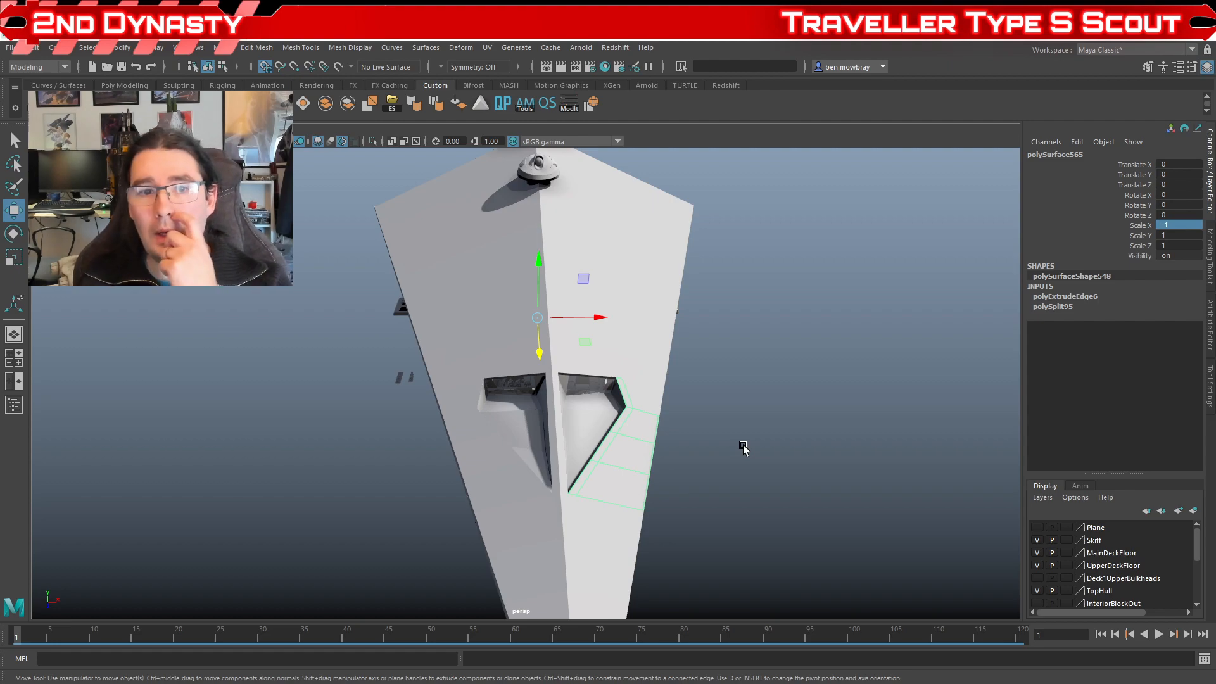
Step: Clear the selection on the Scout hull and examine the cockpit window recesses and hull from the front and side
left_click_drag(434, 450, 572, 487, "alt")
left_click(496, 471)
left_click_drag(494, 469, 648, 480, "alt")
middle_click_drag(648, 480, 540, 500, "alt")
left_click_drag(540, 500, 562, 467, "alt")
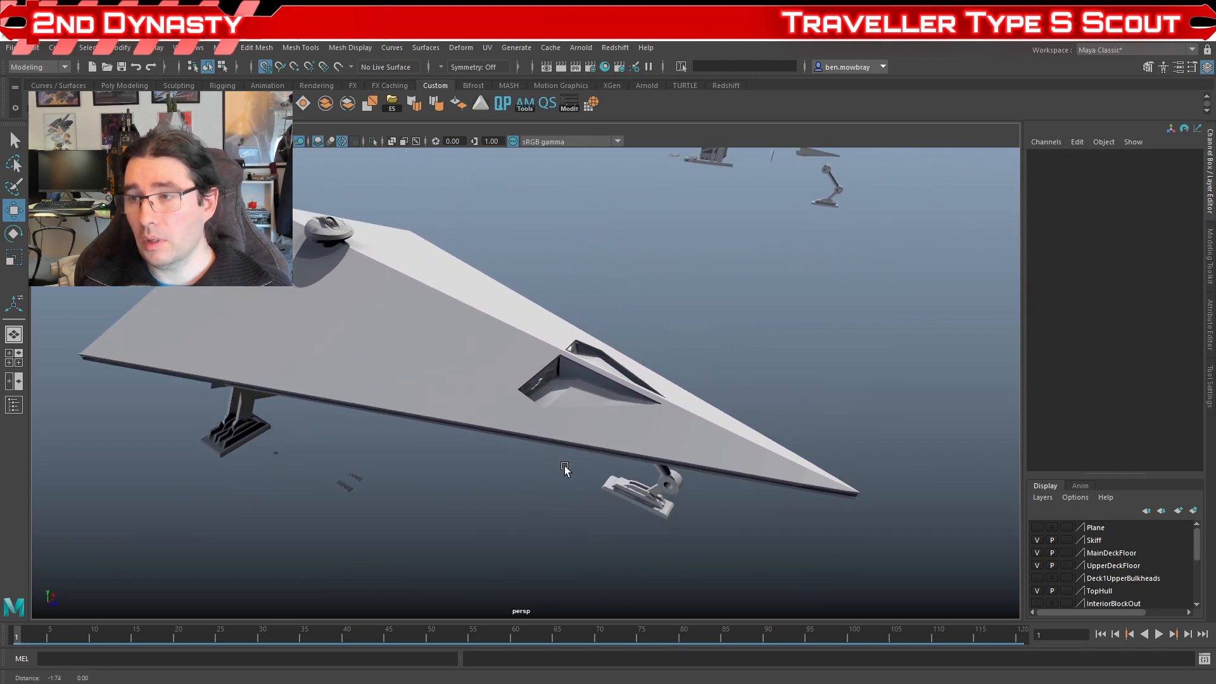
middle_click_drag(562, 467, 651, 494, "alt")
left_click_drag(650, 493, 637, 491, "alt")
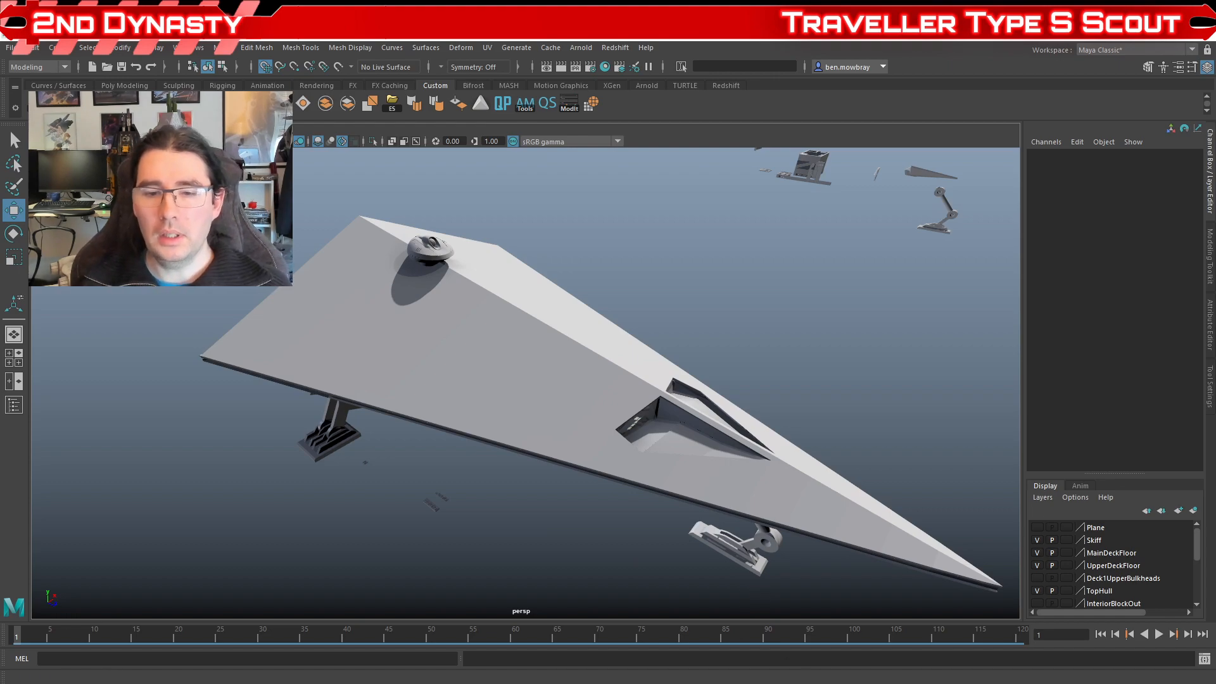
Step: Switch to the Maya scene with the crewed bridge and examine the seated figures, consoles and surrounding hull
mouse_move(753, 683)
left_click(822, 644)
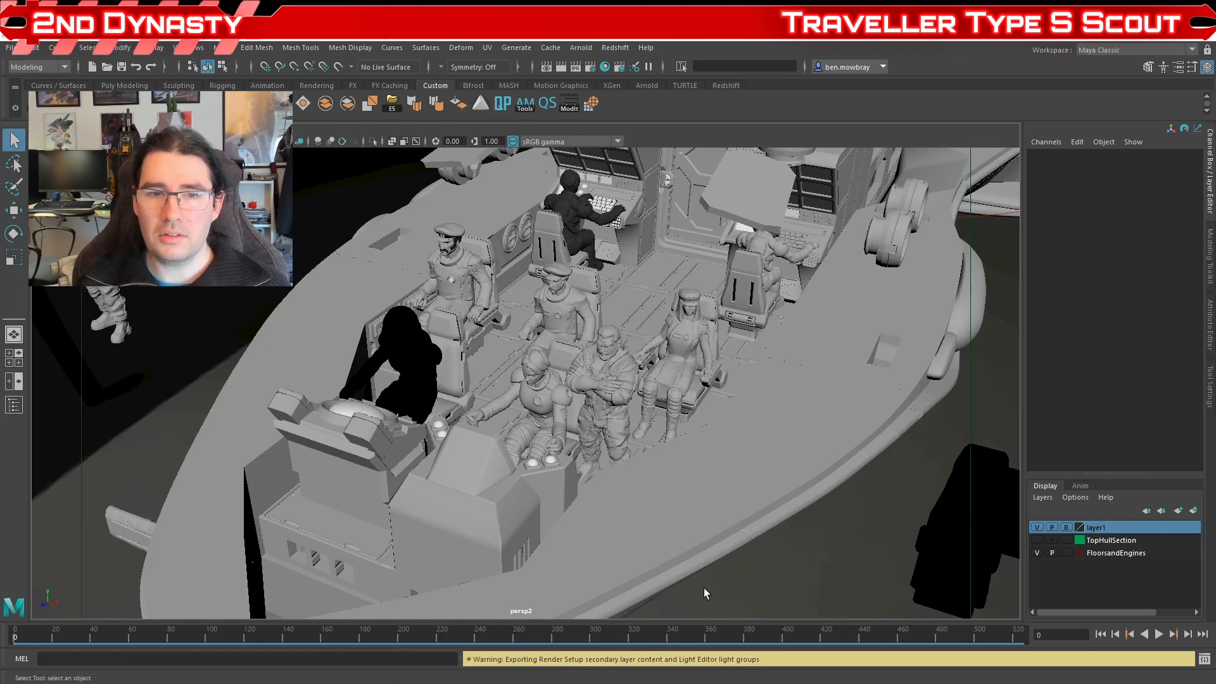
left_click_drag(657, 482, 659, 412, "alt")
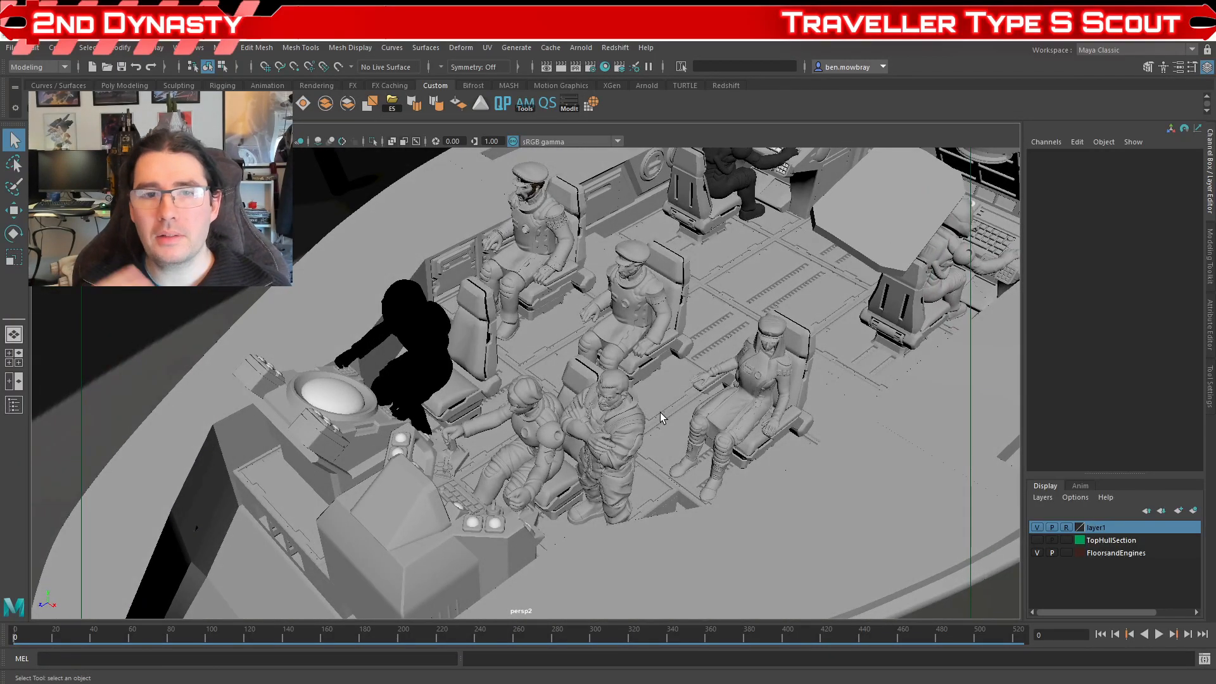
left_click_drag(662, 405, 598, 445, "alt")
scroll(598, 444, "down", 3)
middle_click_drag(587, 470, 578, 470, "alt")
scroll(567, 481, "up", 5)
mouse_move(568, 482)
left_mouse_down("alt")
mouse_move(543, 485)
mouse_move(593, 477)
mouse_move(576, 485)
left_mouse_up("alt")
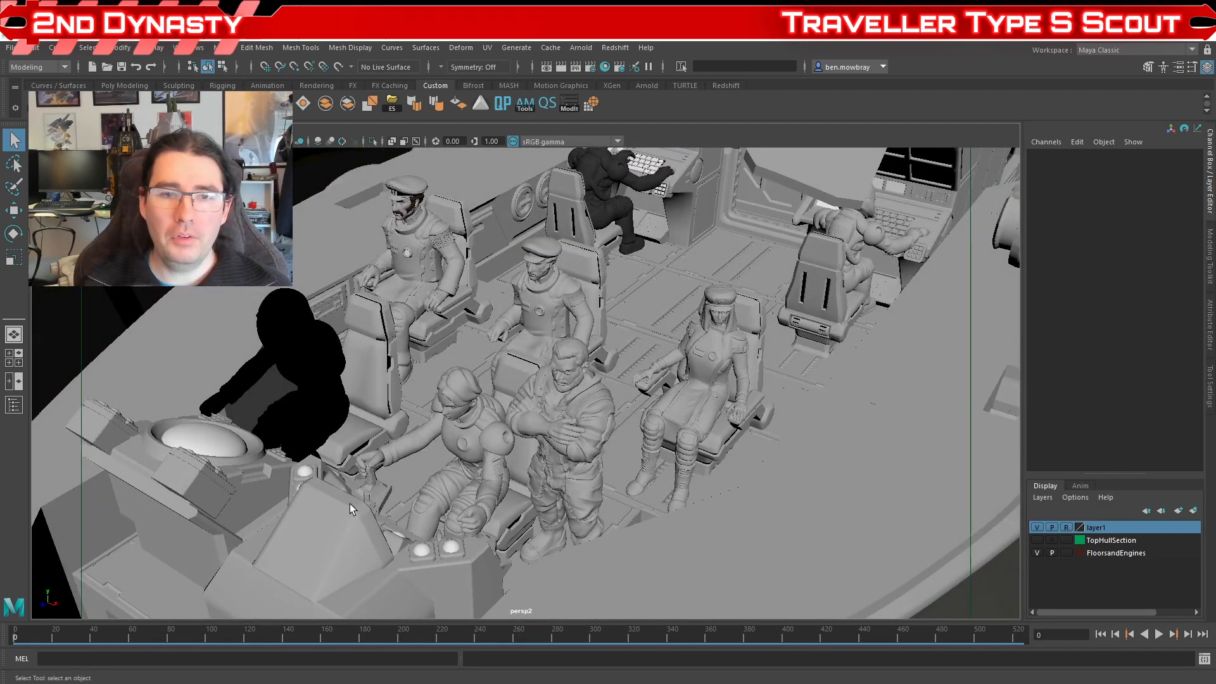
middle_click_drag(416, 477, 486, 480, "alt")
mouse_move(496, 481)
left_mouse_down("alt")
mouse_move(507, 452)
mouse_move(508, 473)
left_mouse_up("alt")
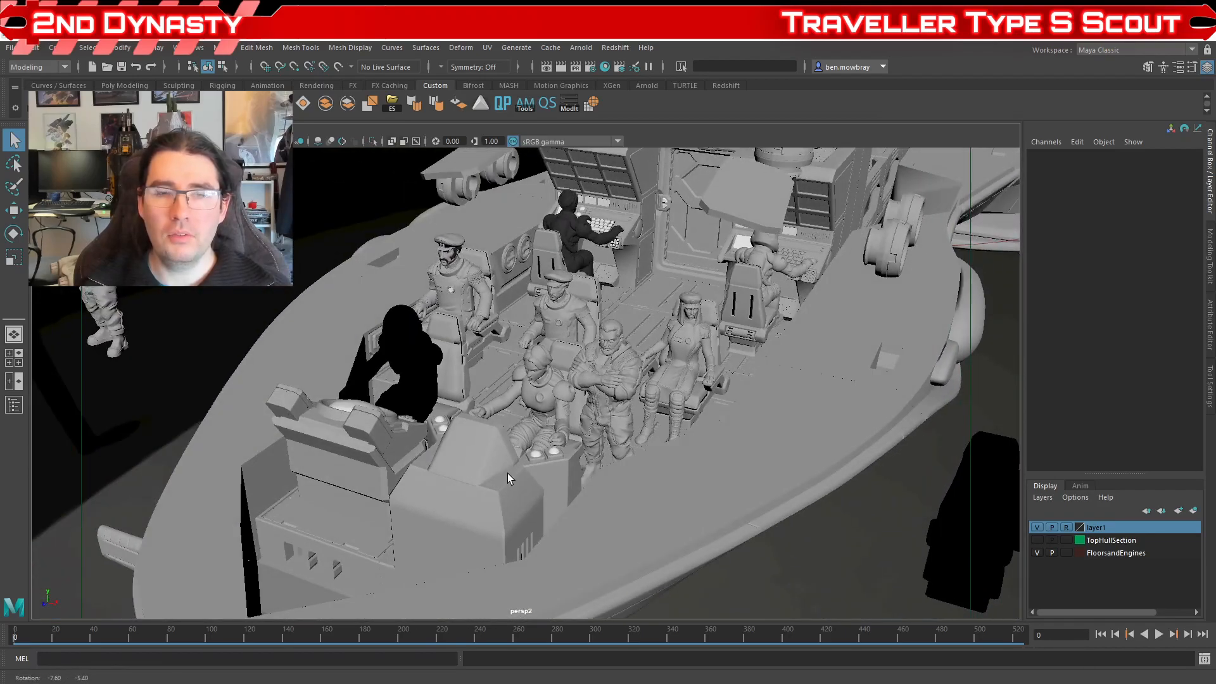
Step: Reframe the bridge and hull, render the view with Redshift, and move the feedback window clear of the image
left_click(547, 65)
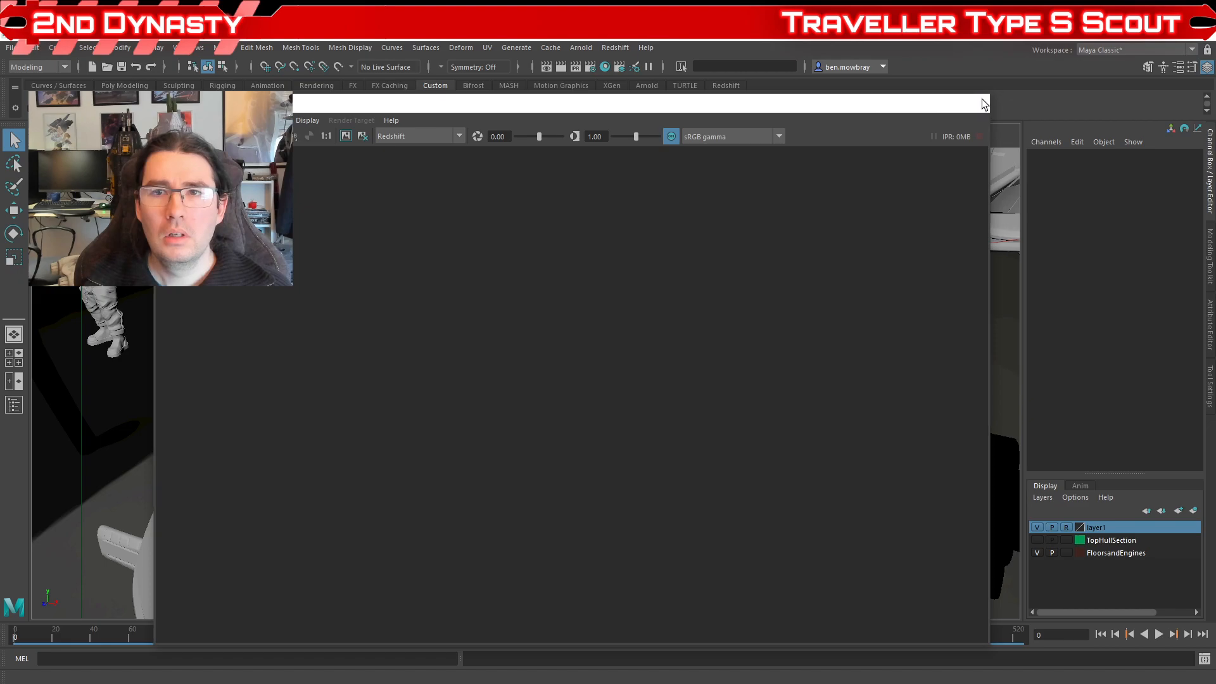
left_click(975, 102)
middle_click_drag(593, 406, 496, 316, "alt")
right_click_drag(496, 317, 478, 260, "alt")
left_click(561, 66)
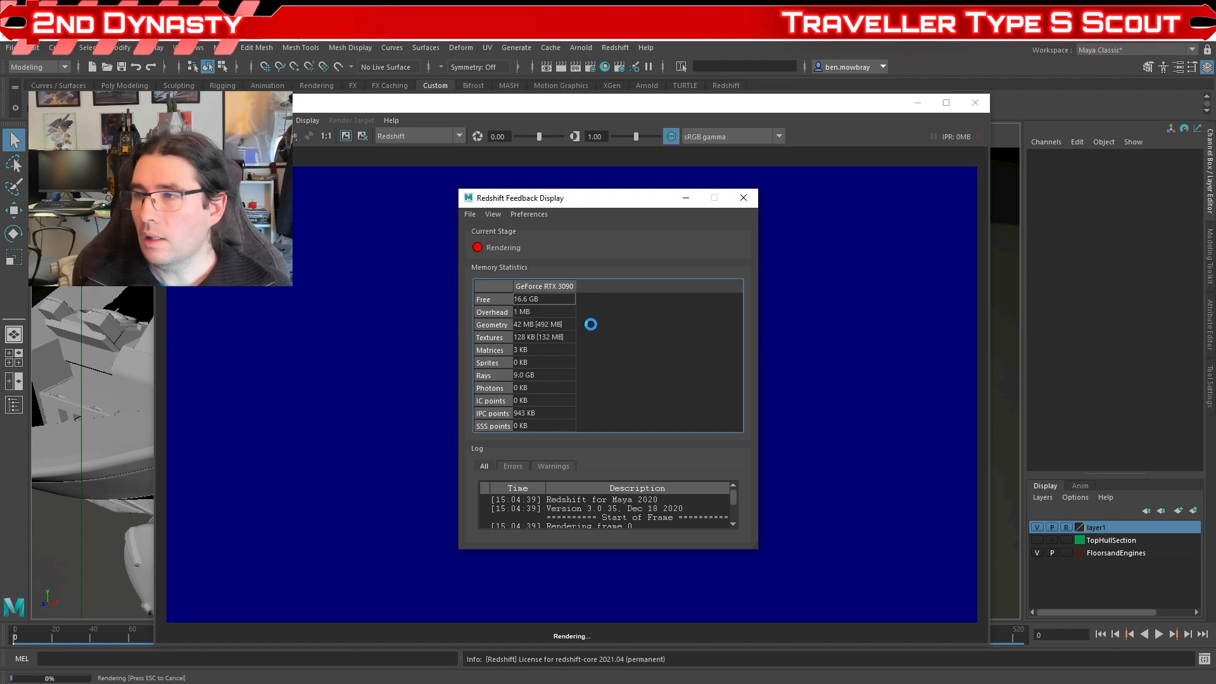
left_click_drag(530, 195, 940, 196)
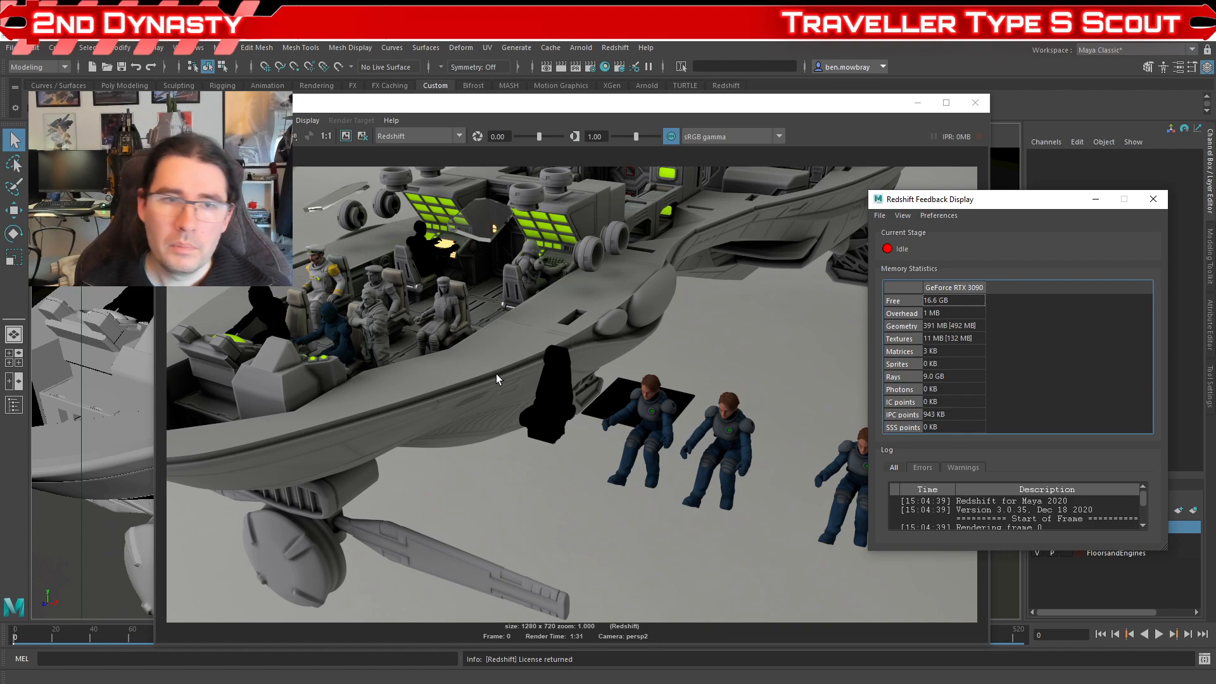
Step: Close the render view and the Redshift feedback window, reframing the crewed bridge
left_click(973, 103)
left_click_drag(298, 357, 629, 431, "alt")
scroll(596, 405, "up", 5)
middle_click_drag(629, 430, 637, 411, "alt")
left_click_drag(638, 410, 821, 390, "alt")
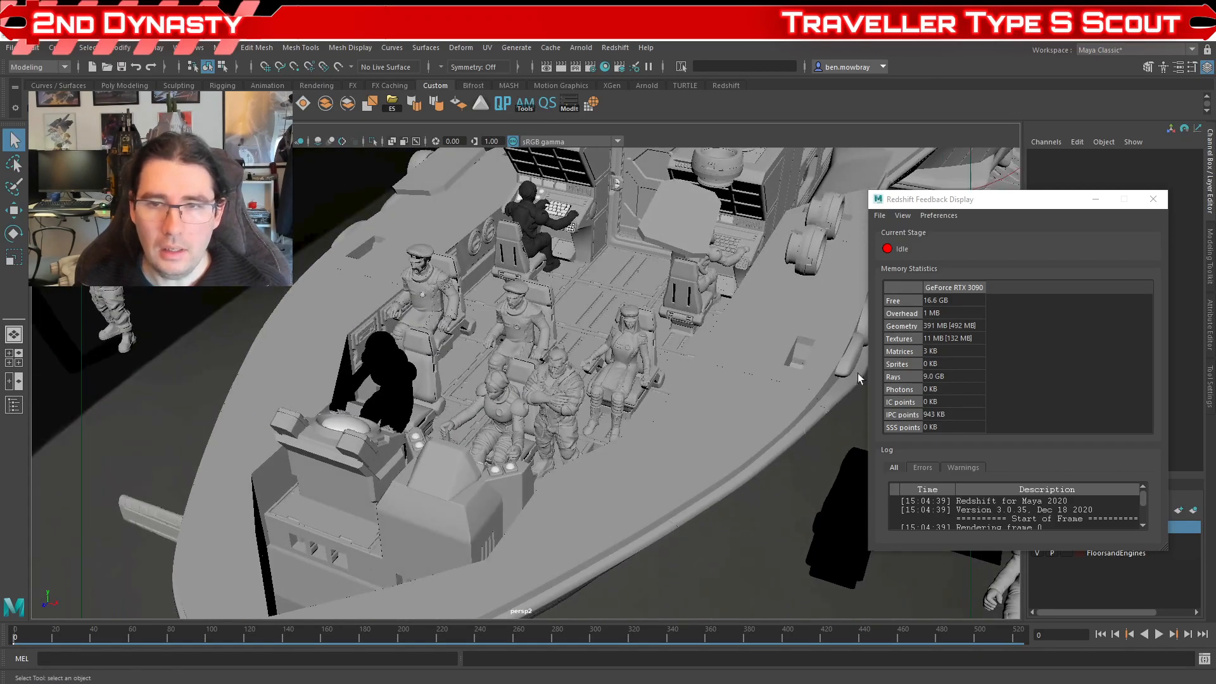
left_click(1153, 199)
Step: Switch to the shuttle scene and look over the separated hull sections and windshield frames
left_click(957, 683)
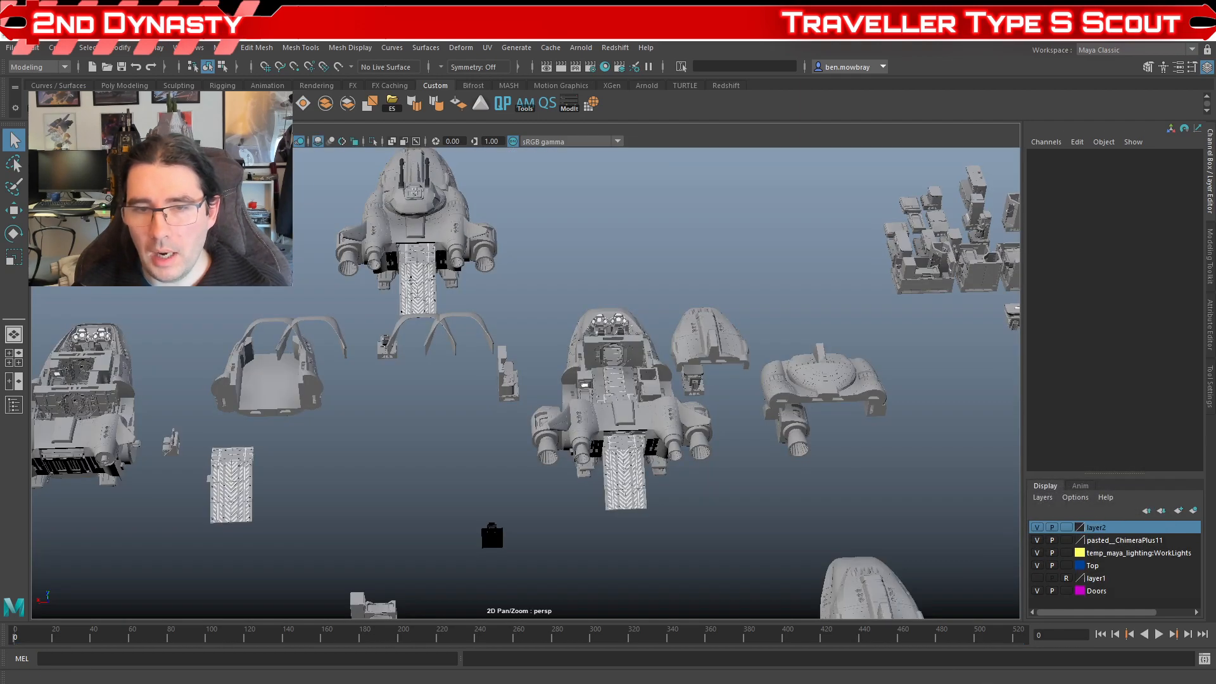
scroll(637, 489, "up", 5)
left_click_drag(604, 487, 782, 481, "alt")
mouse_move(701, 523)
left_mouse_down("alt")
mouse_move(681, 489)
mouse_move(681, 516)
left_mouse_up("alt")
middle_click_drag(633, 362, 630, 429, "alt")
scroll(630, 429, "up", 4)
left_click_drag(630, 431, 729, 434, "alt")
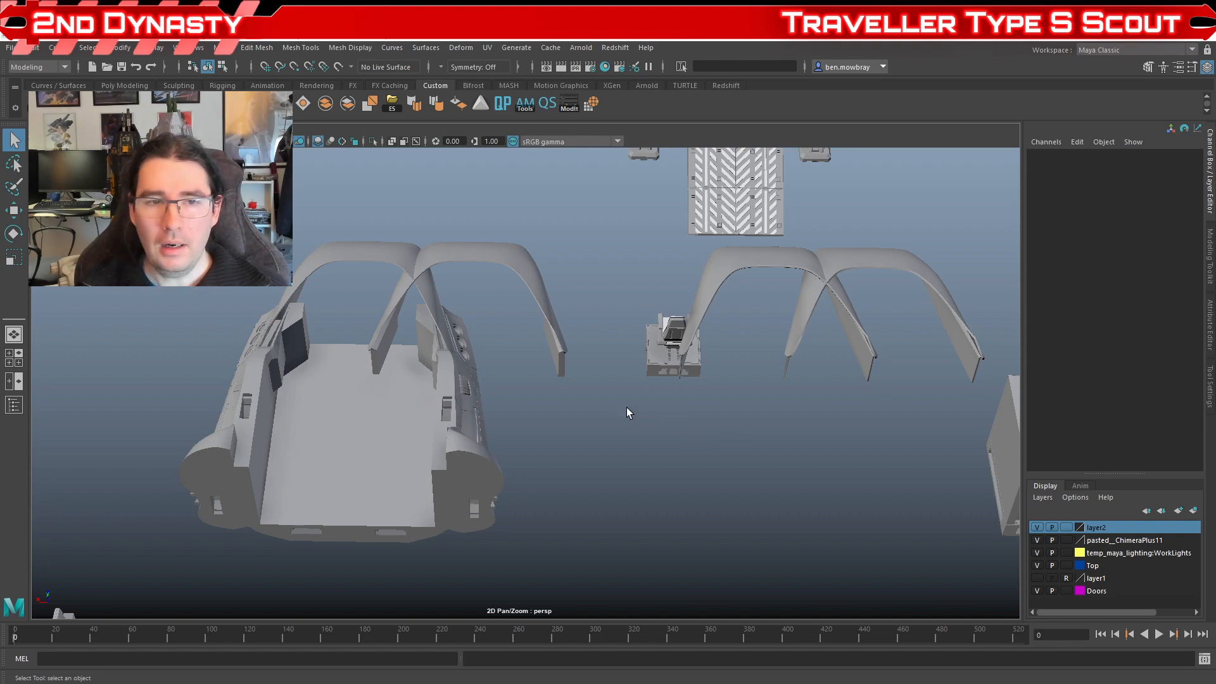
Step: Select the loose windshield frame beside the forward shuttle section and examine its lower ends and underside
left_click(528, 288)
left_click_drag(546, 395, 647, 394, "alt")
middle_click_drag(529, 428, 646, 392, "alt")
left_click_drag(646, 391, 592, 400, "alt")
middle_click_drag(592, 400, 635, 361, "alt")
right_click_drag(544, 380, 602, 402, "alt")
left_click_drag(602, 401, 633, 407, "alt")
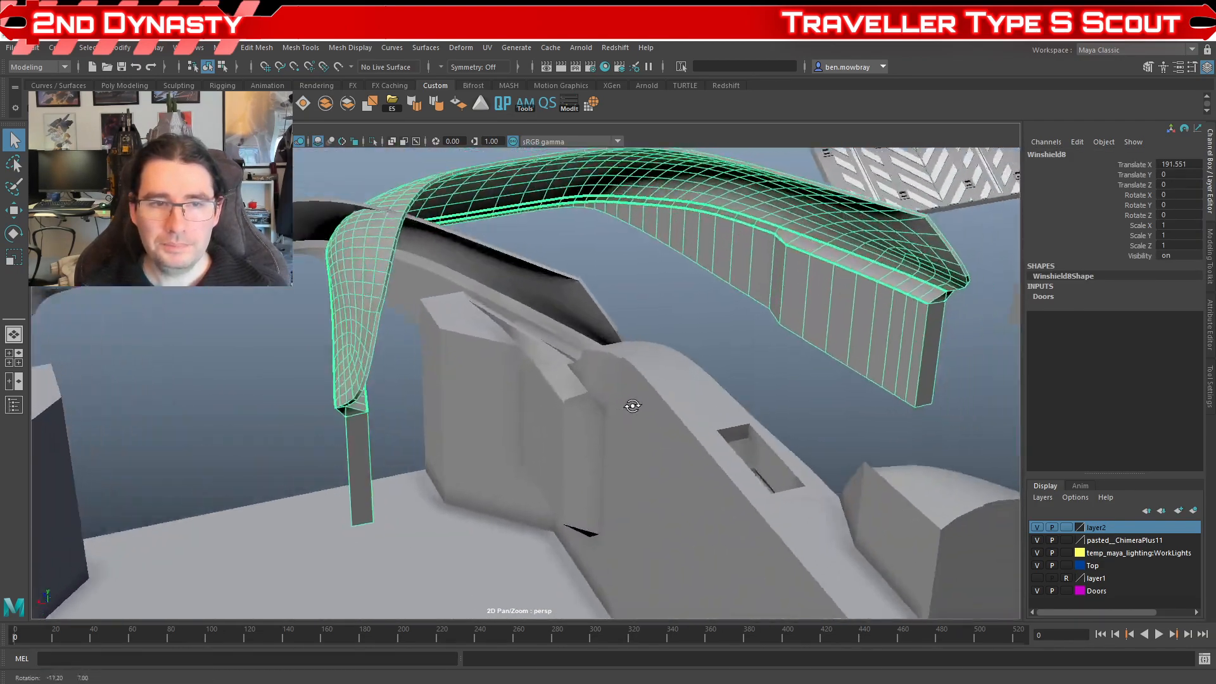
right_click_drag(633, 407, 595, 412, "alt")
middle_click_drag(595, 411, 607, 416, "alt")
left_click_drag(607, 416, 598, 483, "alt")
middle_click_drag(597, 483, 774, 514, "alt")
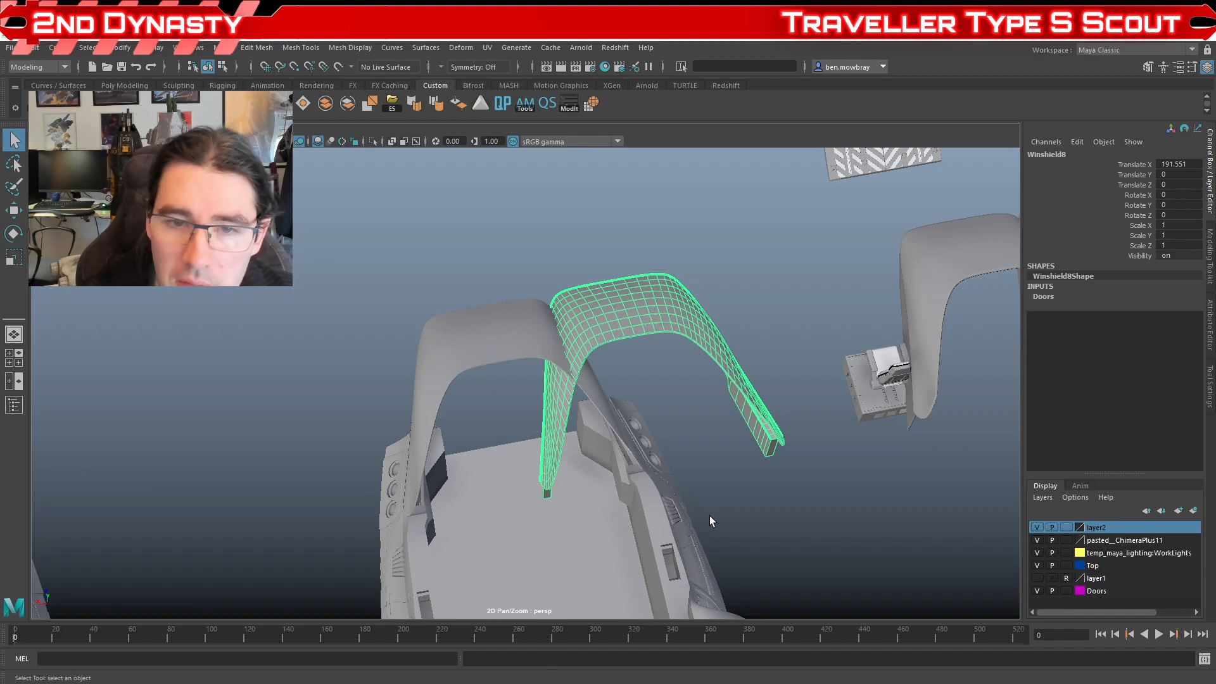
Step: Inspect how the selected windshield frame's long side tabs relate to the slots in the hull walls
right_click_drag(802, 485, 659, 484, "alt")
left_click_drag(659, 484, 658, 437, "alt")
middle_click_drag(658, 437, 652, 439, "alt")
right_click_drag(651, 438, 709, 453, "alt")
left_click_drag(710, 453, 516, 478, "alt")
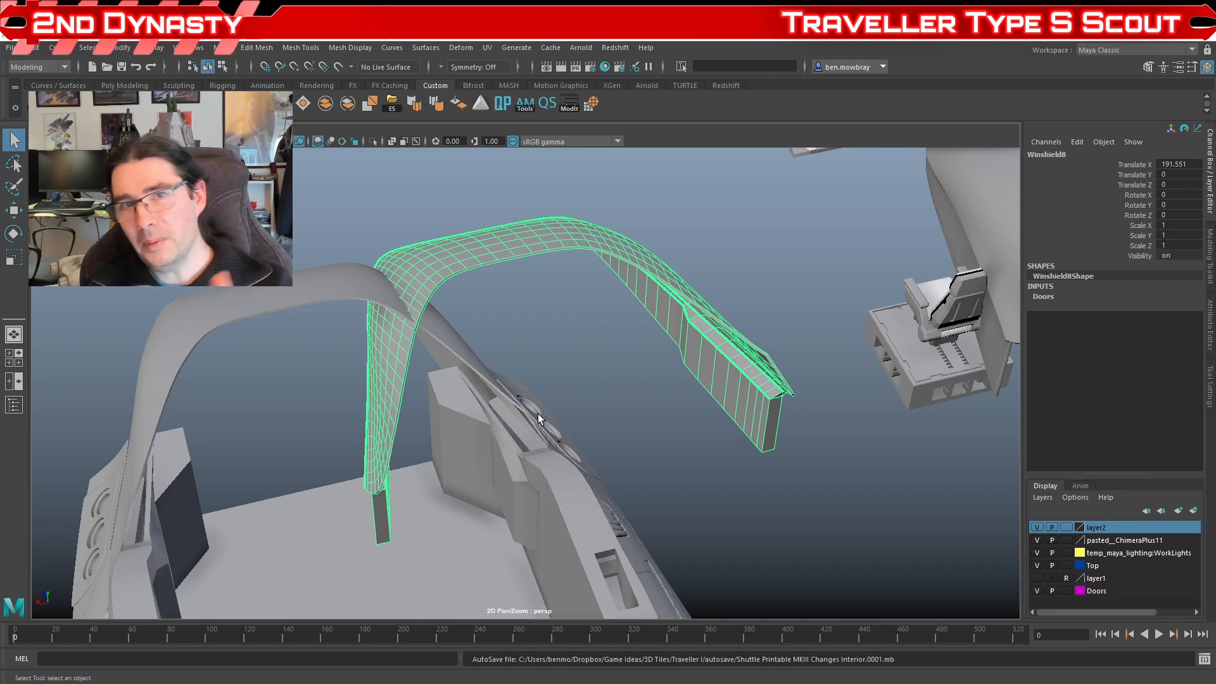
scroll(520, 423, "down", 4)
mouse_move(516, 424)
left_mouse_down("alt")
mouse_move(481, 454)
mouse_move(525, 408)
left_mouse_up("alt")
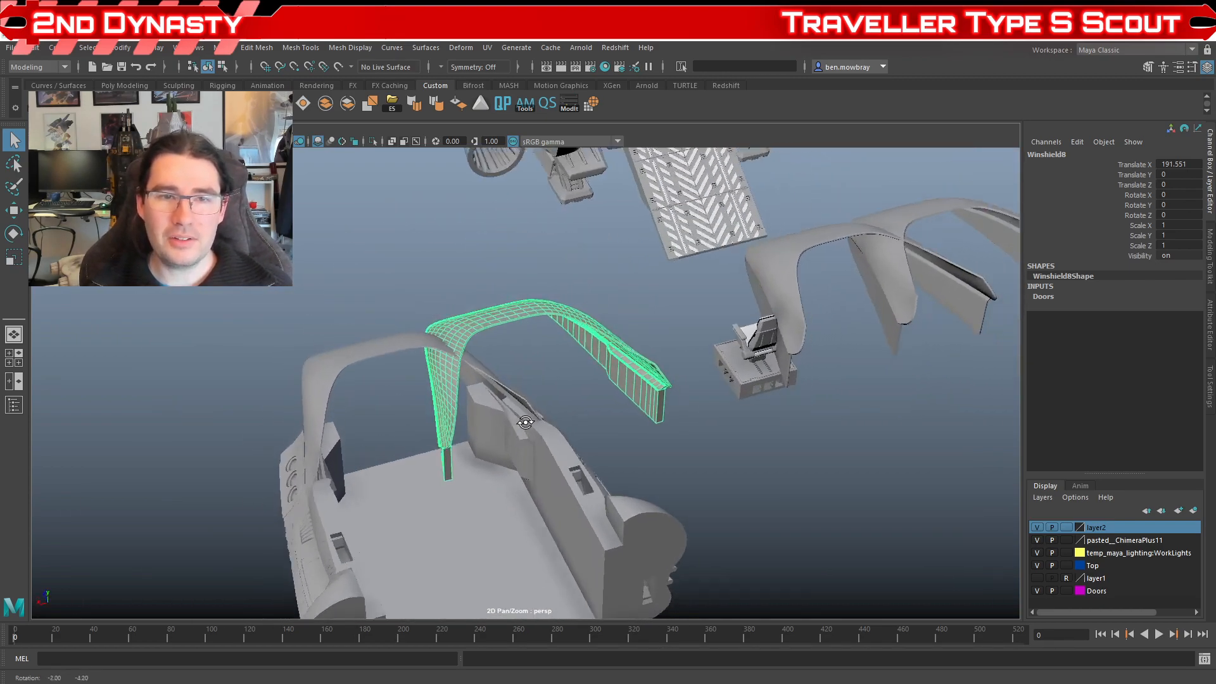
Step: Examine the shuttle's mid floor section with the oval recess and its slotted side walls
scroll(473, 349, "down", 3)
left_click_drag(473, 350, 501, 354, "alt")
middle_click_drag(443, 450, 684, 304, "alt")
scroll(684, 304, "down", 3)
left_click_drag(557, 348, 494, 386, "alt")
middle_click_drag(443, 387, 814, 339, "alt")
middle_click_drag(492, 379, 658, 383, "alt")
scroll(614, 405, "up", 5)
left_click_drag(607, 407, 561, 407, "alt")
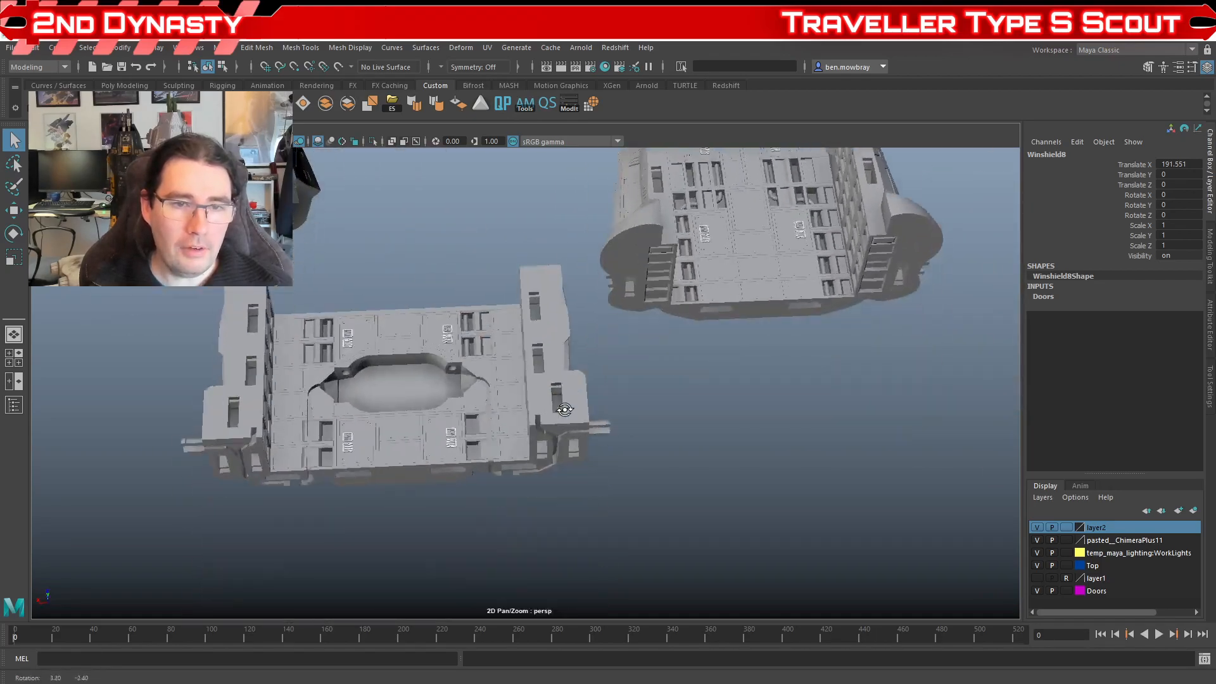
middle_click_drag(468, 364, 516, 333, "alt")
left_click_drag(516, 332, 494, 380, "alt")
middle_click_drag(469, 396, 532, 400, "alt")
left_click_drag(532, 400, 589, 427, "alt")
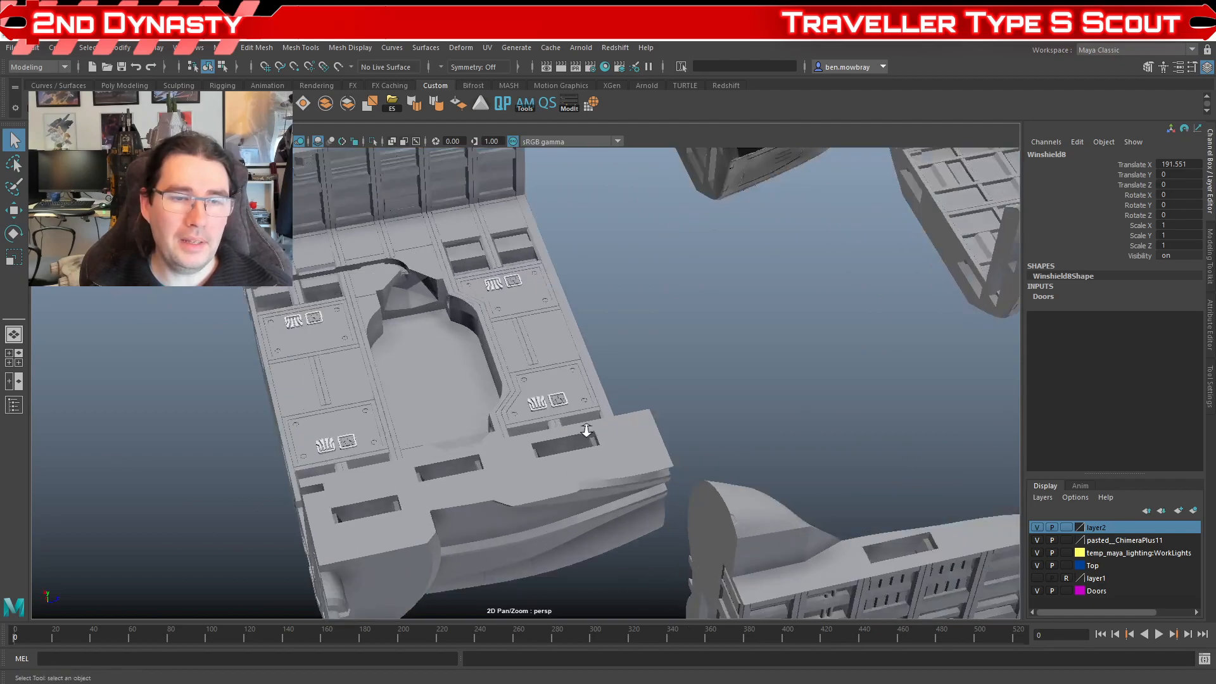
Step: Inspect the recessed floor section up close, then look over the assembled shuttle's interior
scroll(570, 429, "up", 2)
left_click(484, 434)
left_click_drag(484, 434, 493, 496, "alt")
scroll(522, 473, "up", 4)
left_click(521, 471)
scroll(514, 466, "down", 3)
scroll(493, 496, "up", 3)
left_click_drag(398, 420, 538, 375, "alt")
left_click_drag(583, 453, 609, 488, "alt")
middle_click_drag(610, 488, 445, 440, "alt")
scroll(445, 440, "down", 4)
middle_click_drag(614, 544, 215, 136, "alt")
middle_click_drag(437, 430, 204, 194, "alt")
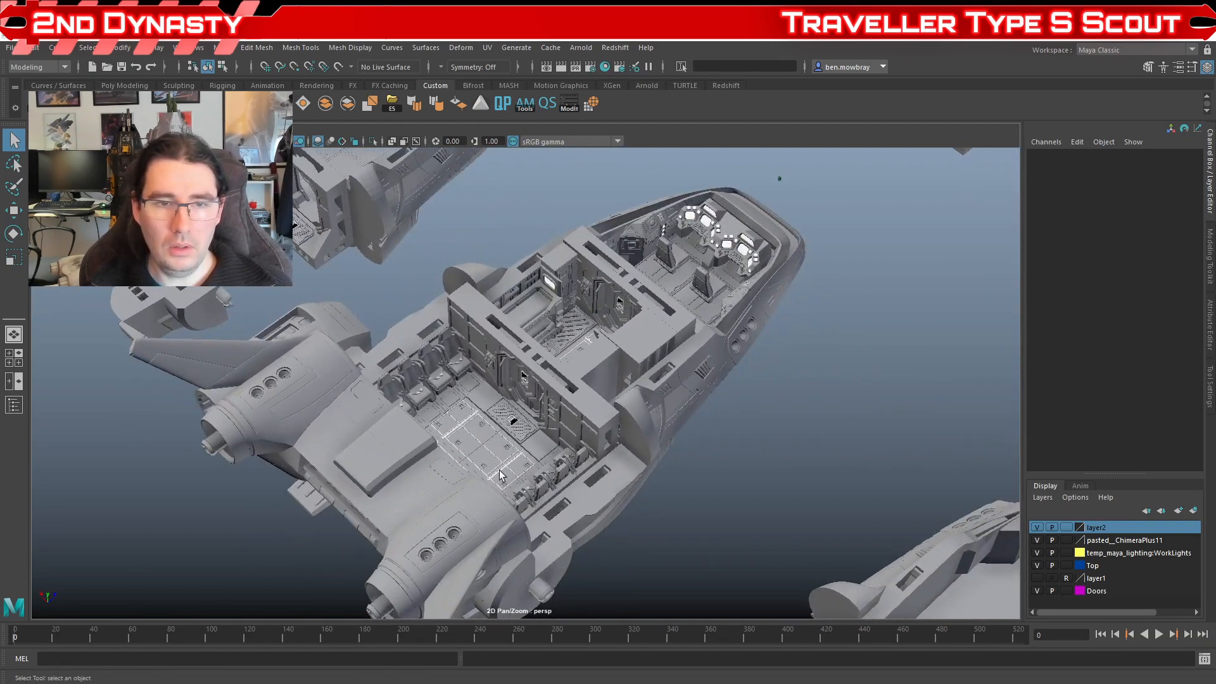
Step: Find the Front_Bottom_LED shuttle piece, select it and examine its hollow interior beside the neighbouring nose section
scroll(589, 408, "down", 3)
scroll(587, 404, "down", 3)
left_click_drag(540, 392, 580, 385, "alt")
middle_click_drag(361, 327, 716, 433, "alt")
left_click_drag(442, 407, 401, 397, "alt")
middle_click_drag(401, 397, 555, 444, "alt")
scroll(556, 462, "up", 4)
left_click_drag(557, 467, 570, 434, "alt")
middle_click_drag(570, 434, 604, 395, "alt")
scroll(606, 482, "up", 3)
scroll(603, 412, "down", 3)
left_click_drag(602, 416, 558, 458, "alt")
middle_click_drag(557, 458, 551, 473, "alt")
scroll(551, 473, "up", 4)
left_click(505, 393)
left_click_drag(526, 448, 741, 382, "alt")
middle_click_drag(741, 382, 589, 458, "alt")
scroll(595, 451, "up", 2)
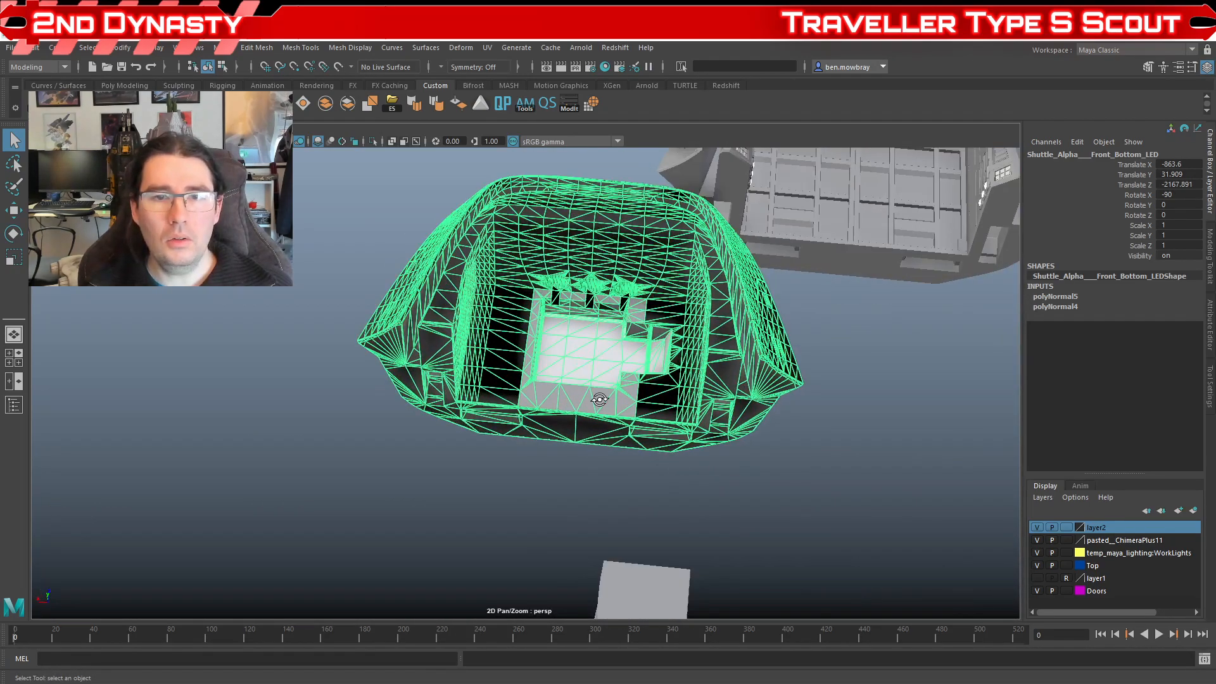
left_click_drag(602, 403, 569, 400, "alt")
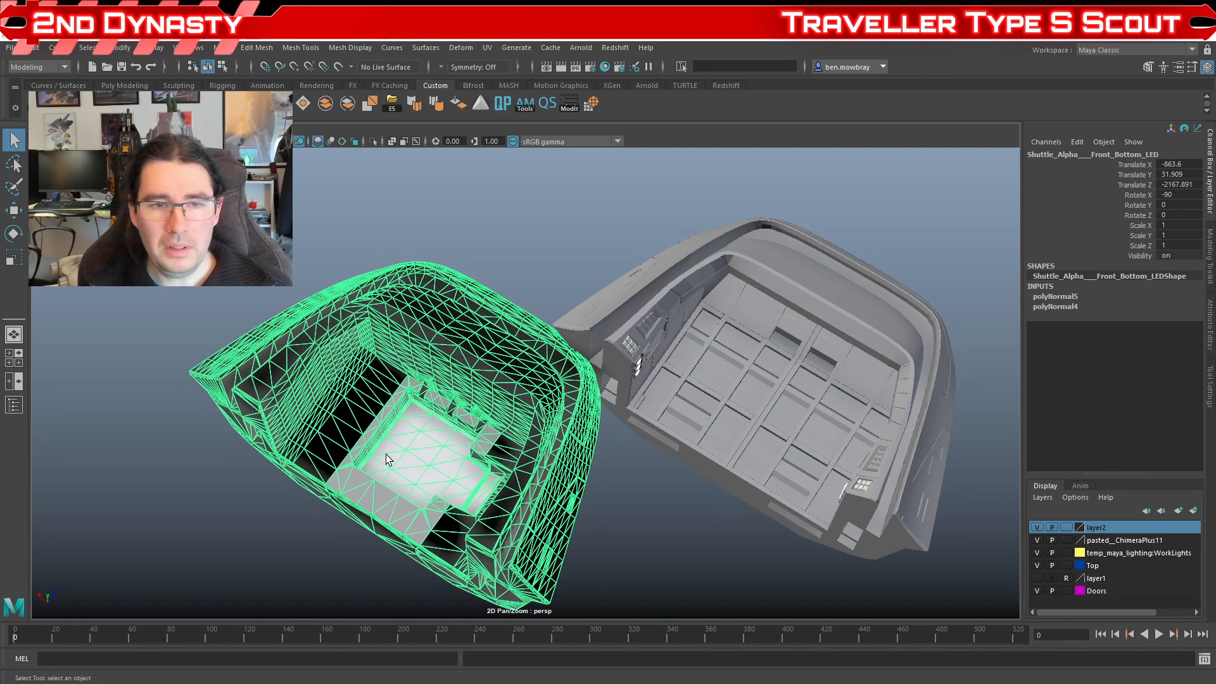
Step: Clear the selection and compare the hollow LED nose piece with the detailed nose section beside it
scroll(400, 462, "down", 2)
left_click(663, 373)
scroll(538, 433, "up", 2)
left_click(678, 495)
scroll(753, 501, "up", 3)
left_click_drag(707, 499, 671, 480, "alt")
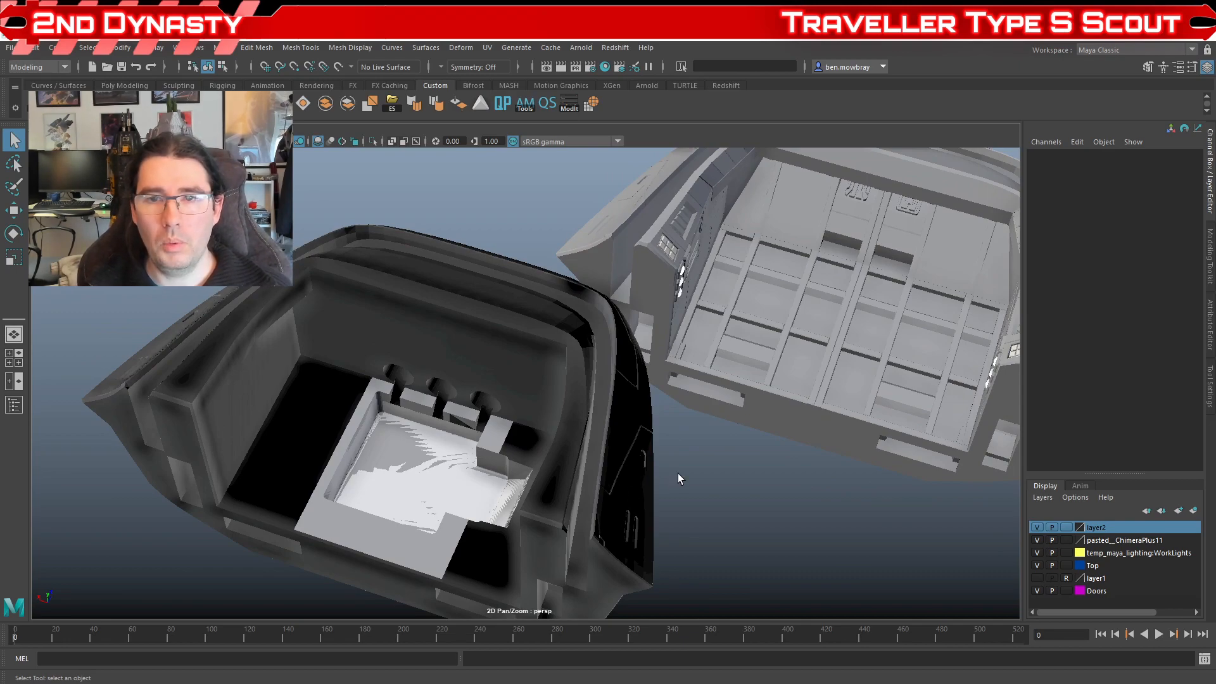
Step: Compare the round portholes on the sides of the two nose pieces, selecting the one with closed portholes
scroll(677, 473, "down", 5)
middle_click_drag(659, 478, 716, 438, "alt")
left_click_drag(716, 438, 966, 391, "alt")
scroll(646, 446, "up", 10)
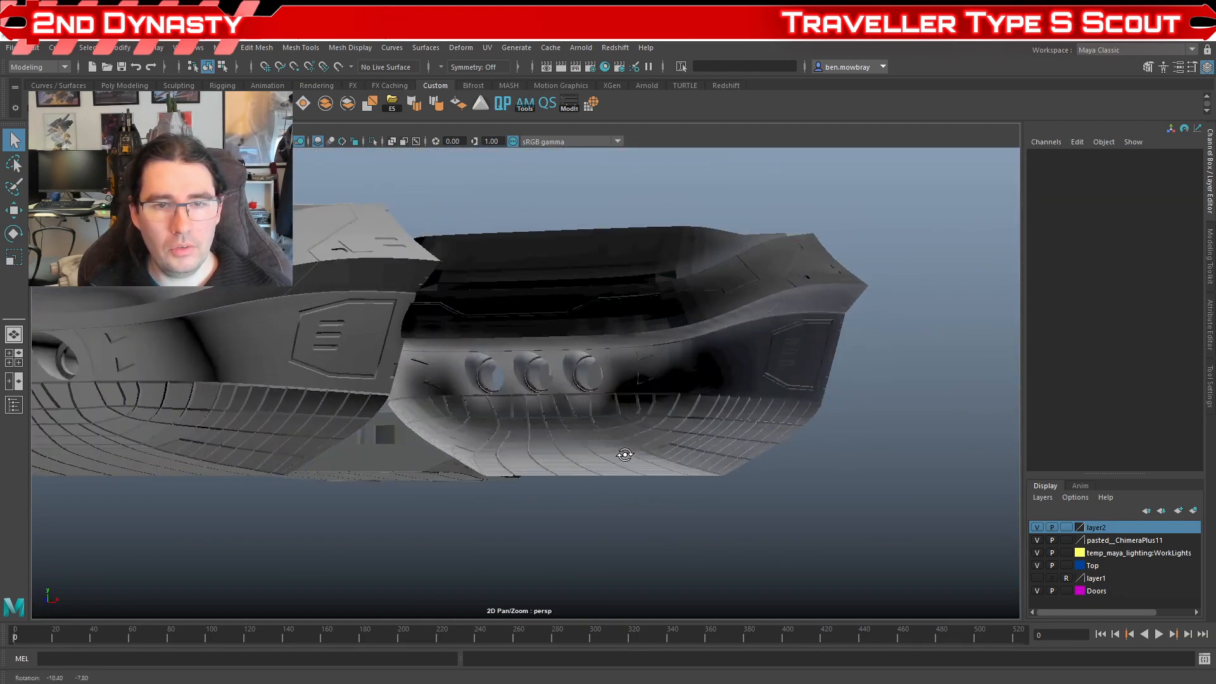
scroll(568, 470, "down", 10)
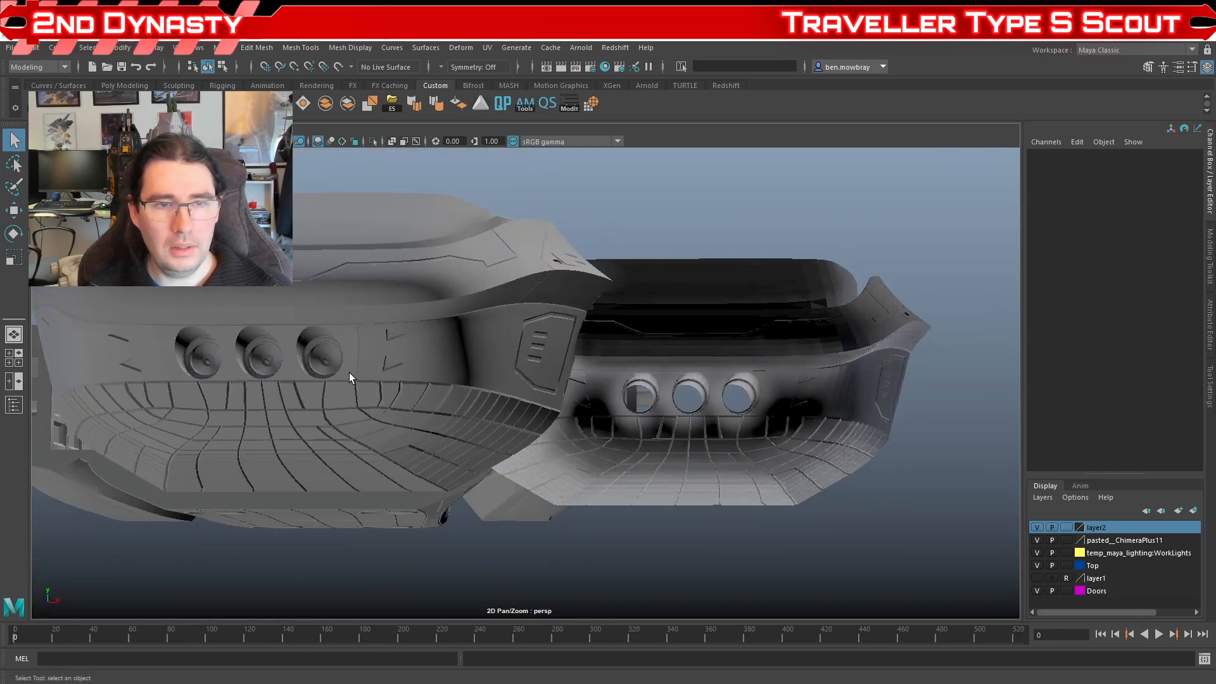
left_click(349, 378)
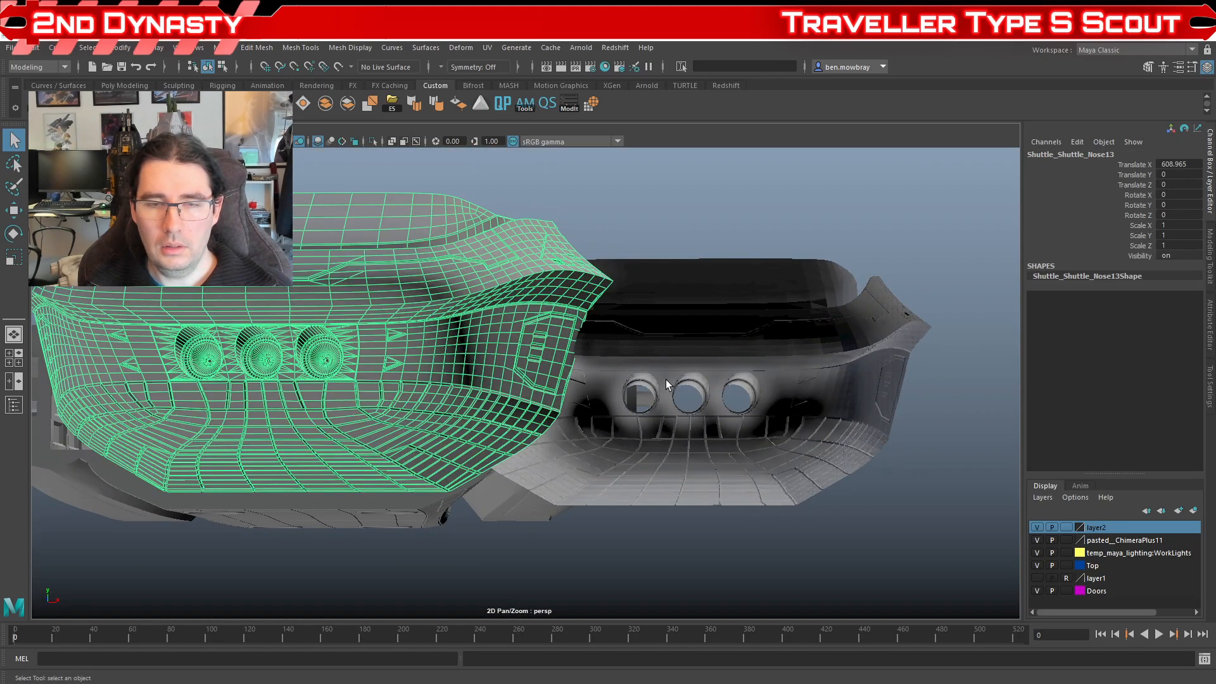
left_click_drag(684, 390, 386, 421, "alt")
Step: Survey the shuttle's separate floor, engine and nose sections alongside the assembled interior
scroll(386, 421, "down", 5)
middle_click_drag(488, 446, 459, 440, "alt")
left_click_drag(459, 440, 393, 472, "alt")
scroll(443, 459, "down", 3)
middle_click_drag(755, 457, 293, 369, "alt")
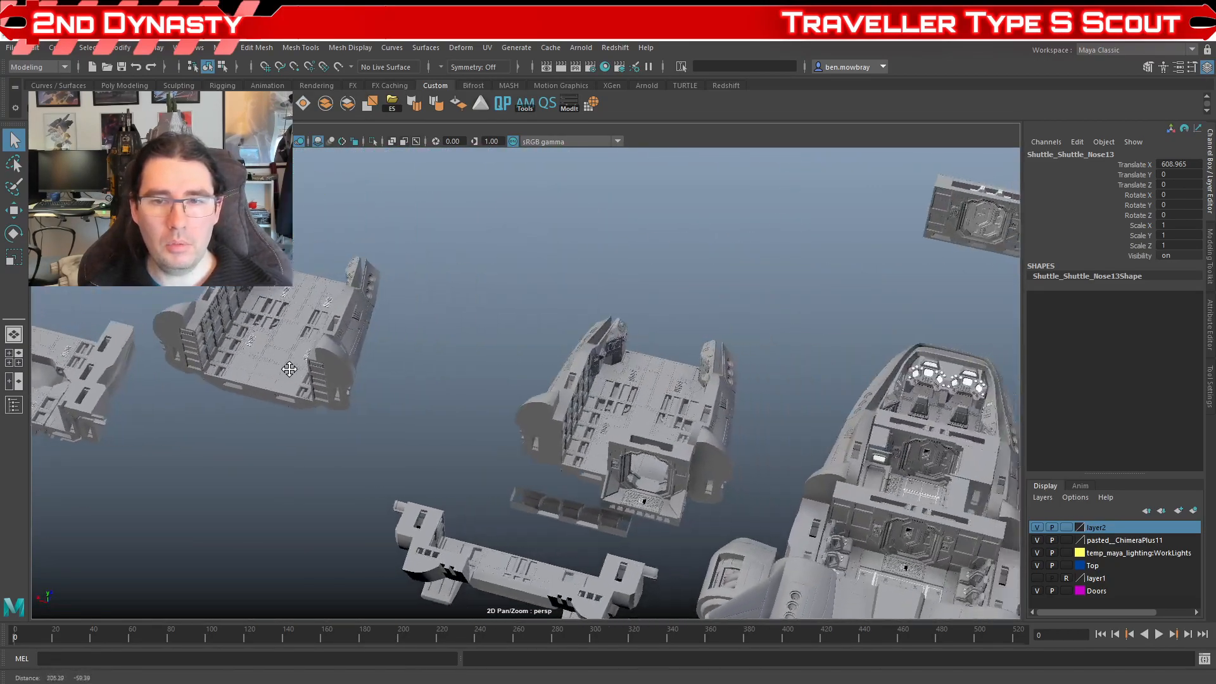
middle_click_drag(561, 411, 403, 406, "alt")
key("f")
scroll(626, 345, "down", 10)
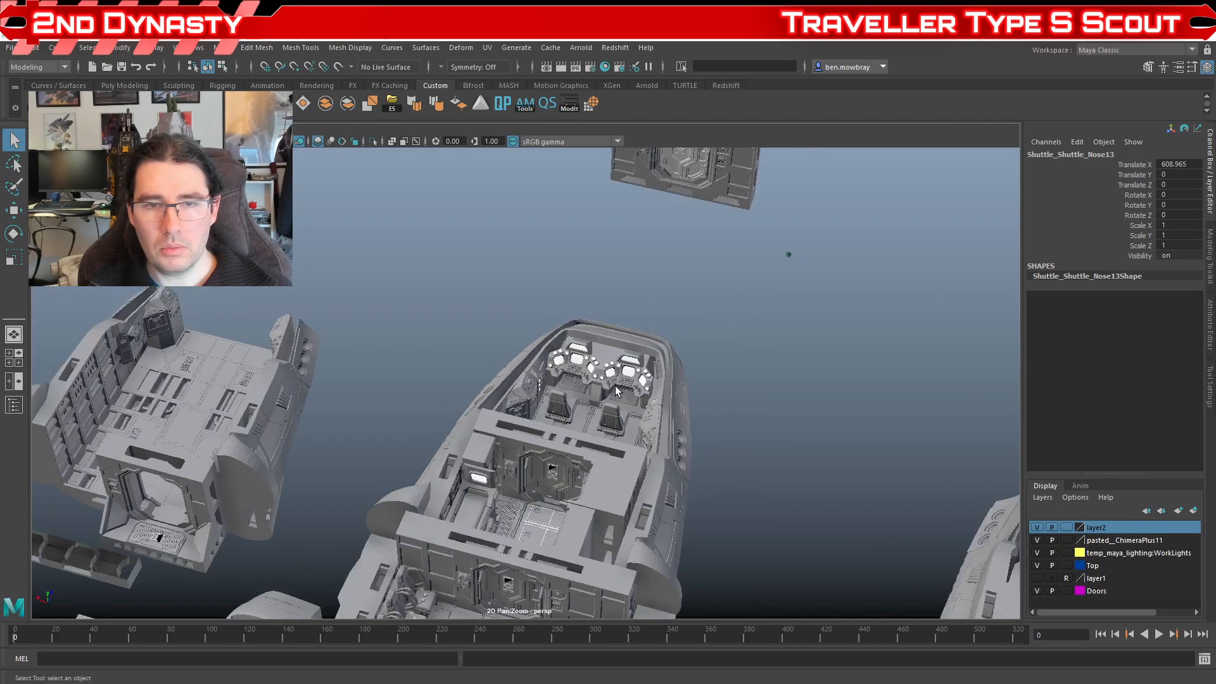
scroll(589, 464, "up", 5)
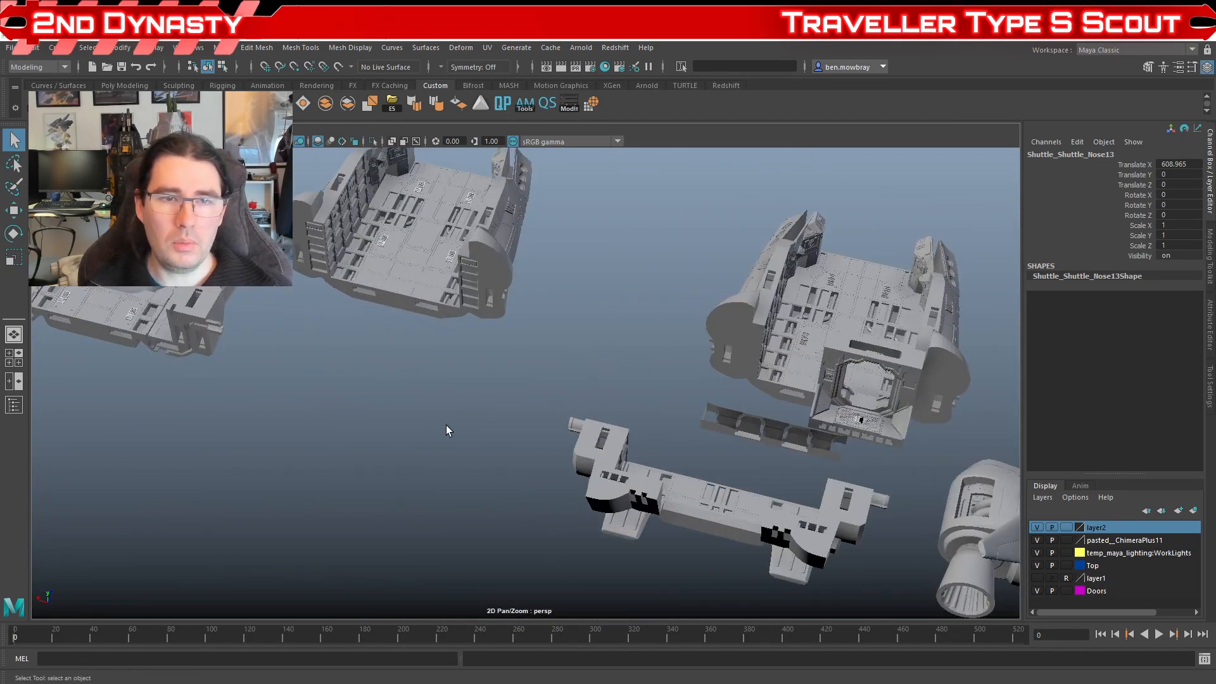
middle_click_drag(452, 429, 696, 509, "alt")
scroll(640, 505, "up", 4)
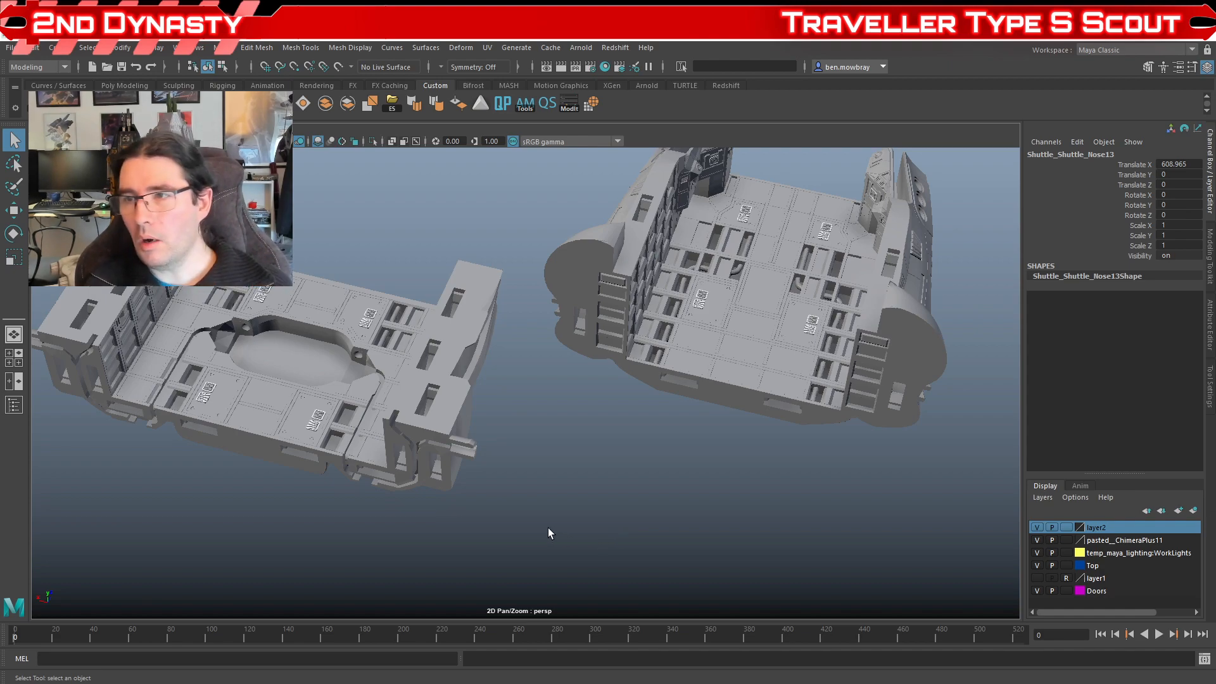
scroll(514, 513, "down", 3)
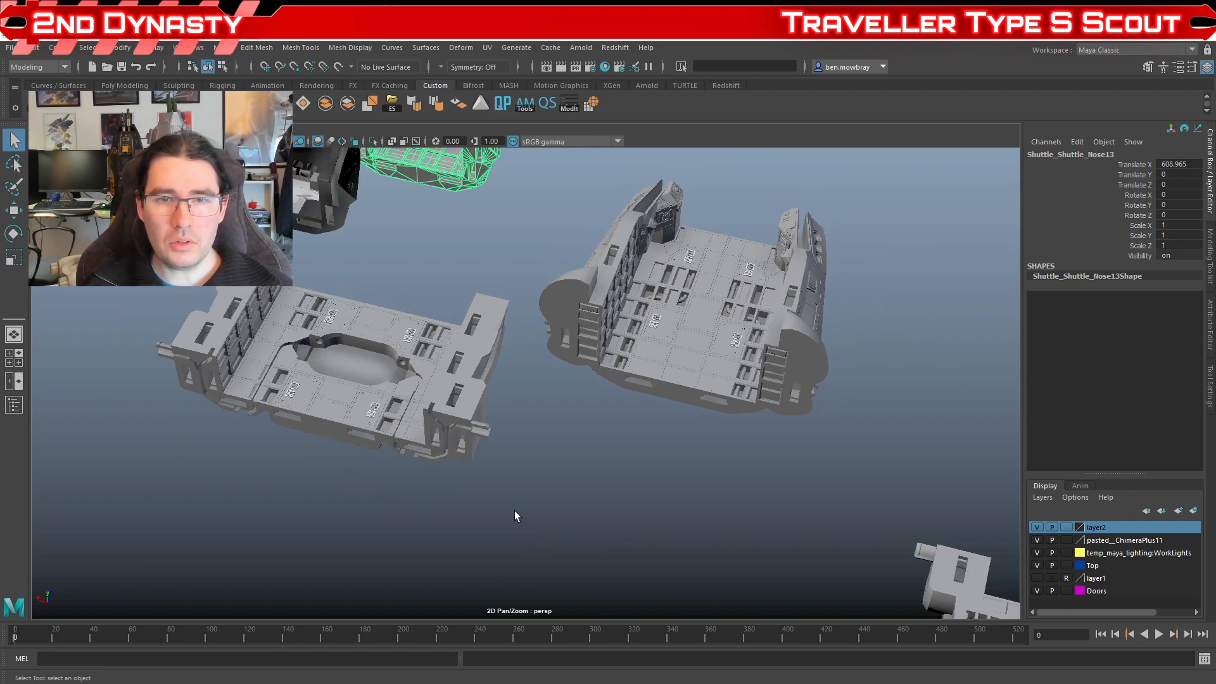
scroll(515, 510, "down", 4)
middle_click_drag(602, 514, 374, 489, "alt")
left_click_drag(373, 488, 471, 478, "alt")
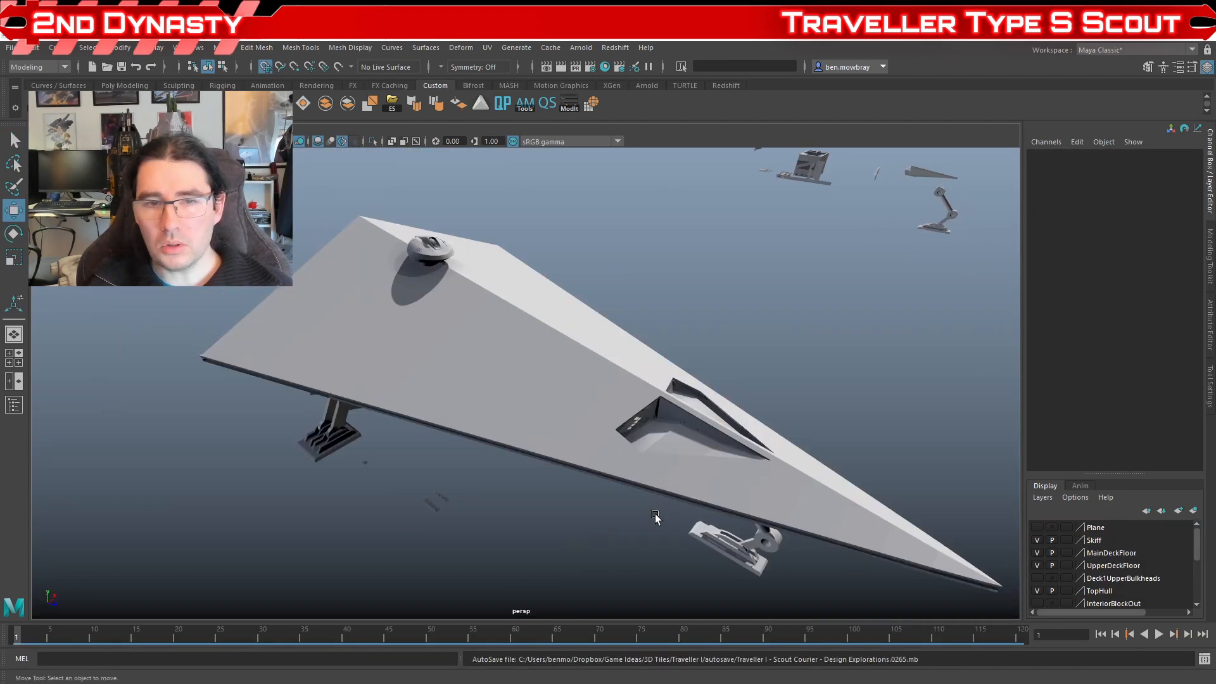
Step: Return to the Scout scene and examine the hull surface and cockpit window recesses up close
left_click_drag(663, 559, 1017, 483, "alt")
left_click_drag(646, 473, 728, 415, "alt")
left_click(714, 398)
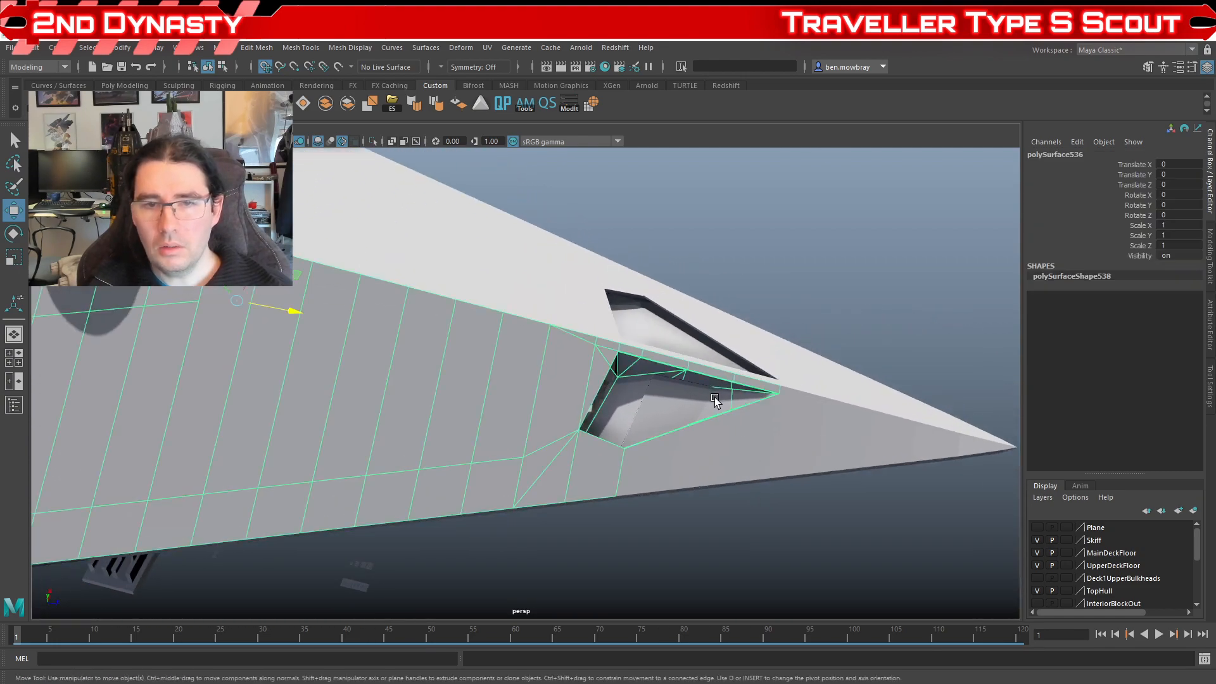
left_click_drag(654, 436, 462, 253, "alt")
left_click(504, 316)
left_click_drag(503, 321, 612, 513, "alt")
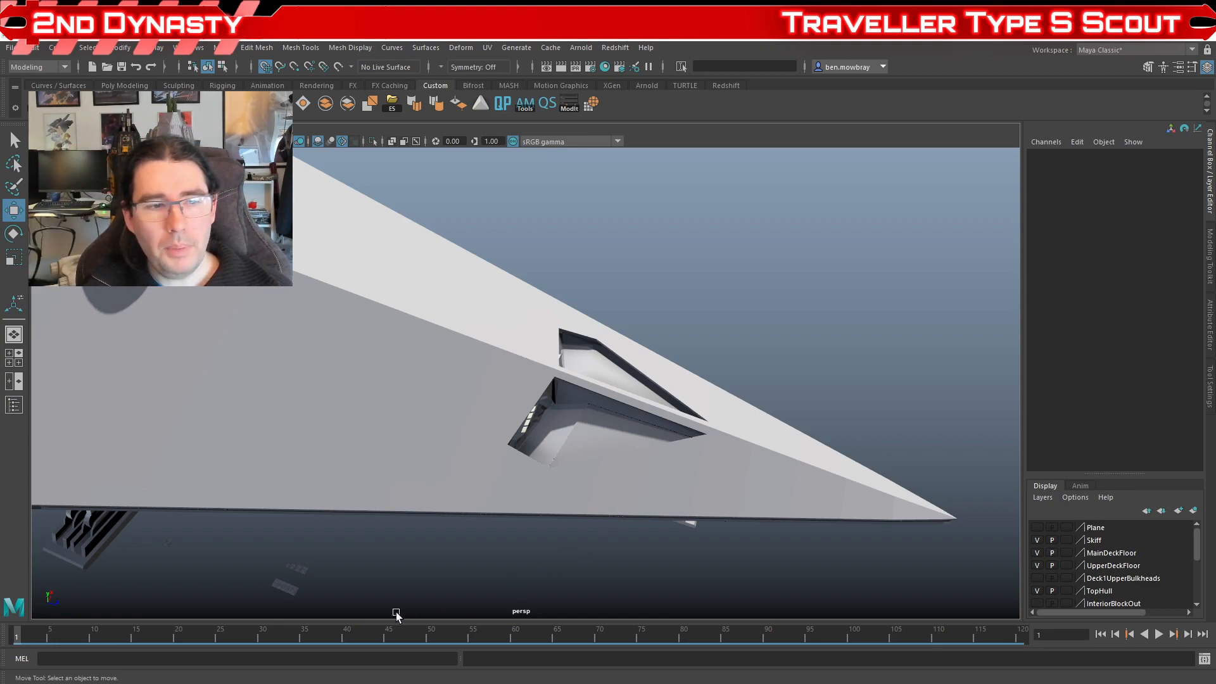
left_click_drag(627, 551, 581, 548, "alt")
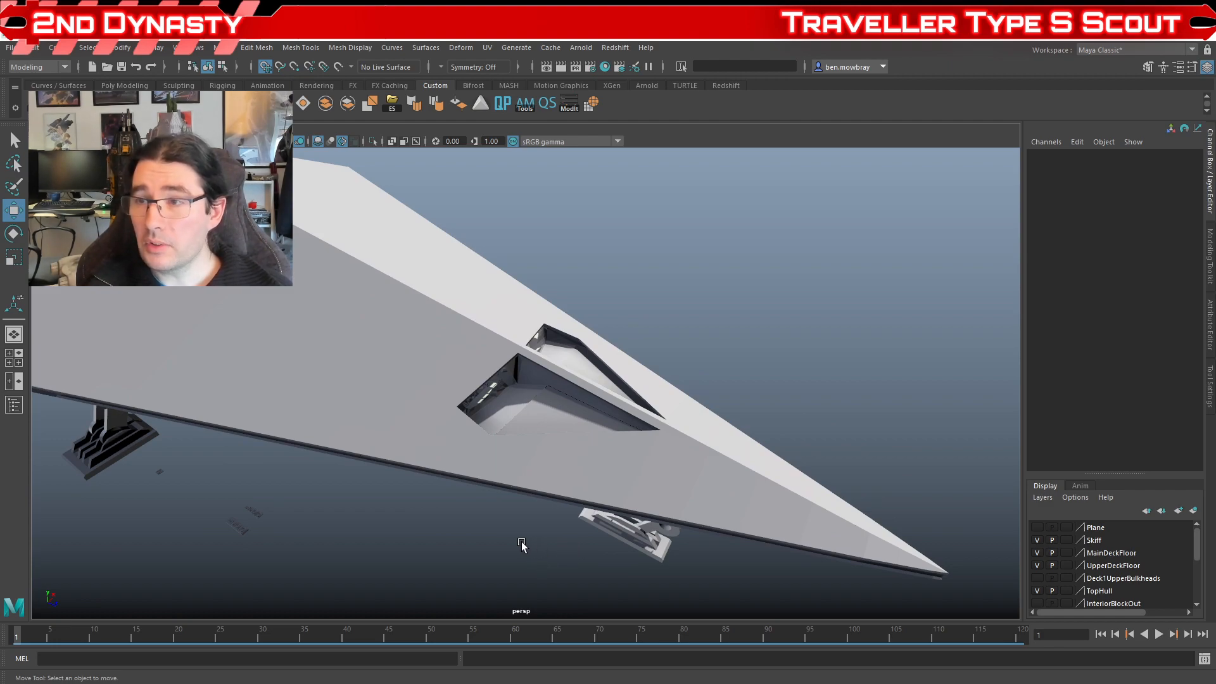
left_click_drag(372, 518, 474, 448, "alt")
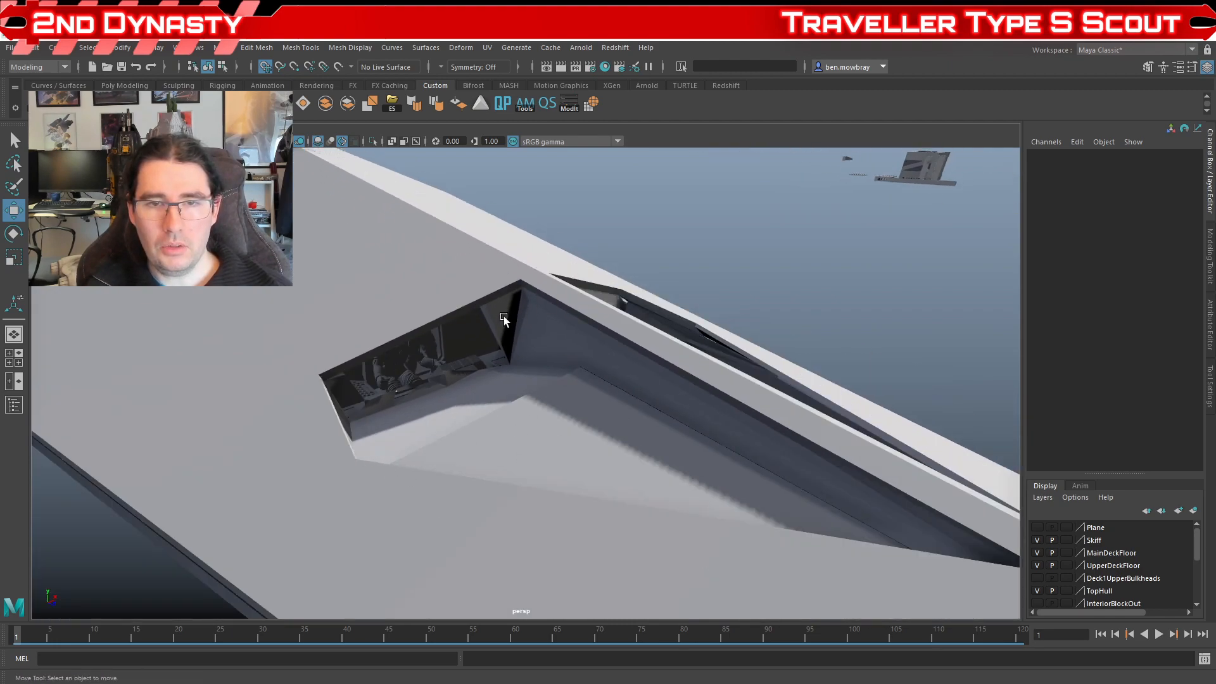
Step: Inspect the near cockpit window recess from several angles, selecting its sloped floor piece and clearing the selection
left_click_drag(619, 441, 560, 529, "alt")
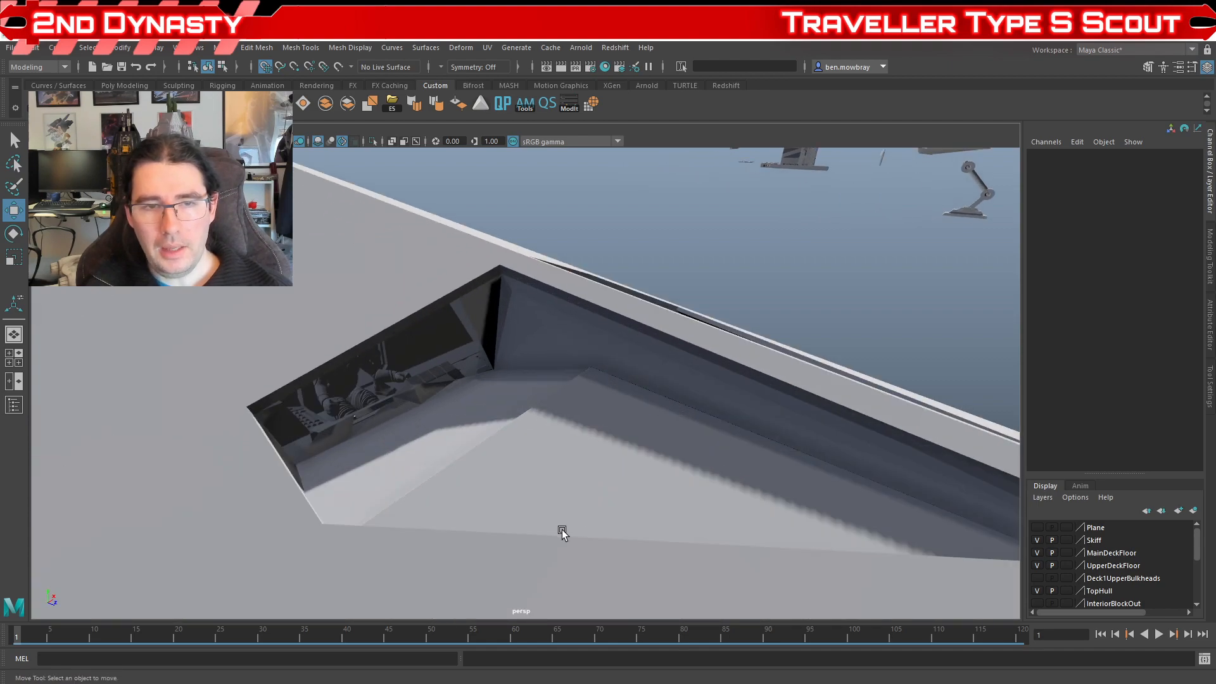
left_click(541, 495)
left_click_drag(573, 462, 616, 445, "alt")
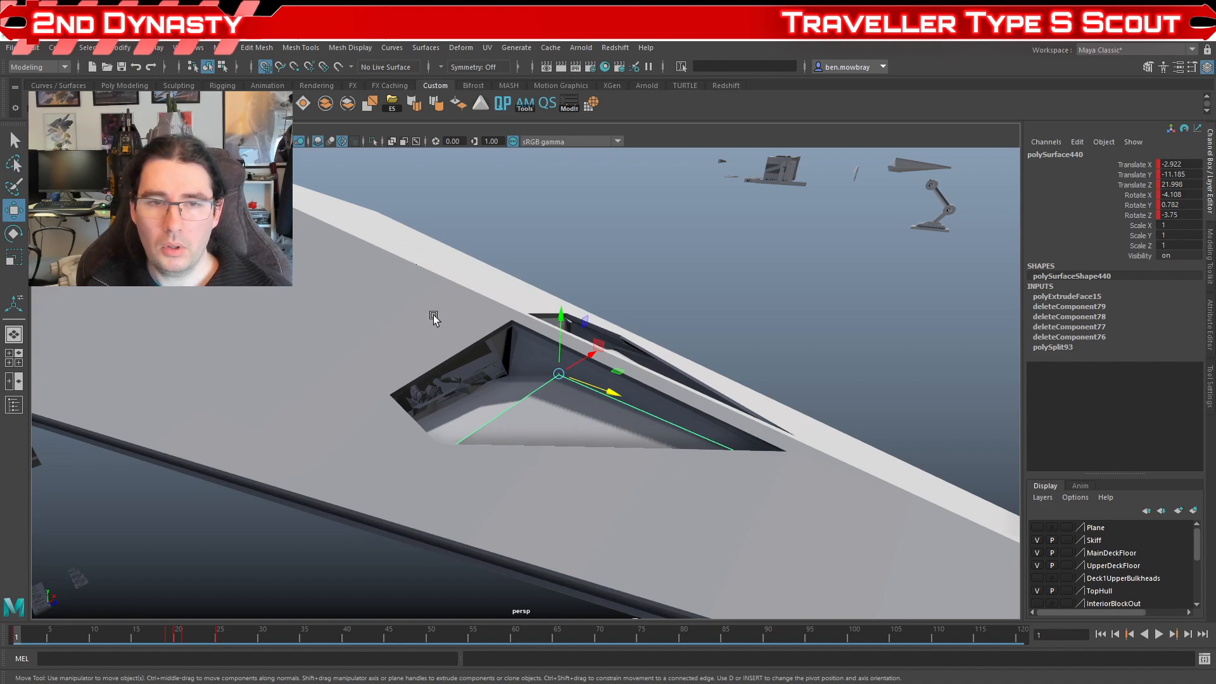
left_click(418, 559)
left_click_drag(426, 564, 582, 516, "alt")
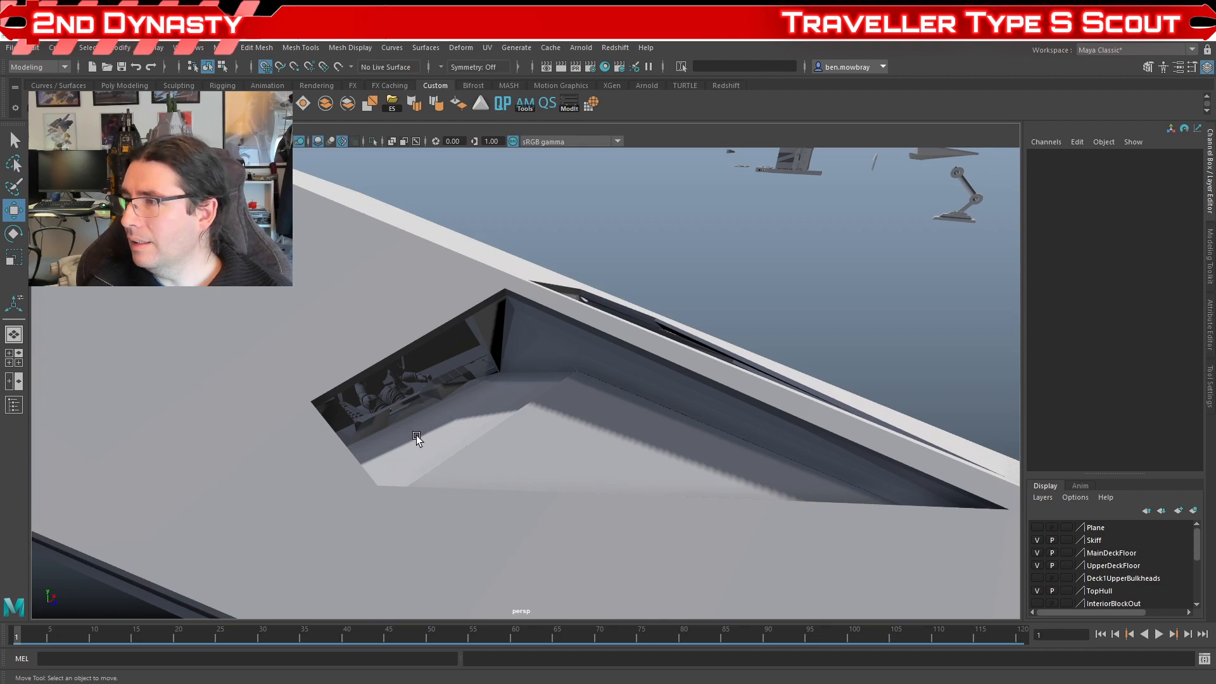
Step: Look over the Scout's open engine end, then come back to the cockpit window recesses
right_click_drag(393, 442, 334, 450, "alt")
left_click_drag(334, 450, 522, 445, "alt")
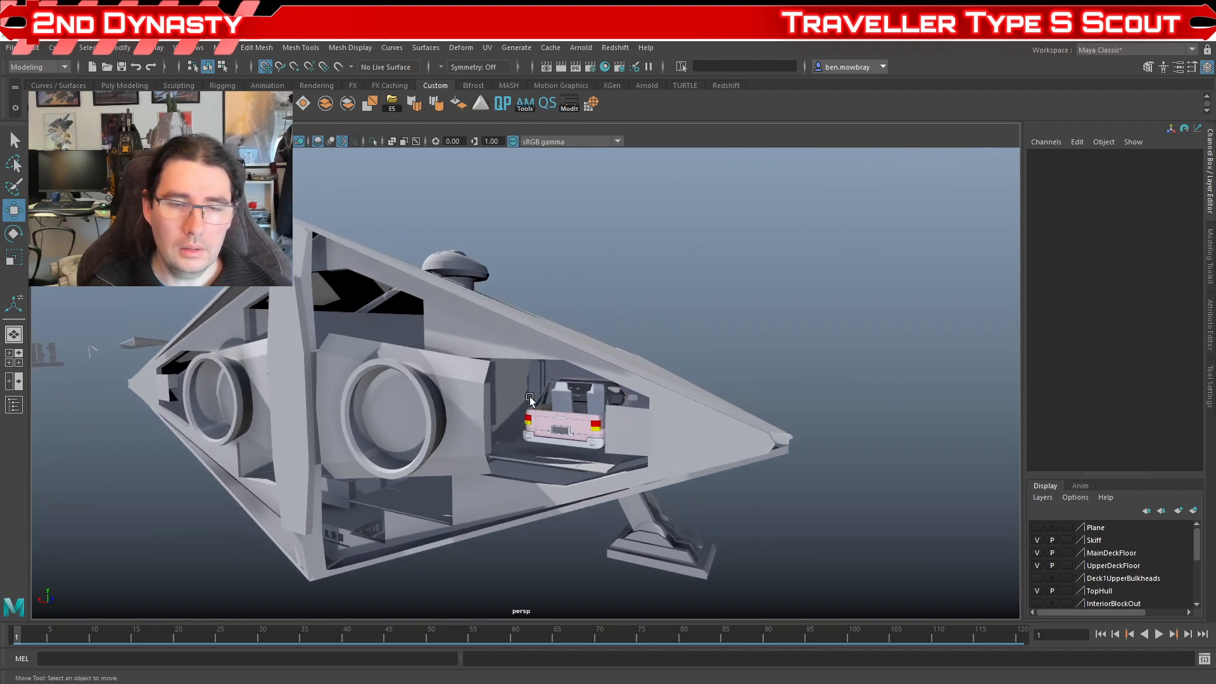
scroll(658, 405, "down", 5)
left_click_drag(651, 409, 589, 473, "alt")
scroll(474, 458, "up", 5)
scroll(476, 456, "up", 1)
Step: Select the near cockpit window's cover piece and preview its animation at frame 32 against the whole hull
left_click(597, 390)
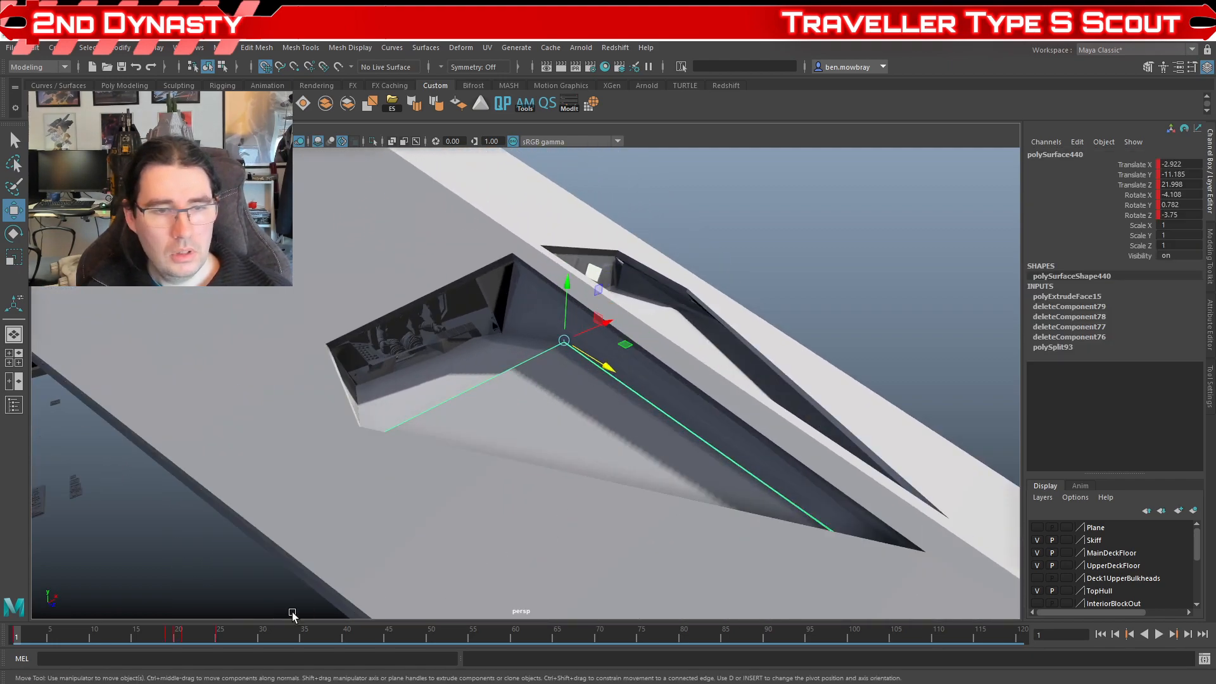
left_click_drag(23, 644, 275, 664)
scroll(313, 588, "down", 5)
left_click_drag(334, 580, 447, 484, "alt")
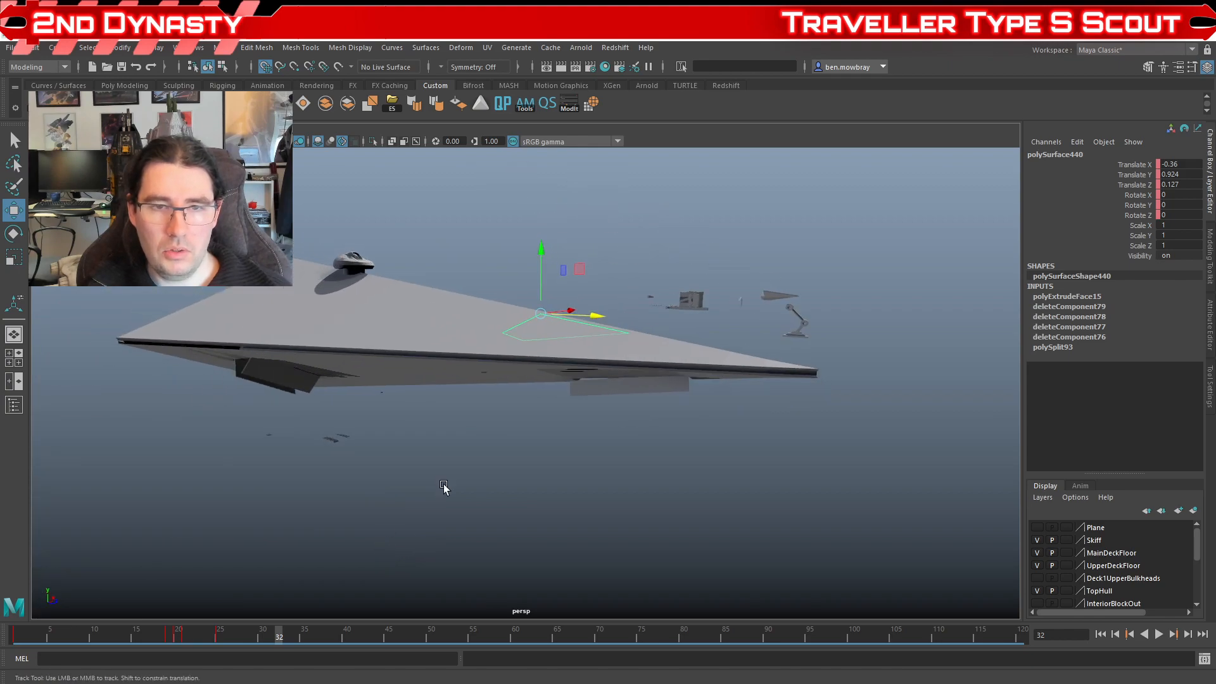
right_click_drag(448, 483, 438, 601, "alt")
left_click_drag(438, 602, 415, 551, "alt")
Step: Return the animation to frame 1, view both cockpit window recesses and clear the selection
left_click_drag(274, 638, 16, 638)
right_click_drag(579, 432, 538, 418, "alt")
left_click_drag(539, 417, 568, 413, "alt")
right_click_drag(568, 412, 749, 416, "alt")
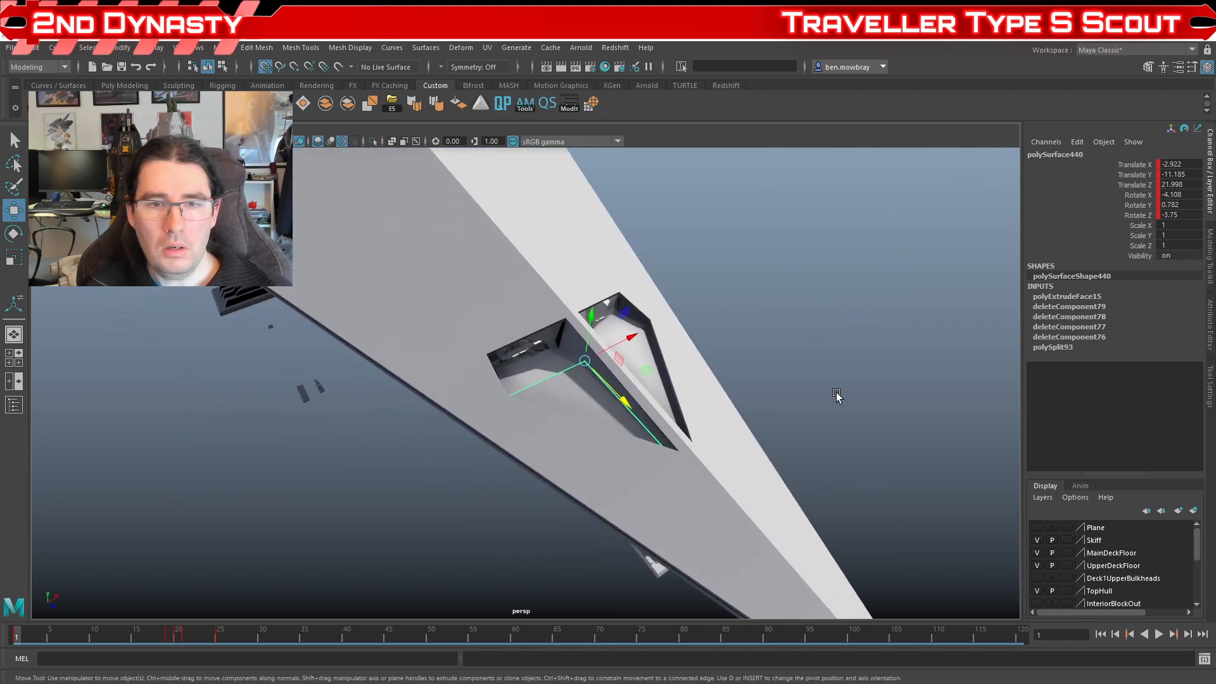
left_click(835, 394)
Step: Compare the two cockpit window recesses up close and in relation to the whole upper hull
mouse_move(719, 440)
left_mouse_down("alt")
mouse_move(576, 434)
mouse_move(581, 420)
mouse_move(687, 409)
mouse_move(770, 428)
mouse_move(713, 450)
left_mouse_up("alt")
right_click_drag(713, 450, 685, 483, "alt")
left_click_drag(686, 482, 703, 348, "alt")
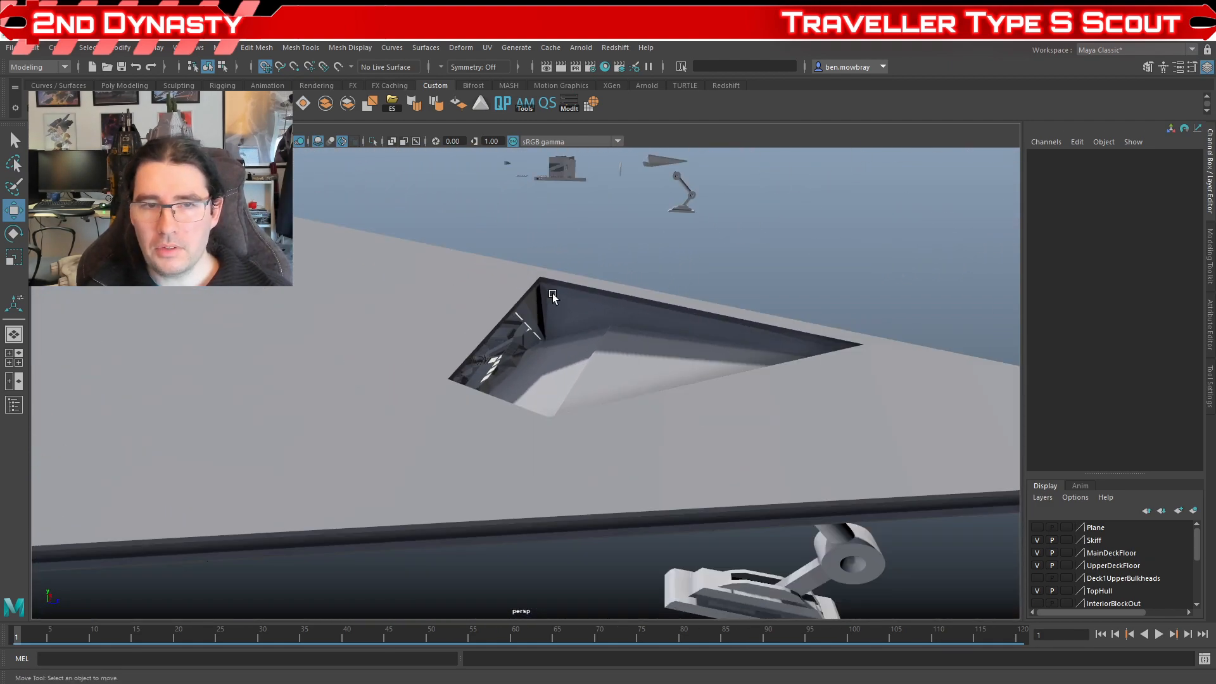
left_click_drag(620, 300, 690, 392, "alt")
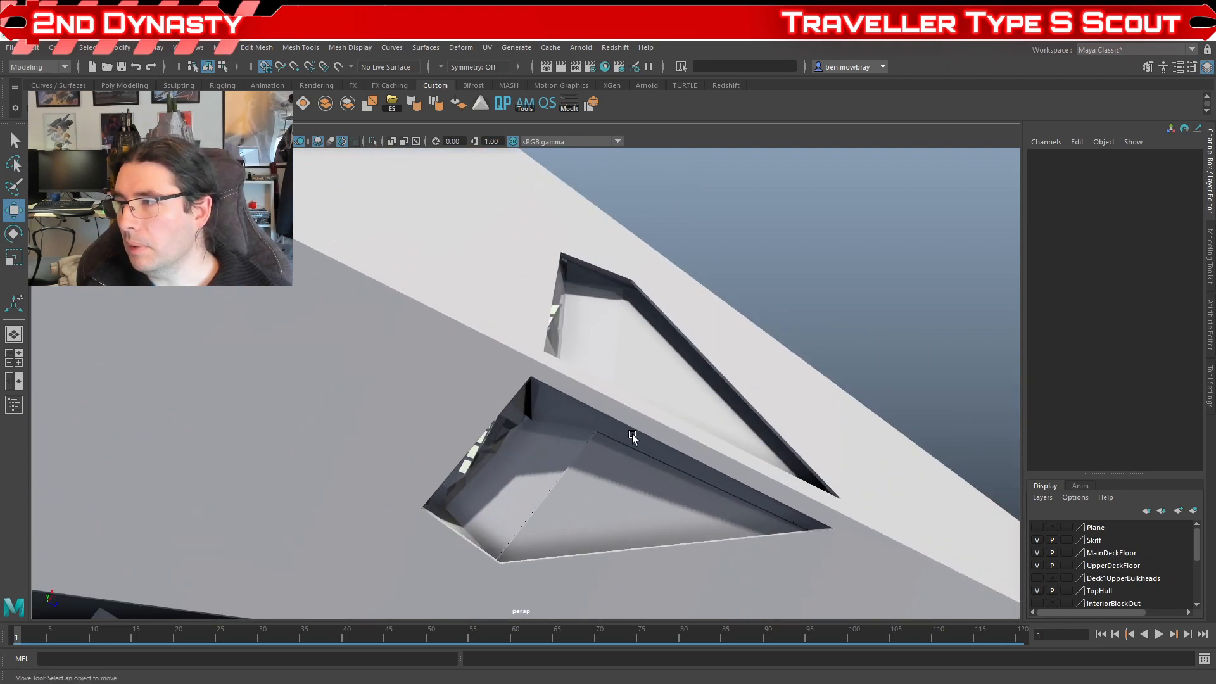
scroll(632, 434, "down", 10)
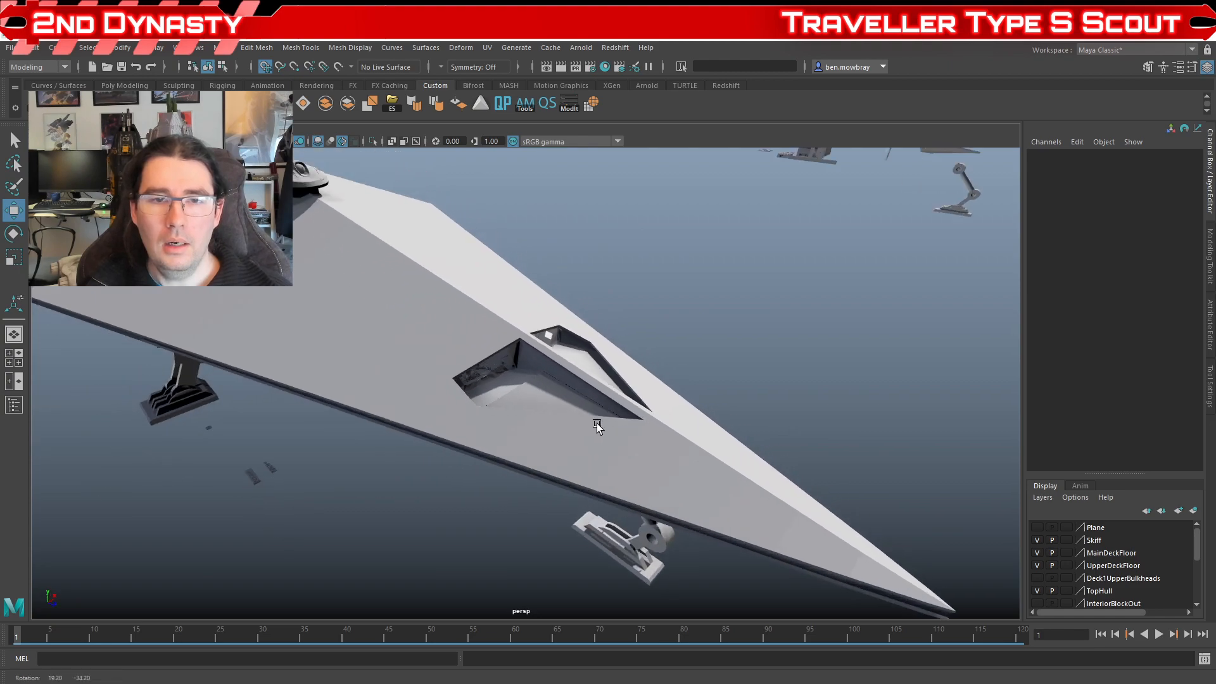
left_click_drag(647, 460, 673, 484, "alt")
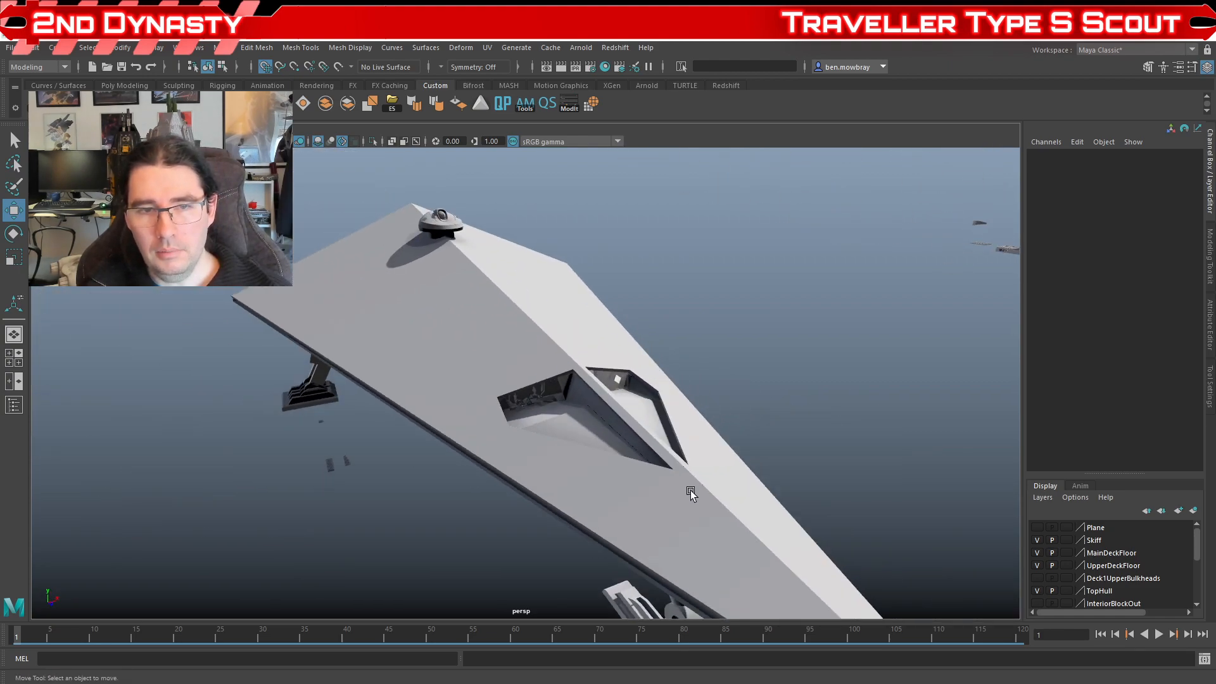
Step: Hide the TopHull layer and add the remaining upper hull half to that layer
left_click(1038, 591)
left_click_drag(658, 511, 666, 512, "alt")
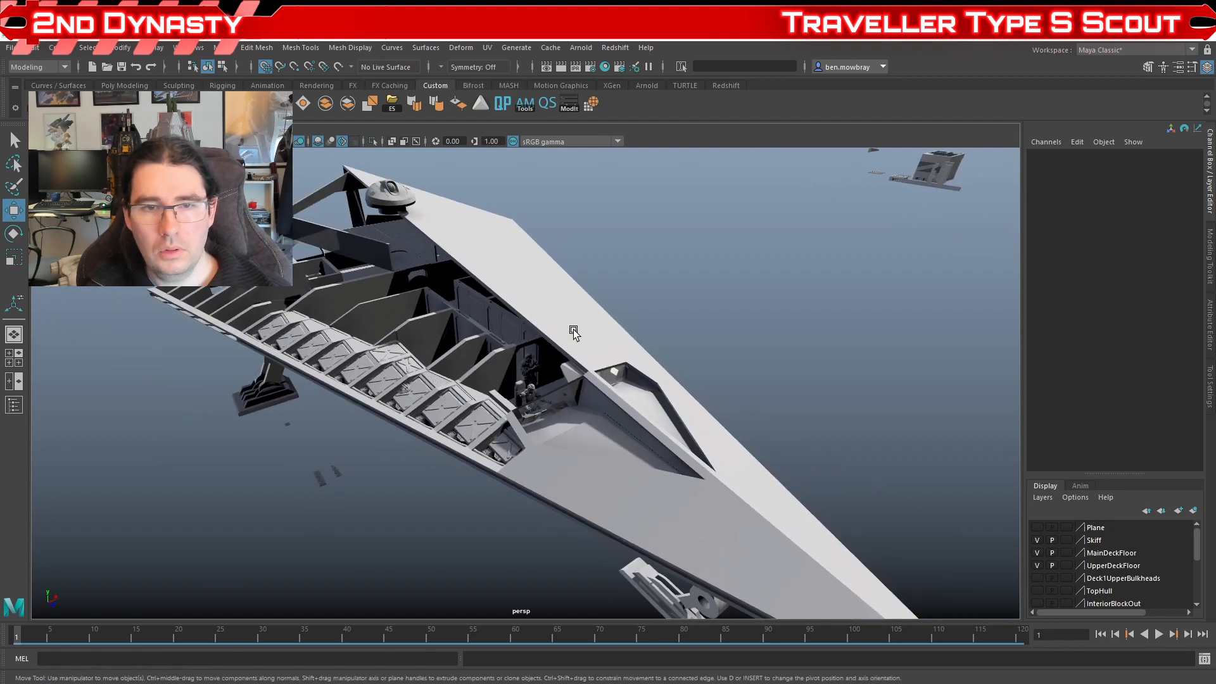
left_click(572, 331)
right_click(1111, 595)
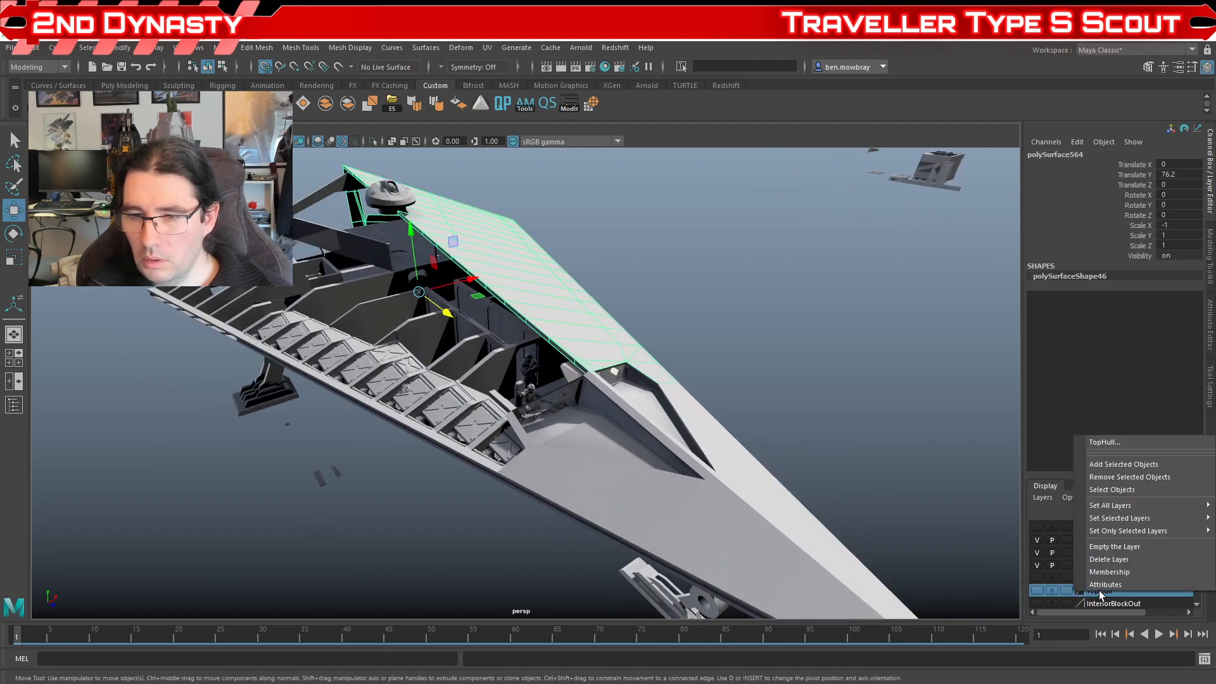
left_click(1118, 468)
Step: Survey the exposed interior and the row of panelled side compartments with the upper hull hidden
left_click_drag(630, 471, 747, 467, "alt")
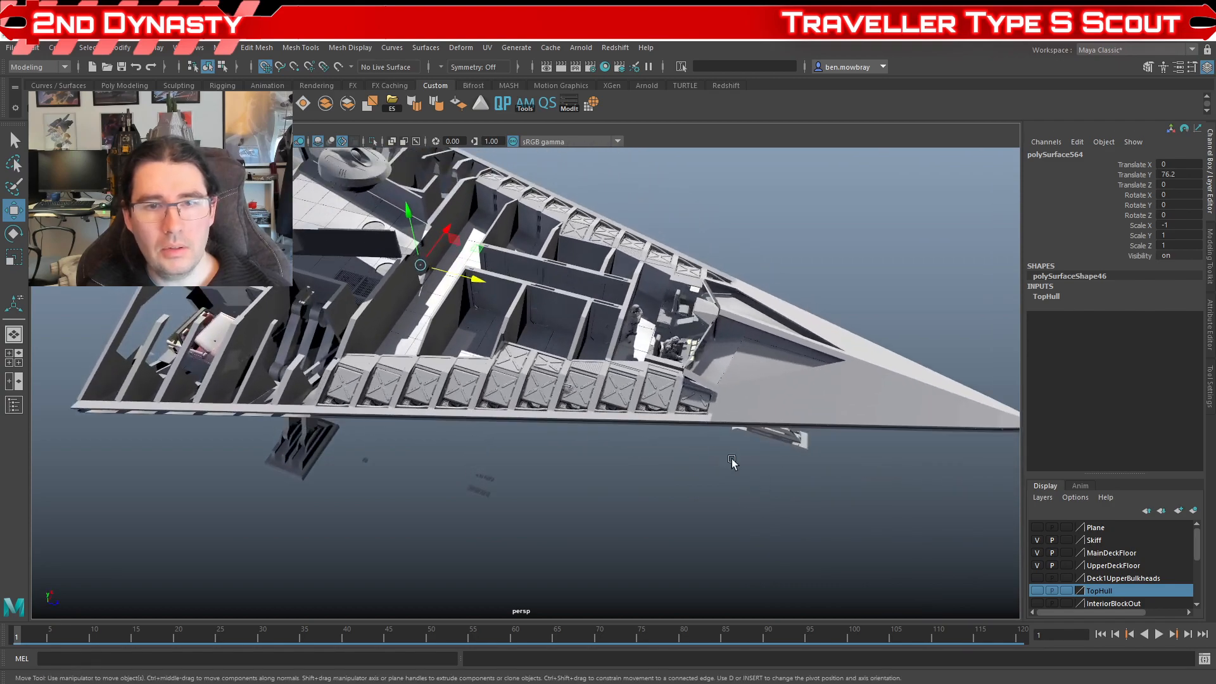
right_click_drag(746, 467, 817, 474, "alt")
right_click_drag(657, 479, 729, 491, "alt")
left_click_drag(722, 457, 674, 443, "alt")
middle_click_drag(614, 427, 567, 417, "alt")
right_click_drag(519, 447, 630, 465, "alt")
middle_click_drag(556, 464, 823, 491, "alt")
left_click(523, 428)
left_click_drag(670, 438, 586, 423, "alt")
Step: Examine the side compartments' cross-ribbed panels, H-marked connector boxes and pipes up close
left_click(572, 394)
right_click_drag(586, 423, 578, 477, "alt")
left_click(581, 472)
left_click_drag(578, 478, 581, 494, "alt")
right_click_drag(525, 475, 570, 474, "alt")
middle_click_drag(659, 475, 1018, 462, "alt")
right_click_drag(887, 453, 830, 447, "alt")
middle_click_drag(738, 448, 510, 447, "alt")
right_click_drag(759, 445, 673, 443, "alt")
left_click_drag(673, 445, 630, 430, "alt")
scroll(652, 451, "down", 4)
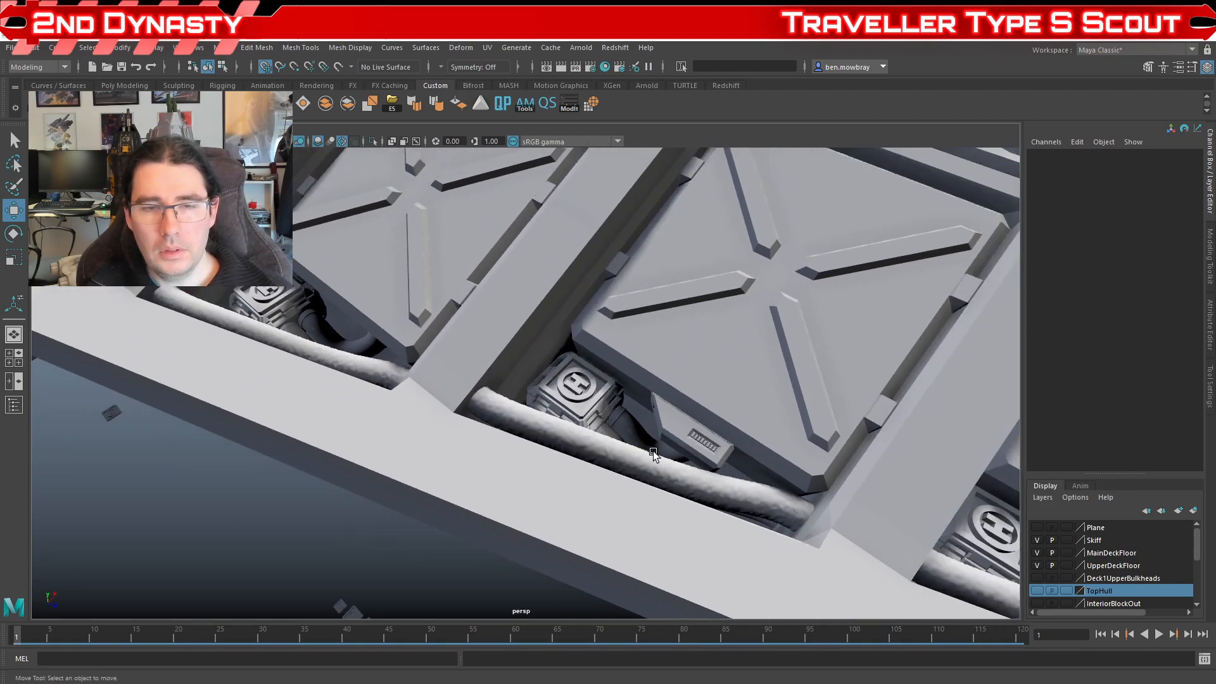
scroll(612, 458, "up", 6)
left_click_drag(612, 458, 627, 479, "alt")
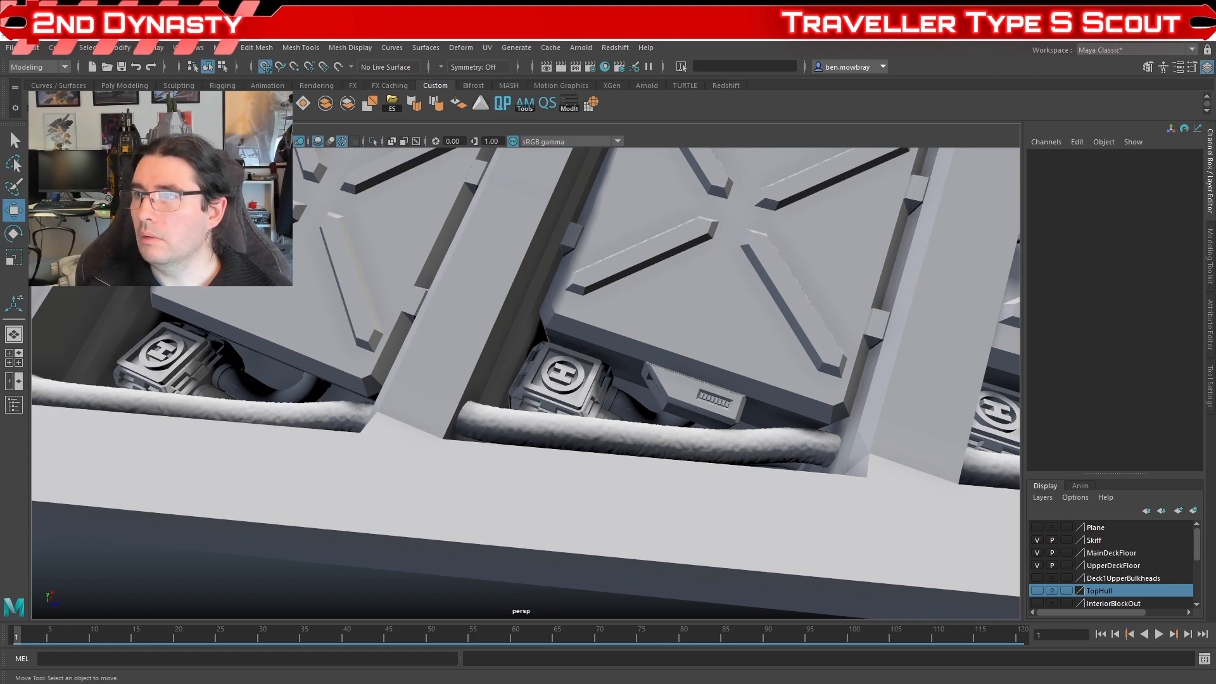
Step: Bring the Final01 Iconography Overview Alt.pdf window over the model and read its starship compartment icons
left_click_drag(1215, 177, 785, 89)
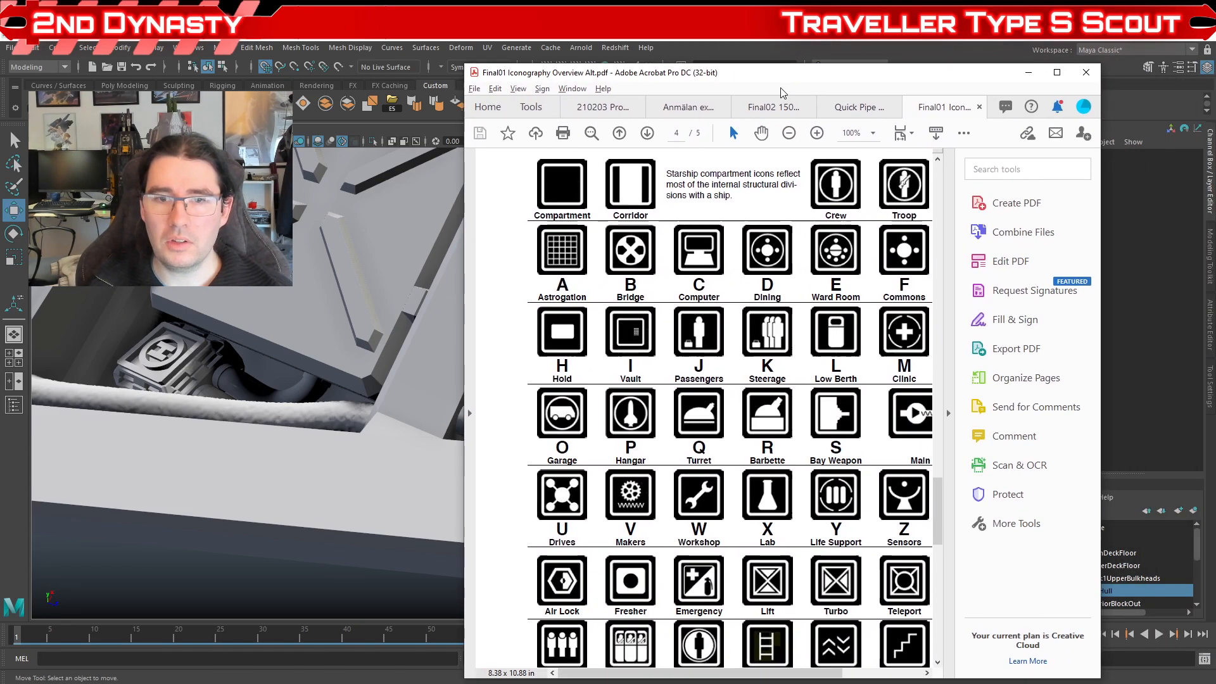
scroll(795, 295, "down", 3)
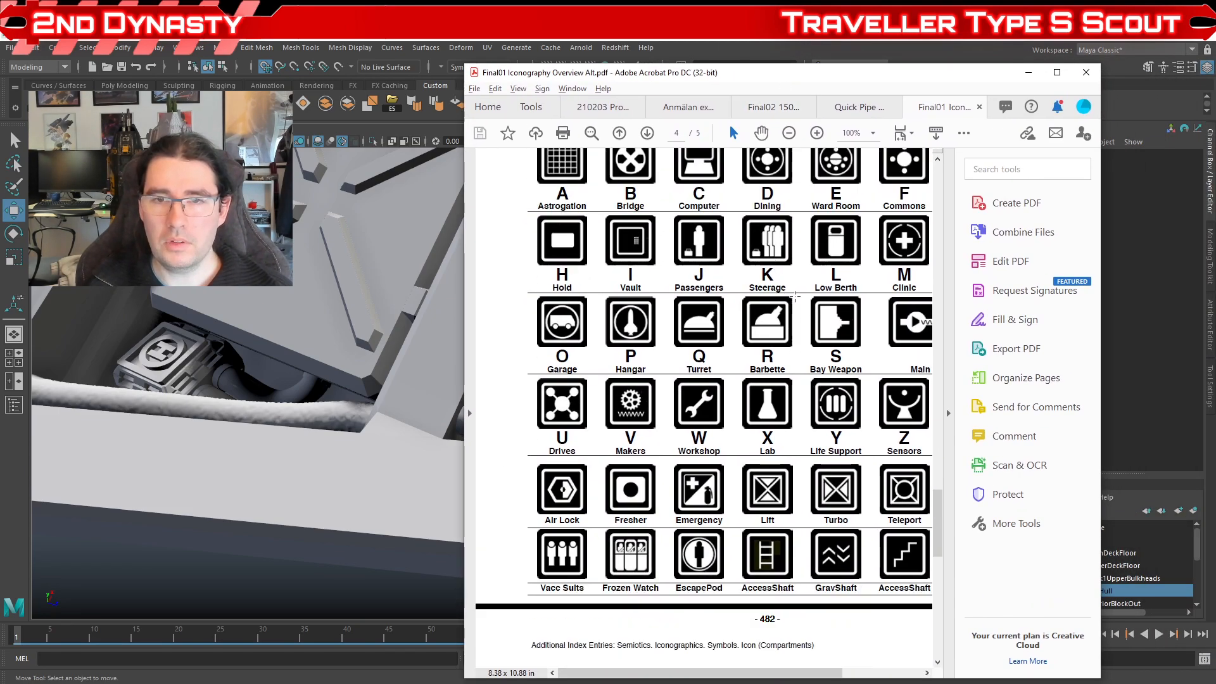
scroll(794, 296, "up", 3)
scroll(806, 306, "down", 1)
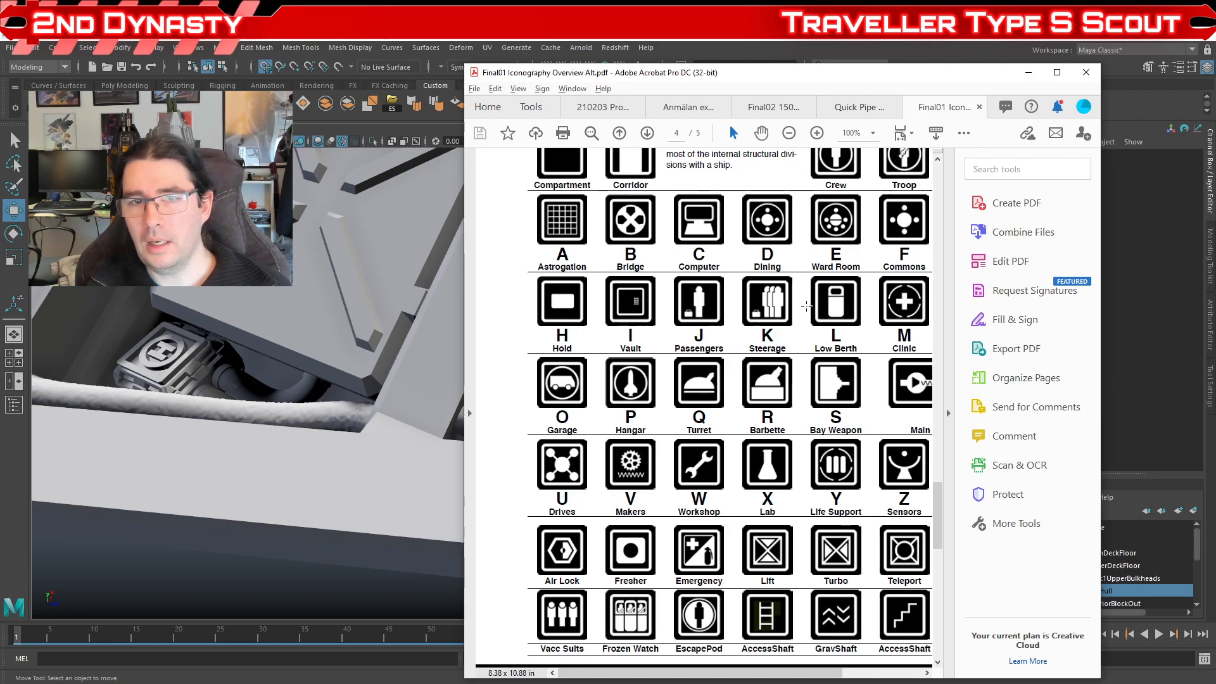
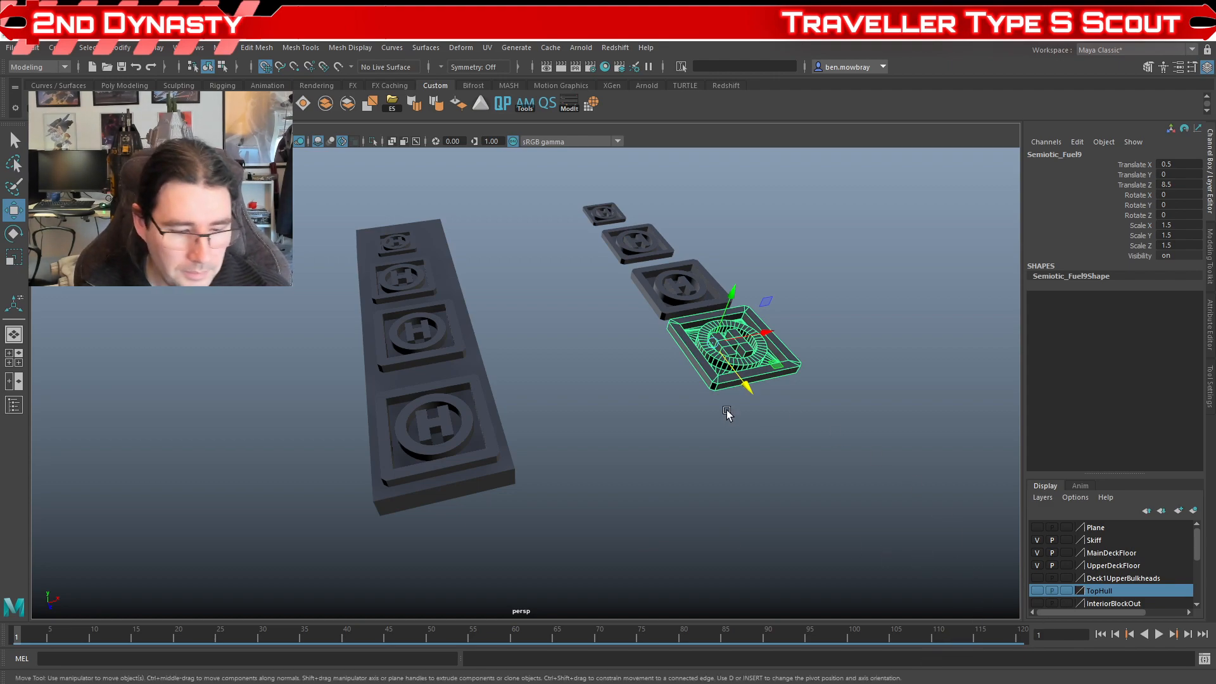
Step: Inspect the raised fuel icon plates and their backing strip at four sizes, clearing the selection
left_click_drag(591, 340, 668, 484, "alt")
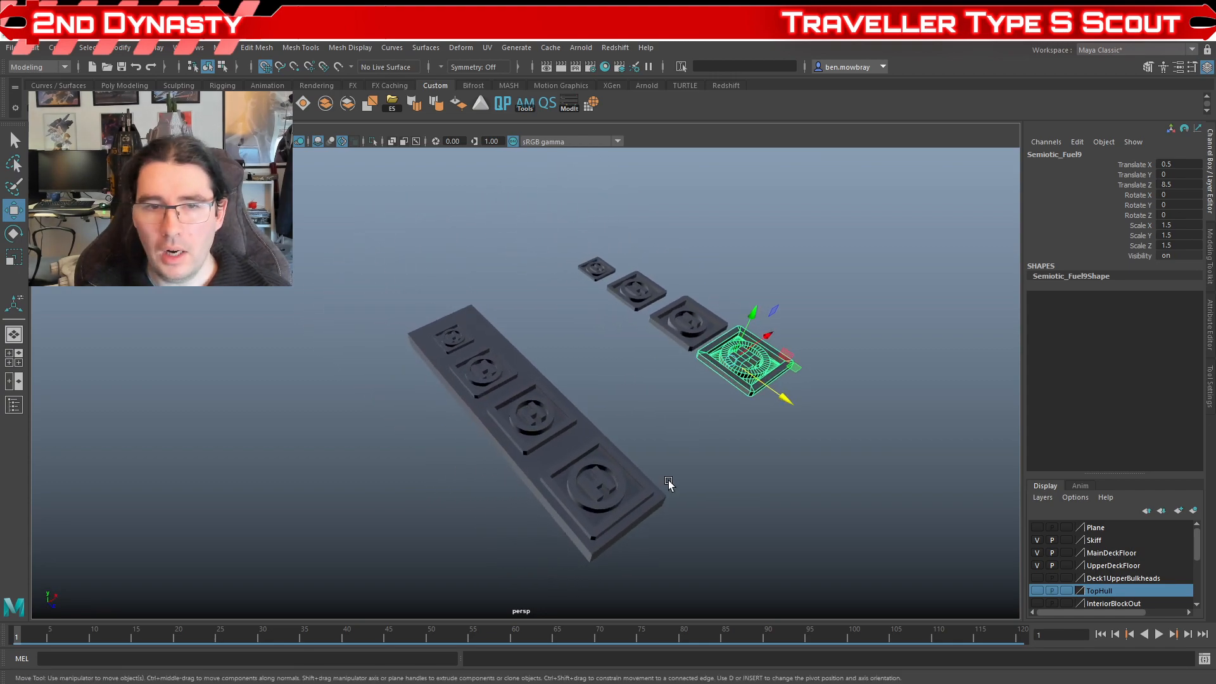
left_click(673, 491)
scroll(674, 491, "down", 4)
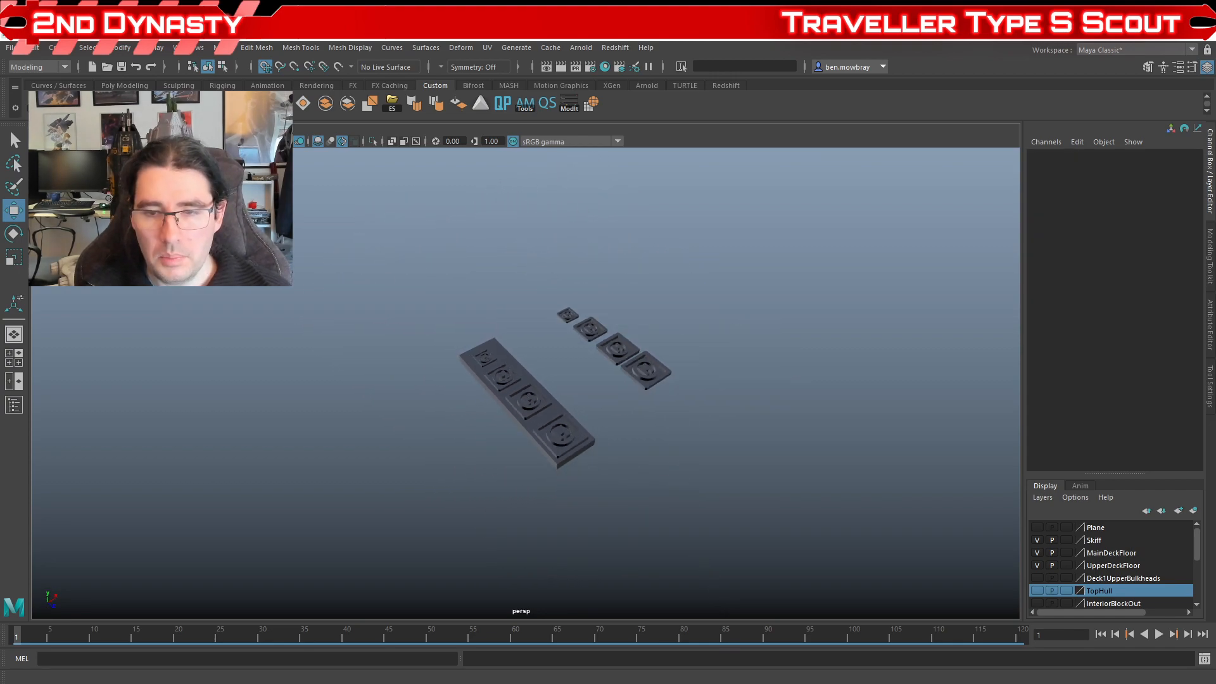
Step: Switch to the iconography PDF in Acrobat, review the Starship Compartments chart and return to the Maya scene
mouse_move(1172, 683)
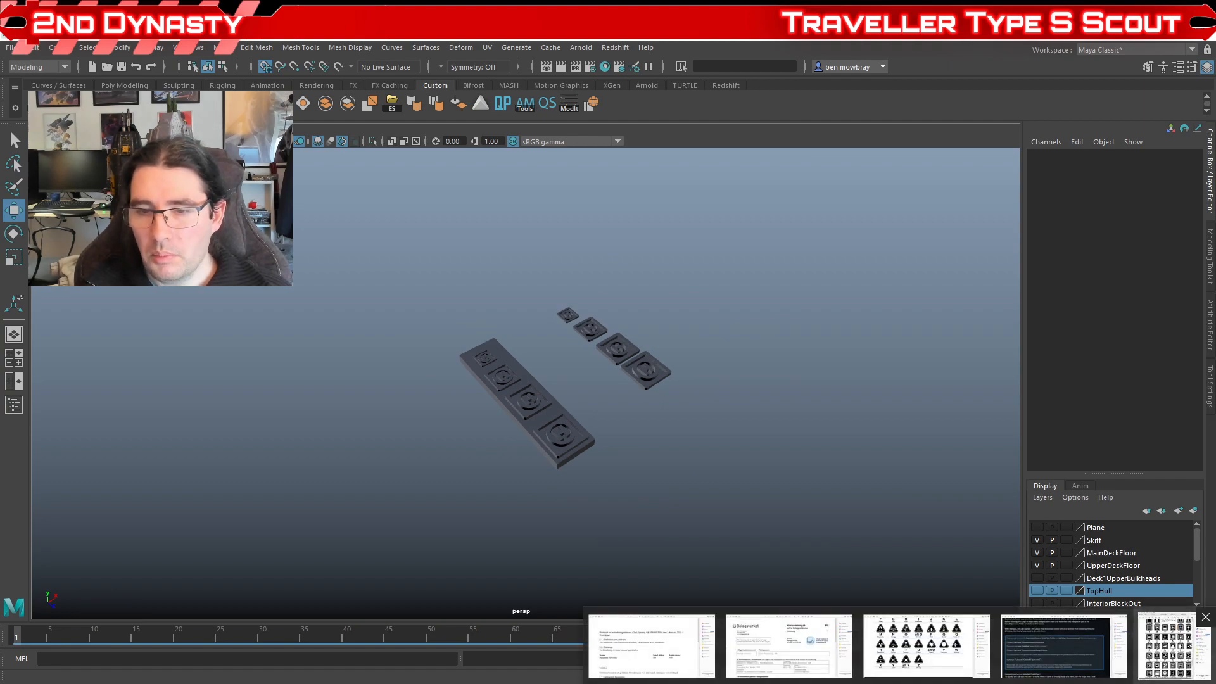
left_click(1165, 646)
scroll(745, 489, "up", 2)
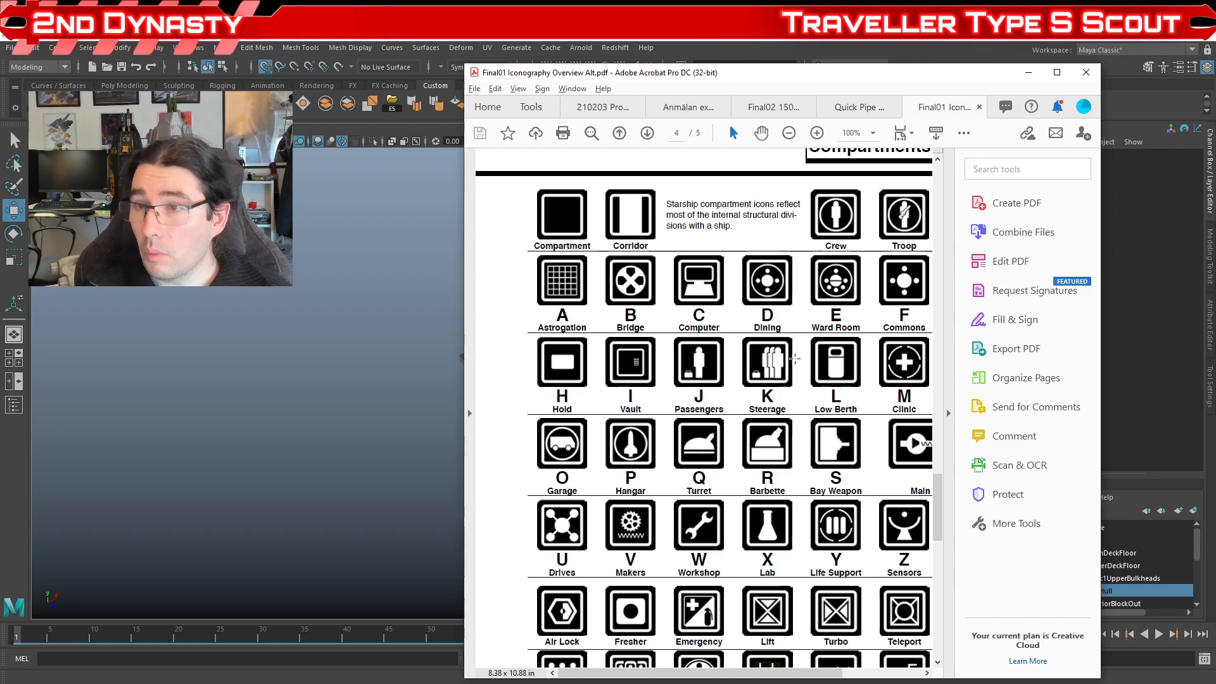
scroll(757, 426, "down", 1)
scroll(757, 426, "down", 2)
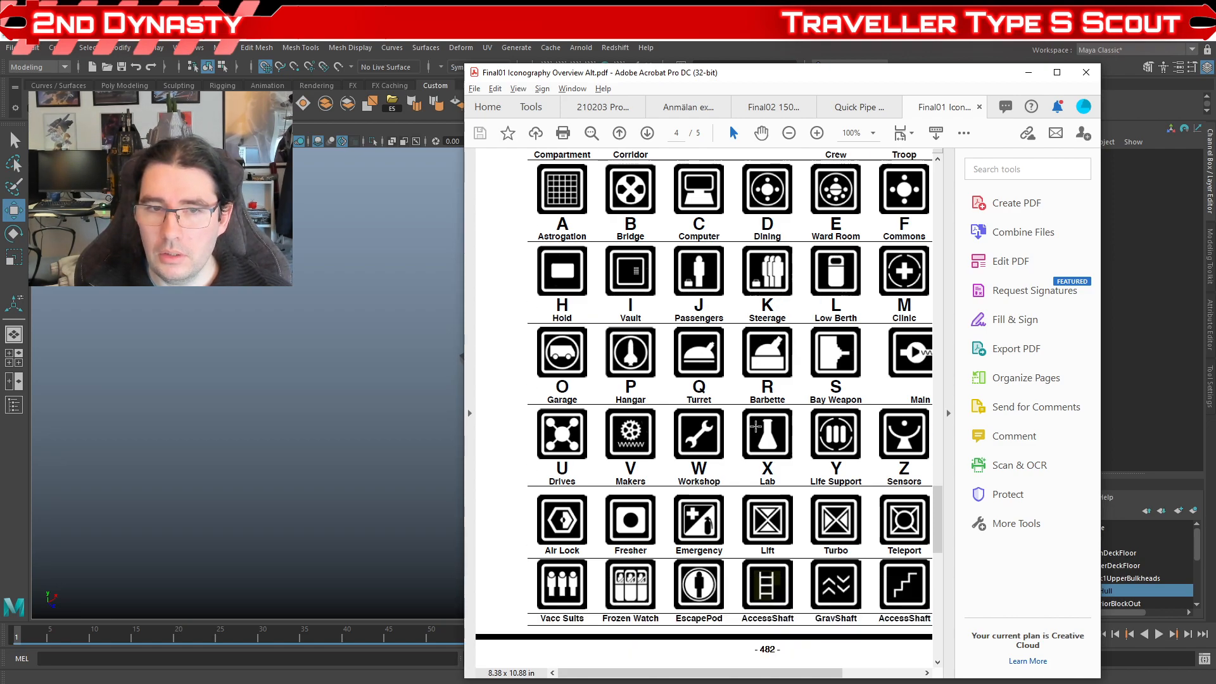
scroll(756, 426, "down", 4)
scroll(723, 416, "up", 5)
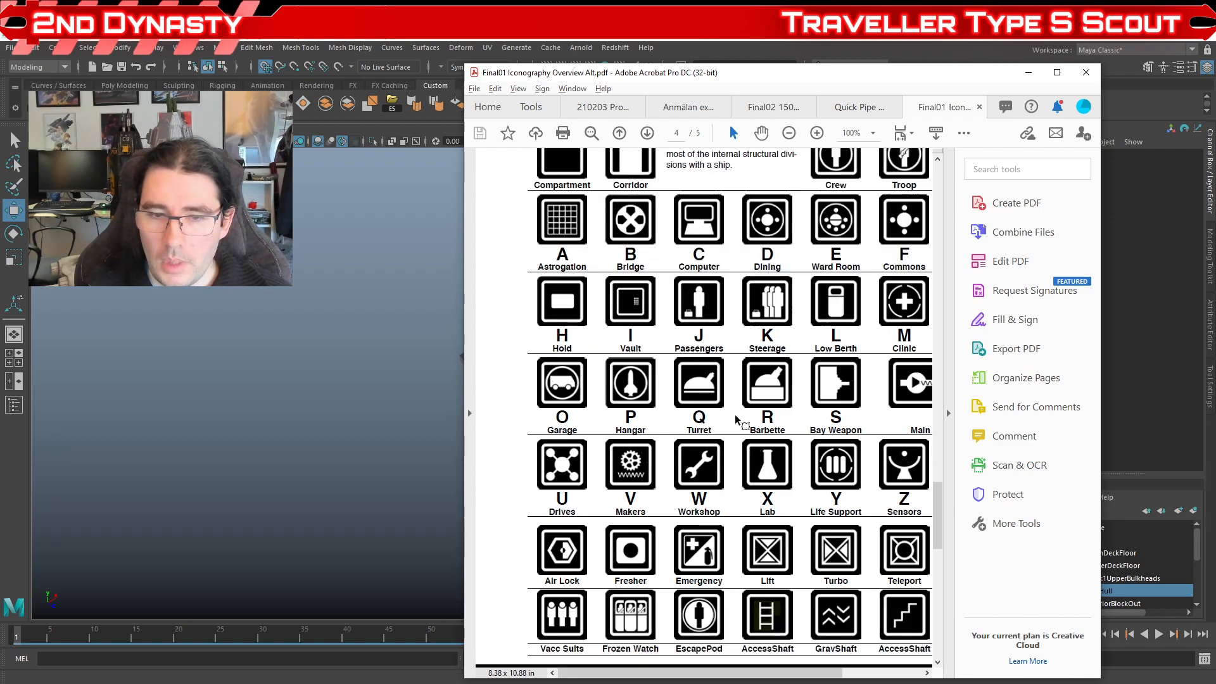
scroll(725, 421, "up", 1)
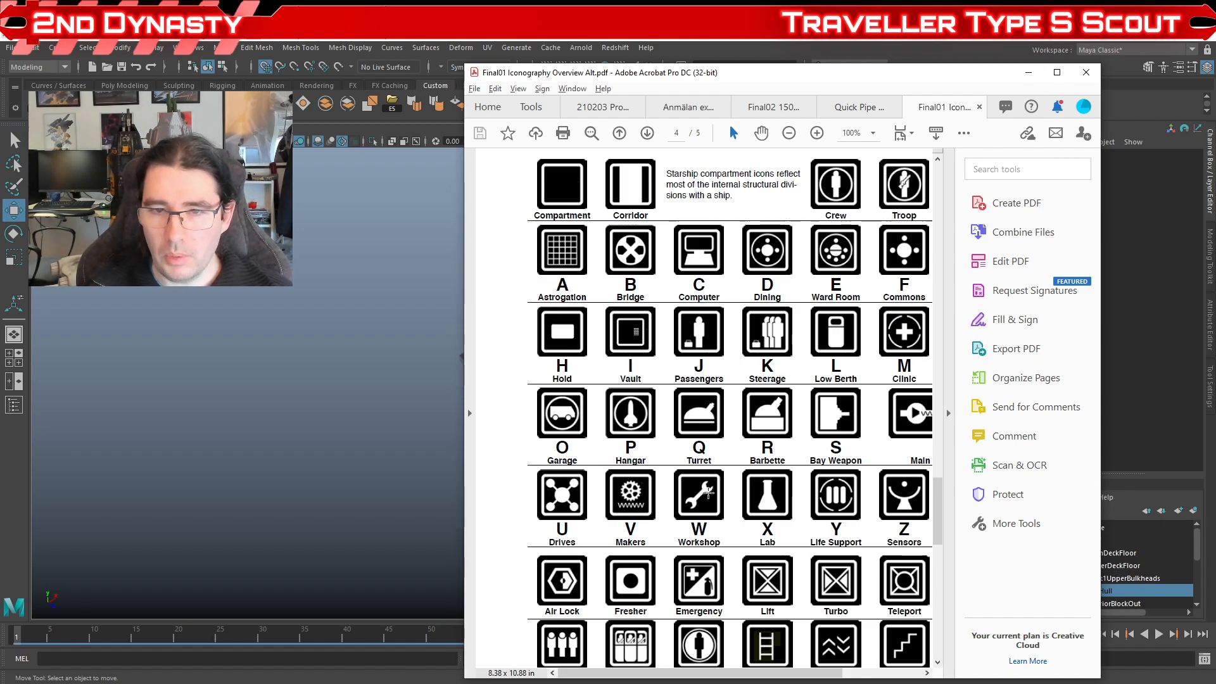
scroll(661, 463, "down", 2)
scroll(665, 459, "up", 5)
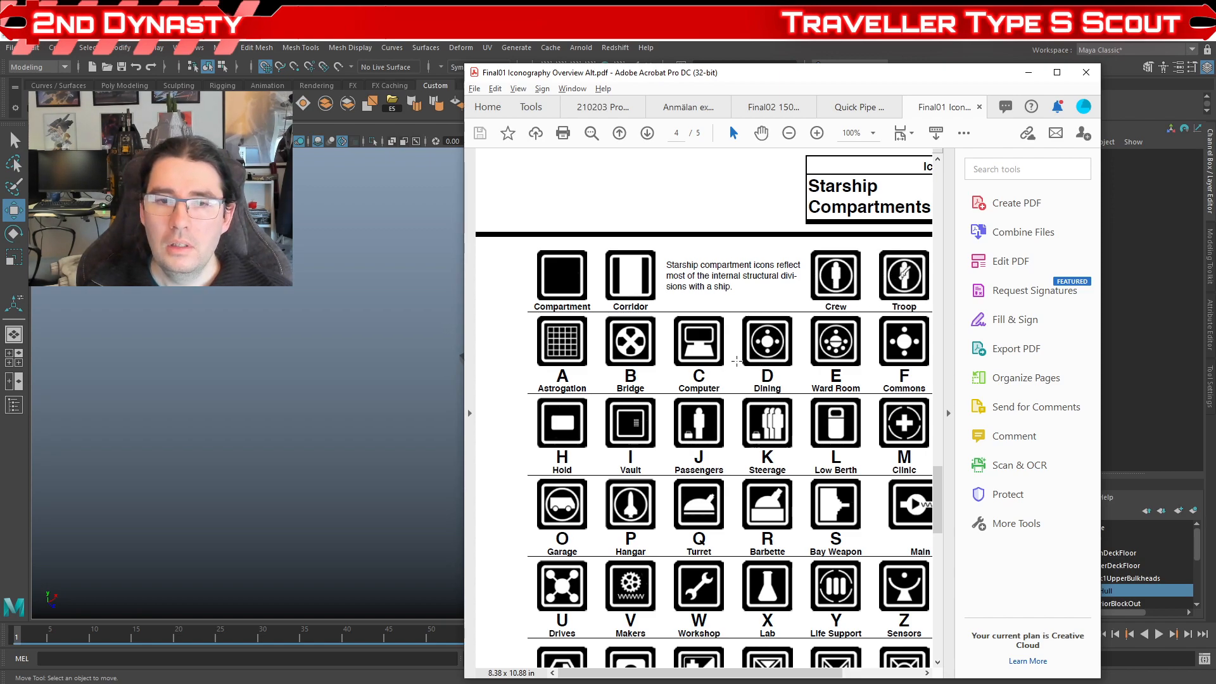
scroll(737, 364, "down", 1)
scroll(737, 374, "up", 1)
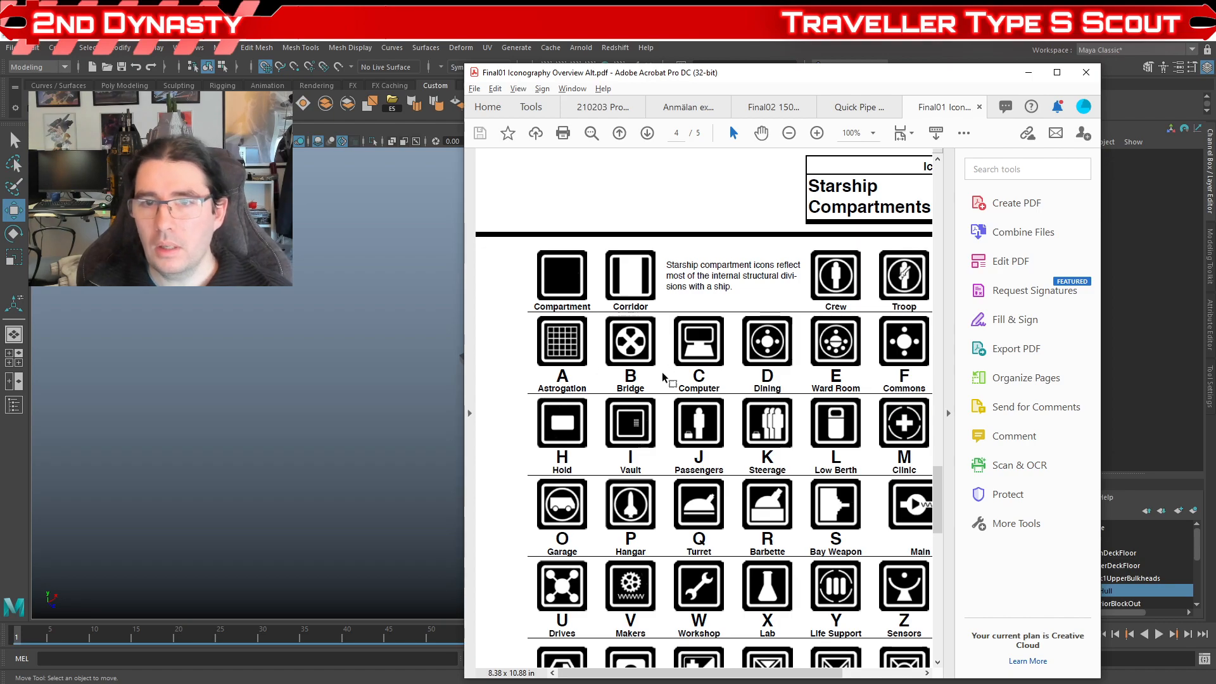
left_click(1028, 74)
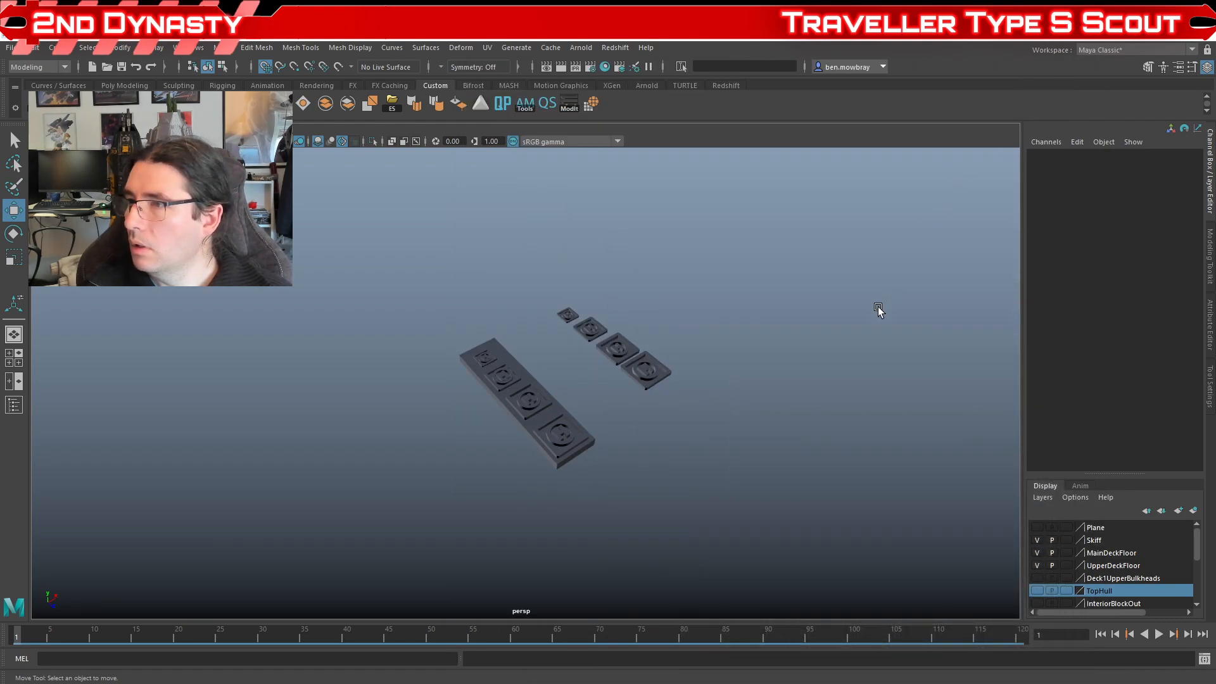
Step: Go from the fuel icon plates back to the H-marked connector box under a side compartment panel
scroll(646, 364, "down", 2)
scroll(627, 349, "down", 3)
middle_click_drag(569, 375, 437, 503, "alt")
left_click_drag(437, 503, 549, 514, "alt")
middle_click_drag(548, 514, 444, 467, "alt")
right_click_drag(445, 467, 483, 499, "alt")
left_click_drag(483, 499, 488, 509, "alt")
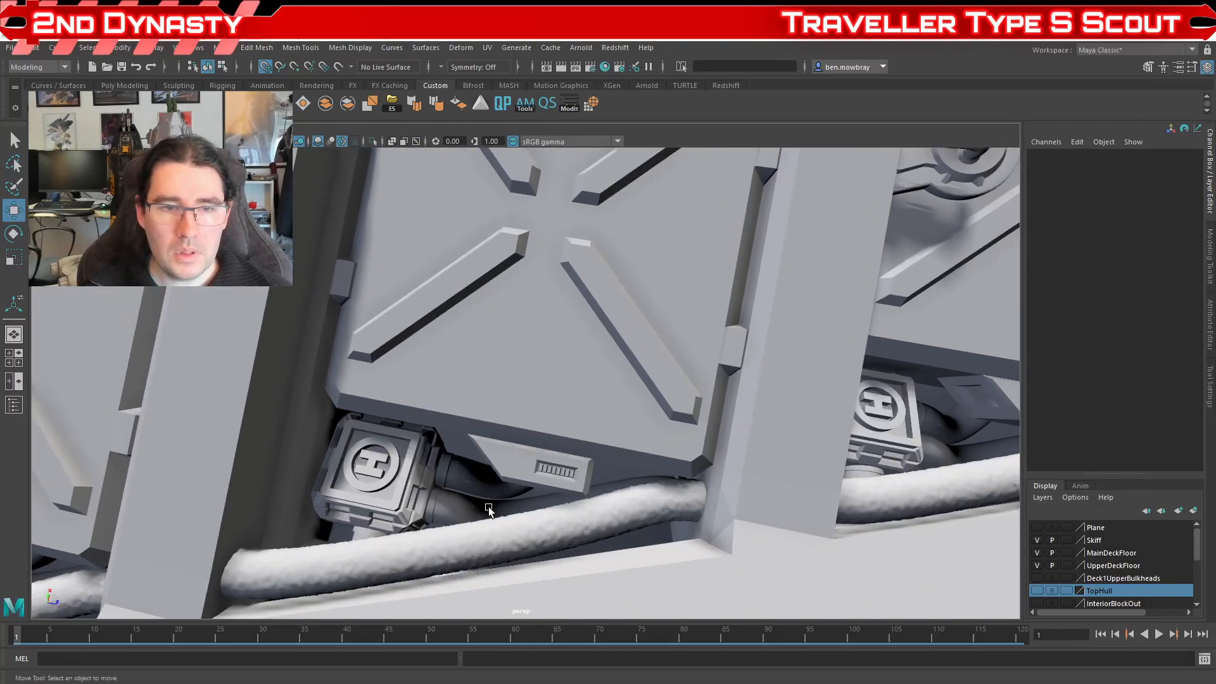
Step: Inspect the connector box's hoses and the thick pipe running beside it up close
middle_click_drag(481, 523, 515, 444, "alt")
left_click_drag(516, 444, 621, 451, "alt")
middle_click_drag(621, 451, 591, 466, "alt")
scroll(591, 465, "up", 4)
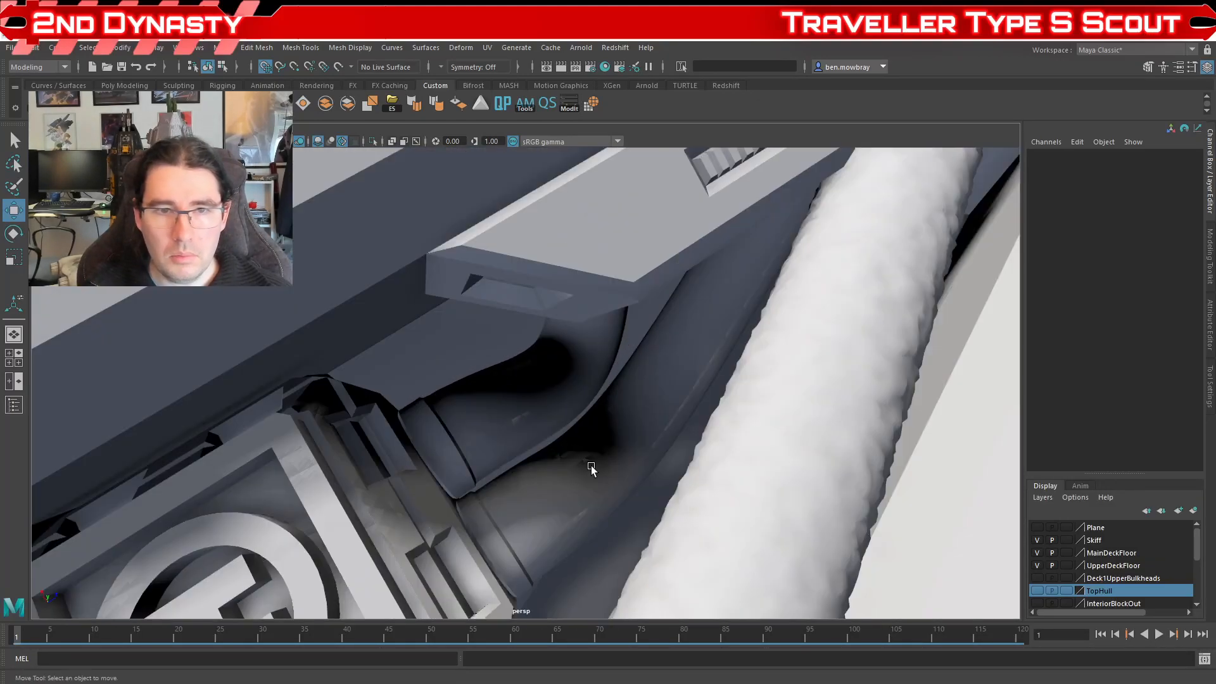
scroll(591, 461, "down", 3)
left_click_drag(594, 446, 607, 425, "alt")
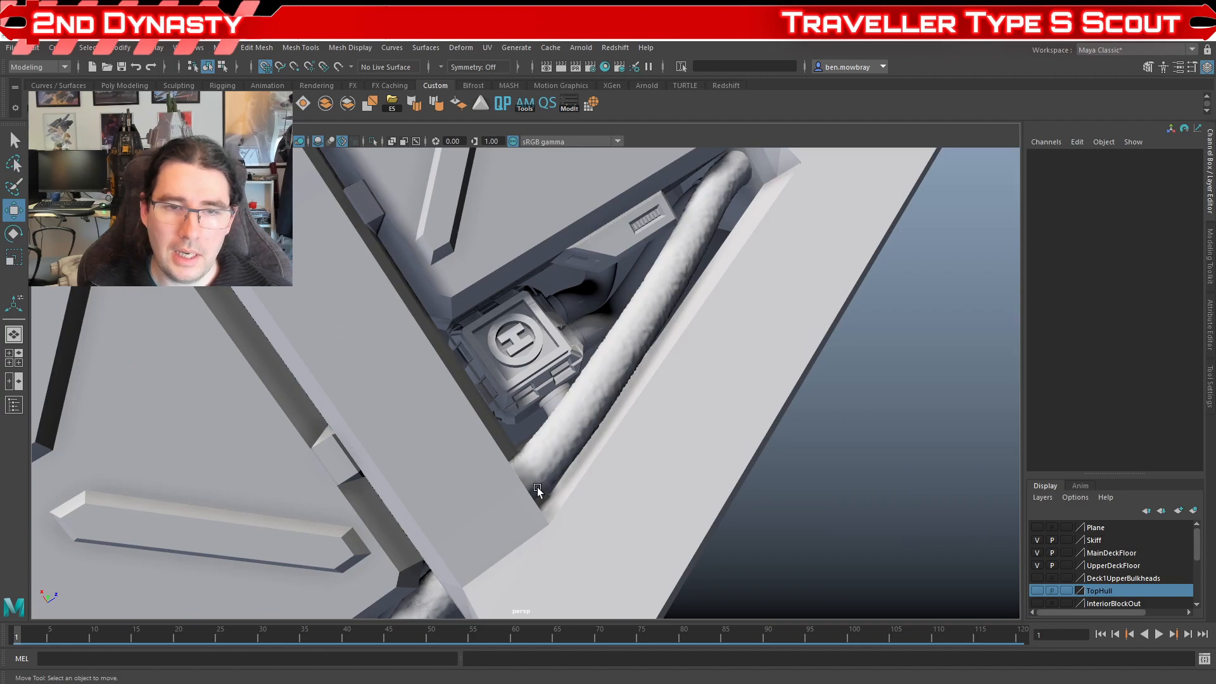
Step: Select the small slotted bracket beneath a side compartment panel and view it within the whole compartment row
scroll(557, 363, "down", 3)
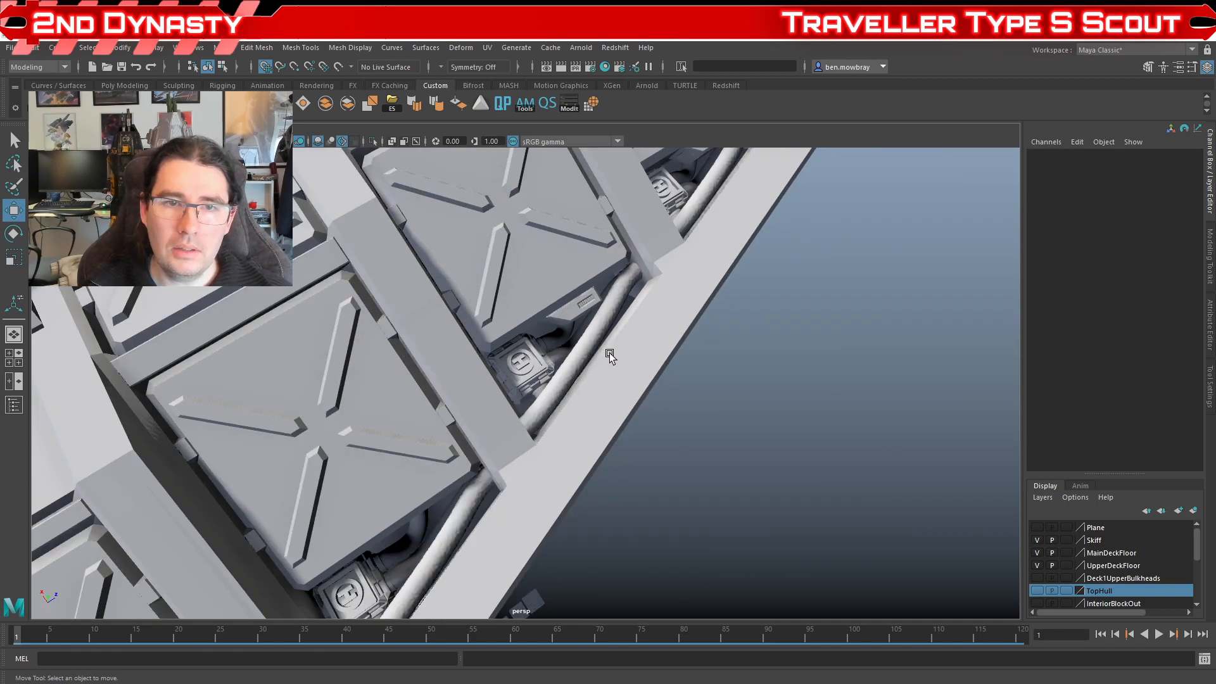
left_click_drag(609, 354, 538, 359, "alt")
scroll(582, 353, "up", 4)
left_click(617, 214)
scroll(640, 252, "down", 5)
scroll(315, 380, "up", 3)
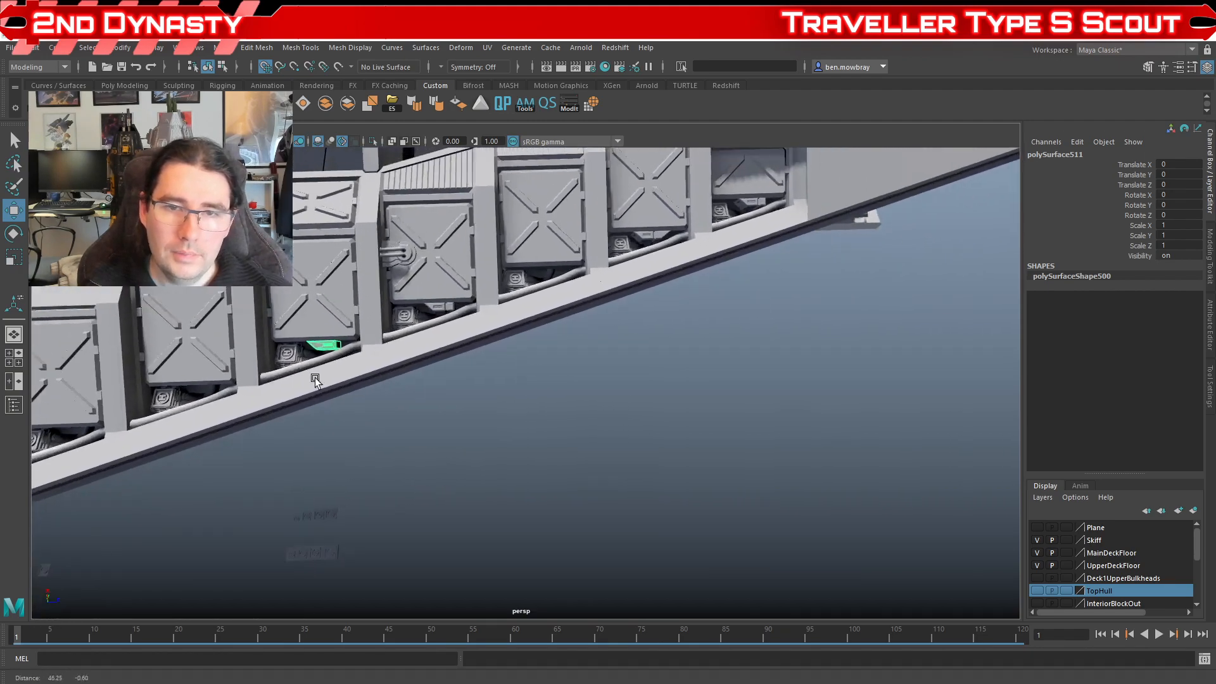
Step: Clear the bracket selection and inspect the connector boxes and brackets beneath the forward side compartment panels
middle_click_drag(315, 380, 333, 445, "alt")
right_click_drag(340, 443, 503, 334, "alt")
middle_click_drag(502, 334, 708, 284, "alt")
right_click_drag(709, 285, 540, 460, "alt")
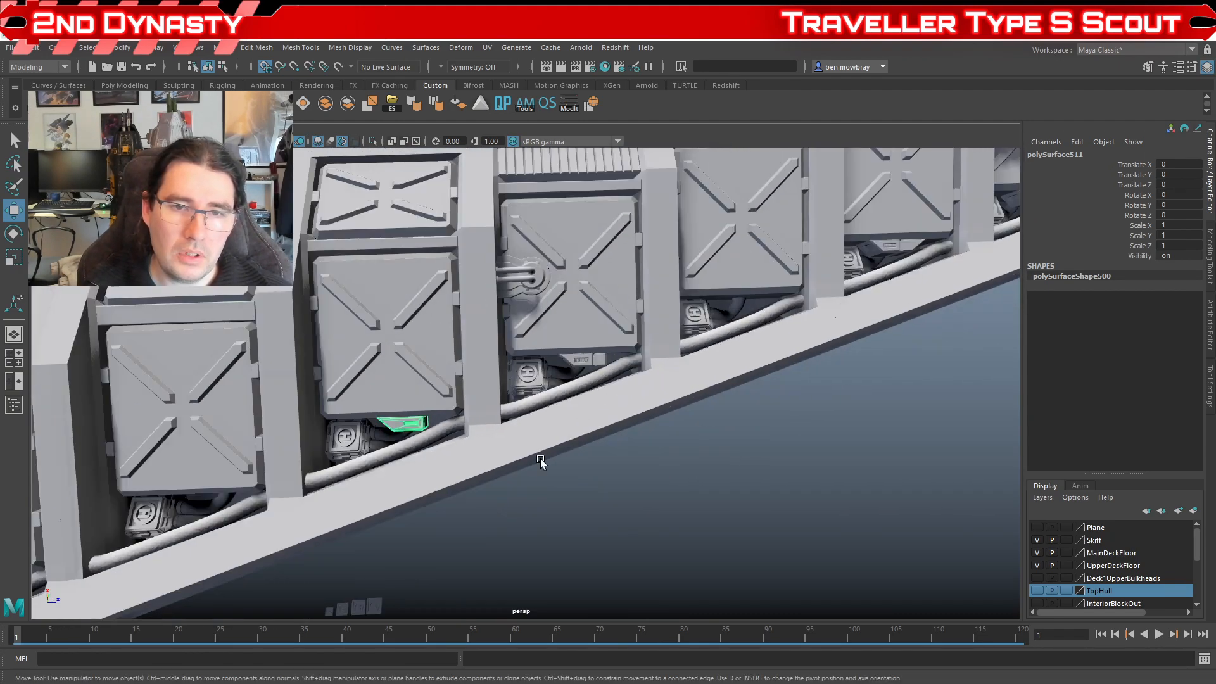
key("Delete")
middle_click_drag(866, 287, 541, 418, "alt")
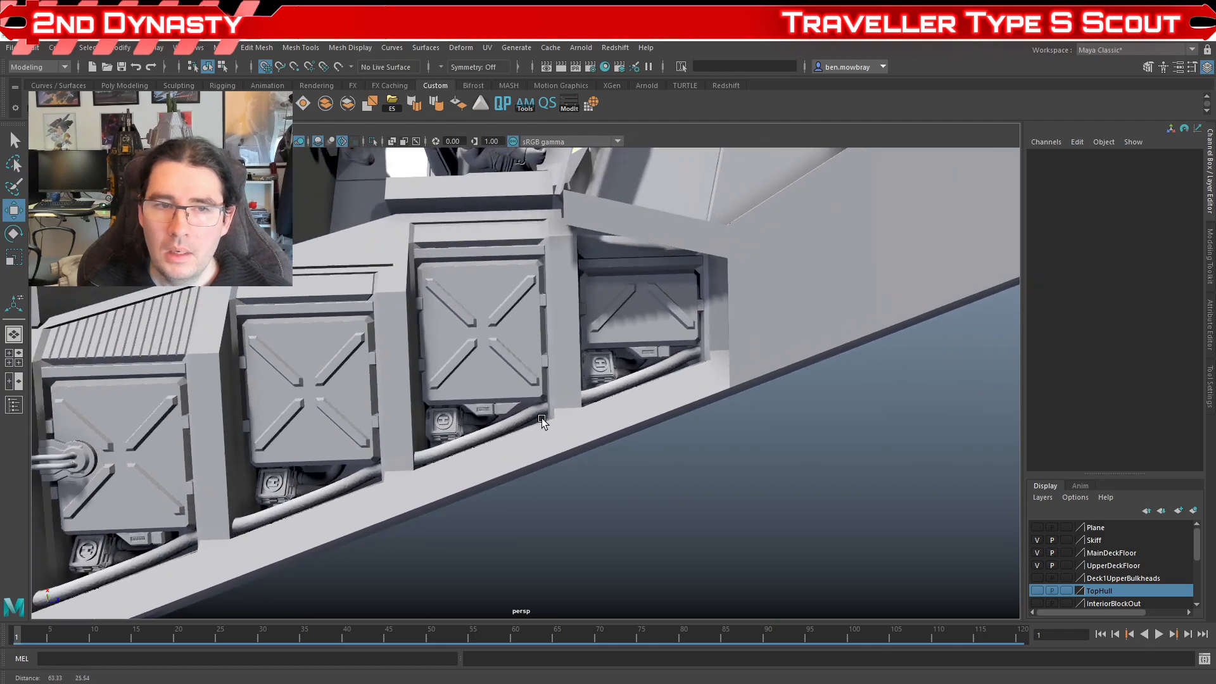
right_click_drag(541, 418, 632, 399, "alt")
left_click_drag(632, 399, 519, 378, "alt")
scroll(519, 378, "down", 4)
middle_click_drag(519, 378, 551, 440, "alt")
scroll(550, 441, "up", 2)
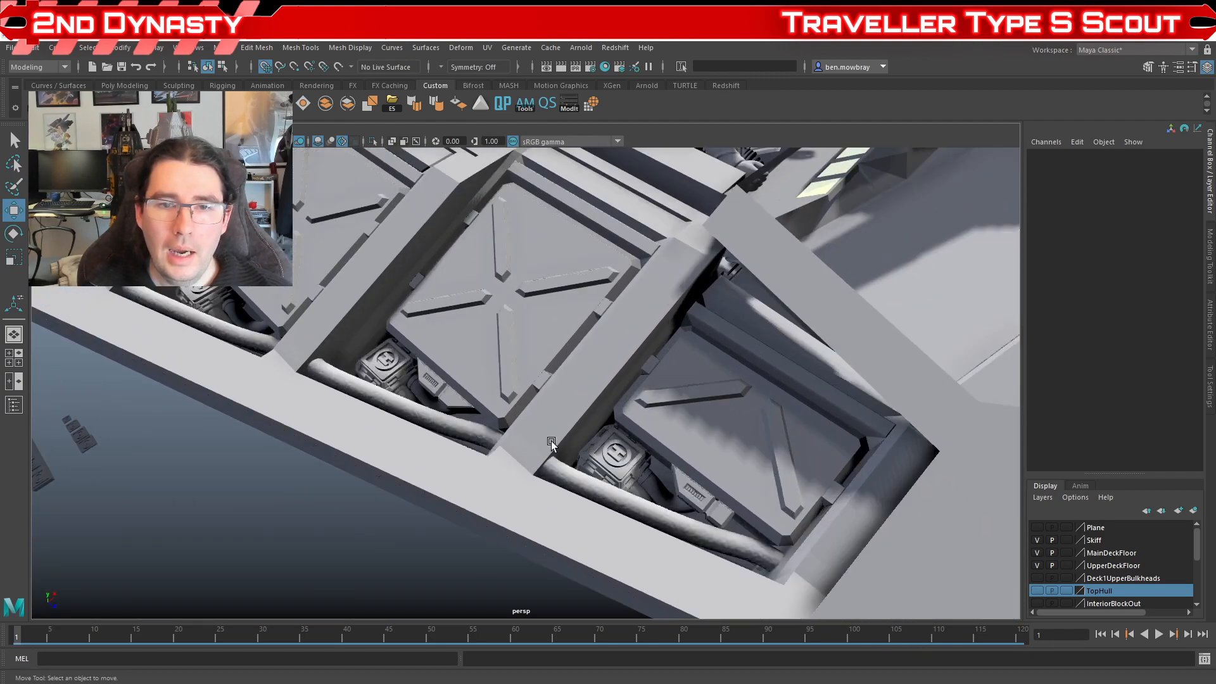
Step: Examine the aft side compartments and the connector boxes beneath their panels
scroll(551, 439, "down", 5)
scroll(467, 420, "down", 3)
middle_click_drag(467, 421, 792, 511, "alt")
middle_click_drag(427, 408, 509, 444, "alt")
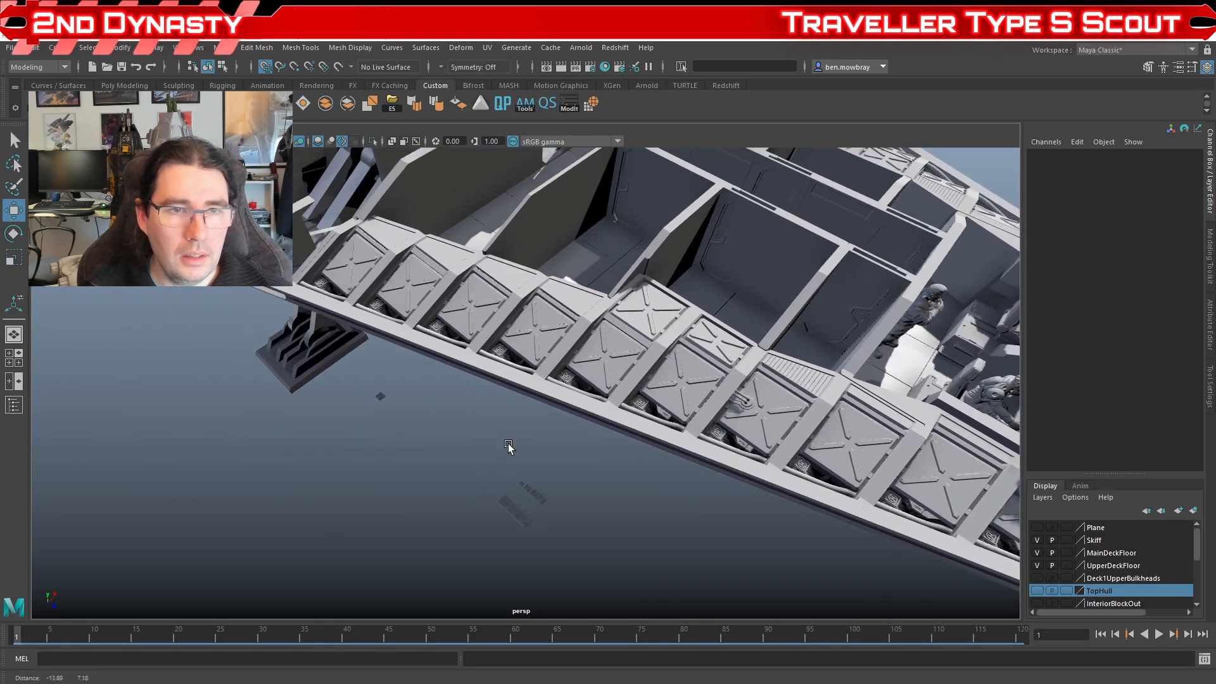
left_click_drag(509, 444, 559, 443, "alt")
scroll(559, 443, "up", 5)
middle_click_drag(304, 405, 417, 410, "alt")
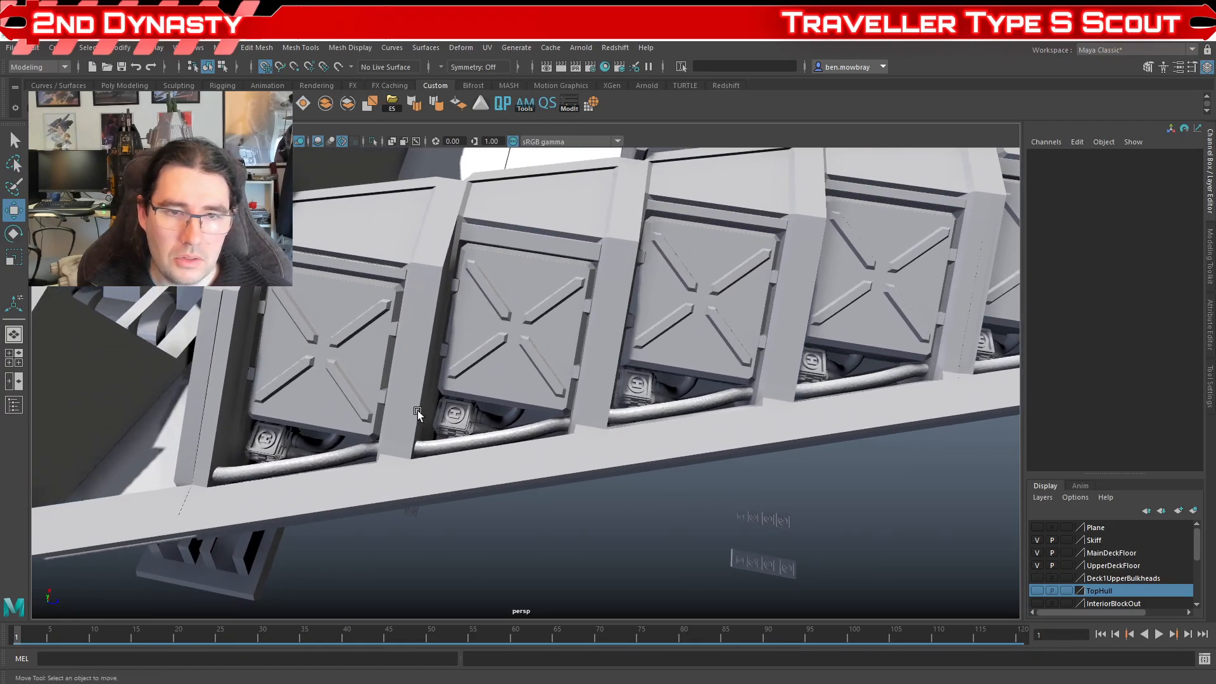
middle_click_drag(548, 359, 386, 382, "alt")
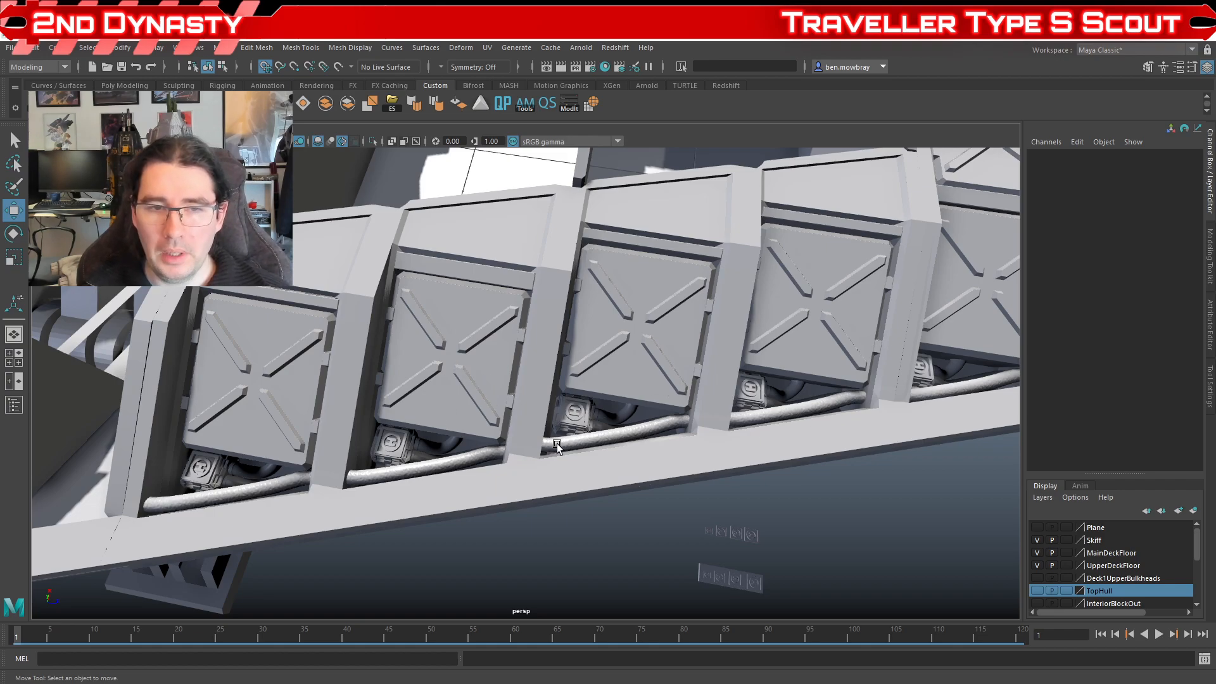
Step: Inspect the aft connector boxes, hoses and thick pipe up close, comparing them along the compartment row
middle_click_drag(673, 521, 629, 486, "alt")
scroll(624, 492, "up", 5)
left_click_drag(547, 493, 480, 483, "alt")
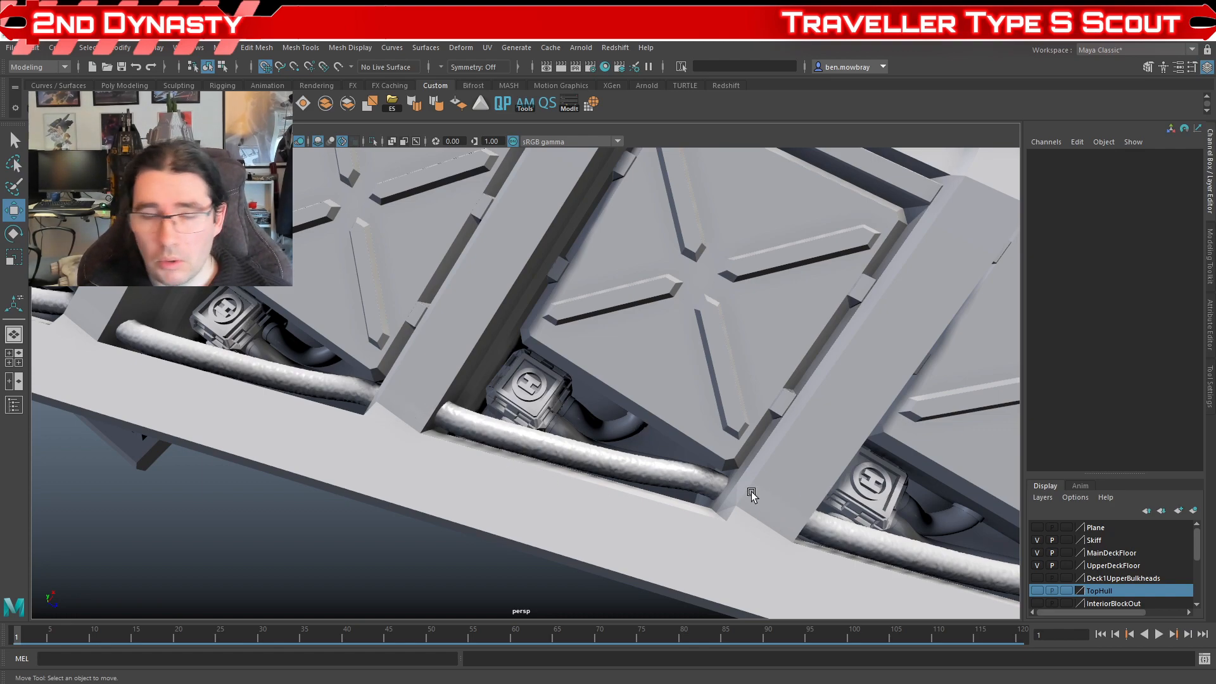
scroll(461, 379, "down", 3)
left_click_drag(628, 437, 560, 436, "alt")
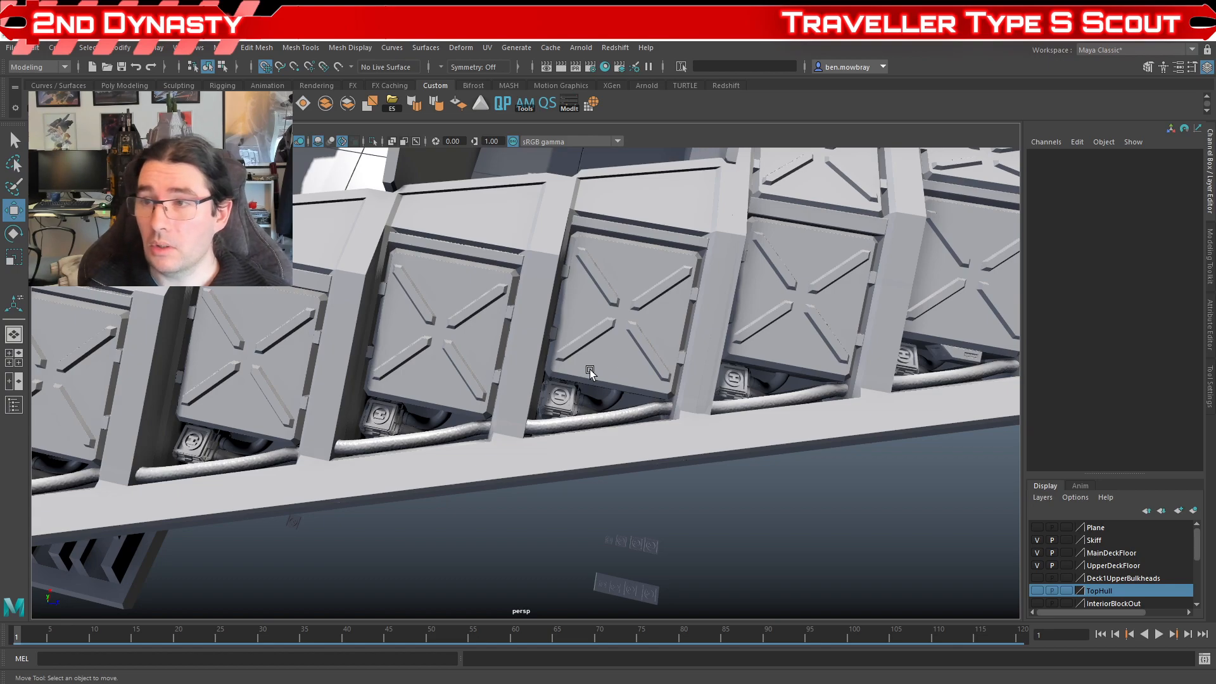
mouse_move(587, 389)
left_mouse_down("alt")
mouse_move(552, 415)
mouse_move(420, 355)
mouse_move(507, 364)
mouse_move(617, 318)
mouse_move(537, 393)
mouse_move(570, 403)
left_mouse_up("alt")
middle_click_drag(570, 403, 390, 382, "alt")
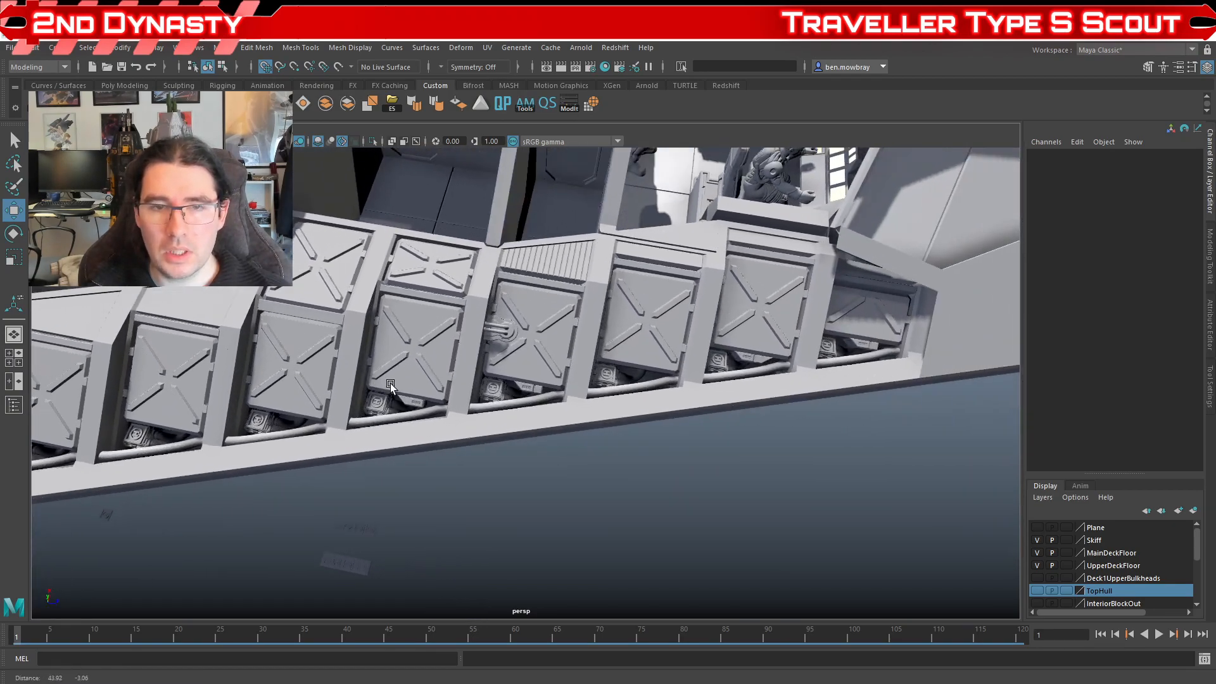
Step: Examine the forward compartment row from the twin-pipe fitting to the last panel before the nose
left_click_drag(390, 382, 358, 374, "alt")
right_click_drag(358, 373, 486, 373, "alt")
left_click_drag(486, 374, 536, 404, "alt")
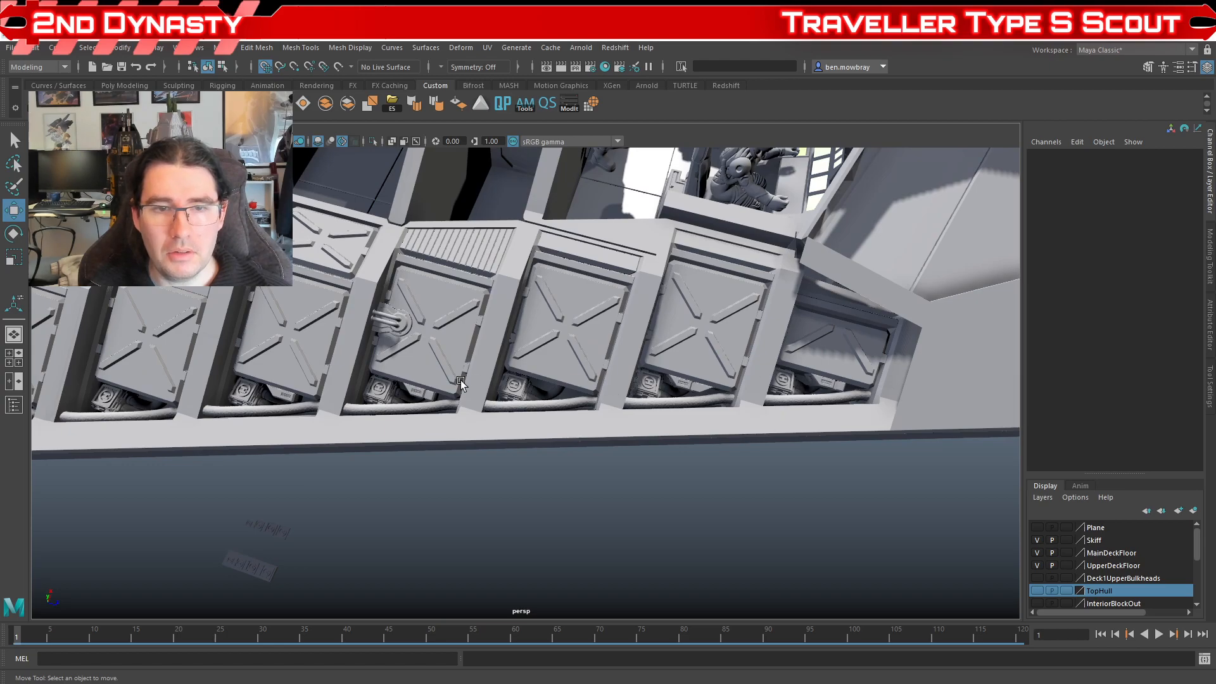
left_click_drag(400, 394, 409, 386, "alt")
middle_click_drag(409, 386, 472, 383, "alt")
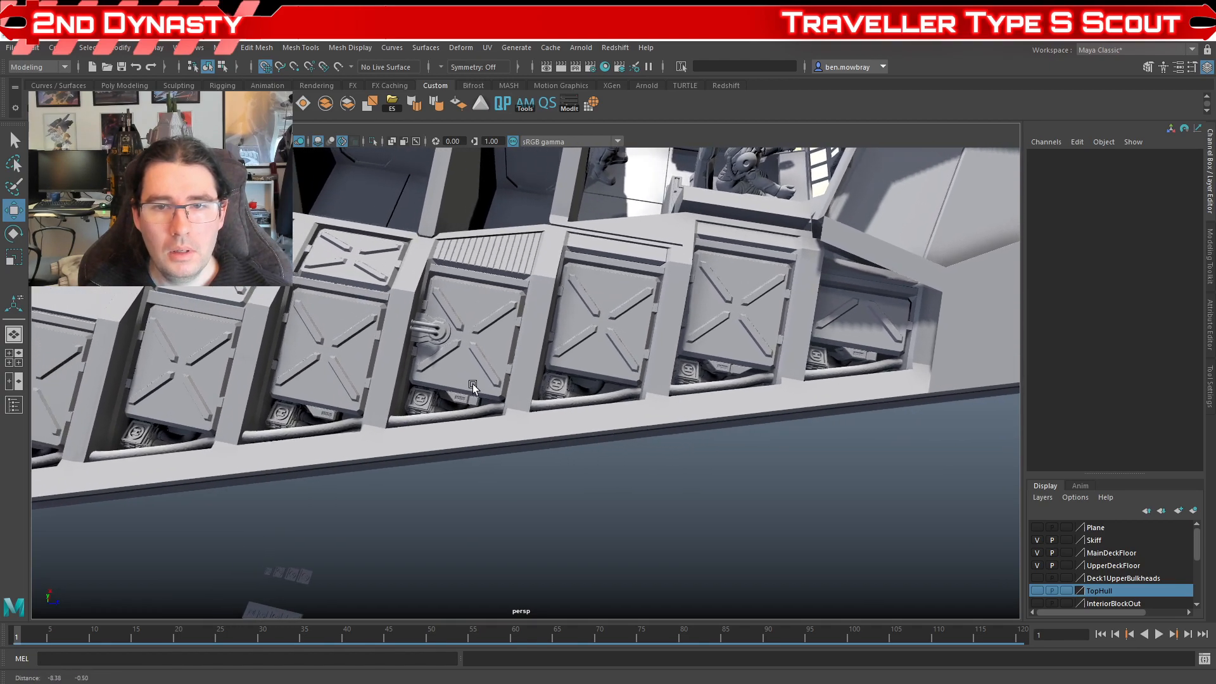
right_click_drag(472, 384, 495, 407, "alt")
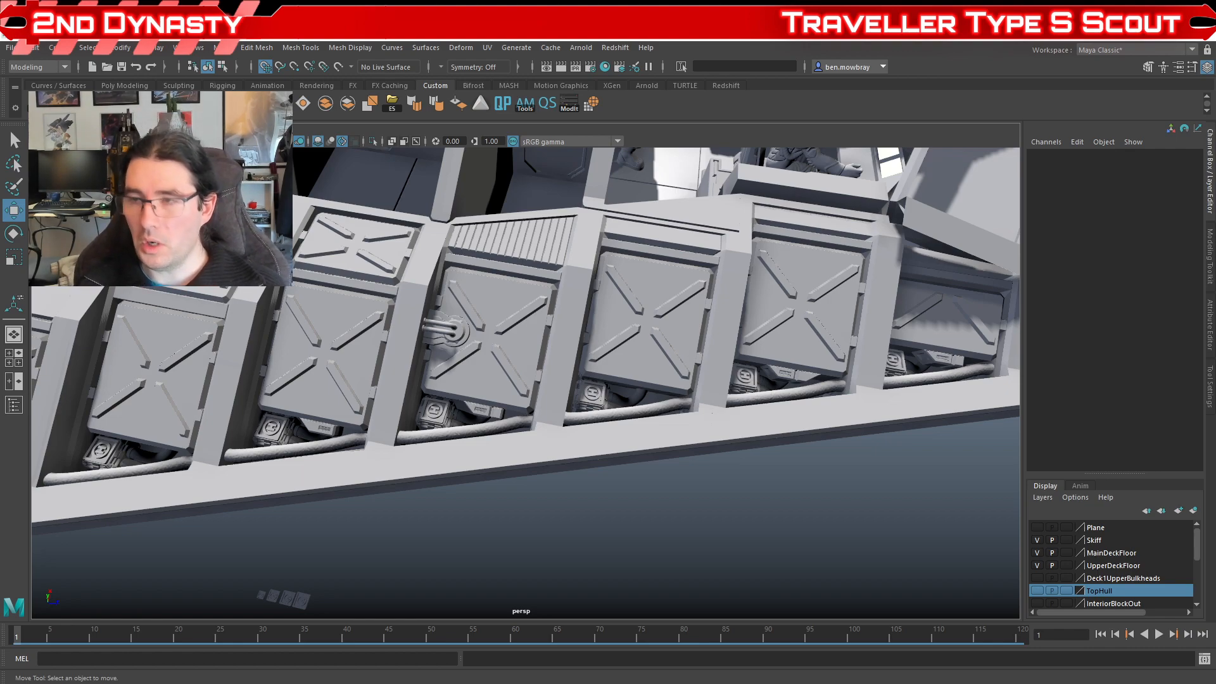
Step: Inspect the twin-pipe fitting on the side compartment panel up close, select it for reference and clear the selection
left_click_drag(727, 361, 746, 448, "alt")
middle_click_drag(746, 448, 731, 445, "alt")
right_click_drag(731, 446, 821, 471, "alt")
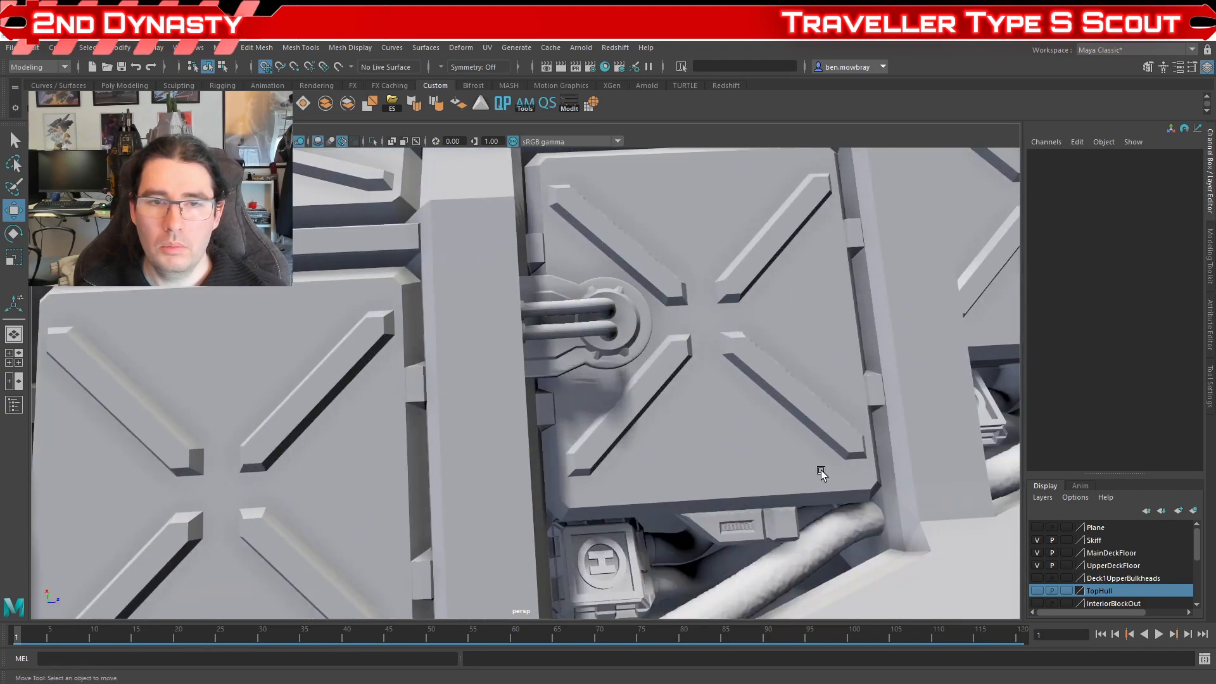
left_click_drag(822, 471, 785, 439, "alt")
right_click_drag(785, 439, 707, 357, "alt")
middle_click_drag(708, 357, 676, 386, "alt")
left_click_drag(675, 385, 654, 366, "alt")
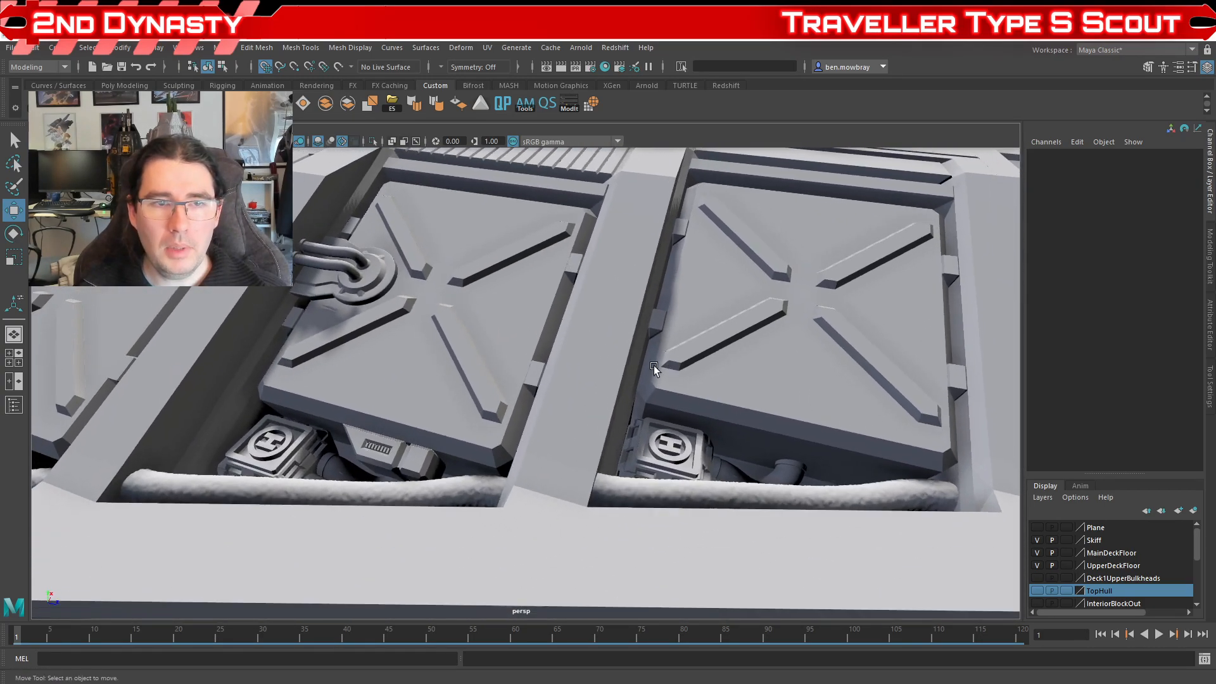
left_click(372, 267)
left_click_drag(372, 267, 504, 324, "alt")
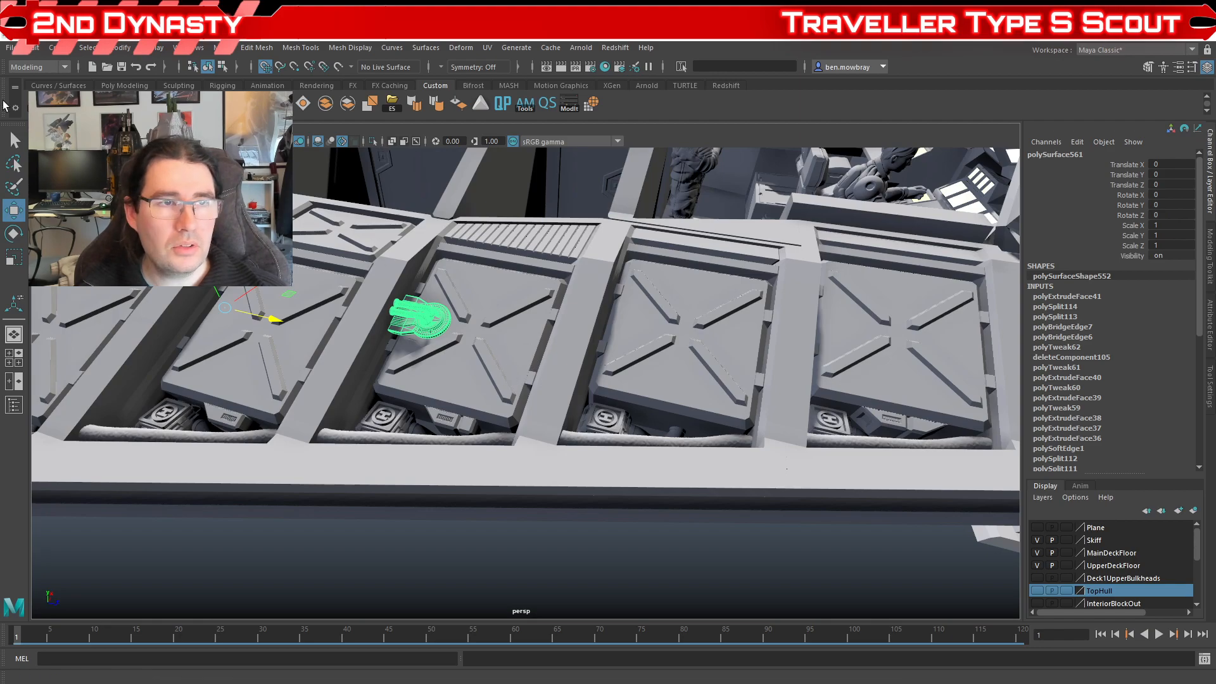
left_click(40, 104)
left_click(436, 570)
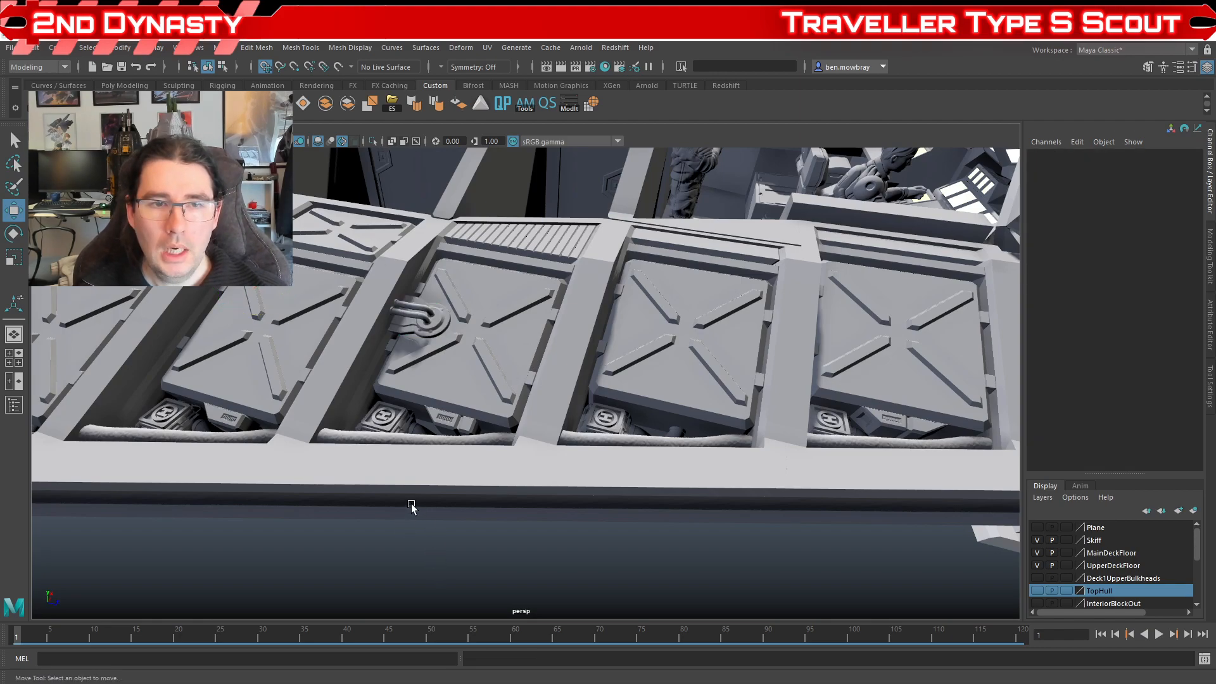
Step: Examine the ribbed sloping plate above the side compartment with the twin-pipe fitting
left_click_drag(412, 505, 377, 492, "alt")
left_click_drag(353, 261, 351, 333, "alt")
left_click_drag(670, 433, 545, 428, "alt")
scroll(642, 460, "down", 3)
scroll(488, 368, "up", 8)
scroll(488, 369, "up", 2)
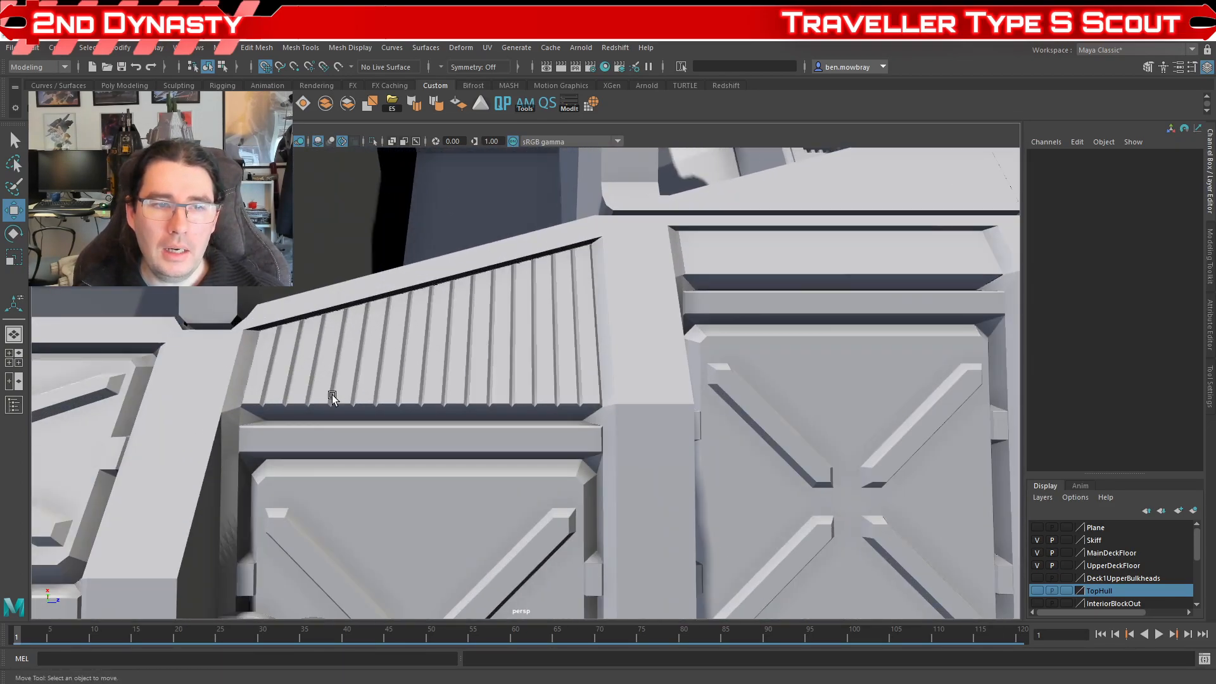
Step: View the forward side compartments alongside the cockpit and the recessed nose hull
scroll(579, 415, "down", 7)
middle_click_drag(579, 442, 803, 332, "alt")
scroll(802, 332, "down", 2)
left_click_drag(803, 332, 694, 383, "alt")
left_click_drag(781, 310, 409, 420, "alt")
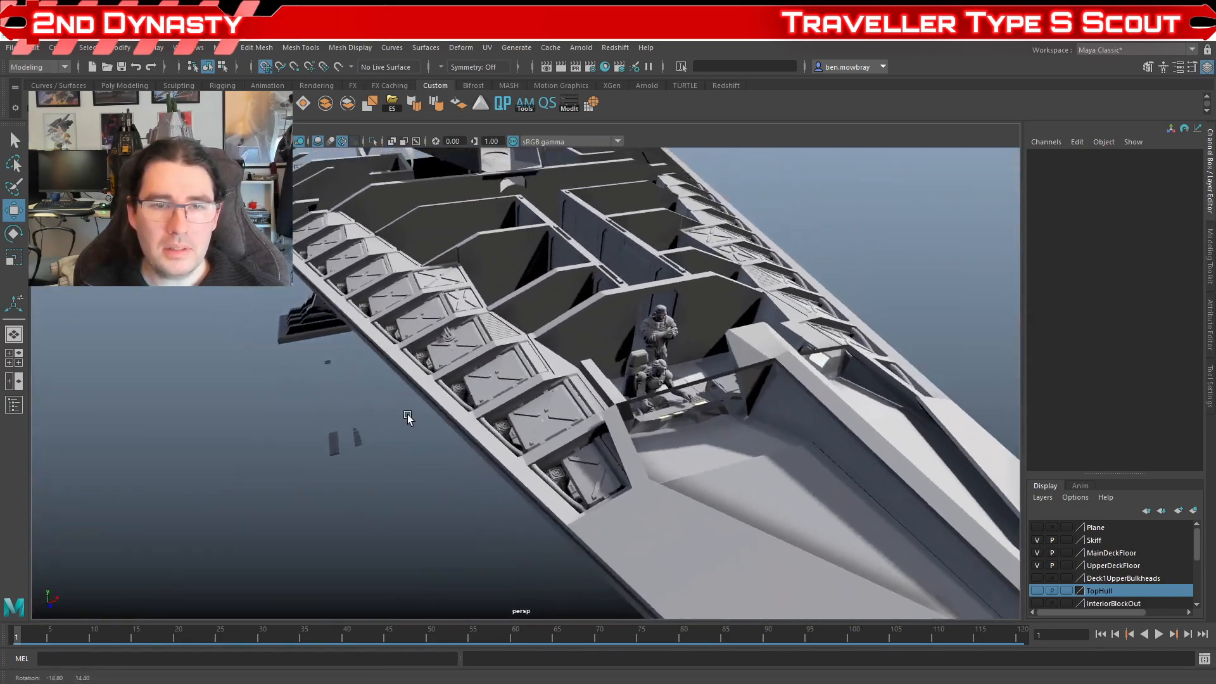
right_click_drag(410, 420, 446, 439, "alt")
left_click_drag(445, 439, 467, 442, "alt")
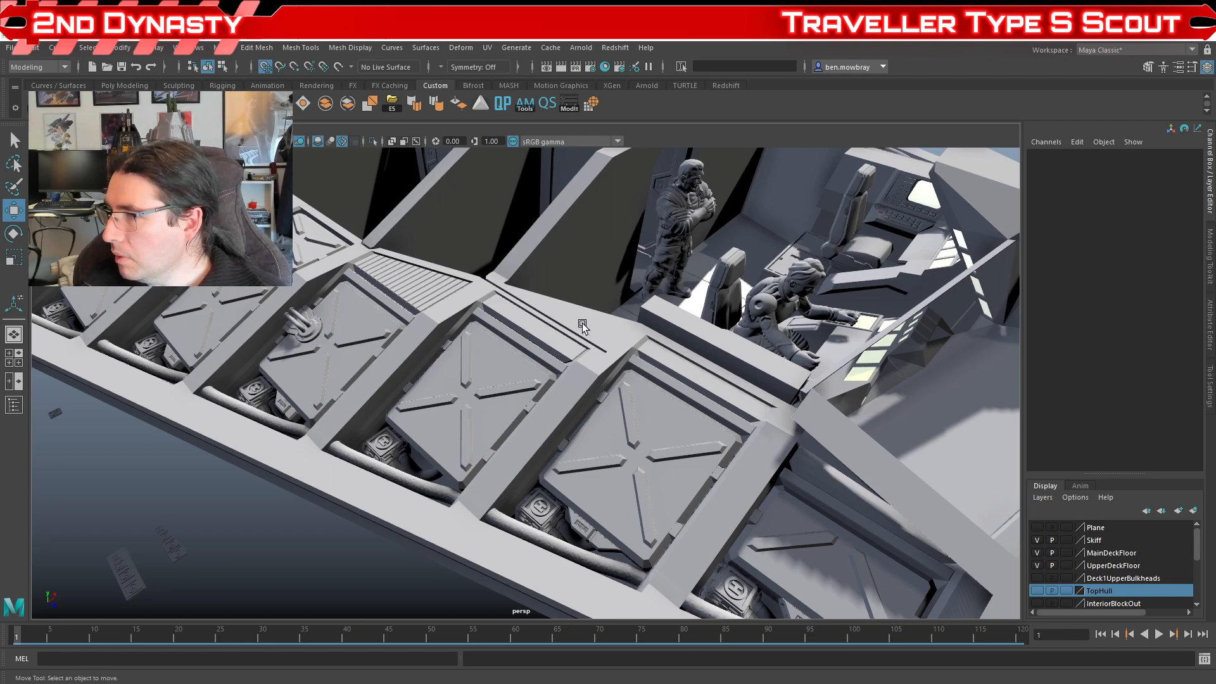
Step: Survey the whole open hull, from the aft bays and landing legs to the cockpit and nose
right_click_drag(588, 330, 363, 362, "alt")
left_click_drag(363, 362, 475, 434, "alt")
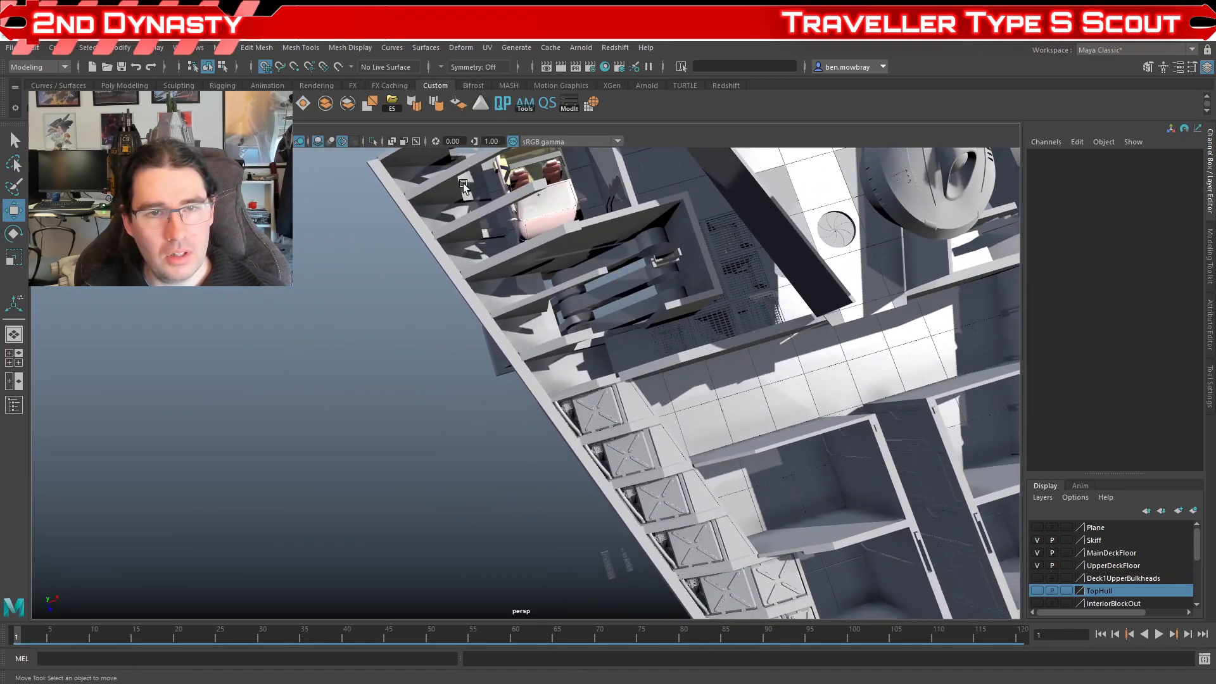
scroll(506, 262, "down", 5)
left_click_drag(390, 276, 541, 357, "alt")
scroll(430, 260, "up", 5)
scroll(461, 272, "down", 5)
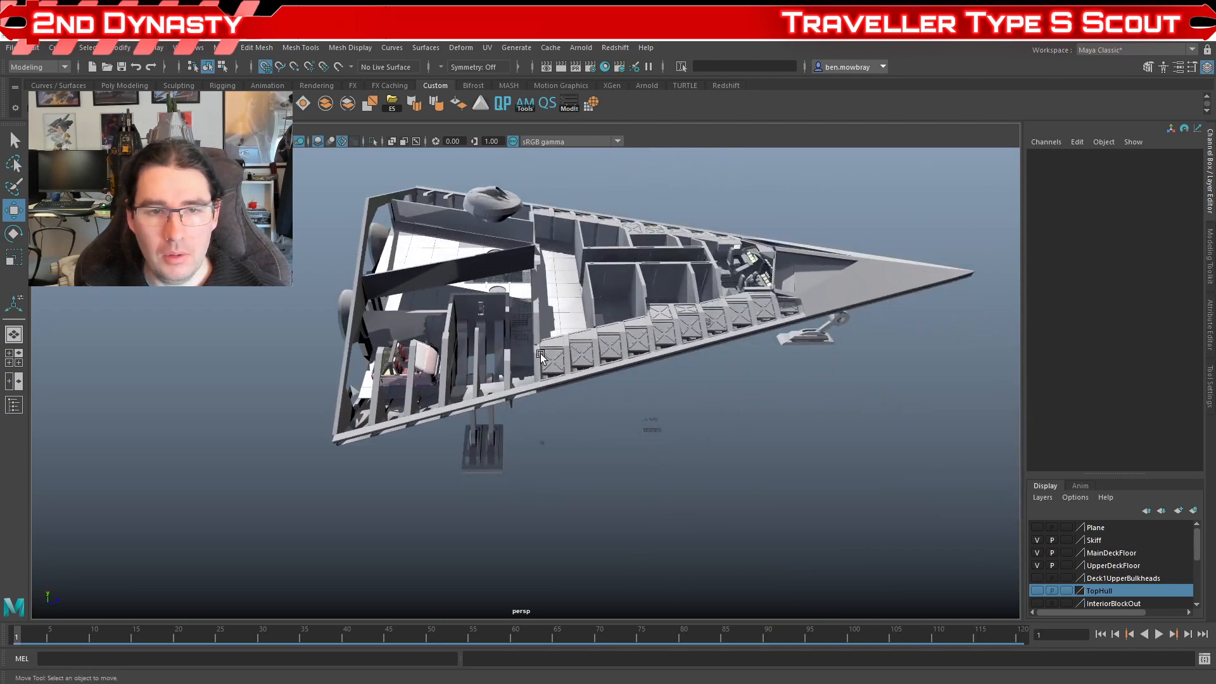
left_click_drag(548, 308, 445, 415, "alt")
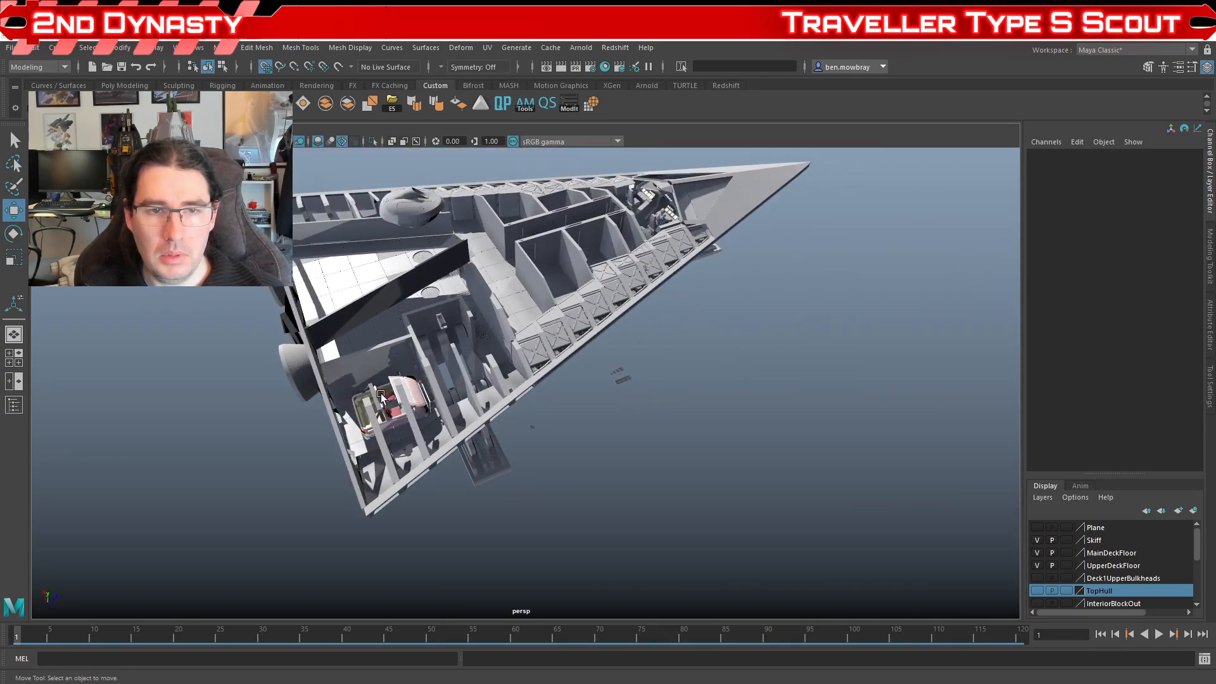
left_click_drag(380, 395, 322, 370, "alt")
scroll(397, 439, "up", 5)
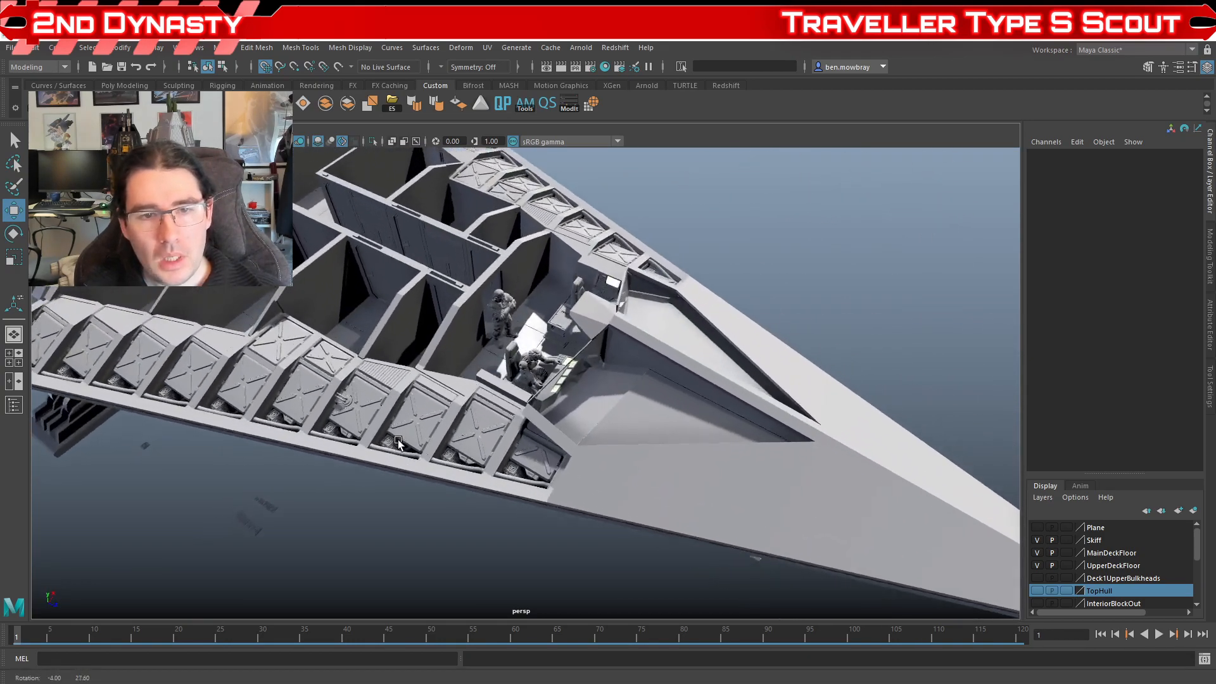
Step: Select the hull cover plates on both sides of the nose and move them forward to Translate Z 195.157
left_click_drag(397, 440, 606, 398, "alt")
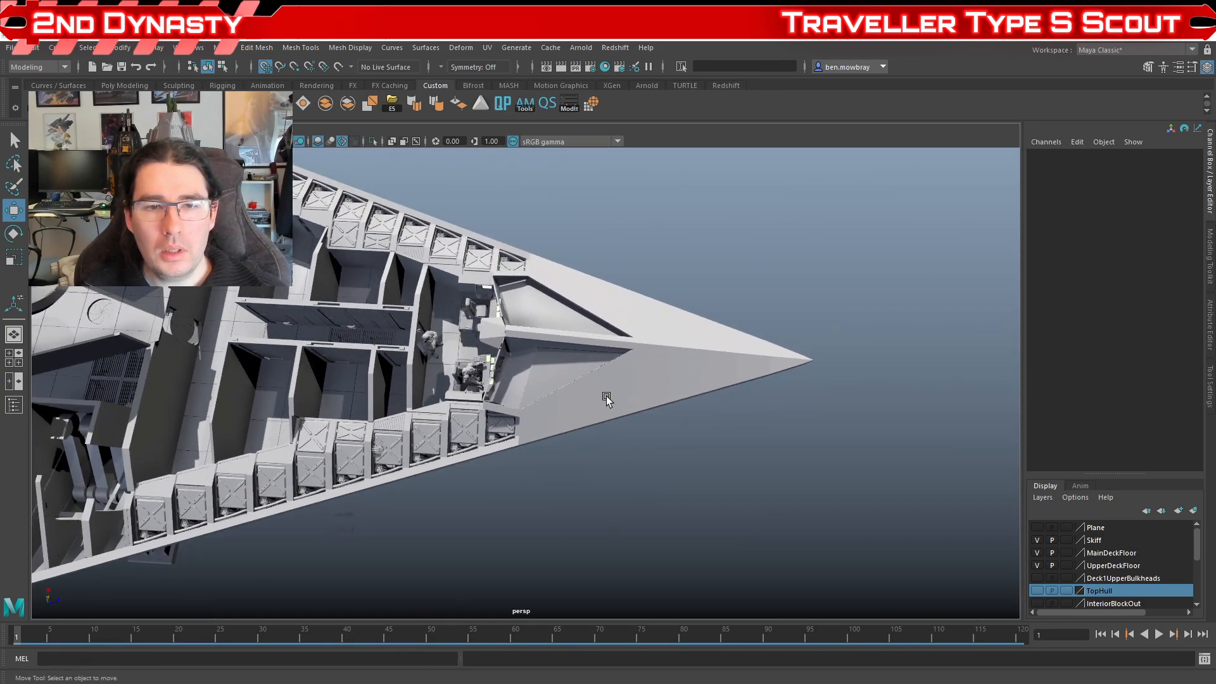
left_click(607, 389)
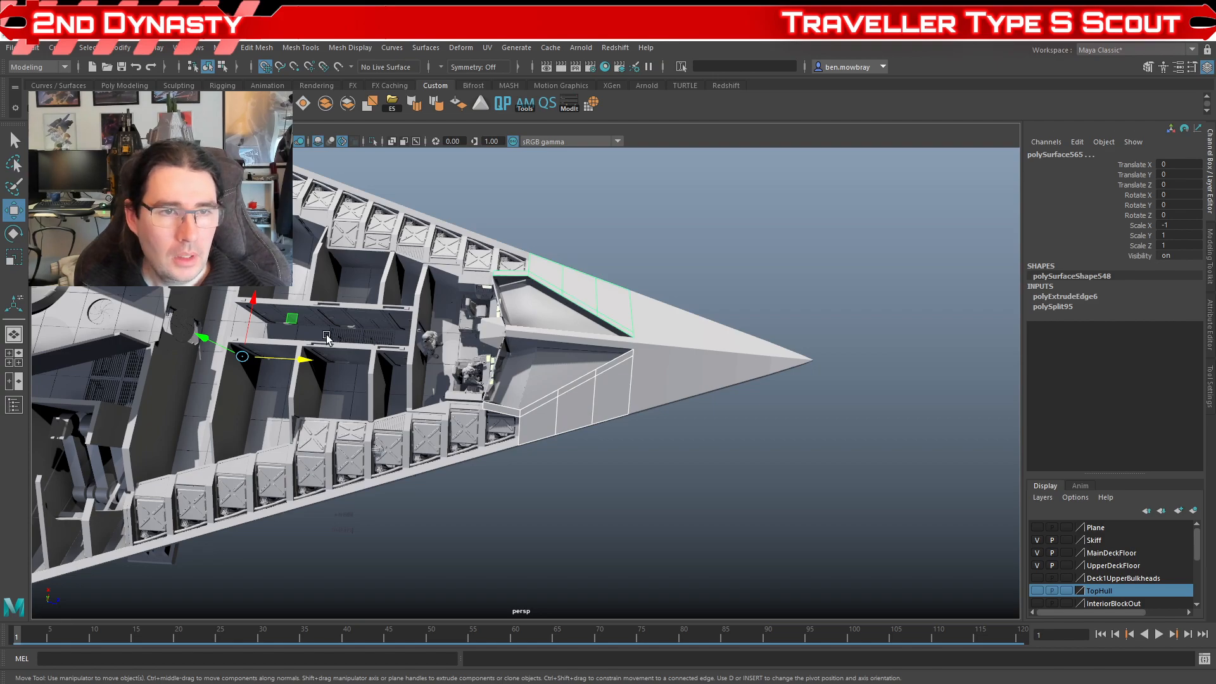
left_click_drag(296, 359, 719, 360)
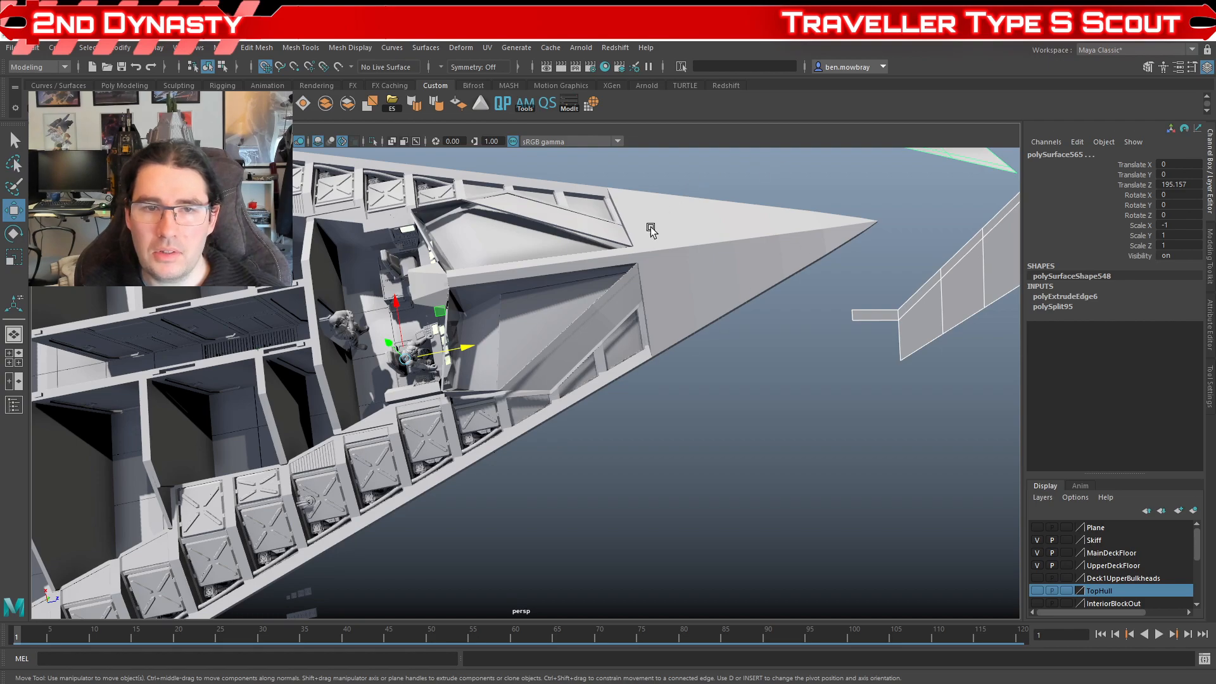
Step: Advance the animation to frame 28 to raise the cover over the recess in front of the cockpit
left_click_drag(511, 347, 340, 573, "alt")
key("alt+v")
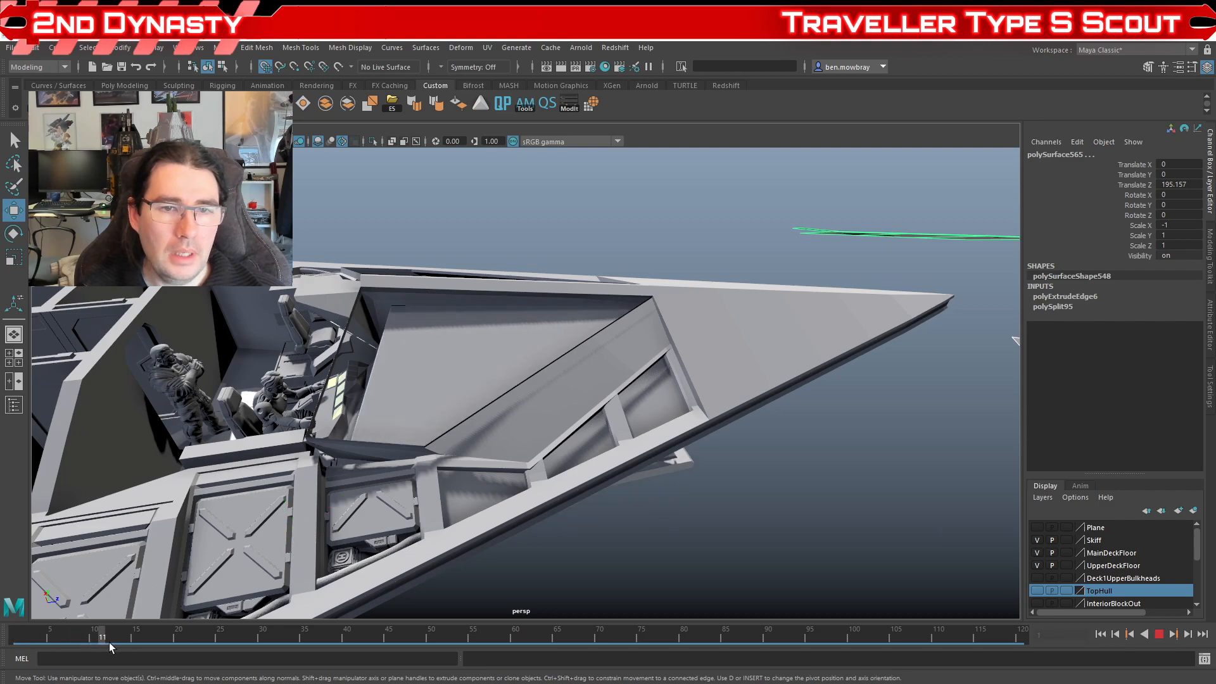
left_click_drag(197, 646, 241, 652)
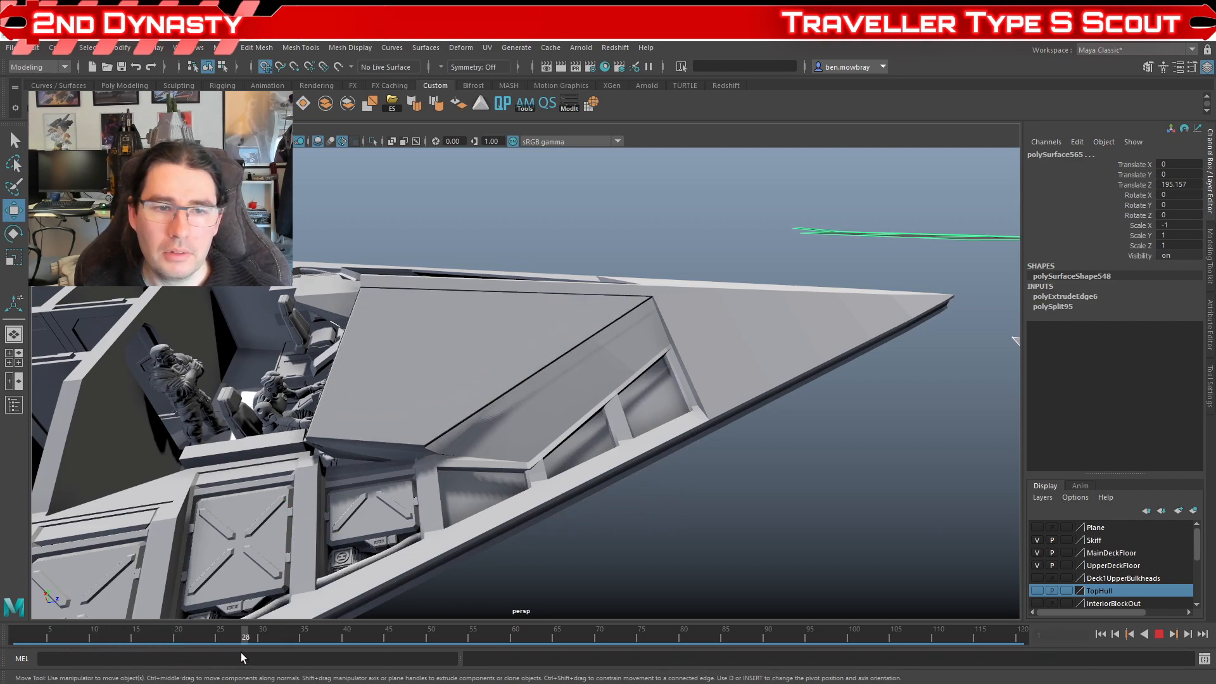
Step: Return the animation to frame 1 and view the extended landing legs from the side of the ship
left_click_drag(355, 544, 500, 489, "alt")
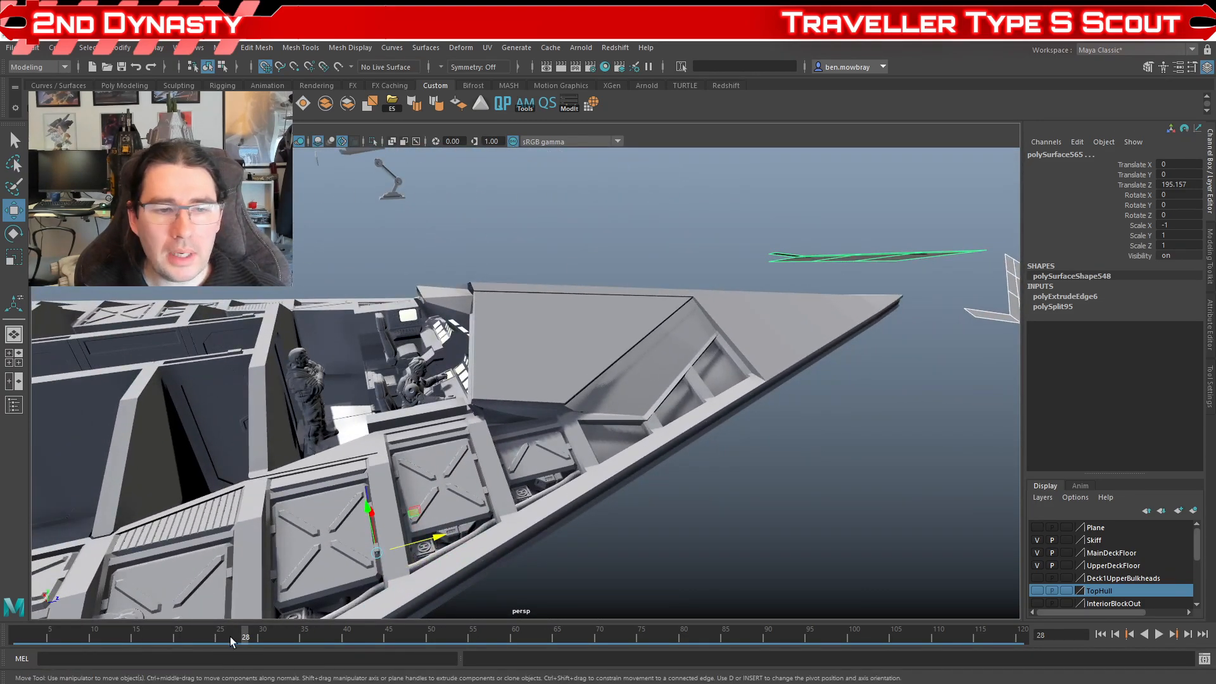
left_click_drag(230, 637, 1, 636)
left_click_drag(512, 460, 472, 514, "alt")
left_click_drag(458, 502, 434, 494, "alt")
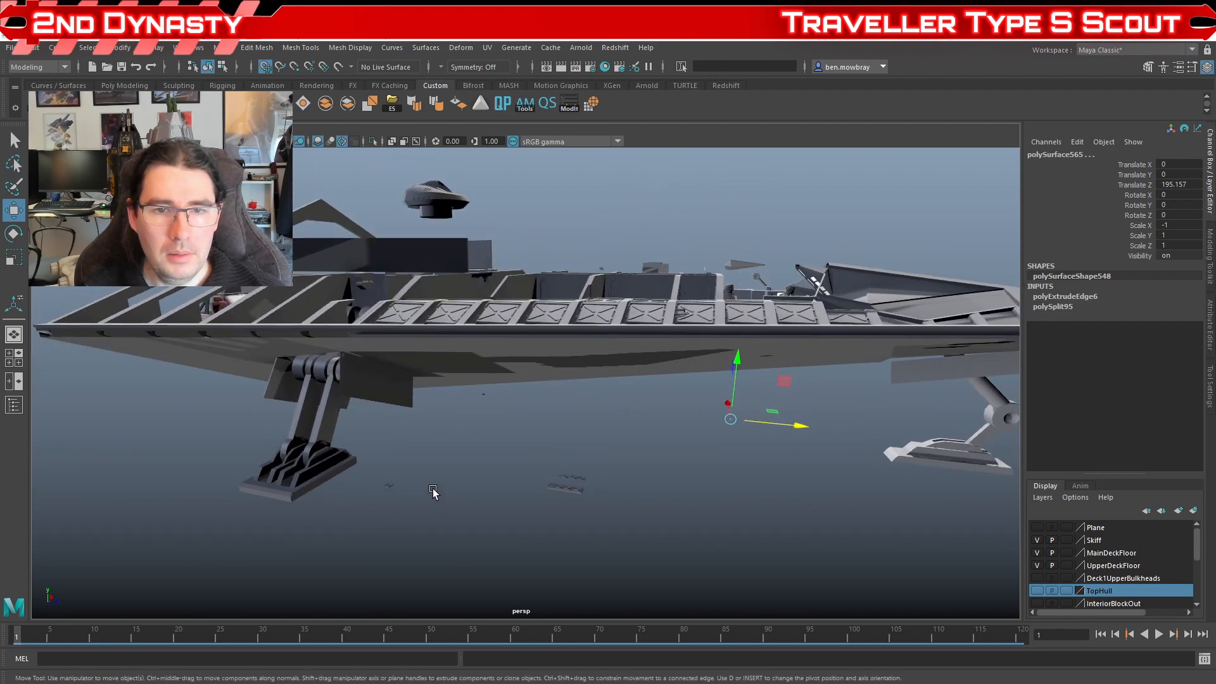
mouse_move(25, 641)
left_mouse_down()
mouse_move(261, 651)
mouse_move(19, 641)
mouse_move(204, 637)
mouse_move(69, 628)
mouse_move(352, 639)
mouse_move(18, 635)
left_mouse_up()
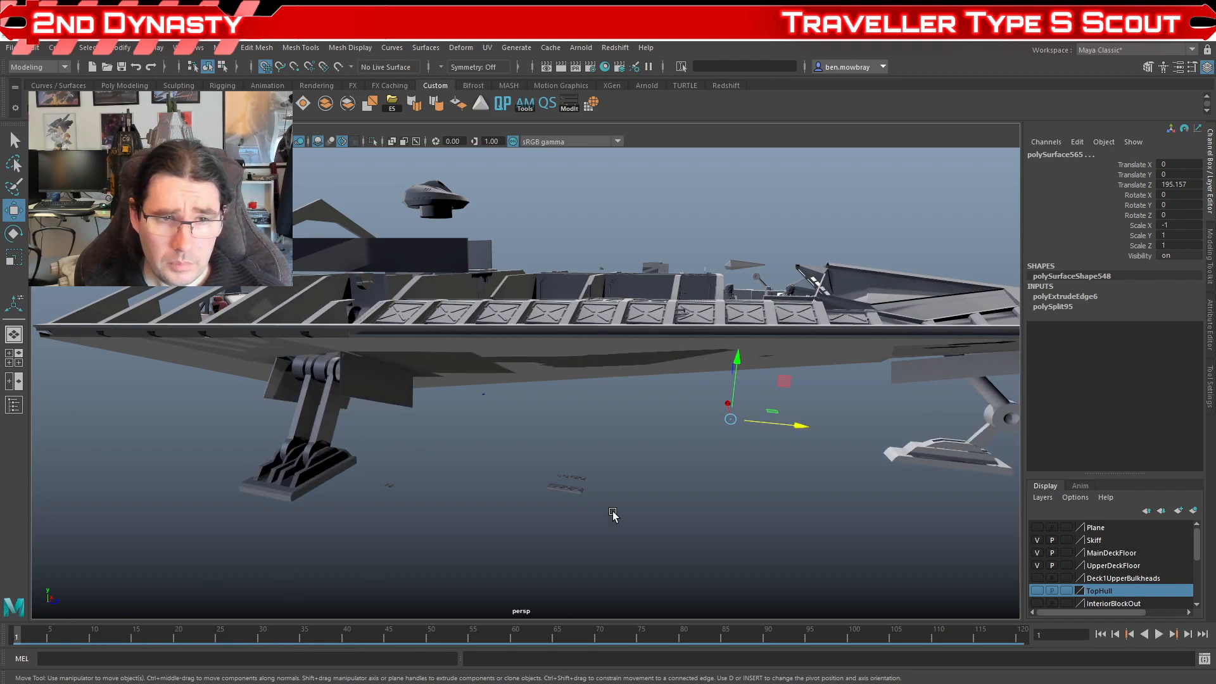
Step: Advance the animation to frame 34 to retract the nose landing leg and inspect its bay from below
left_click_drag(602, 469, 510, 435, "alt")
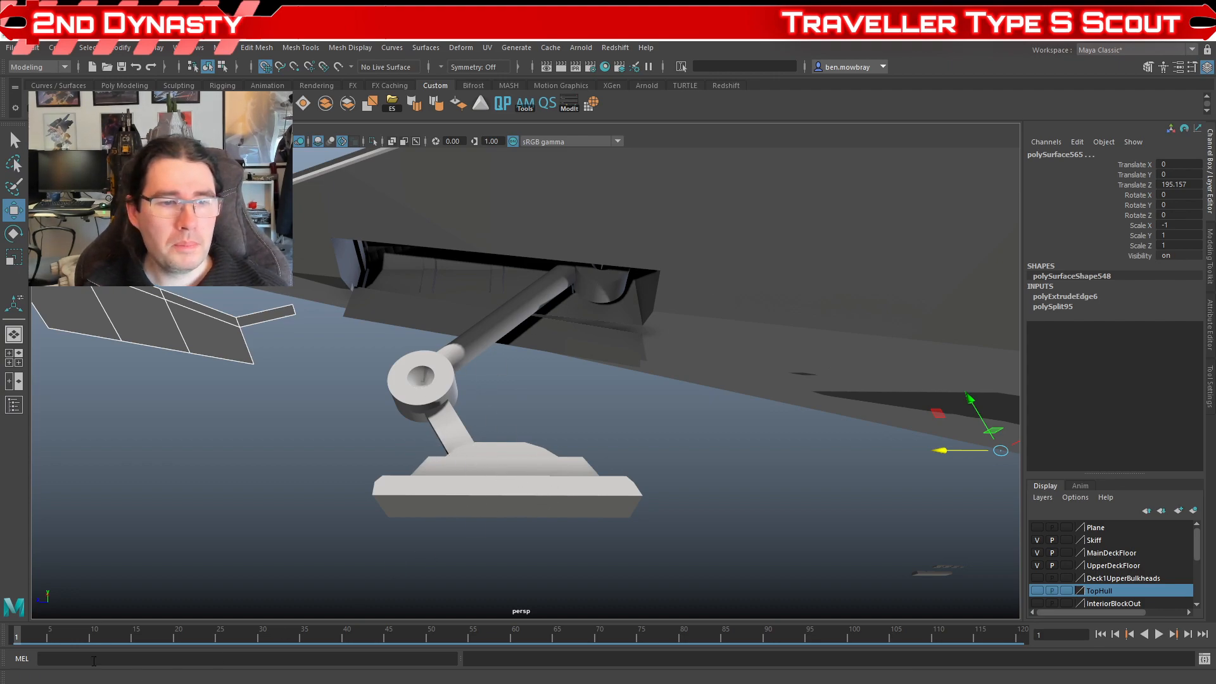
left_click_drag(19, 638, 245, 651)
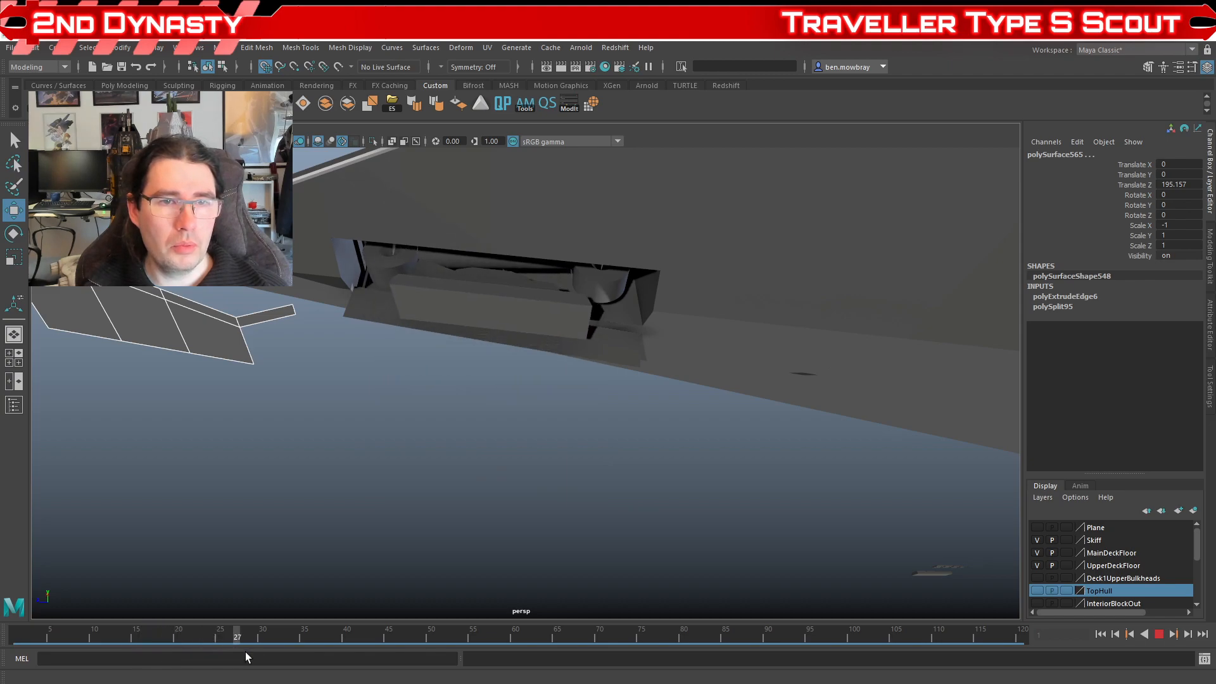
left_click_drag(440, 447, 485, 392, "alt")
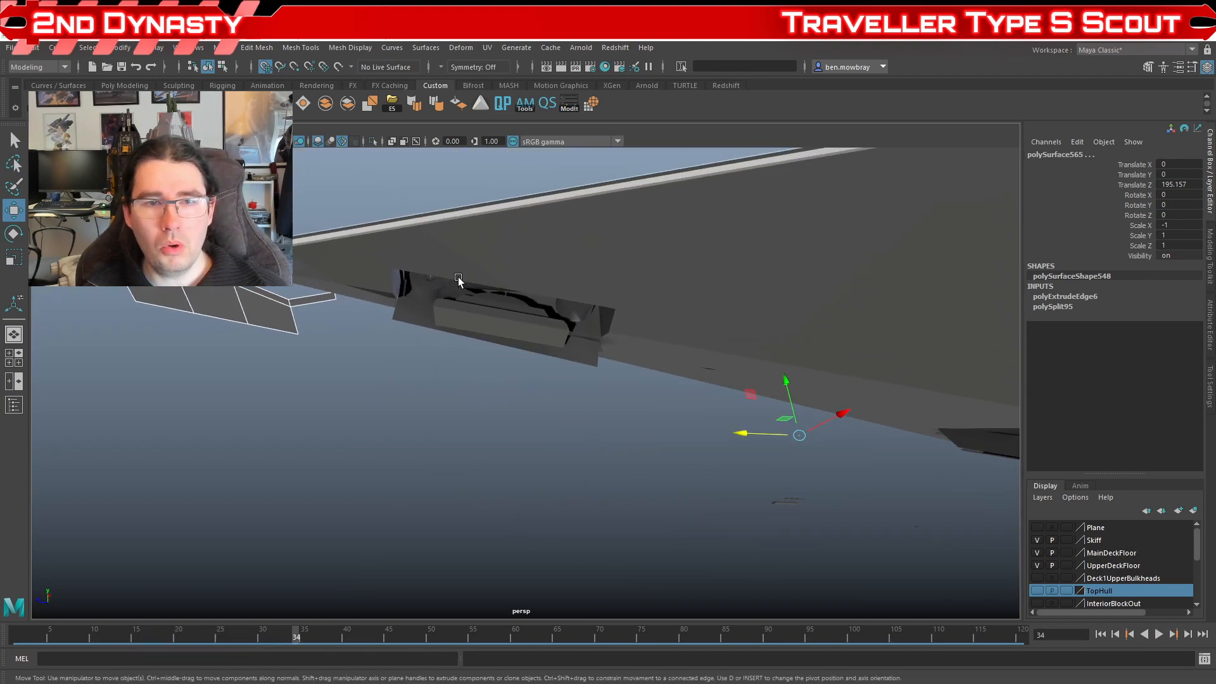
left_click_drag(556, 297, 435, 467, "alt")
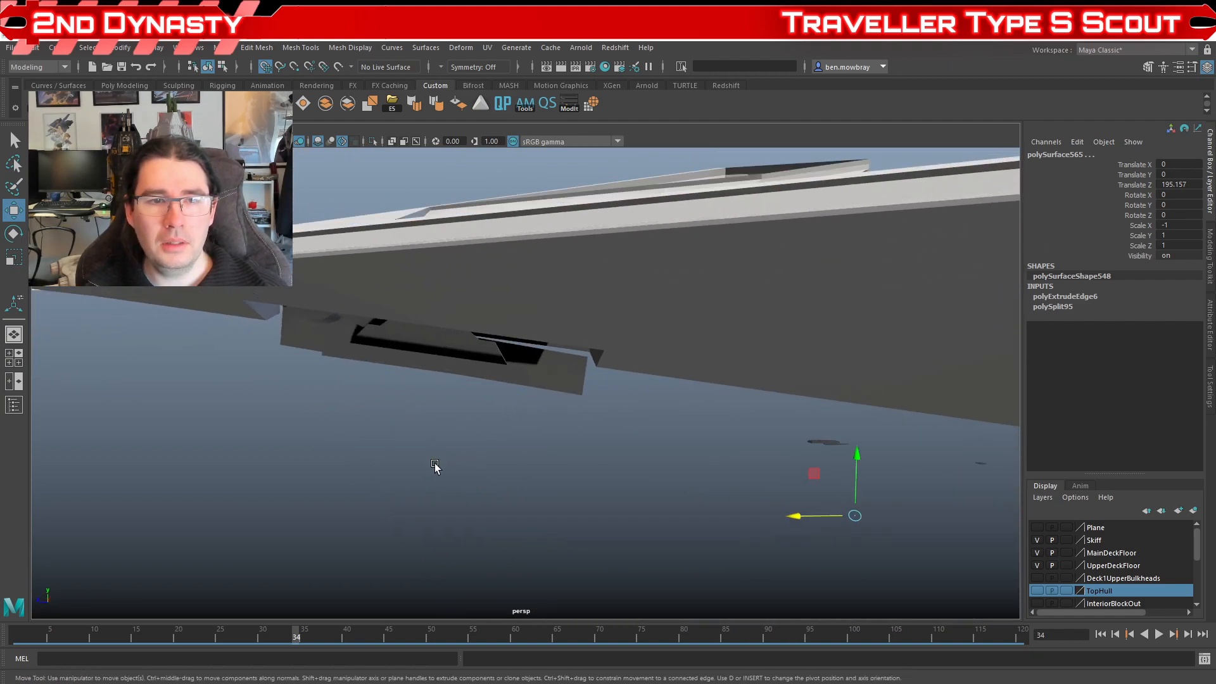
Step: Return the animation to frame 1 and inspect the extended nose landing leg and its open bay from the side and below
left_click_drag(180, 643, 4, 649)
middle_click_drag(418, 507, 478, 437, "alt")
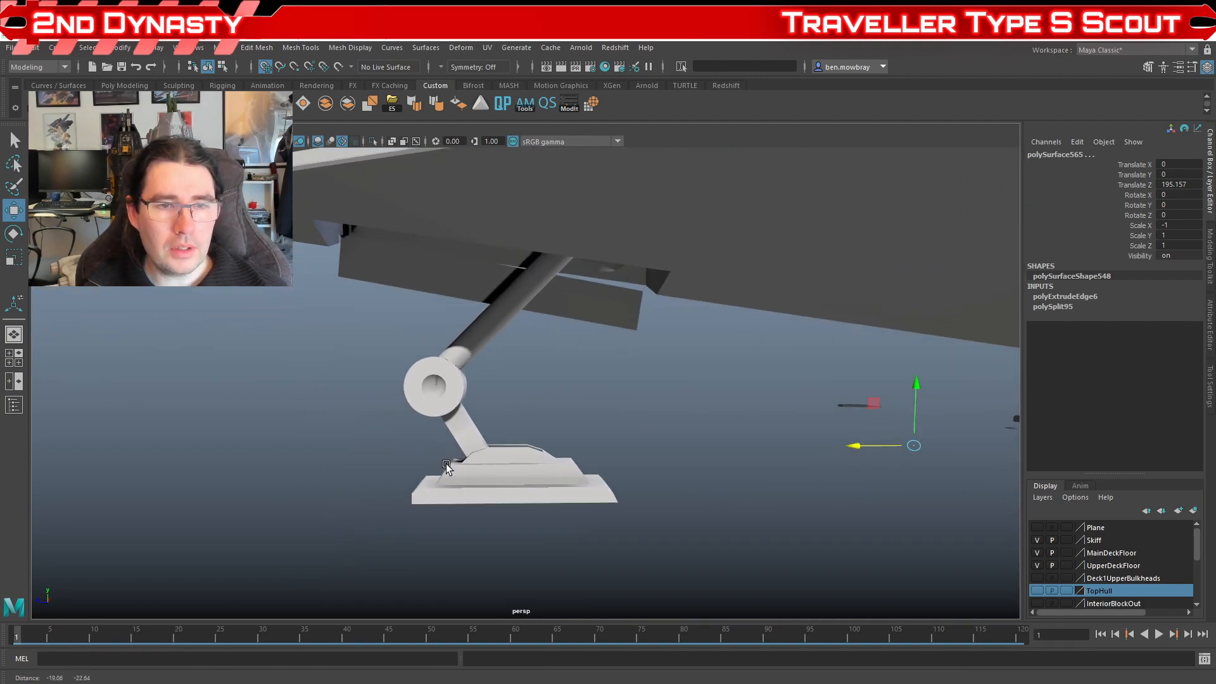
scroll(478, 437, "up", 3)
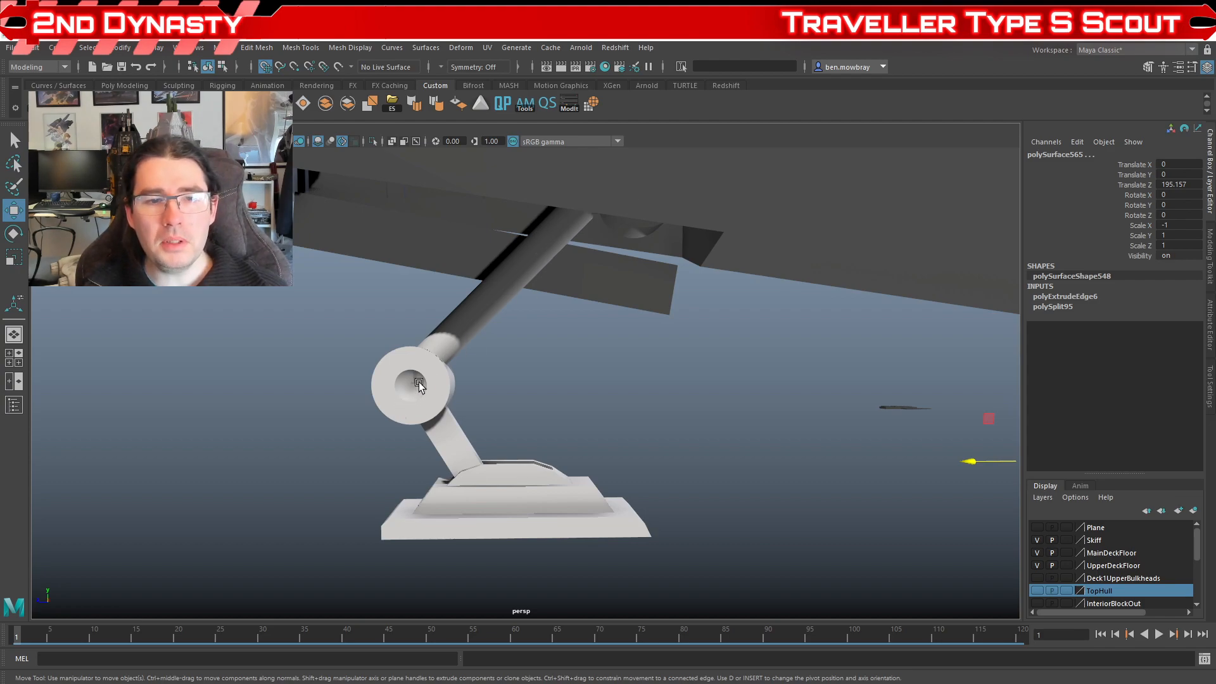
scroll(419, 384, "down", 2)
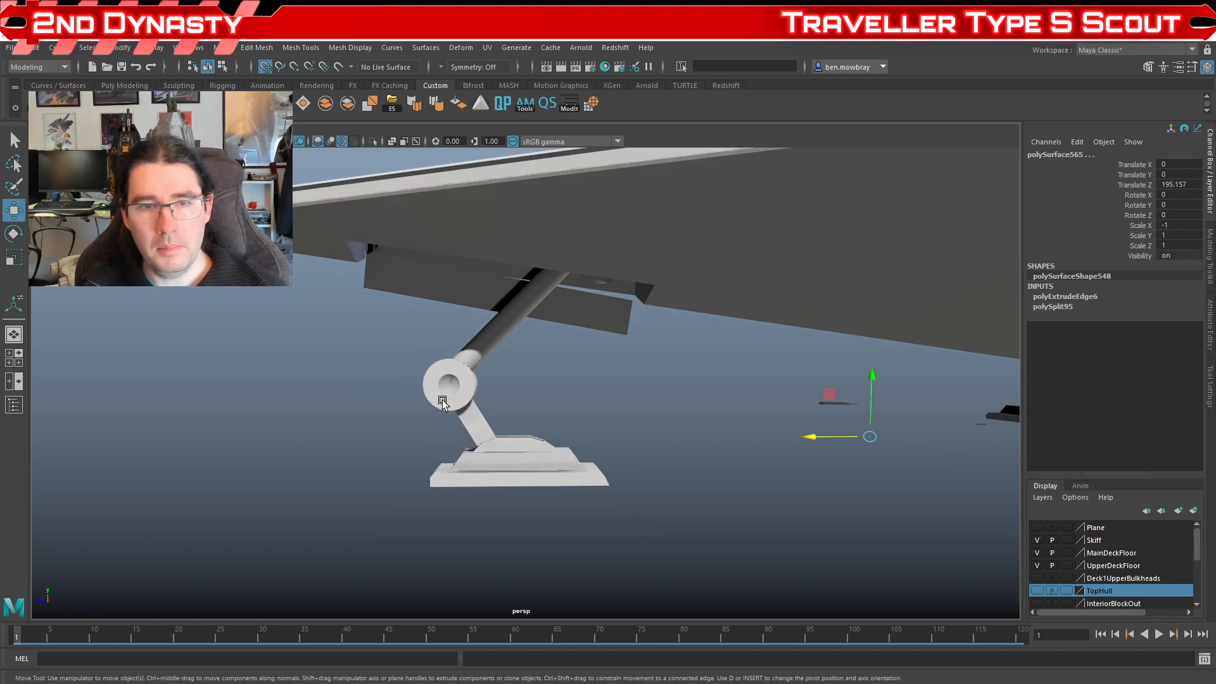
left_click_drag(575, 423, 578, 325, "alt")
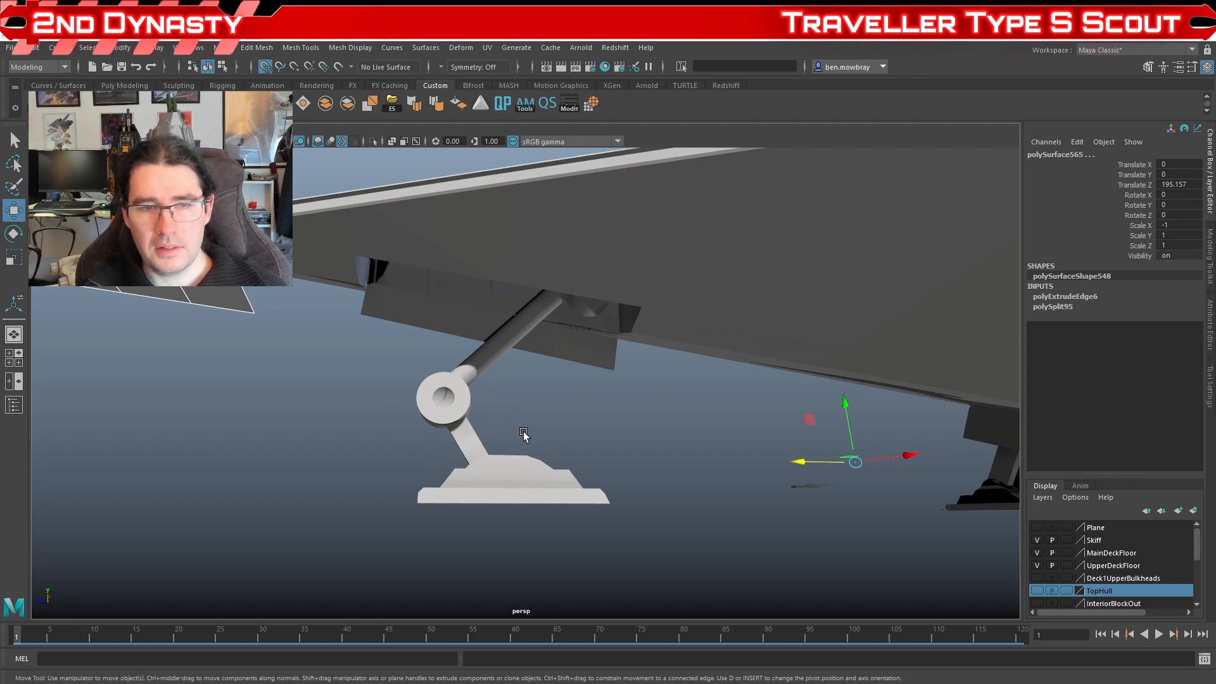
left_click_drag(638, 268, 575, 453, "alt")
scroll(634, 424, "up", 5)
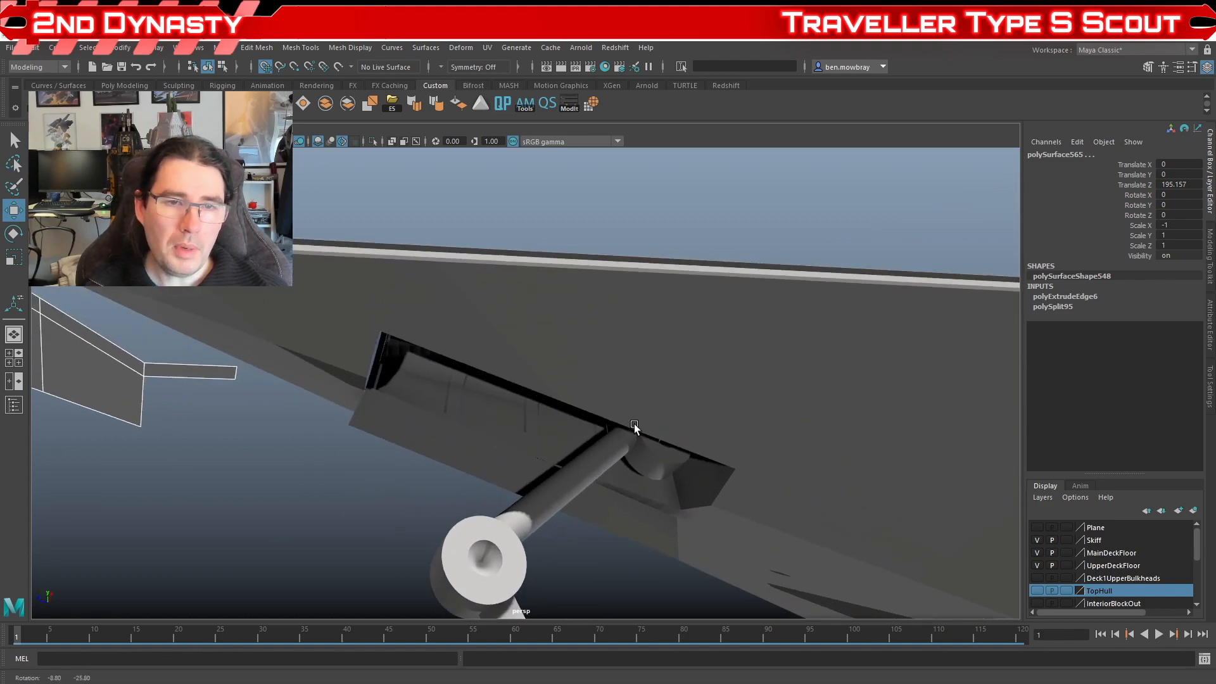
left_click_drag(633, 423, 662, 436, "alt")
Step: Select the nose hull section and cycle the viewport display through wireframe and textured shading to scene lighting
left_click(488, 368)
mouse_move(521, 410)
left_mouse_down("alt")
mouse_move(440, 370)
mouse_move(379, 393)
mouse_move(448, 442)
mouse_move(434, 354)
mouse_move(443, 386)
mouse_move(501, 444)
mouse_move(472, 401)
mouse_move(518, 397)
left_mouse_up("alt")
key("4")
key("6")
key("7")
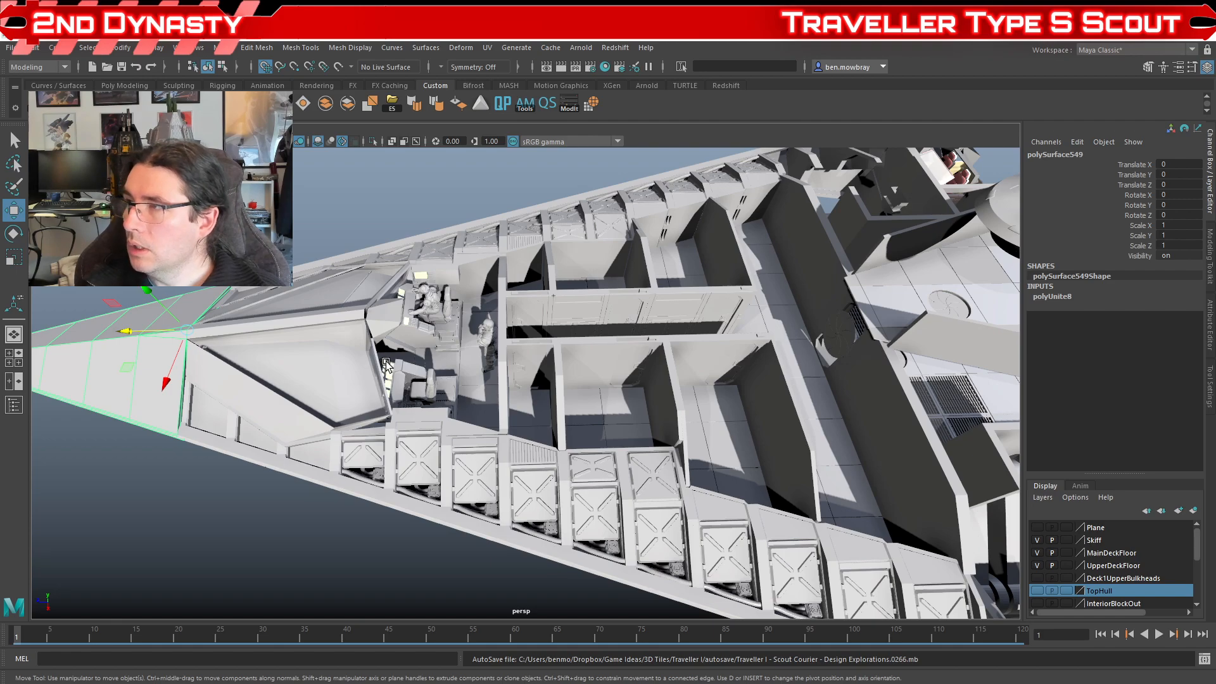
Step: Examine the ship's overall interior layout from above, including the side compartments, central rooms and rear bays
right_click_drag(553, 296, 354, 289, "alt")
left_click_drag(355, 289, 505, 333, "alt")
right_click_drag(505, 333, 536, 359, "alt")
left_click_drag(537, 358, 455, 398, "alt")
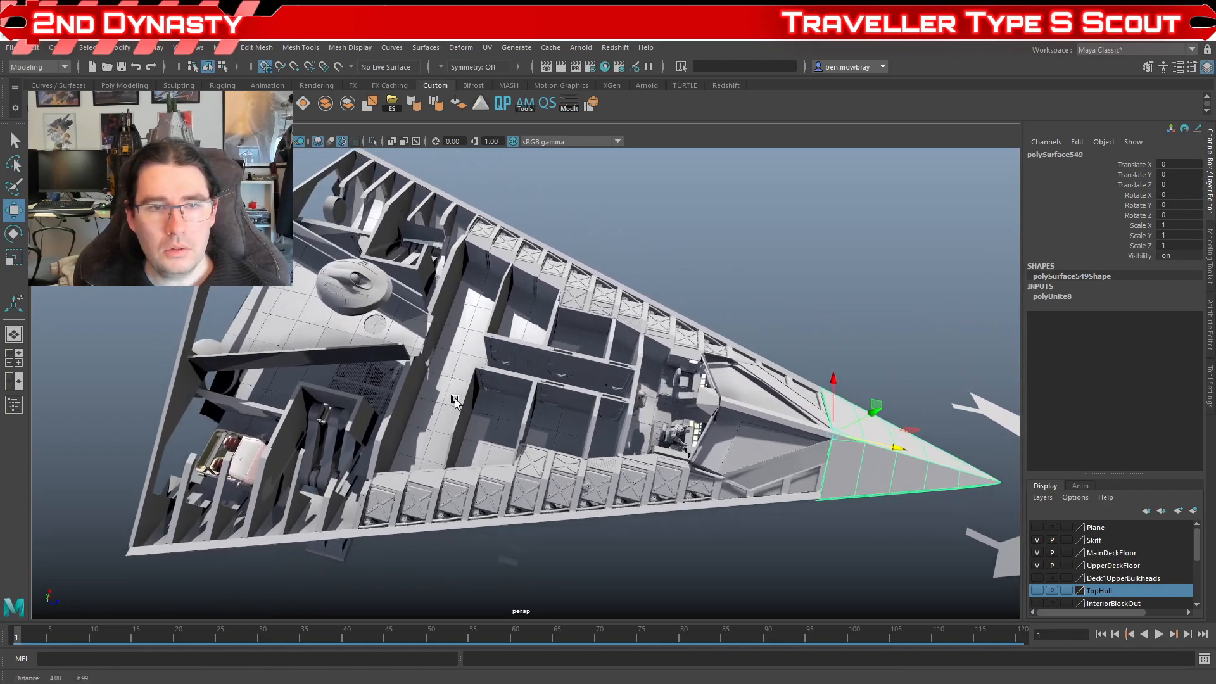
right_click_drag(455, 397, 386, 418, "alt")
left_click_drag(387, 418, 421, 447, "alt")
right_click_drag(421, 446, 457, 467, "alt")
left_click_drag(458, 469, 447, 444, "alt")
right_click_drag(447, 442, 464, 466, "alt")
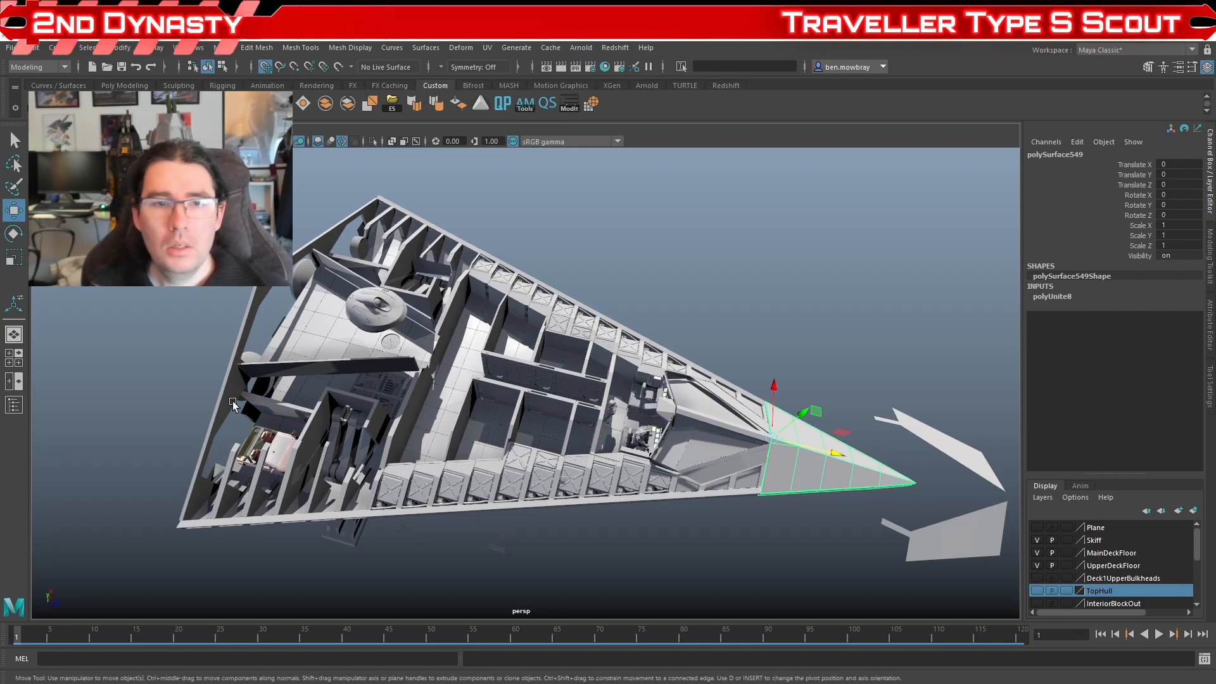
left_click_drag(383, 423, 437, 444, "alt")
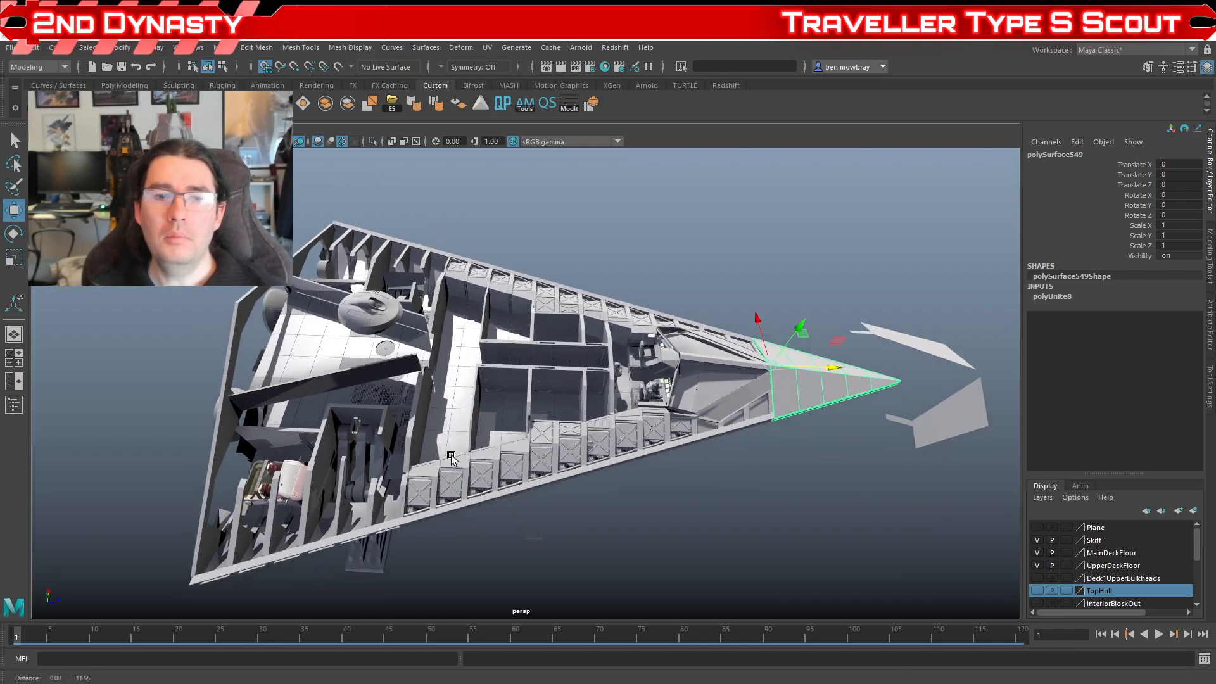
right_click_drag(437, 443, 421, 467, "alt")
left_click_drag(421, 468, 435, 516, "alt")
scroll(466, 486, "up", 4)
scroll(459, 486, "down", 4)
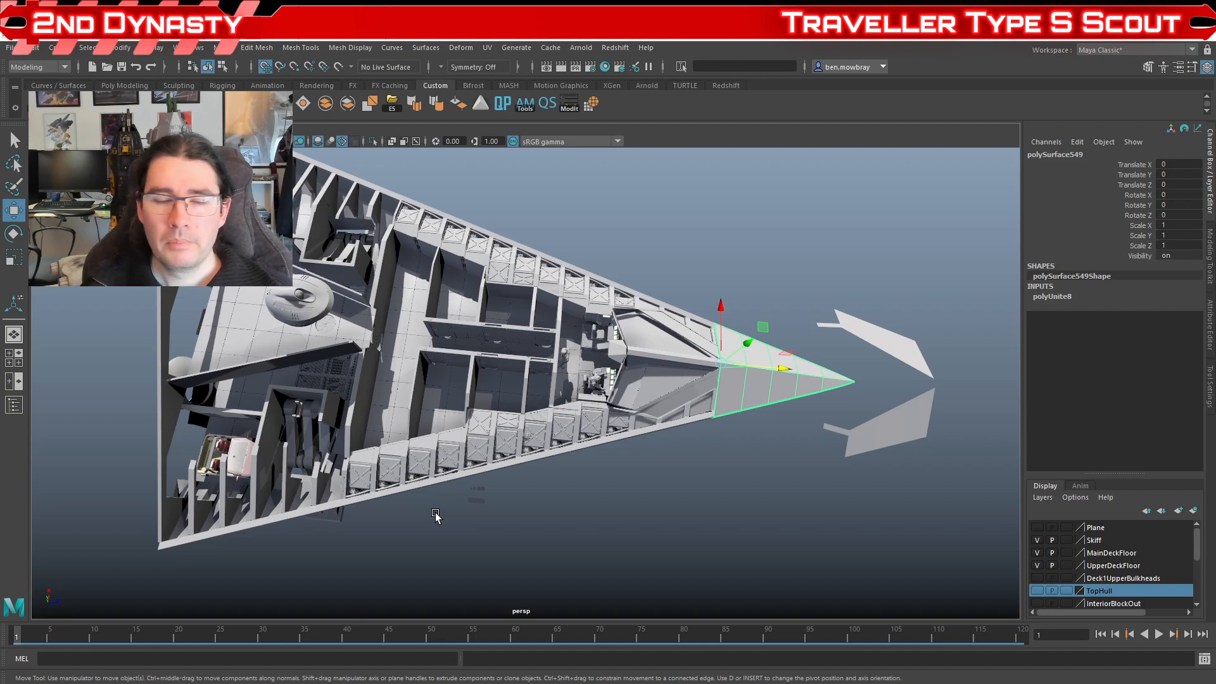
left_click_drag(399, 469, 535, 483, "alt")
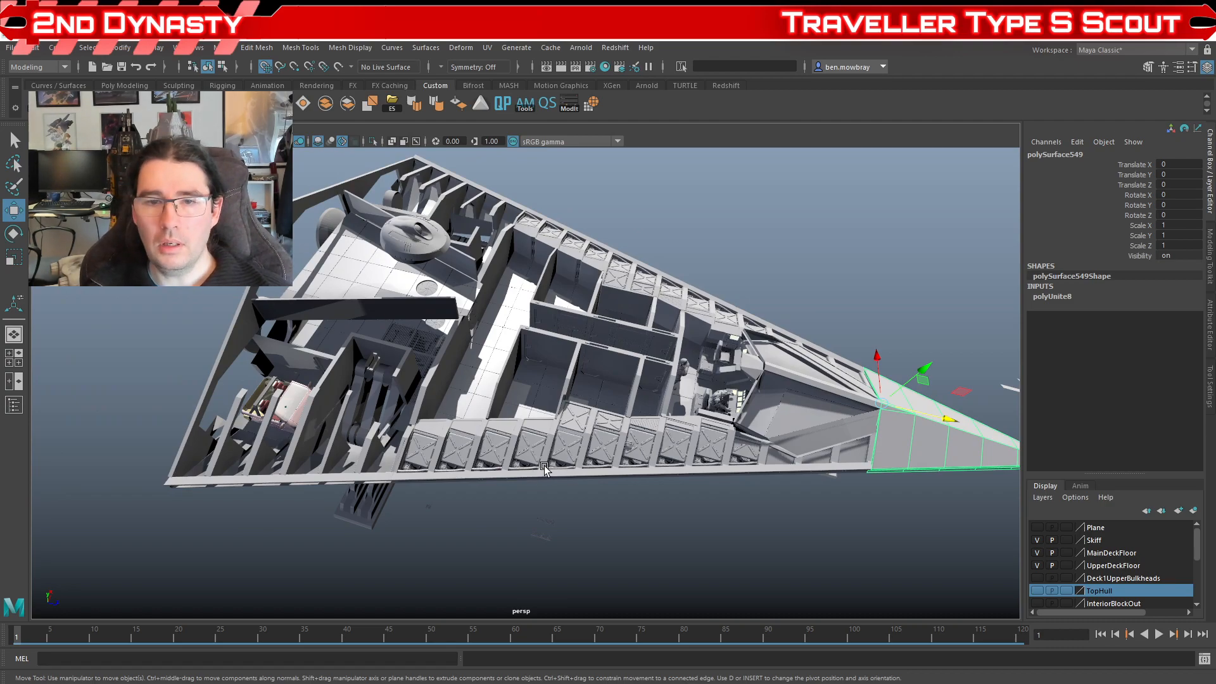
Step: Examine the cockpit up close, from the window frame and side bulkheads to the seated pilot and standing figure
scroll(613, 426, "up", 3)
middle_click_drag(613, 426, 469, 439, "alt")
left_click_drag(469, 440, 760, 415, "alt")
scroll(573, 451, "up", 6)
scroll(589, 437, "up", 4)
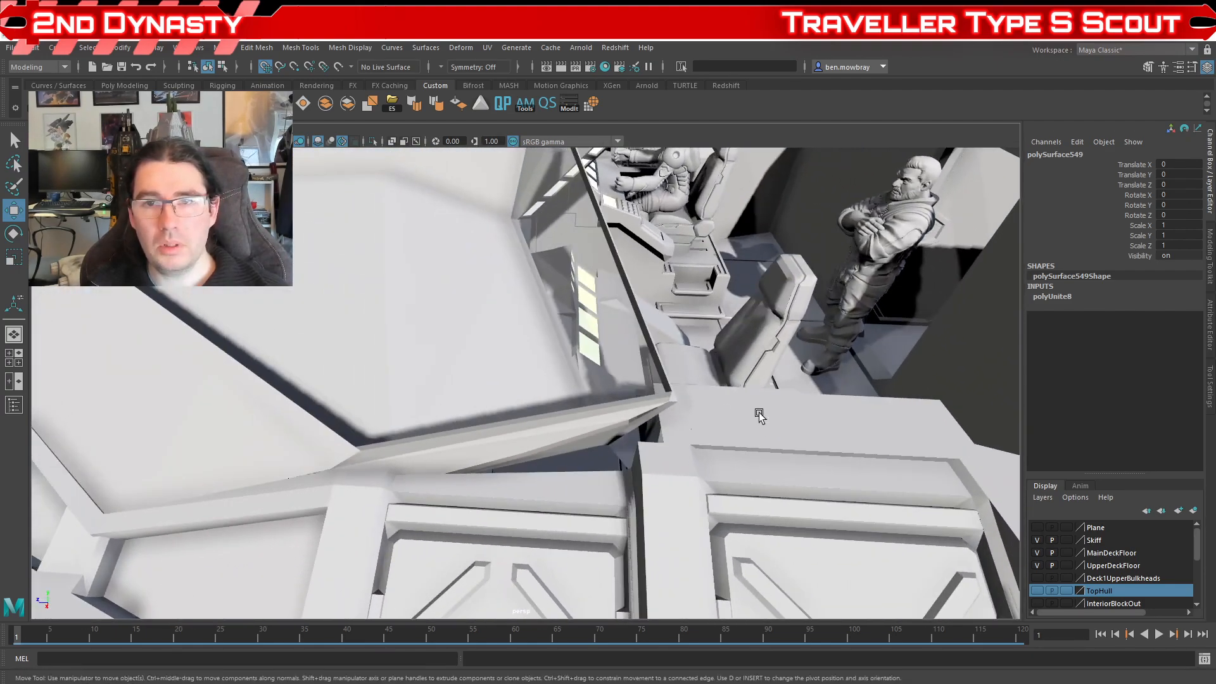
middle_click_drag(760, 415, 606, 511, "alt")
scroll(606, 511, "up", 3)
left_click_drag(605, 511, 490, 476, "alt")
scroll(632, 495, "down", 5)
scroll(530, 481, "up", 5)
scroll(490, 476, "down", 2)
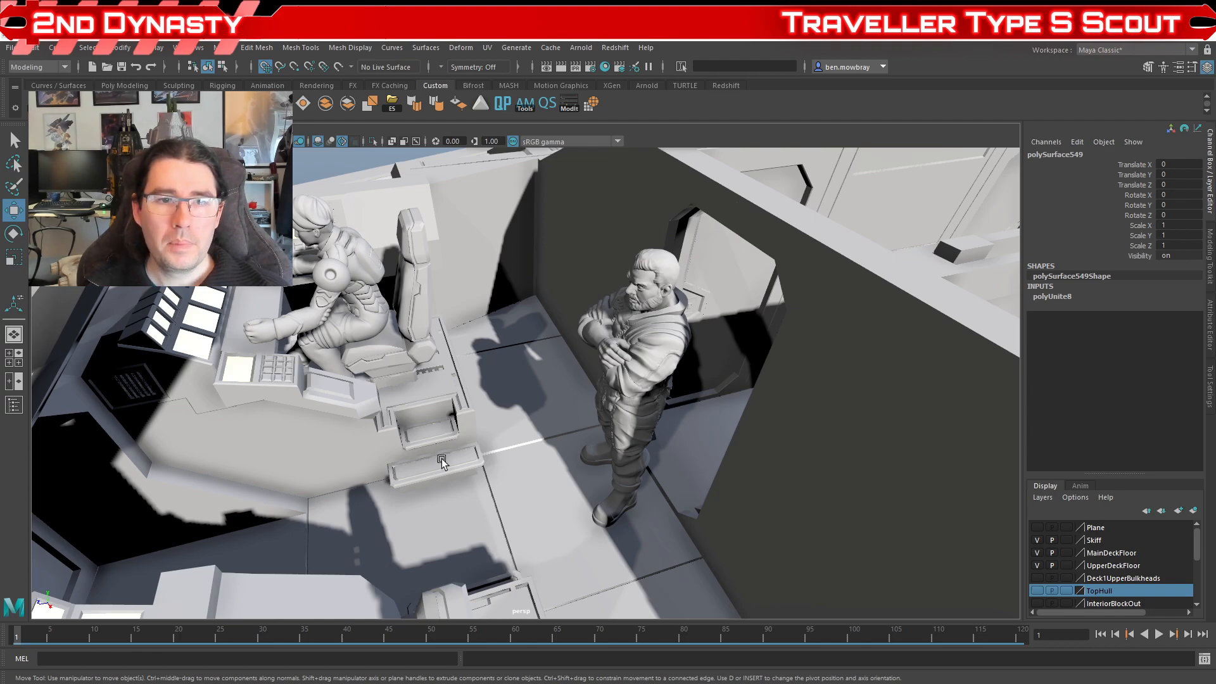
Step: Examine the cockpit floor, pilot console and doorway behind the standing figure from above
scroll(441, 459, "down", 5)
middle_click_drag(467, 415, 532, 367, "alt")
left_click_drag(586, 359, 507, 380, "alt")
scroll(507, 380, "up", 5)
middle_click_drag(563, 380, 533, 430, "alt")
left_click_drag(533, 430, 506, 433, "alt")
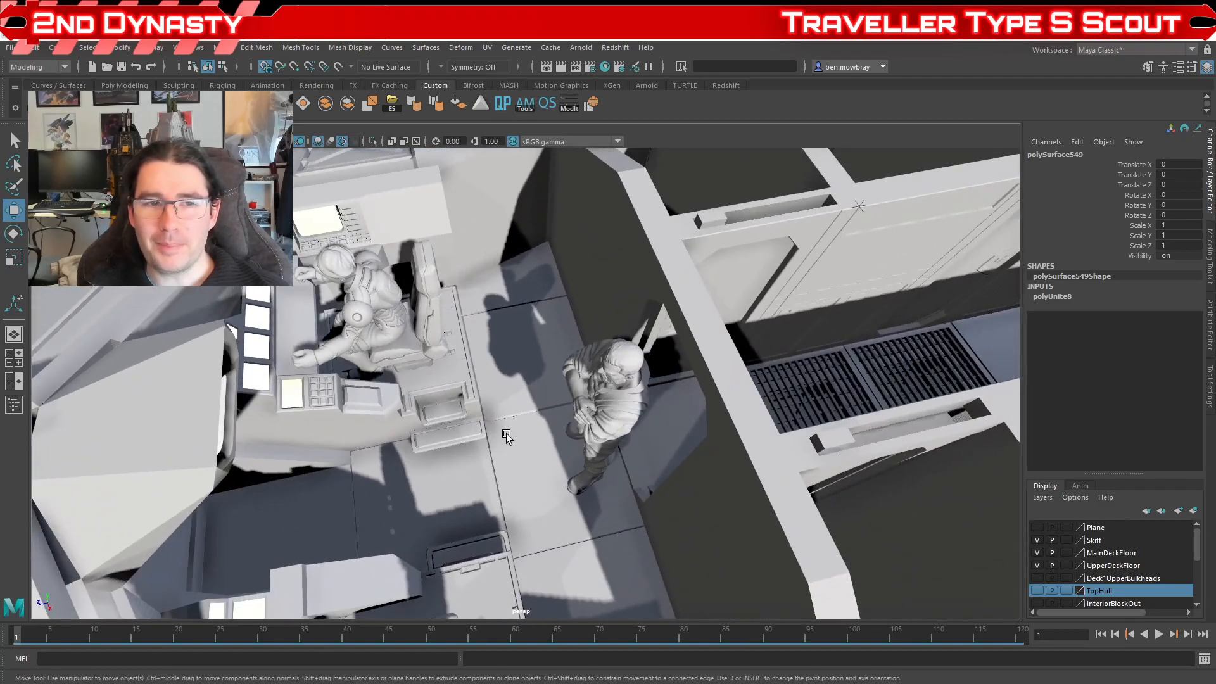
scroll(503, 431, "down", 4)
middle_click_drag(487, 457, 521, 434, "alt")
scroll(520, 434, "up", 3)
left_click_drag(512, 451, 513, 411, "alt")
middle_click_drag(510, 367, 561, 443, "alt")
scroll(561, 443, "up", 5)
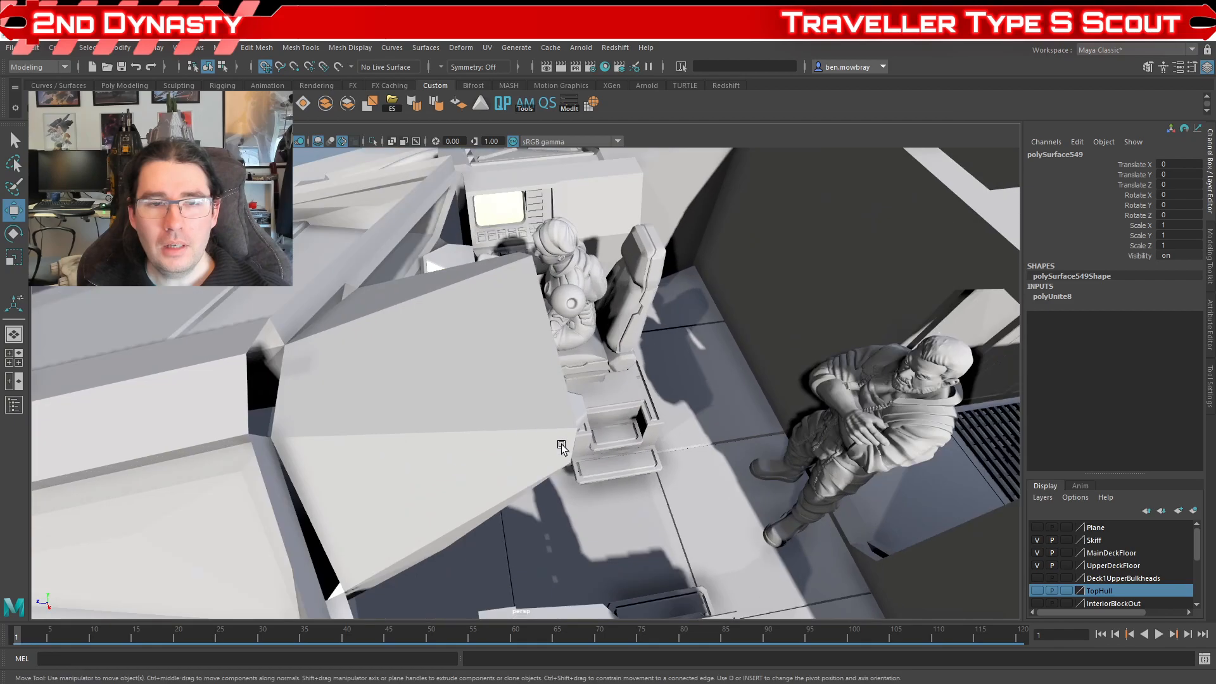
Step: Select the cockpit console surrounding the empty seat to highlight it, and clear the selection
left_click_drag(561, 443, 576, 487, "alt")
left_click(661, 413)
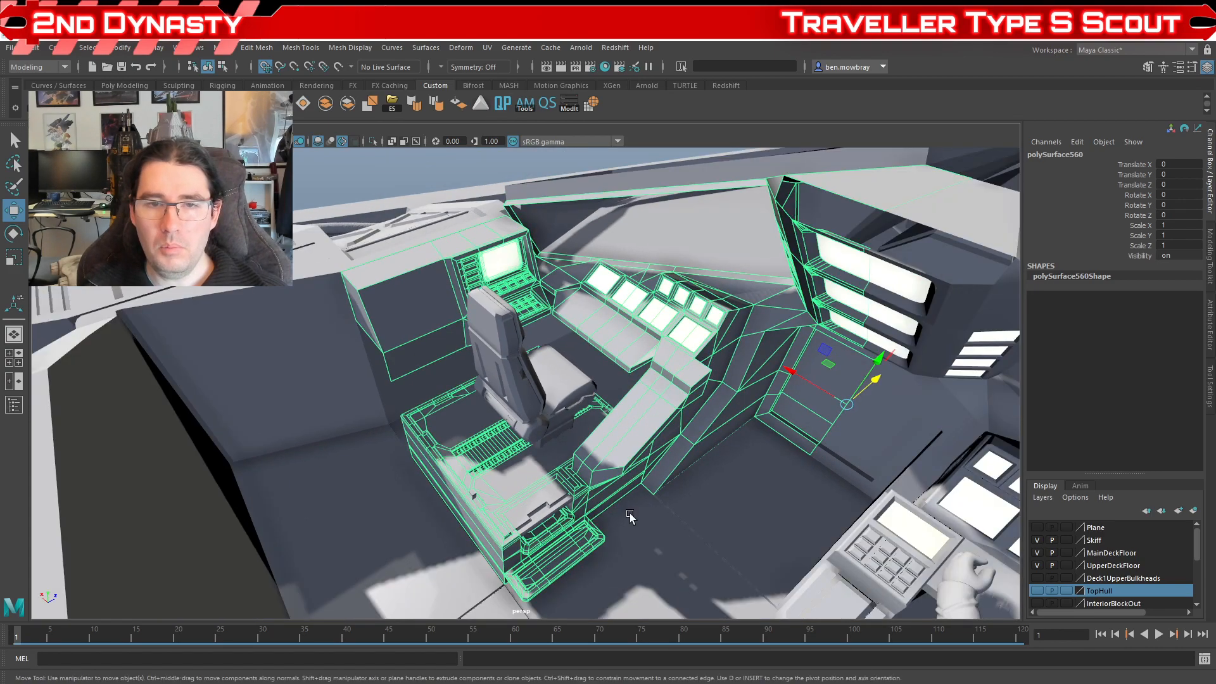
left_click(420, 176)
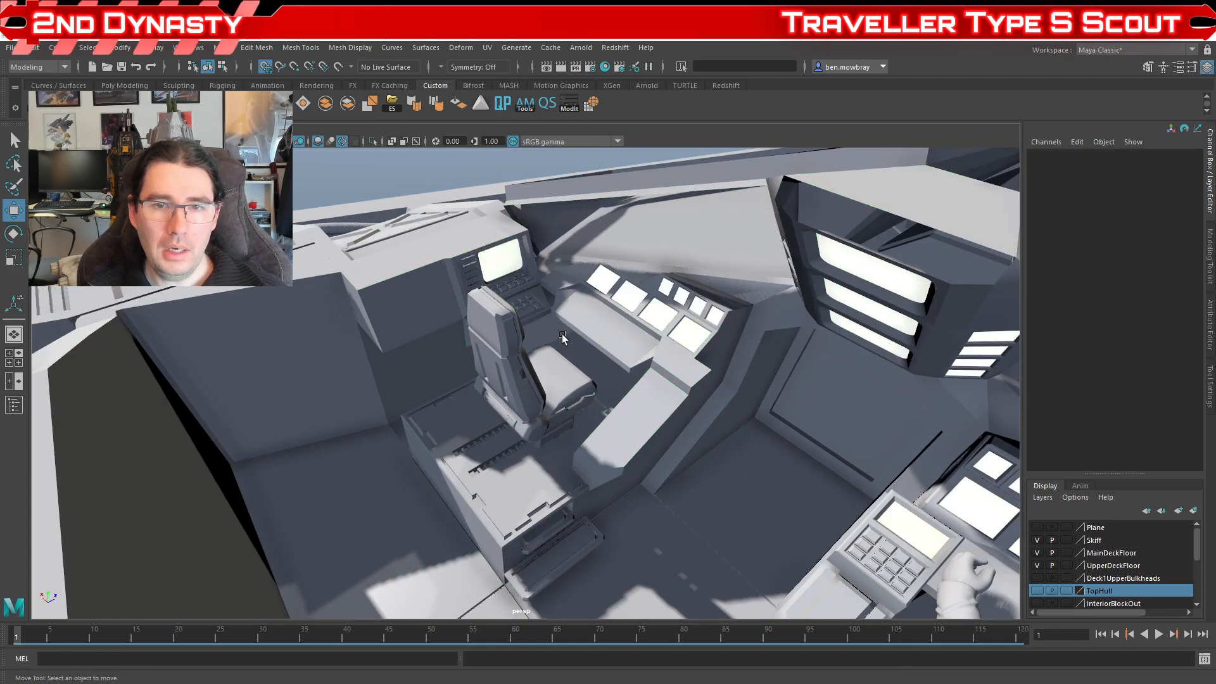
Step: Check the pilot's line of sight over the nose in the orthographic front view and return to the perspective view
left_click_drag(630, 399, 605, 382, "alt")
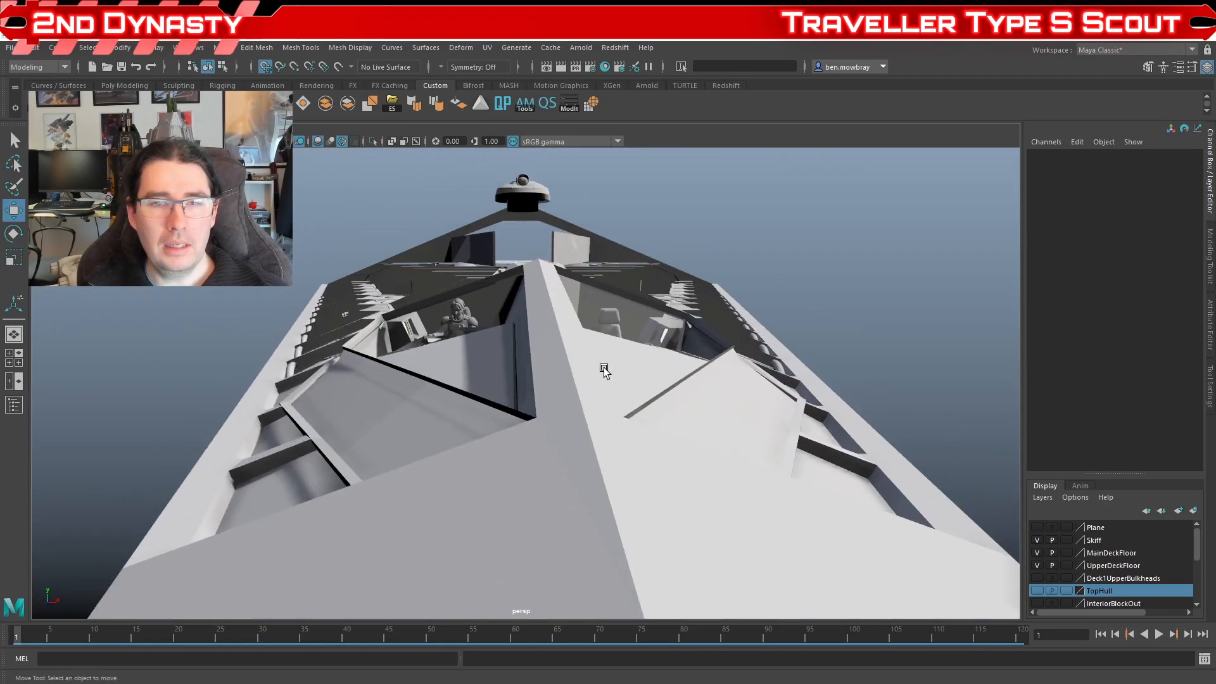
key("space")
key("space")
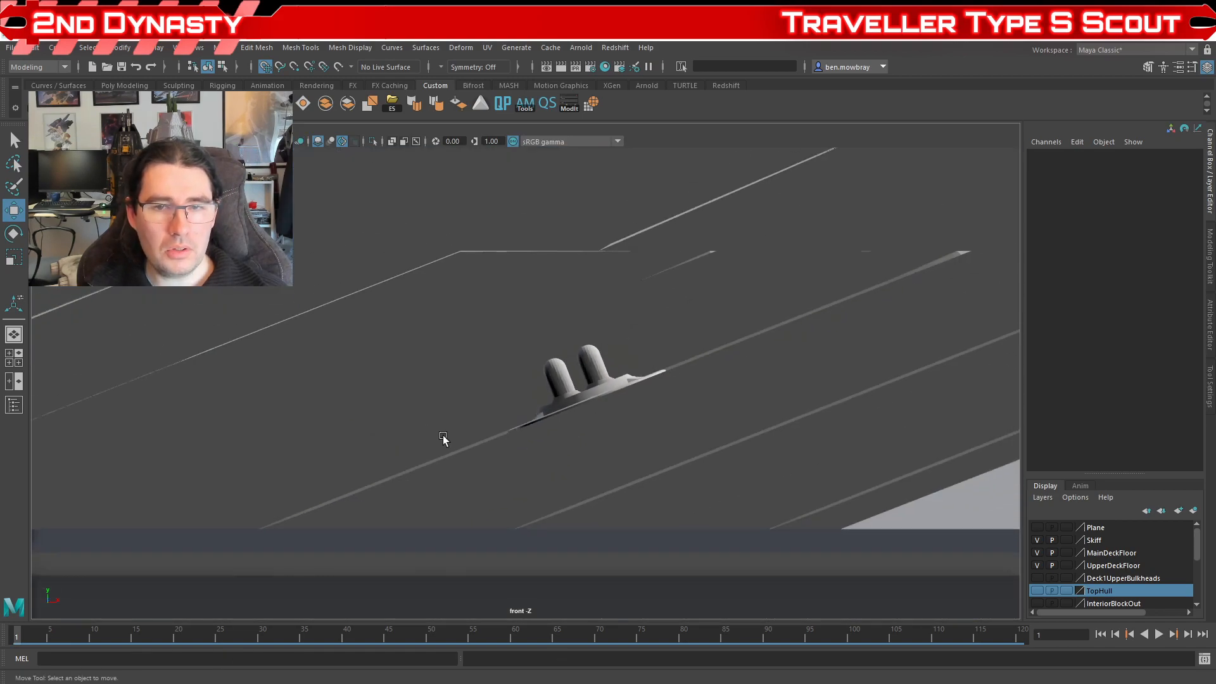
scroll(529, 364, "down", 4)
middle_click_drag(539, 355, 253, 396, "alt")
scroll(290, 398, "up", 8)
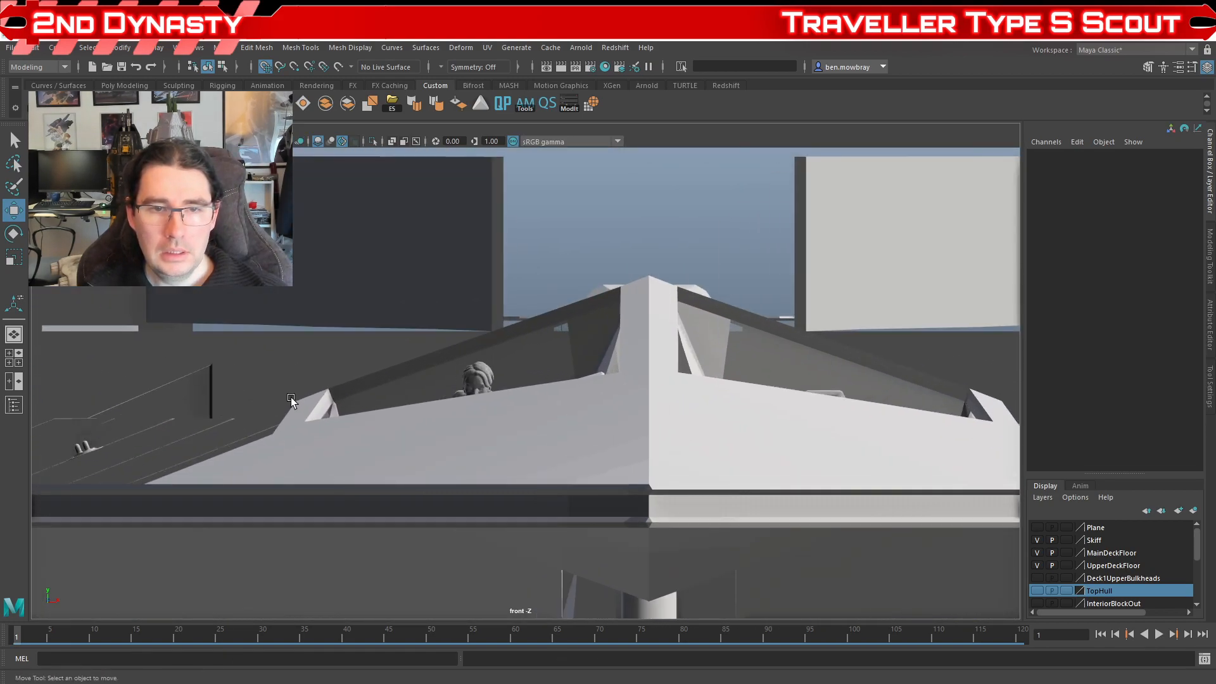
middle_click_drag(386, 402, 464, 398, "alt")
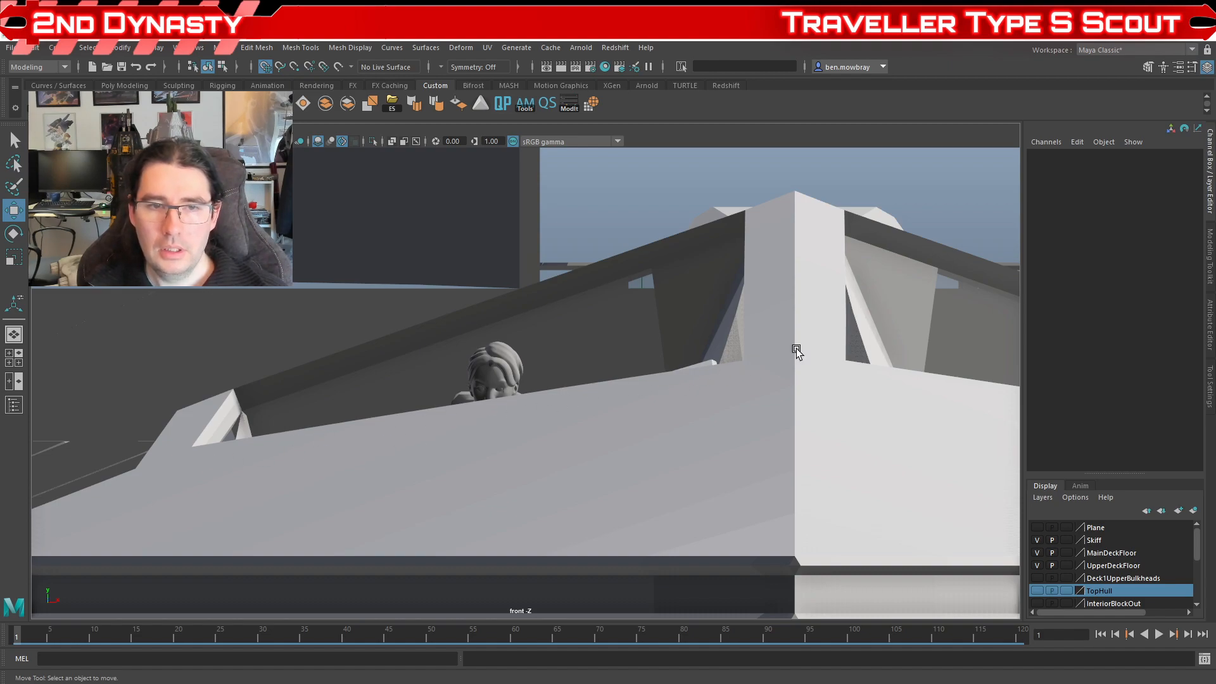
scroll(412, 423, "down", 3)
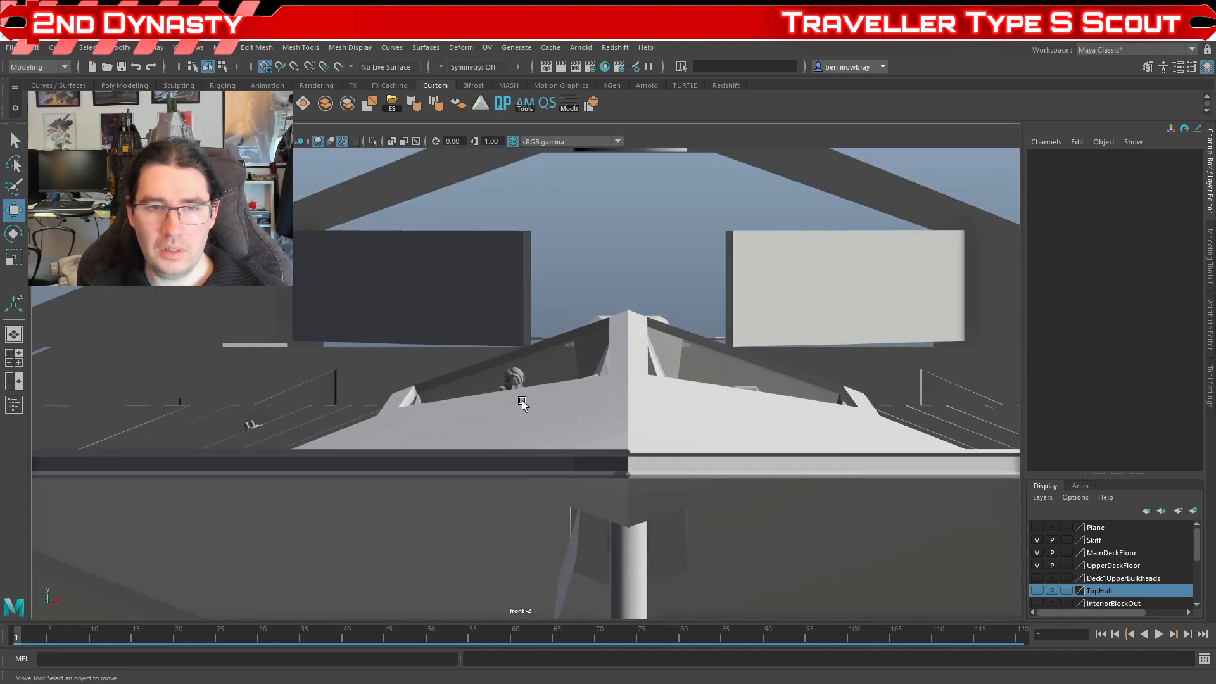
key("space")
key("space")
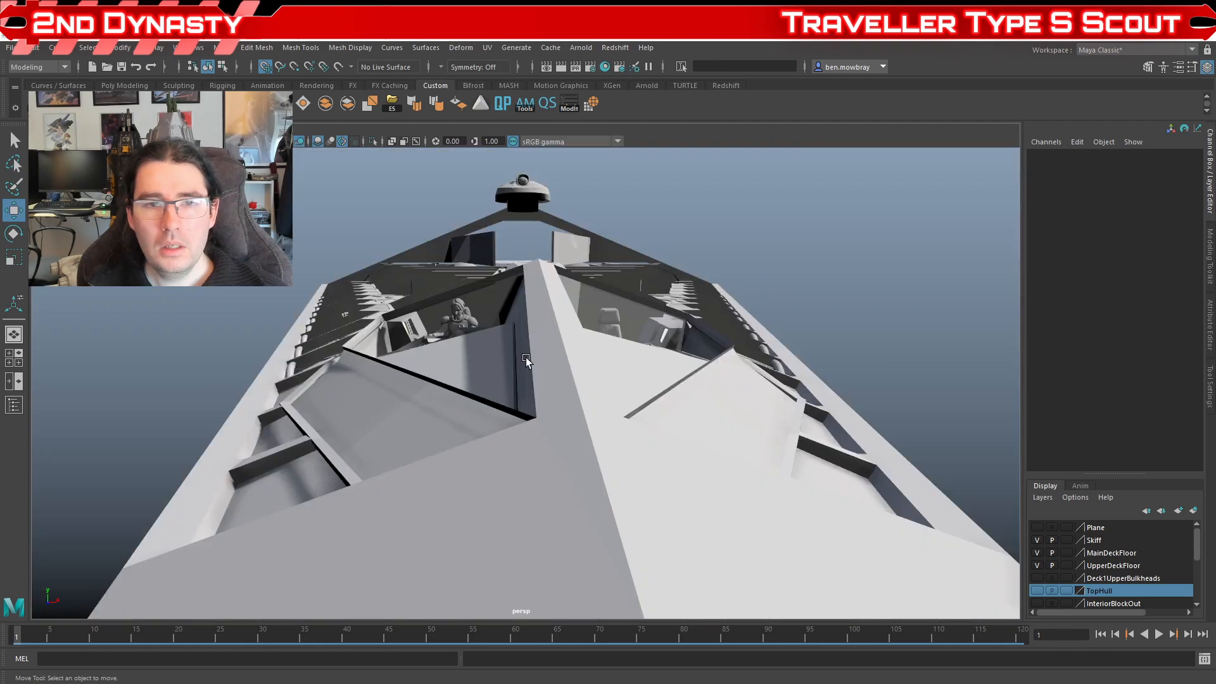
Step: Examine the cockpit from behind the seats, covering both crew stations, the overhead centre screens and the front hatch
left_click_drag(526, 357, 747, 380, "alt")
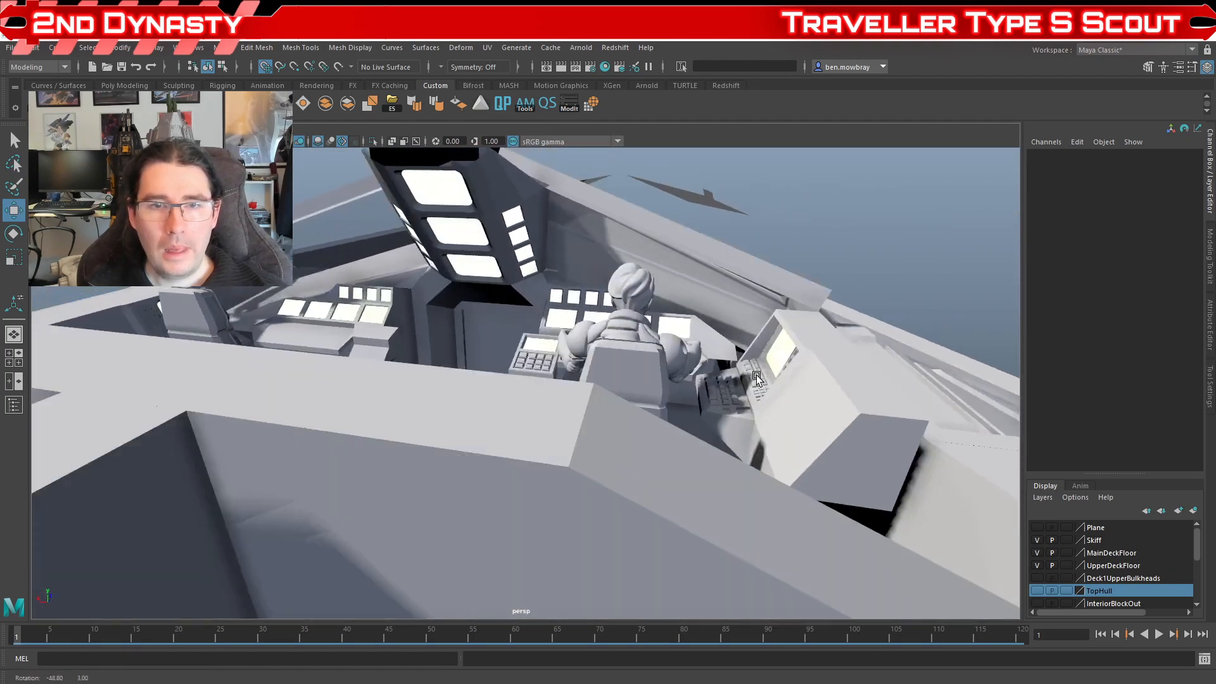
middle_click_drag(747, 380, 703, 371, "alt")
right_click_drag(702, 371, 706, 431, "alt")
left_click_drag(705, 432, 744, 429, "alt")
right_click_drag(743, 428, 538, 382, "alt")
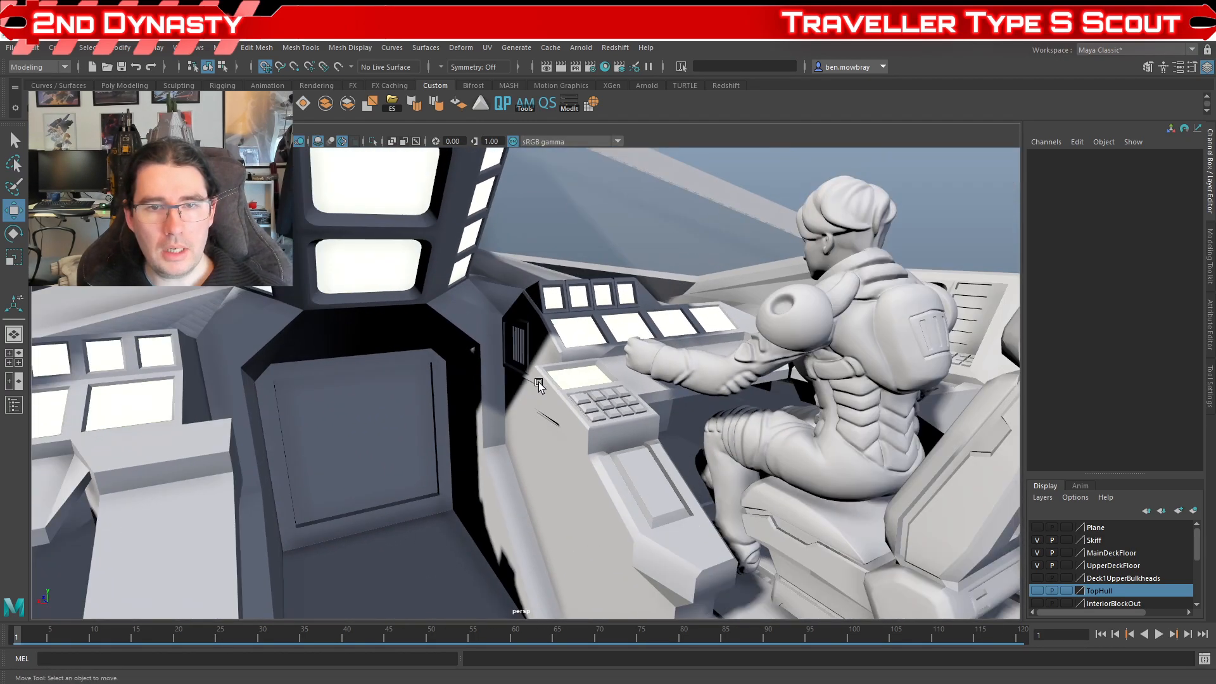
middle_click_drag(538, 382, 663, 329, "alt")
right_click_drag(745, 321, 785, 326, "alt")
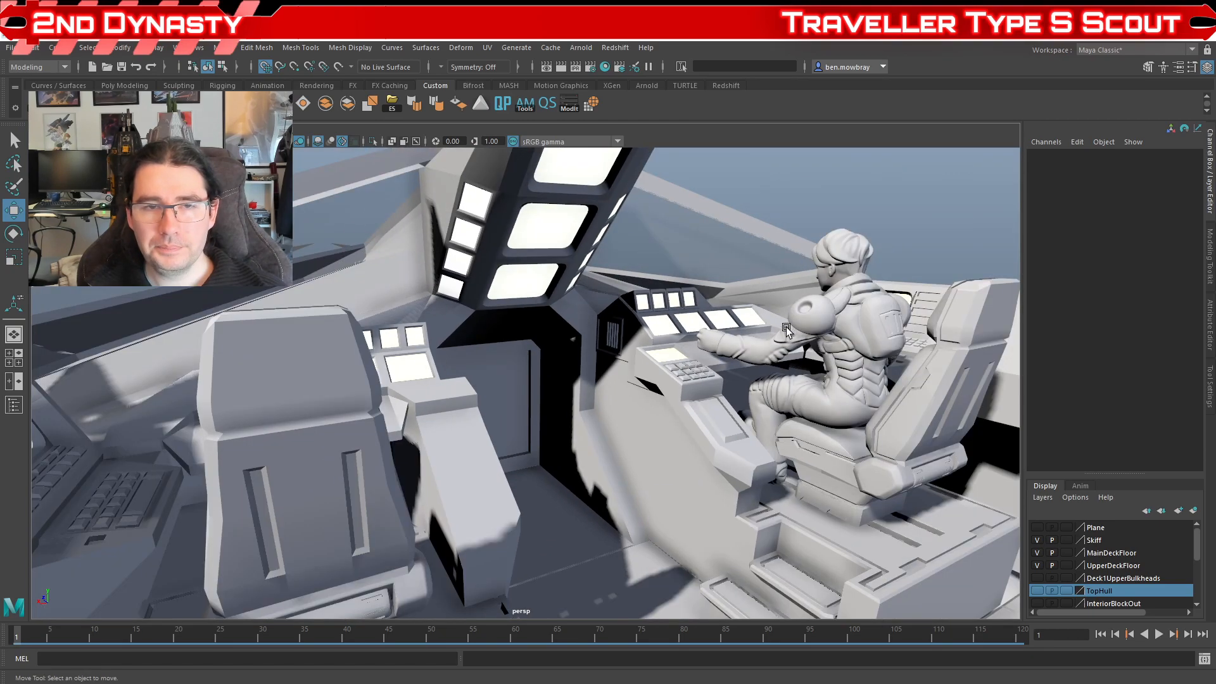
left_click_drag(785, 327, 665, 354, "alt")
right_click_drag(665, 354, 610, 396, "alt")
left_click_drag(610, 396, 591, 367, "alt")
right_click_drag(591, 367, 640, 393, "alt")
left_click_drag(640, 393, 602, 385, "alt")
right_click_drag(603, 385, 723, 423, "alt")
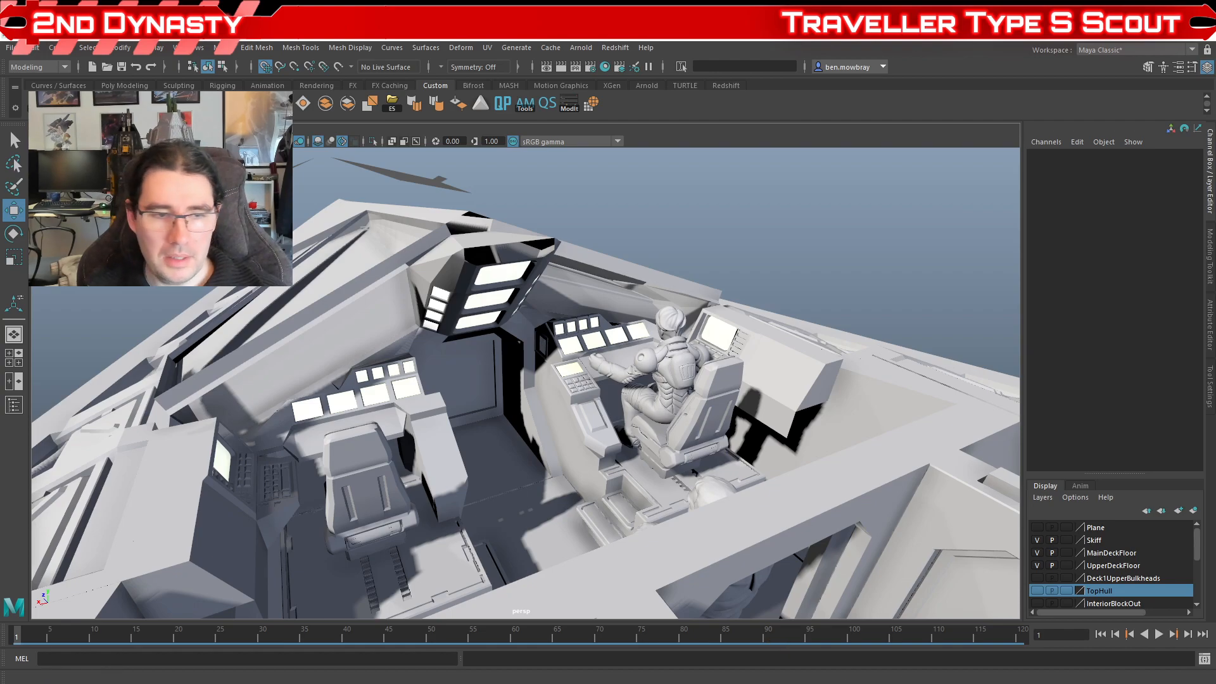
Step: Switch to File Explorer's Reference folder, move its window into view, and preview the cockpit photo with red-brown seats
left_click(101, 646)
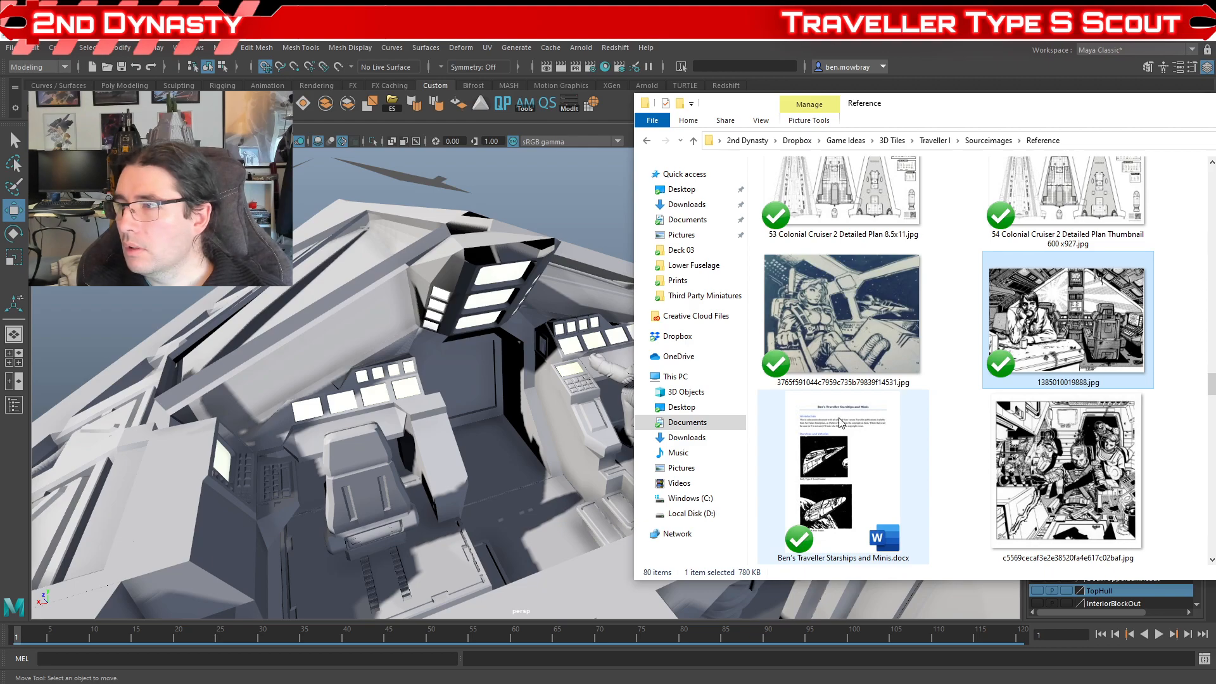
left_click_drag(1076, 102, 393, 144)
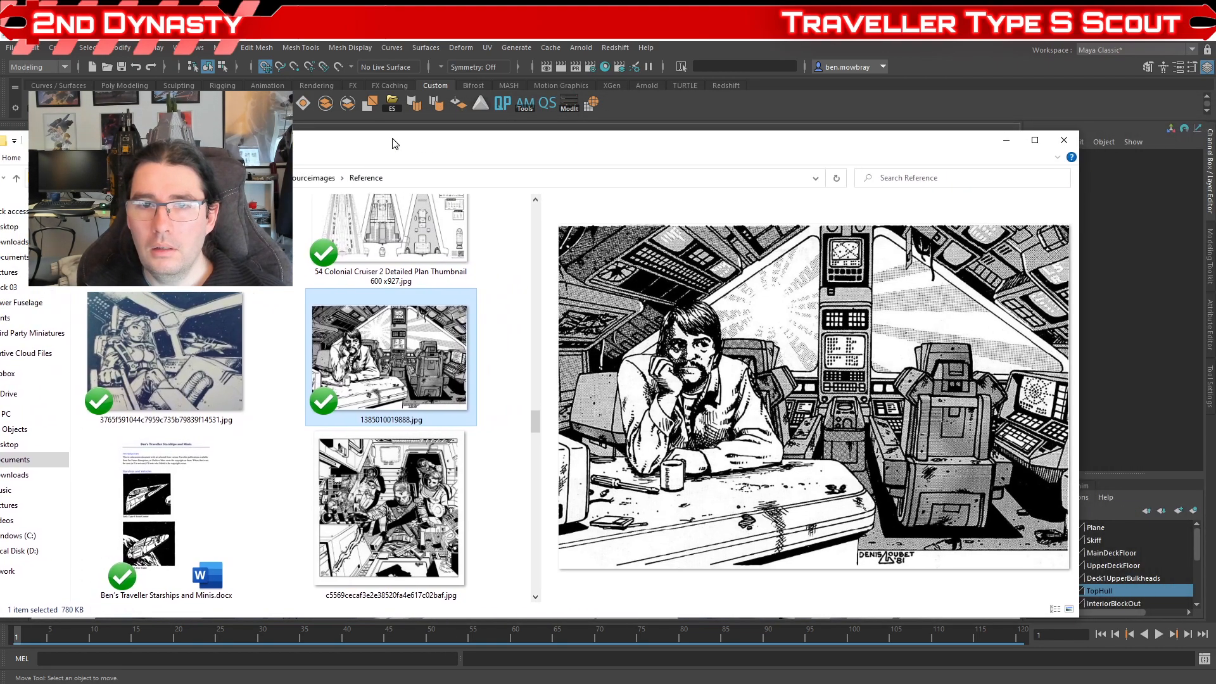
left_click_drag(719, 135, 621, 118)
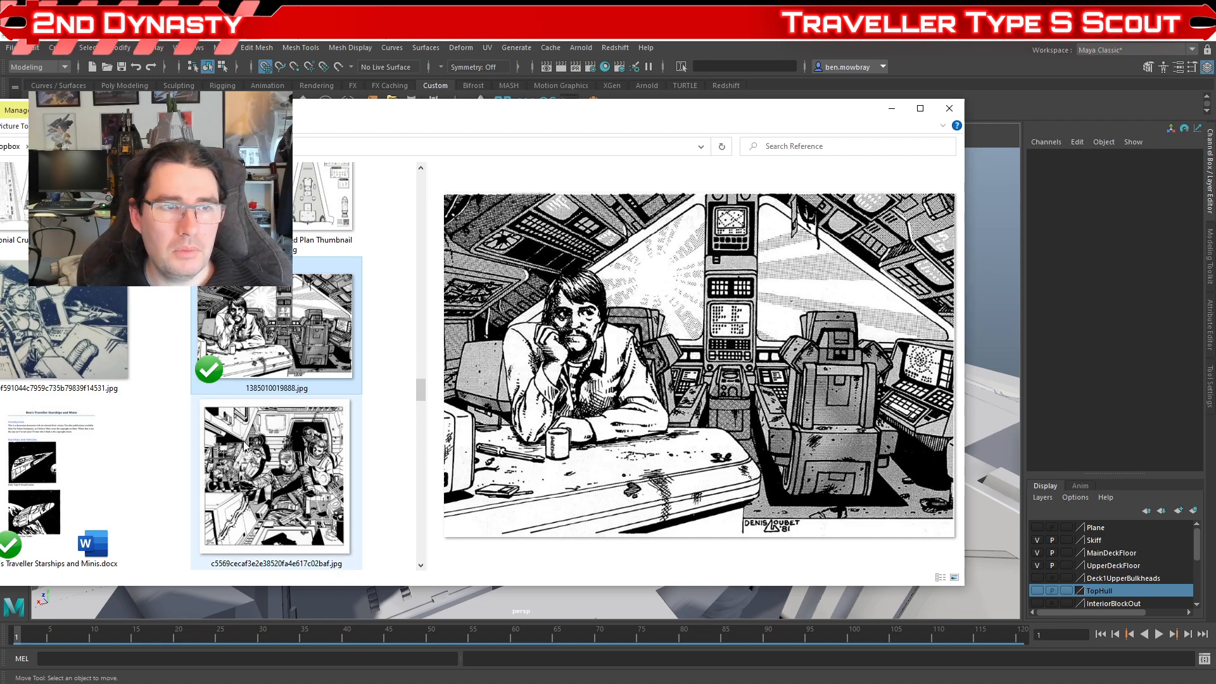
scroll(245, 447, "down", 3)
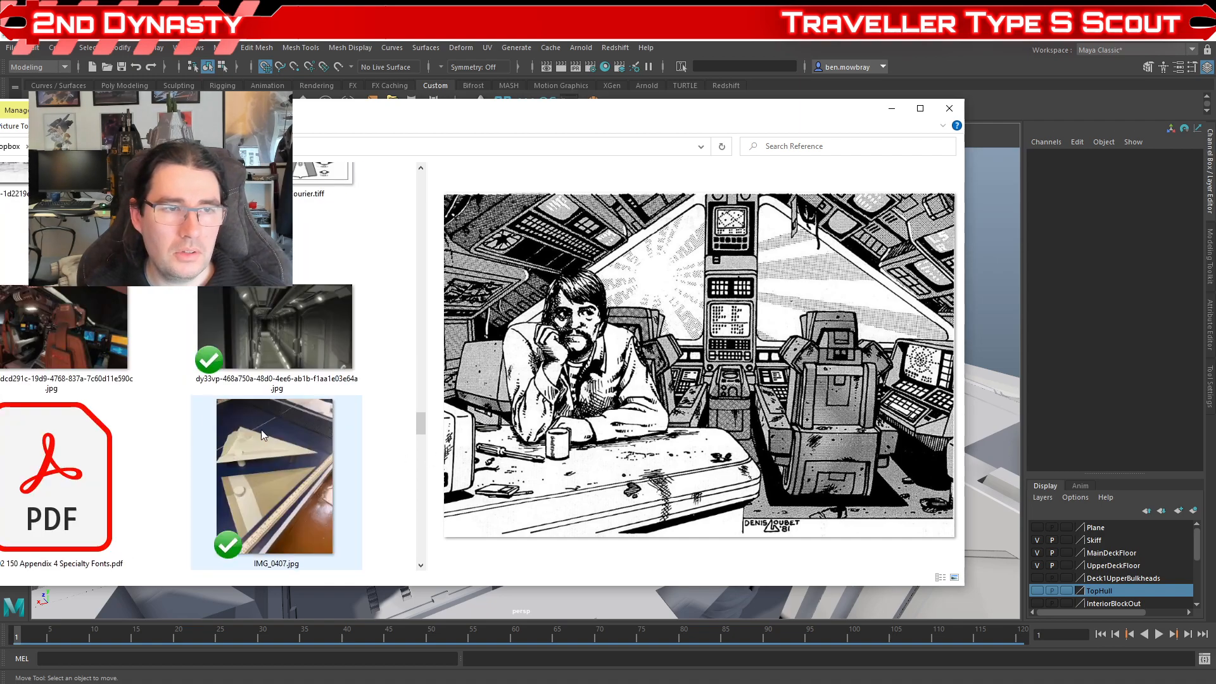
left_click(92, 366)
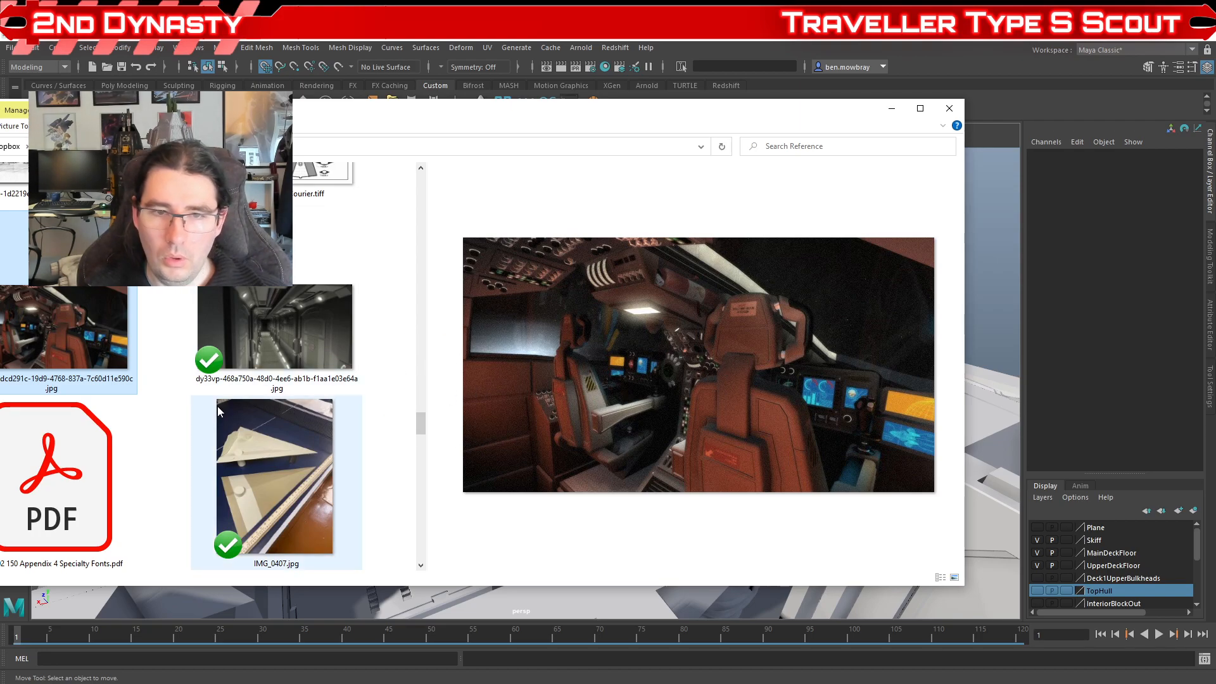
Step: Browse the Reference folder and preview the illustration T5 2020 01 Ship front console-1FINAL1.png
scroll(221, 397, "down", 2)
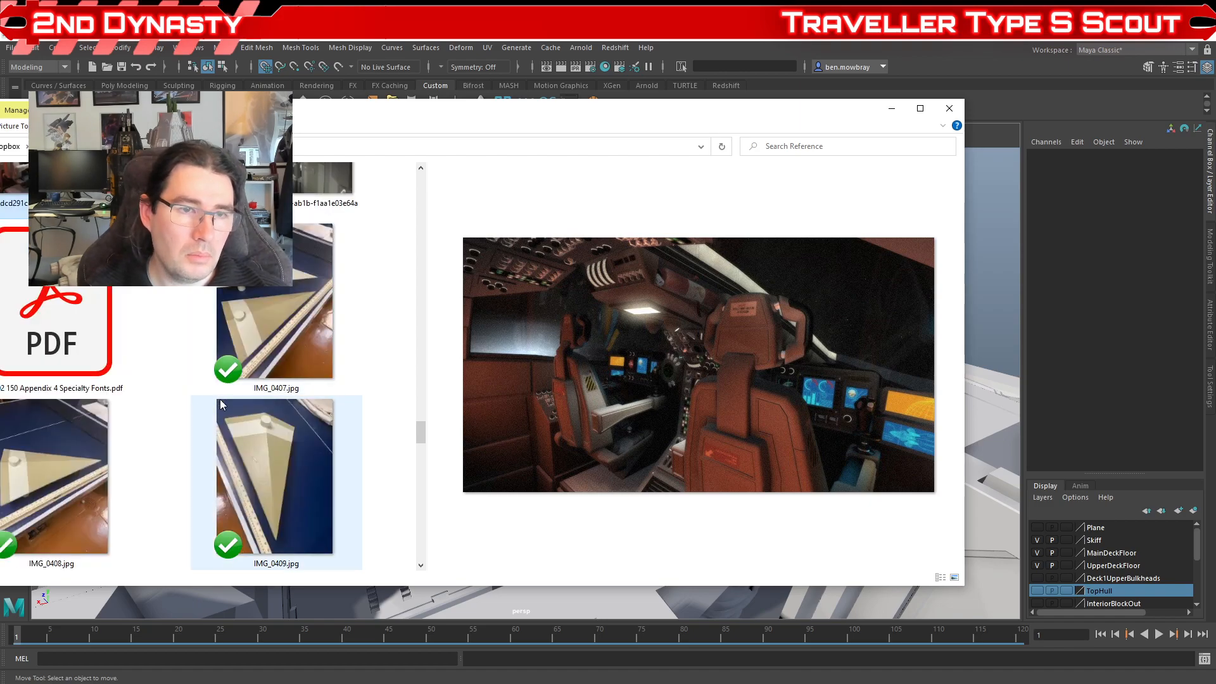
scroll(219, 398, "down", 4)
scroll(221, 404, "down", 3)
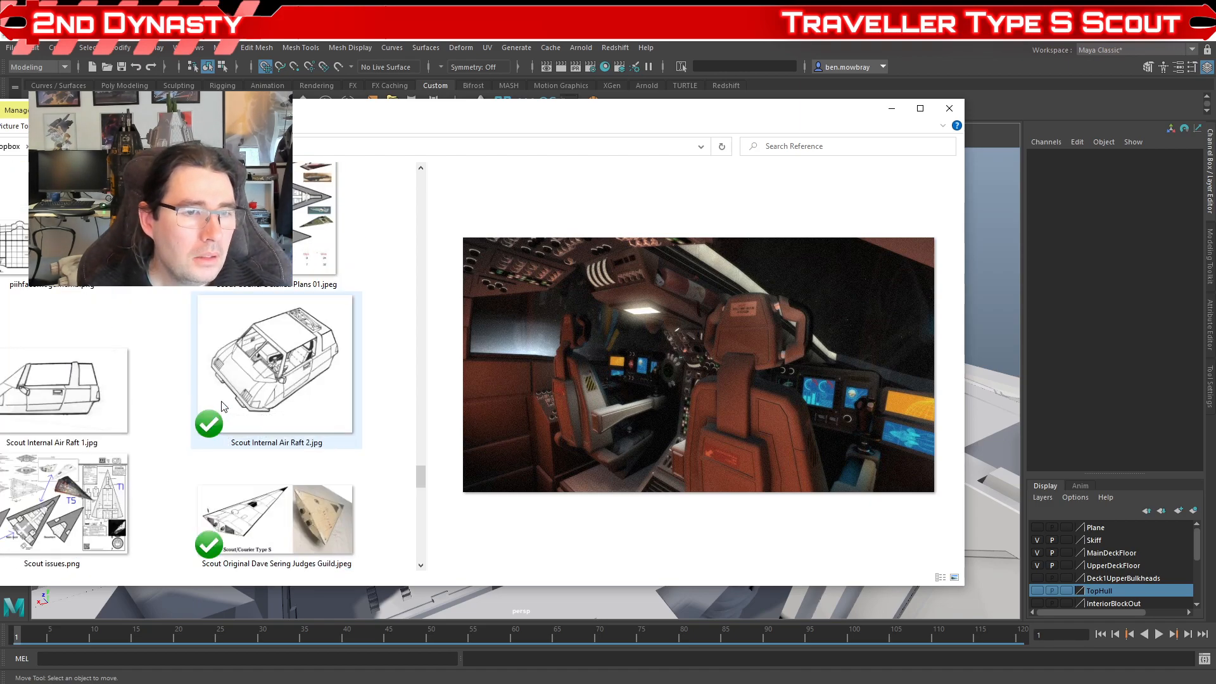
scroll(222, 406, "down", 3)
scroll(223, 406, "down", 2)
scroll(223, 406, "up", 1)
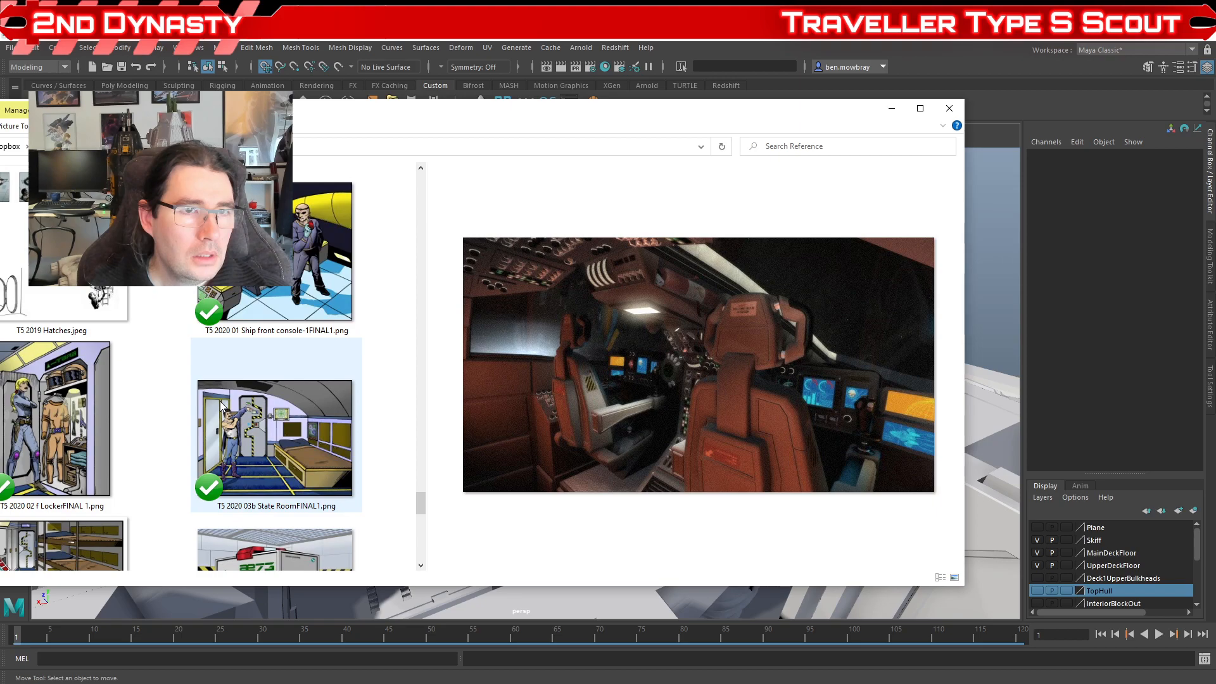
left_click(278, 299)
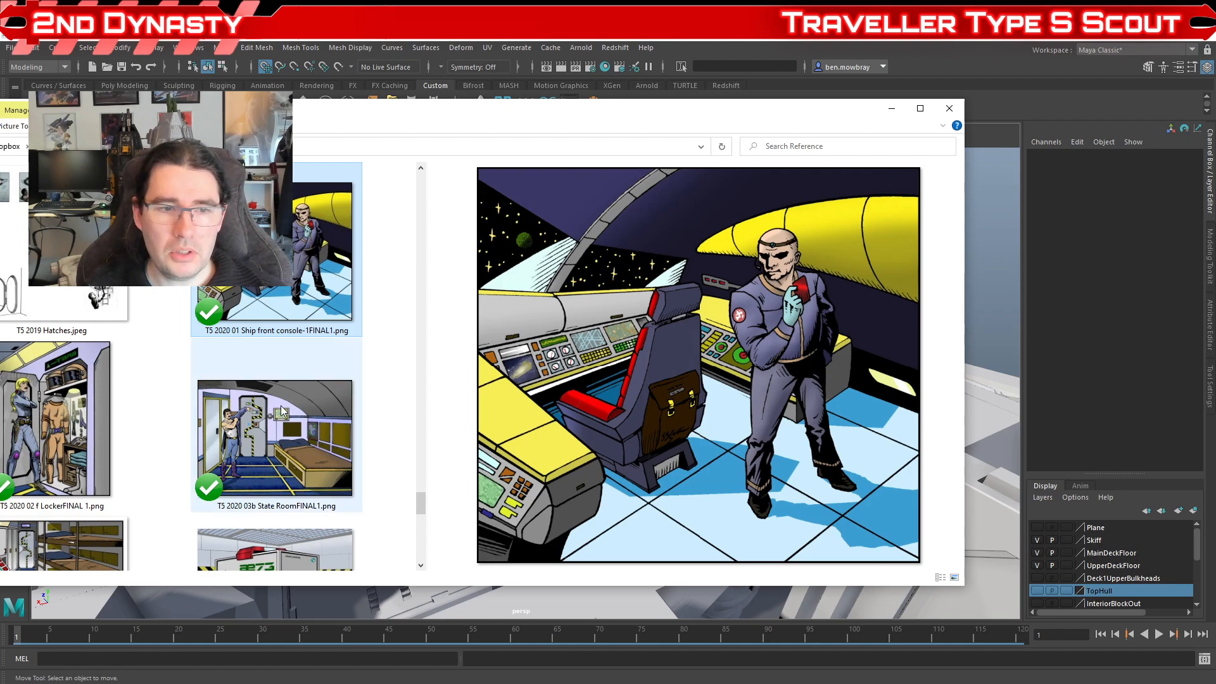
Step: Find and preview T5 2020 08 Communications CompartmentFINAL1.png among the T5 2020 interior illustrations
scroll(284, 408, "down", 1)
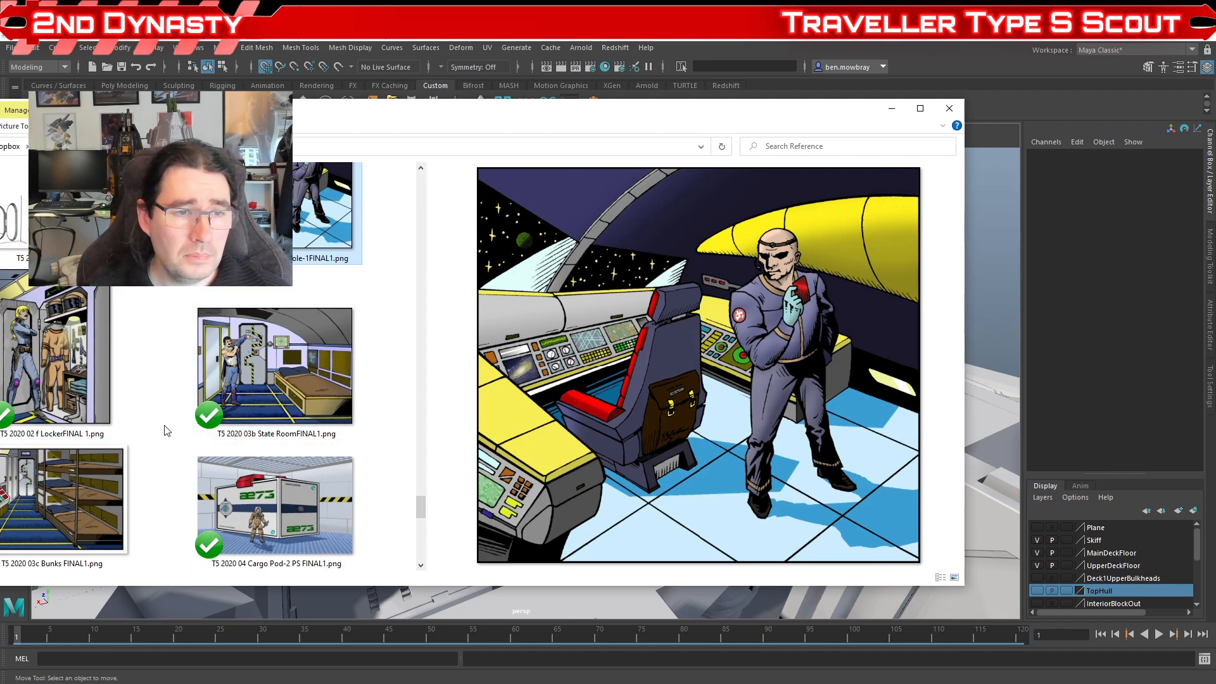
scroll(166, 431, "down", 5)
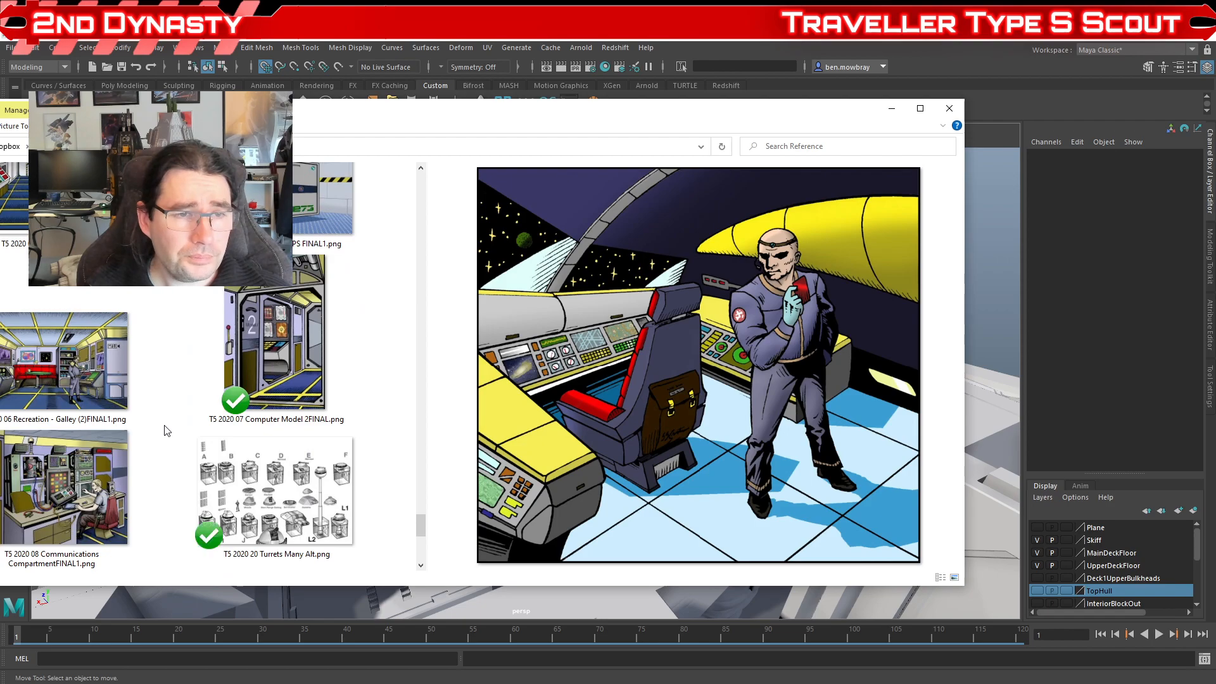
left_click(115, 458)
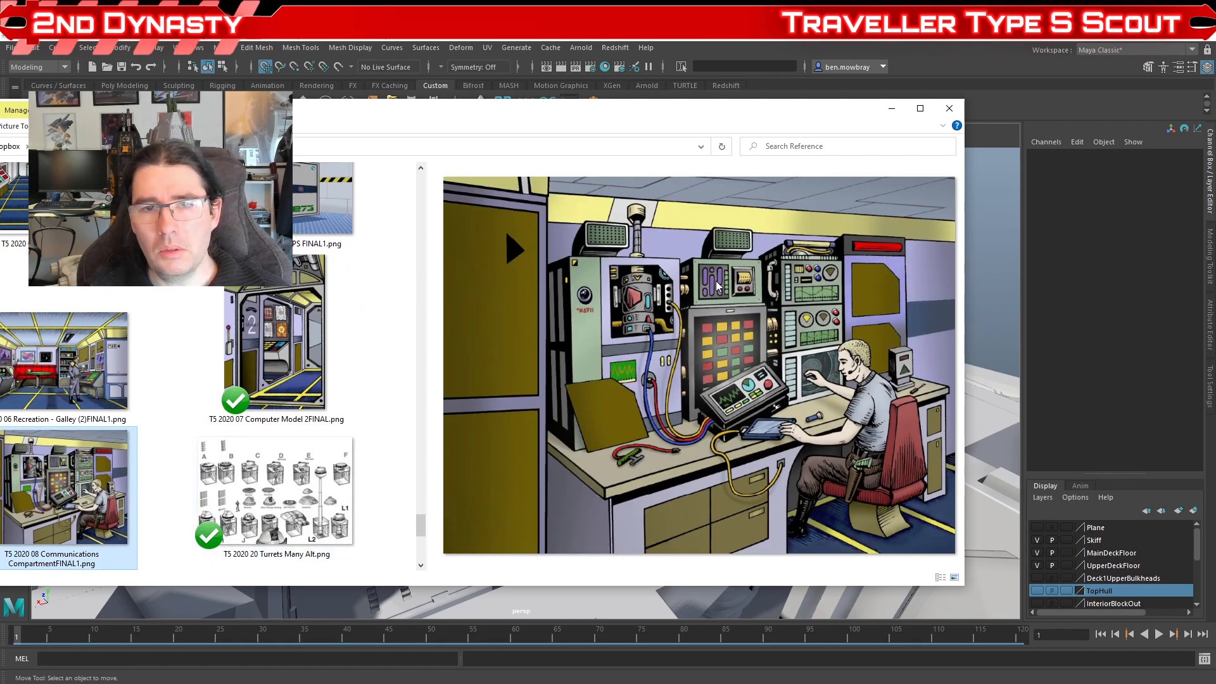
Step: Preview the black-and-white crew cabin drawing c5569cecaf3e2e38520fa4e617c02baf.jpg and the cockpit drawing 1385010019888.jpg
scroll(128, 439, "up", 8)
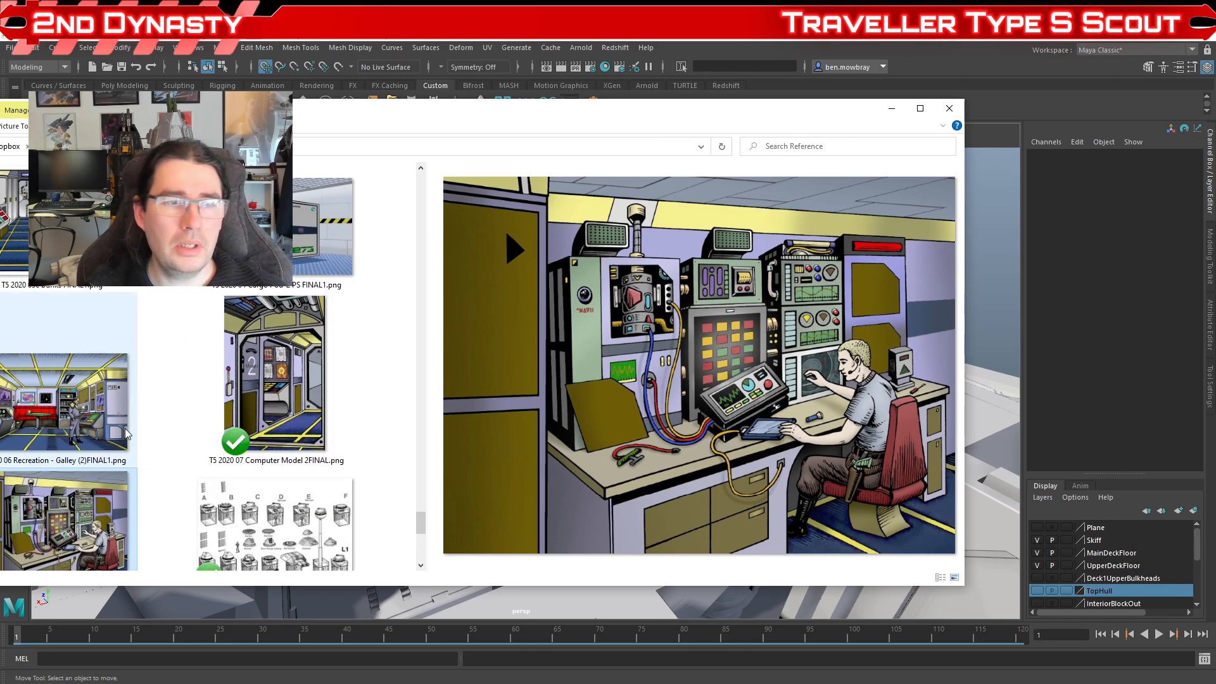
scroll(141, 447, "up", 8)
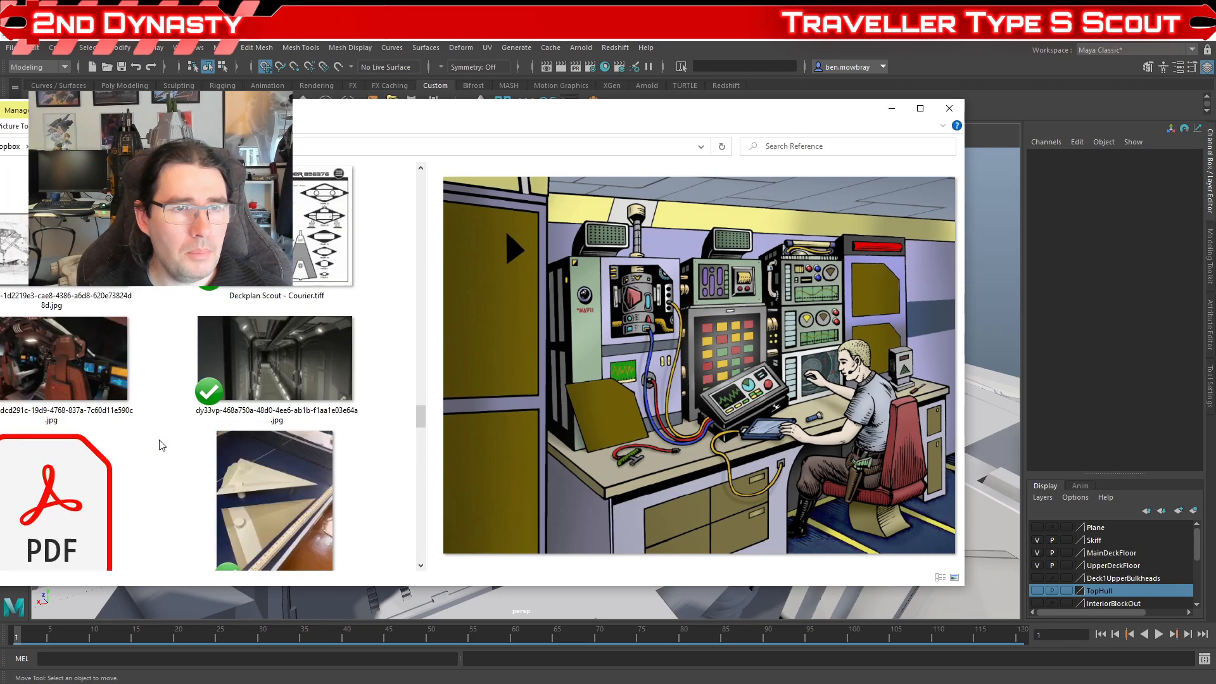
scroll(176, 446, "up", 3)
scroll(178, 447, "up", 3)
left_click(274, 365)
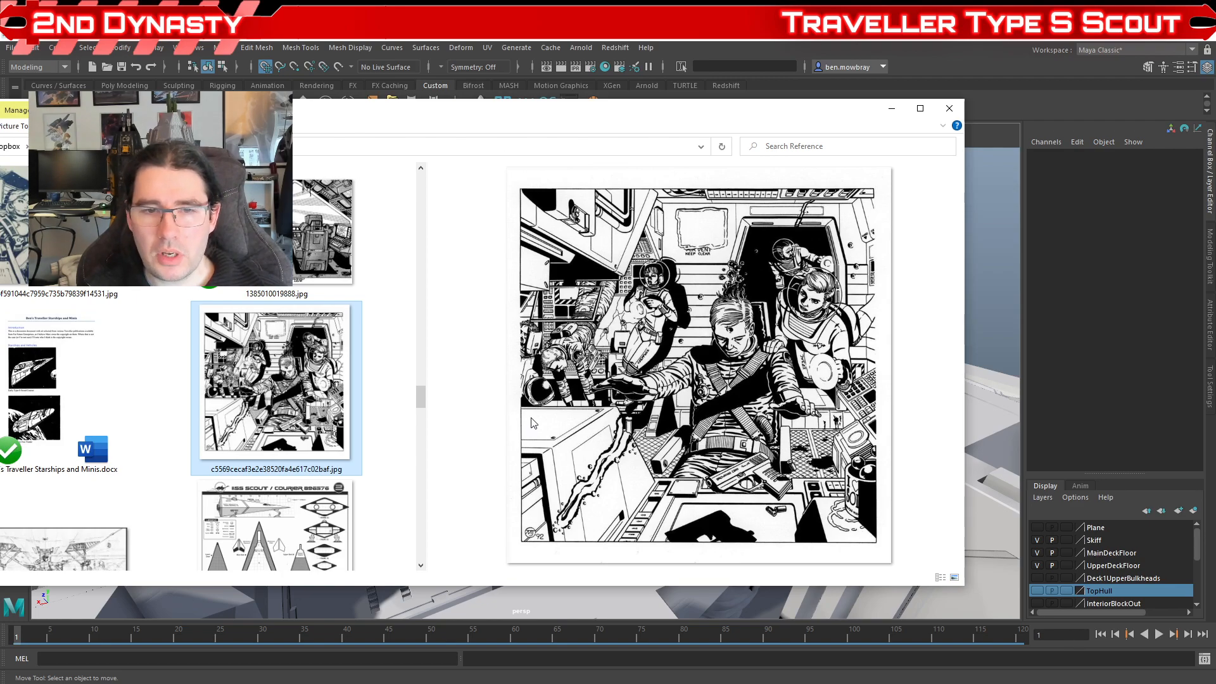
left_click(317, 245)
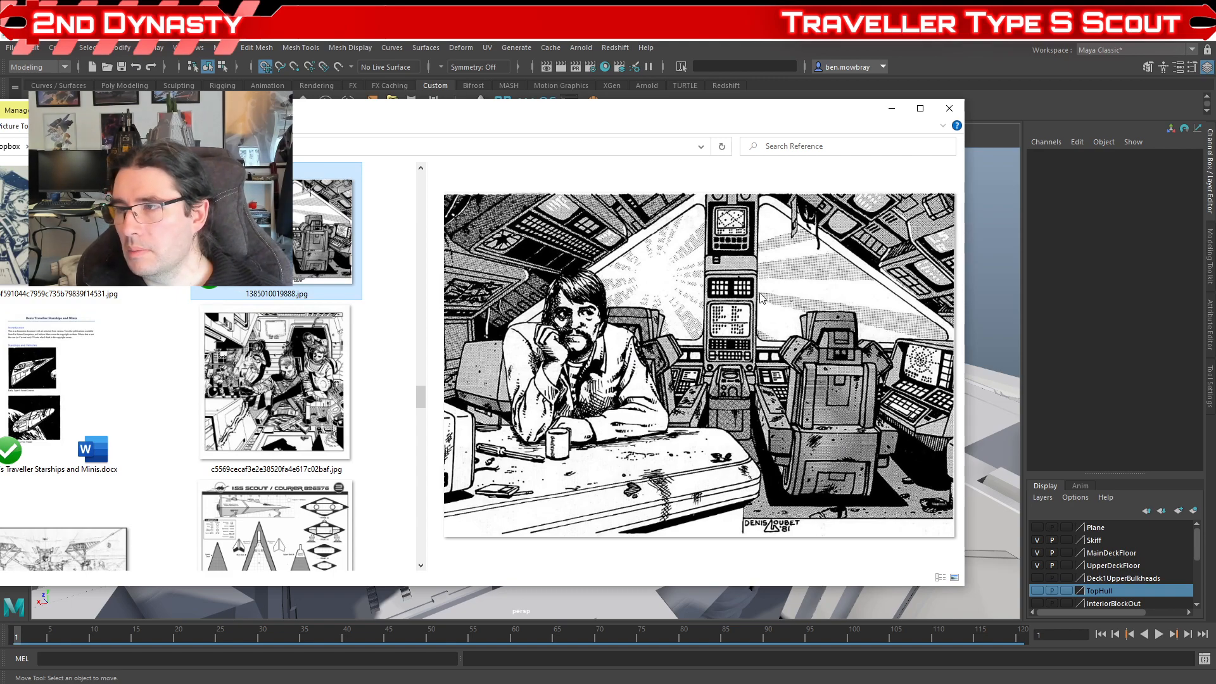
Step: Move the reference window off Maya and examine both cockpit stations, the overhead centre screens and the side consoles from behind
left_click_drag(343, 113, 1215, 152)
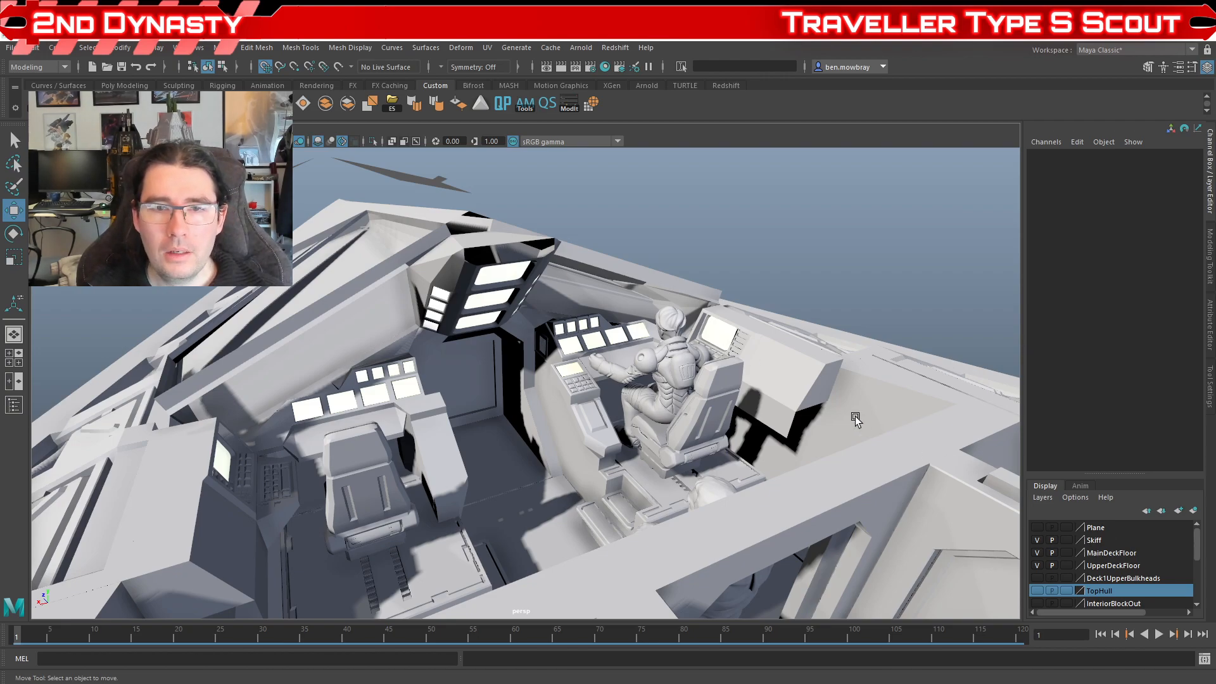
left_click_drag(888, 436, 743, 485, "alt")
middle_click_drag(743, 485, 732, 469, "alt")
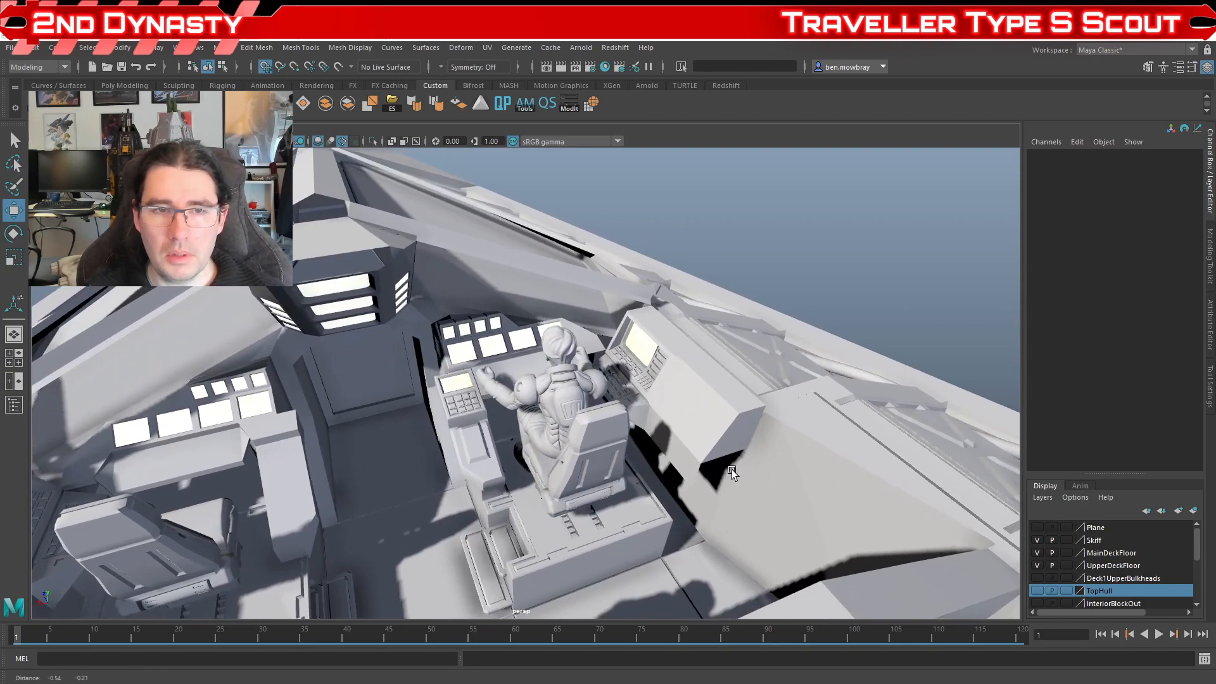
left_click_drag(732, 469, 724, 469, "alt")
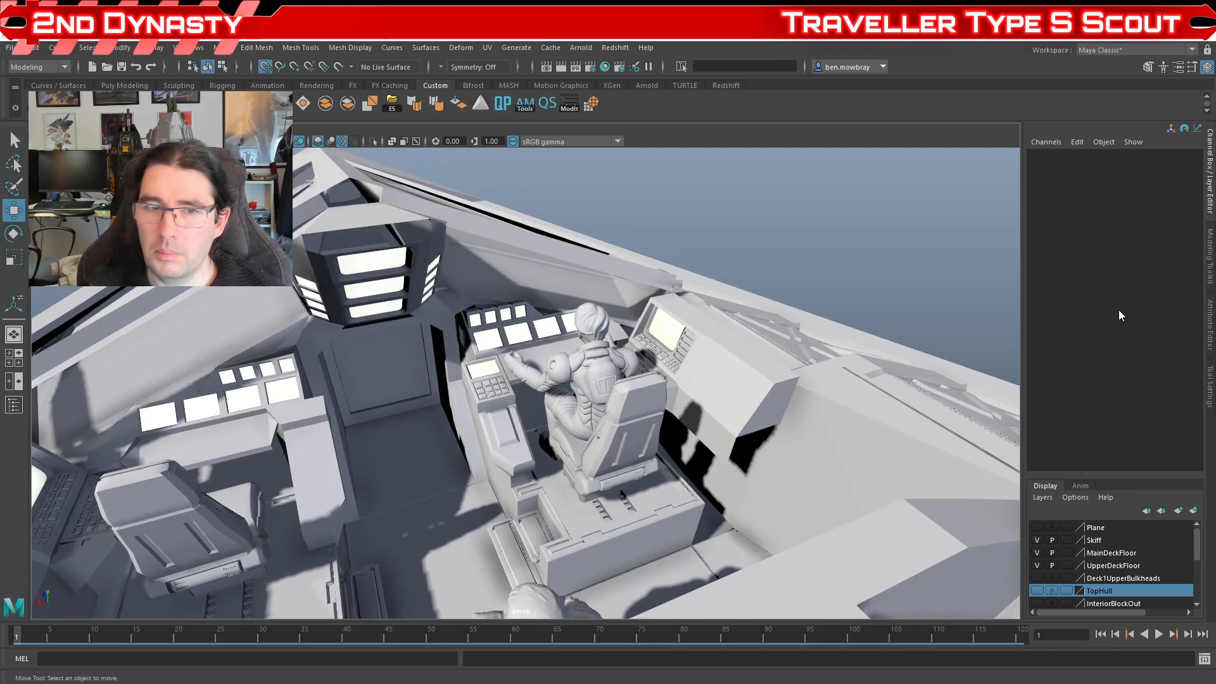
scroll(822, 355, "down", 8)
left_click_drag(823, 355, 722, 389, "alt")
middle_click_drag(722, 388, 664, 430, "alt")
scroll(663, 430, "up", 5)
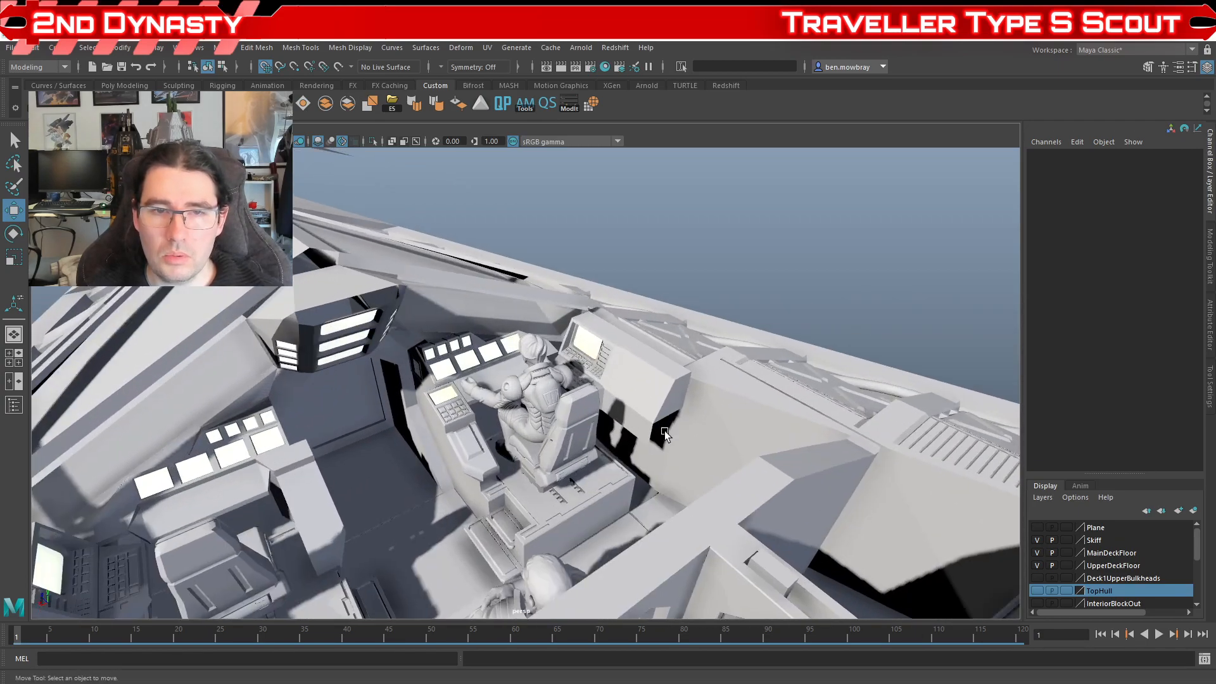
mouse_move(663, 431)
left_mouse_down("alt")
mouse_move(723, 419)
mouse_move(626, 420)
mouse_move(644, 424)
left_mouse_up("alt")
right_click_drag(645, 424, 719, 414, "alt")
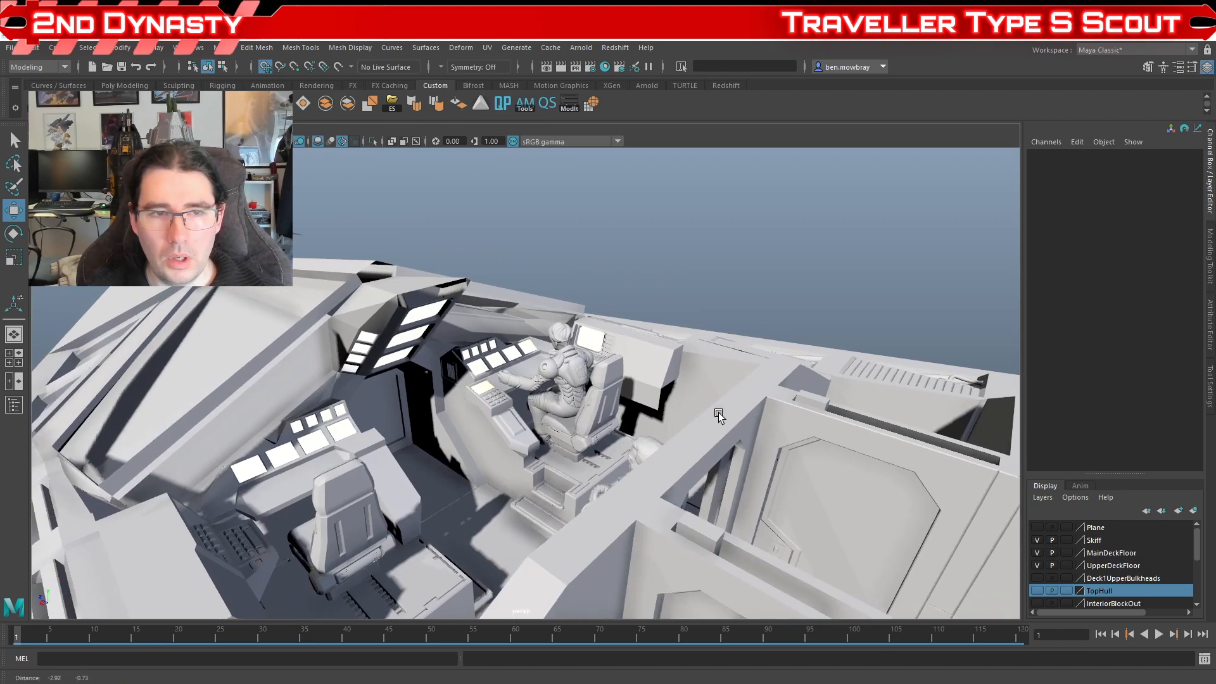
left_click_drag(719, 415, 609, 397, "alt")
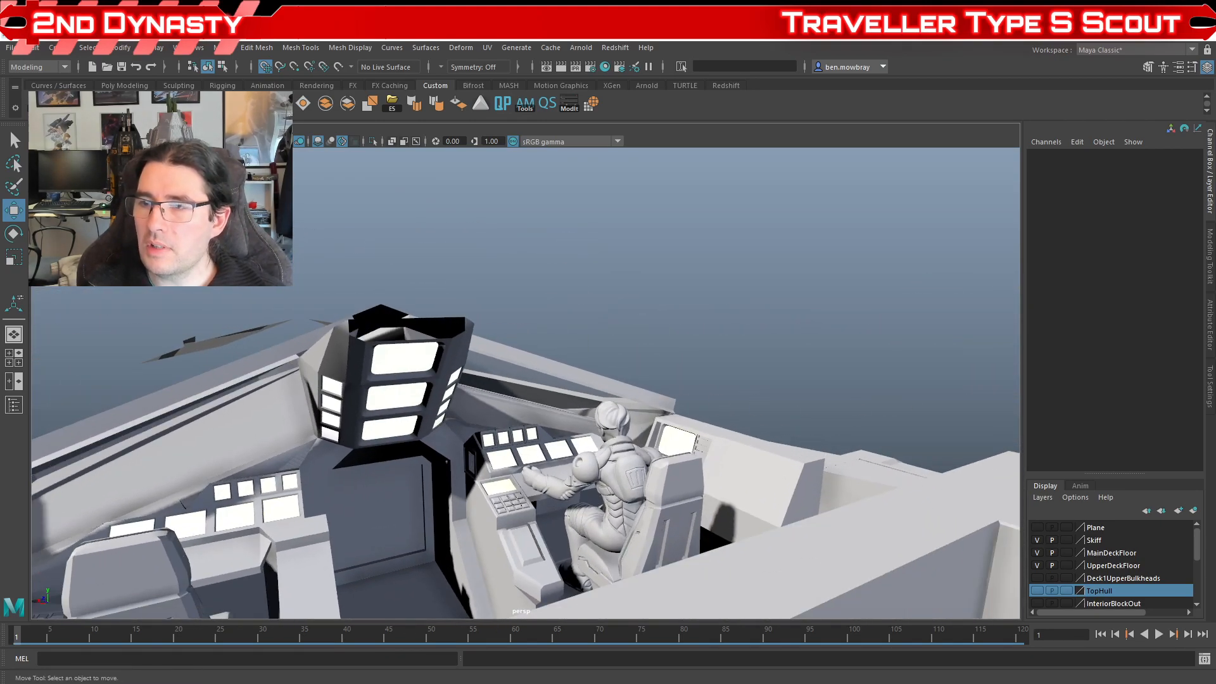
Step: View the cockpit from above and show the DeckPlanMain layer to overlay the main deck plan on the bridge floor
left_click_drag(872, 434, 649, 373, "alt")
scroll(1127, 563, "down", 5)
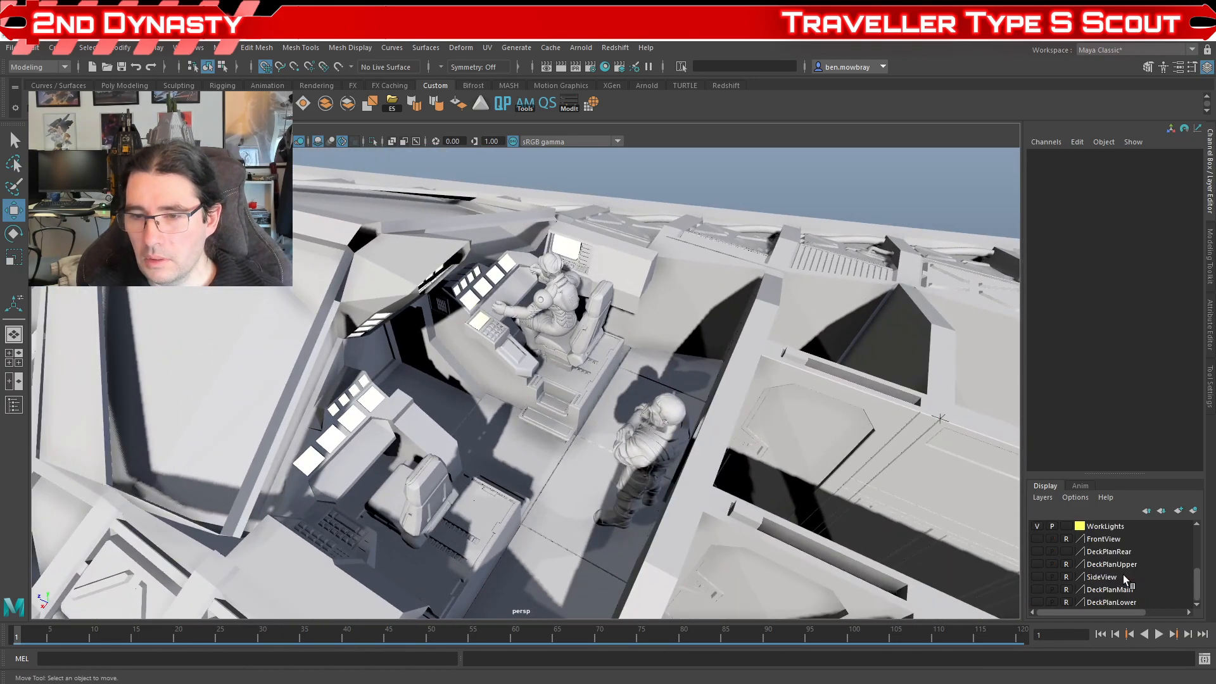
left_click(1037, 590)
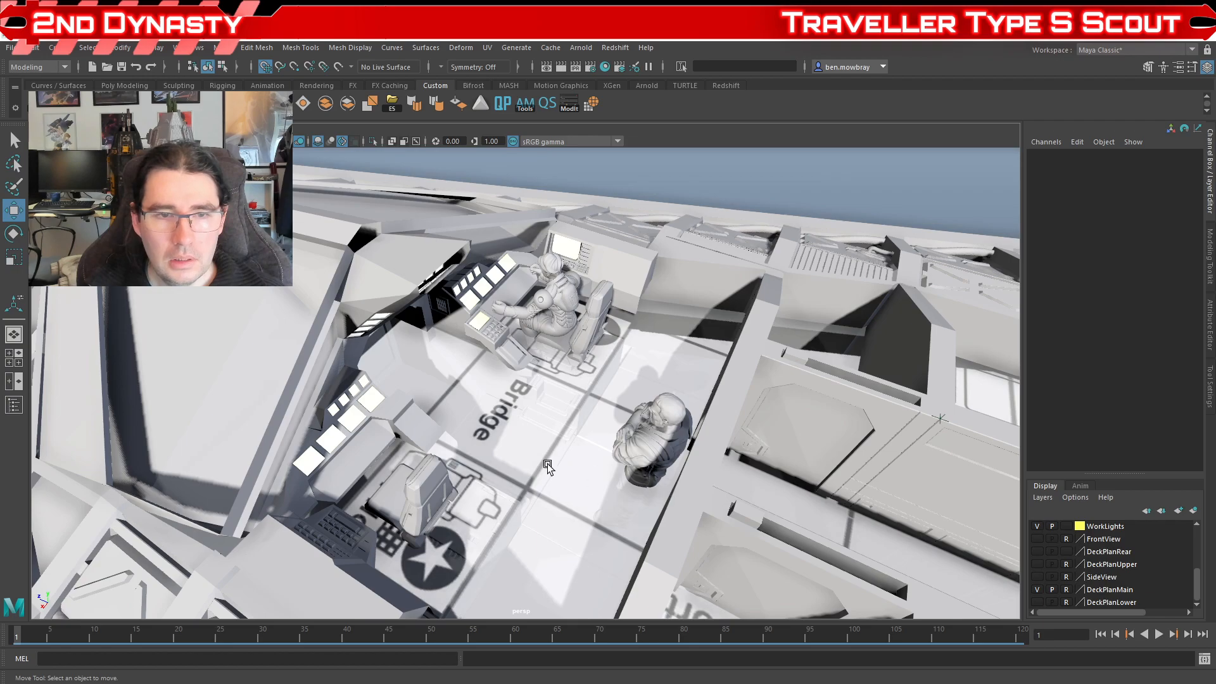
Step: Compare the modelled seats, consoles and standing figure with the seat outlines and Bridge area drawn on the deck plan
left_click_drag(547, 463, 538, 481, "alt")
right_click_drag(538, 481, 525, 518, "alt")
left_click_drag(524, 518, 510, 476, "alt")
scroll(424, 369, "down", 5)
left_click_drag(425, 369, 456, 426, "alt")
left_click_drag(536, 420, 689, 404, "alt")
left_click_drag(626, 420, 565, 373, "alt")
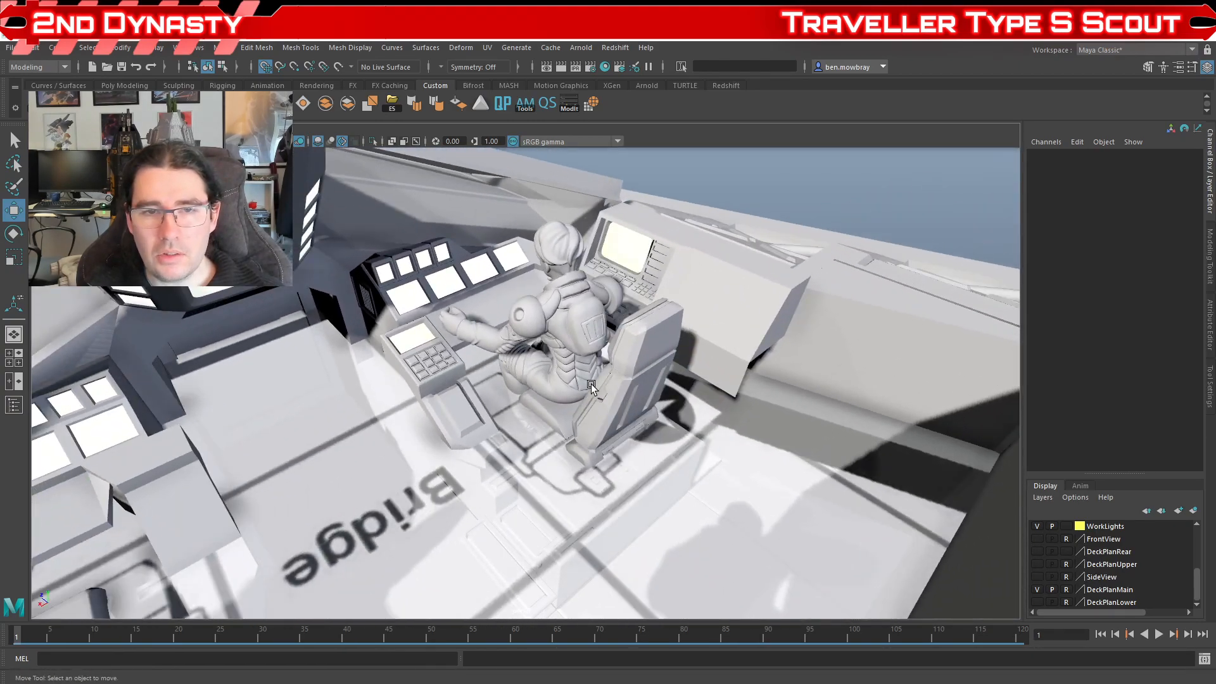
scroll(638, 389, "down", 6)
middle_click_drag(638, 389, 768, 351, "alt")
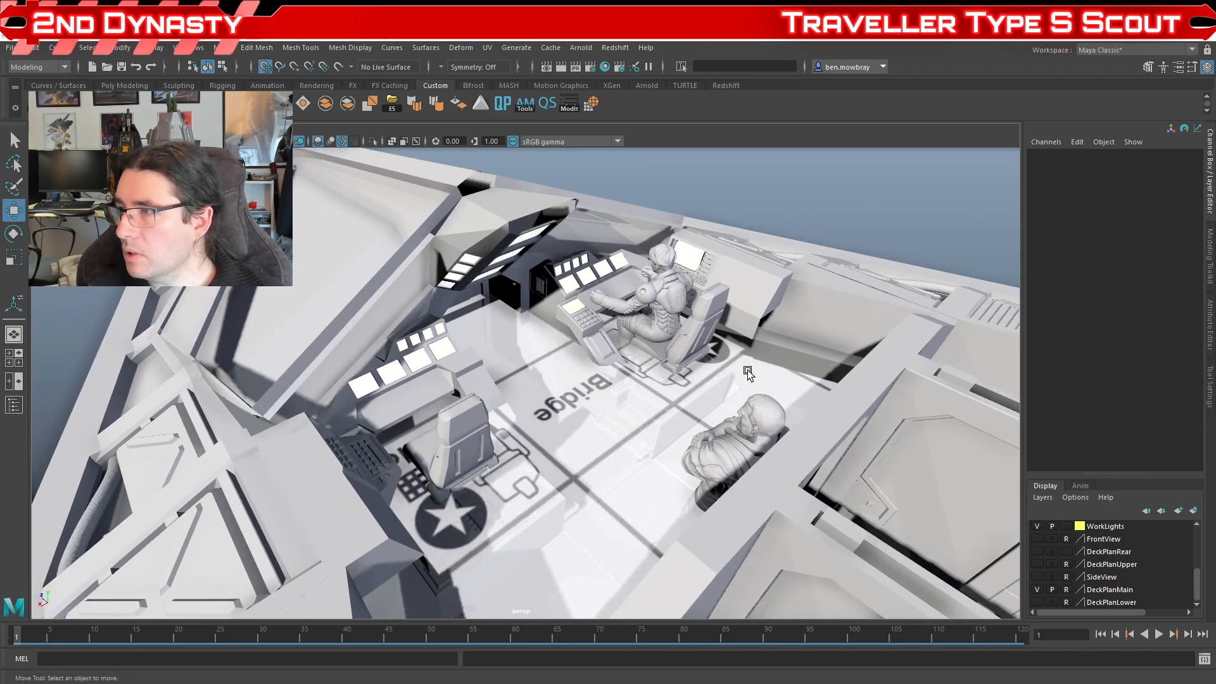
mouse_move(585, 416)
left_mouse_down("alt")
mouse_move(560, 416)
mouse_move(601, 425)
left_mouse_up("alt")
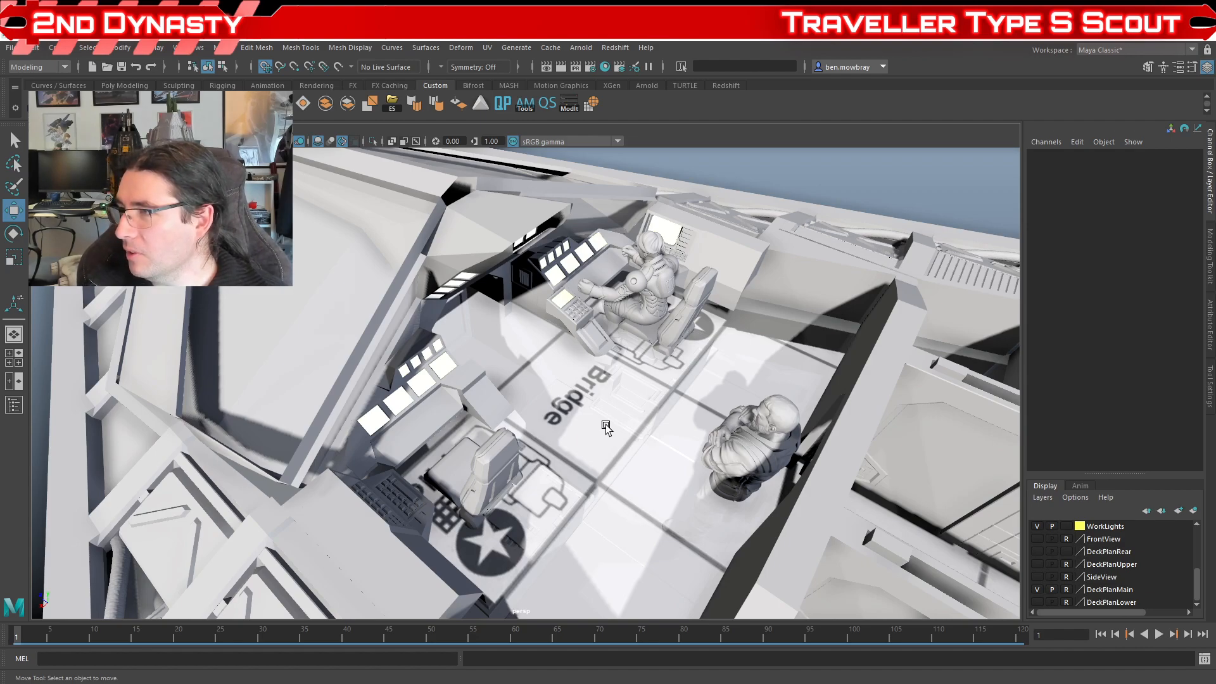
left_click_drag(522, 361, 539, 384, "alt")
scroll(510, 378, "up", 5)
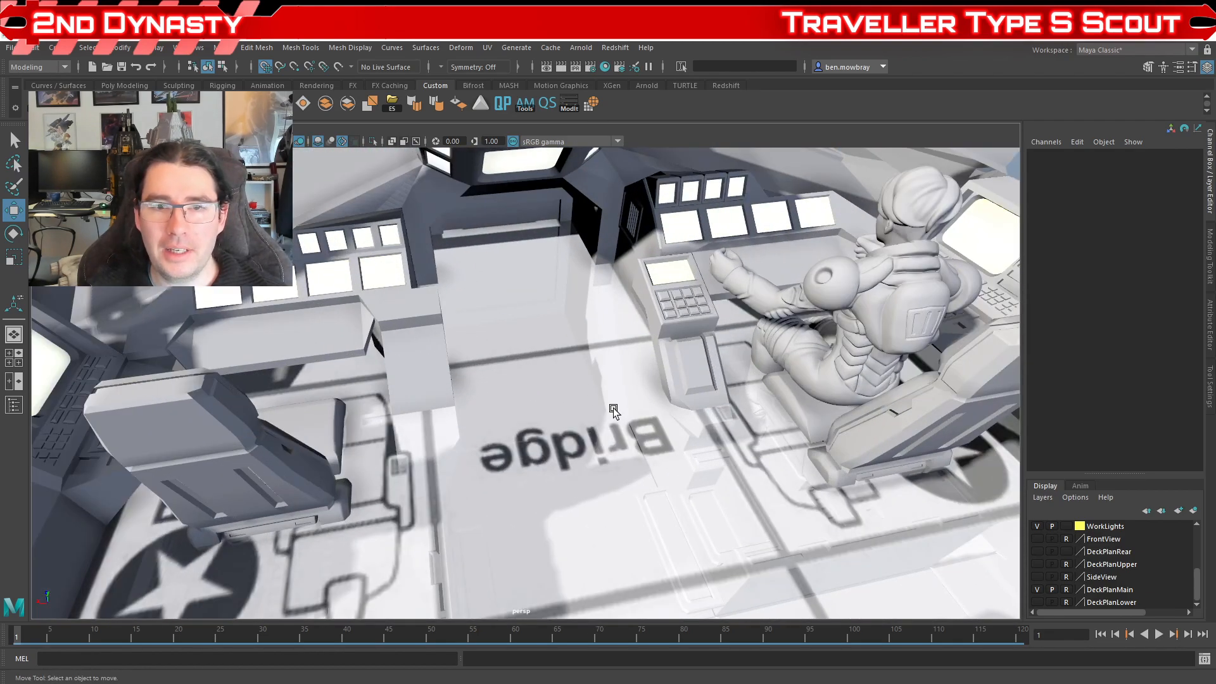
Step: Hide the DeckPlanMain layer and inspect the walkway floor between the two crew stations up to the front hatch
left_click(1036, 589)
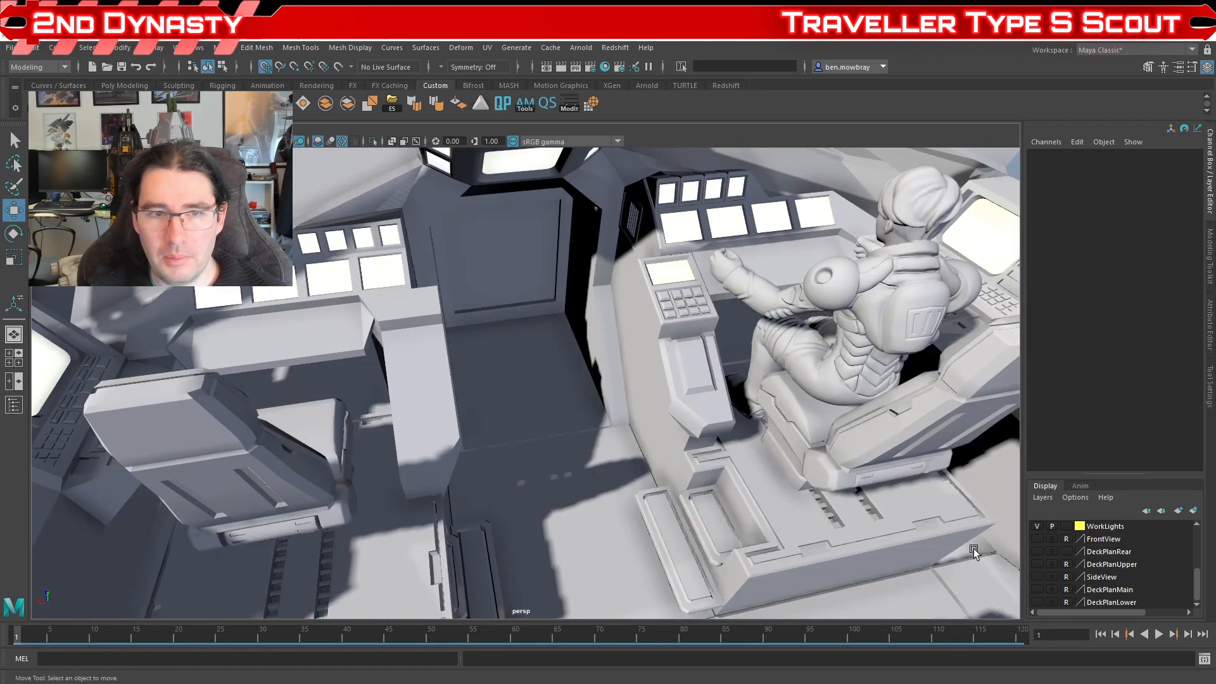
left_click_drag(551, 405, 588, 390, "alt")
scroll(595, 319, "up", 5)
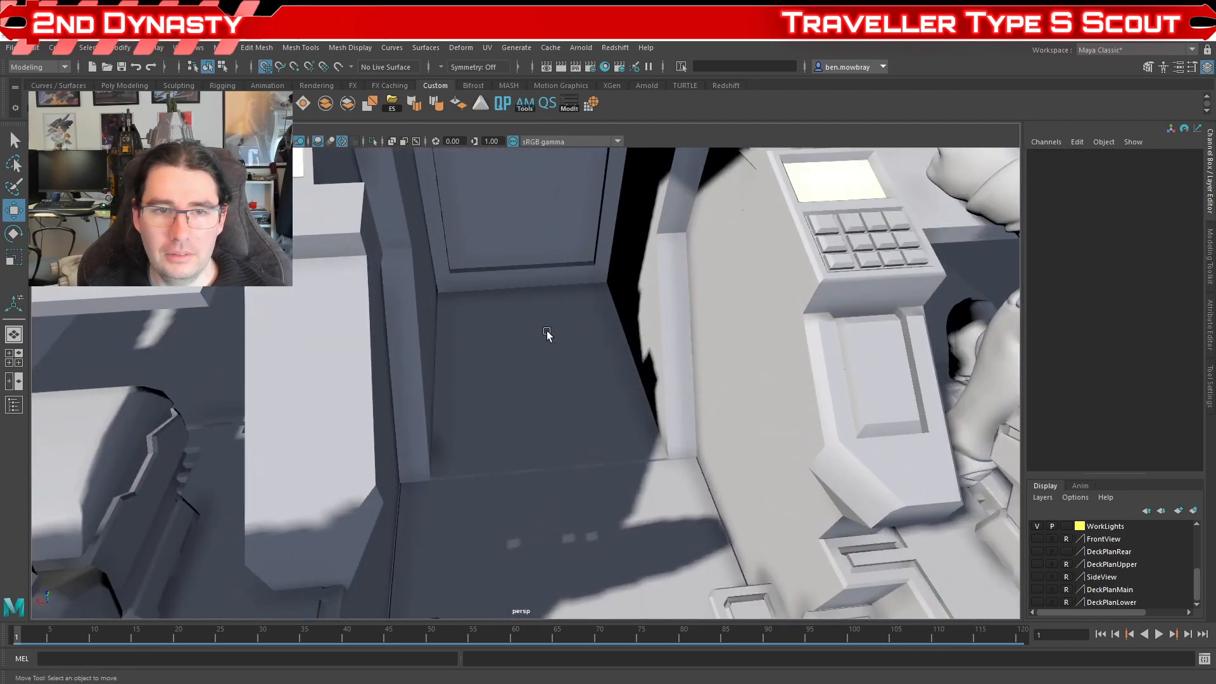
scroll(544, 348, "down", 6)
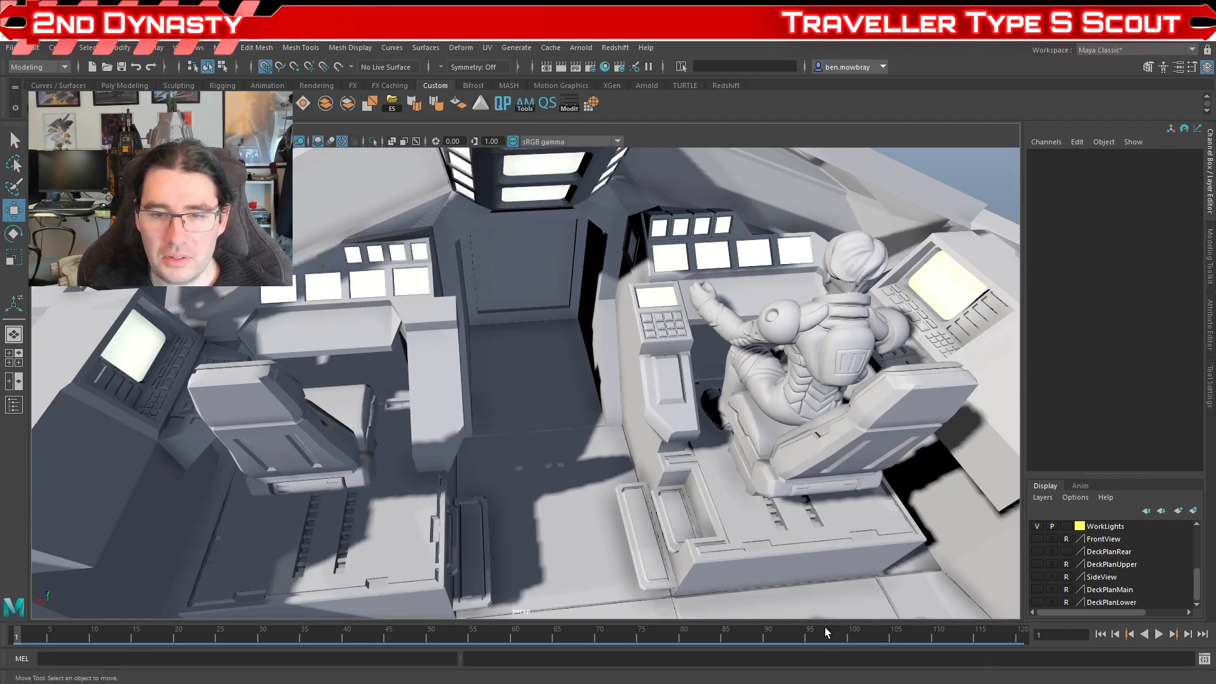
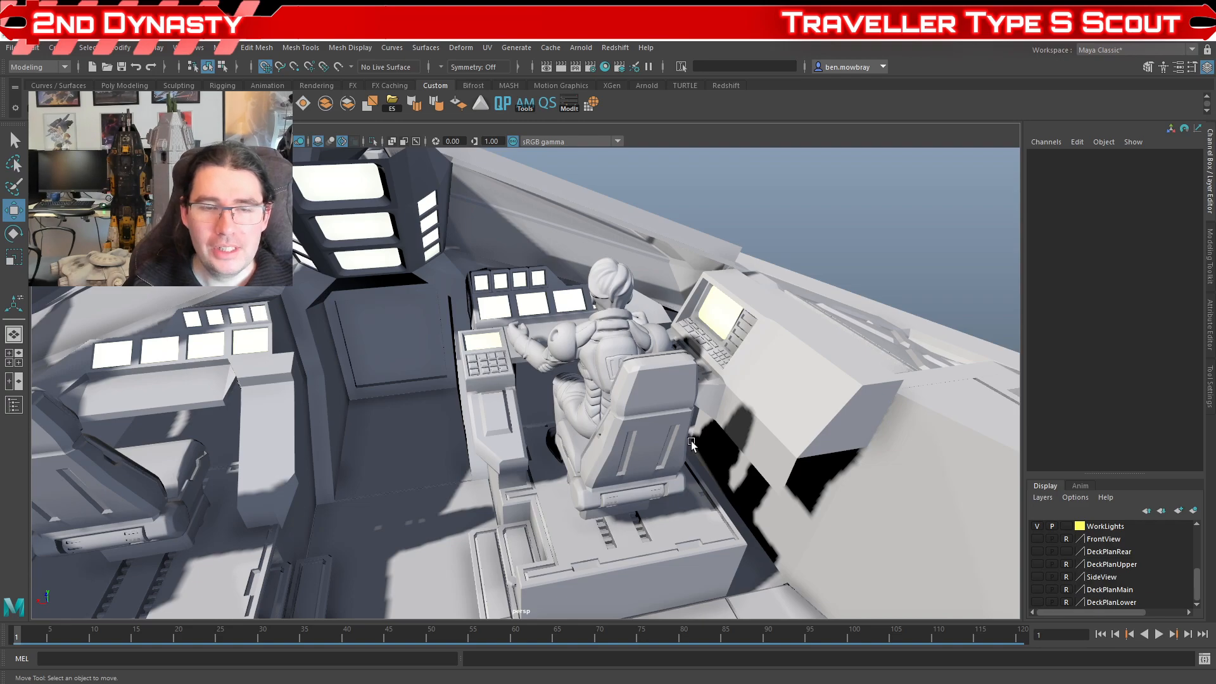
Step: Examine the front hatch, the walkway leading to it and the surrounding consoles and overhead screens from several angles
left_click_drag(690, 440, 679, 464, "alt")
right_click_drag(678, 464, 633, 476, "alt")
left_click_drag(634, 476, 596, 465, "alt")
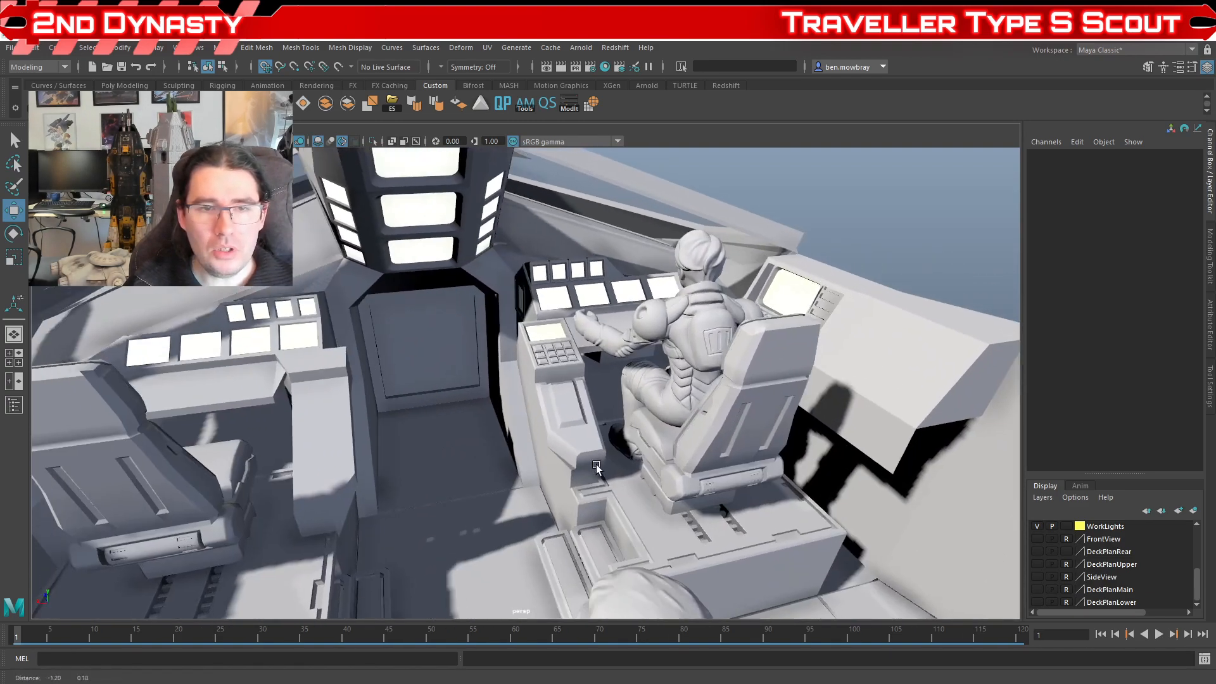
right_click_drag(596, 465, 478, 382, "alt")
scroll(454, 488, "down", 5)
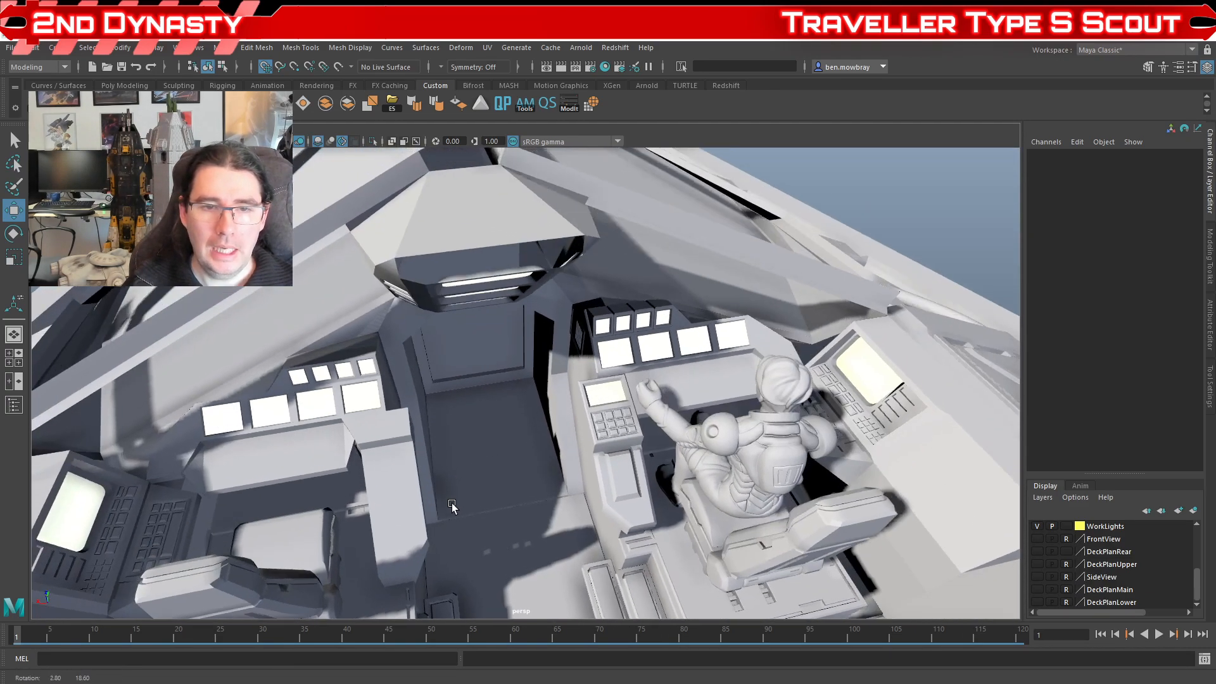
left_click_drag(454, 507, 521, 475, "alt")
scroll(481, 411, "up", 4)
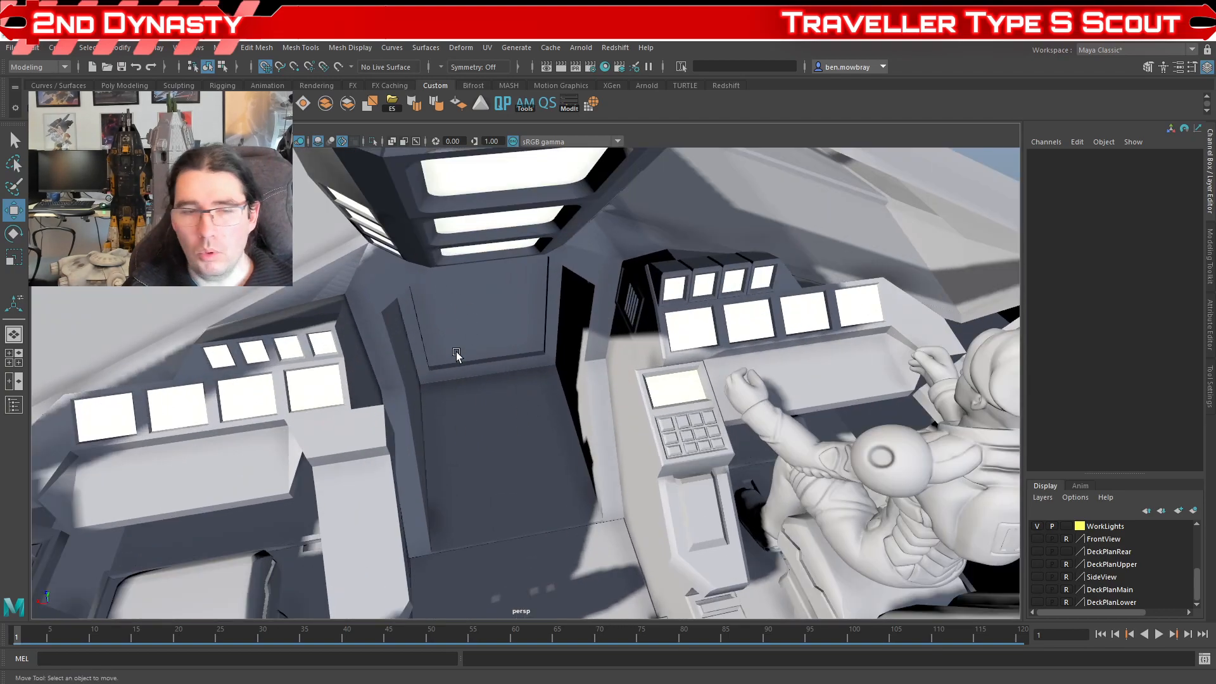
scroll(469, 379, "down", 6)
left_click_drag(473, 393, 545, 448, "alt")
scroll(476, 445, "up", 5)
left_click_drag(678, 459, 560, 486, "alt")
scroll(467, 425, "down", 5)
left_click_drag(521, 394, 435, 335, "alt")
left_click_drag(508, 405, 590, 426, "alt")
scroll(548, 449, "down", 5)
Step: Select the bulkhead with the hatch opening at the front of the cockpit and isolate it
left_click(516, 379)
left_click_drag(516, 378, 670, 485, "alt")
key("ctrl+1")
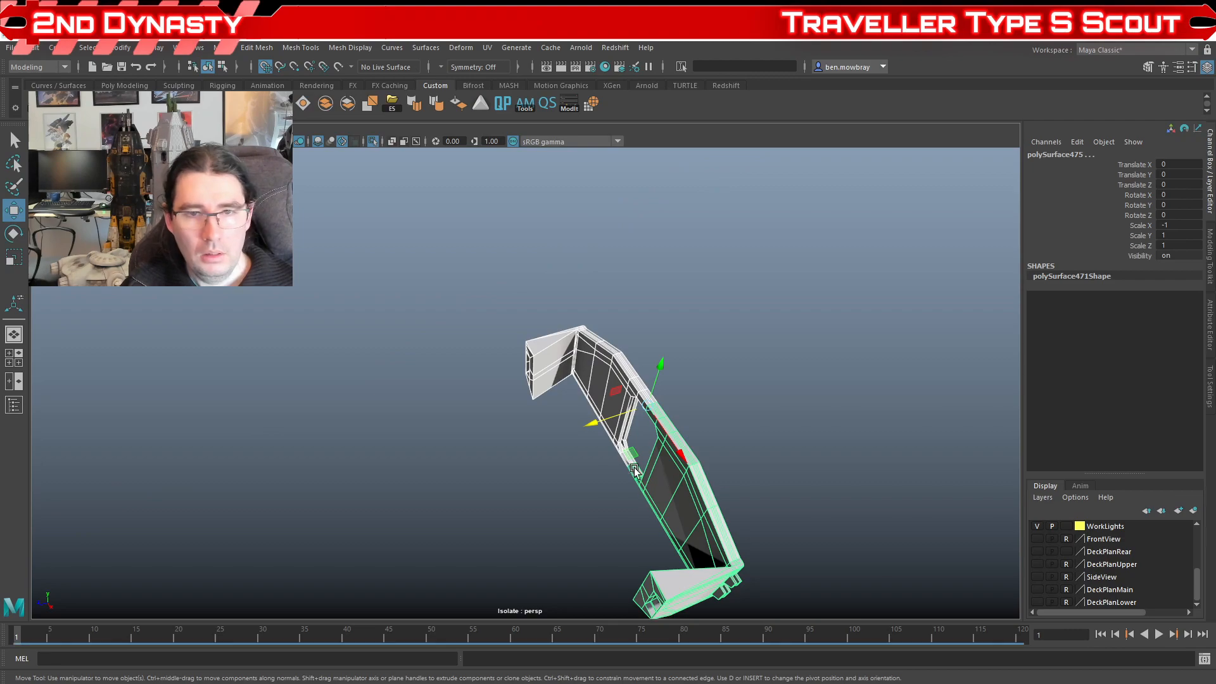
Step: Clear the selection, inspect the isolated bulkhead and its hatch opening from both sides, and bring back the full ship
scroll(543, 467, "up", 5)
left_click_drag(543, 467, 650, 458, "alt")
left_click(654, 465)
scroll(648, 453, "down", 5)
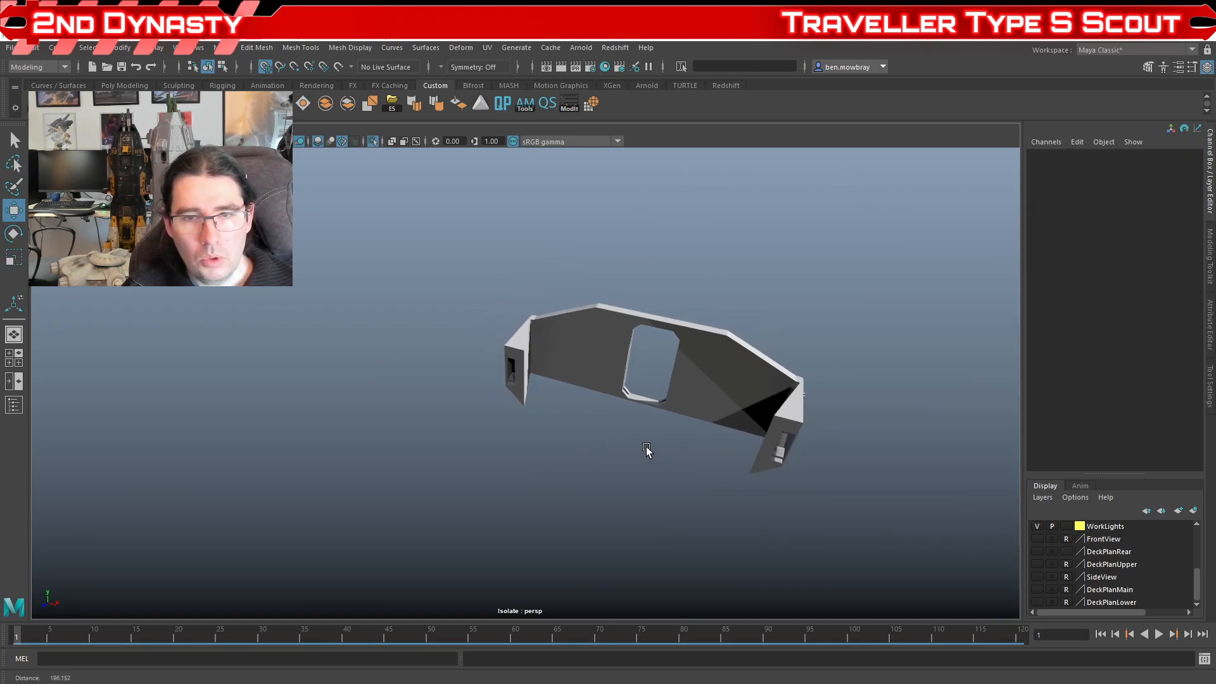
scroll(657, 441, "up", 3)
scroll(889, 420, "down", 3)
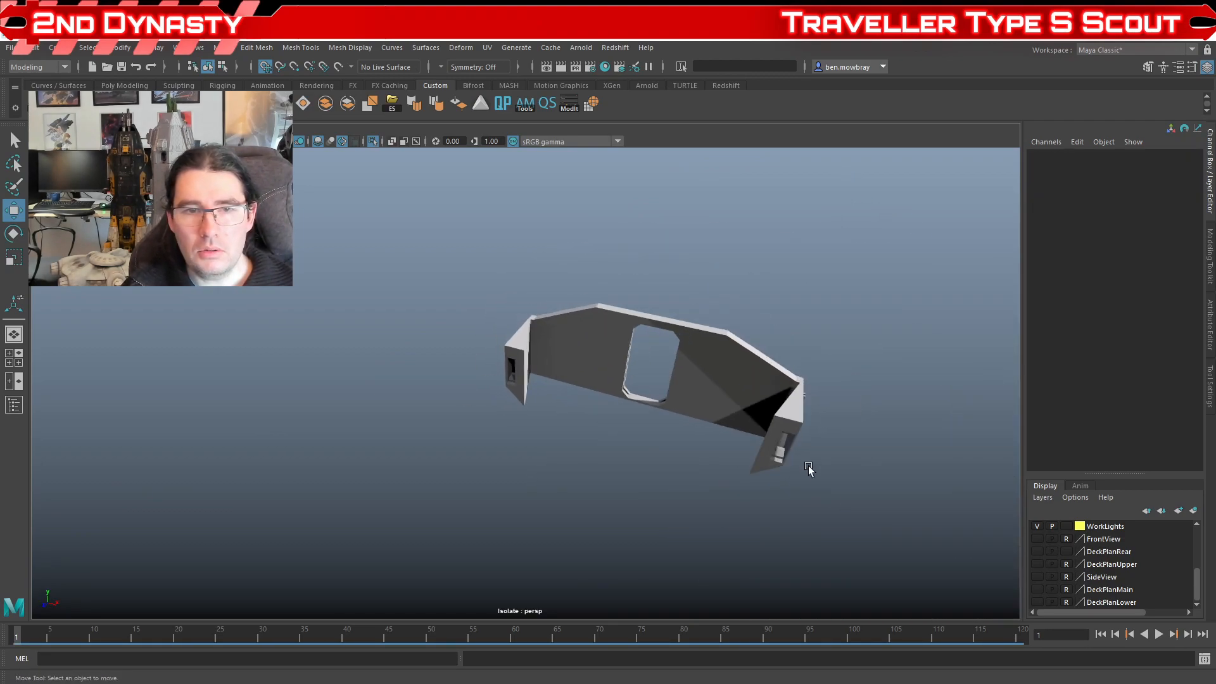
left_click_drag(808, 467, 618, 452, "alt")
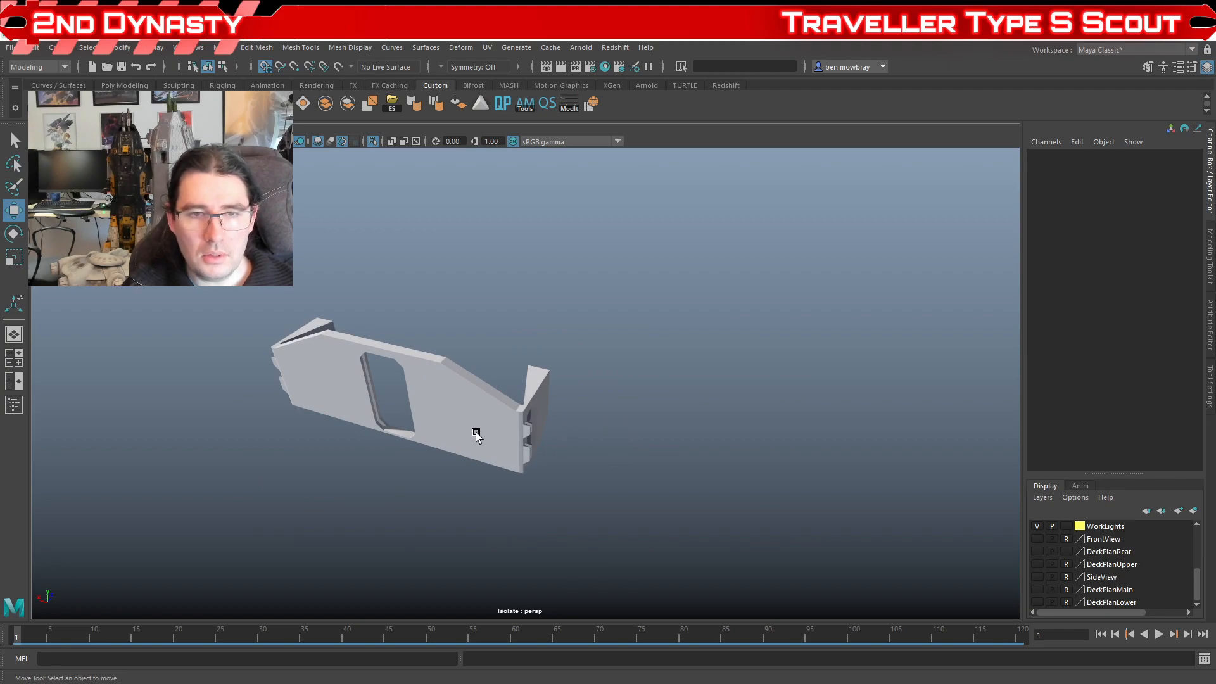
left_click_drag(475, 435, 580, 429, "alt")
key("ctrl+1")
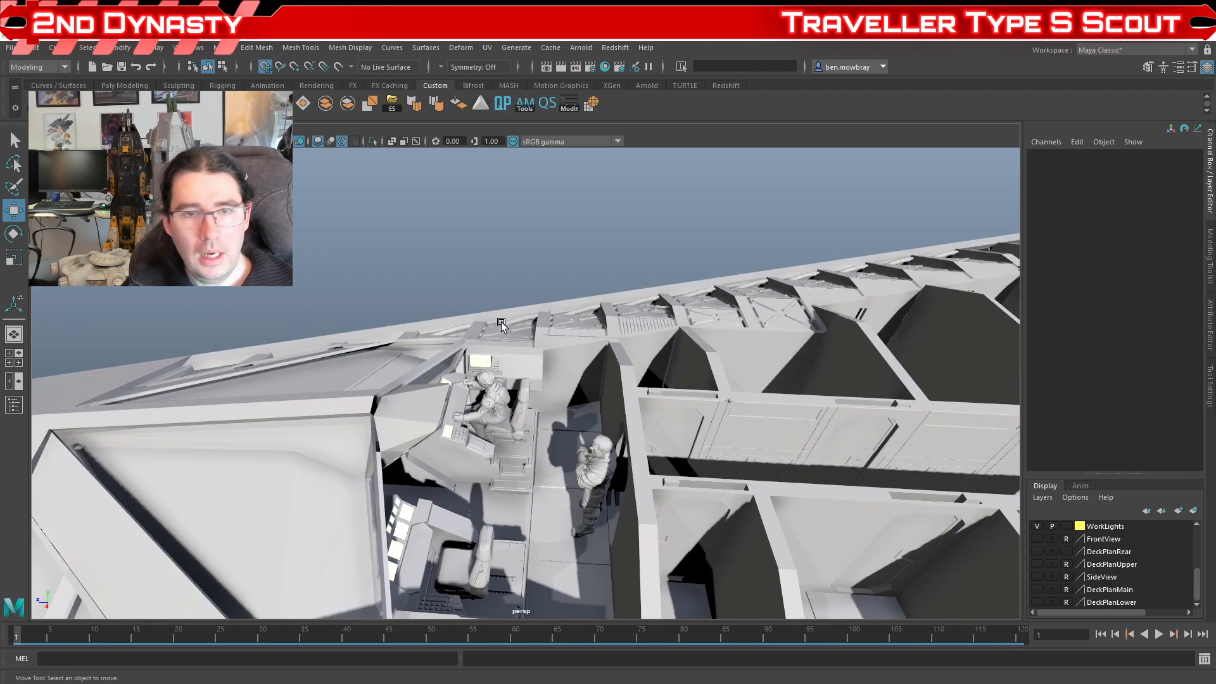
Step: Select the outer hull panel sections behind the cockpit and view them together with the cabins and corridor alongside
left_click(501, 324)
left_click(591, 322)
left_click_drag(591, 321, 541, 359, "alt")
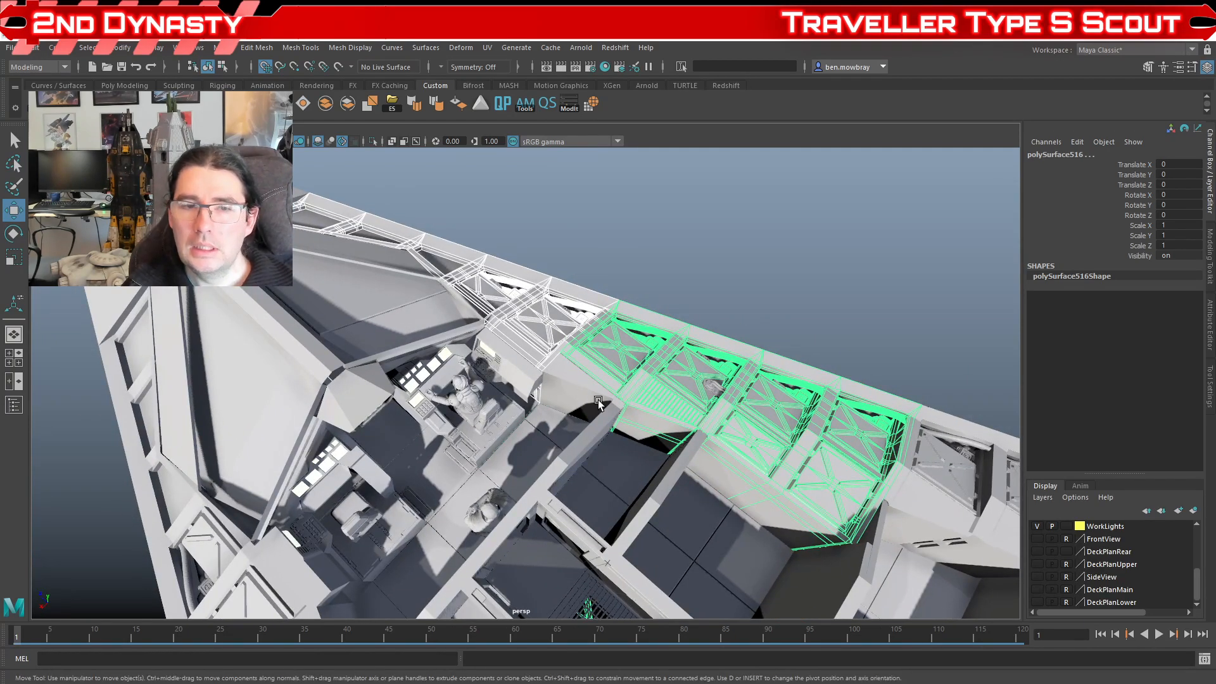
scroll(545, 519, "down", 4)
middle_click_drag(544, 519, 529, 448, "alt")
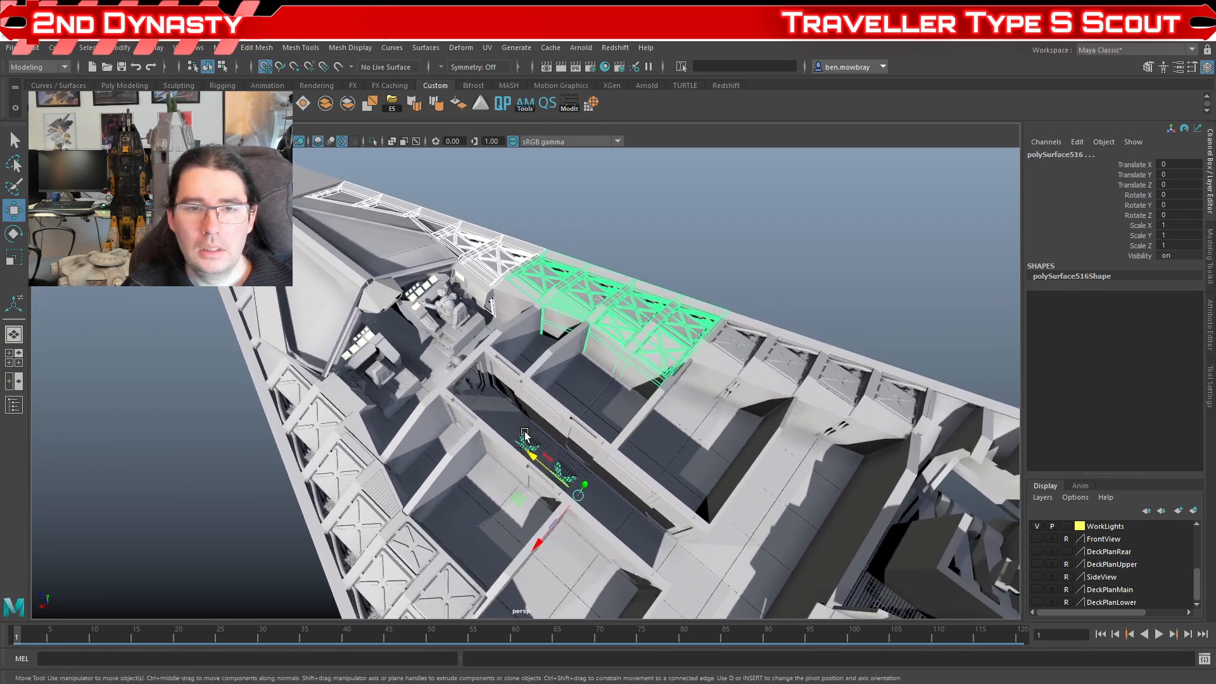
left_click_drag(529, 447, 576, 440, "alt")
scroll(583, 336, "up", 5)
Step: Try sliding the first corridor door along its wall pocket and undo the move
left_click(583, 336)
left_click_drag(607, 399, 513, 448, "alt")
left_click(503, 404)
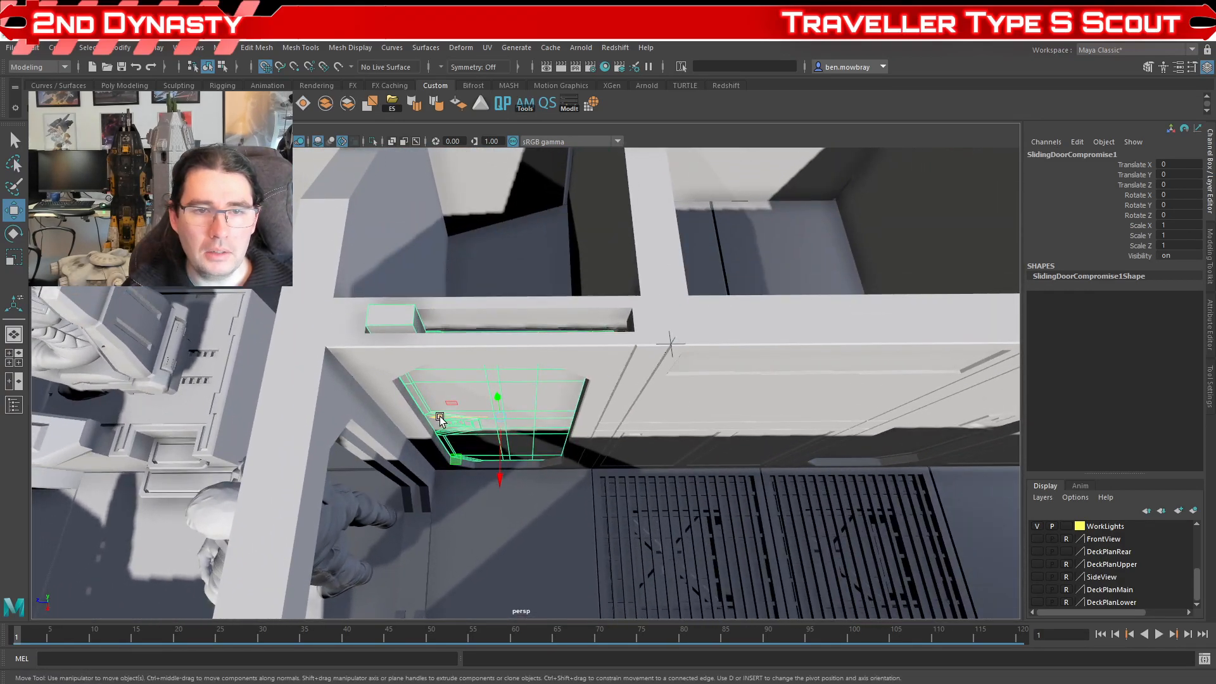
left_click_drag(440, 418, 603, 435)
key("ctrl+z")
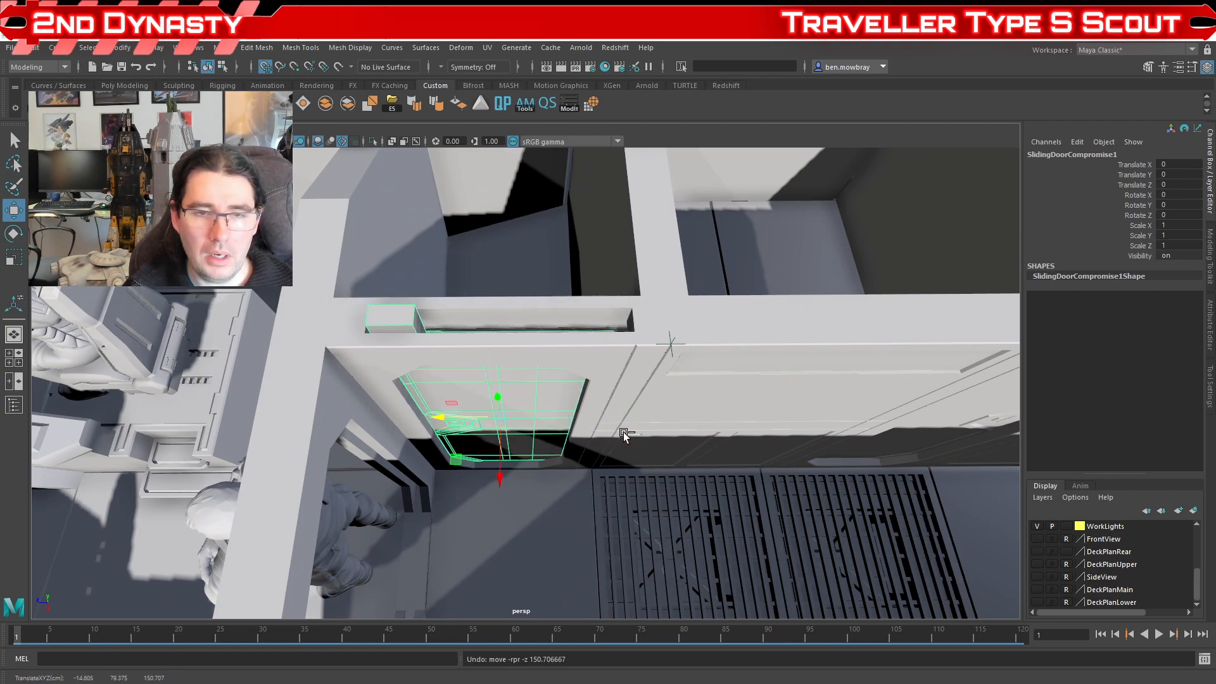
Step: Examine the cabins along the corridor, including their partition walls, floors and sliding door pockets, selecting a cabin bulkhead
scroll(627, 433, "down", 5)
middle_click_drag(701, 440, 350, 432, "alt")
left_click_drag(475, 436, 573, 369, "alt")
left_click(545, 363)
scroll(562, 334, "down", 5)
middle_click_drag(473, 387, 620, 437, "alt")
scroll(620, 437, "up", 5)
left_click_drag(620, 437, 570, 334, "alt")
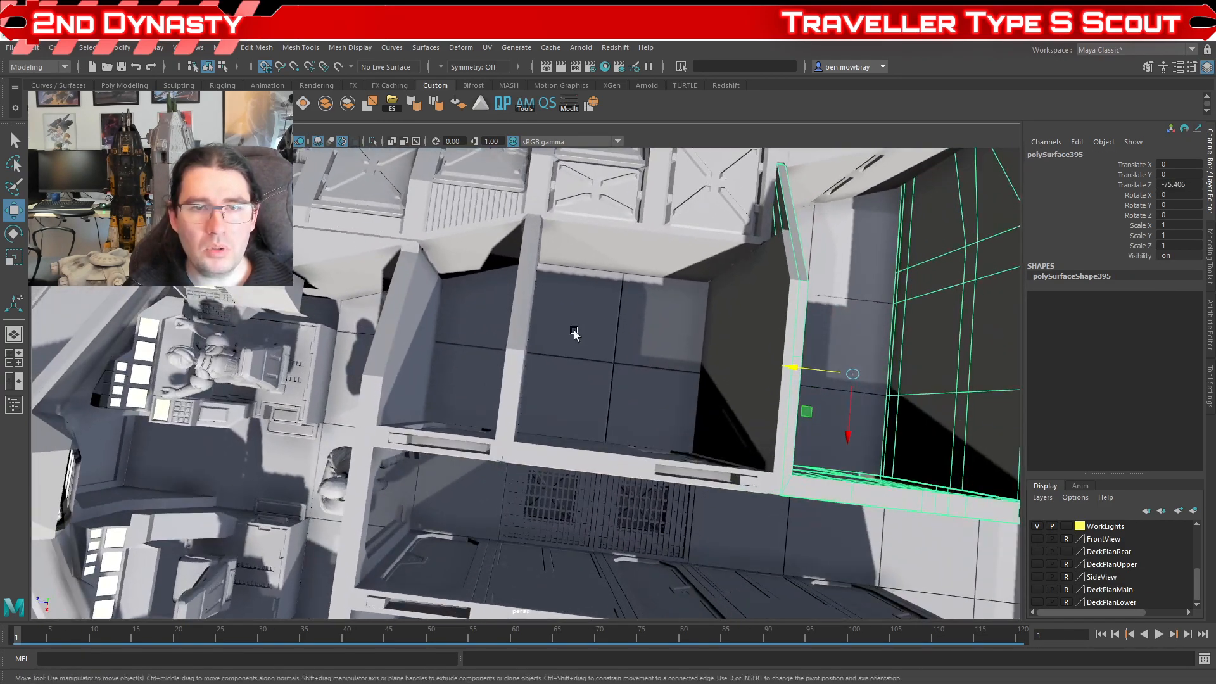
scroll(570, 412, "up", 5)
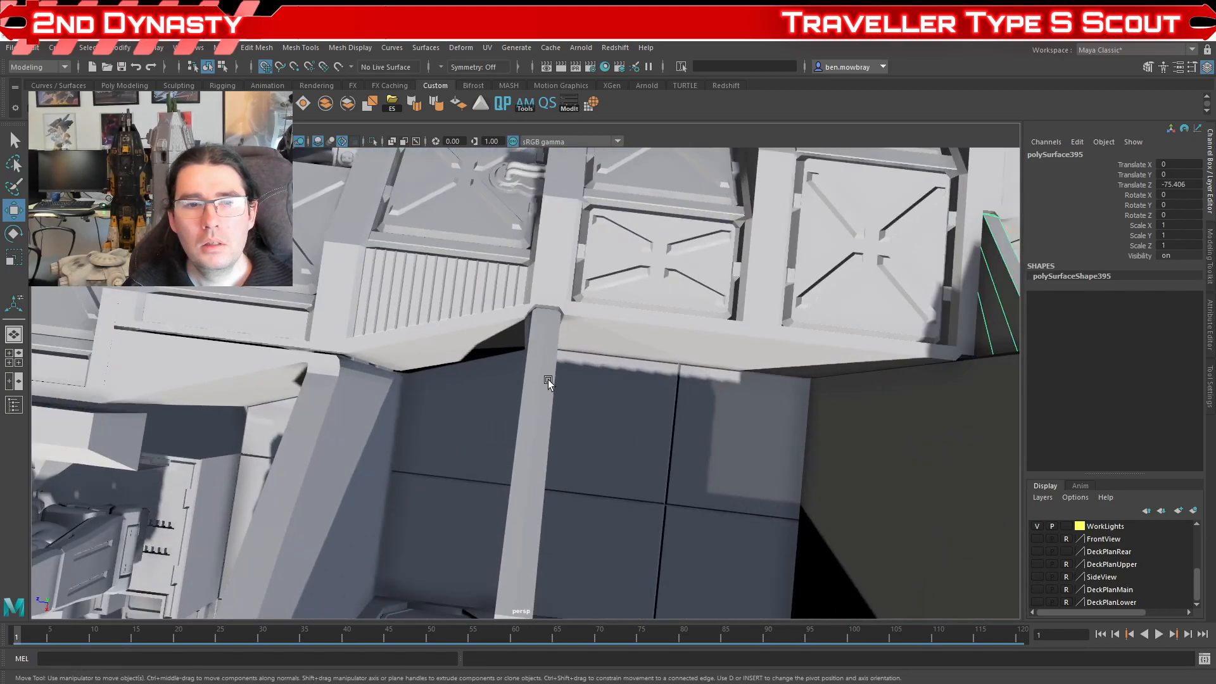
scroll(539, 378, "down", 5)
left_click_drag(539, 379, 599, 388, "alt")
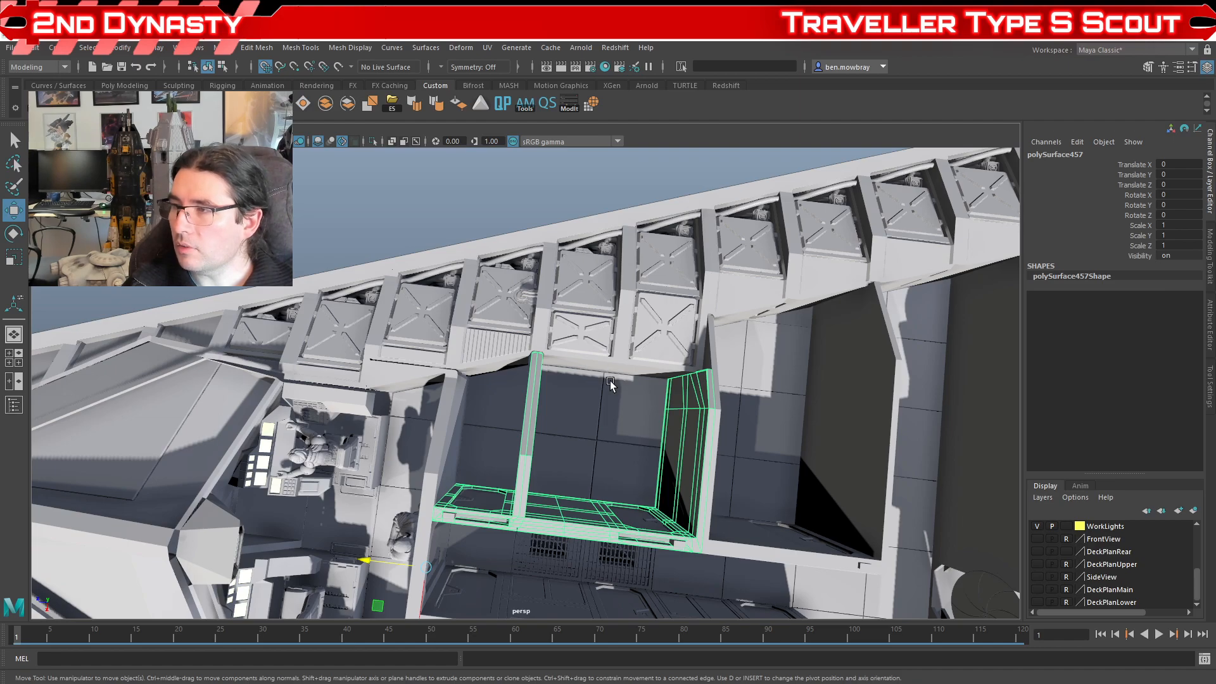
Step: Select the occupied crew station and examine its side console with the screen and keyboard
left_click(447, 236)
left_click_drag(446, 236, 531, 424, "alt")
left_click(550, 436)
left_click(678, 214)
left_click_drag(633, 336, 620, 344, "alt")
right_click_drag(620, 344, 537, 356, "alt")
left_click(535, 328)
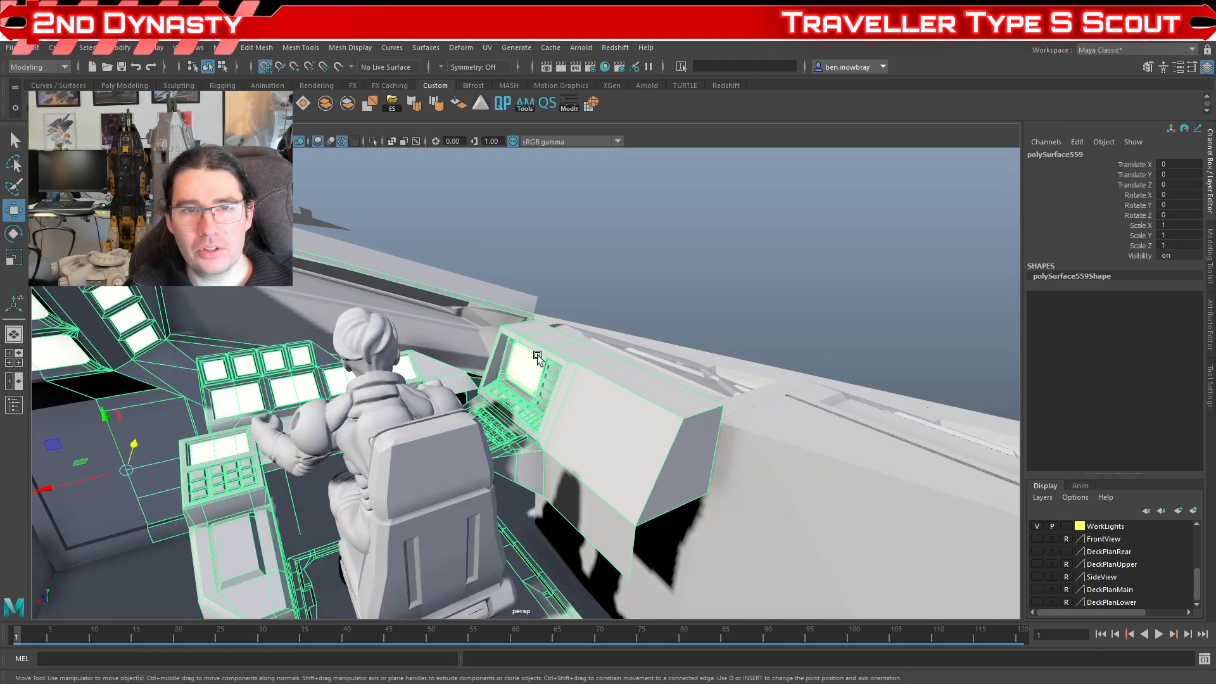
Step: Examine the crew station's front screens and keypads from behind the seated figure and glance at the reference artwork folder
left_click(598, 282)
right_click_drag(598, 282, 570, 373, "alt")
left_click_drag(570, 373, 491, 443, "alt")
left_click(442, 362)
left_click_drag(442, 362, 452, 373, "alt")
right_click_drag(453, 374, 544, 415, "alt")
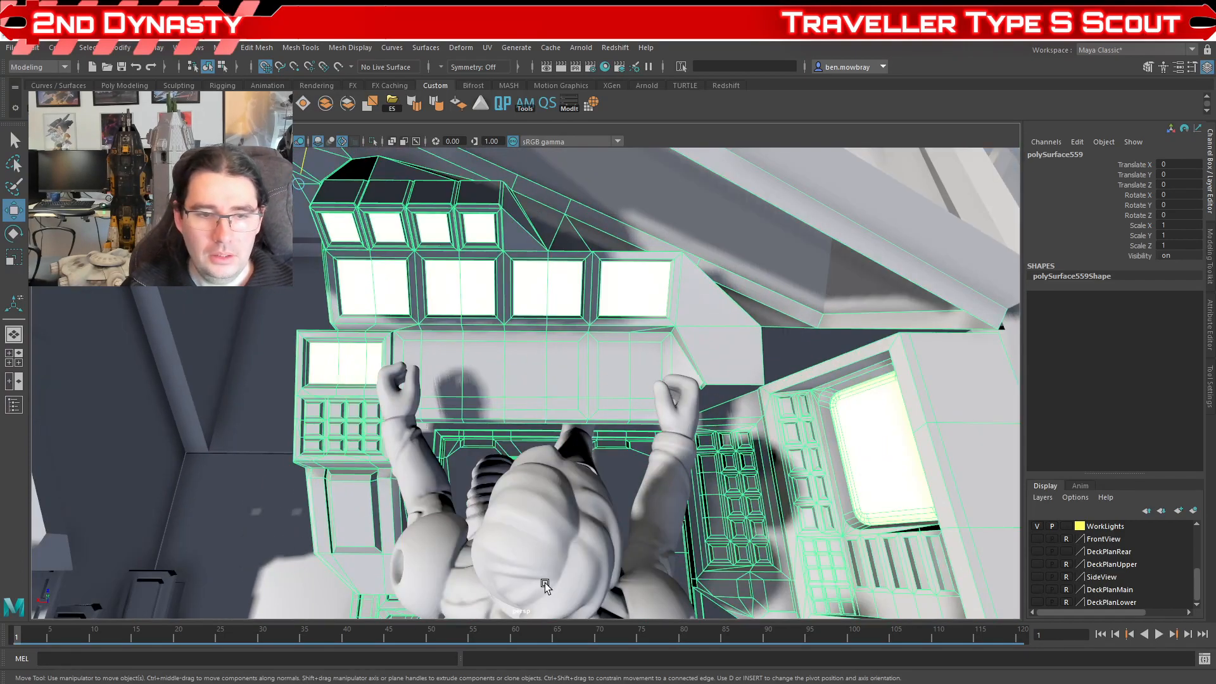
key("alt+Tab")
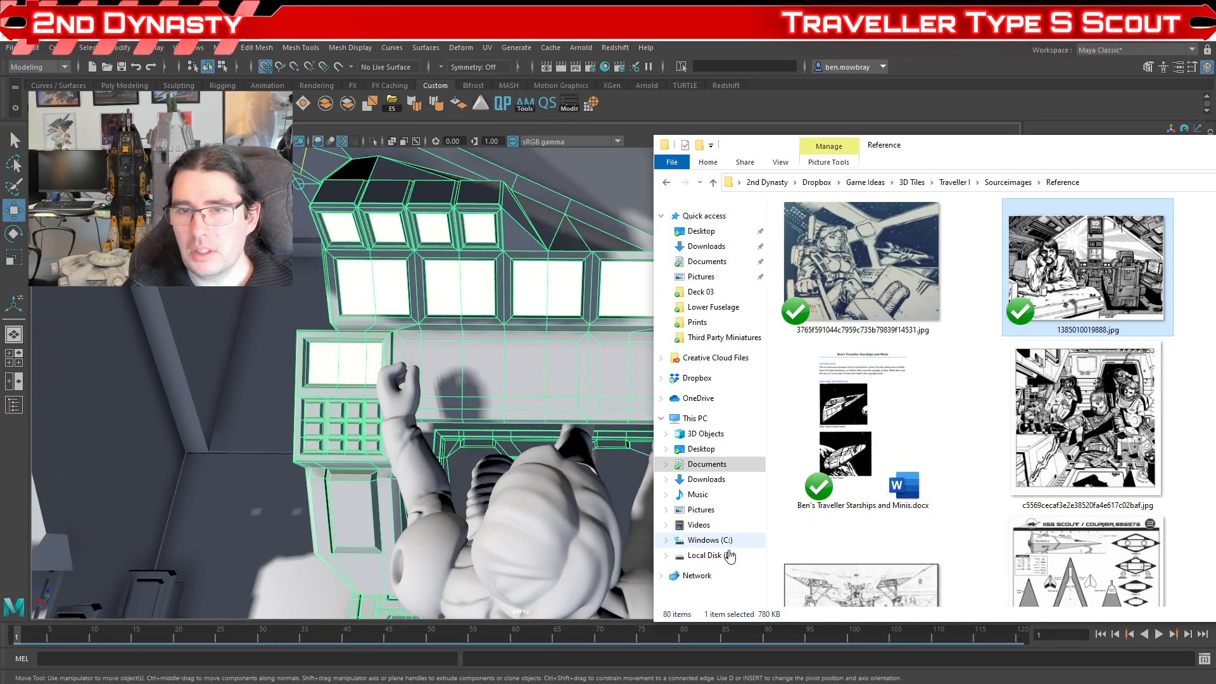
key("alt+Tab")
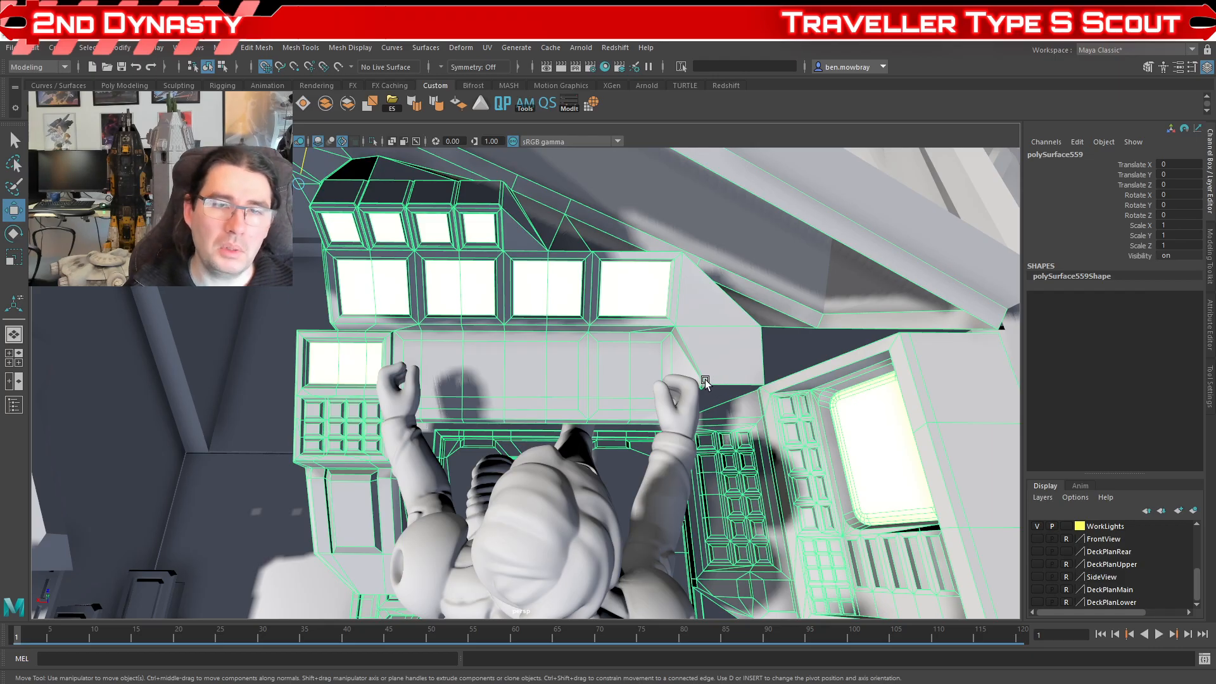
Step: Inspect the occupied crew station from above, behind and the side, covering its consoles, seat and platform
left_click_drag(705, 382, 651, 362, "alt")
right_click_drag(617, 381, 675, 393, "alt")
left_click_drag(674, 393, 732, 388, "alt")
middle_click_drag(732, 389, 709, 423, "alt")
right_click_drag(709, 423, 640, 433, "alt")
mouse_move(639, 433)
left_mouse_down("alt")
mouse_move(655, 422)
mouse_move(624, 431)
left_mouse_up("alt")
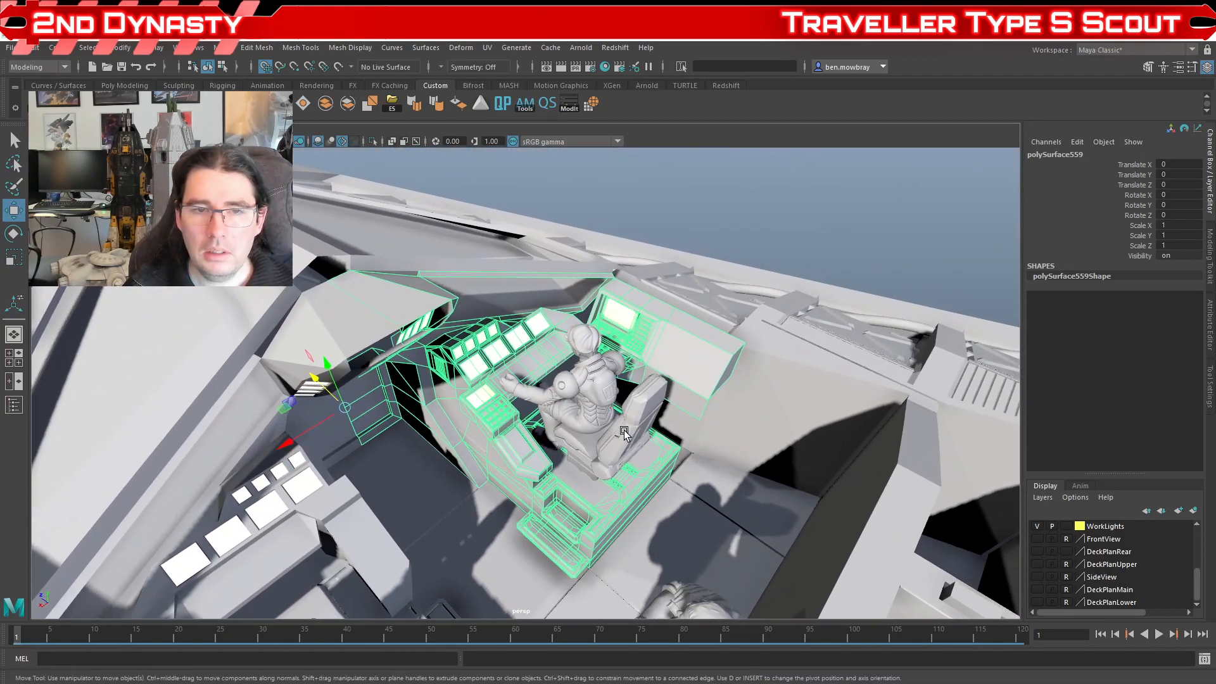
scroll(624, 431, "up", 5)
mouse_move(511, 424)
left_mouse_down("alt")
mouse_move(491, 440)
mouse_move(491, 422)
left_mouse_up("alt")
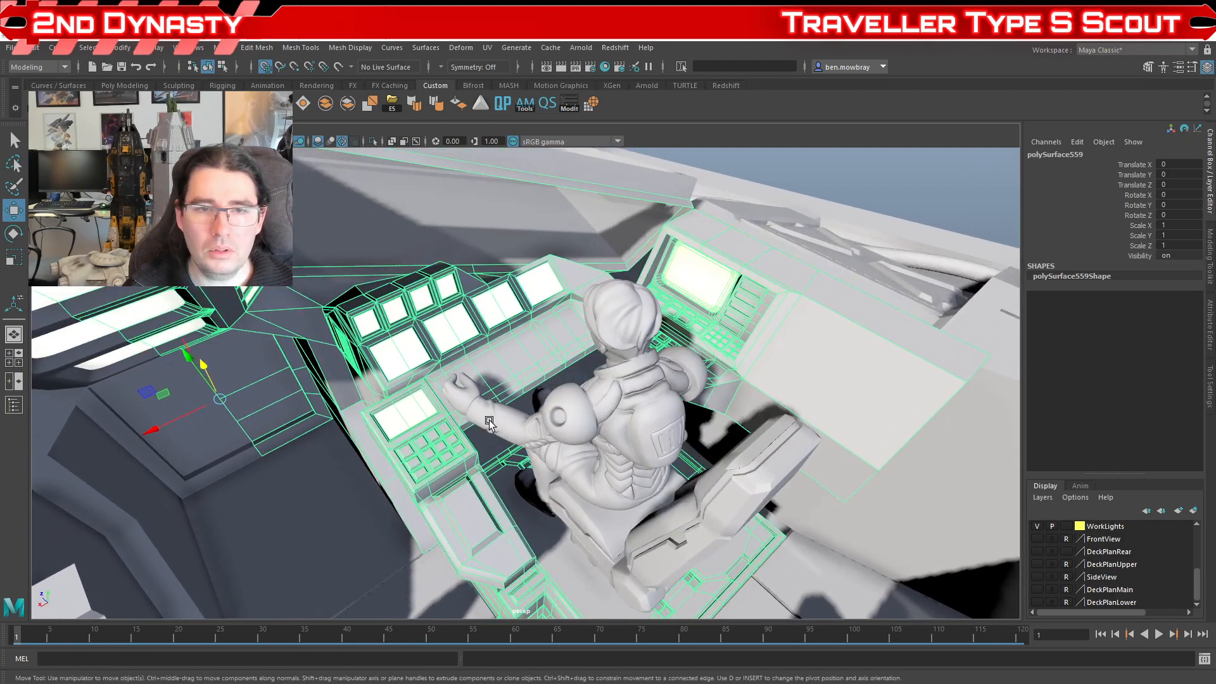
scroll(602, 438, "down", 5)
left_click_drag(602, 438, 607, 408, "alt")
scroll(645, 410, "up", 5)
scroll(646, 437, "down", 5)
middle_click_drag(607, 408, 556, 416, "alt")
scroll(557, 416, "up", 4)
mouse_move(556, 416)
left_mouse_down("alt")
mouse_move(563, 401)
mouse_move(524, 407)
mouse_move(594, 396)
mouse_move(573, 385)
mouse_move(477, 412)
mouse_move(618, 423)
mouse_move(592, 440)
mouse_move(545, 417)
mouse_move(583, 400)
mouse_move(553, 416)
mouse_move(470, 303)
mouse_move(533, 373)
mouse_move(535, 307)
left_mouse_up("alt")
scroll(545, 337, "down", 10)
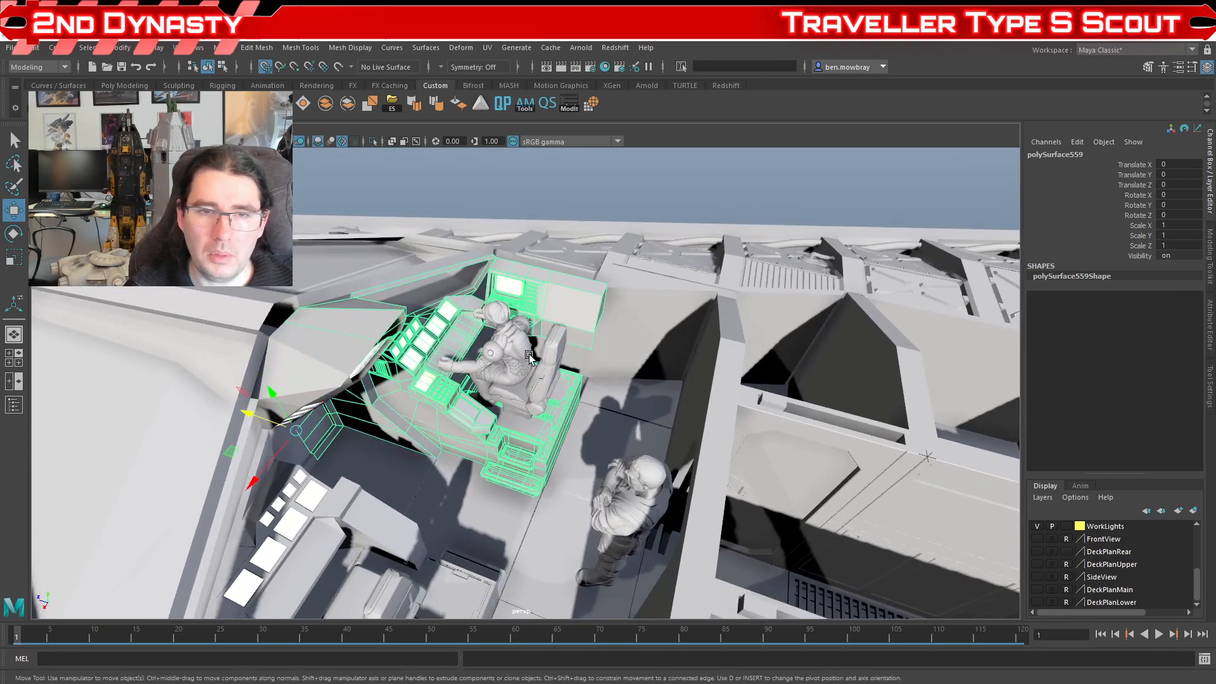
Step: Clear the selection and examine the standing figure's walkway space behind the seats and the corridor beyond the cockpit door
scroll(592, 250, "down", 4)
left_click(591, 249)
middle_click_drag(575, 324, 583, 317, "alt")
scroll(557, 328, "up", 5)
left_click_drag(535, 329, 611, 372, "alt")
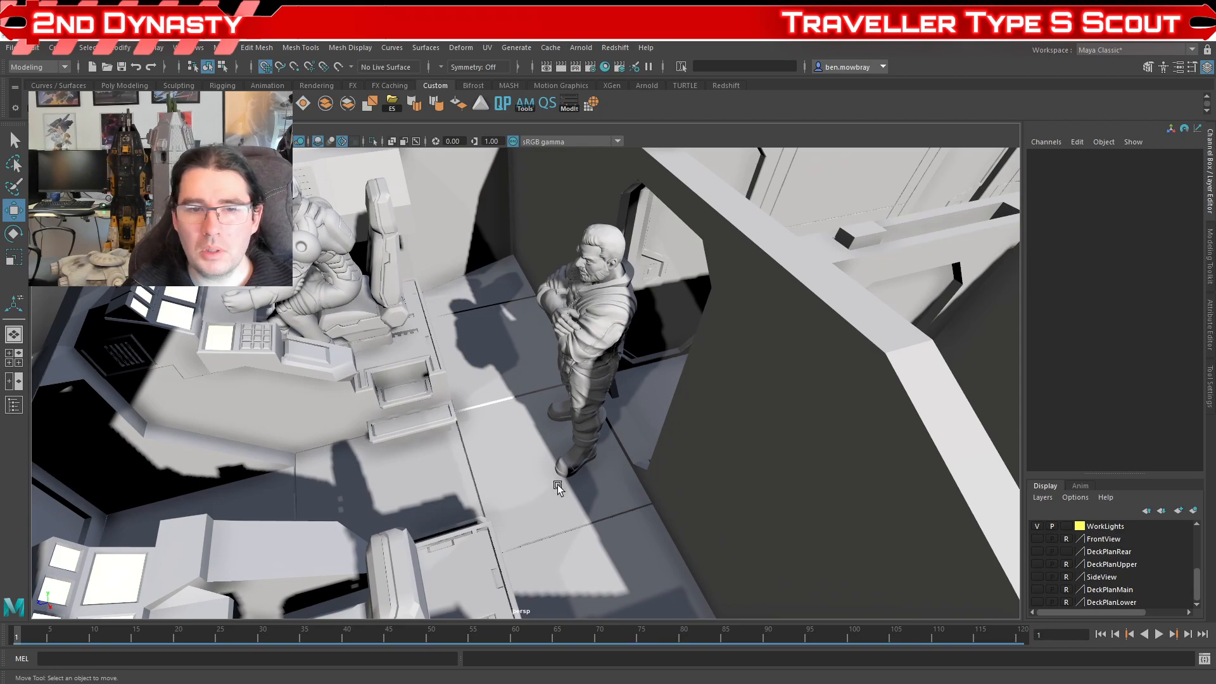
left_click_drag(478, 443, 508, 436, "alt")
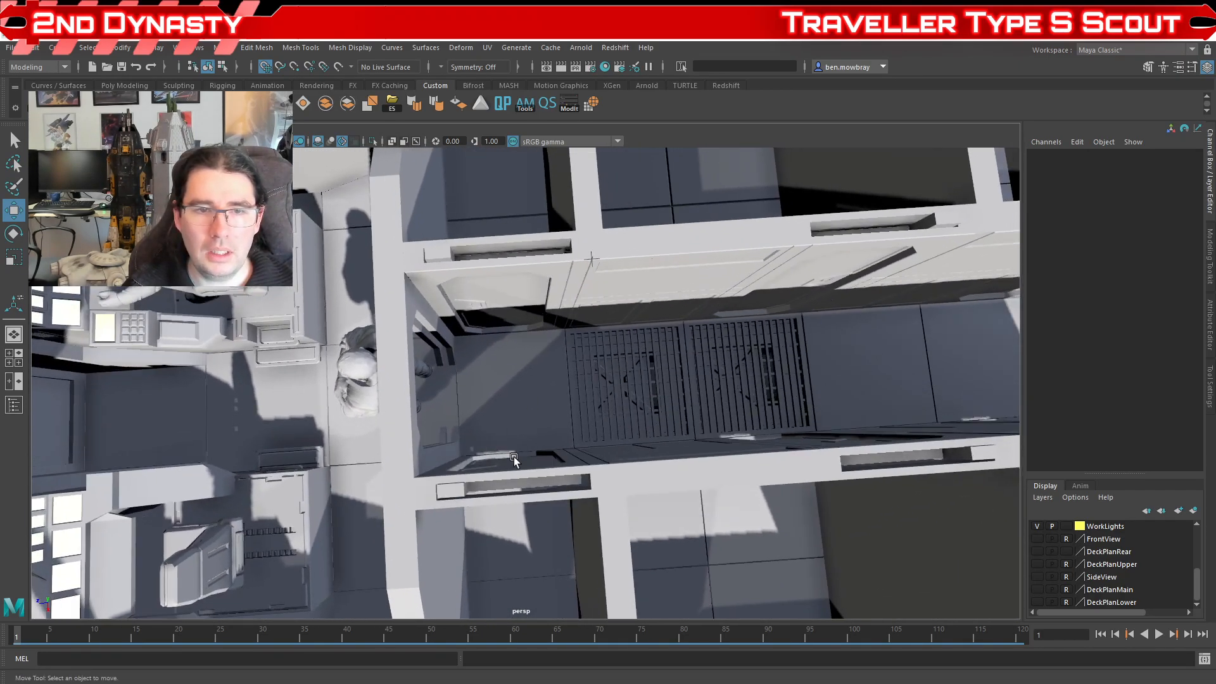
right_click_drag(465, 411, 421, 406, "alt")
middle_click_drag(421, 405, 569, 405, "alt")
right_click_drag(506, 408, 548, 410, "alt")
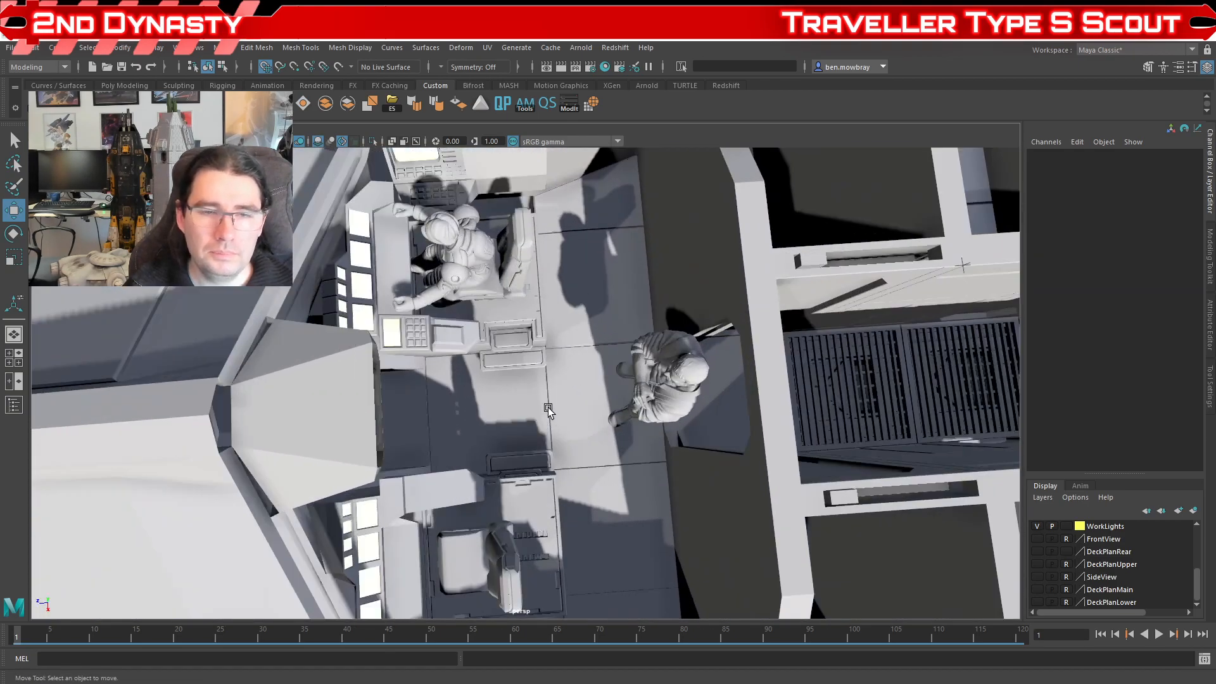
Step: Examine the steps and seat rails on the two crew station platforms beside the central walkway
left_click_drag(548, 410, 484, 321, "alt")
middle_click_drag(484, 320, 430, 431, "alt")
right_click_drag(430, 430, 479, 426, "alt")
left_click_drag(479, 425, 558, 389, "alt")
middle_click_drag(614, 466, 595, 328, "alt")
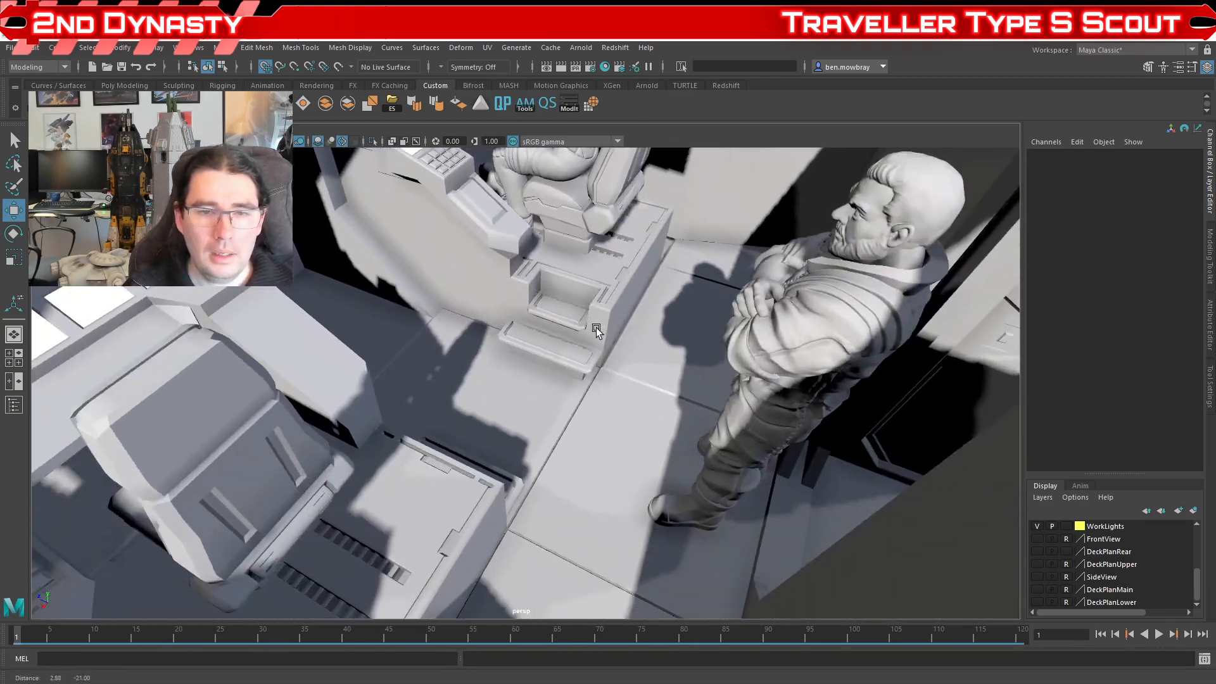
left_click_drag(595, 328, 455, 380, "alt")
middle_click_drag(455, 380, 605, 447, "alt")
left_click_drag(604, 447, 437, 416, "alt")
right_click_drag(437, 416, 476, 412, "alt")
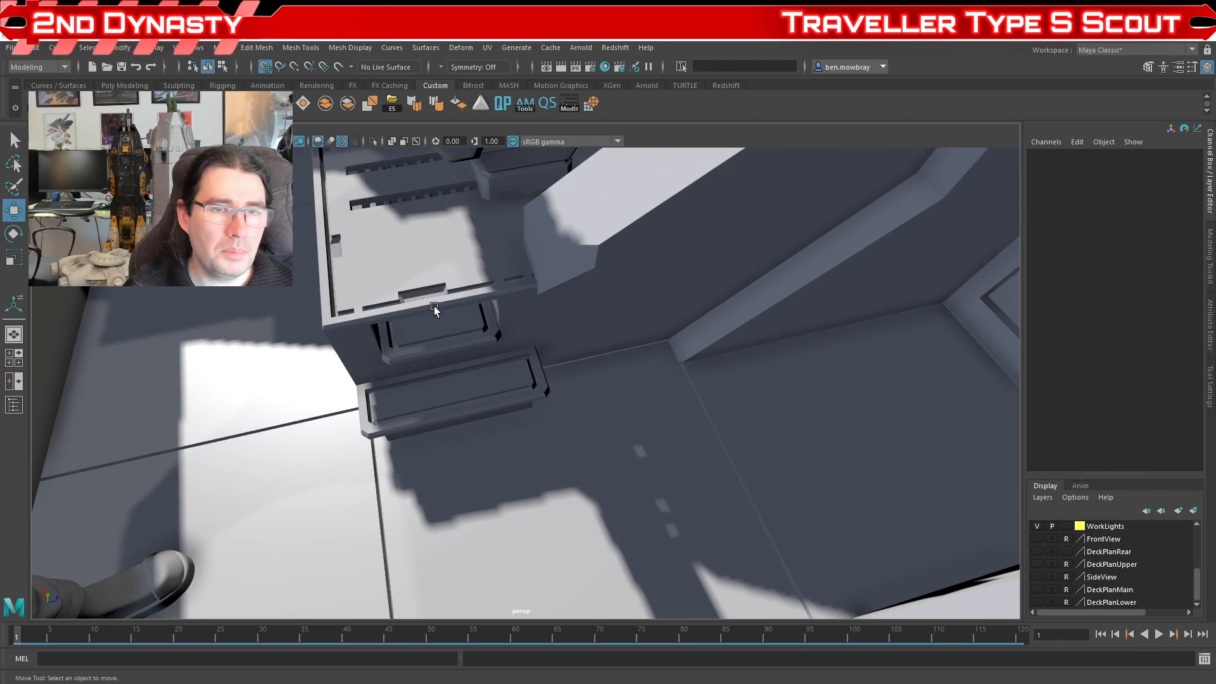
left_click(434, 308)
left_click(441, 386)
Step: Try sliding the occupied station's bridge chair sideways to Translate Z -9.833 and undo the move
left_click_drag(440, 385, 582, 389, "alt")
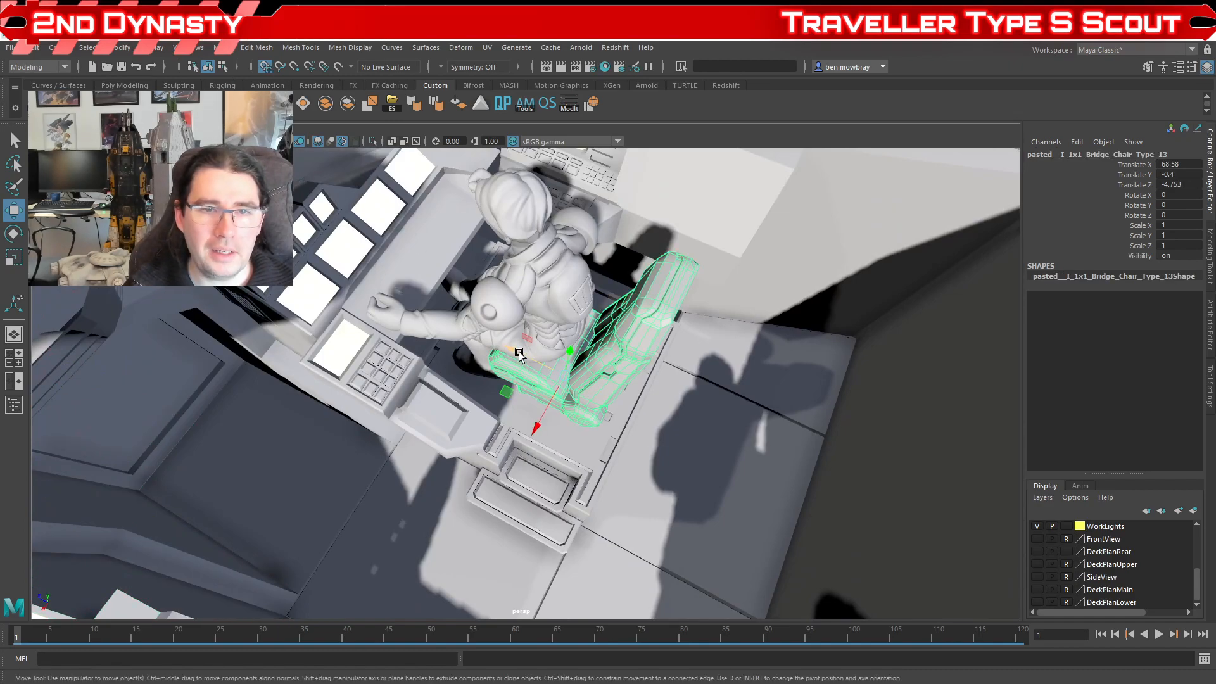
left_click_drag(563, 380, 546, 353)
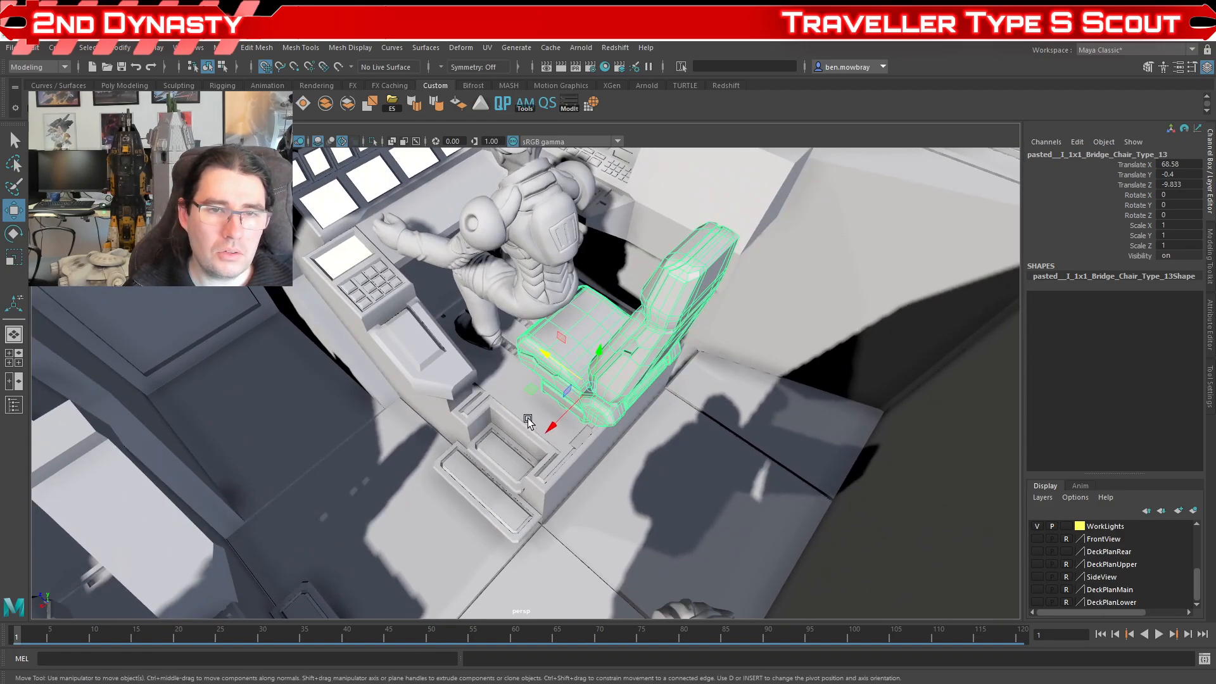
left_click_drag(498, 387, 602, 289, "alt")
left_click_drag(565, 325, 591, 361, "alt")
key("ctrl+z")
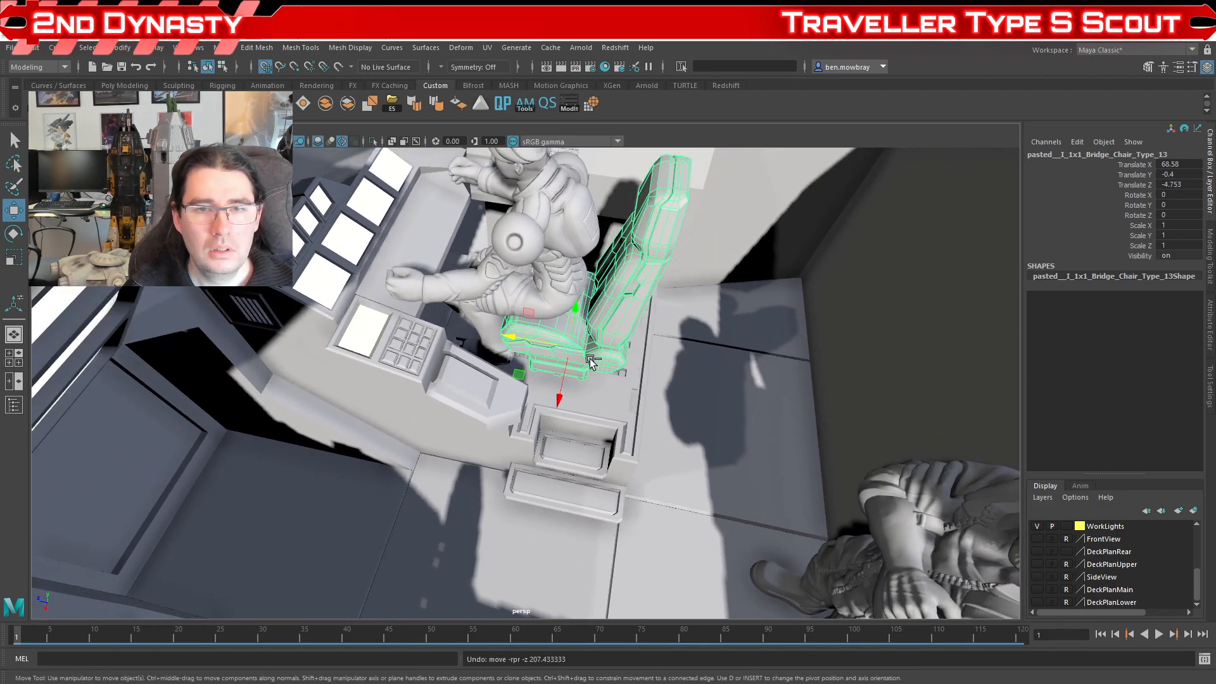
Step: Clear the chair selection, view the cockpit from above, and isolate the occupied crew station
scroll(601, 389, "down", 5)
left_click(533, 177)
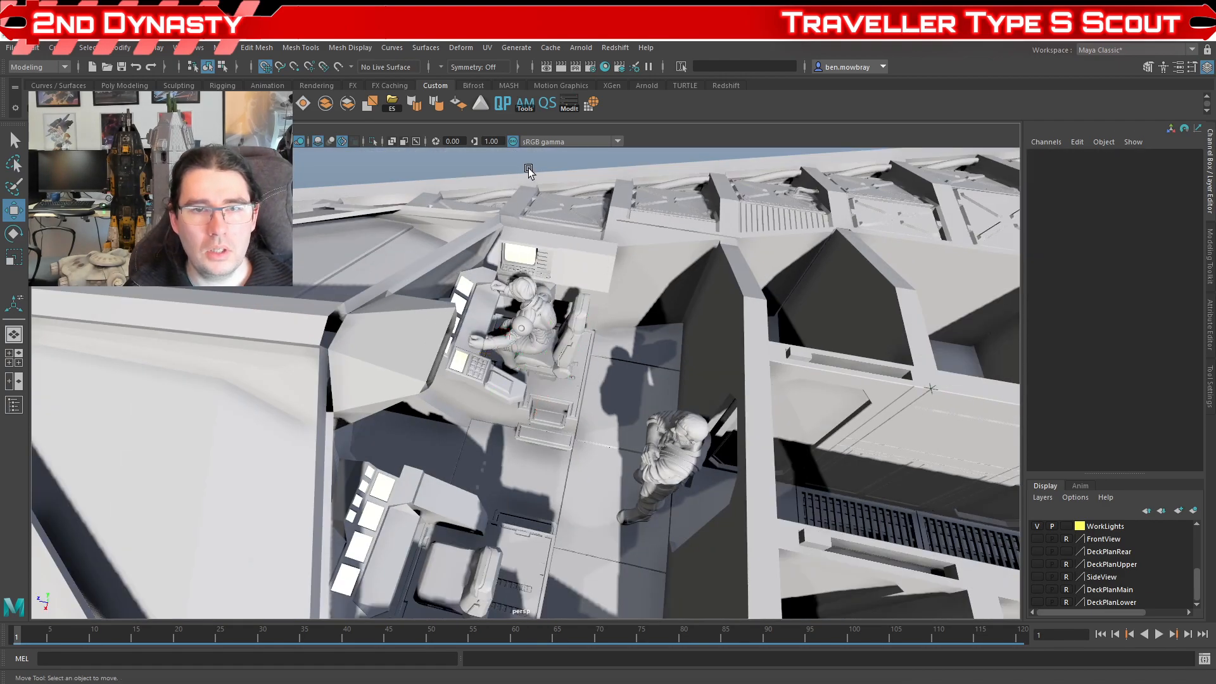
left_click_drag(626, 371, 577, 367, "alt")
middle_click_drag(577, 366, 568, 398, "alt")
scroll(568, 398, "up", 4)
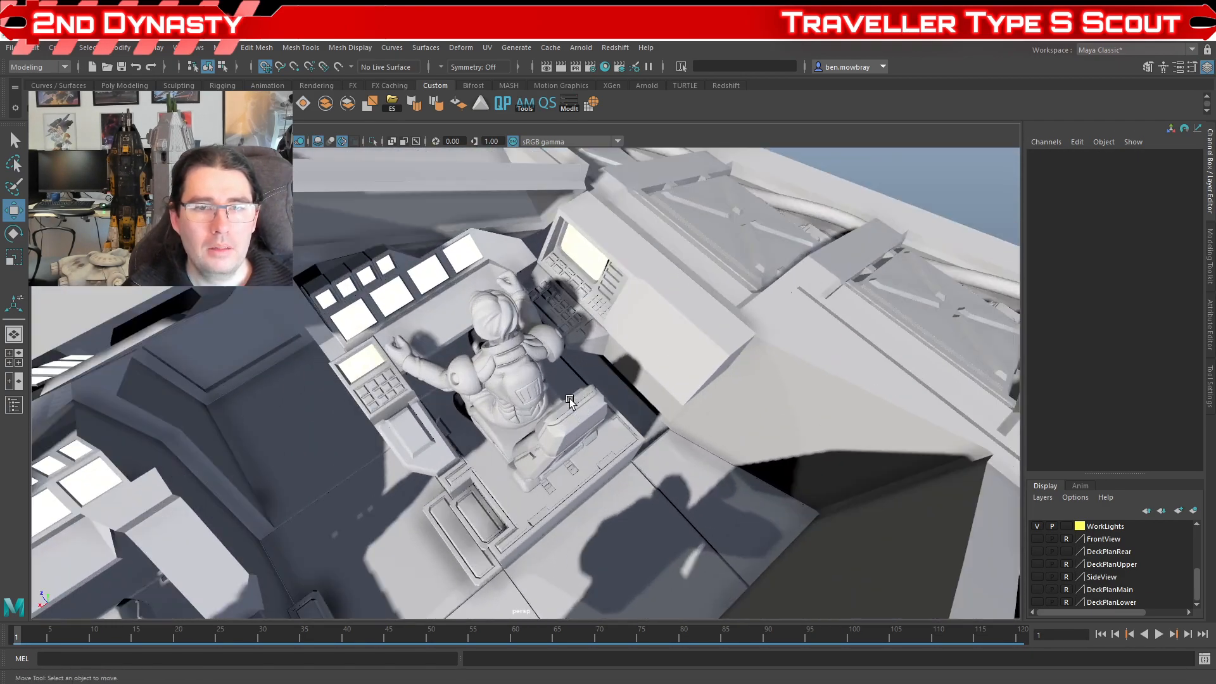
mouse_move(569, 398)
left_mouse_down("alt")
mouse_move(527, 370)
mouse_move(561, 386)
left_mouse_up("alt")
middle_click_drag(561, 387, 582, 431, "alt")
left_click_drag(581, 431, 502, 413, "alt")
left_click(492, 415)
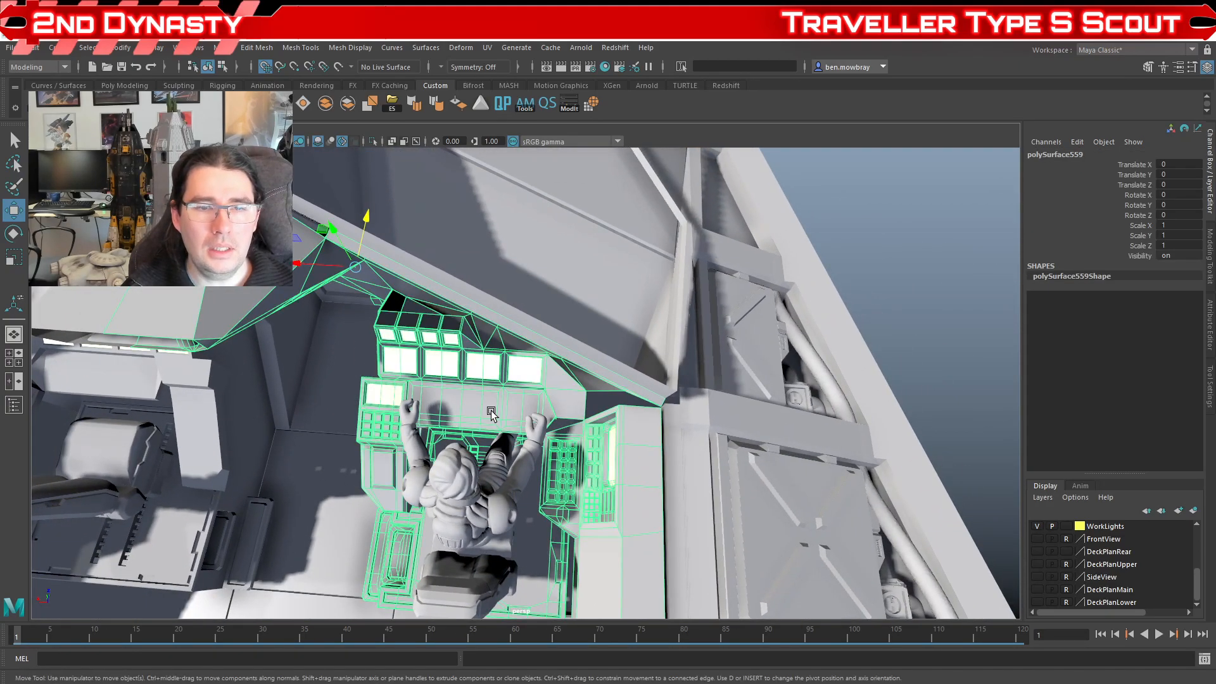
key("ctrl+1")
Step: Examine the isolated crew station from the front, rear, side and underneath, and bring back the full ship
scroll(483, 408, "down", 3)
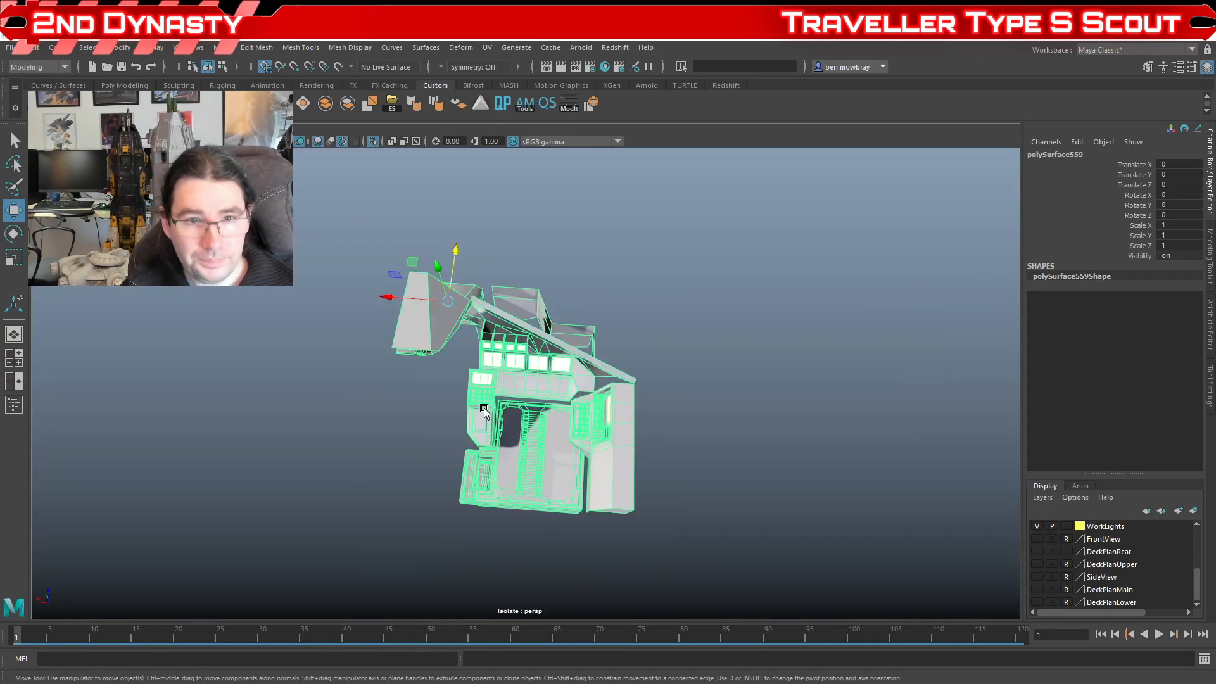
scroll(474, 423, "up", 5)
left_click_drag(474, 423, 380, 423, "alt")
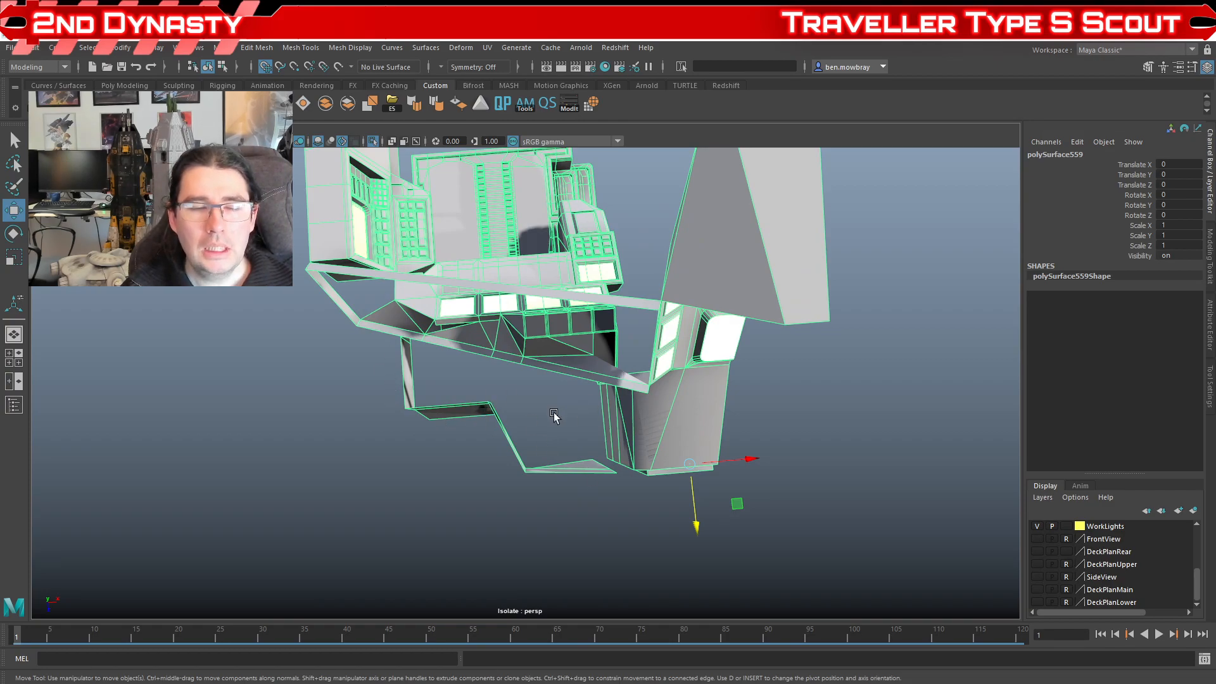
left_click_drag(553, 415, 694, 341, "alt")
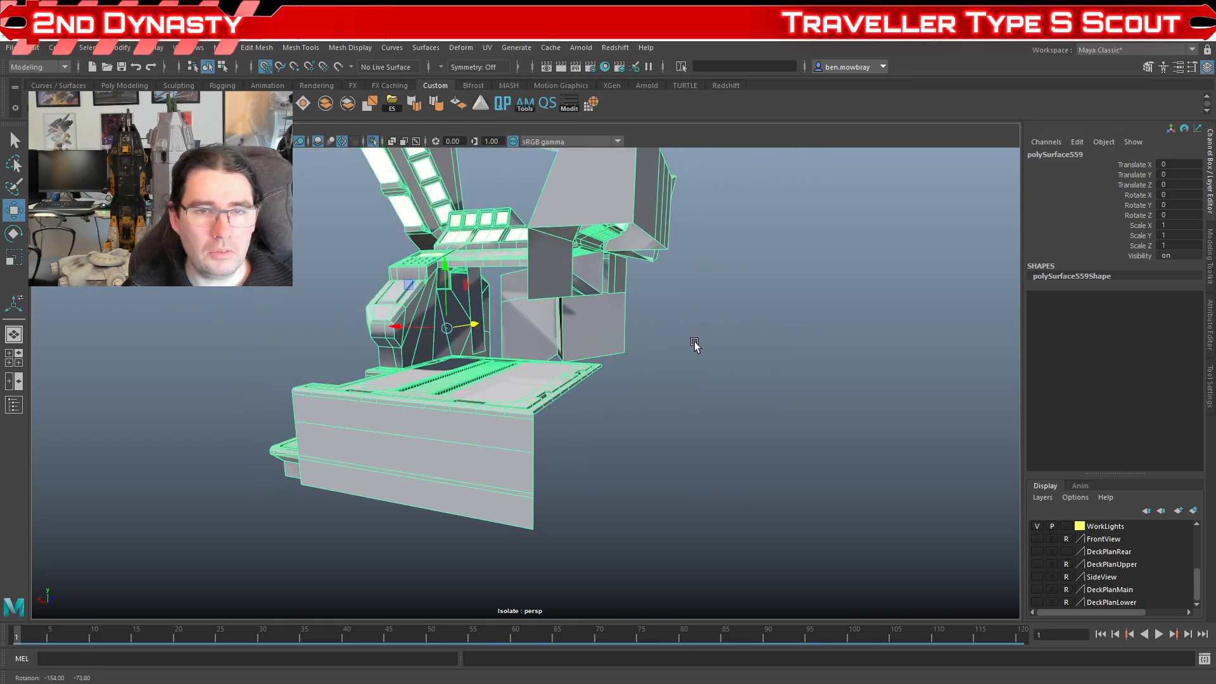
left_click_drag(575, 320, 470, 370, "alt")
left_click_drag(535, 426, 789, 411, "alt")
left_click_drag(481, 415, 575, 413, "alt")
scroll(556, 415, "up", 3)
scroll(492, 305, "down", 5)
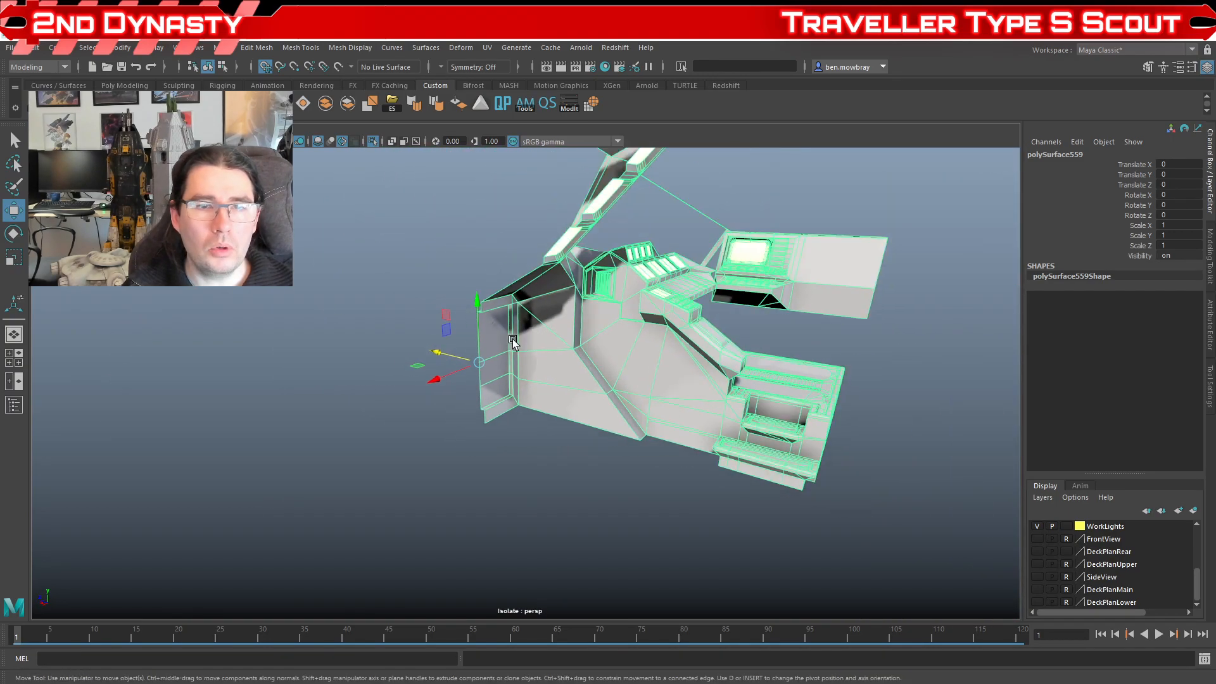
left_click_drag(514, 337, 540, 326, "alt")
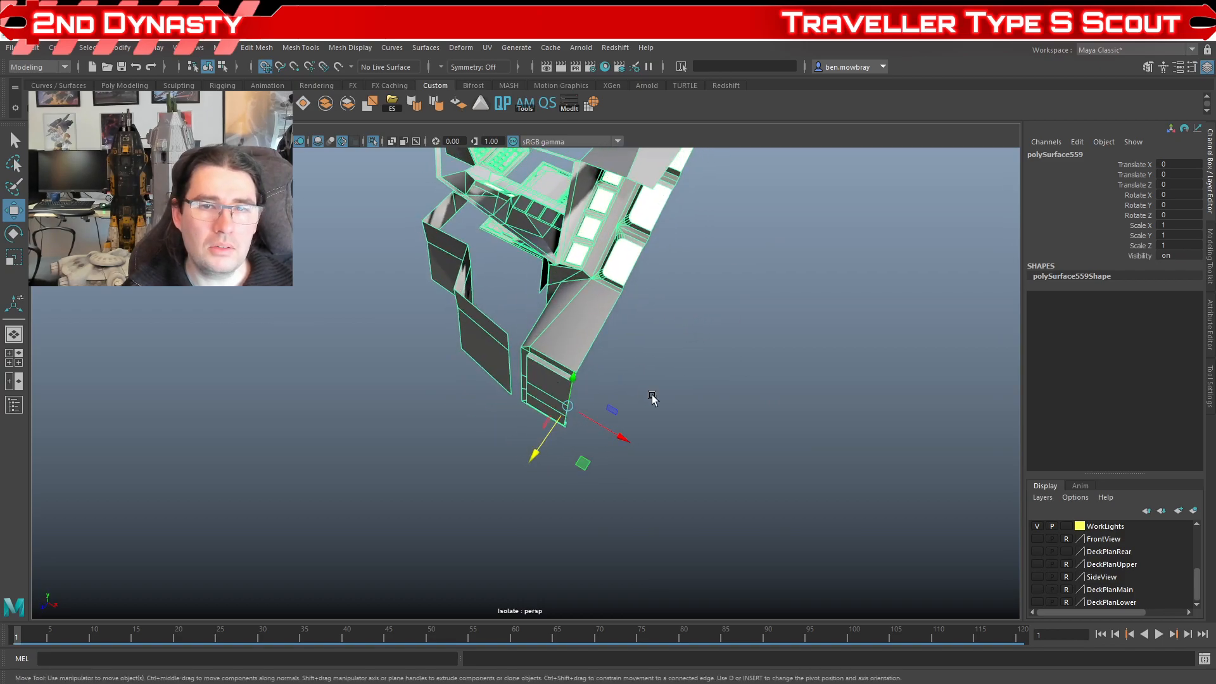
left_click_drag(652, 397, 482, 357, "alt")
scroll(576, 387, "down", 4)
key("ctrl+1")
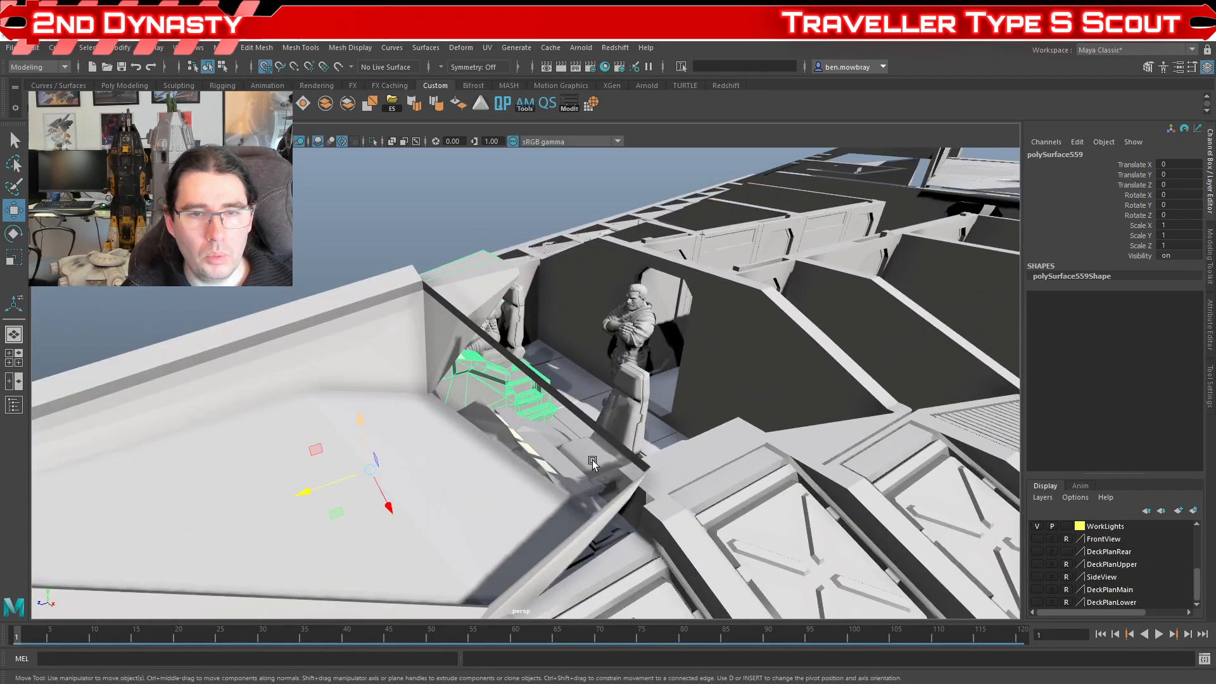
Step: Compare the cockpit's front end with the landing gear bay beneath the hull and frame the selected crew station
left_click_drag(497, 421, 578, 434, "alt")
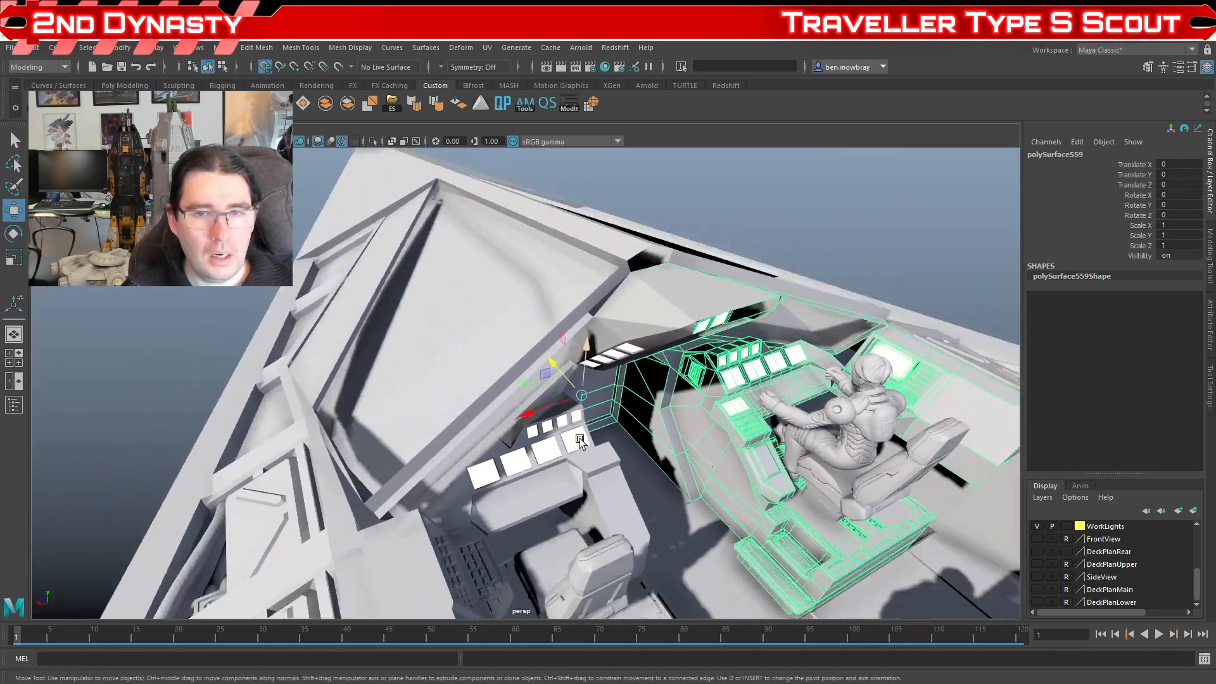
middle_click_drag(578, 434, 467, 427, "alt")
left_click_drag(467, 427, 518, 412, "alt")
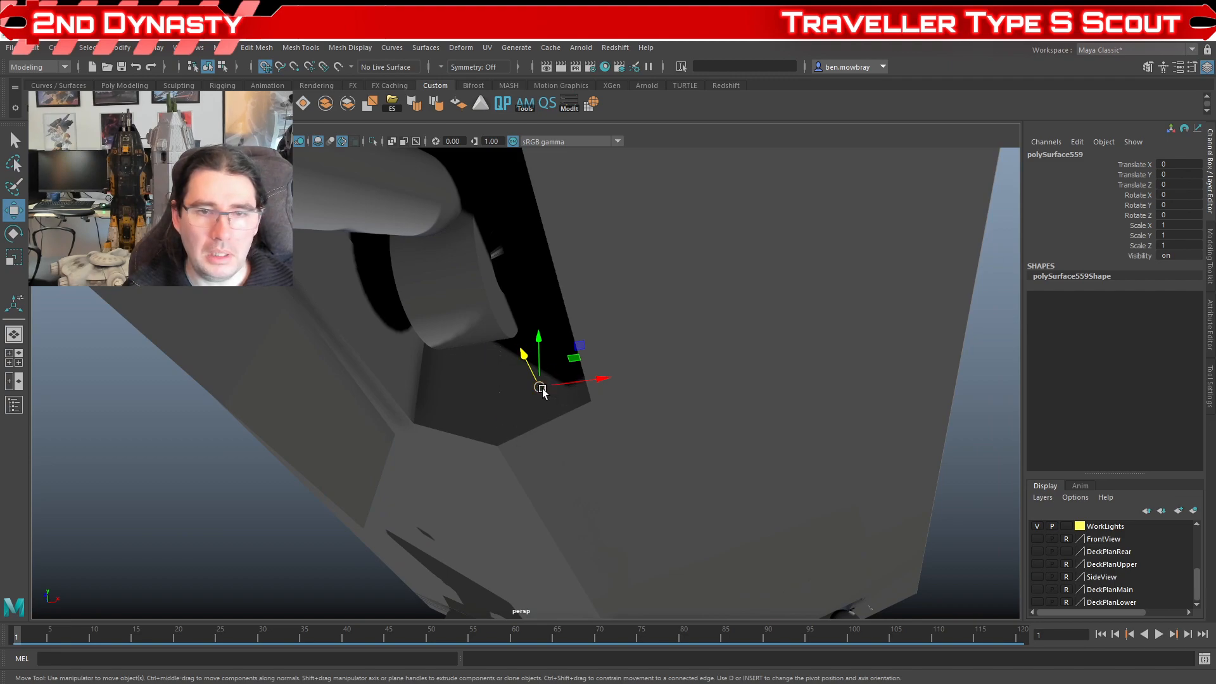
scroll(546, 392, "down", 4)
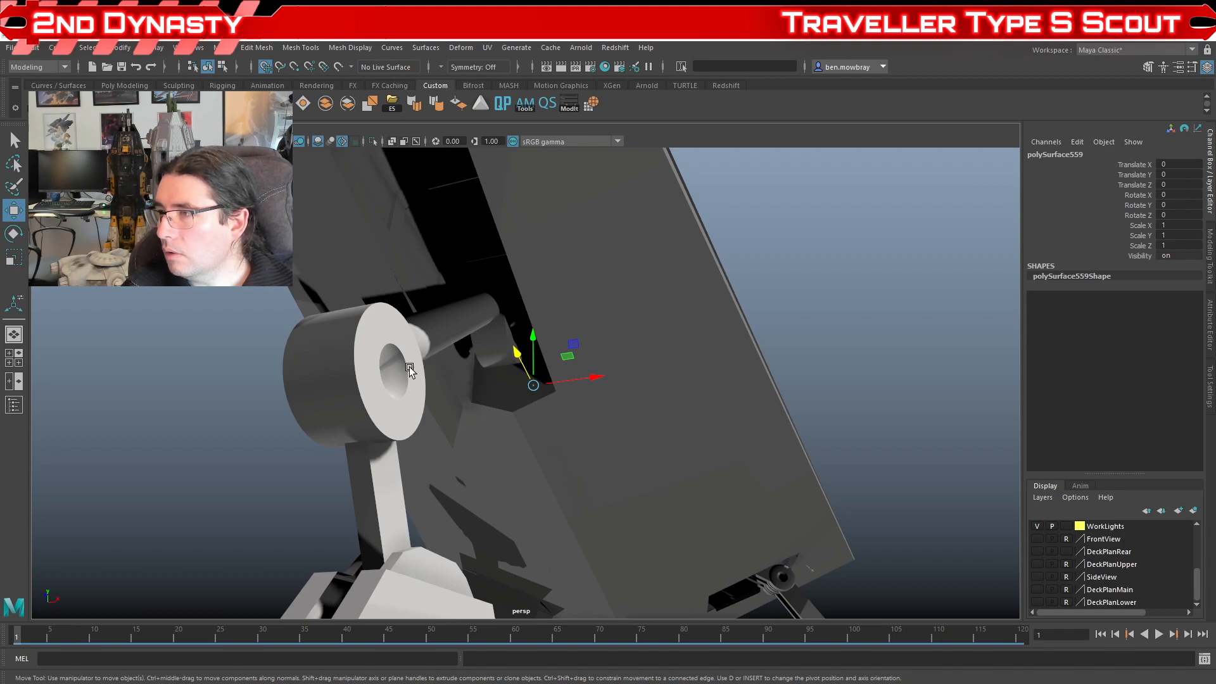
key("f")
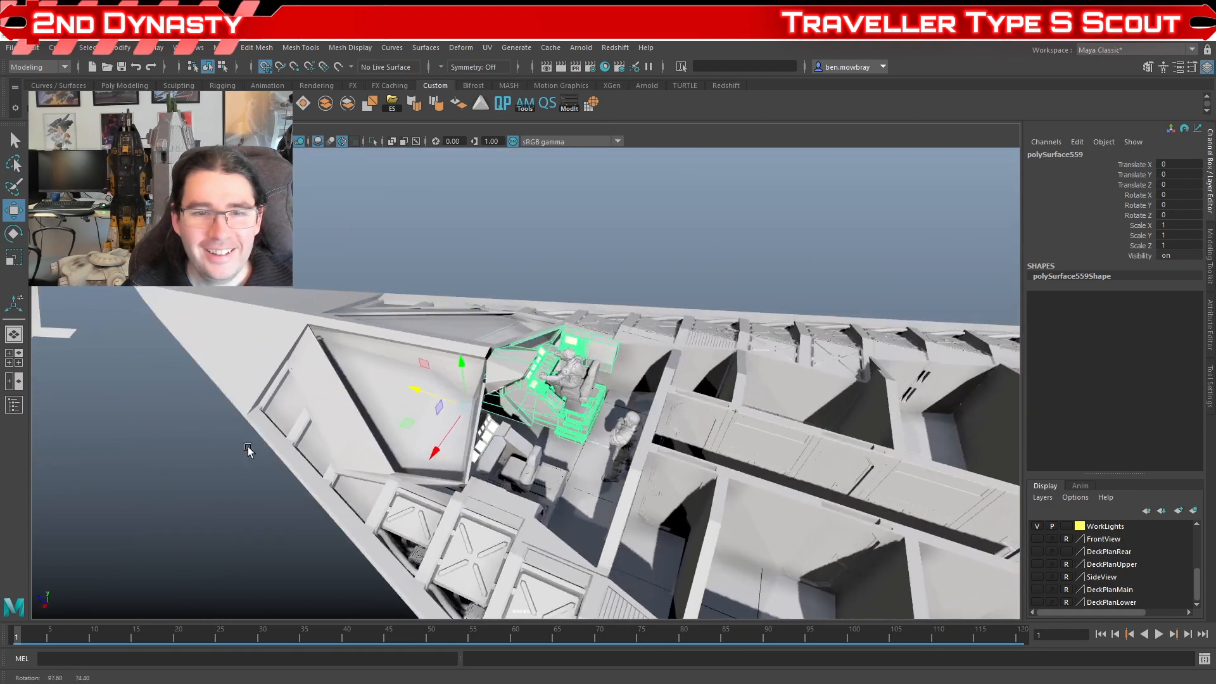
Step: Isolate the selected crew station mesh and frame its desk, keypads and screens close up
scroll(476, 426, "up", 10)
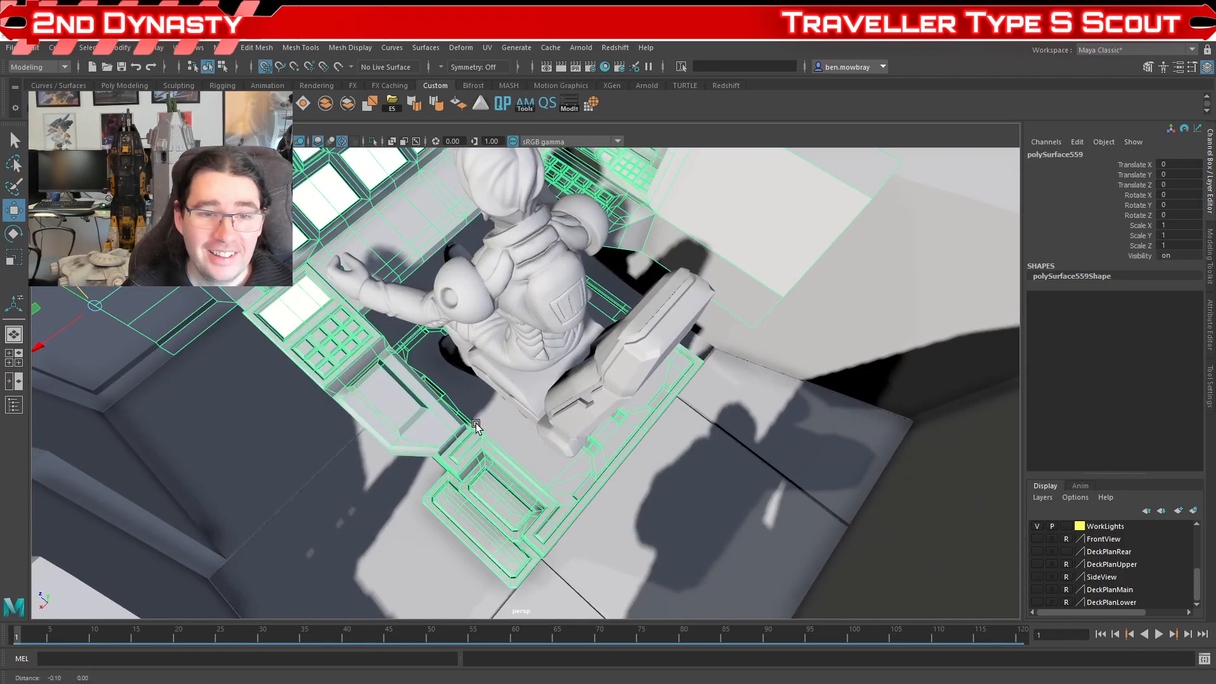
scroll(476, 427, "up", 3)
left_click_drag(477, 426, 460, 407, "alt")
key("ctrl+1")
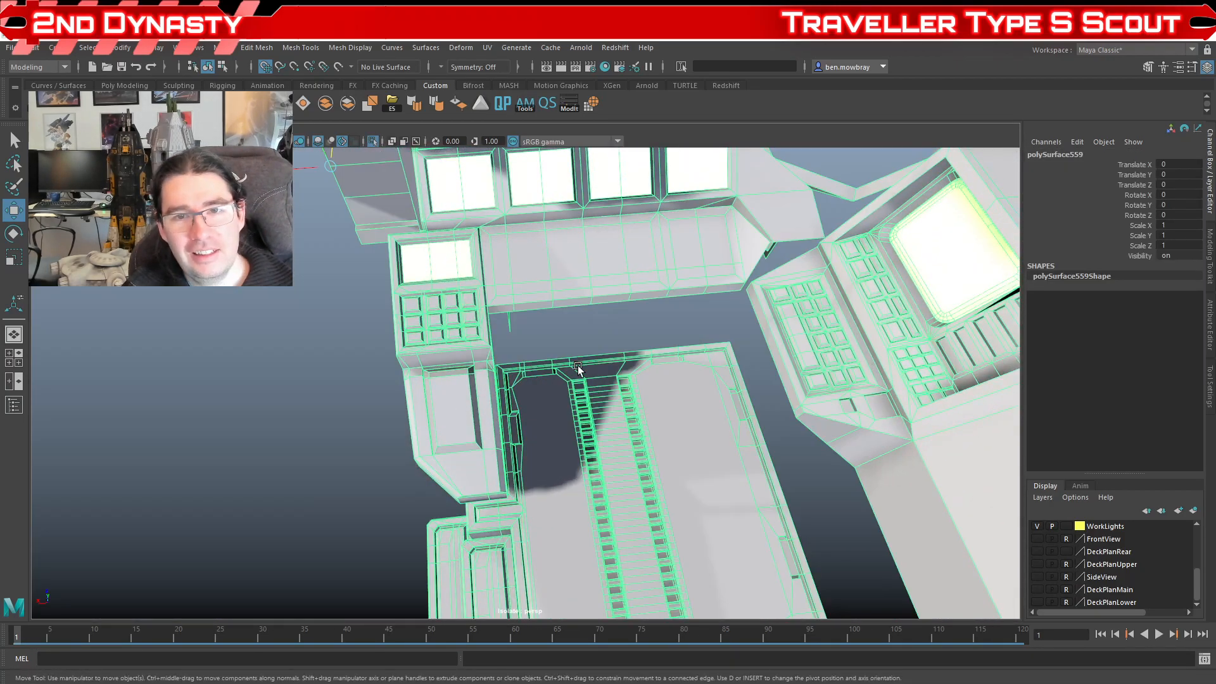
scroll(651, 457, "up", 5)
left_click_drag(651, 457, 550, 461, "alt")
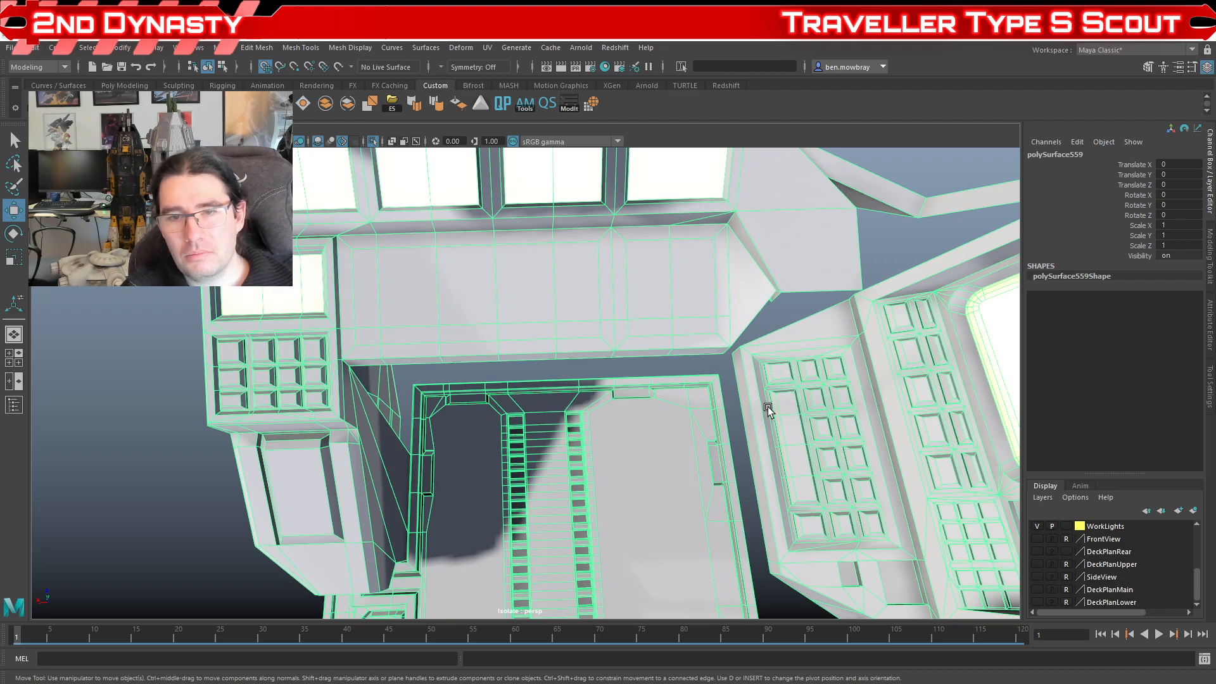
scroll(806, 466, "down", 5)
left_click_drag(722, 433, 760, 412, "alt")
Step: Inspect the station's desk surface with the mesh unselected, and reselect the mesh to examine the desk's wireframe from above
left_click(674, 151)
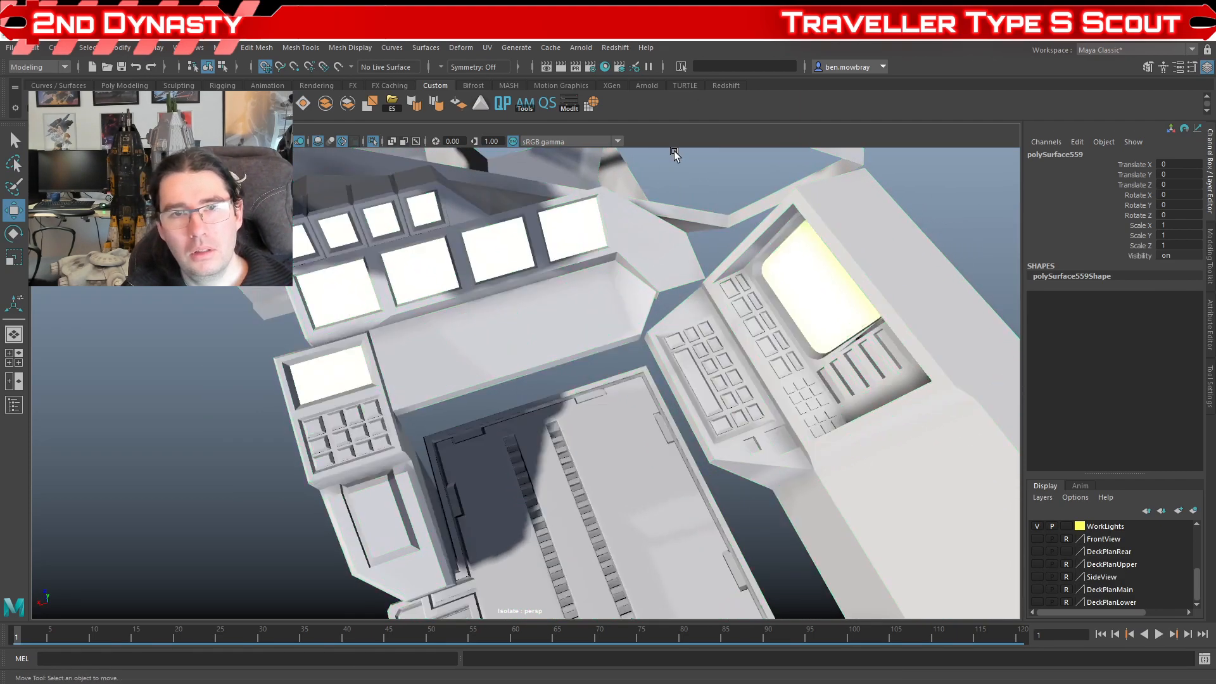
middle_click_drag(640, 342, 641, 335, "alt")
left_click_drag(641, 336, 628, 270, "alt")
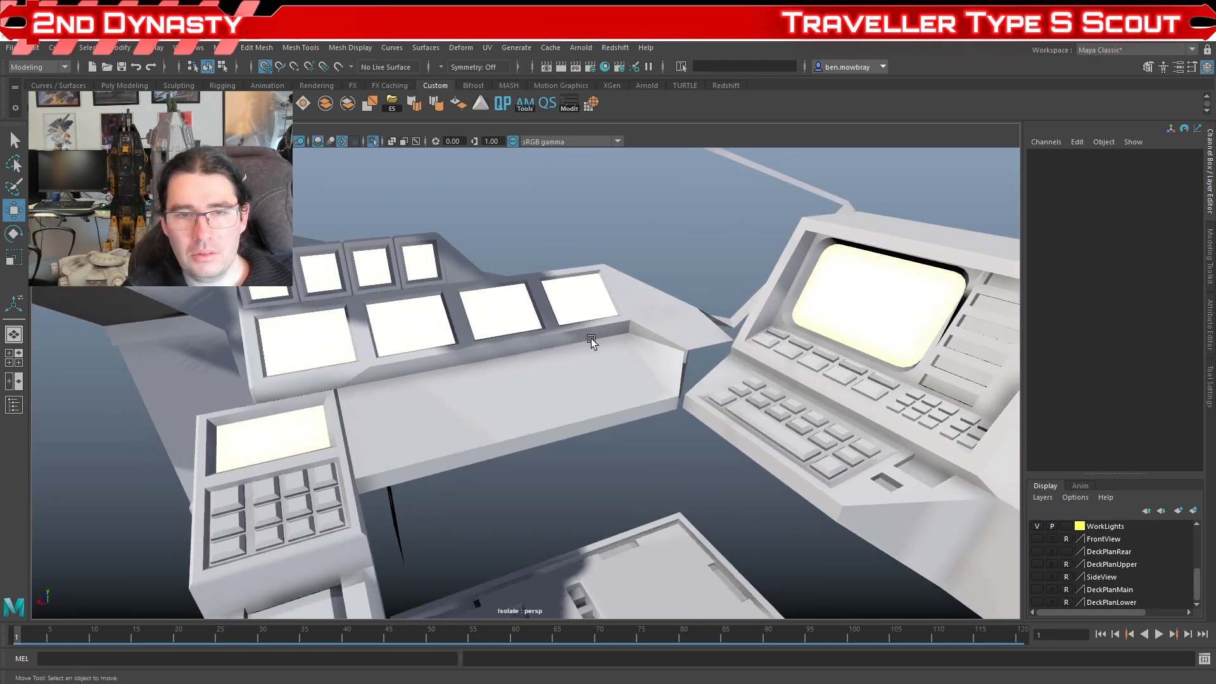
left_click_drag(591, 338, 533, 393, "alt")
left_click(497, 408)
scroll(510, 407, "up", 6)
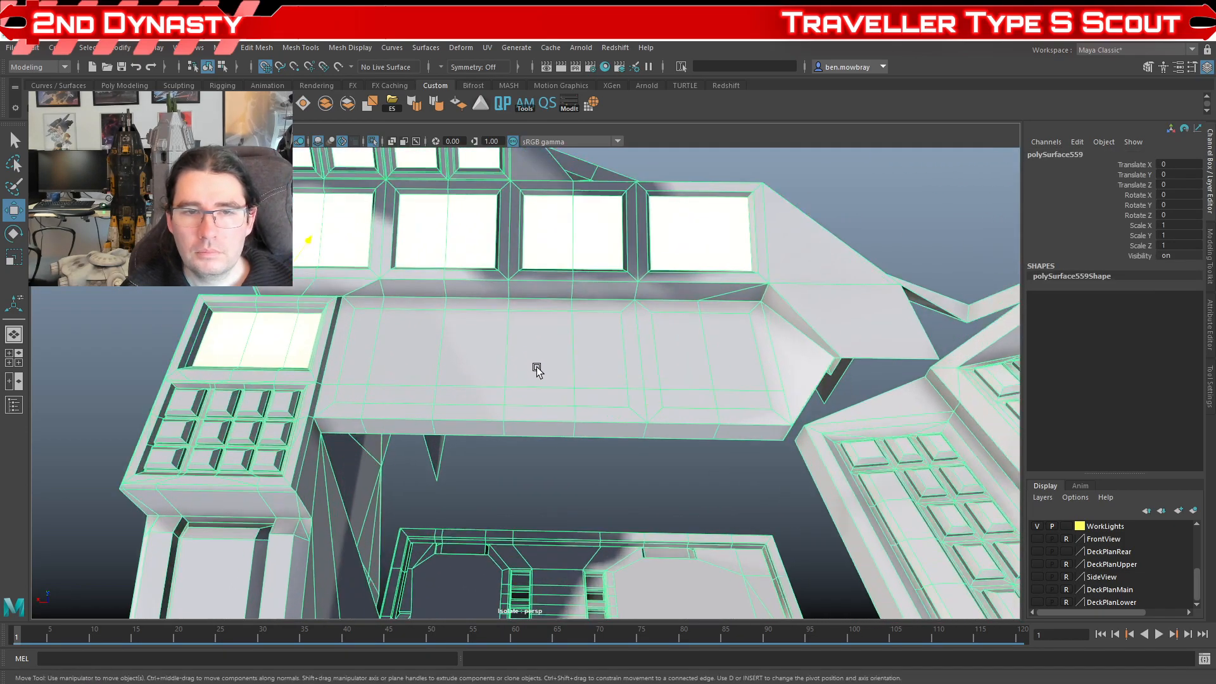
scroll(513, 414, "up", 3)
left_click_drag(490, 385, 391, 339, "alt")
left_click_drag(698, 312, 641, 391, "alt")
key("bracketleft")
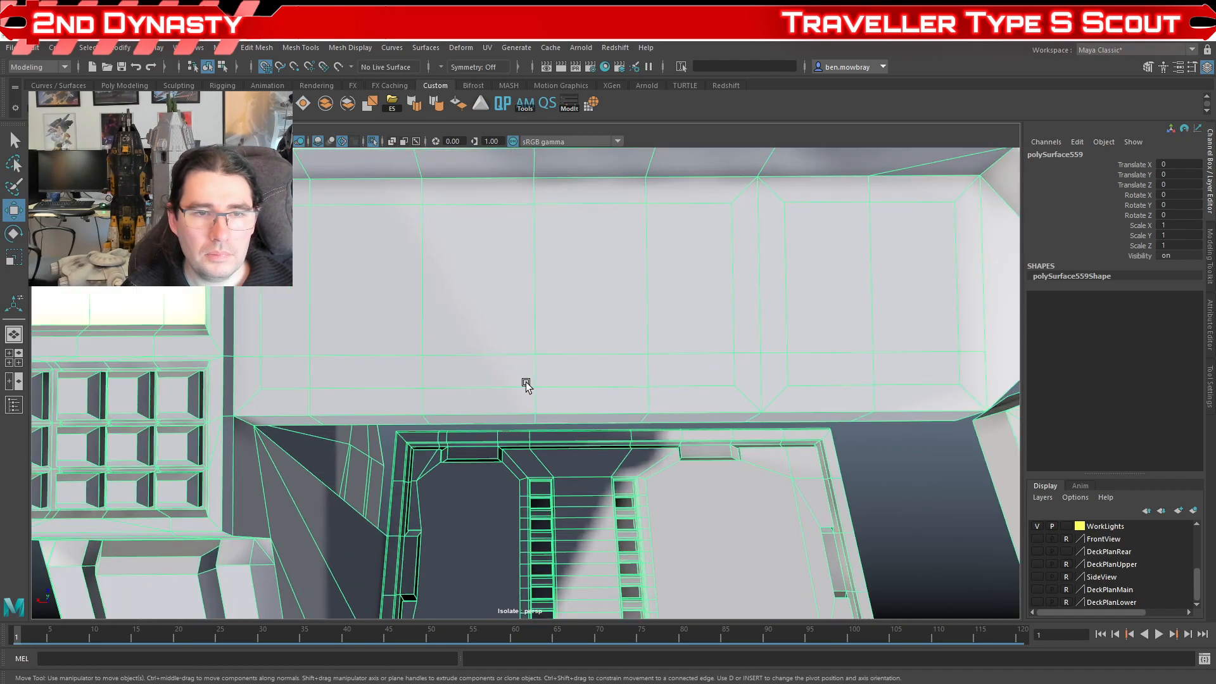
key("bracketright")
Step: Delete all faces of the larger rectangular panel on the desk surface, leaving the smaller panel beside it in place
right_click_drag(358, 354, 361, 367)
left_click(350, 350)
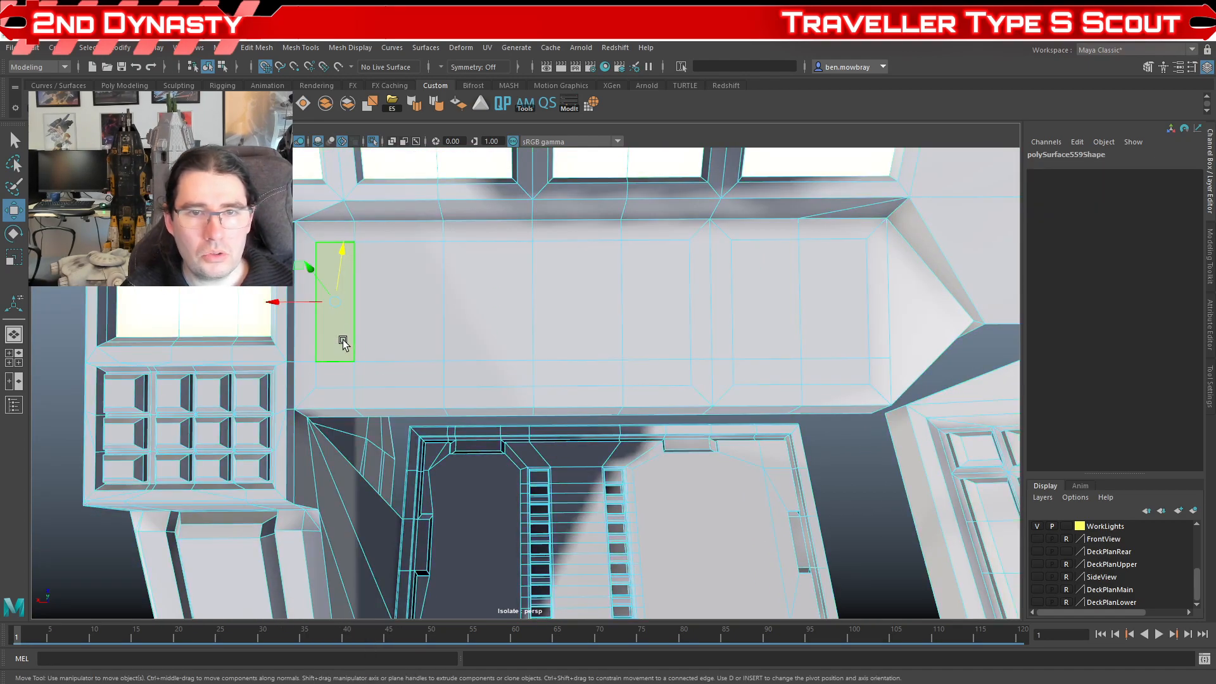
left_click(384, 343)
left_click(331, 373, "shift")
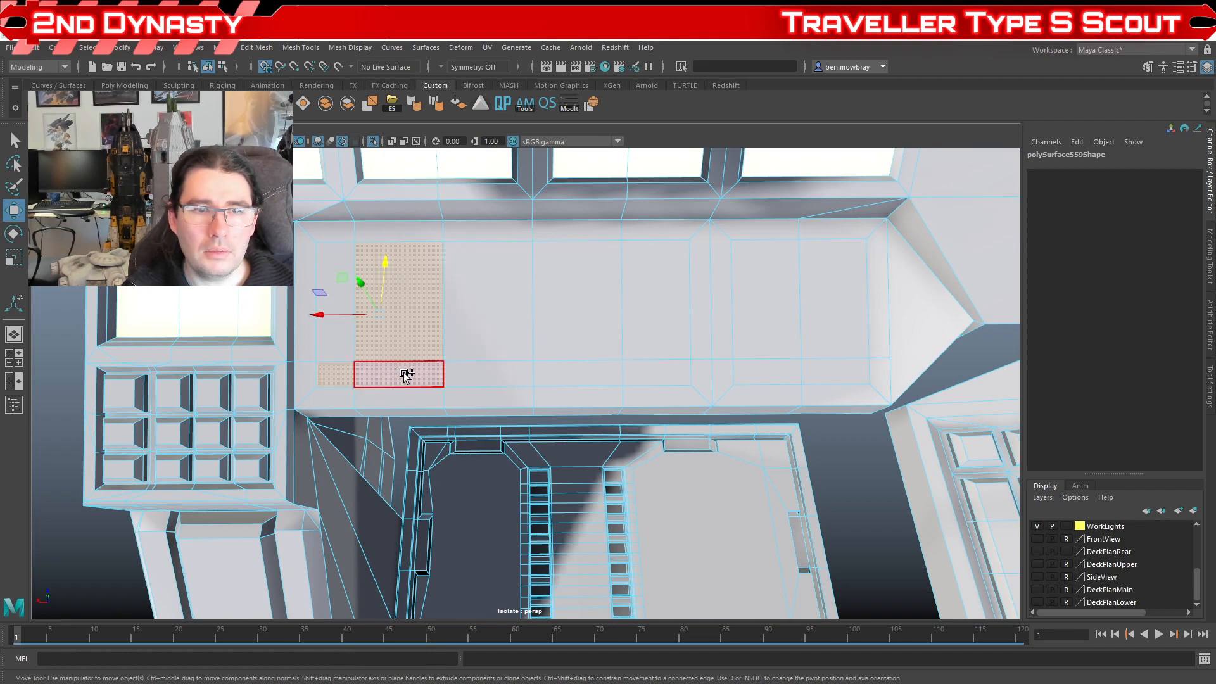
left_click(332, 253, "shift")
left_click(497, 286, "shift")
left_click(489, 372, "shift")
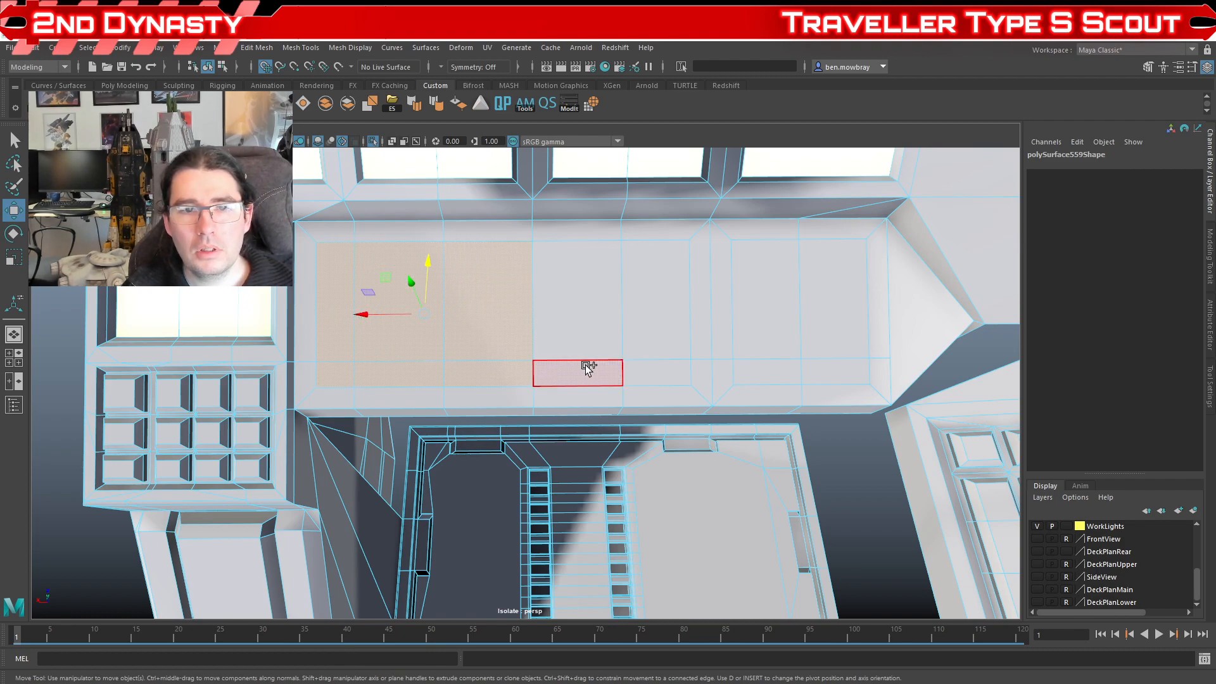
left_click(583, 368, "shift")
left_click(652, 317, "shift")
left_click(658, 376, "shift")
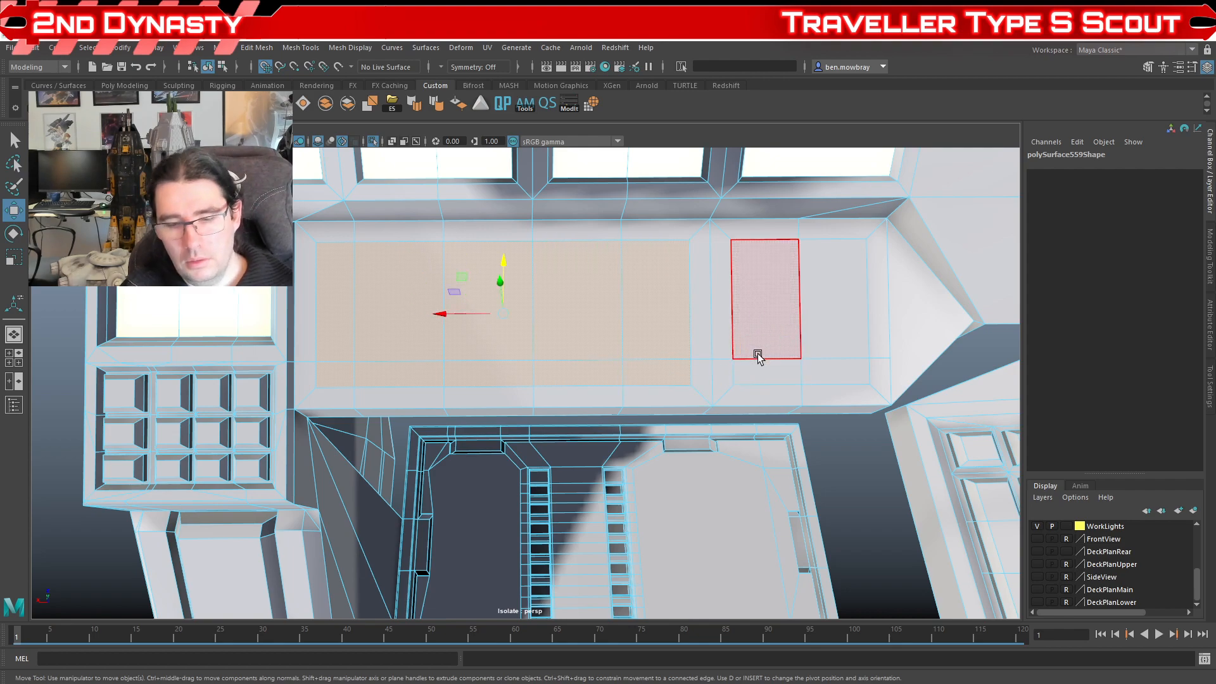
key("Delete")
Step: Bridge the long front and rear border edges of the desk opening with 2 divisions
right_click_drag(466, 229, 465, 203)
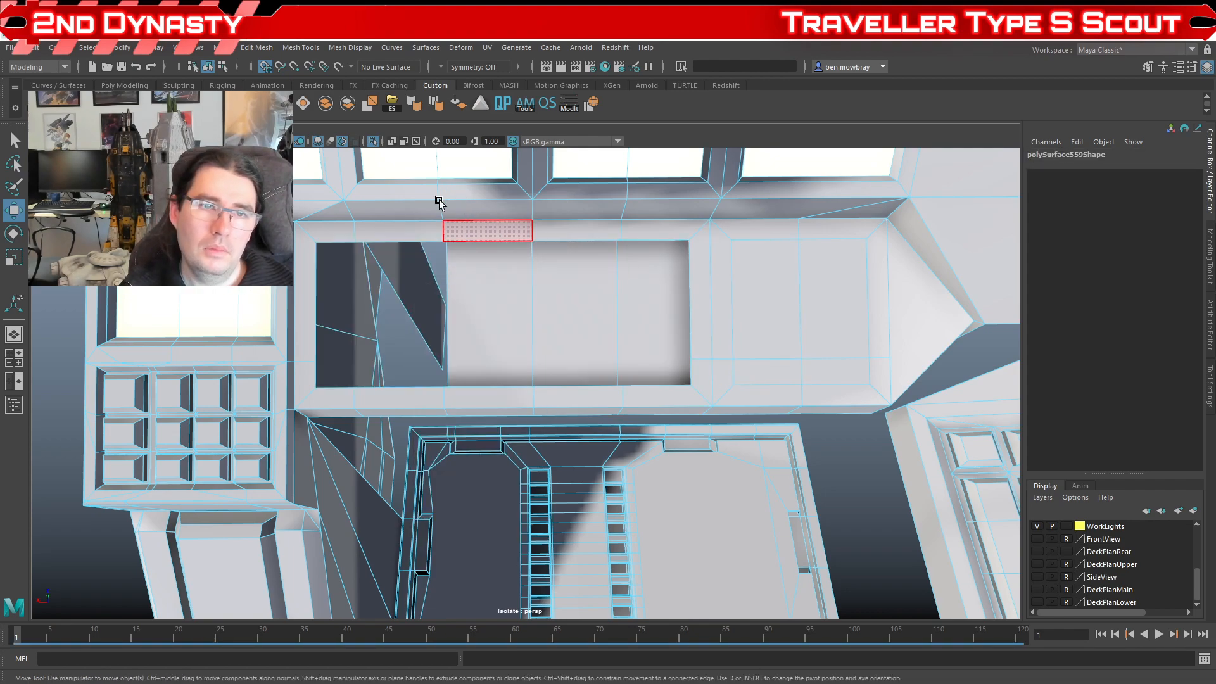
left_click(346, 242)
left_click(658, 244, "shift")
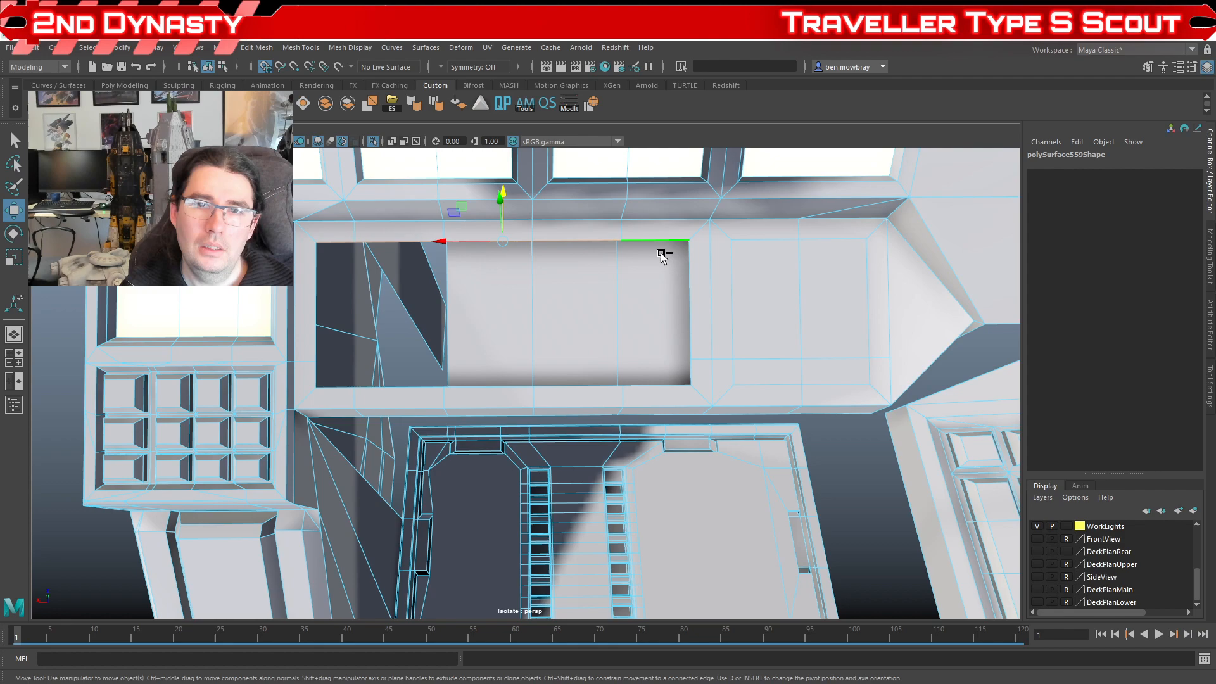
left_click(652, 385, "shift")
left_click(415, 383, "shift")
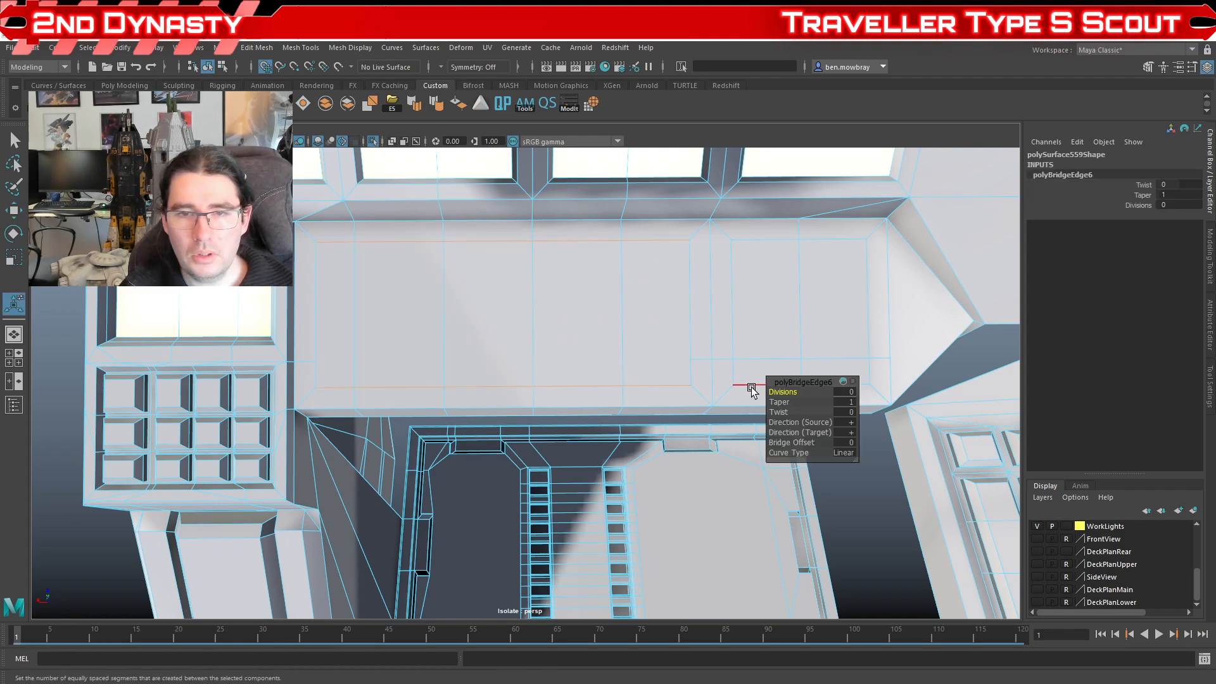
left_click_drag(783, 391, 791, 393)
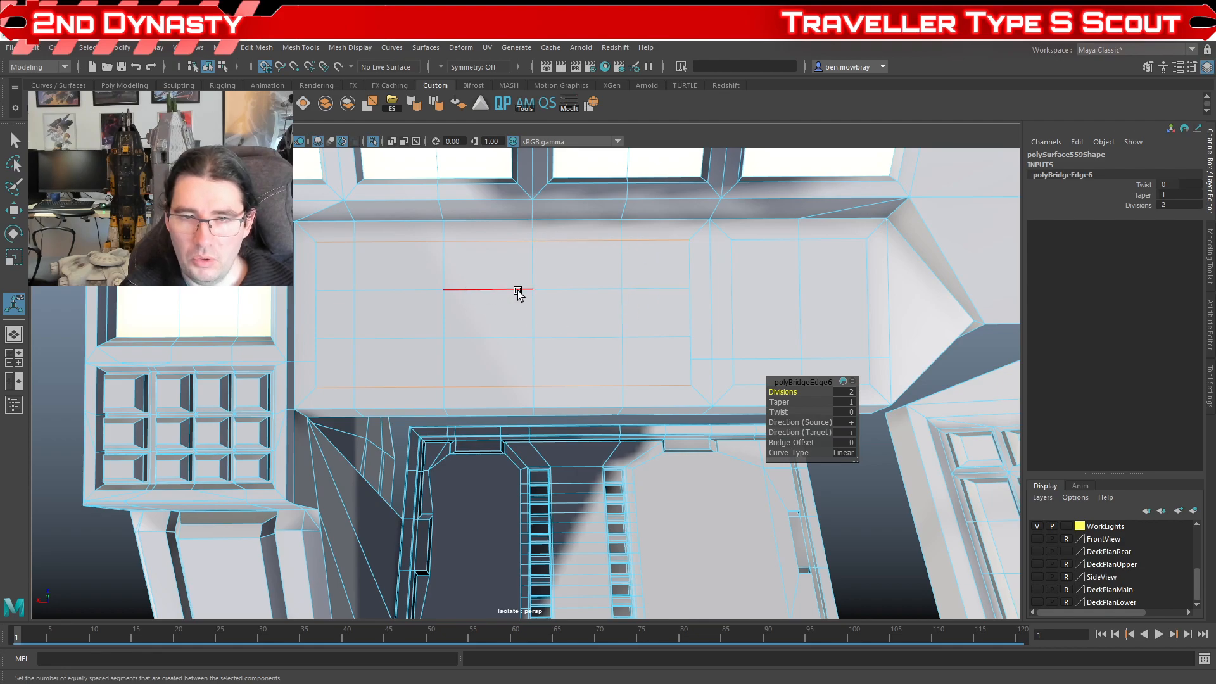
Step: Return the station mesh to object mode and delete its non-deformer history
left_click_drag(520, 379, 525, 329, "alt")
mouse_move(443, 314)
left_mouse_down("alt")
mouse_move(572, 351)
mouse_move(447, 298)
mouse_move(431, 324)
mouse_move(439, 293)
left_mouse_up("alt")
right_click_drag(448, 271, 510, 271)
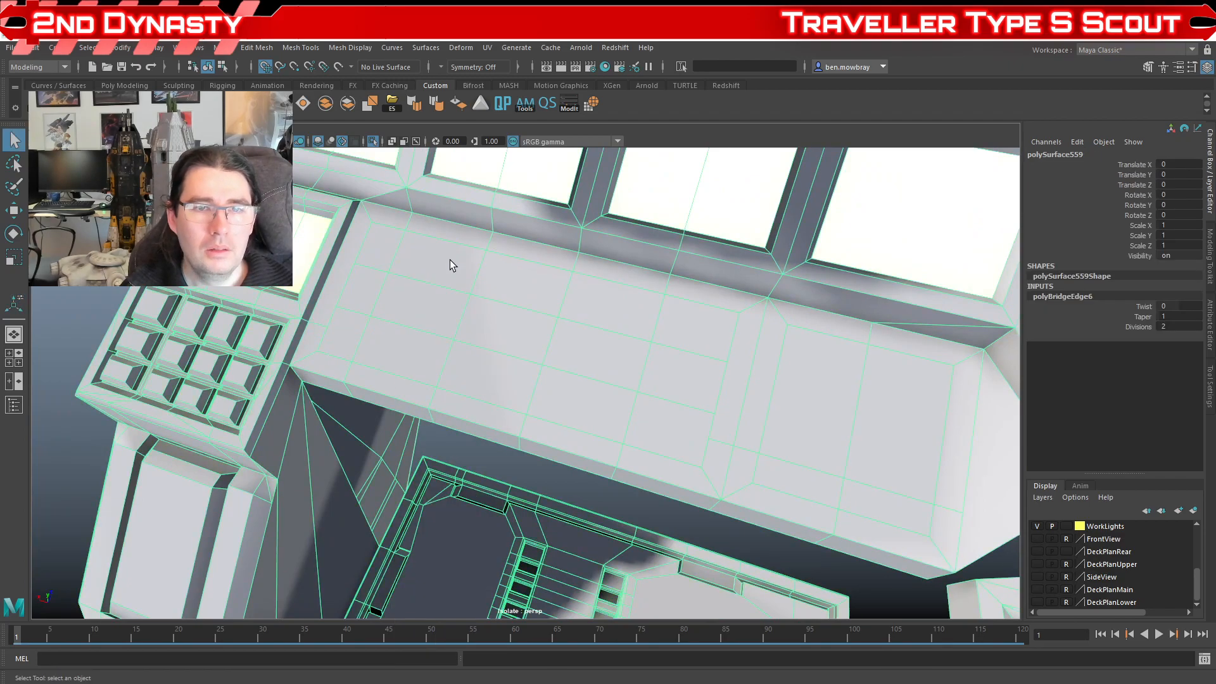
left_click(170, 103)
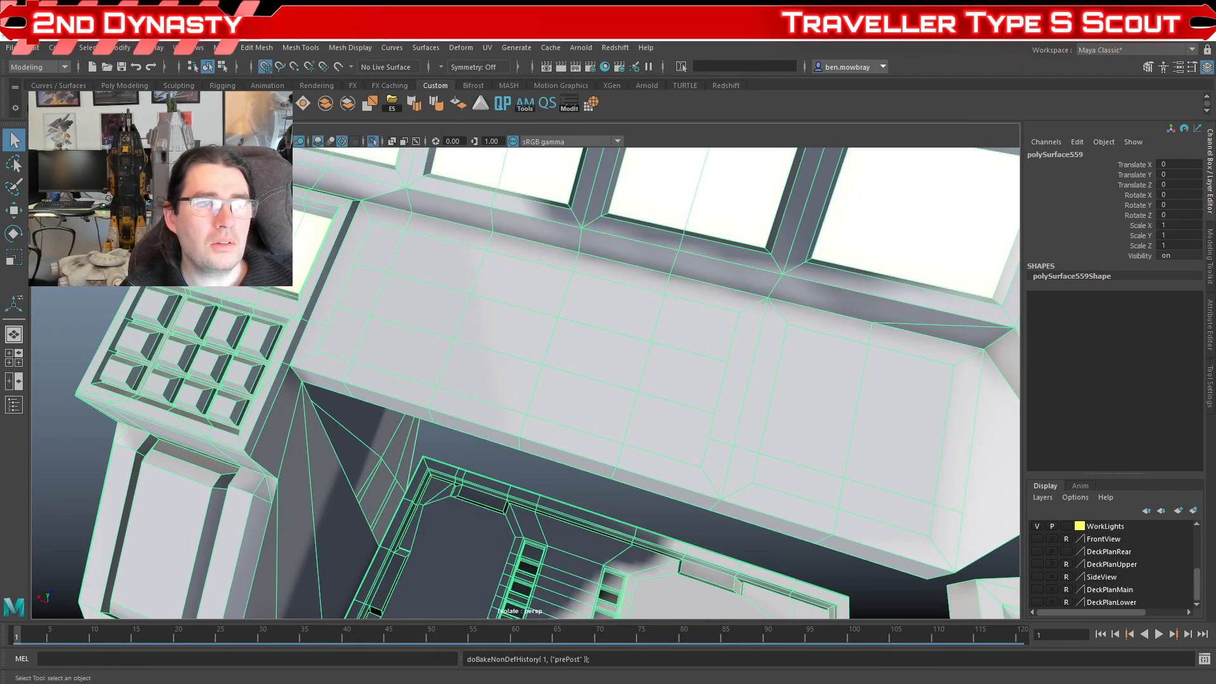
Step: Compare the desk panel's new grid with the keypads beside it to judge the size and layout of keys
left_click_drag(409, 304, 419, 309, "alt")
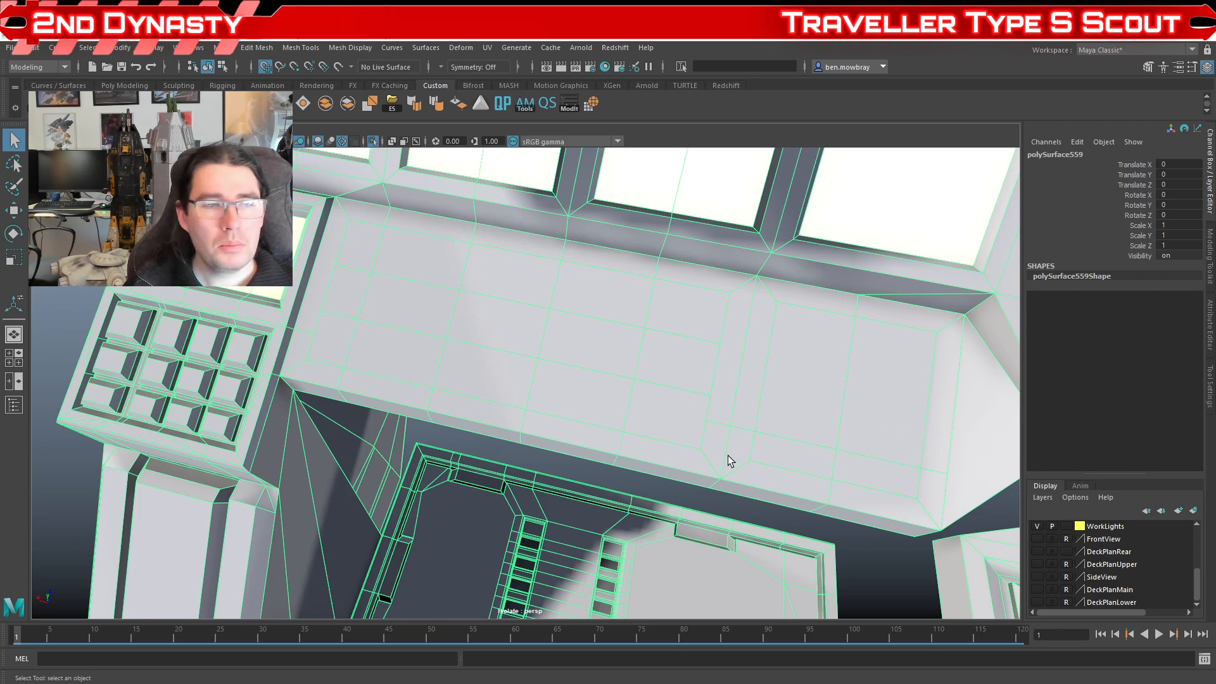
scroll(658, 408, "down", 5)
scroll(651, 416, "up", 4)
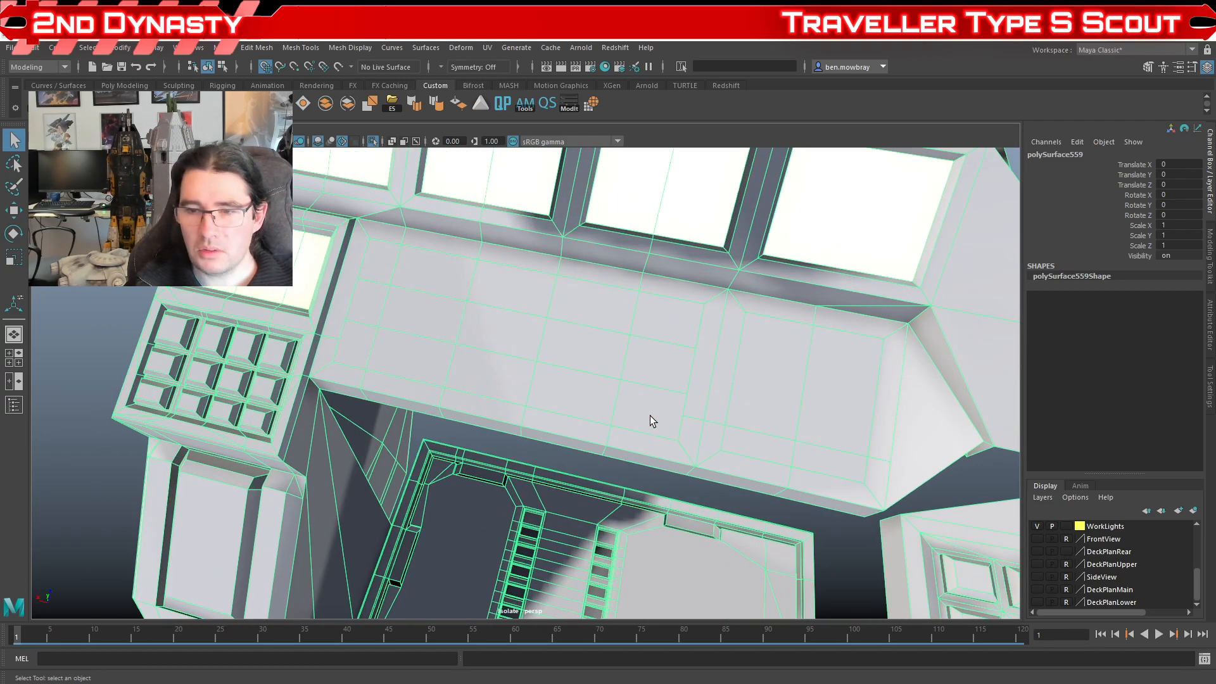
left_click_drag(612, 467, 517, 432, "alt")
scroll(638, 445, "down", 3)
middle_click_drag(516, 432, 532, 454, "alt")
scroll(532, 455, "up", 4)
left_click_drag(532, 450, 467, 387, "alt")
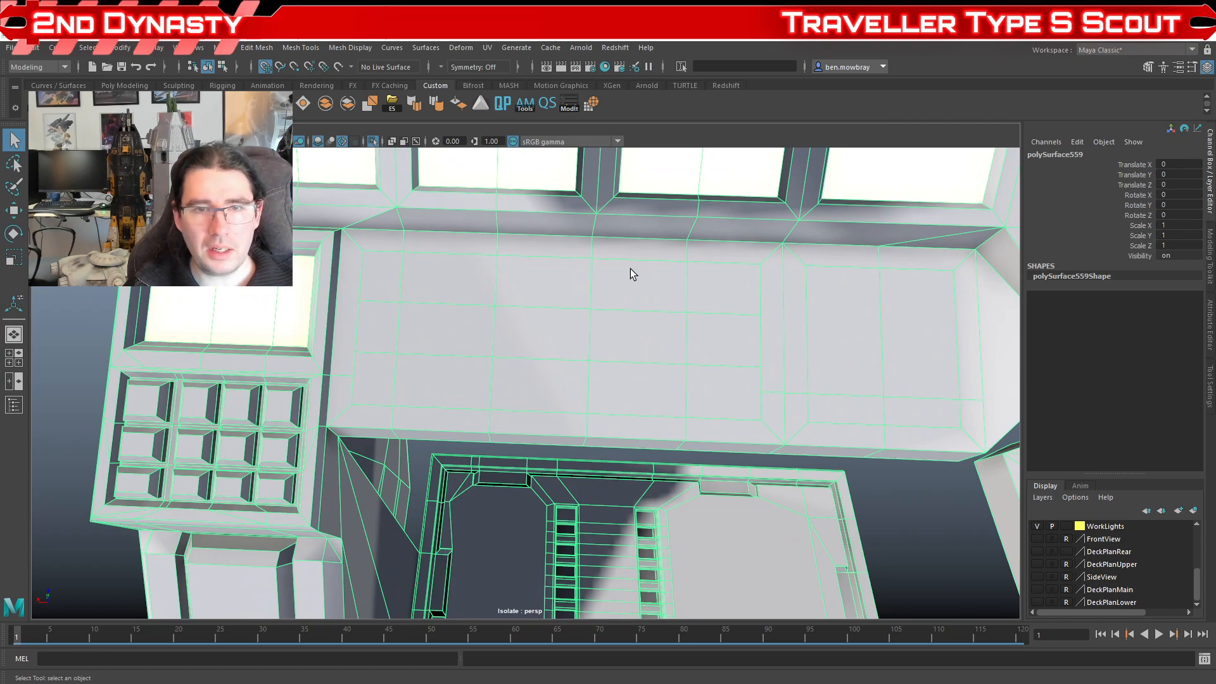
left_click_drag(728, 395, 492, 315, "alt")
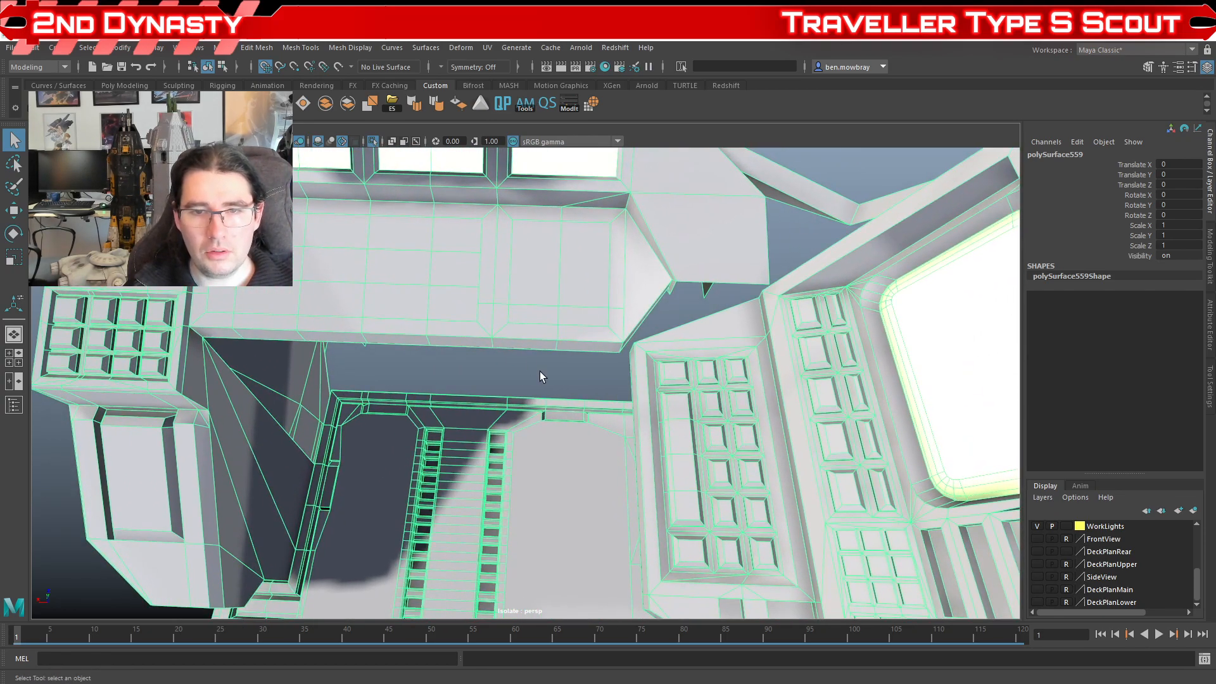
left_click_drag(540, 377, 473, 333, "alt")
middle_click_drag(472, 328, 643, 401, "alt")
scroll(641, 399, "up", 3)
left_click_drag(567, 396, 552, 376, "alt")
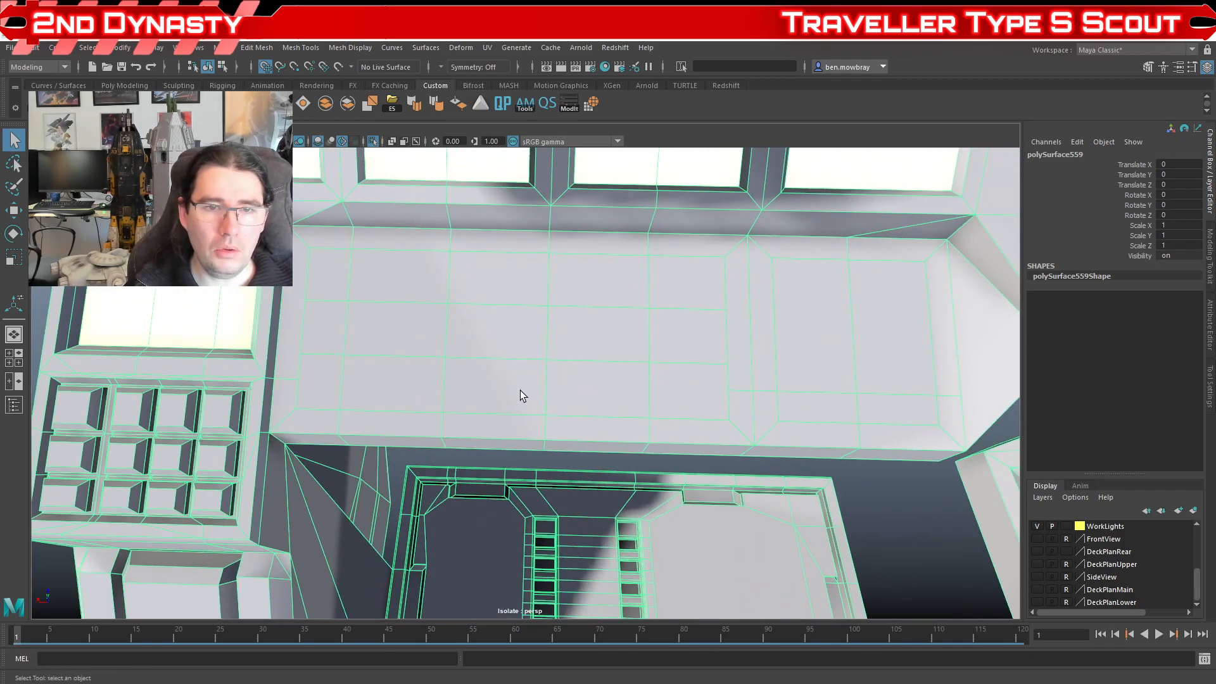
middle_click_drag(518, 388, 564, 403, "alt")
scroll(564, 403, "up", 1)
left_click_drag(564, 402, 538, 387, "alt")
scroll(538, 387, "down", 3)
scroll(538, 388, "down", 3)
middle_click_drag(651, 414, 529, 352, "alt")
scroll(529, 352, "up", 3)
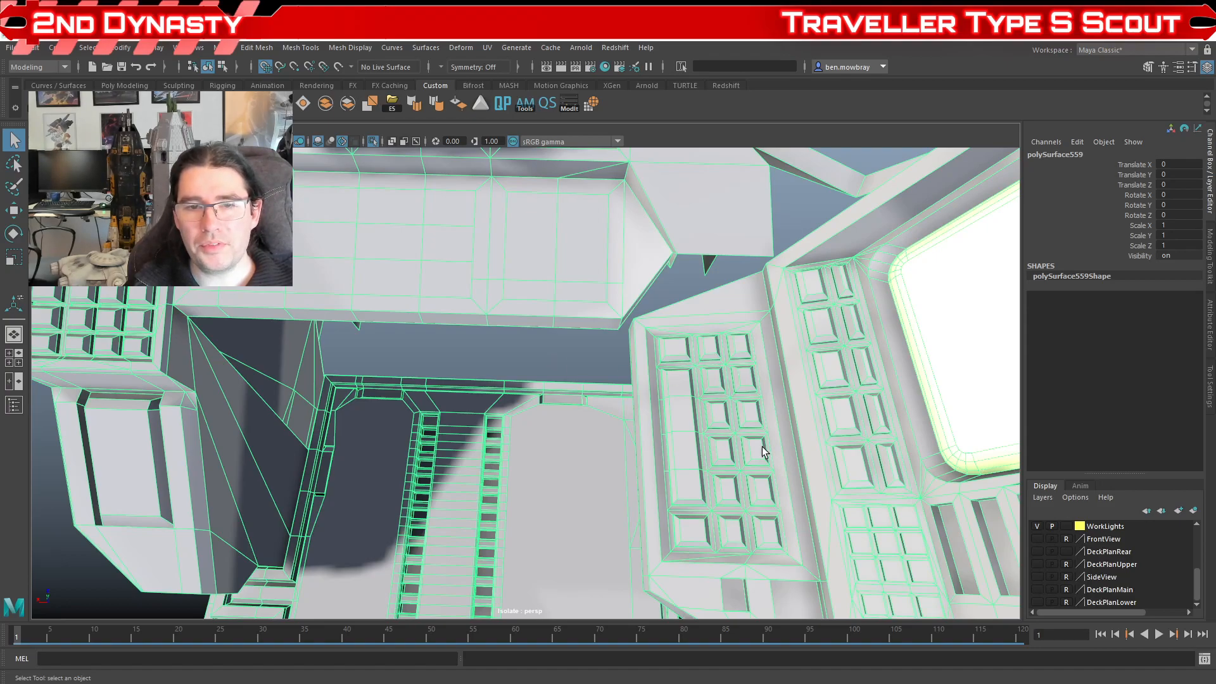
middle_click_drag(316, 322, 560, 451, "alt")
scroll(560, 451, "up", 3)
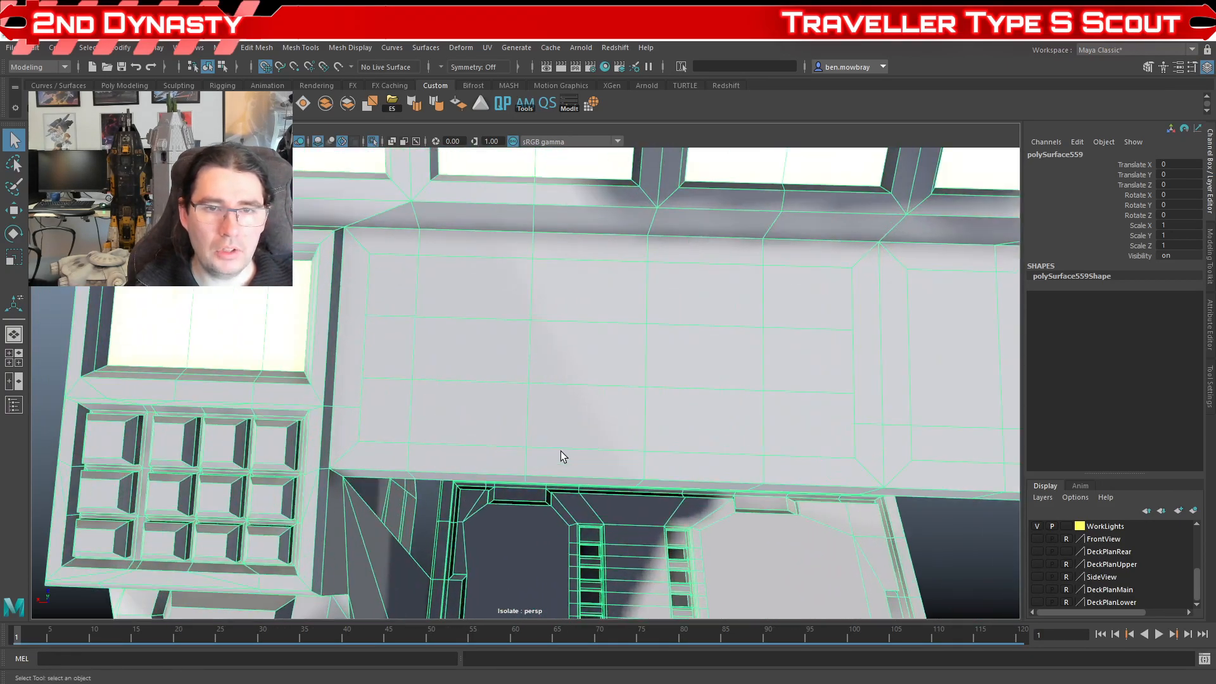
left_click_drag(561, 450, 526, 442, "alt")
Step: Use Multi-Cut to add four lines from front to rear midway through the desk panel's columns, zigzagging the first three via border vertices
right_click_drag(522, 386, 481, 323, "shift")
left_click(345, 228)
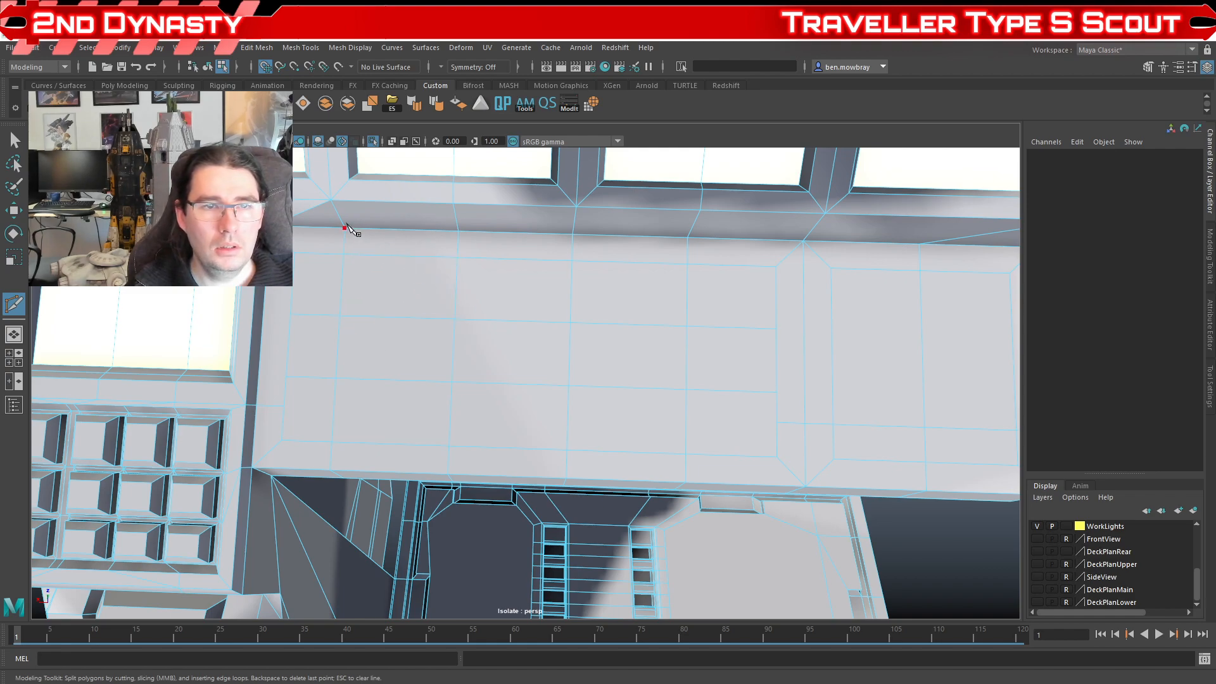
left_click(401, 257)
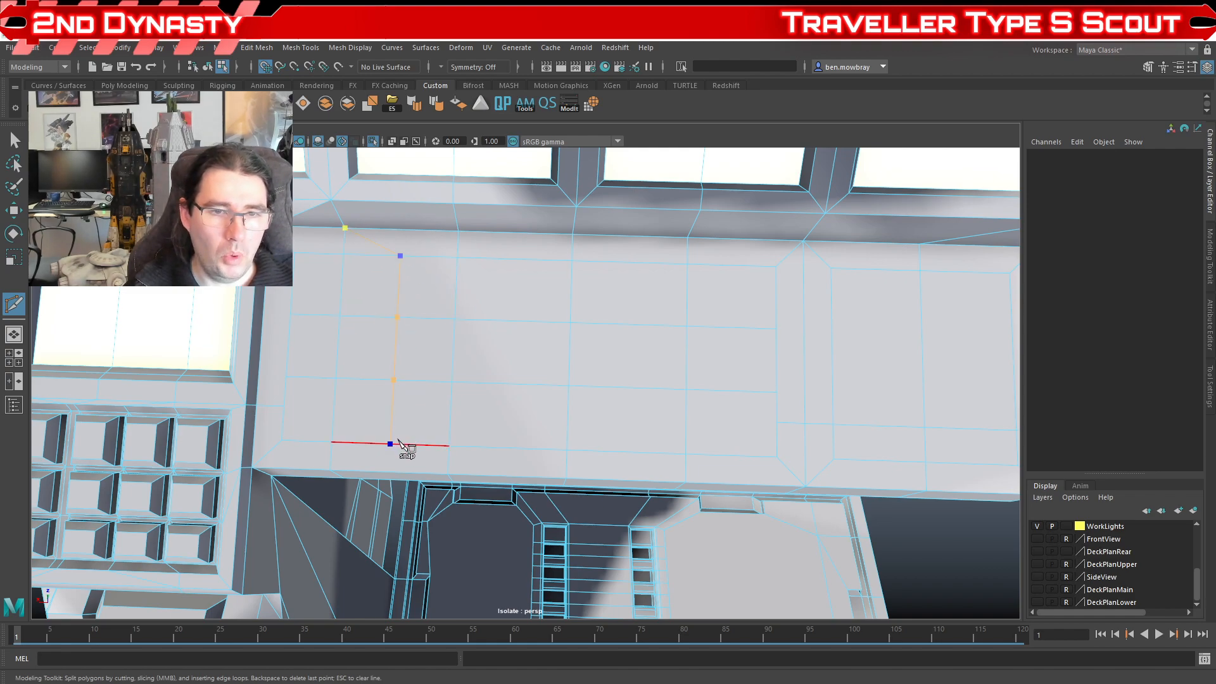
left_click(399, 443)
left_click(449, 474)
left_click(507, 448)
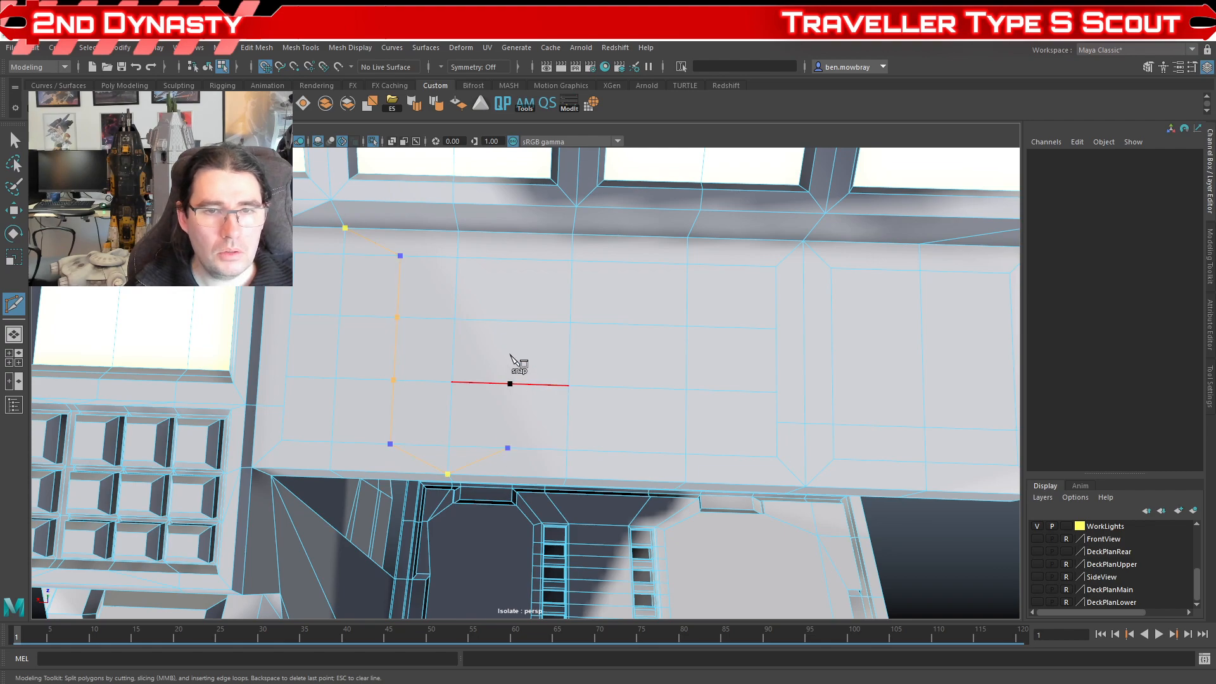
left_click(515, 259)
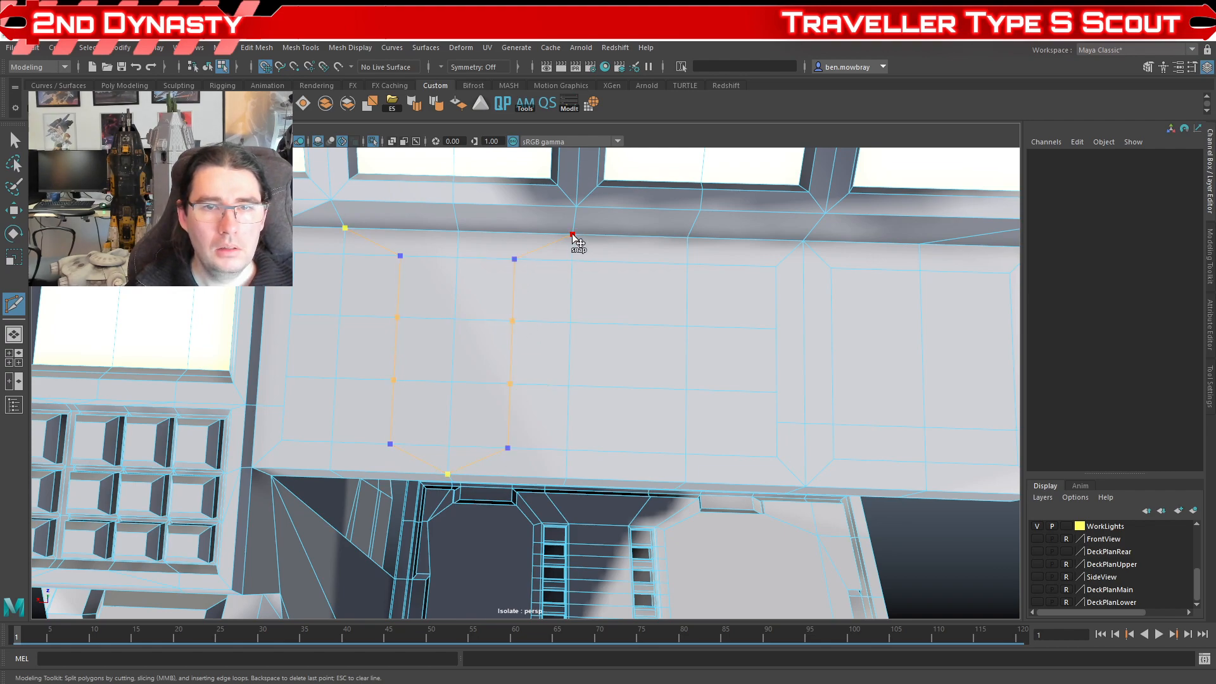
left_click(573, 235)
left_click(629, 265)
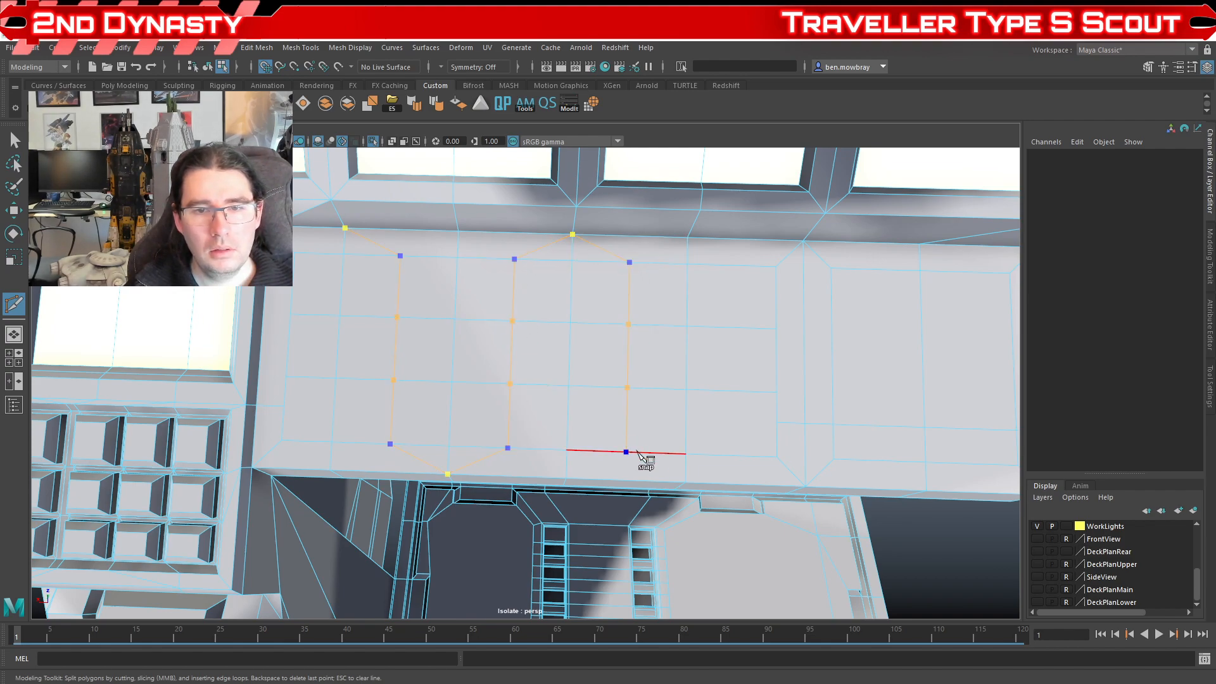
left_click(637, 452)
left_click(685, 482)
key("Return")
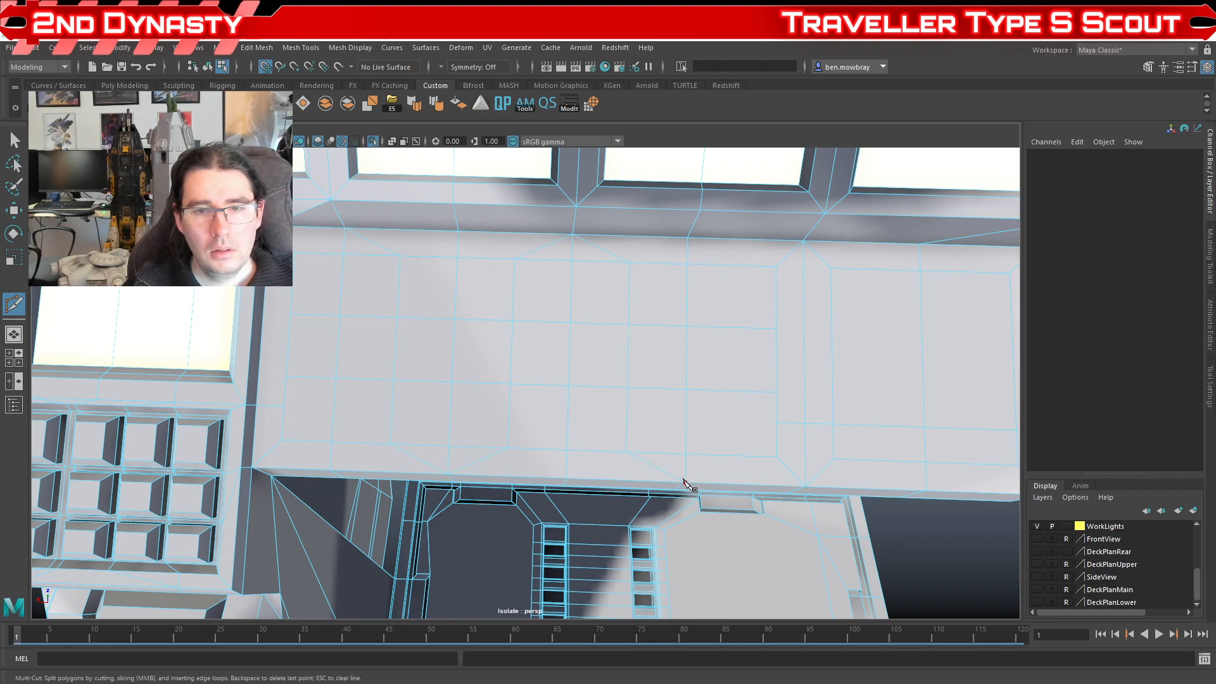
left_click(731, 456)
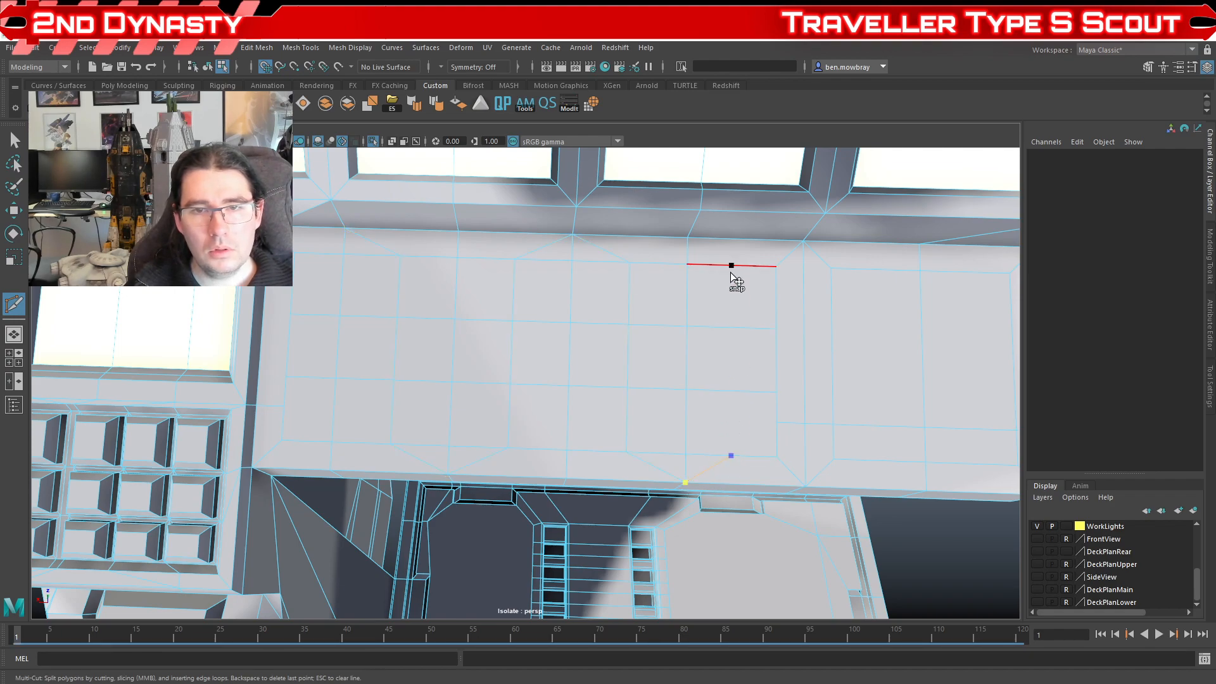
left_click(732, 265)
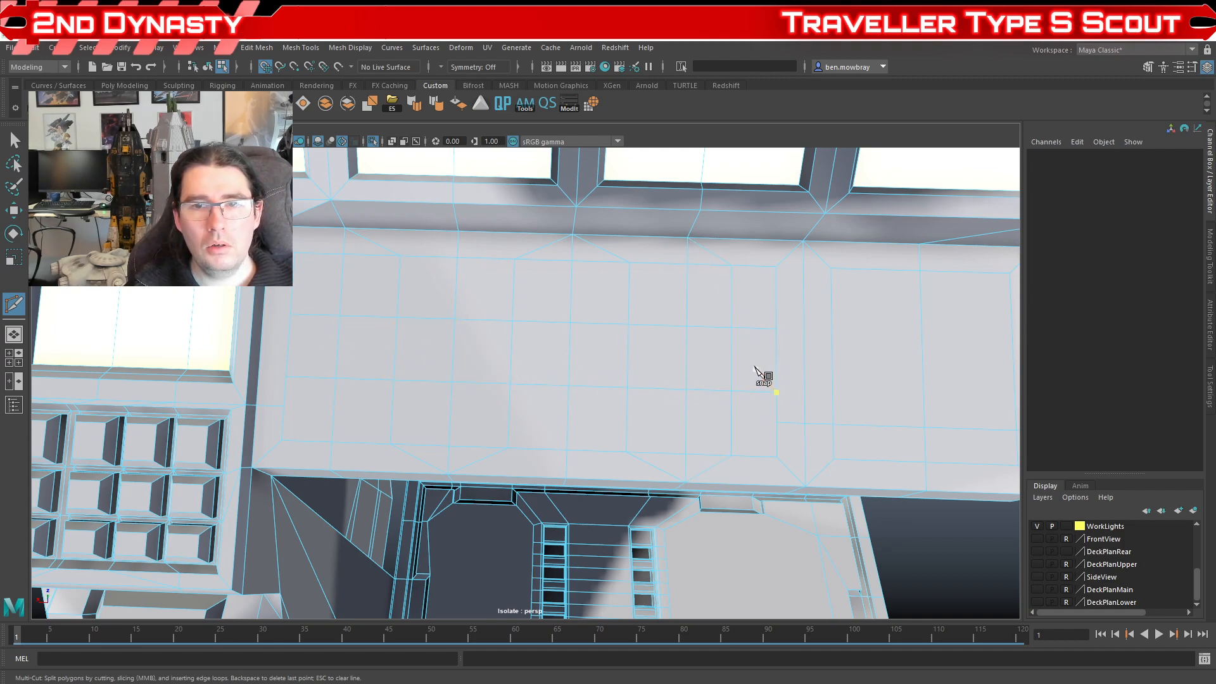
Step: Select the cut line's edges in the desk panel's end column and shift them slightly sideways towards the neighbouring columns
key("w")
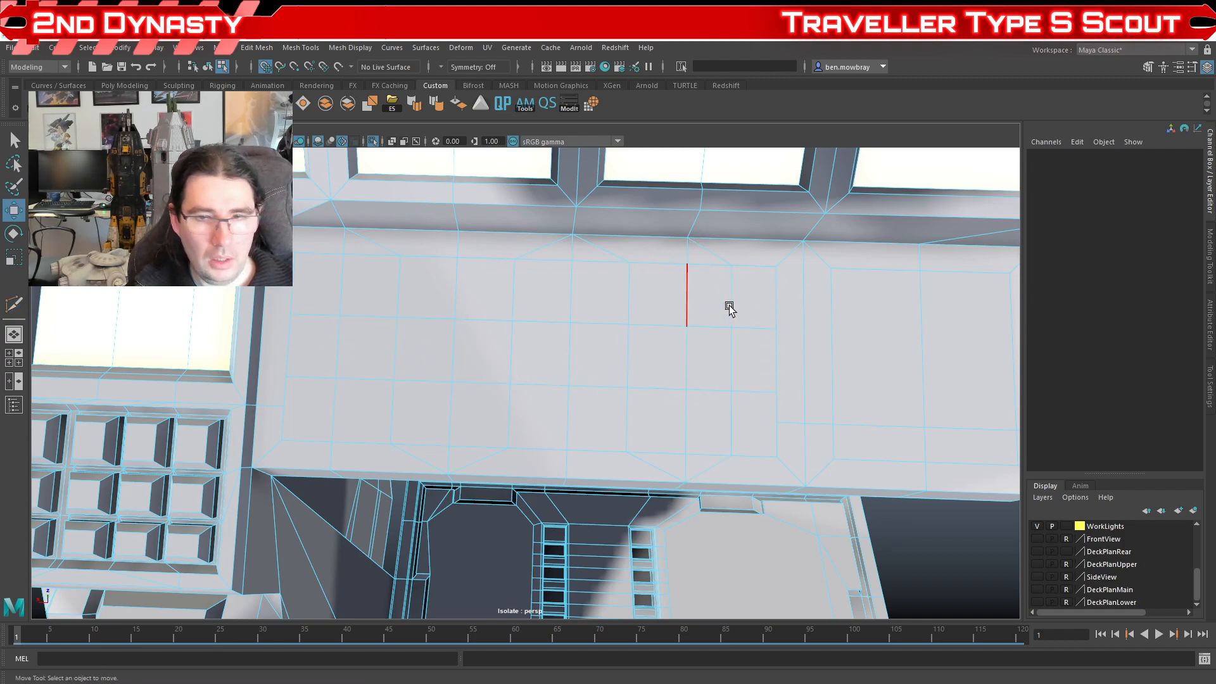
right_click_drag(728, 289, 718, 244)
left_click(736, 288)
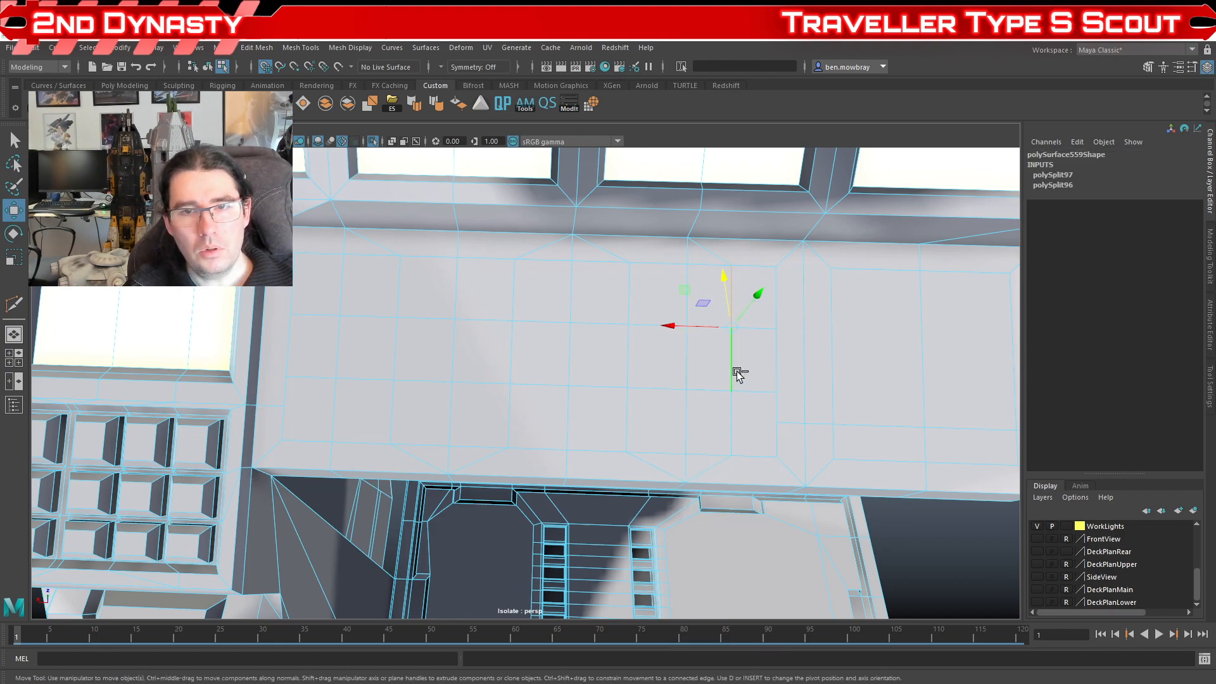
left_click(734, 372)
left_click_drag(689, 360, 729, 361)
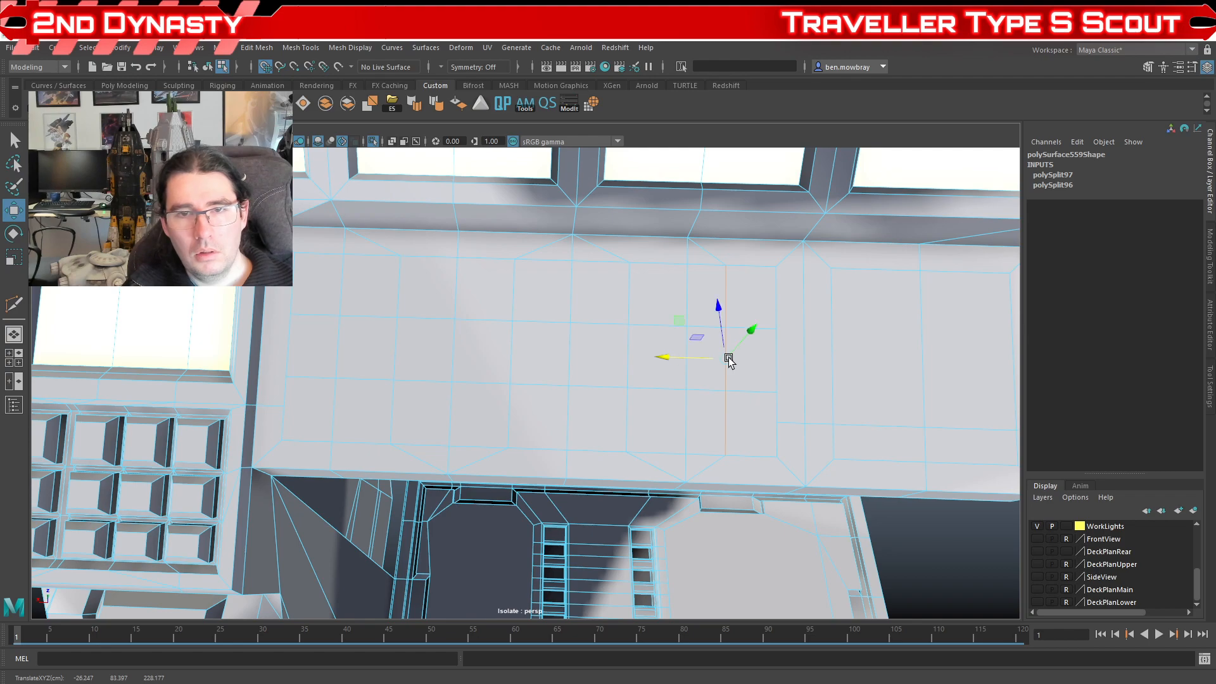
Step: Undo the last edge move and Multi-Cut six front-to-rear lines midway through the desk panel's remaining key columns
key("ctrl+z")
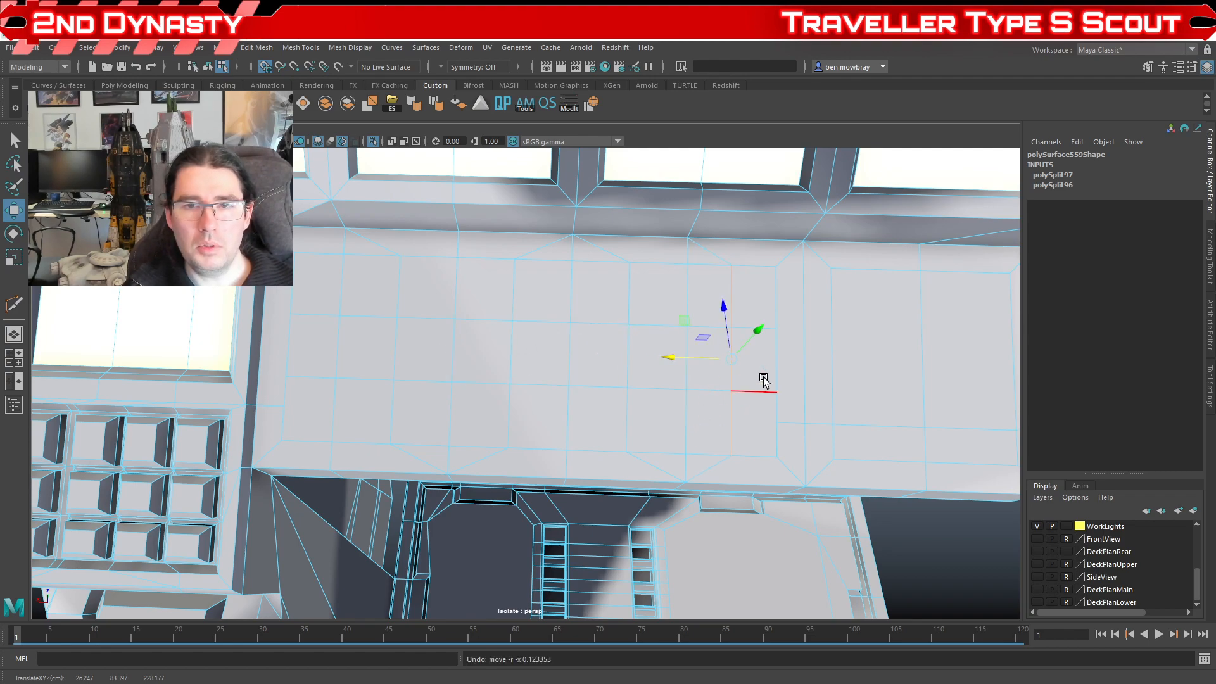
mouse_move(392, 311)
right_mouse_down()
mouse_move(393, 346)
mouse_move(404, 293)
mouse_move(392, 310)
right_mouse_up()
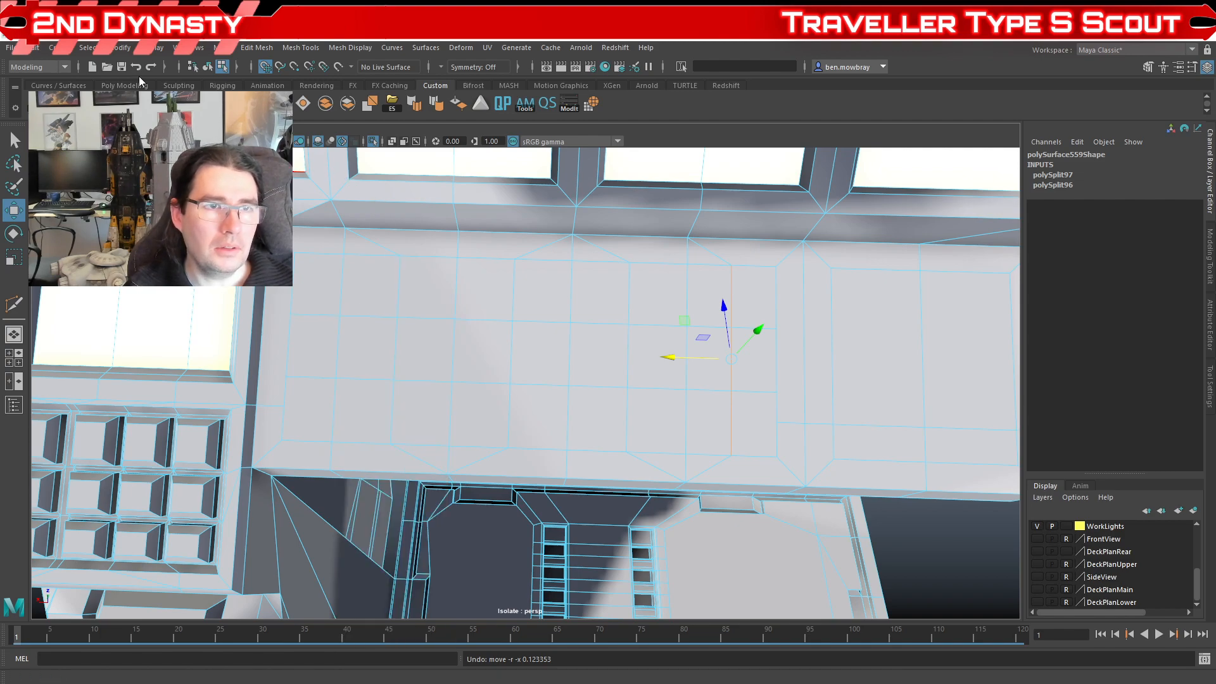
left_click(14, 304)
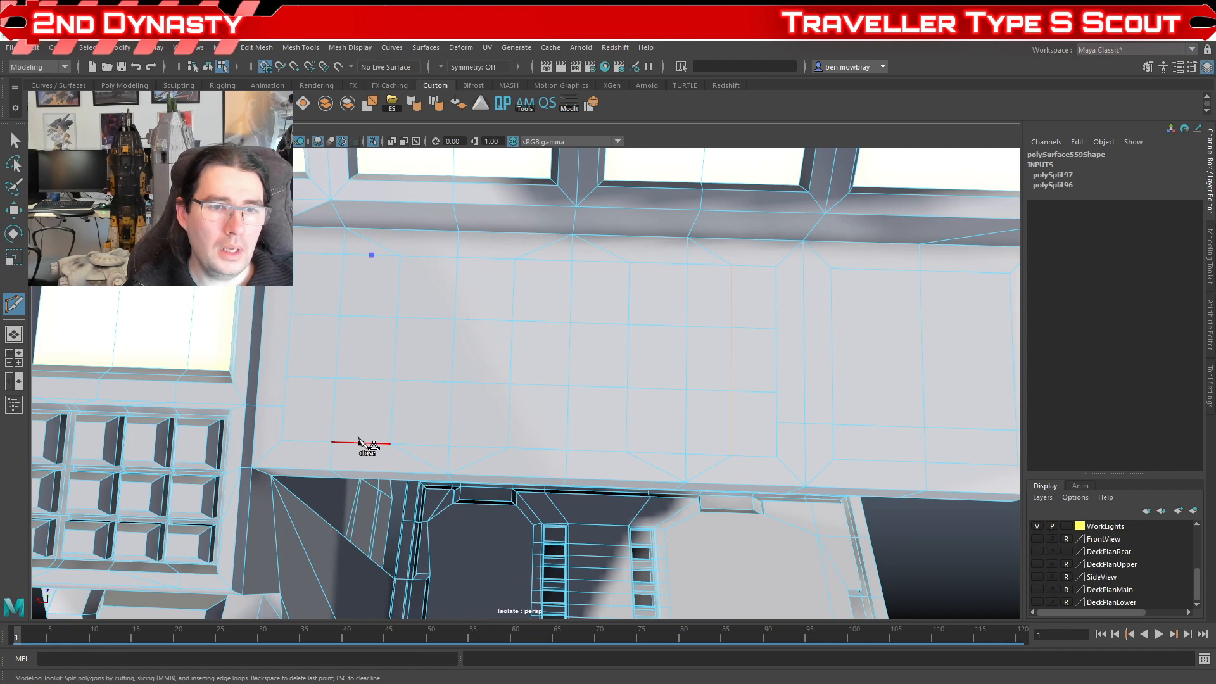
key("Return")
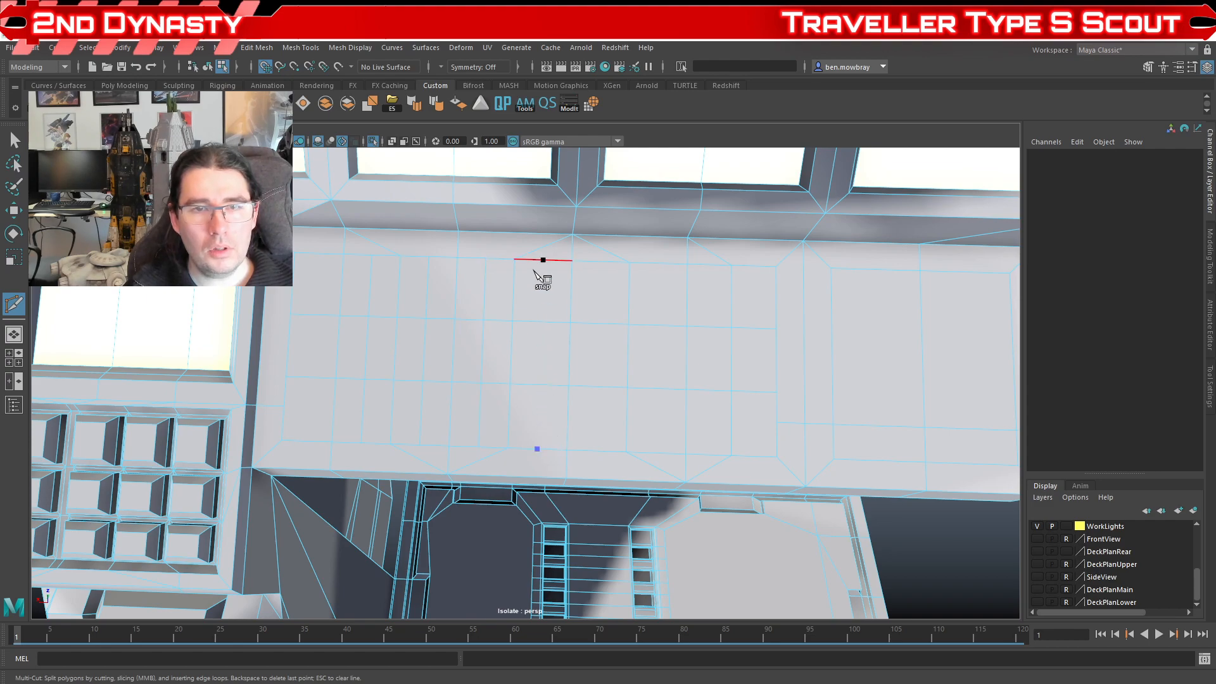
left_click(543, 260)
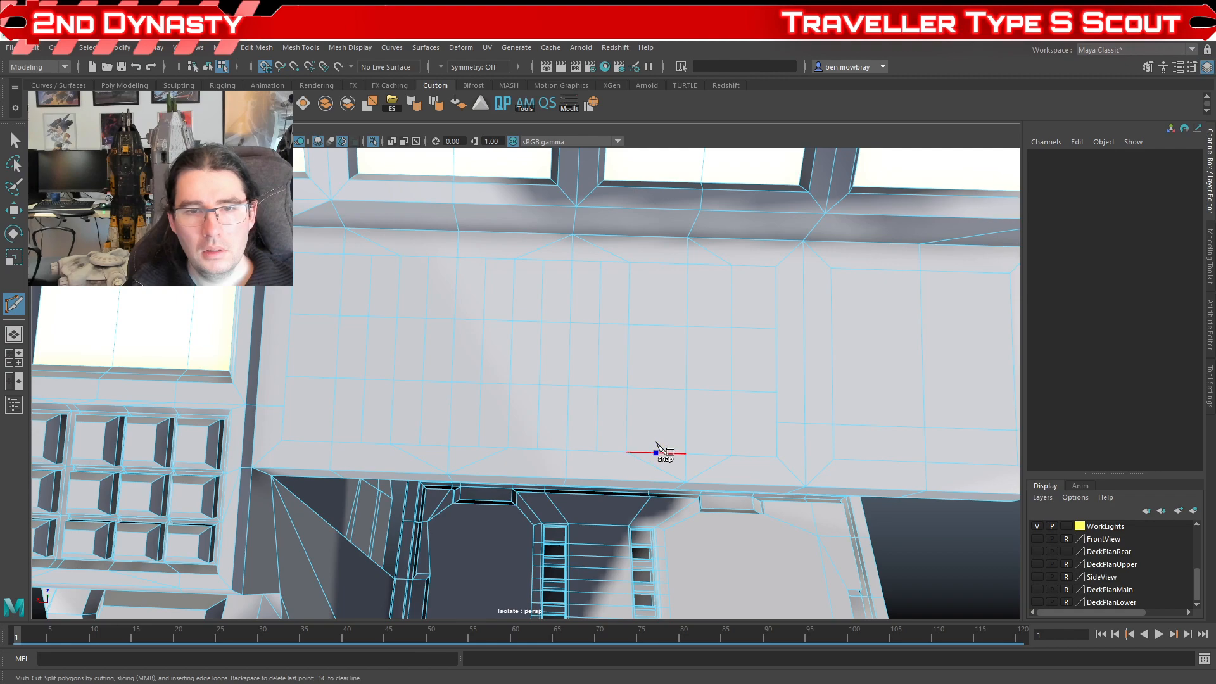
key("Return")
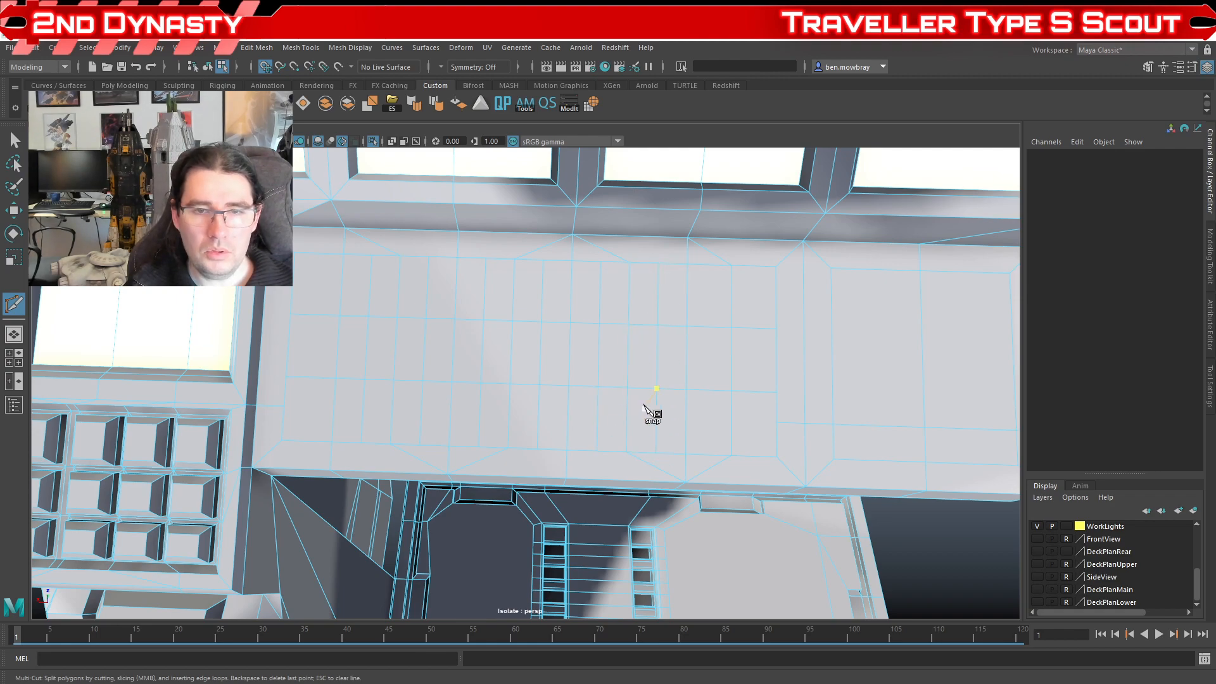
Step: Extrude three alternate face pairs in the desk panel's rear row and the first pair in the front row with an offset of 0.15
key("w")
right_click_drag(407, 285, 375, 302)
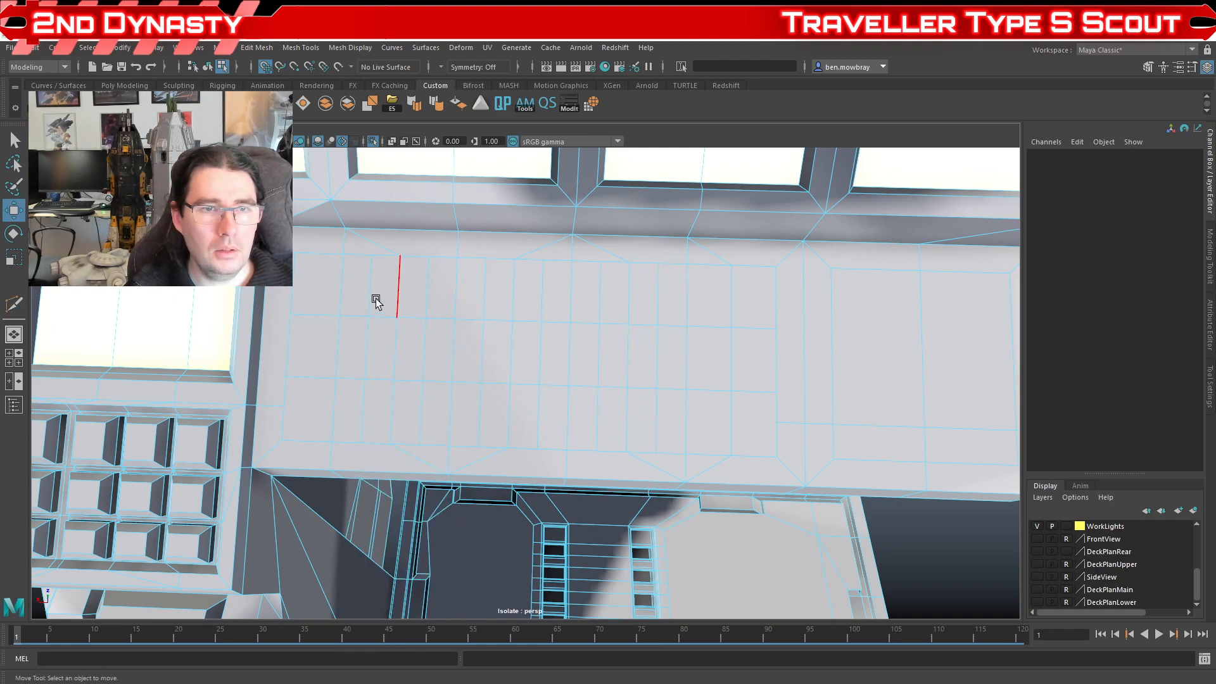
left_click(362, 291)
left_click(387, 290, "shift")
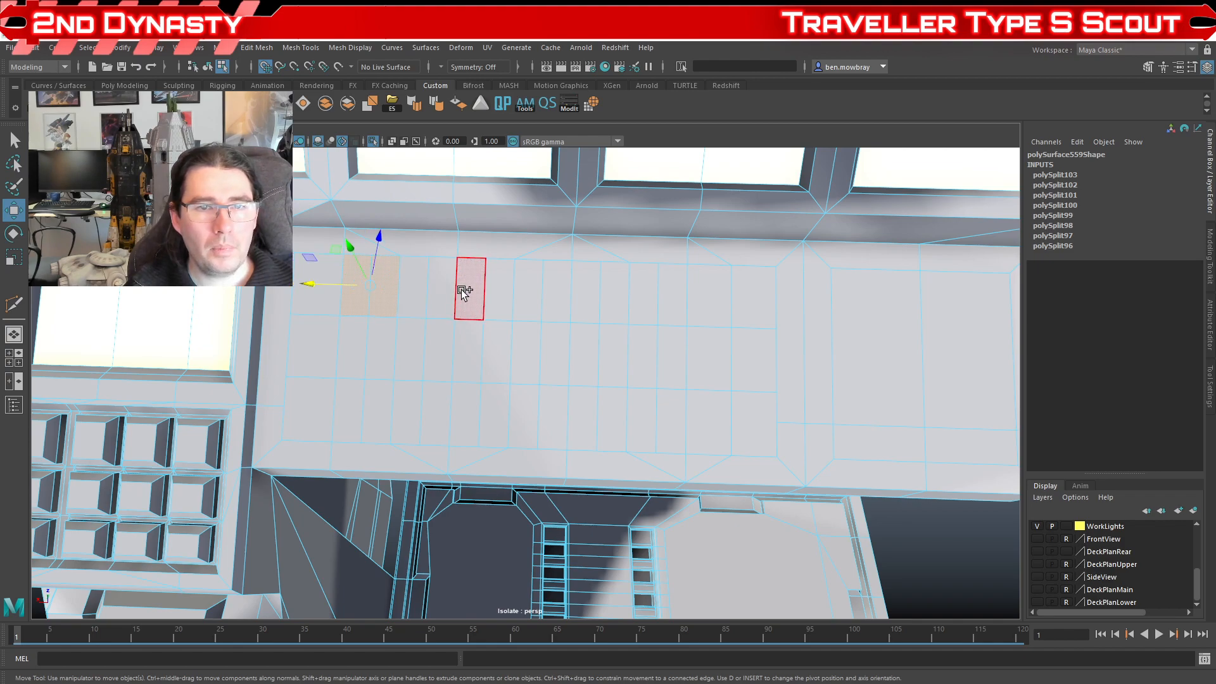
left_click(461, 290, "shift")
left_click(606, 293, "shift")
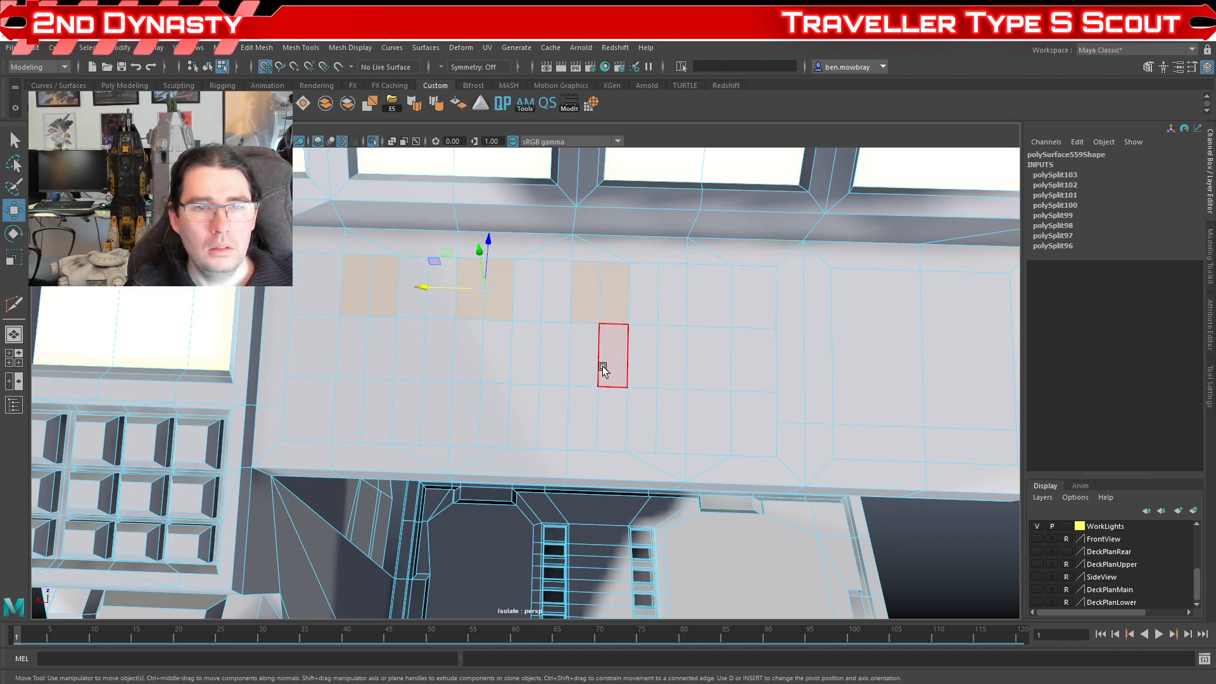
left_click(350, 423, "shift")
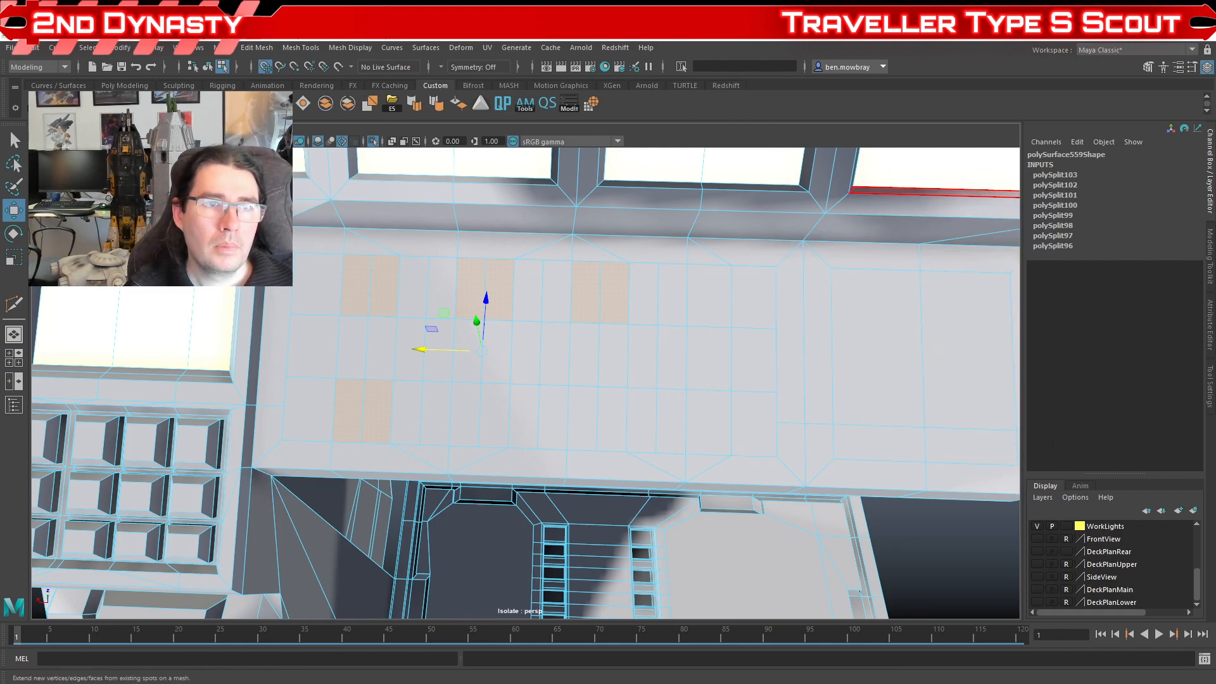
key("ctrl+e")
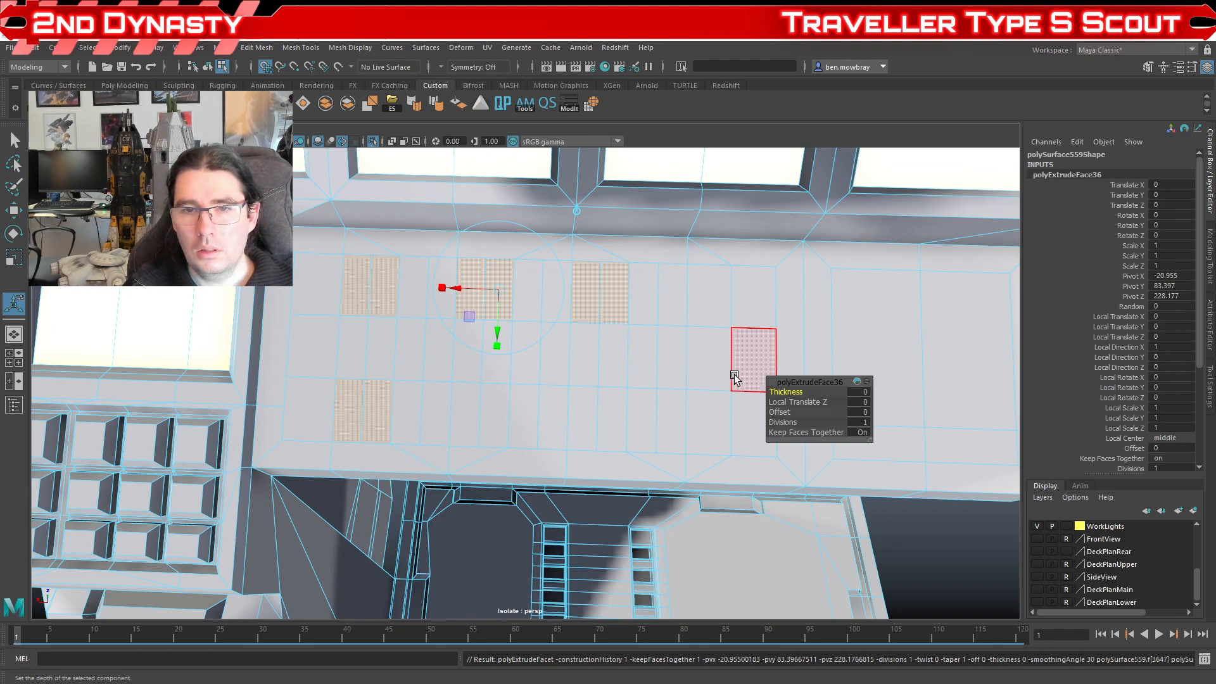
left_click(859, 412)
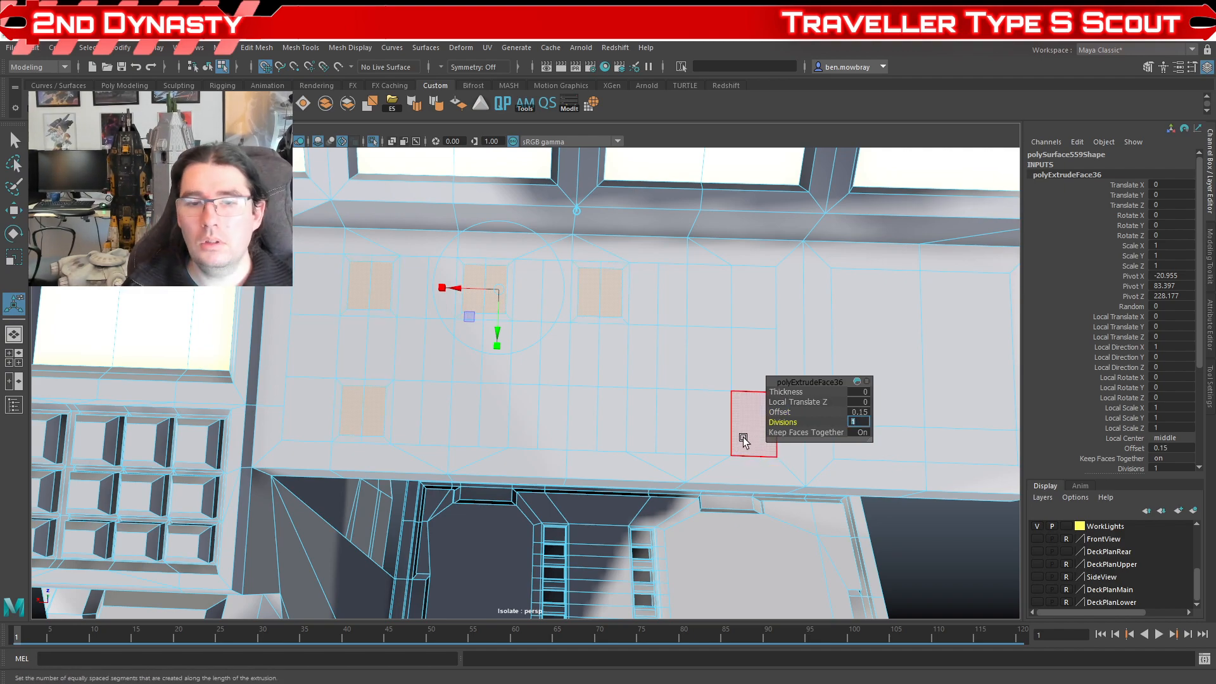
Step: Compare the inset keys with the neighbouring keypad and set the extrusion's offset to 0.075
left_click_drag(505, 380, 445, 385, "alt")
scroll(464, 366, "down", 4)
middle_click_drag(481, 377, 706, 346, "alt")
scroll(706, 346, "up", 3)
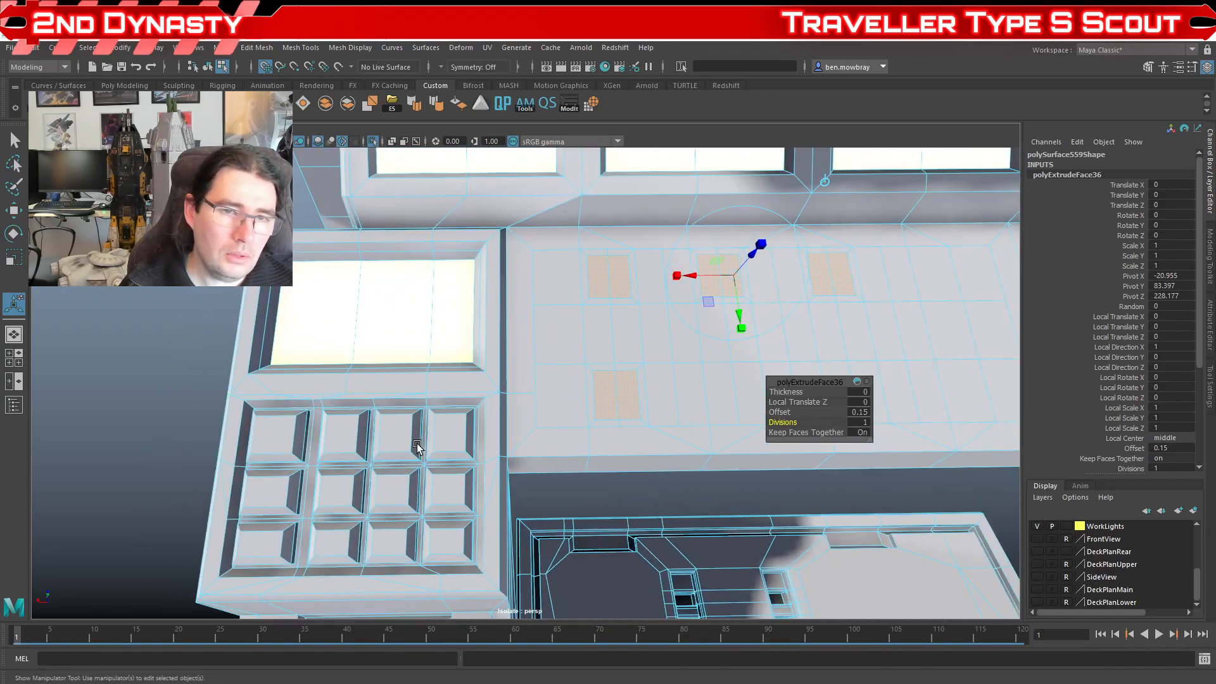
scroll(504, 453, "down", 3)
middle_click_drag(749, 415, 562, 462, "alt")
scroll(561, 462, "up", 5)
key("ctrl+z")
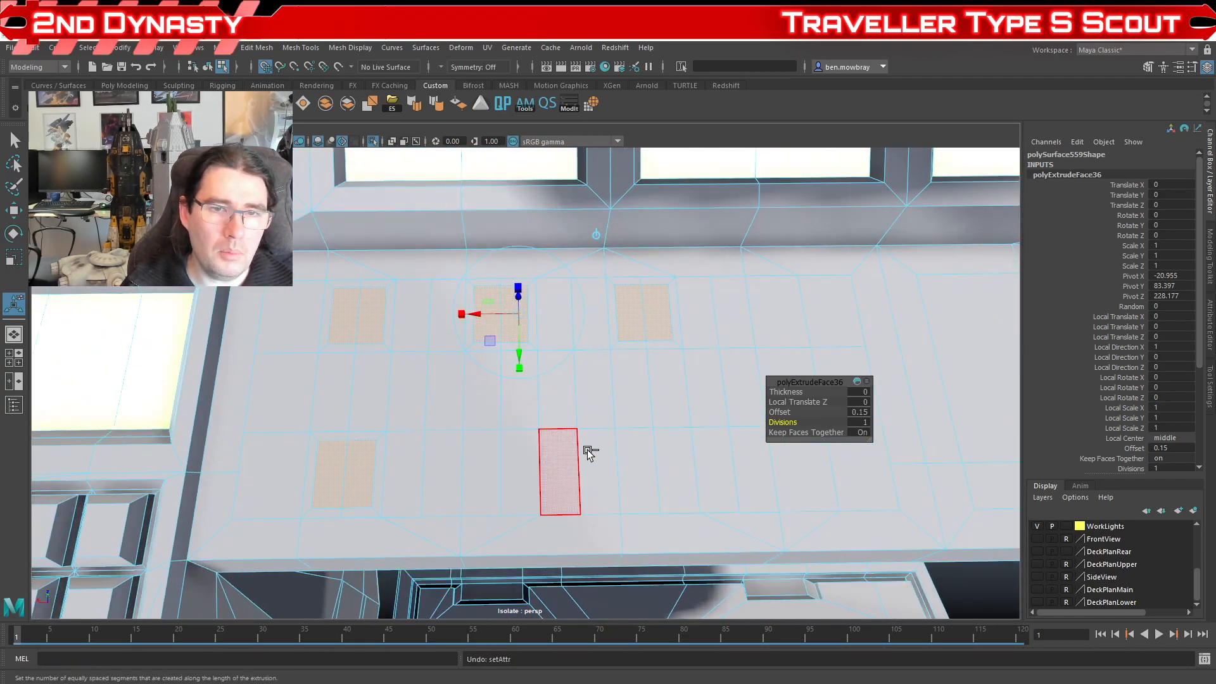
left_click(861, 412)
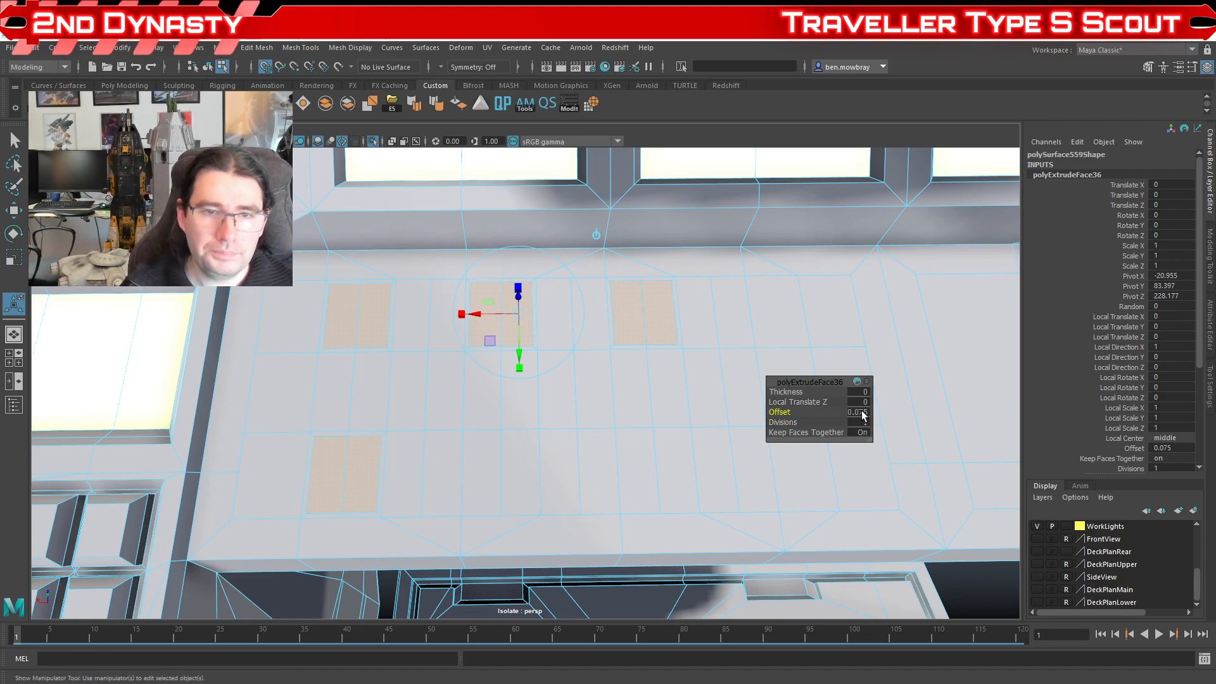
scroll(632, 431, "down", 2)
scroll(607, 441, "up", 2)
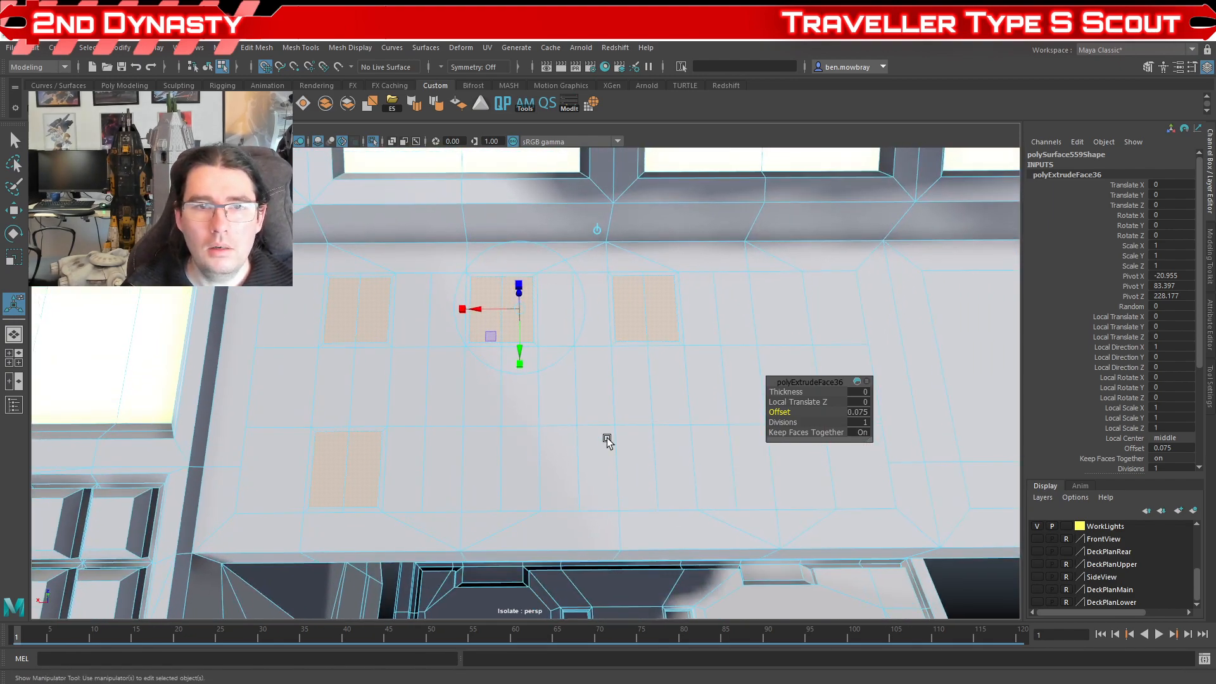
scroll(607, 441, "up", 1)
middle_click_drag(606, 441, 565, 448, "alt")
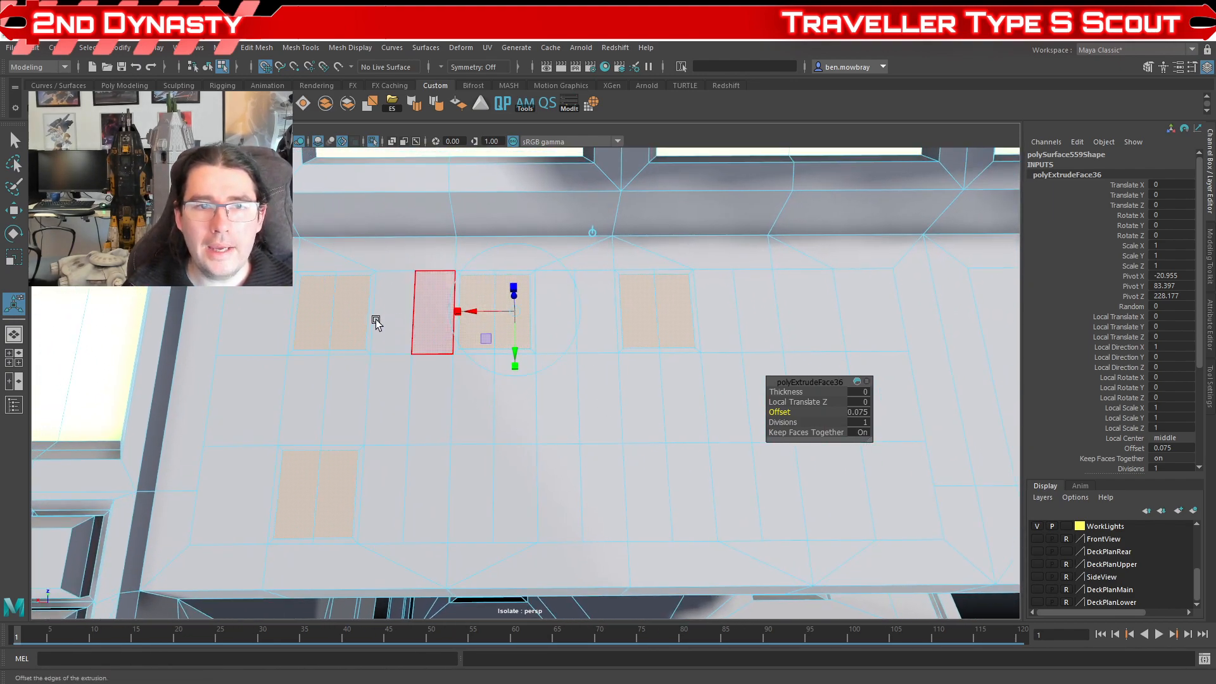
Step: Extrude the two face pairs between the rear row's keys and eight adjoining front-row faces with an offset of 0.075
left_click(396, 321)
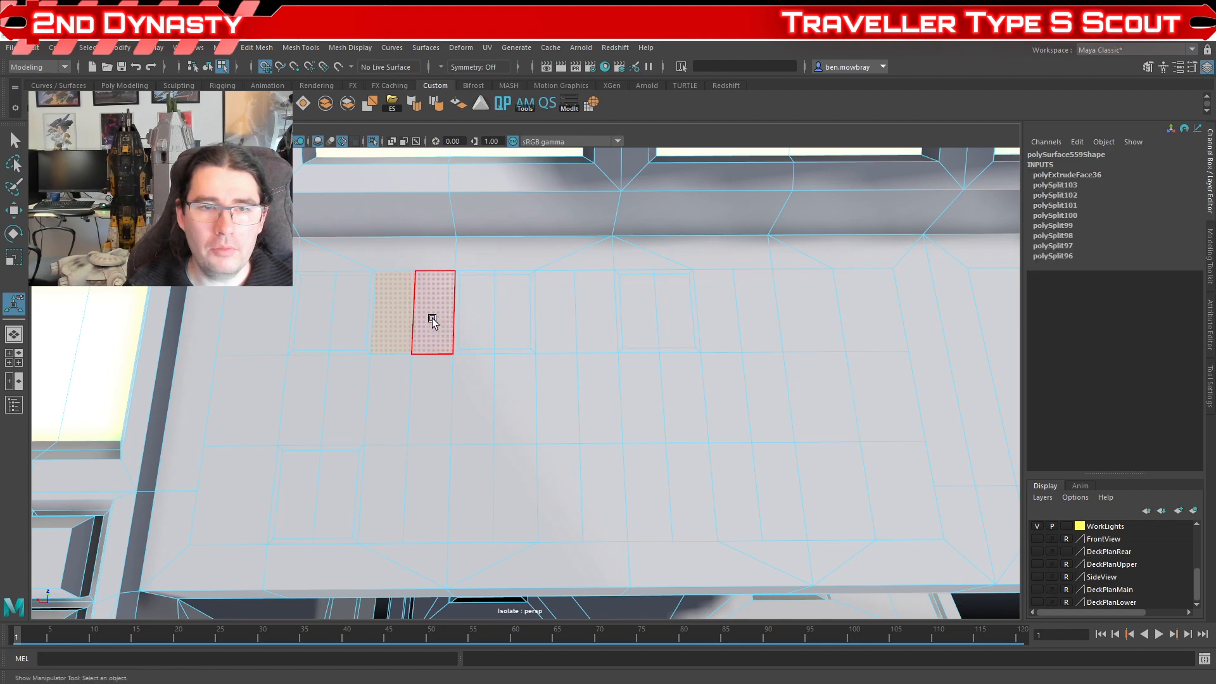
left_click(433, 321, "shift")
left_click(552, 314, "shift")
left_click(595, 311, "shift")
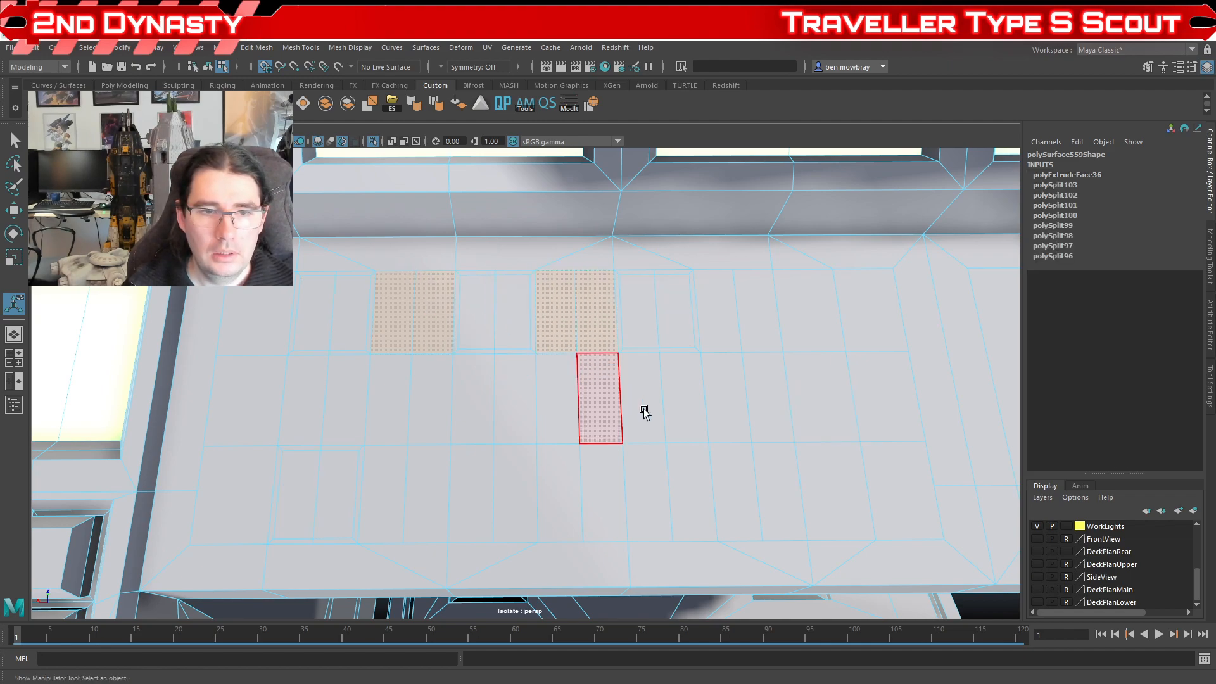
left_click(399, 503, "shift")
left_click(424, 500, "shift")
left_click(475, 497, "shift")
left_click(518, 498, "shift")
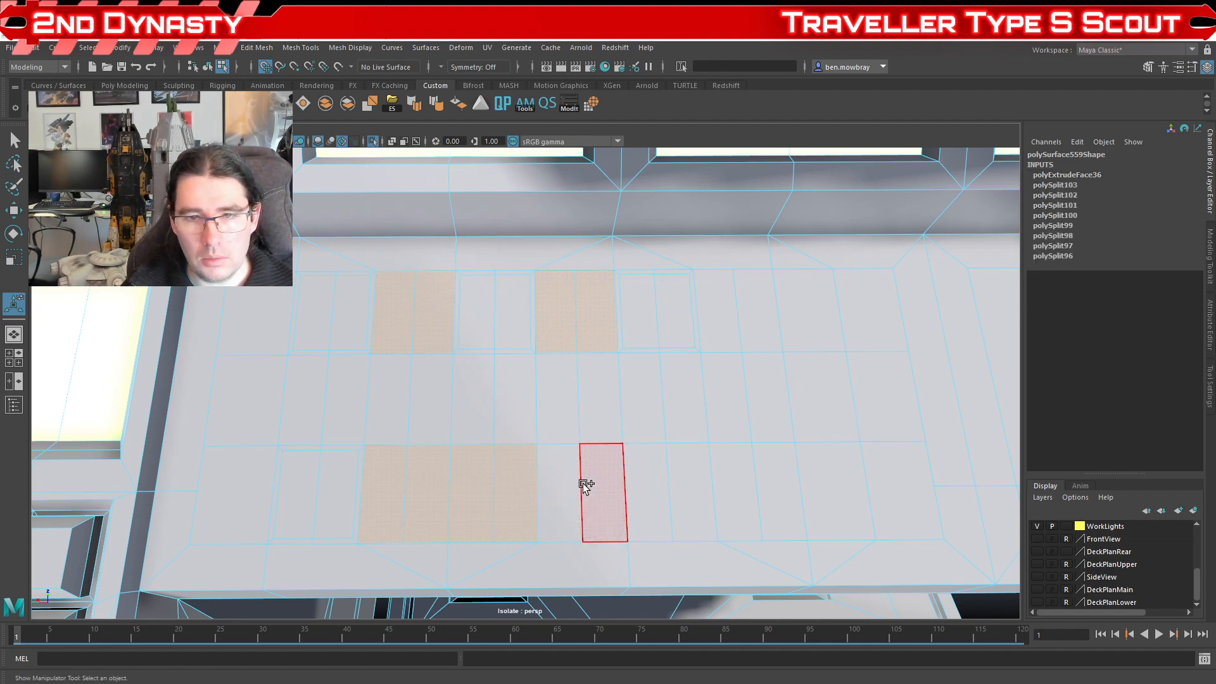
left_click(589, 485, "shift")
left_click(567, 485, "shift")
left_click(638, 481, "shift")
left_click(675, 481, "shift")
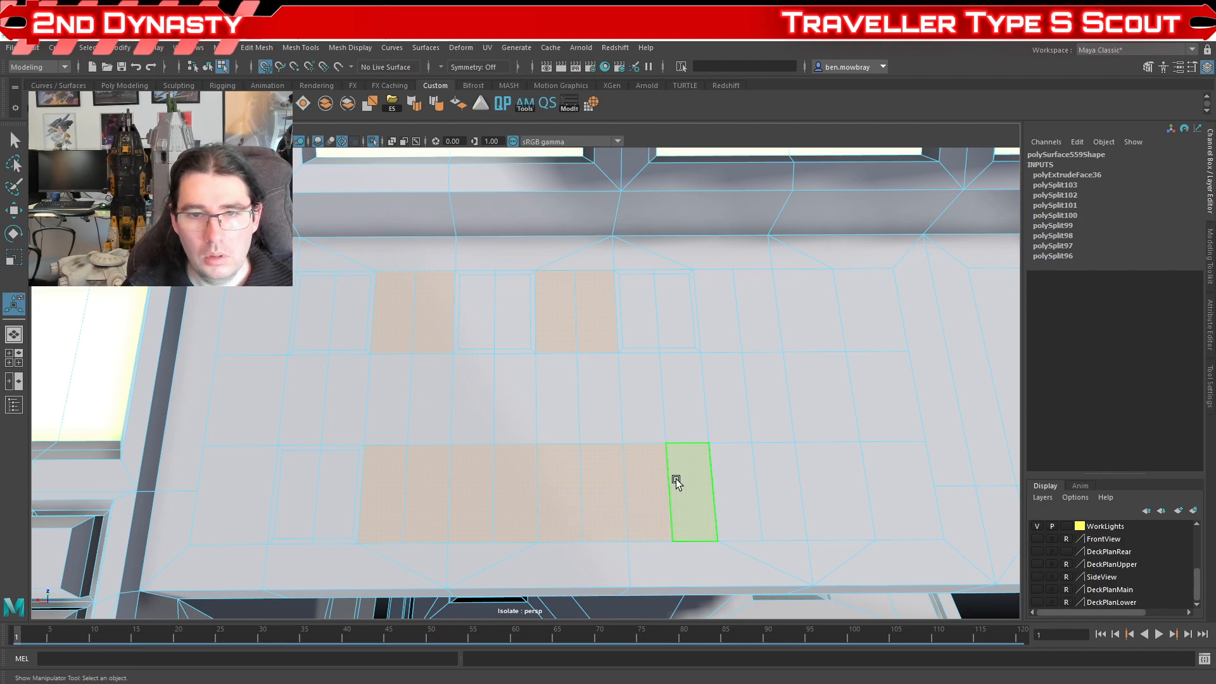
scroll(676, 481, "down", 5)
mouse_move(676, 481)
left_mouse_down("alt")
mouse_move(643, 508)
mouse_move(669, 483)
left_mouse_up("alt")
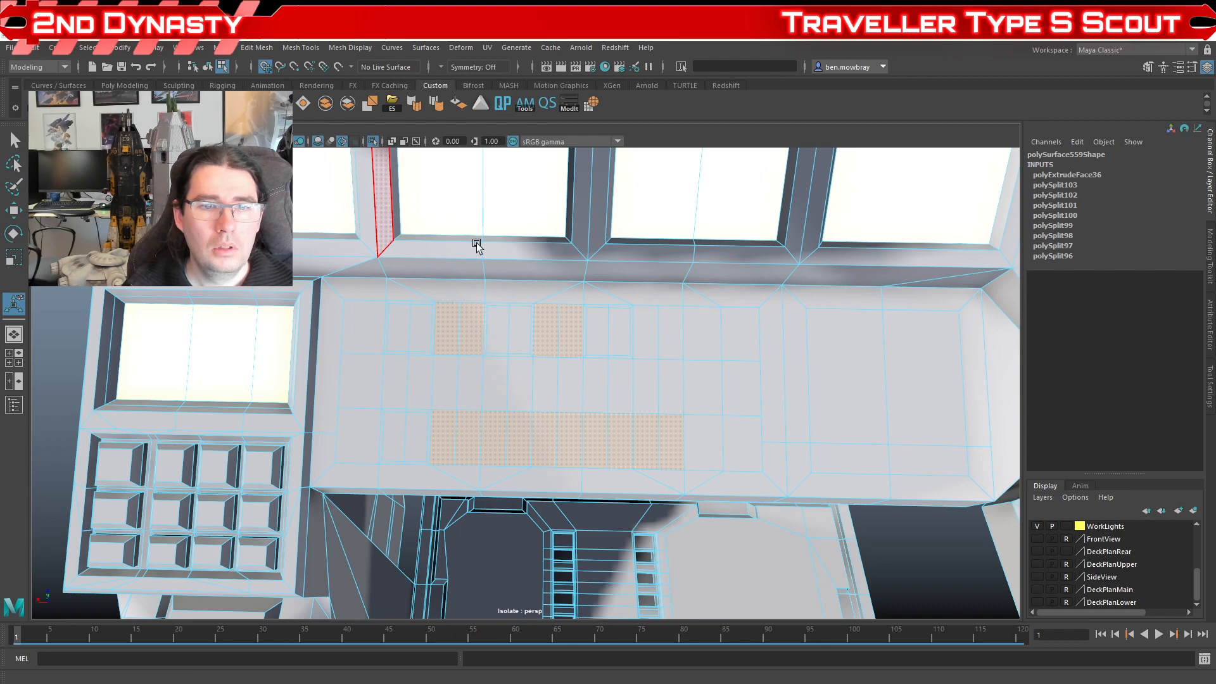
key("ctrl+e")
left_click(860, 412)
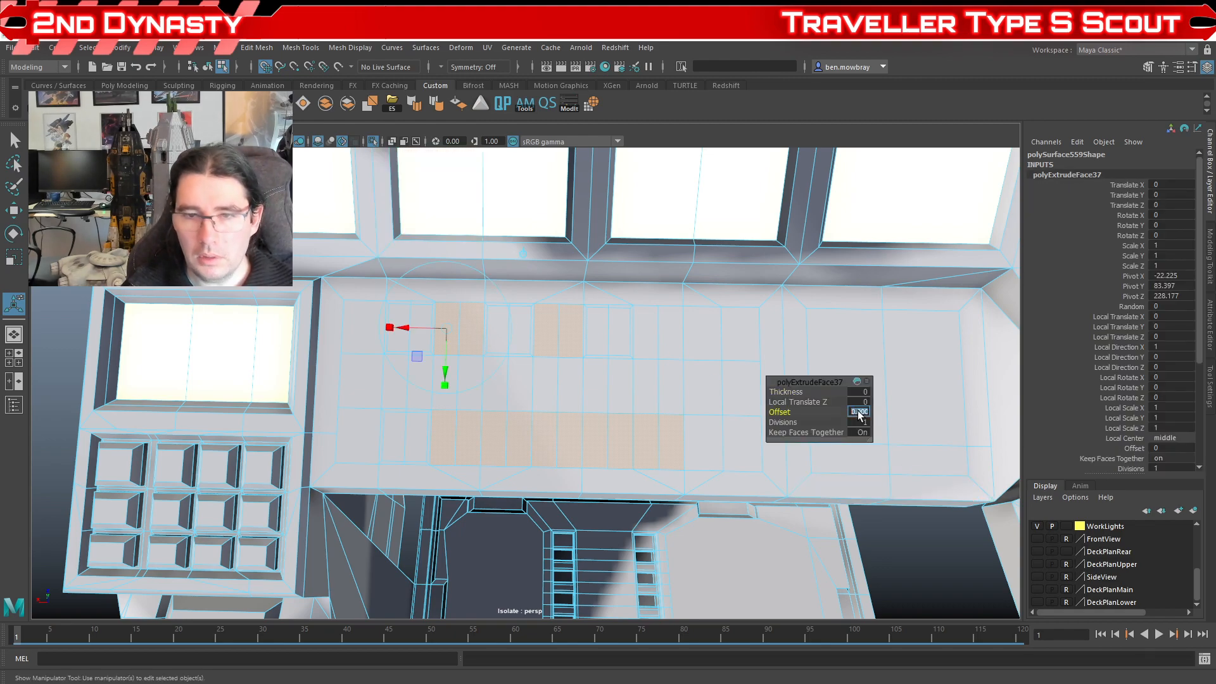
type(".07")
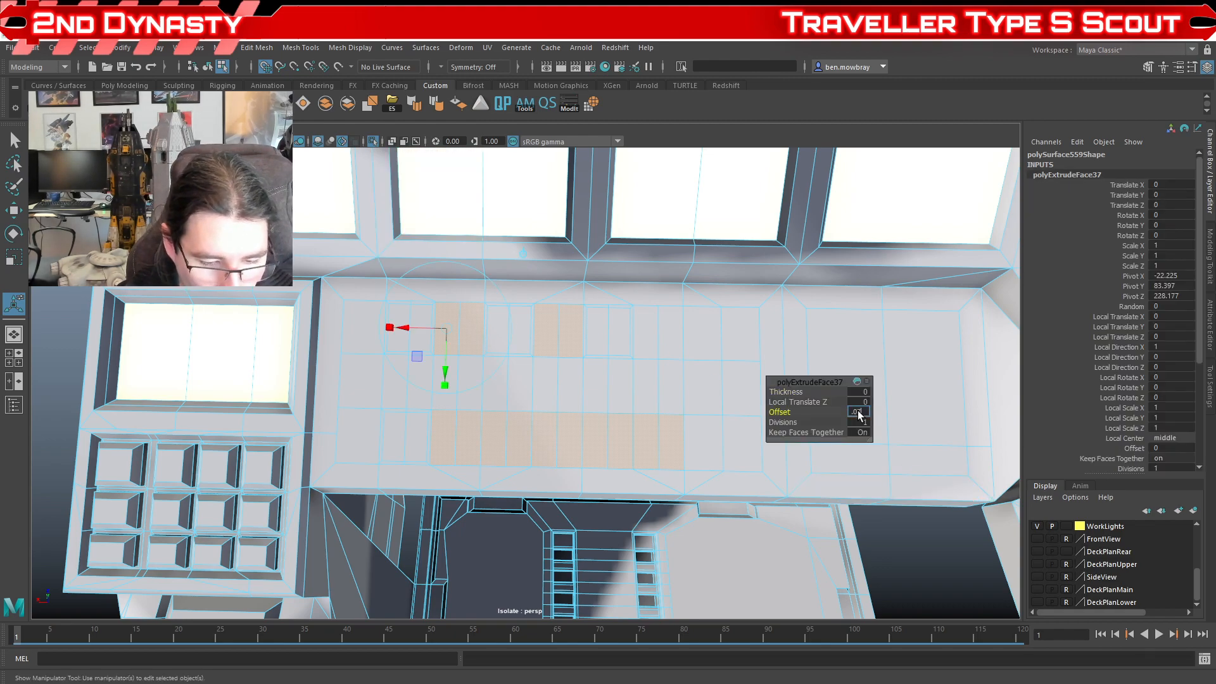
Step: Inspect the inset keys' corner vertices up close and judge the panel's key layout against the surrounding keypads
middle_click_drag(625, 413, 608, 423, "alt")
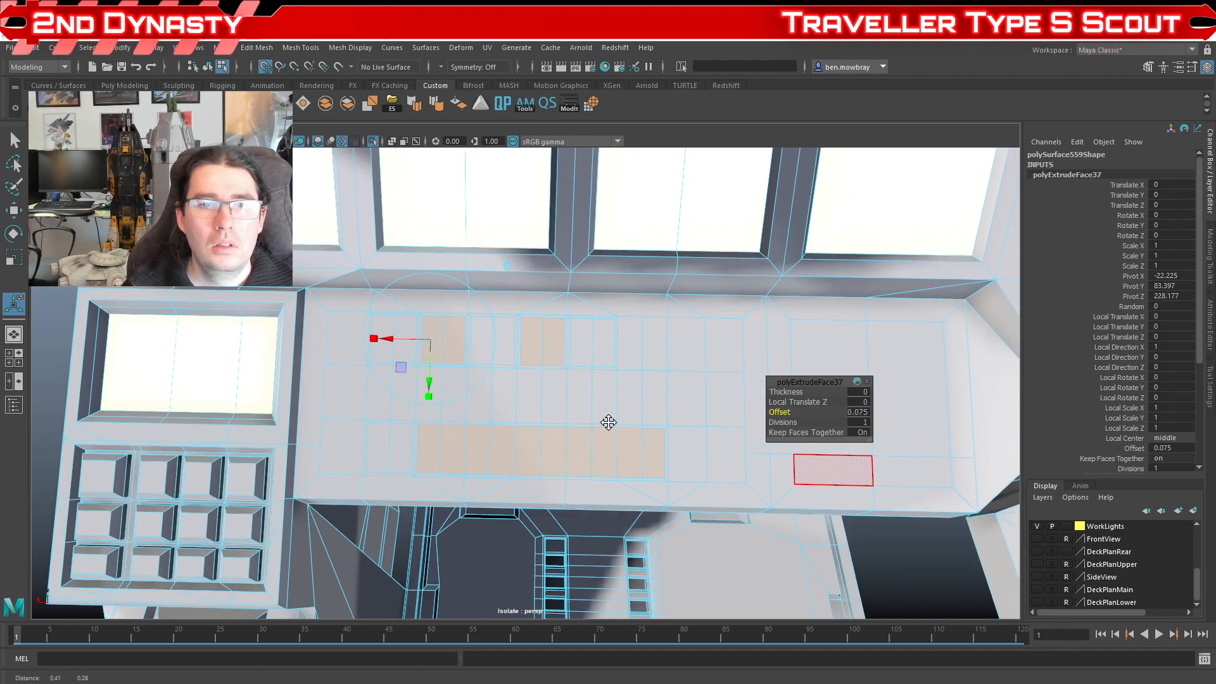
right_click_drag(608, 424, 626, 435, "alt")
left_click_drag(508, 400, 502, 399, "alt")
middle_click_drag(502, 399, 512, 461, "alt")
right_click_drag(512, 461, 459, 348, "alt")
left_click_drag(572, 380, 575, 348, "alt")
right_click_drag(574, 348, 576, 399, "alt")
left_click_drag(575, 399, 581, 261, "alt")
left_click(476, 324)
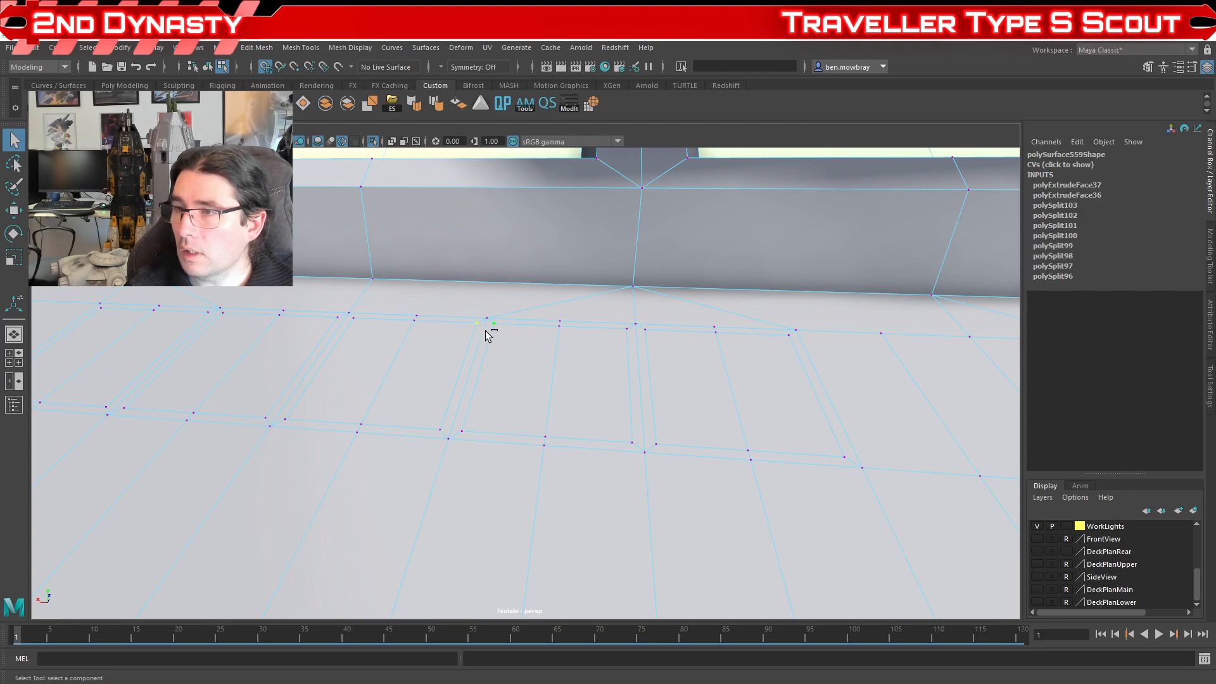
scroll(416, 363, "down", 5)
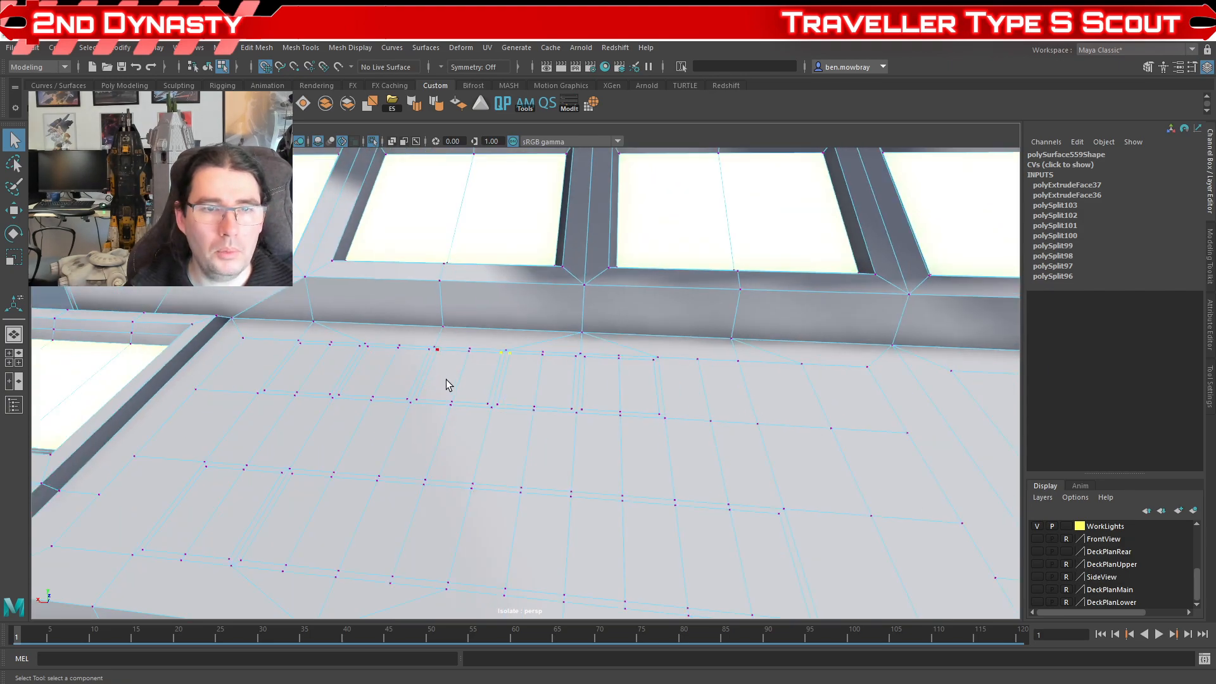
left_click_drag(447, 384, 461, 419, "alt")
scroll(472, 406, "down", 4)
middle_click_drag(536, 419, 555, 373, "alt")
left_click_drag(555, 372, 558, 401, "alt")
scroll(528, 398, "up", 4)
middle_click_drag(528, 398, 618, 390, "alt")
scroll(657, 396, "down", 5)
scroll(618, 390, "up", 4)
mouse_move(619, 395)
left_mouse_down("alt")
mouse_move(548, 393)
mouse_move(535, 361)
mouse_move(614, 399)
mouse_move(565, 363)
mouse_move(635, 366)
mouse_move(575, 388)
mouse_move(622, 366)
mouse_move(630, 380)
mouse_move(619, 386)
mouse_move(557, 399)
mouse_move(581, 396)
mouse_move(586, 374)
mouse_move(602, 380)
left_mouse_up("alt")
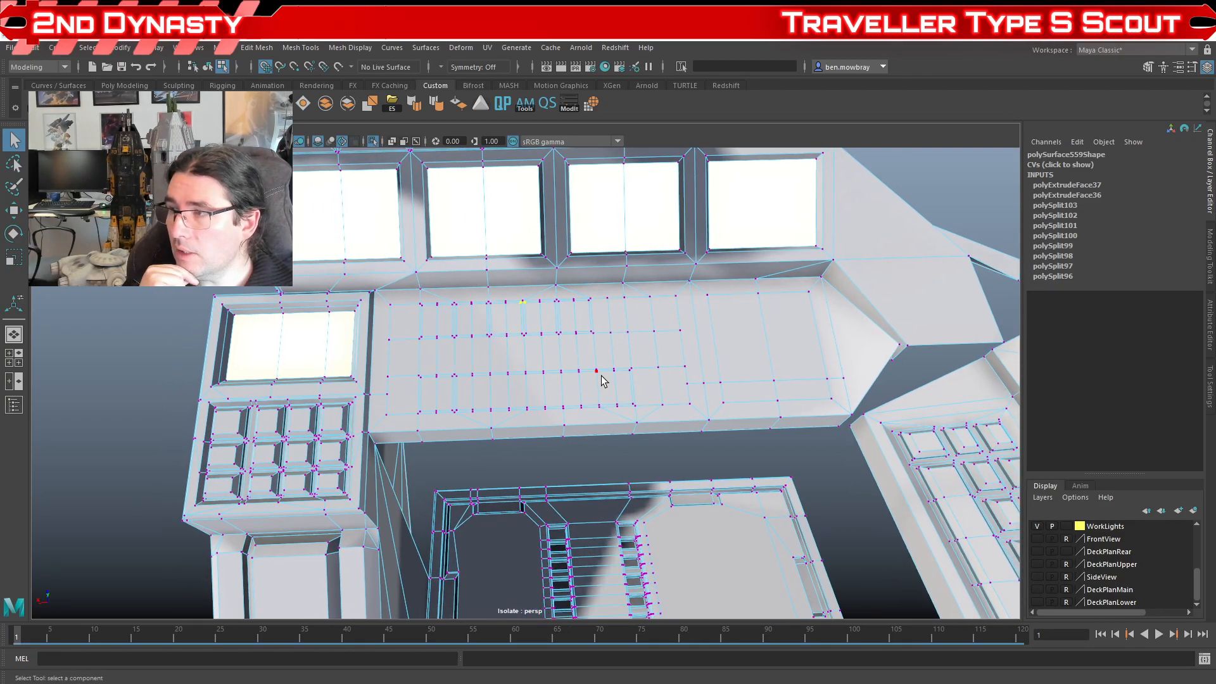
Step: Extrude three alternate face pairs in the desk panel's middle row with an offset of 0.075
scroll(563, 386, "up", 4)
mouse_move(548, 398)
left_mouse_down("alt")
mouse_move(544, 418)
mouse_move(548, 375)
left_mouse_up("alt")
scroll(547, 373, "up", 2)
scroll(546, 345, "up", 2)
right_click_drag(515, 352, 515, 386)
left_click(299, 371)
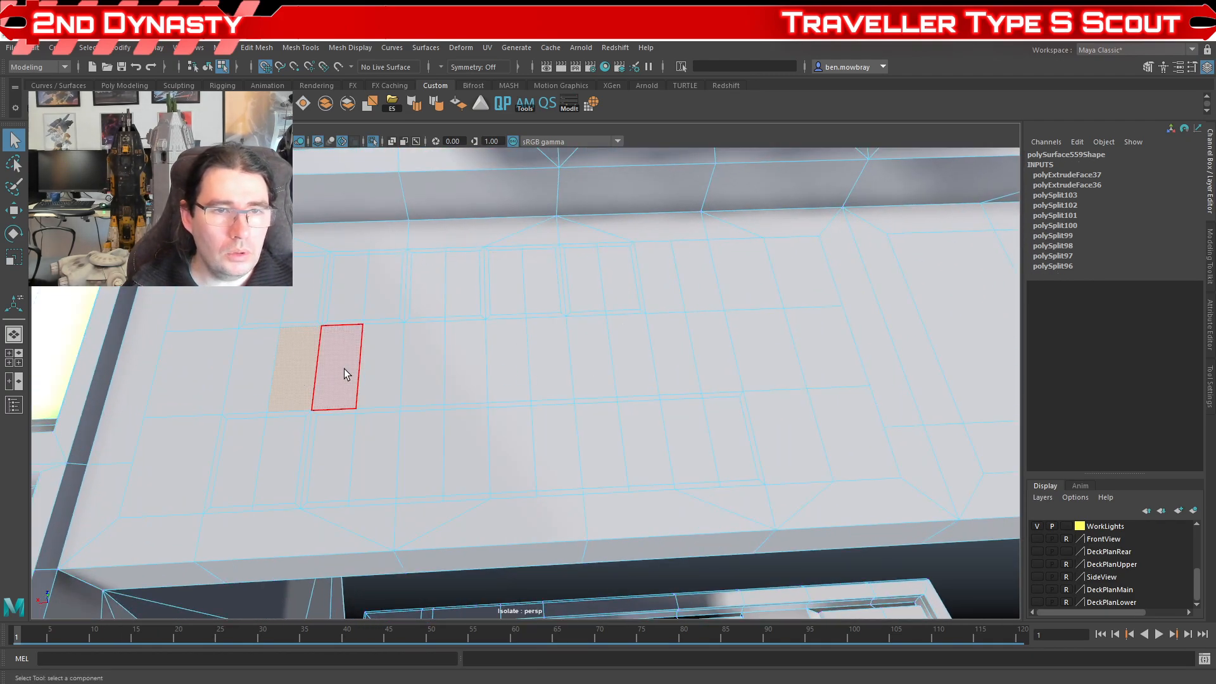
left_click(343, 368, "ctrl+shift")
left_click(464, 372, "ctrl+shift")
left_click(512, 358, "ctrl+shift")
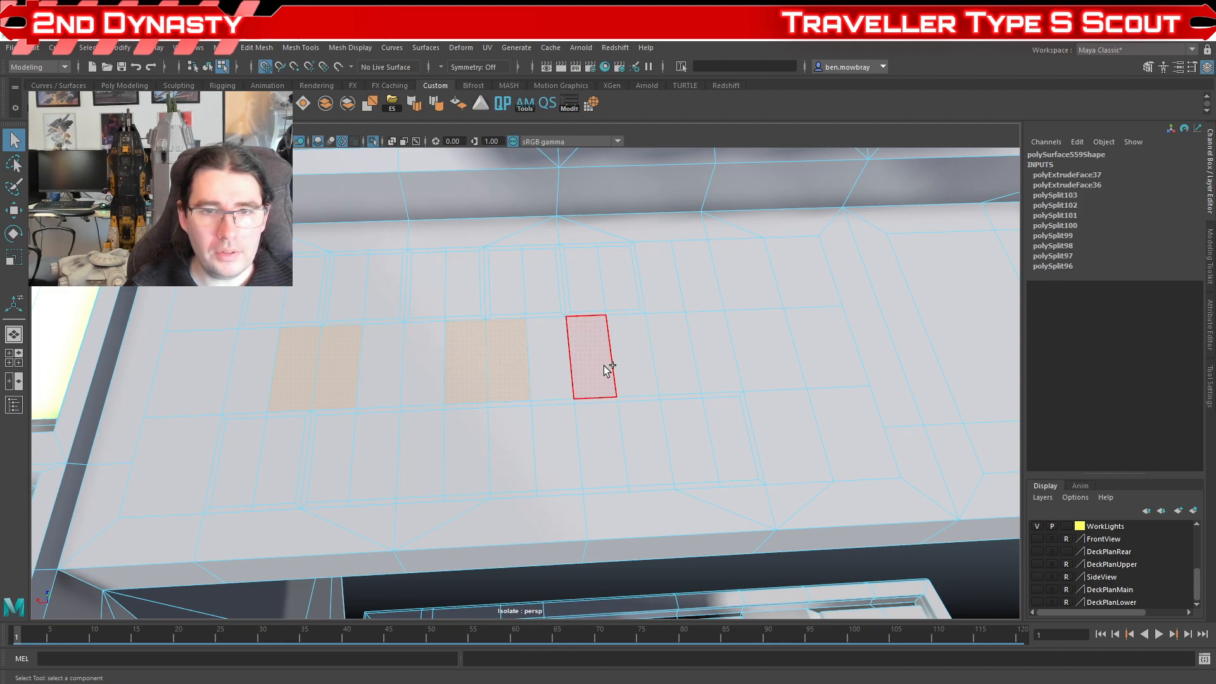
left_click(632, 361, "ctrl+shift")
left_click(672, 359, "ctrl+shift")
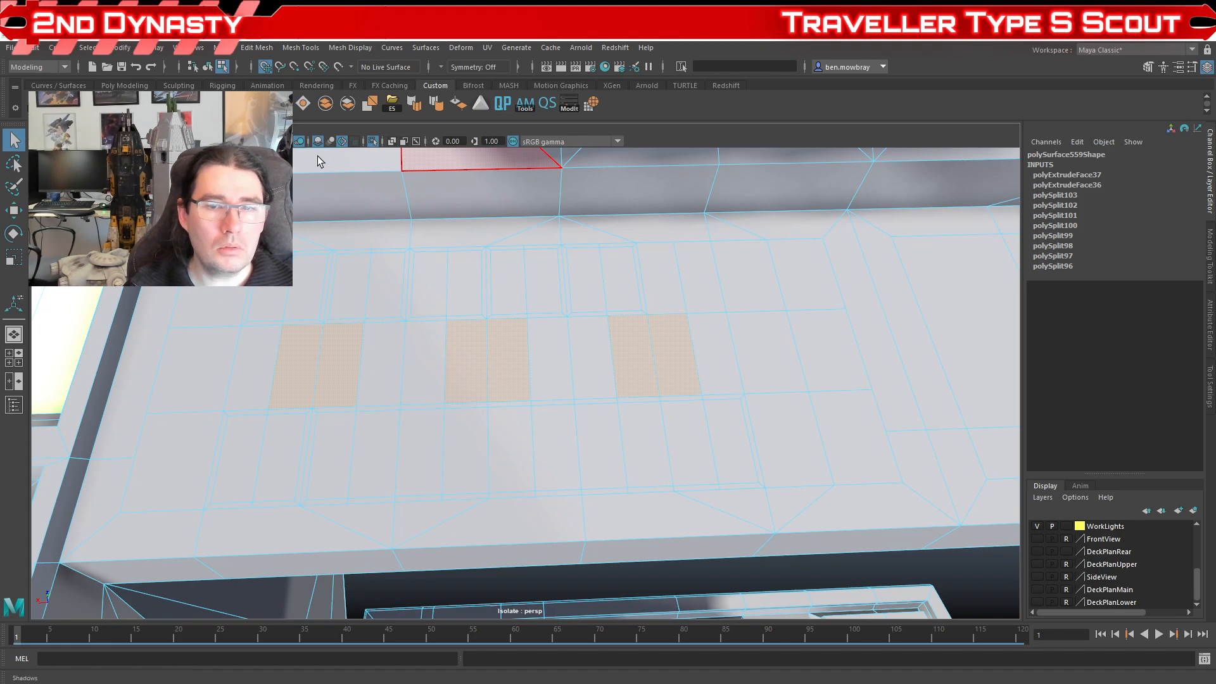
left_click(865, 413)
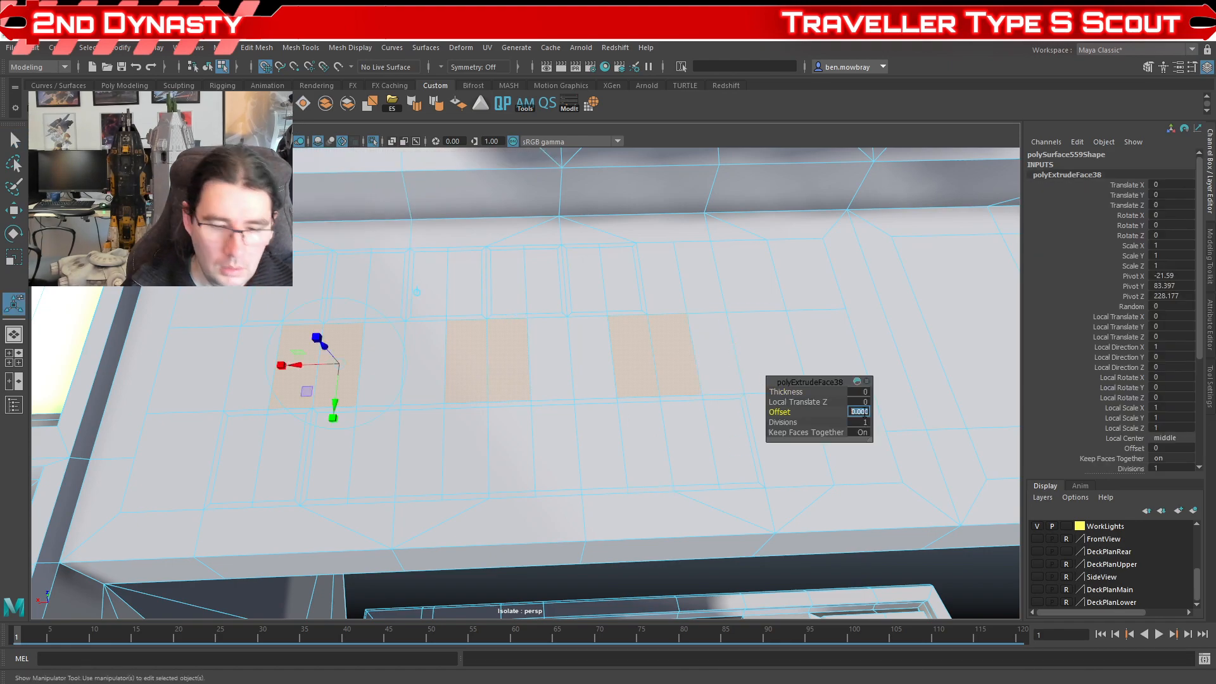
type(".07")
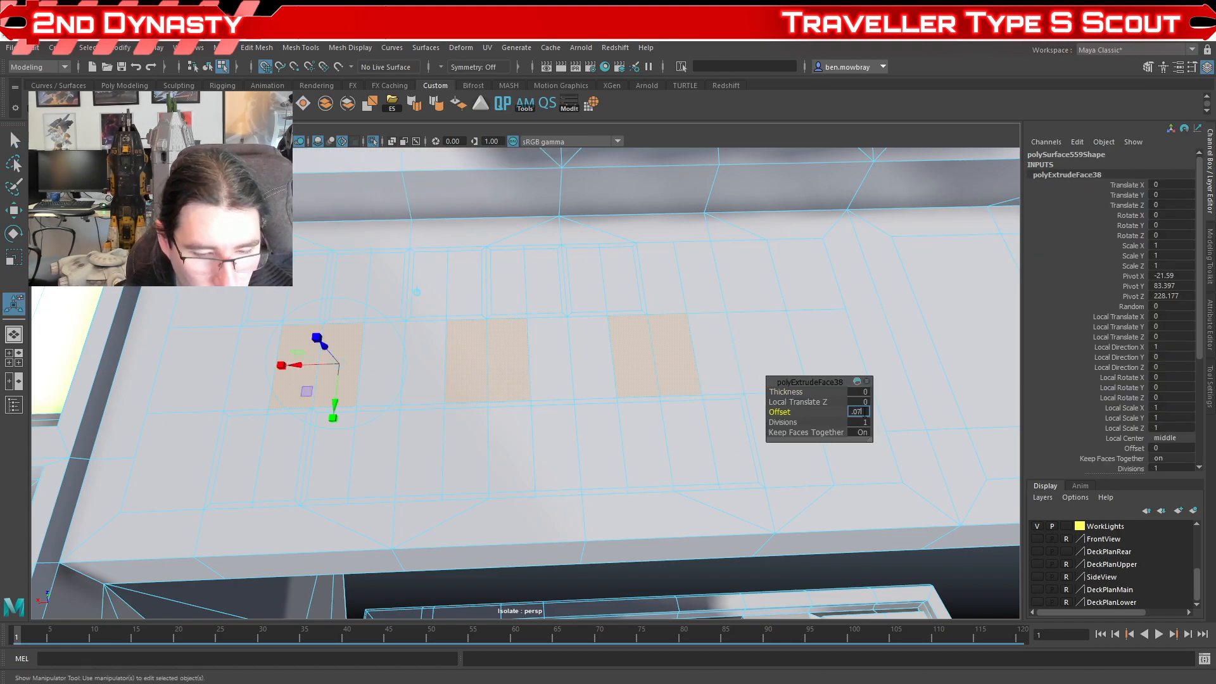
type("5")
key("Return")
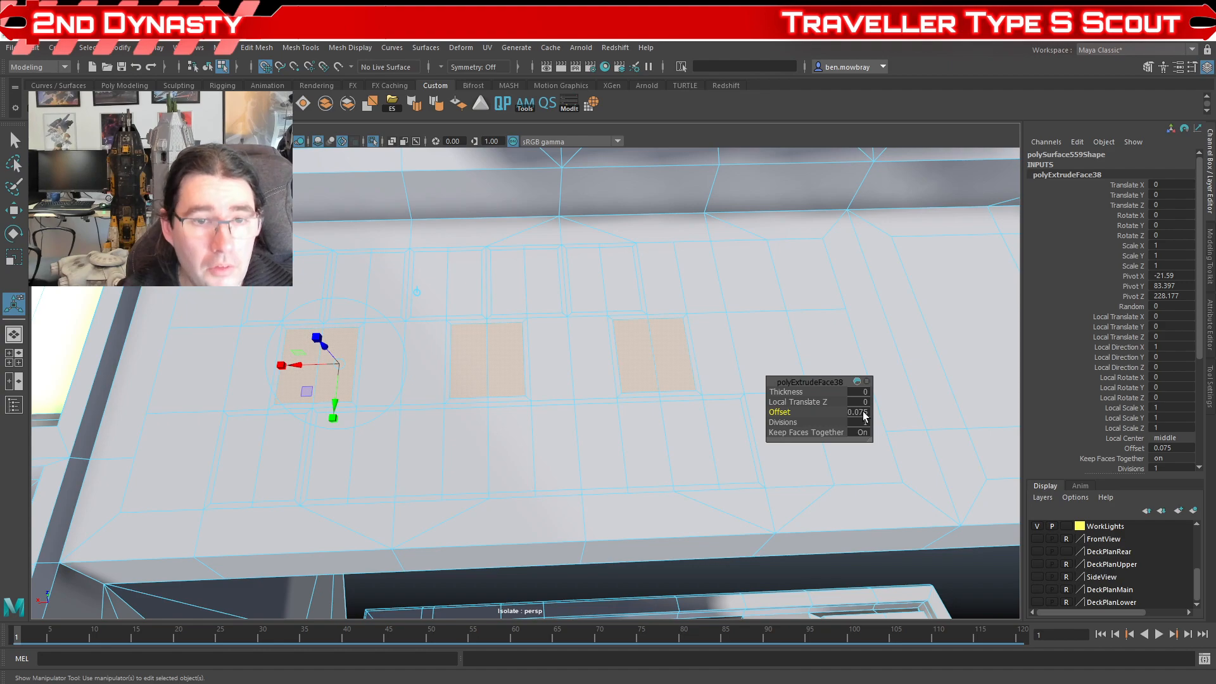
Step: Extrude the two remaining face pairs between the inset keys in the desk panel's middle row with an offset of 0.075
left_click(424, 364)
left_click(388, 353, "shift")
left_click(536, 350, "shift")
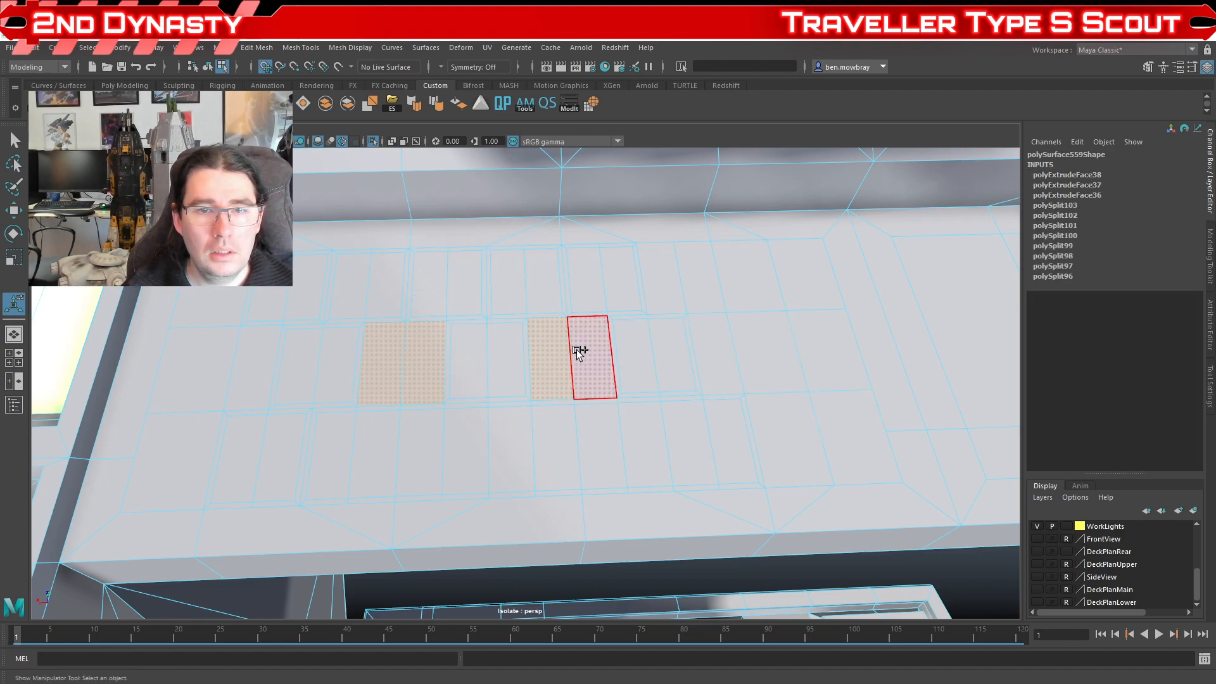
left_click(595, 360, "shift")
key("ctrl+e")
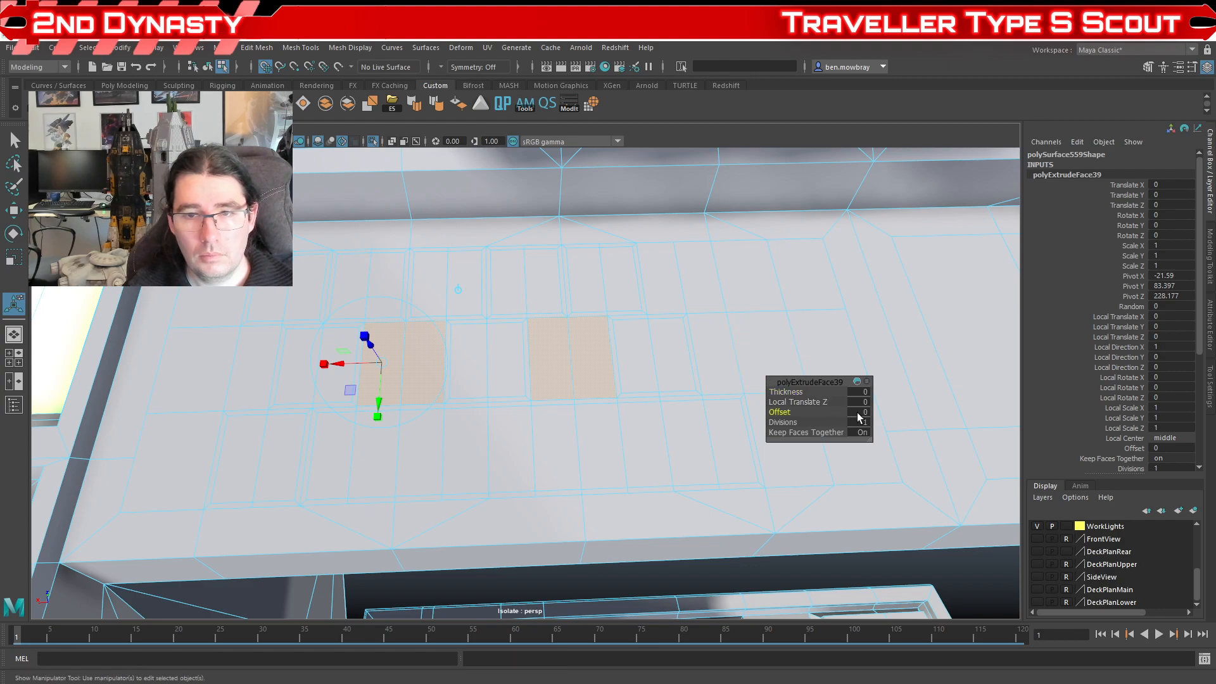
left_click(859, 411)
type(".075")
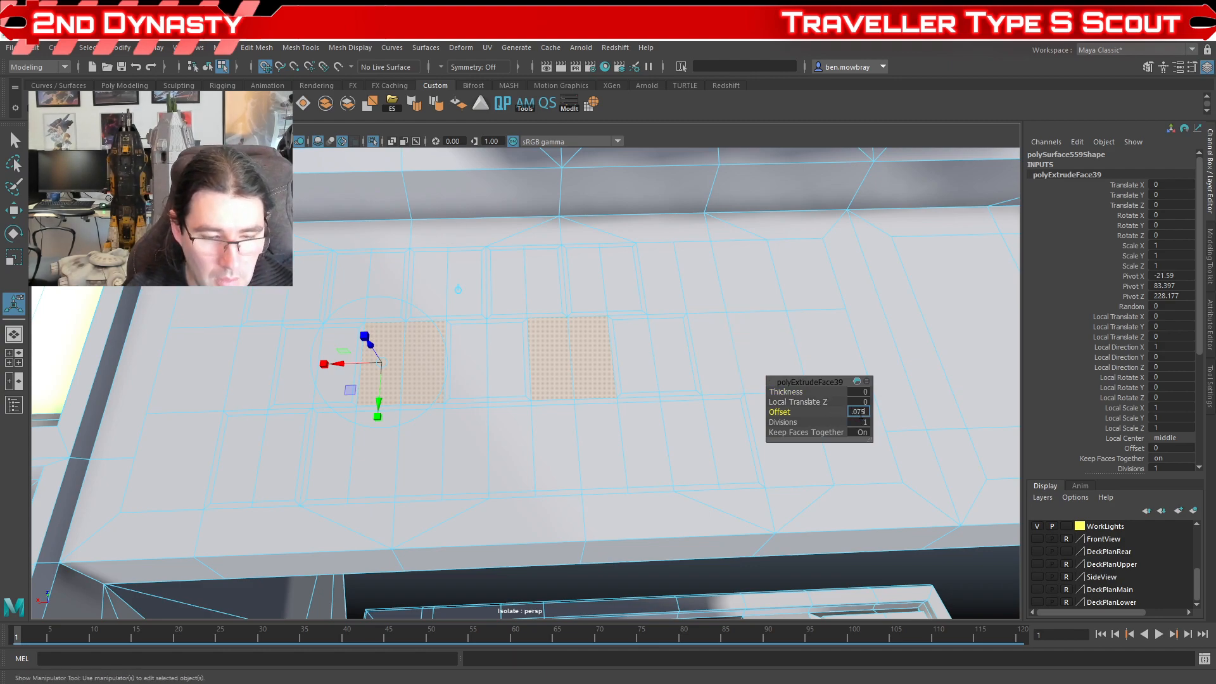
key("Return")
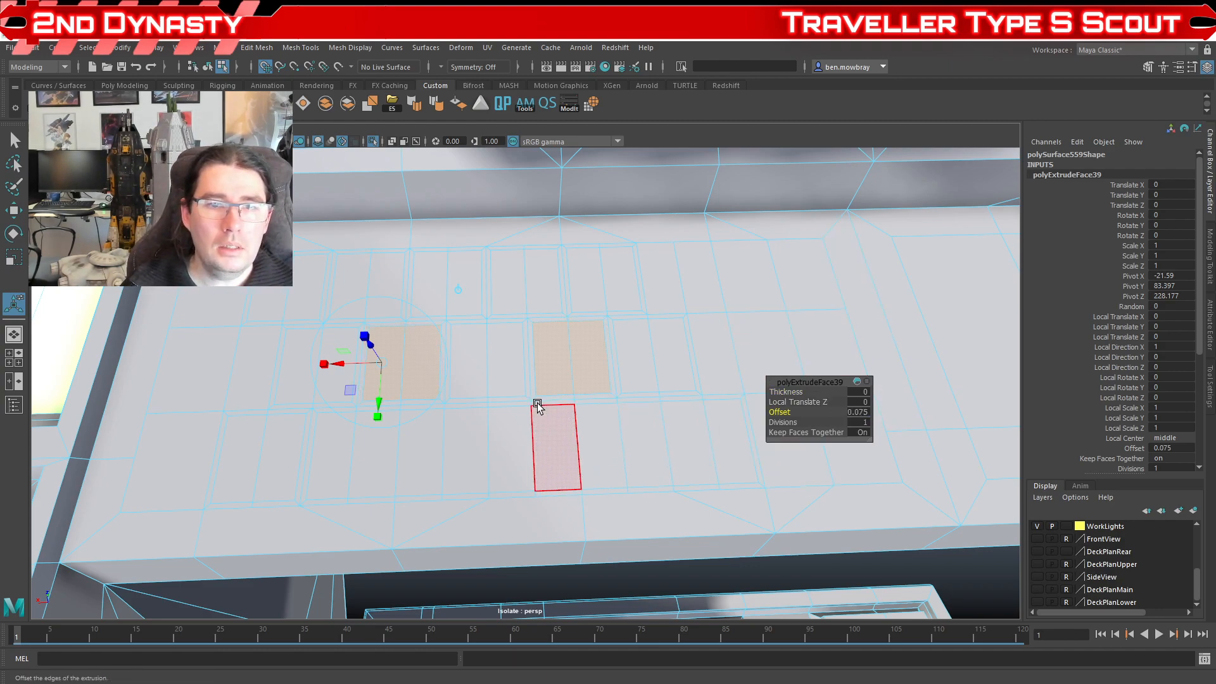
Step: Select the inset key faces in all three rows, including the long front key, and extrude them with a Local Translate Z of 0.15
left_click(469, 358, "shift")
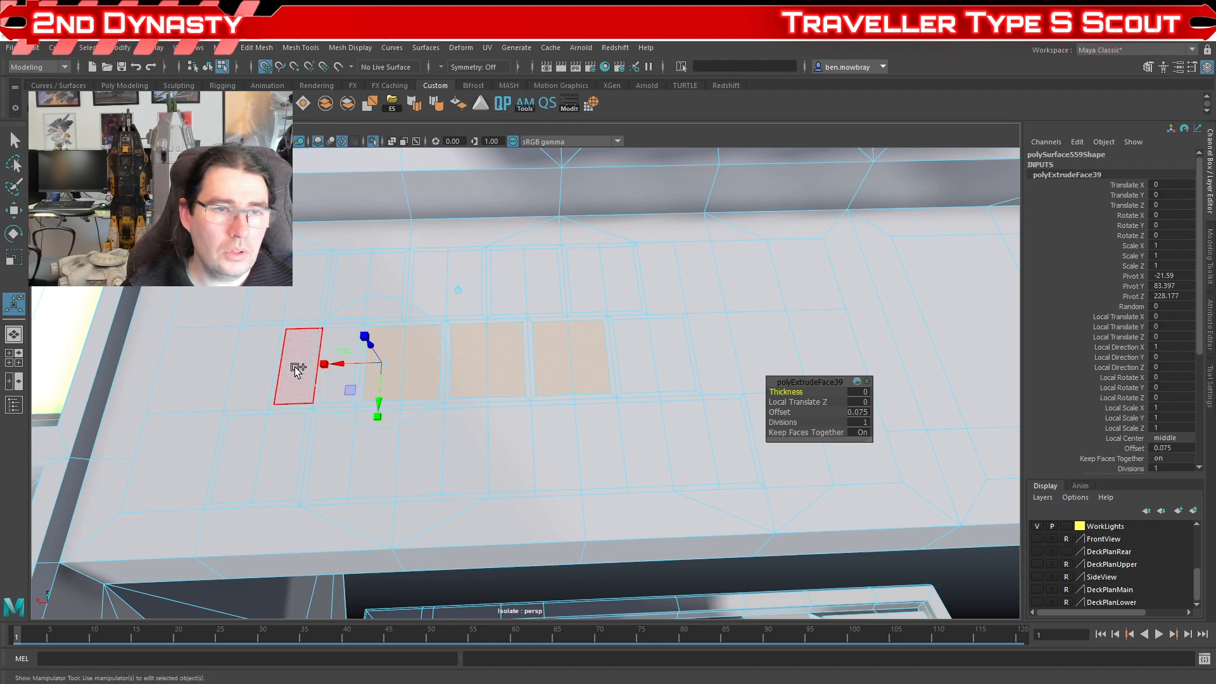
left_click(298, 368, "shift")
key("w")
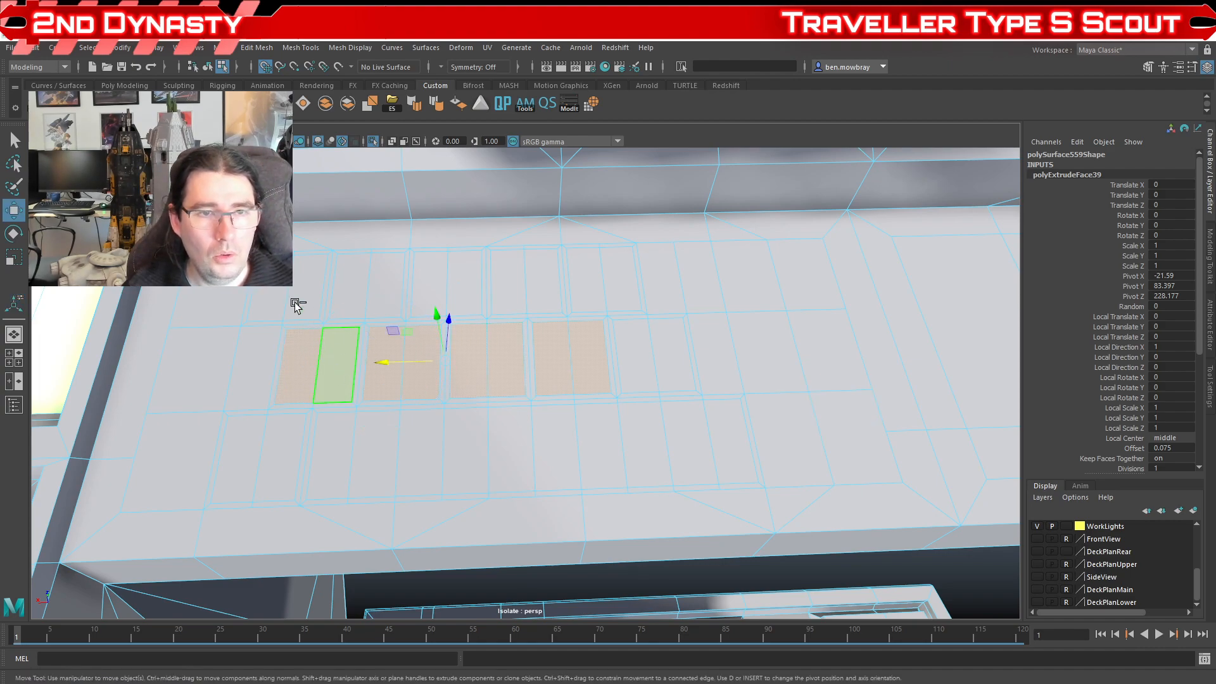
left_click(385, 261, "shift")
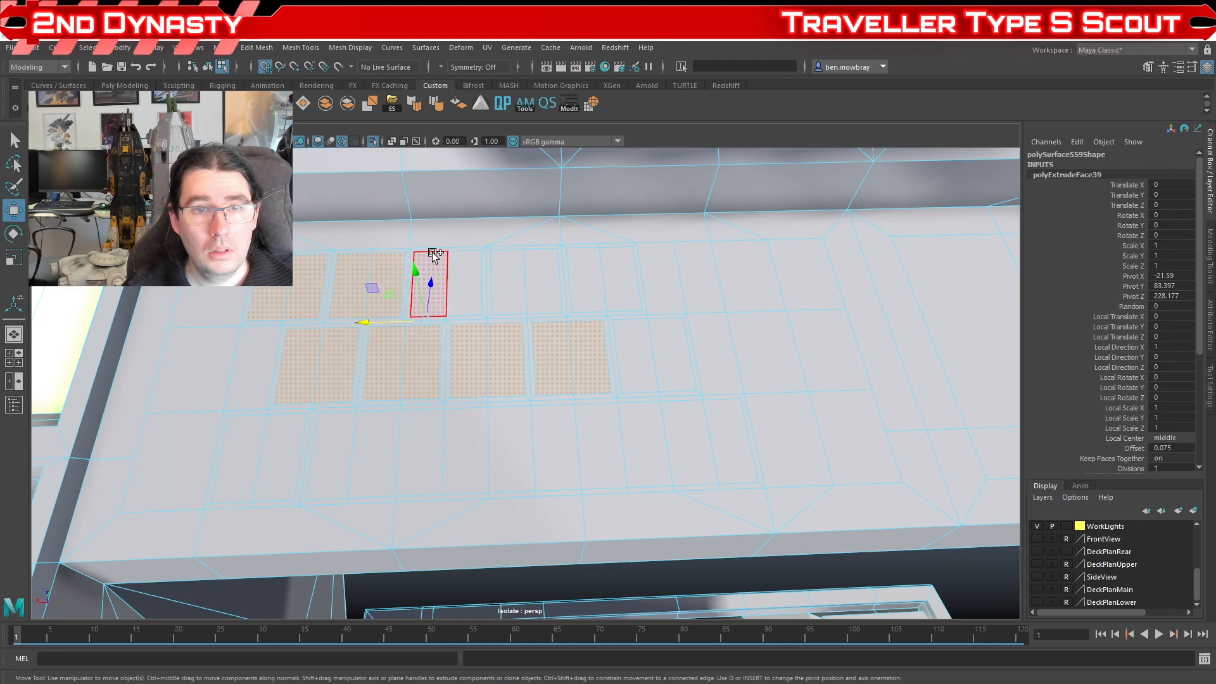
left_click(431, 261, "shift")
left_click(464, 259, "shift")
left_click(510, 259, "shift")
left_click(546, 261, "shift")
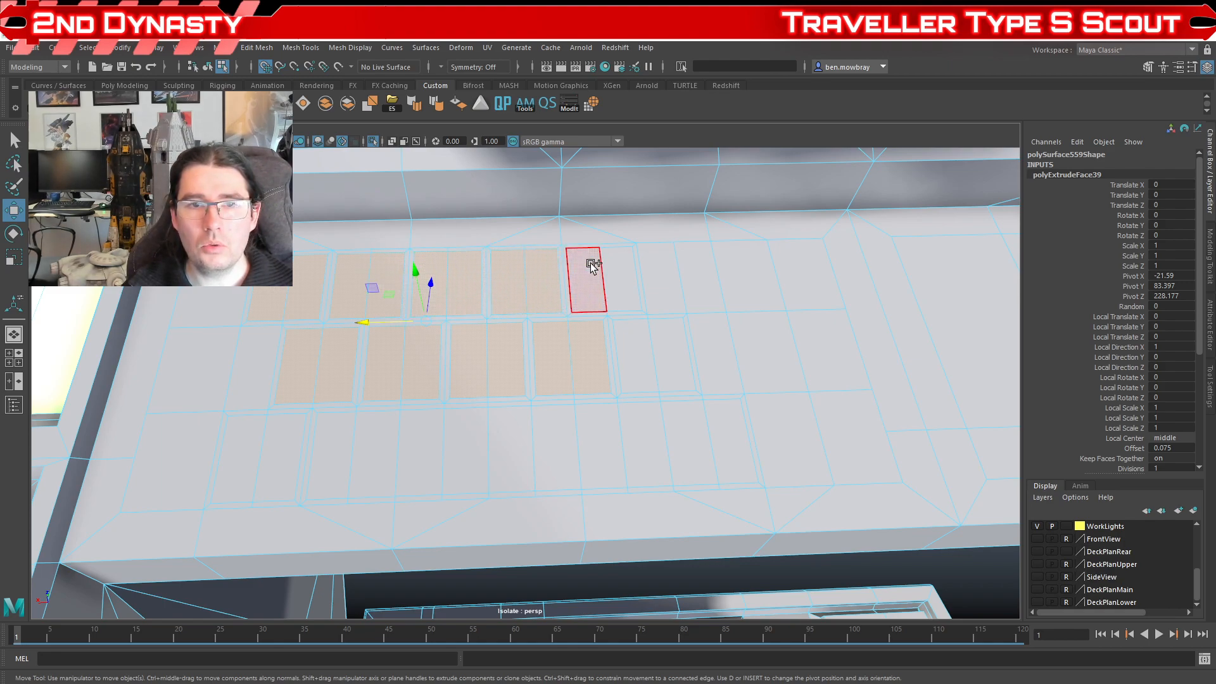
left_click(579, 266, "shift")
left_click(625, 263, "shift")
left_click(632, 356, "shift")
left_click(677, 357, "shift")
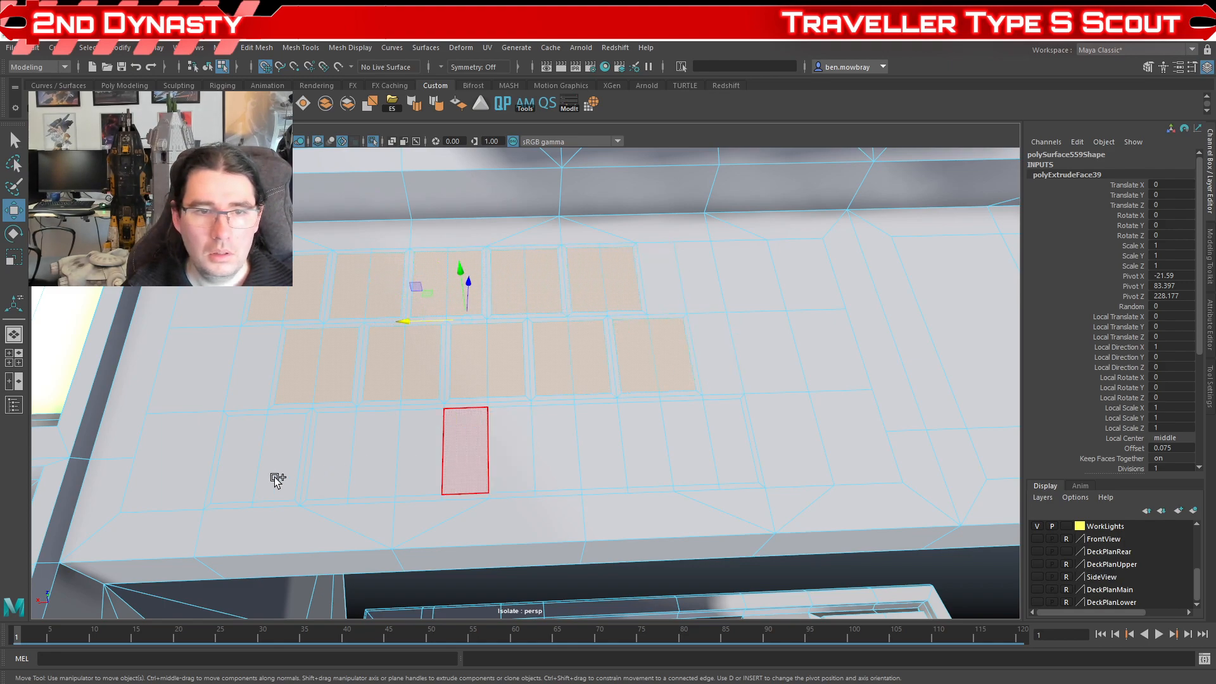
left_click(283, 466, "shift")
left_click(249, 461, "shift")
left_click(330, 454, "shift")
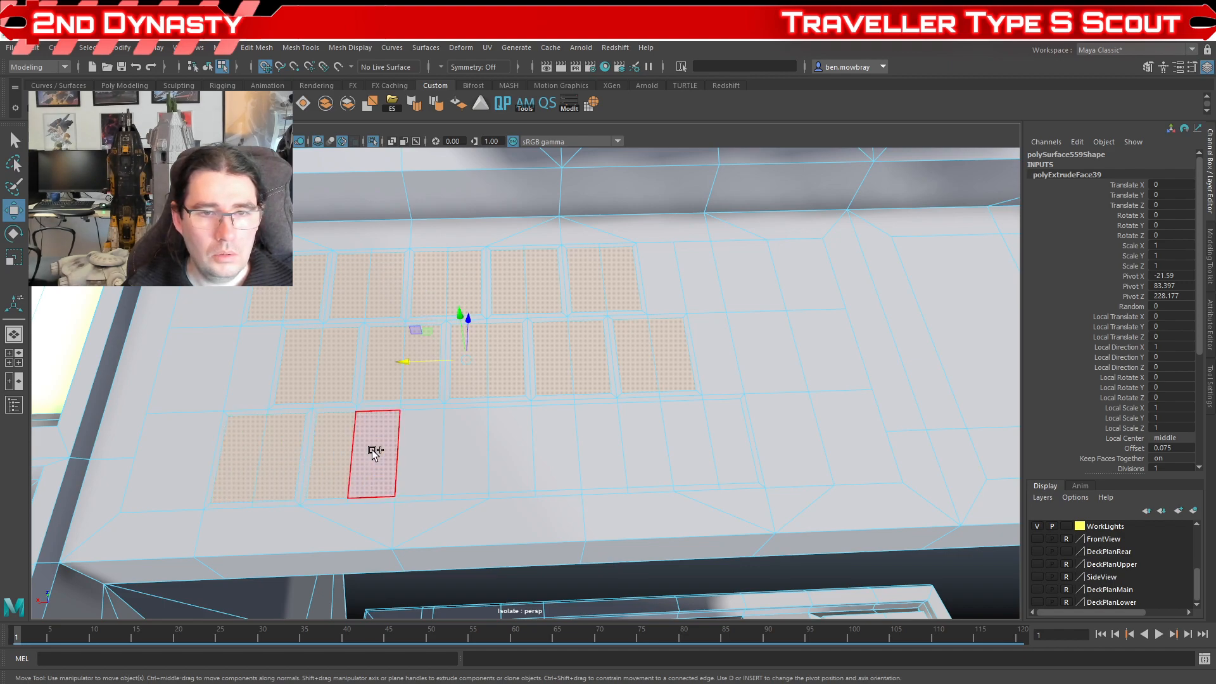
left_click(373, 448, "shift")
double_click(706, 436, "shift")
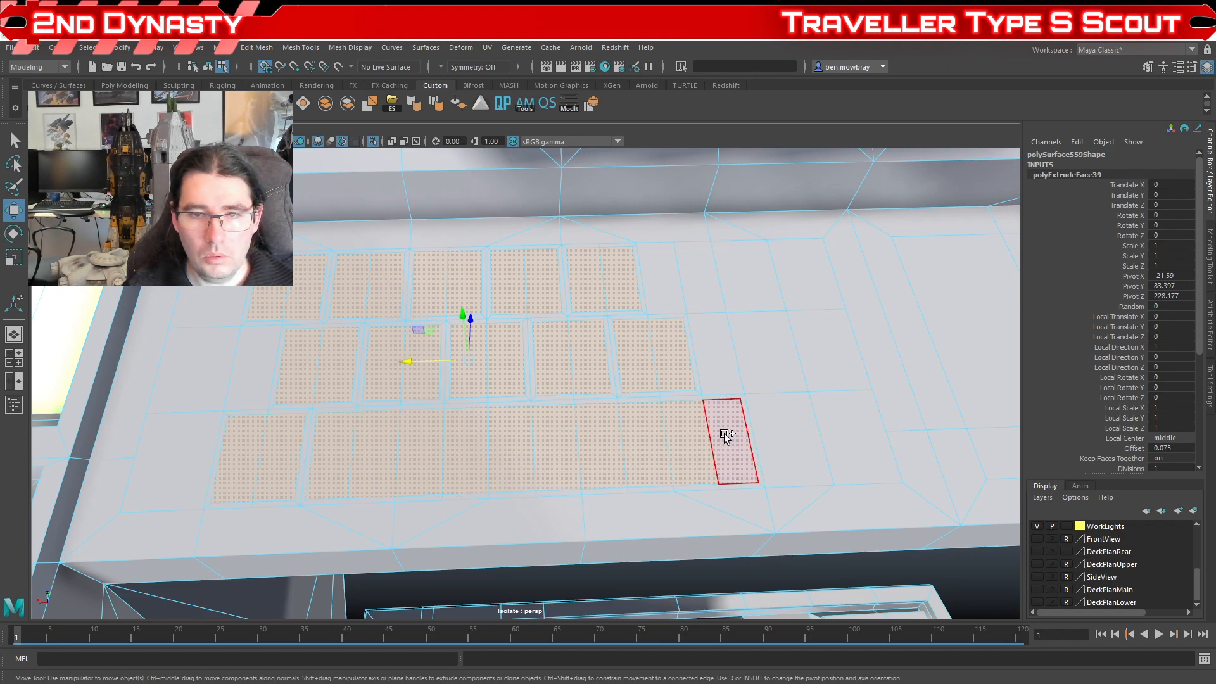
left_click(726, 435, "shift")
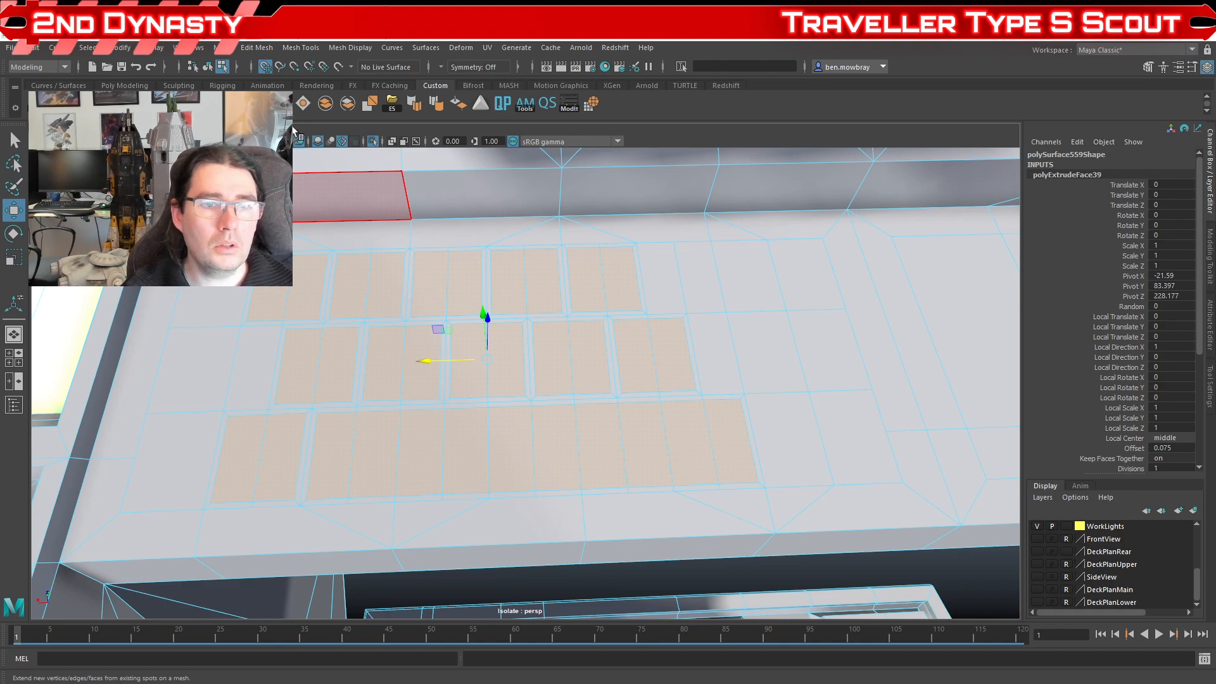
key("ctrl+e")
left_click(861, 402)
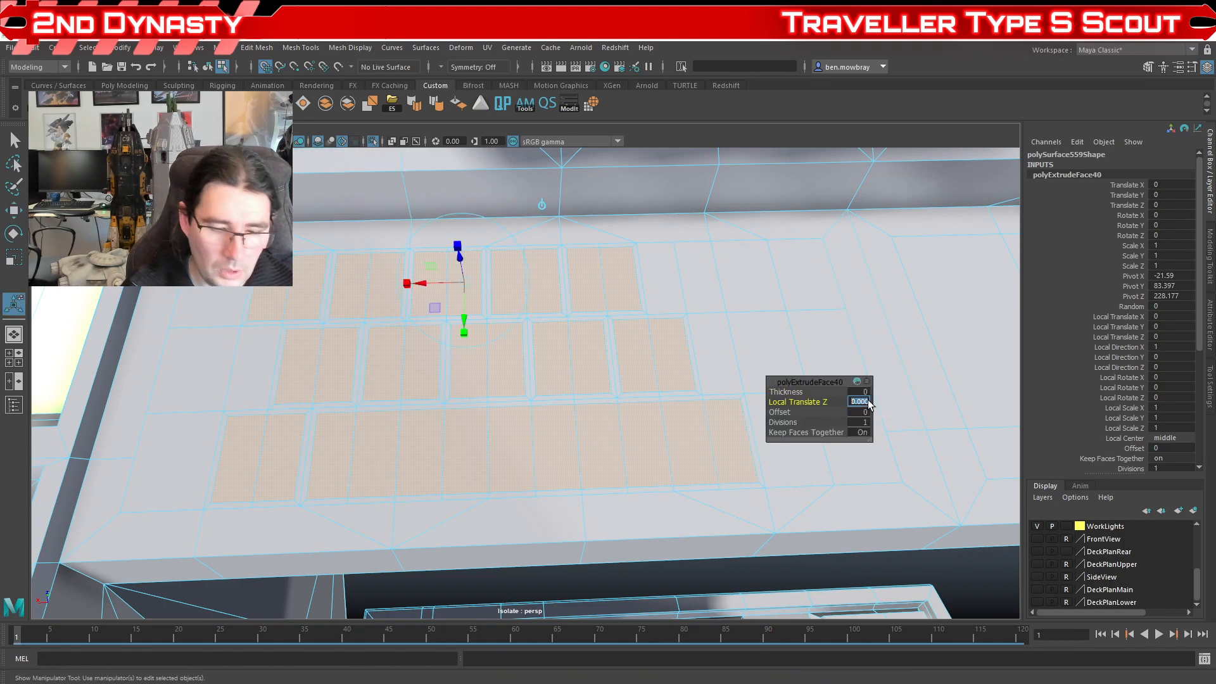
type(".15")
key("Return")
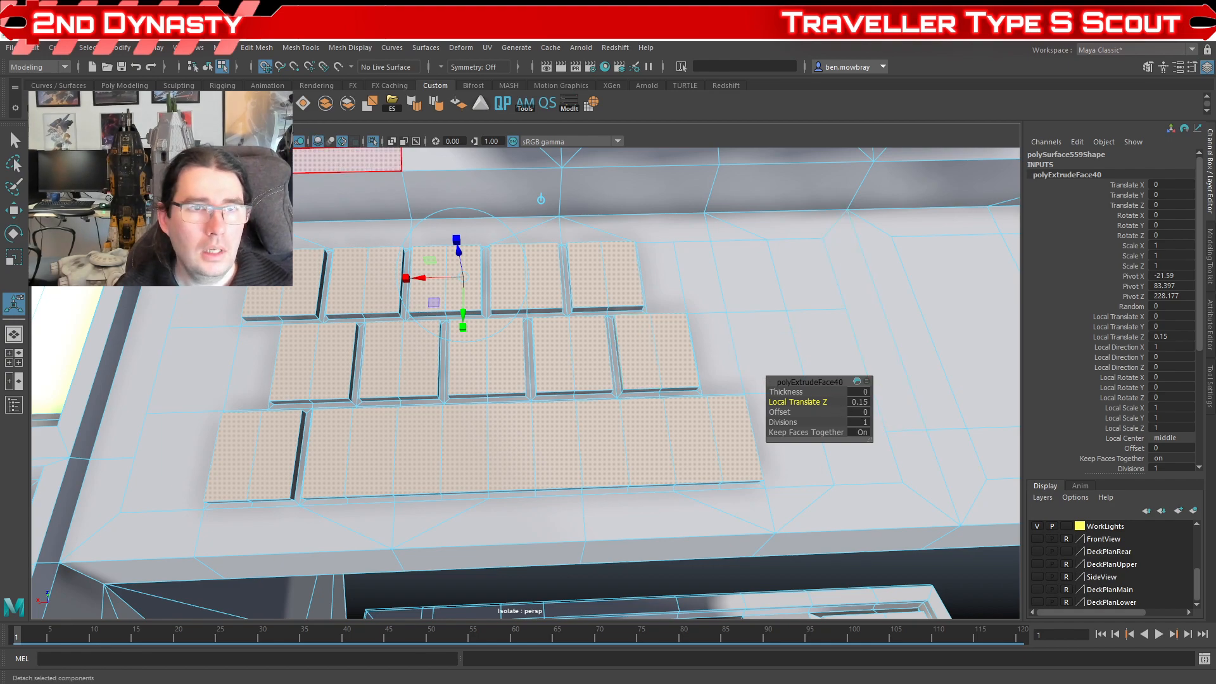
Step: Extrude the selected key faces with Local Translate Z 0.15 and Offset 0.15 to give the keys tapered tops, returning to object mode
key("ctrl+e")
left_click(860, 402)
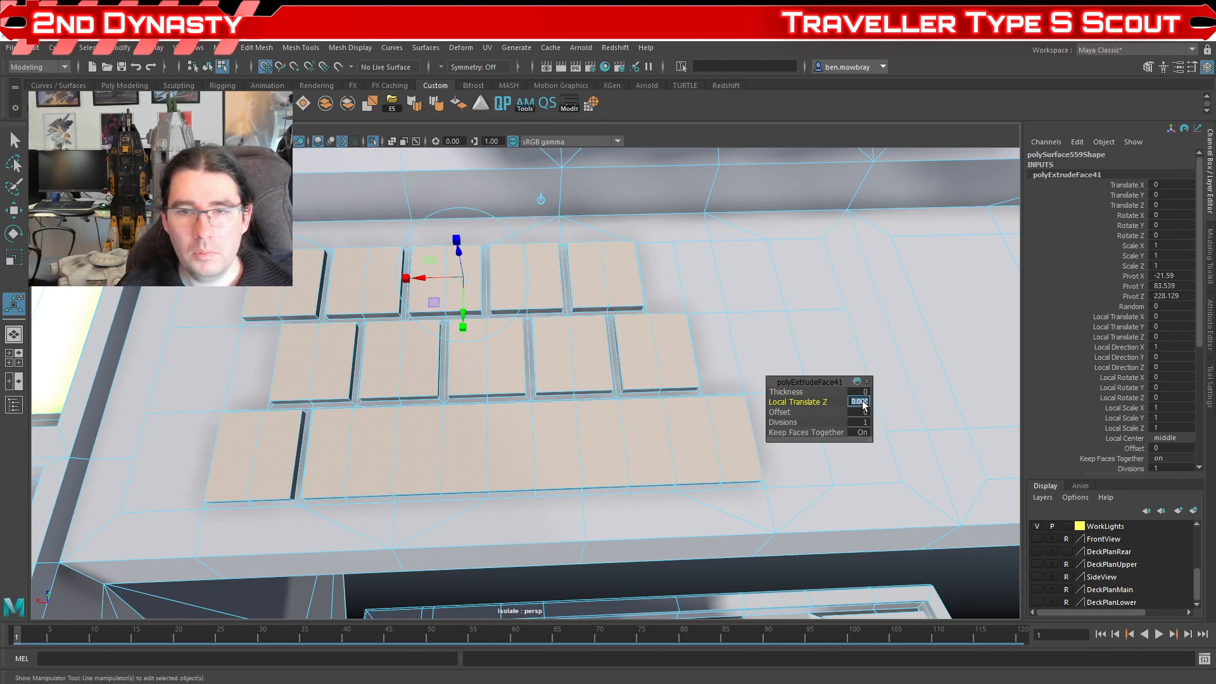
type(".15")
key("Tab")
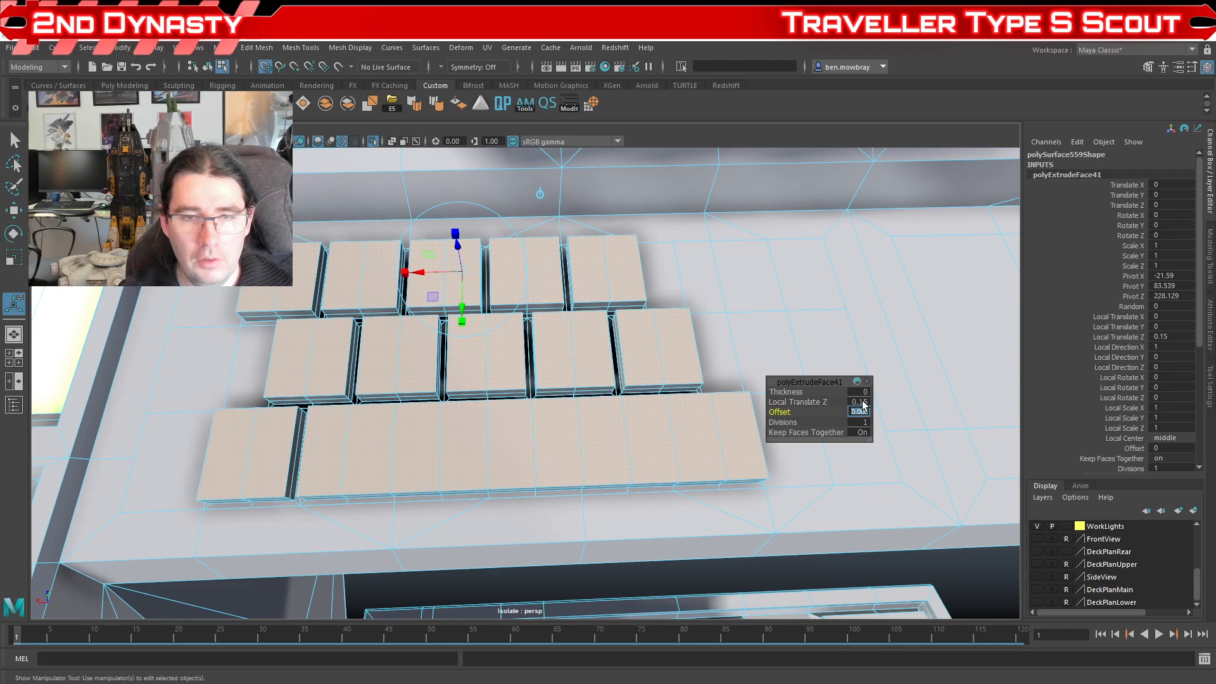
type(".15")
key("Tab")
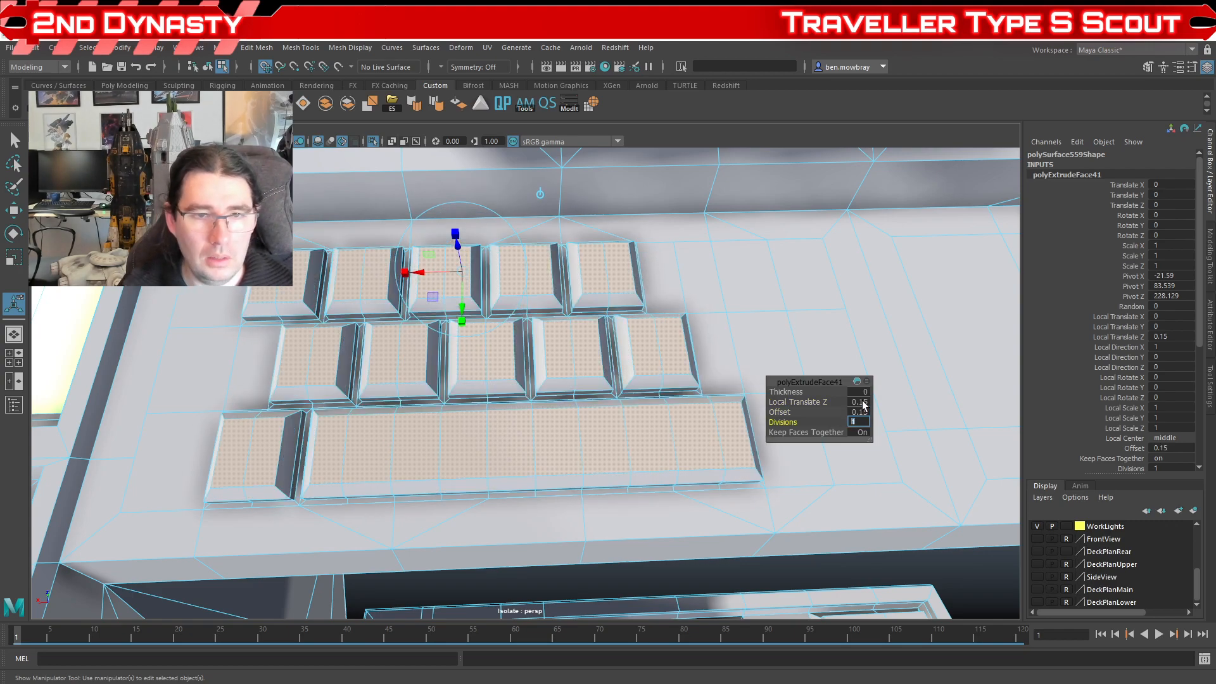
scroll(634, 354, "down", 5)
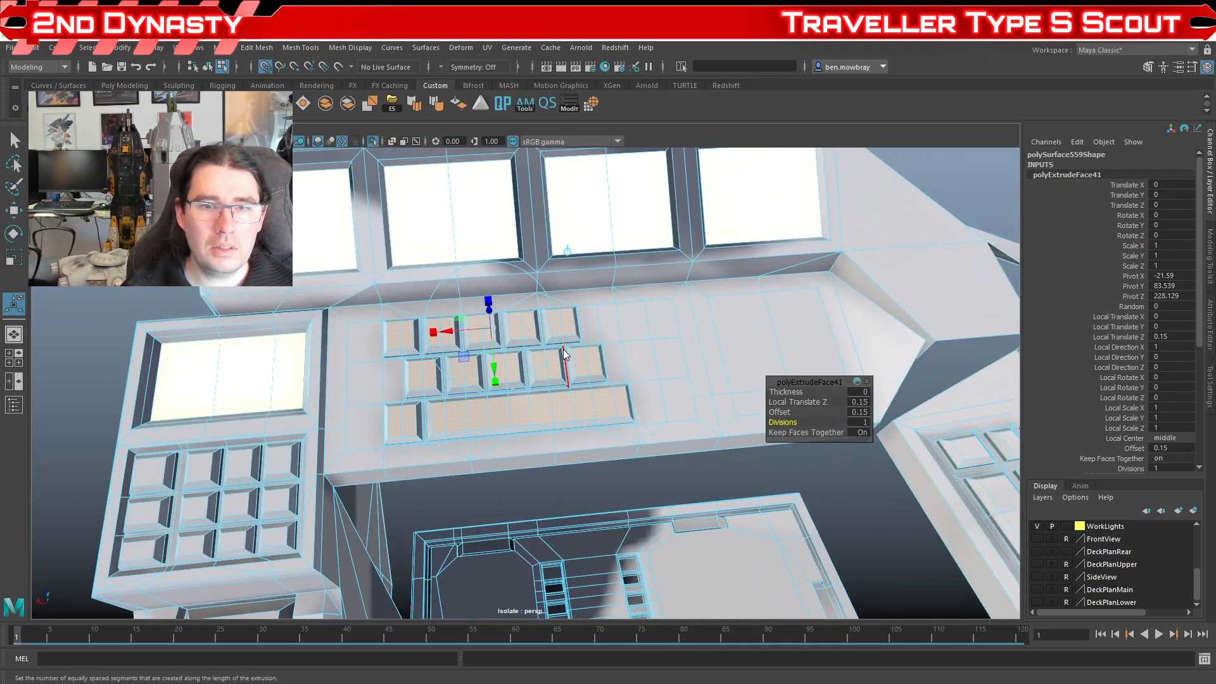
right_click_drag(563, 349, 621, 322)
key("q")
scroll(572, 390, "down", 5)
left_click(236, 398)
scroll(460, 434, "up", 6)
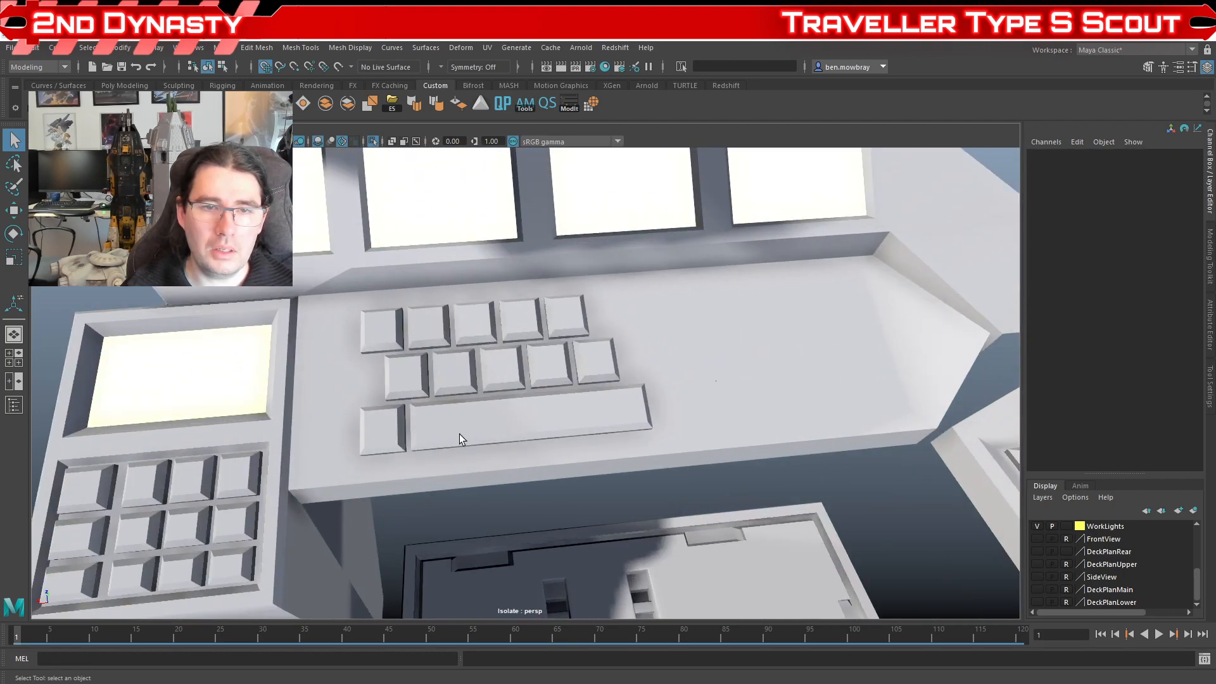
scroll(463, 437, "up", 5)
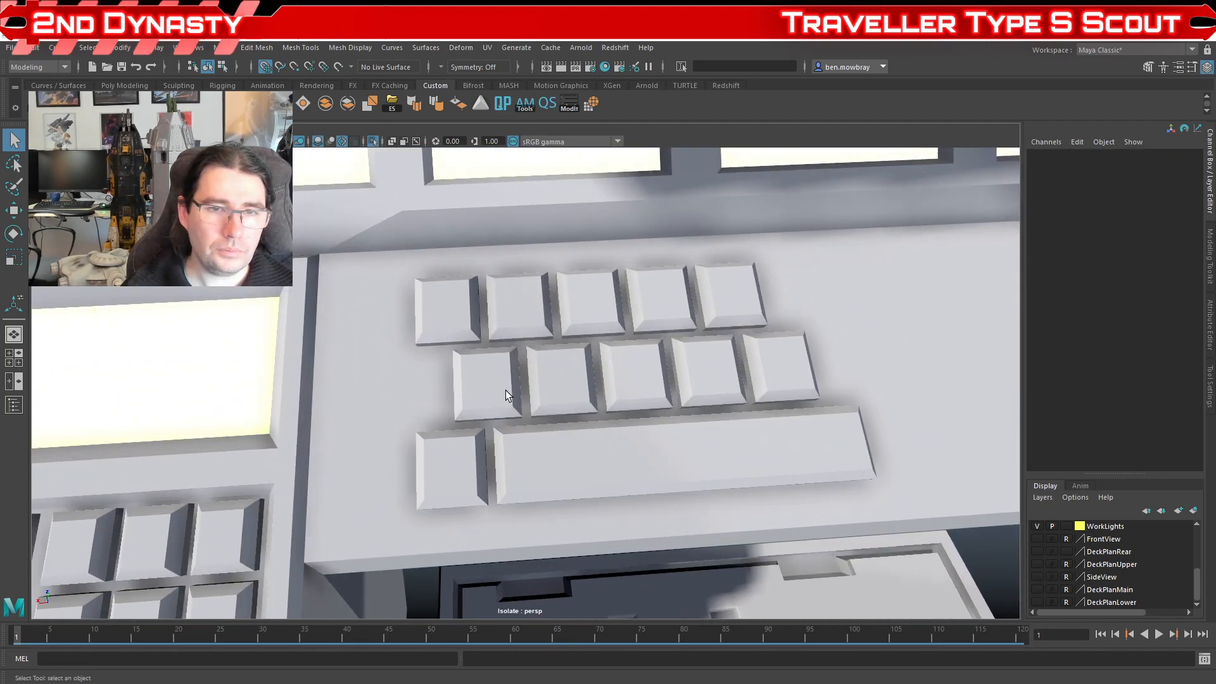
Step: Extrude the flat faces before the first key of the middle row and after the last key of the upper row with a small offset
left_click(448, 380)
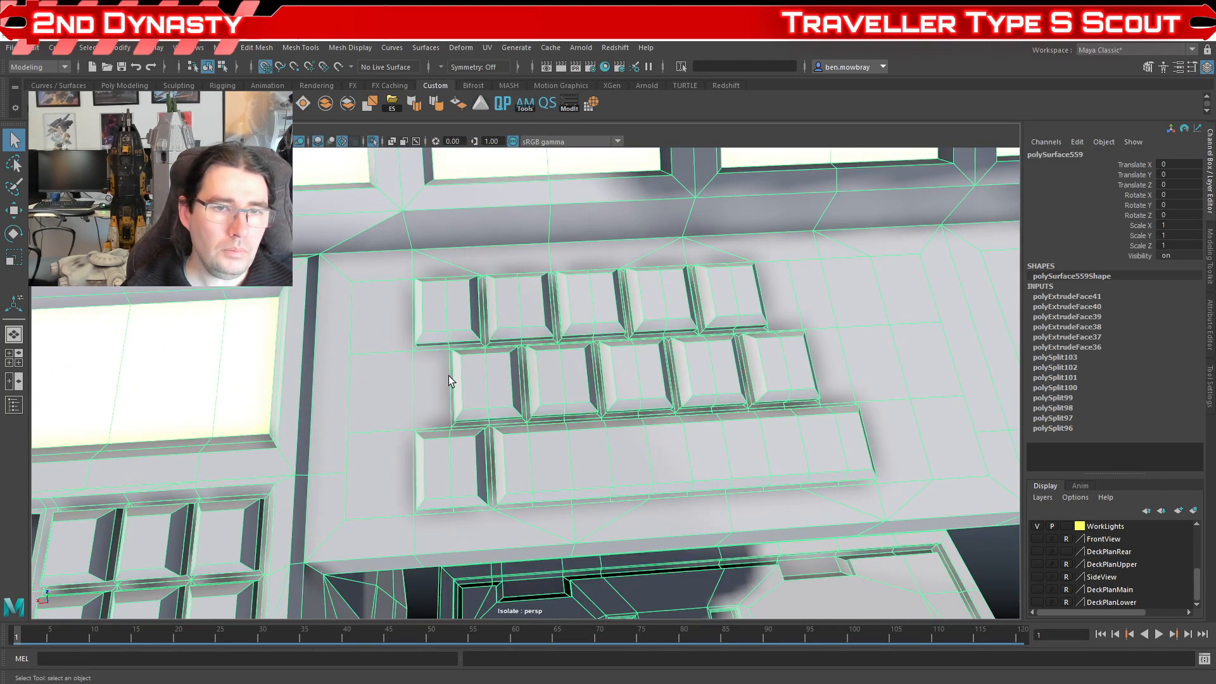
right_click_drag(487, 350, 470, 383)
left_click(434, 386)
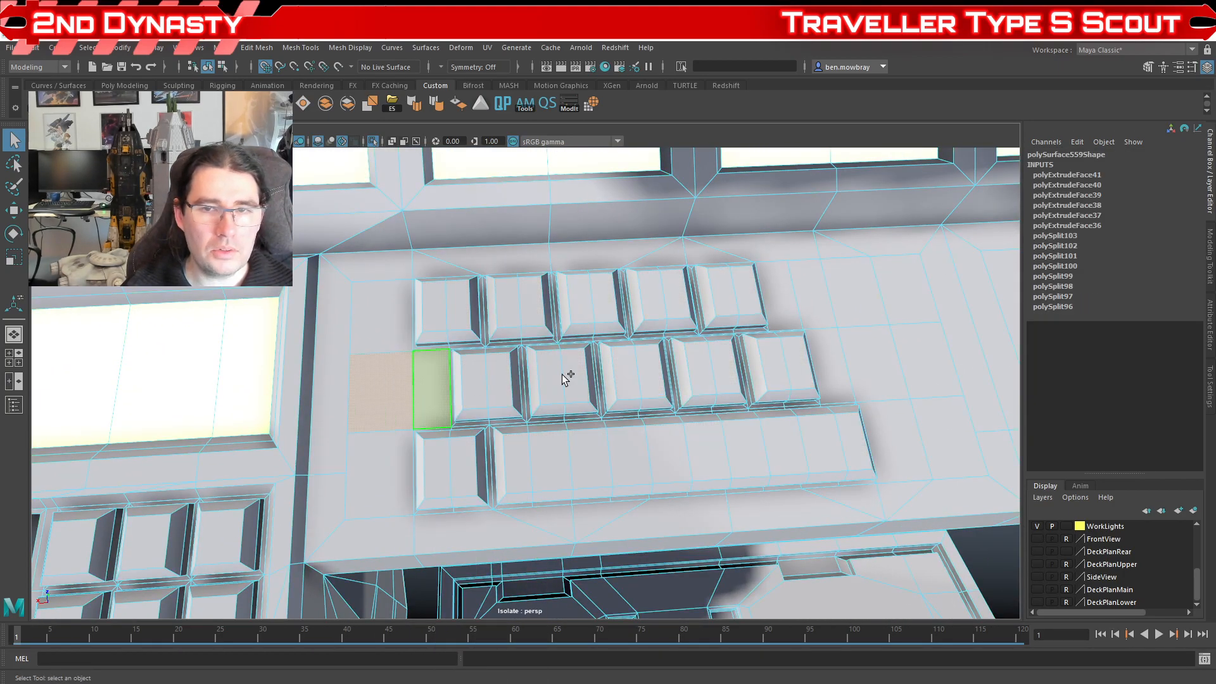
middle_click_drag(782, 380, 538, 400, "alt")
left_click(600, 315, "shift")
left_click(630, 304, "shift")
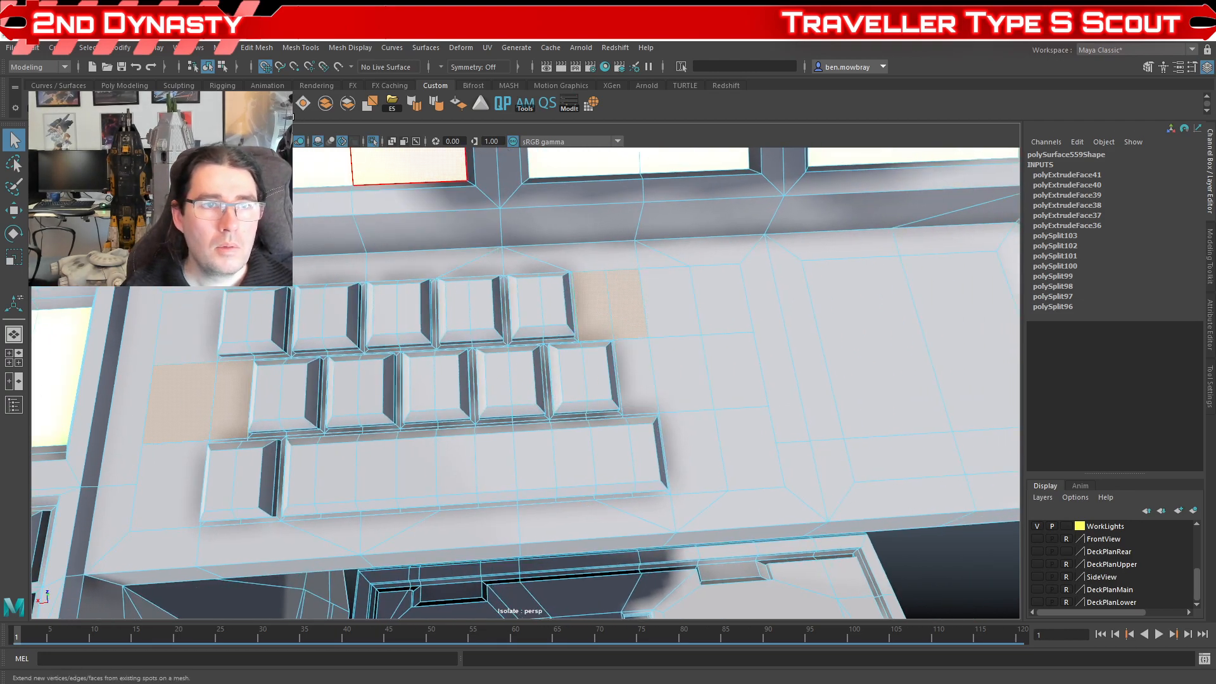
key("ctrl+e")
left_click(862, 411)
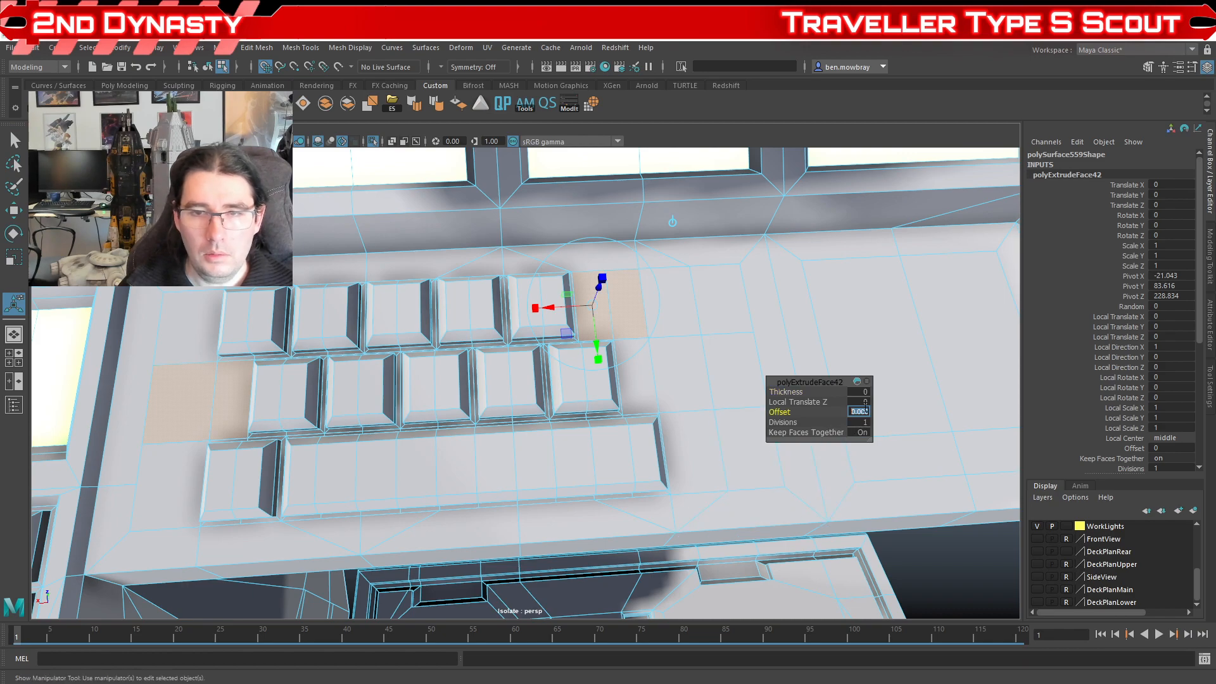
type(".")
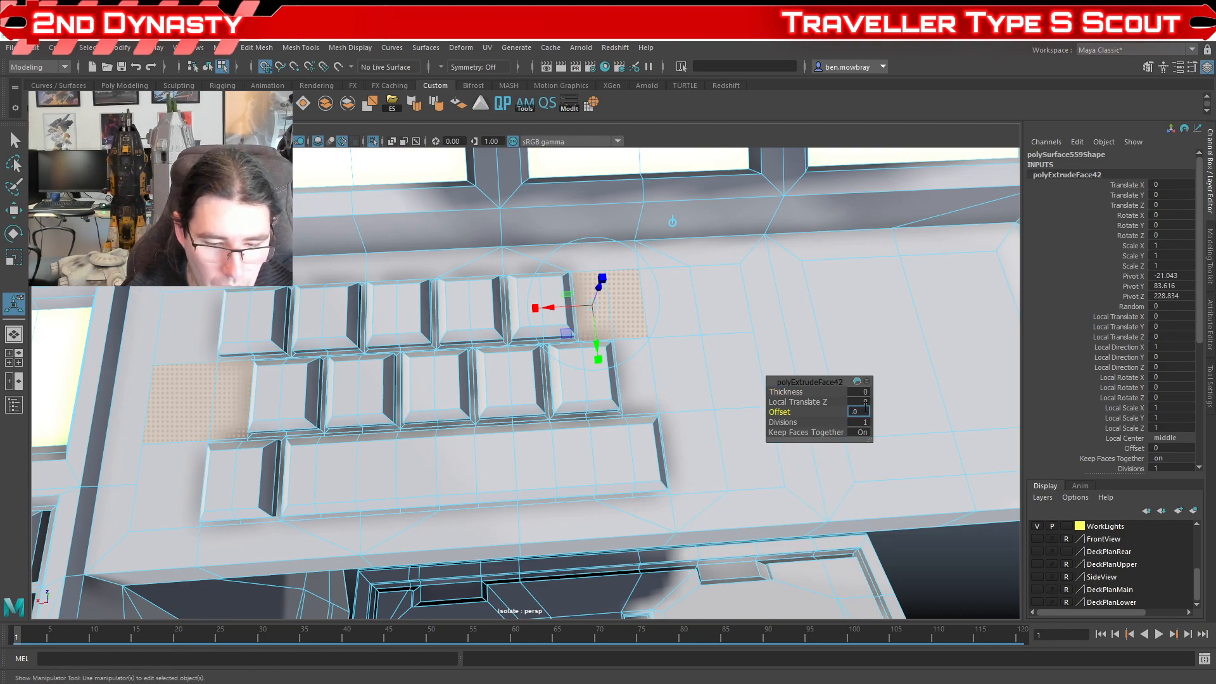
Step: Extrude the faces before the first keys of the upper and lower rows and after the middle row's last key with Offset 0.075
left_click(191, 325)
left_click(169, 476, "shift")
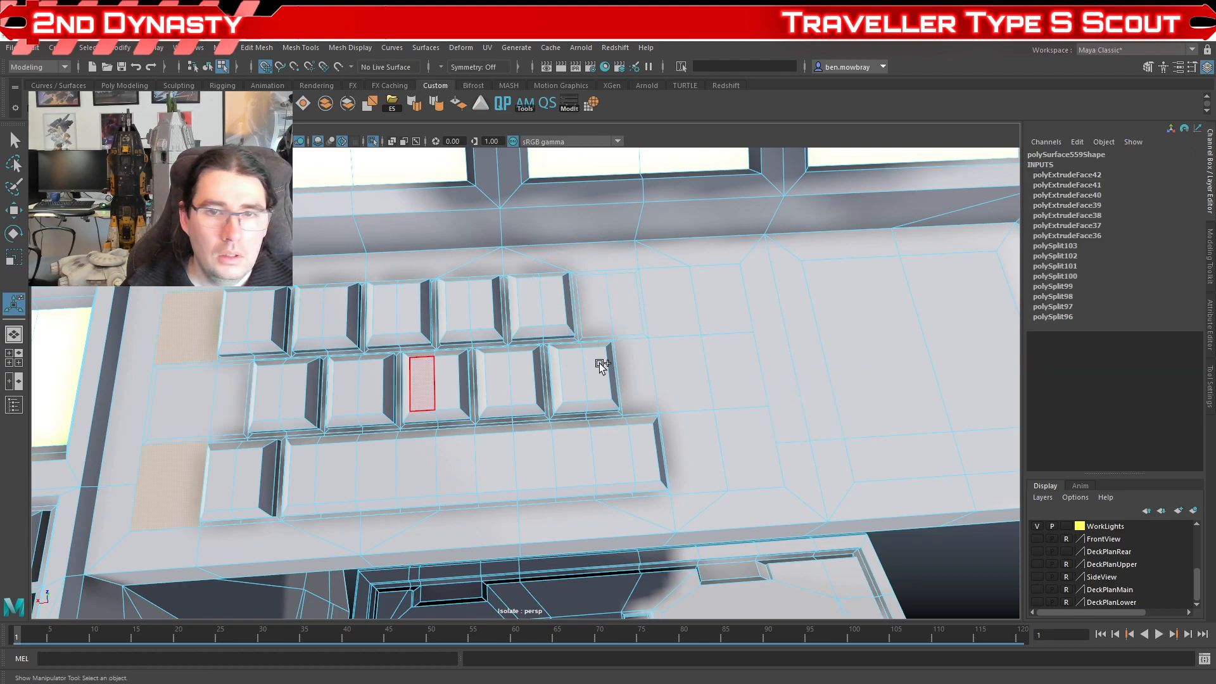
left_click(638, 379, "shift")
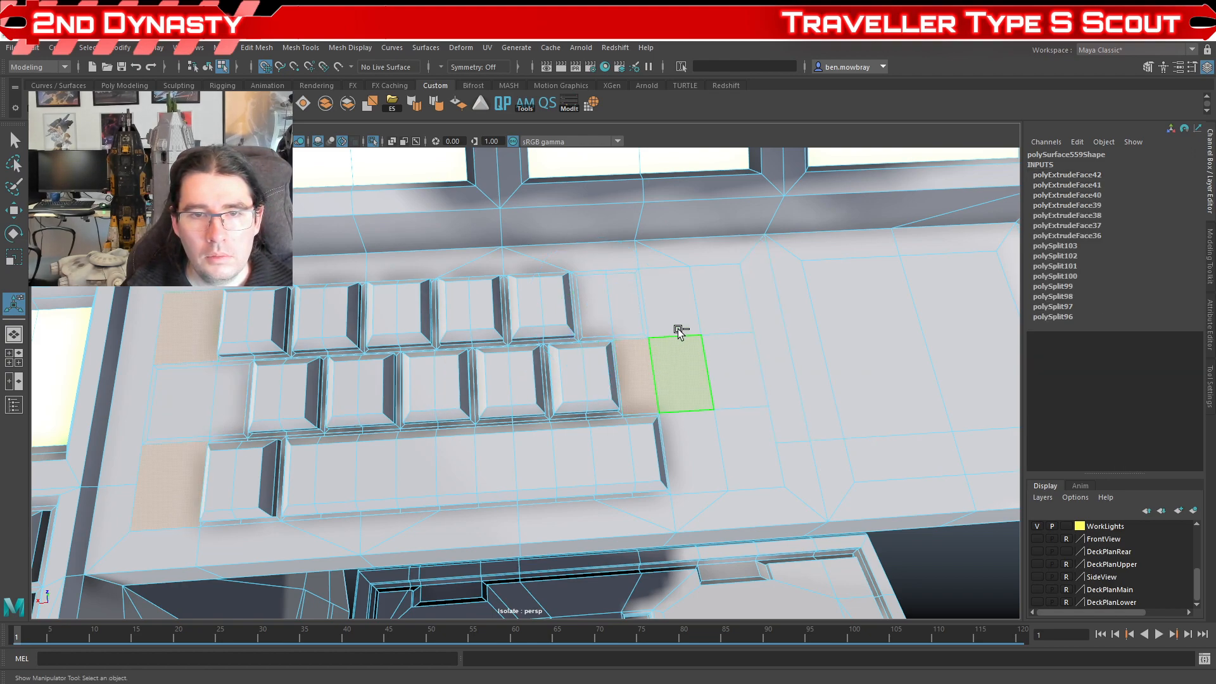
left_click(692, 354, "shift")
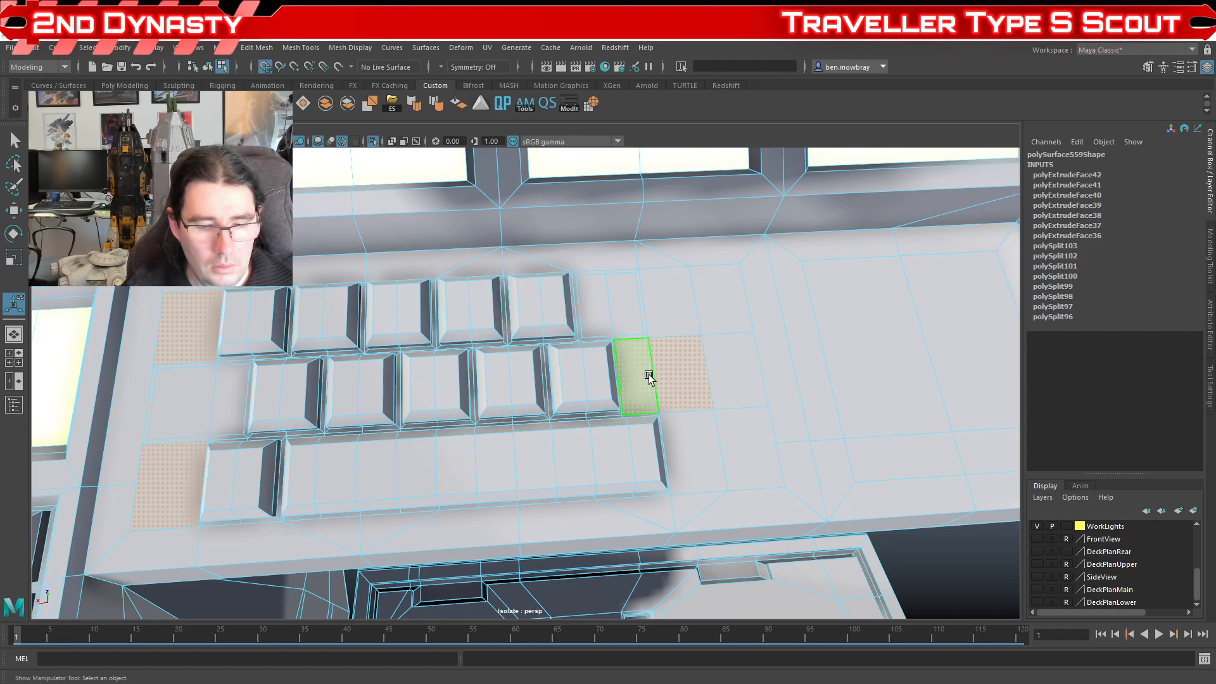
key("ctrl+e")
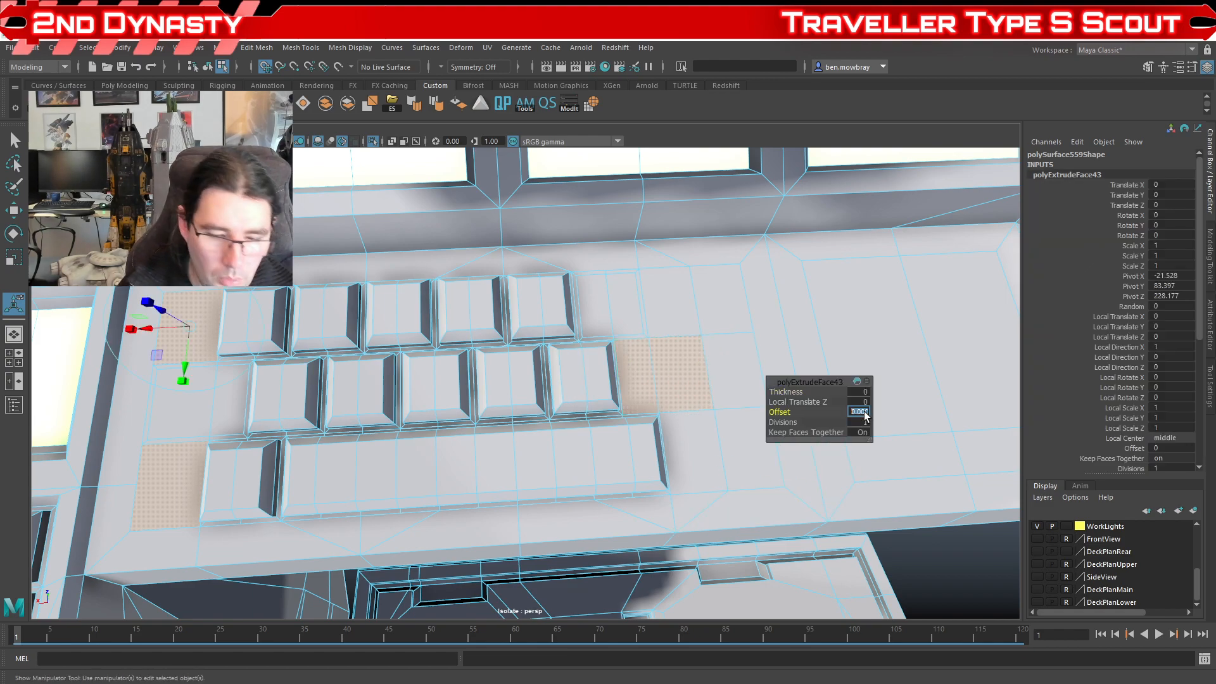
type(".")
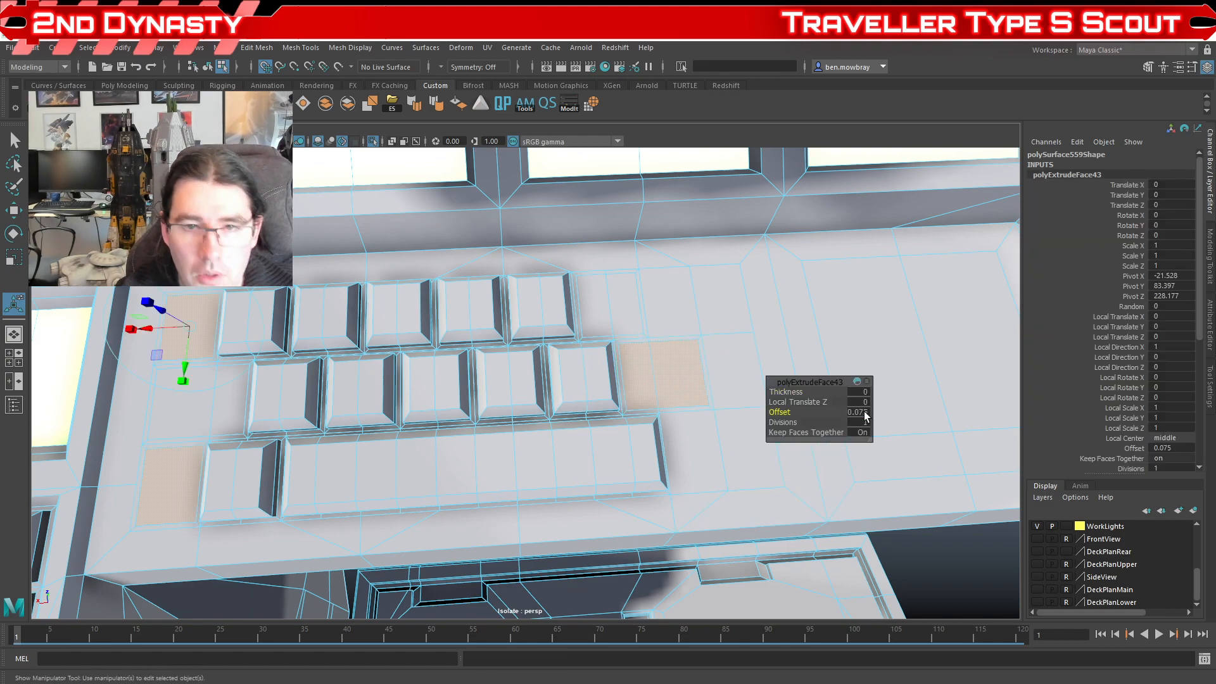
Step: Extrude the five remaining faces beyond the three key rows with Offset 0.075 and Keep Faces Together off
left_click(674, 309)
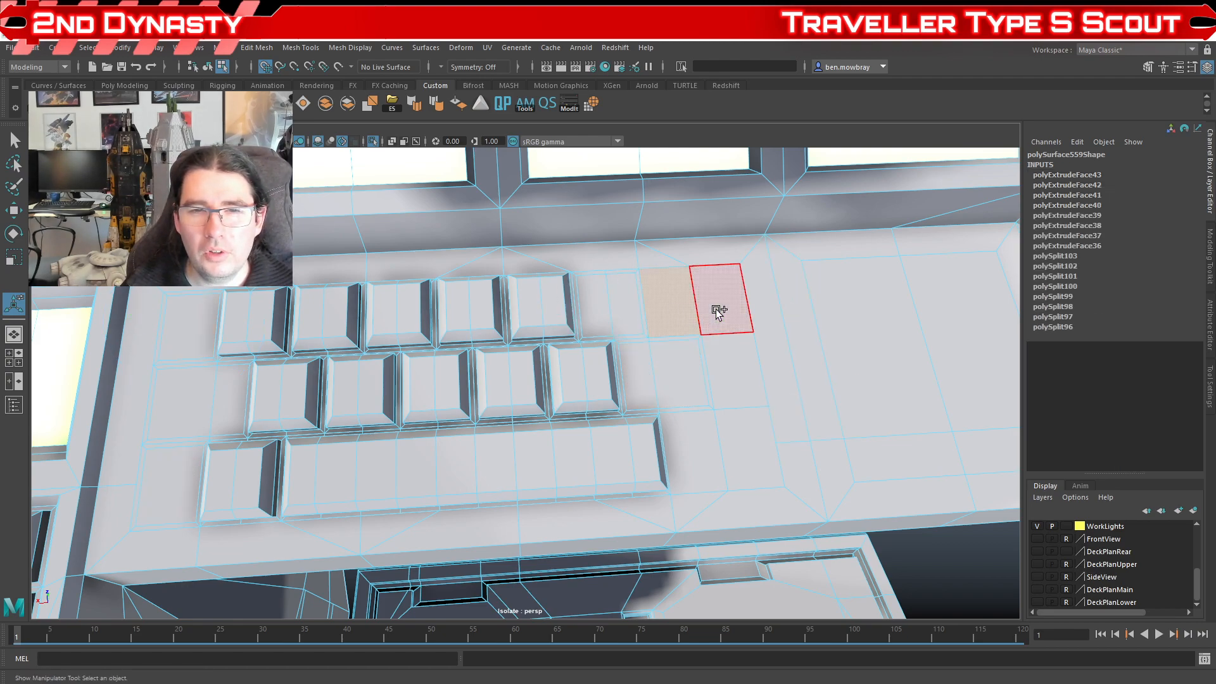
left_click(719, 311, "shift")
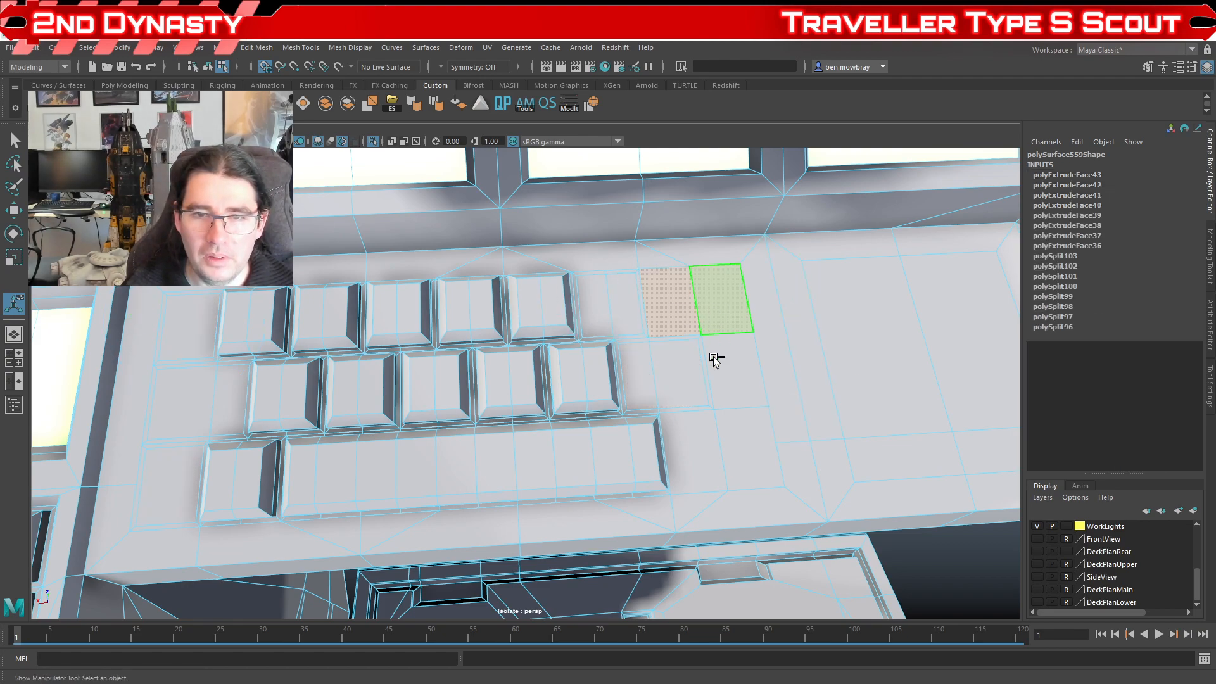
left_click(738, 447, "shift")
left_click(697, 456, "shift")
left_click(731, 383, "shift")
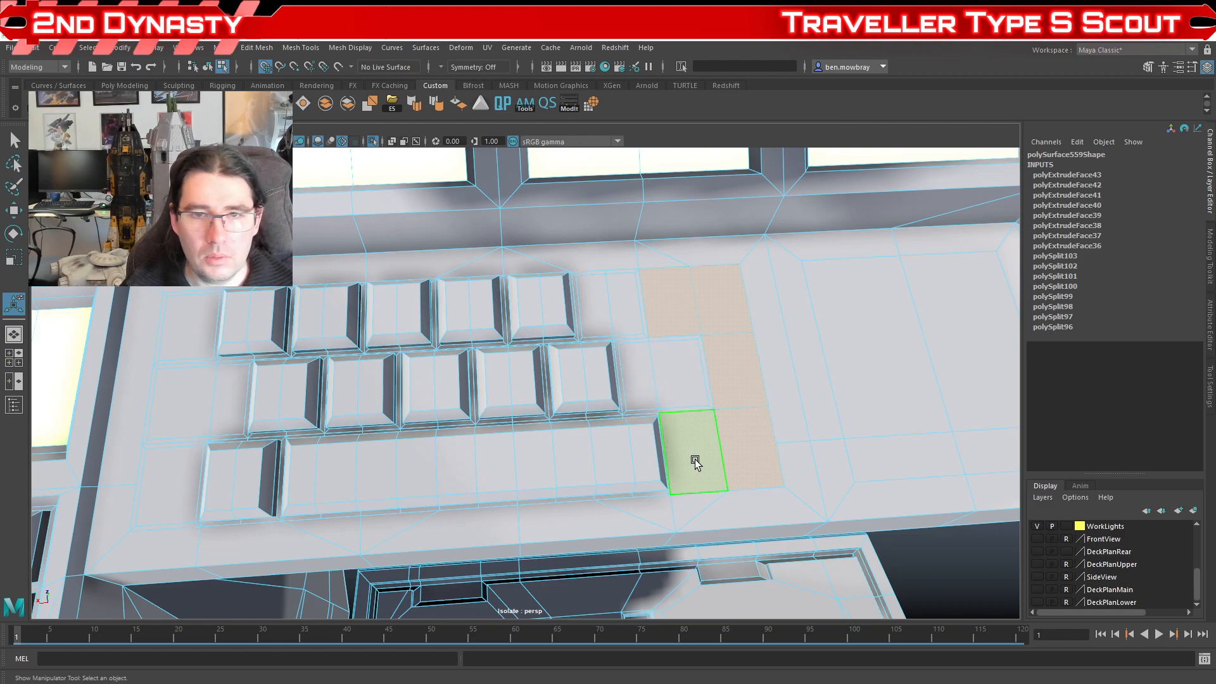
key("ctrl+e")
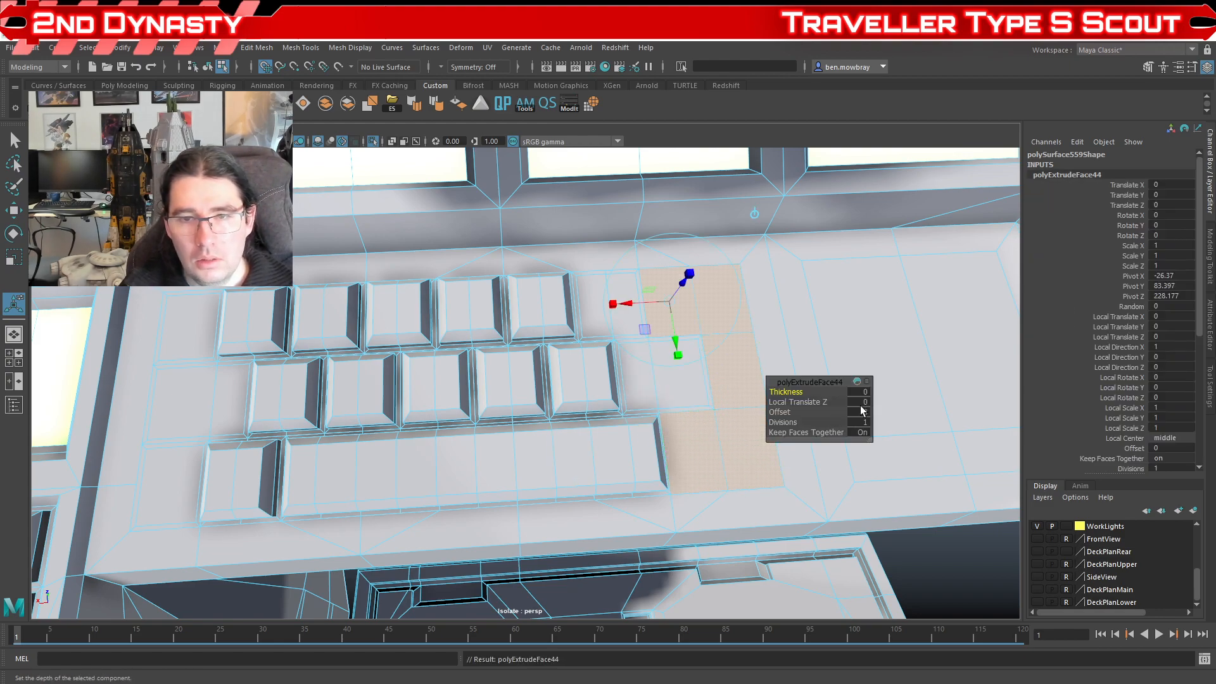
left_click(865, 412)
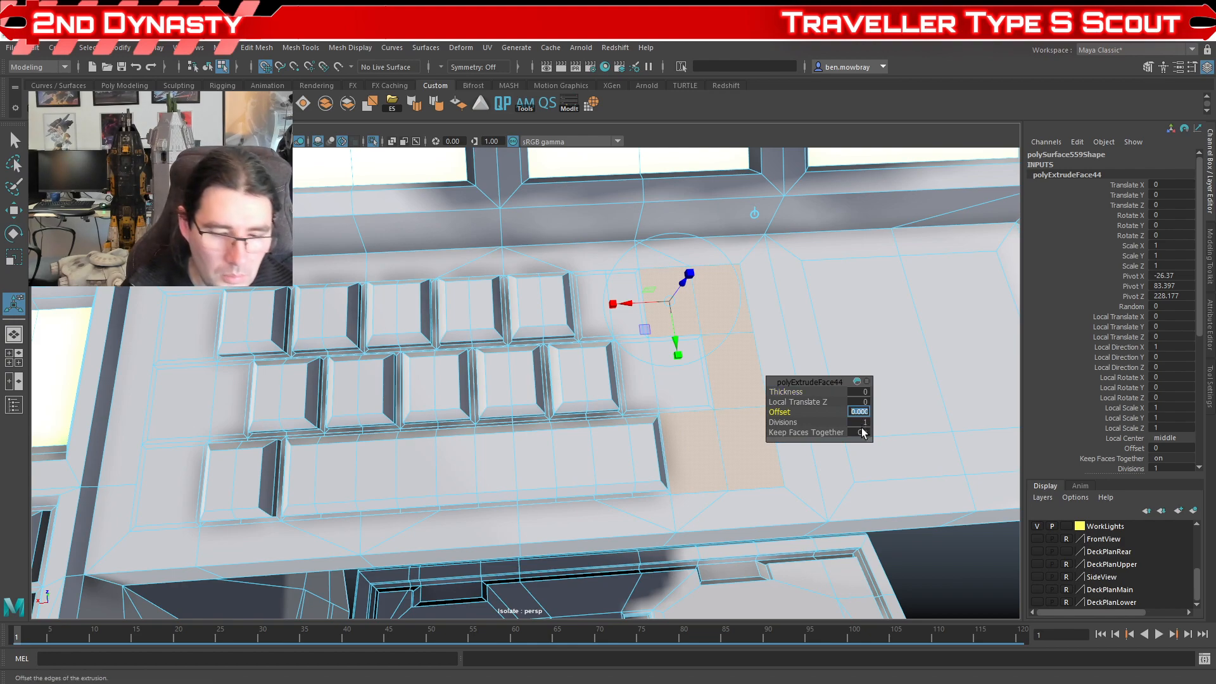
type(".075")
key("Return")
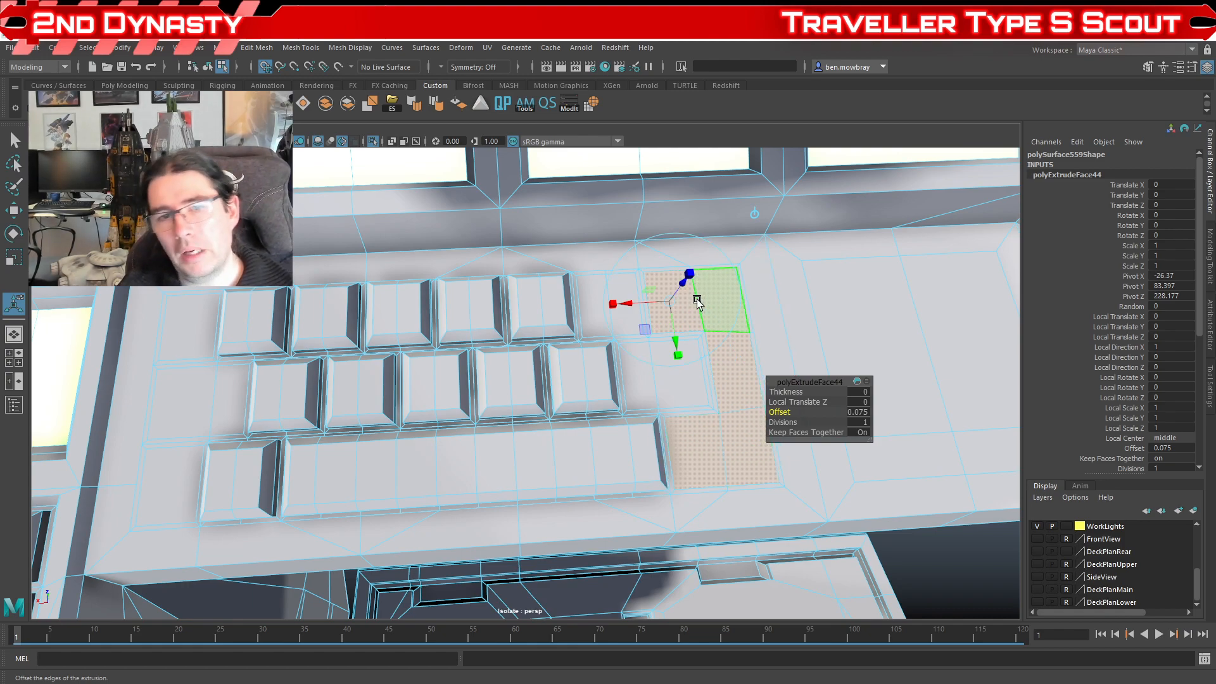
left_click(849, 432)
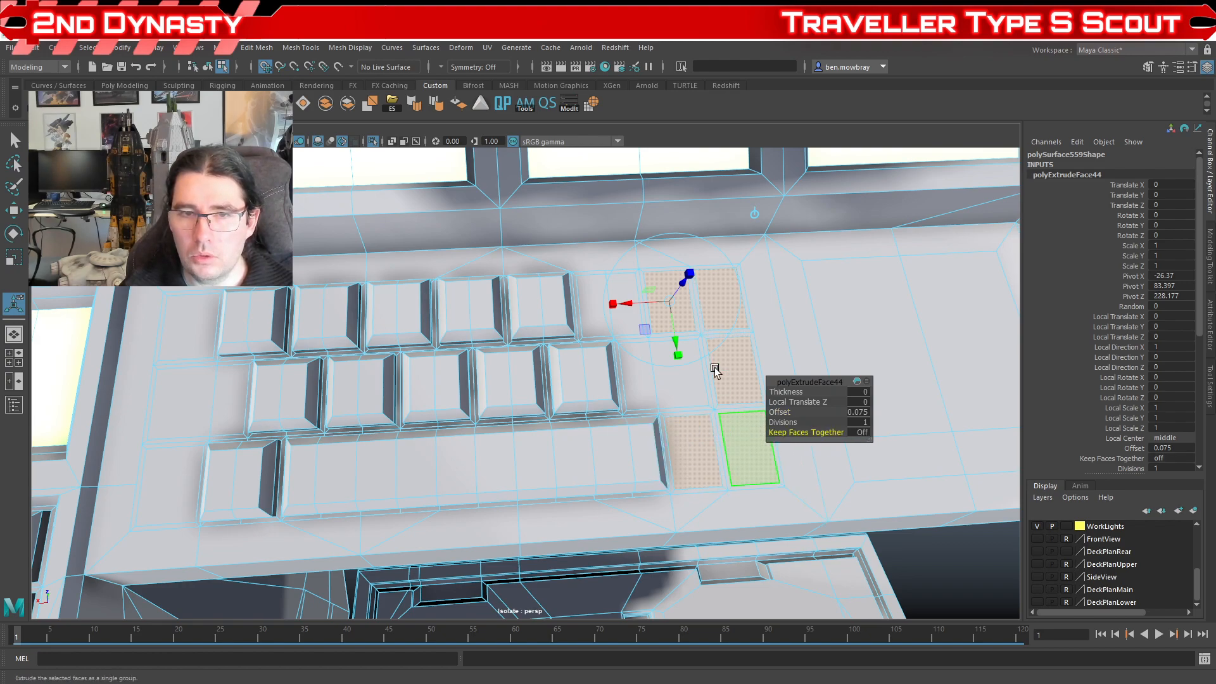
Step: Select all the newly inset faces at both ends of the keyboard and extrude them with Local Translate Z 0.15
middle_click_drag(708, 479, 602, 486, "alt")
scroll(606, 481, "up", 3)
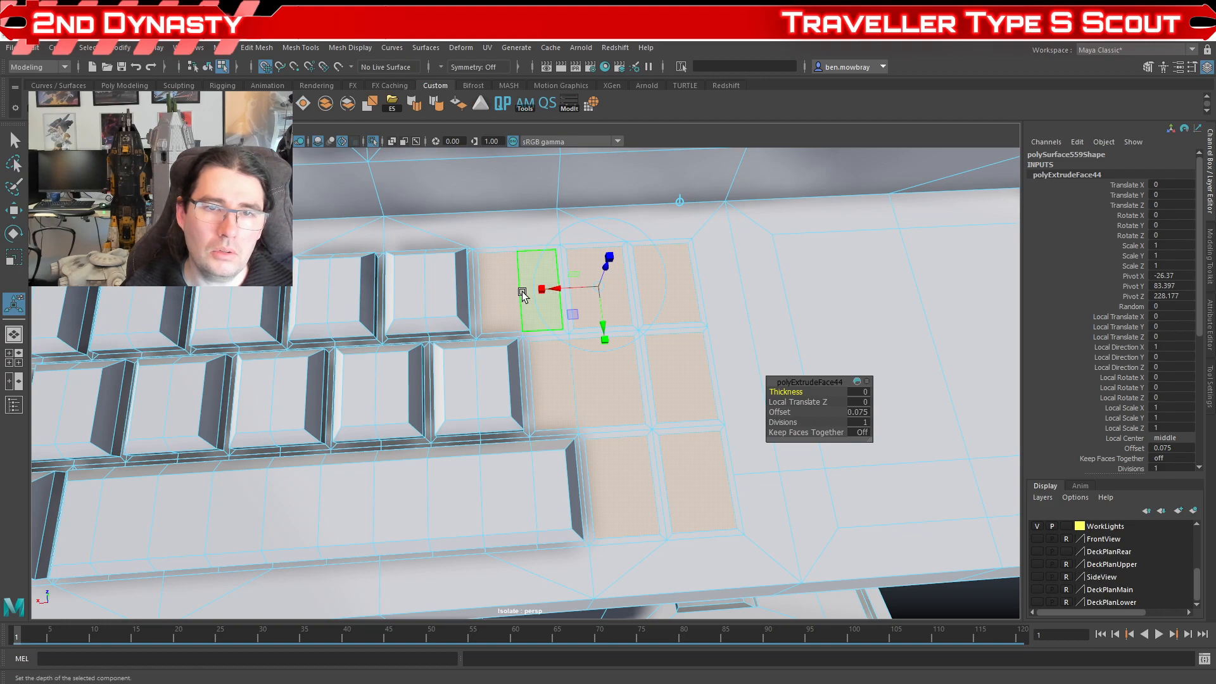
right_click_drag(557, 293, 496, 416, "alt")
middle_click_drag(496, 416, 580, 412, "alt")
left_click(297, 327, "shift")
left_click(297, 388, "shift")
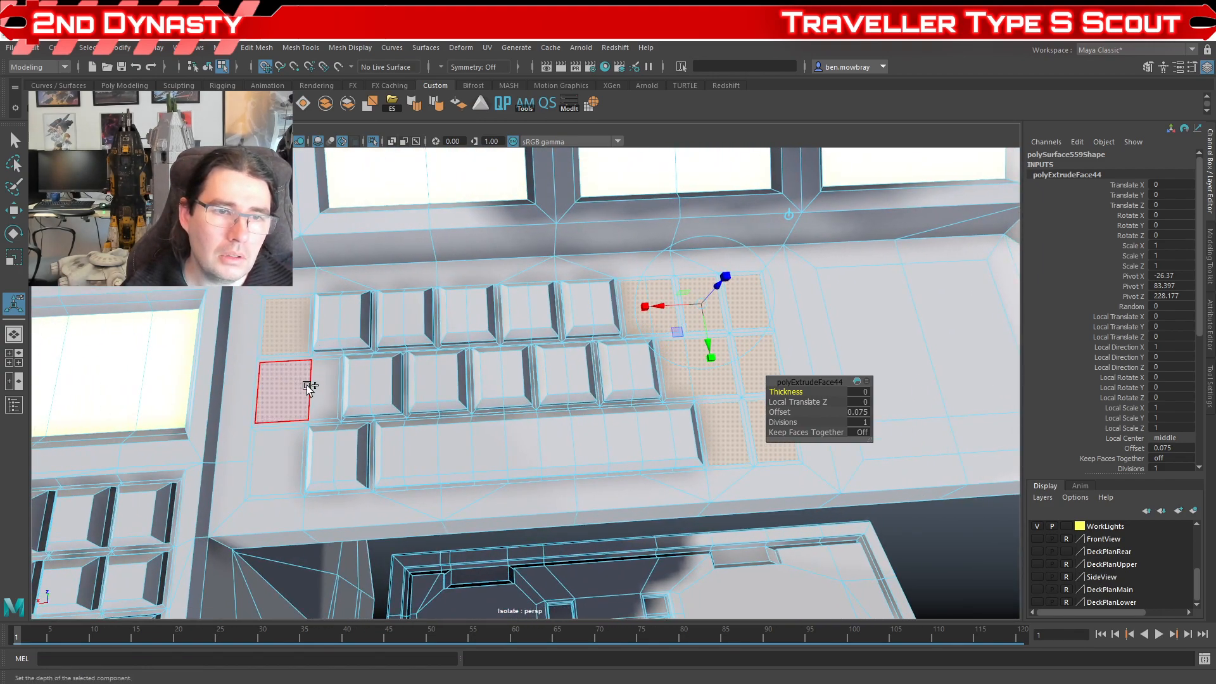
left_click(330, 383, "shift")
left_click(276, 456, "shift")
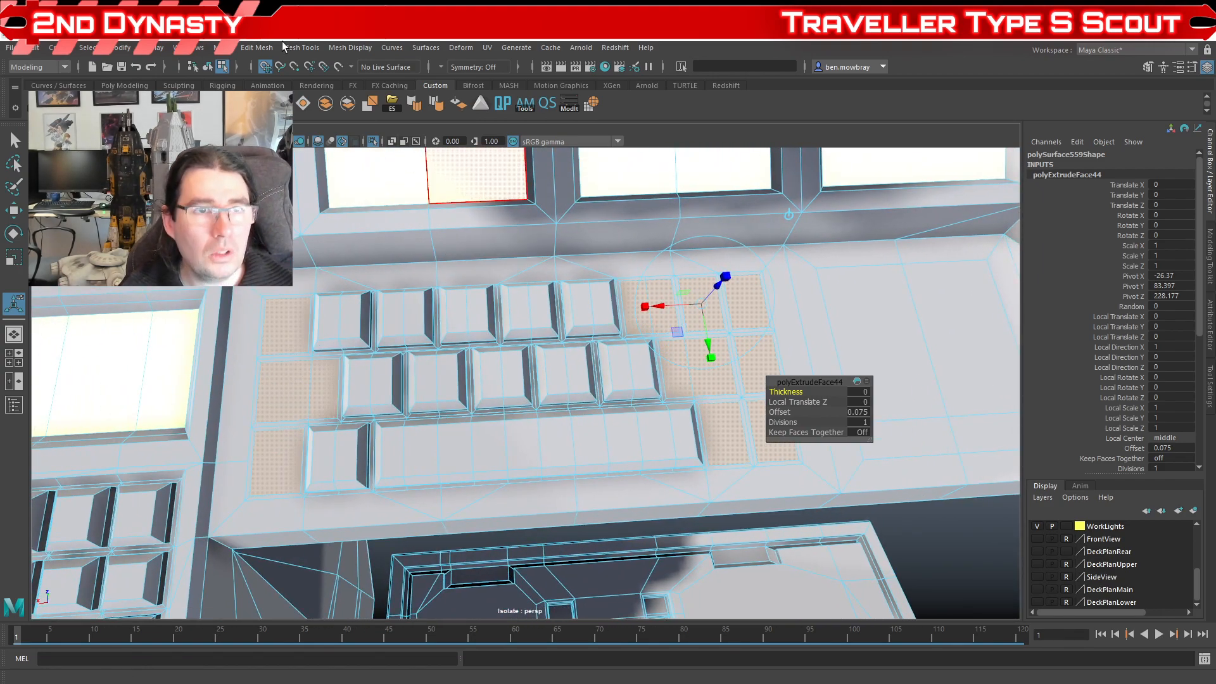
key("ctrl+e")
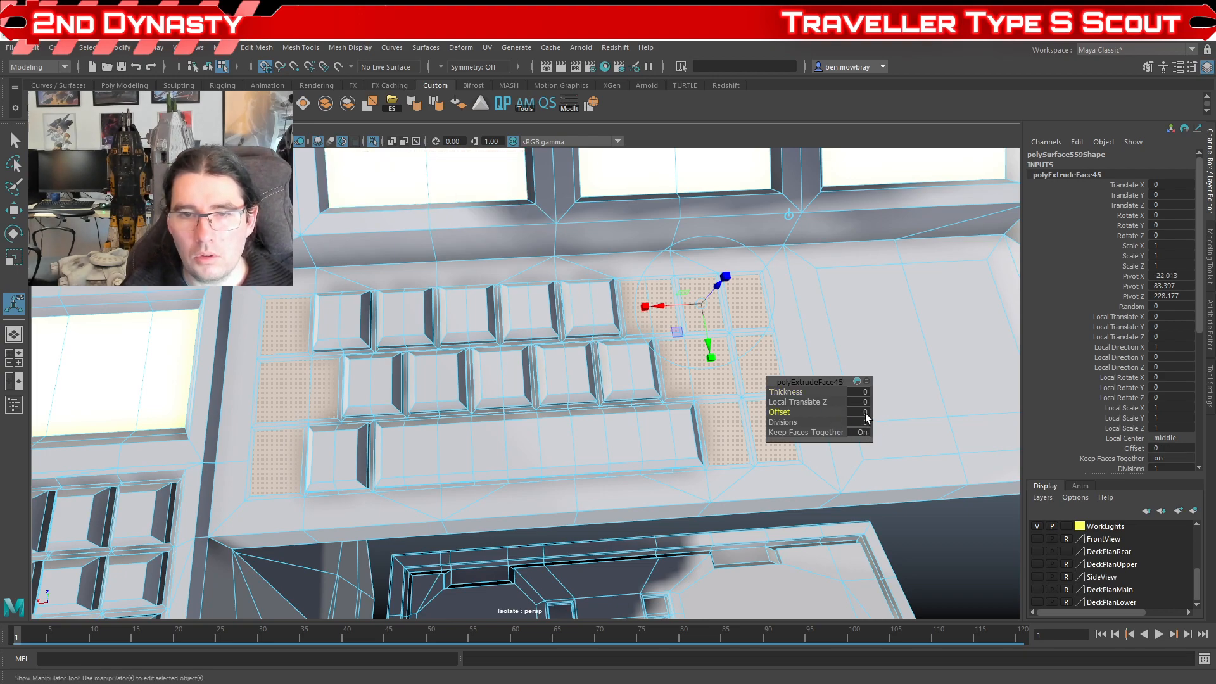
left_click(862, 410)
left_click(859, 401)
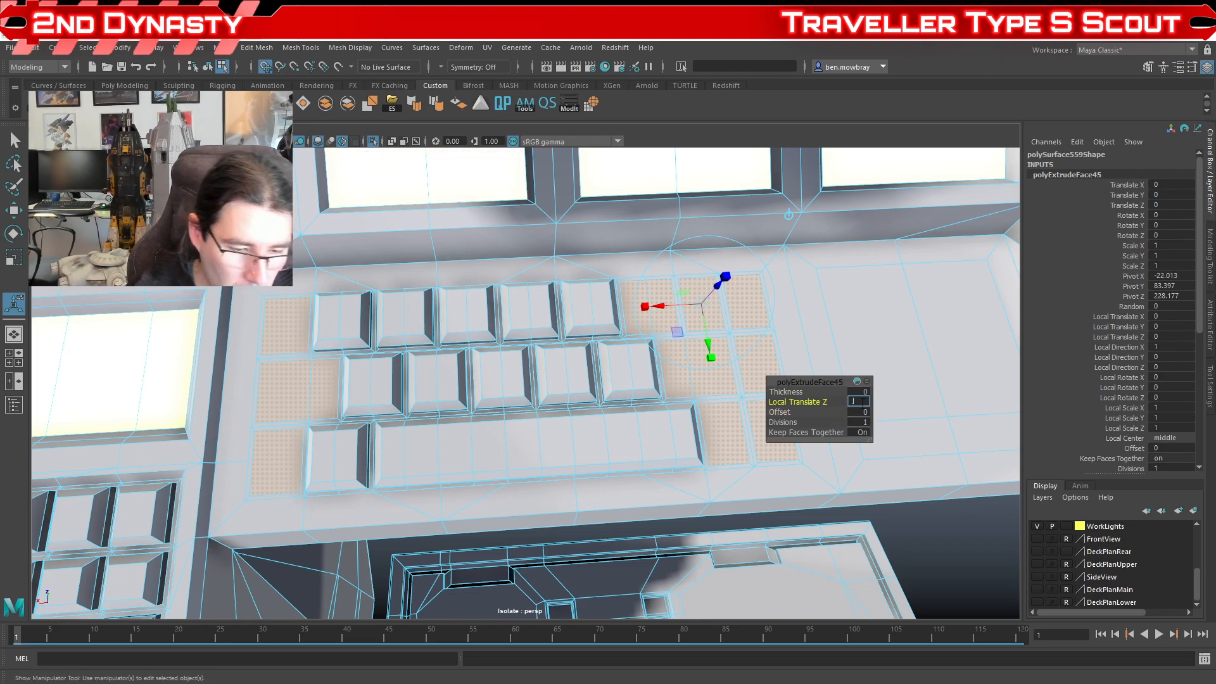
type(".15")
key("Tab")
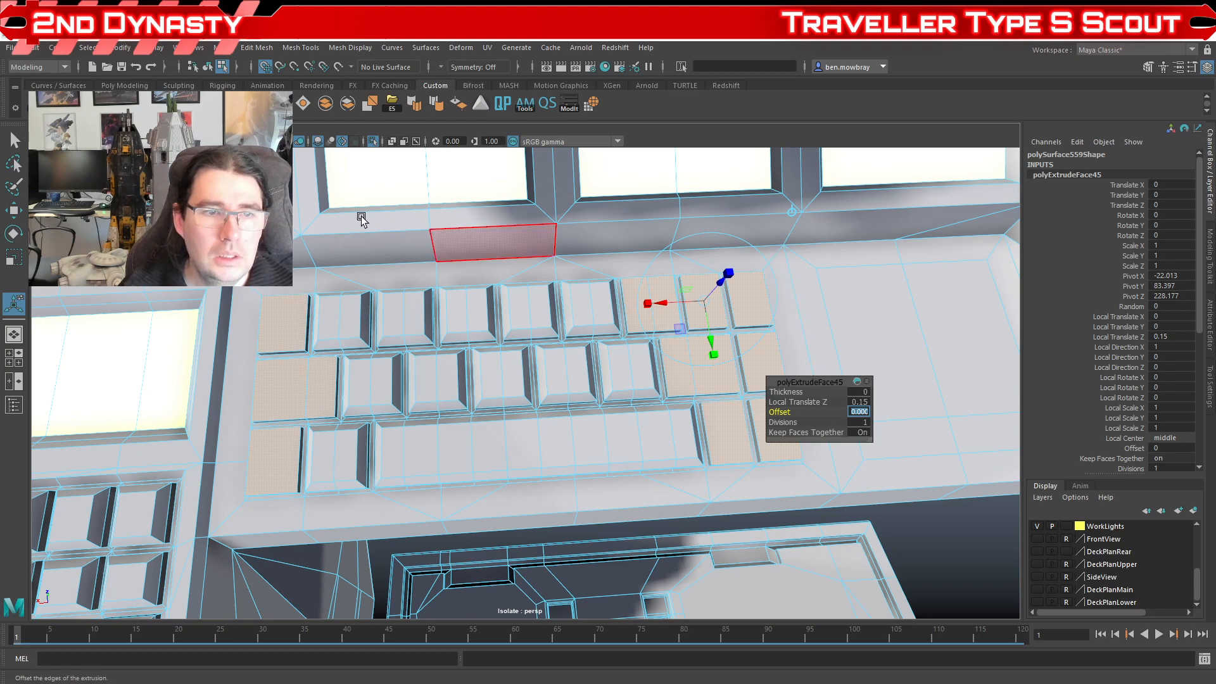
Step: Extrude the raised end-key faces again with Local Translate Z 0.15 and Offset 0.15 to taper their tops
key("ctrl+e")
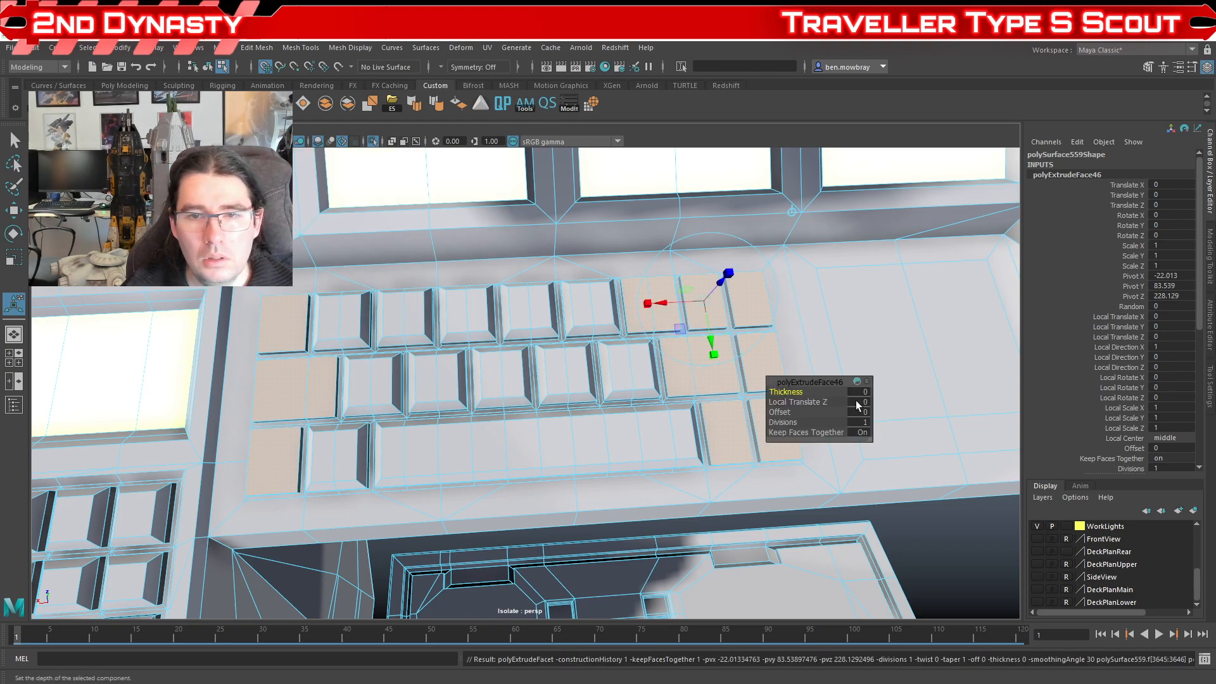
left_click(860, 402)
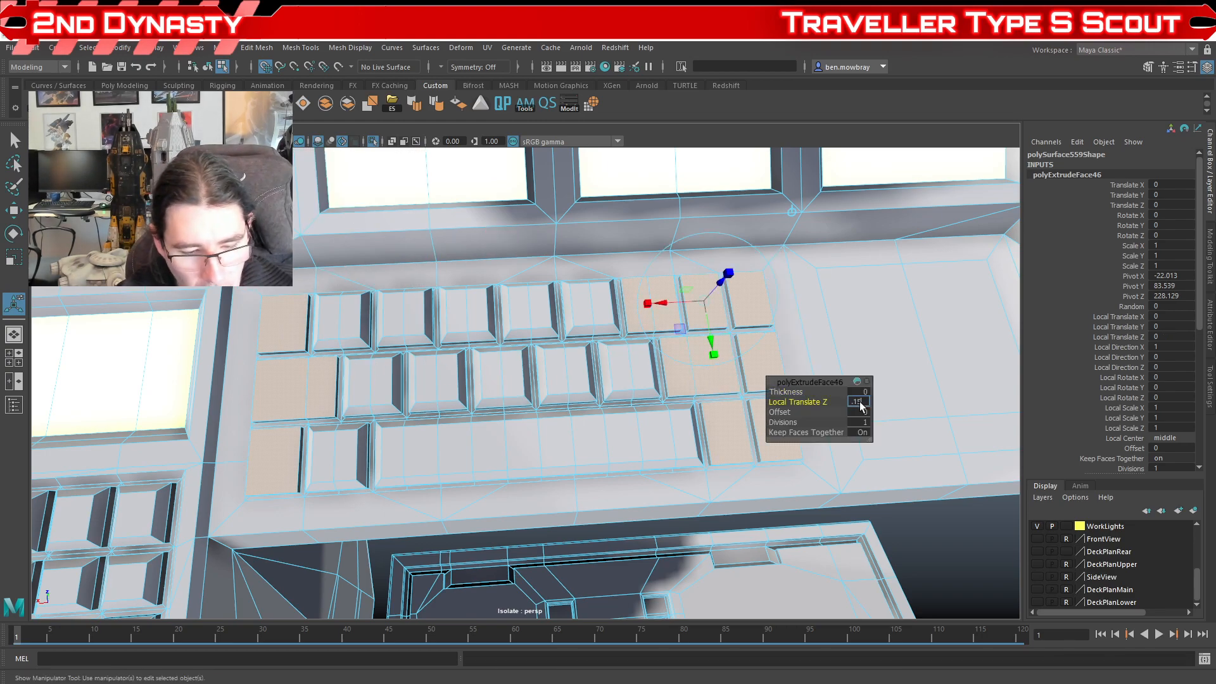
type(".15")
key("Tab")
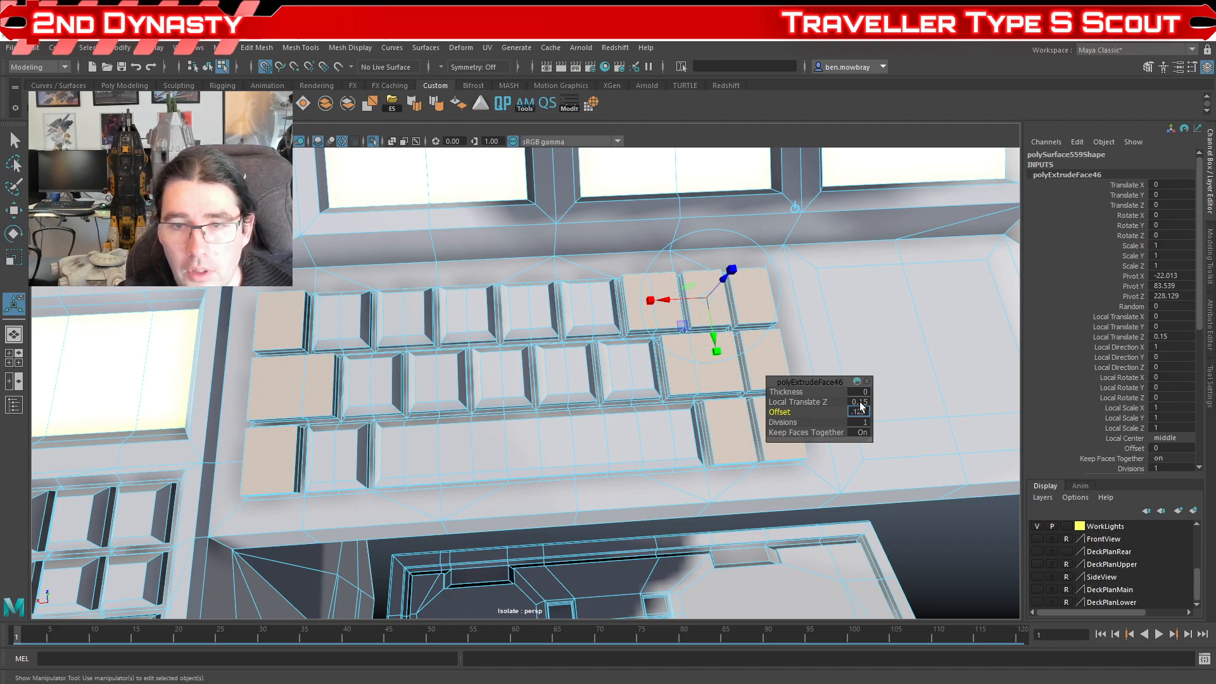
type(".15")
key("Return")
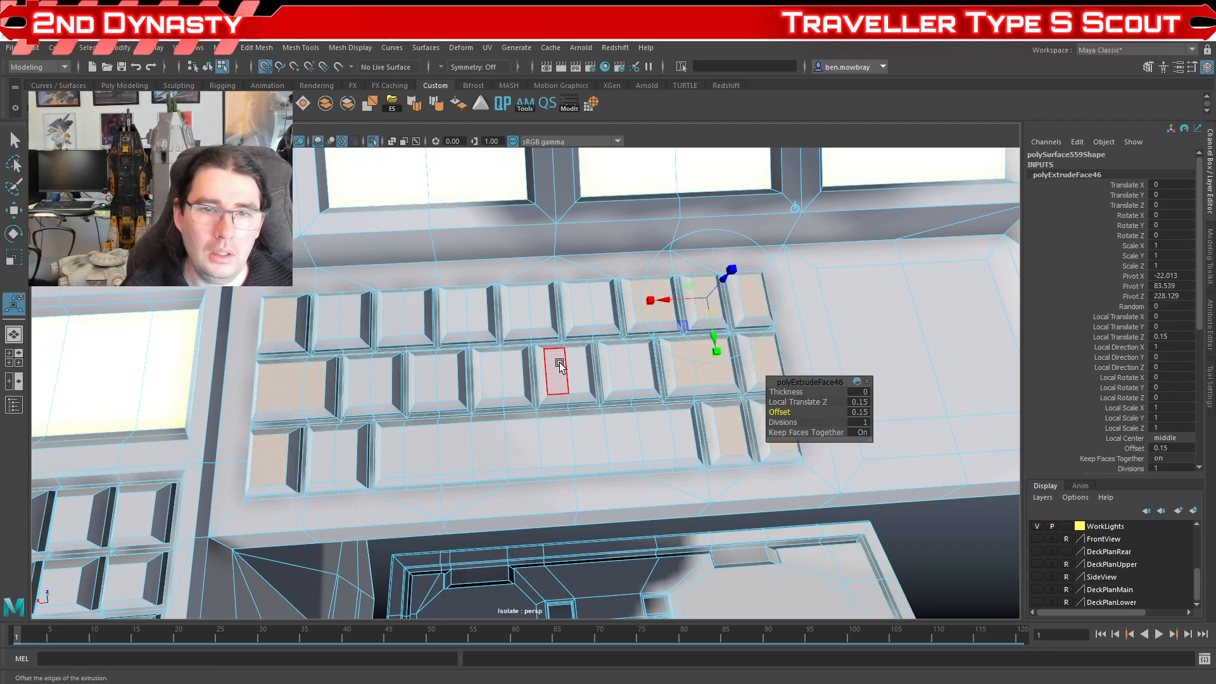
Step: Return to object mode, clear the selection and turn off isolation to show the keyboard within the whole cockpit
right_click_drag(559, 352, 608, 342)
scroll(604, 347, "down", 10)
left_click(770, 258)
left_click_drag(770, 259, 518, 423, "alt")
key("ctrl+1")
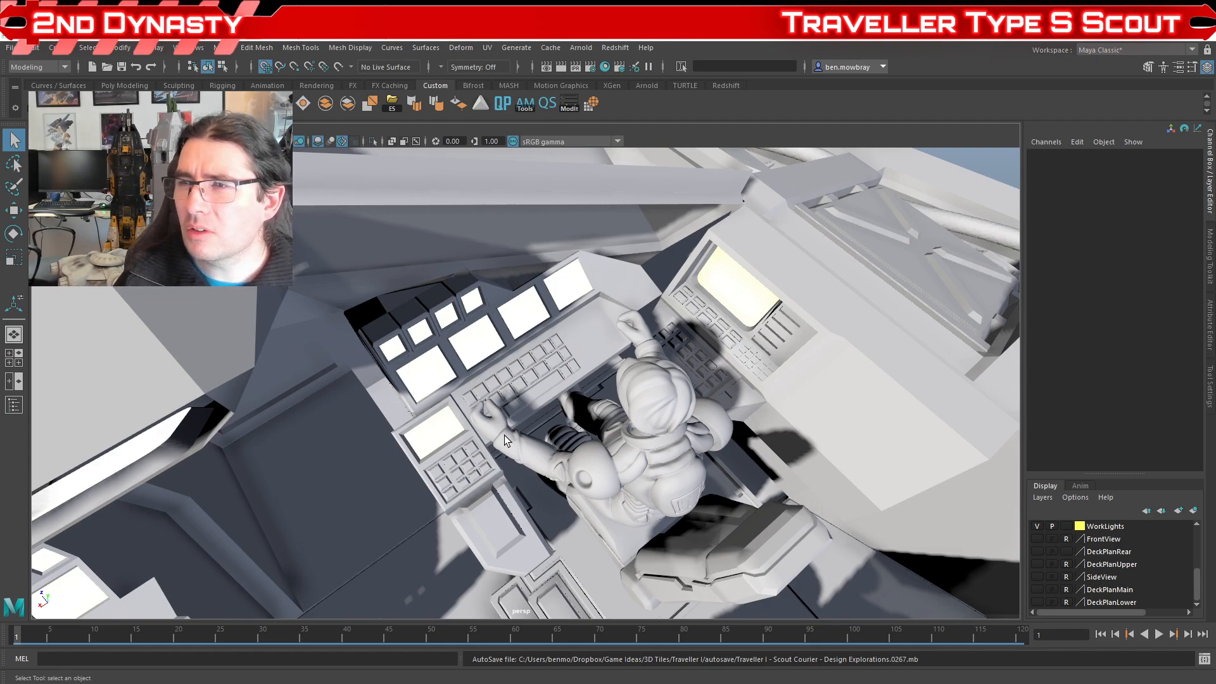
left_click_drag(504, 435, 612, 491, "alt")
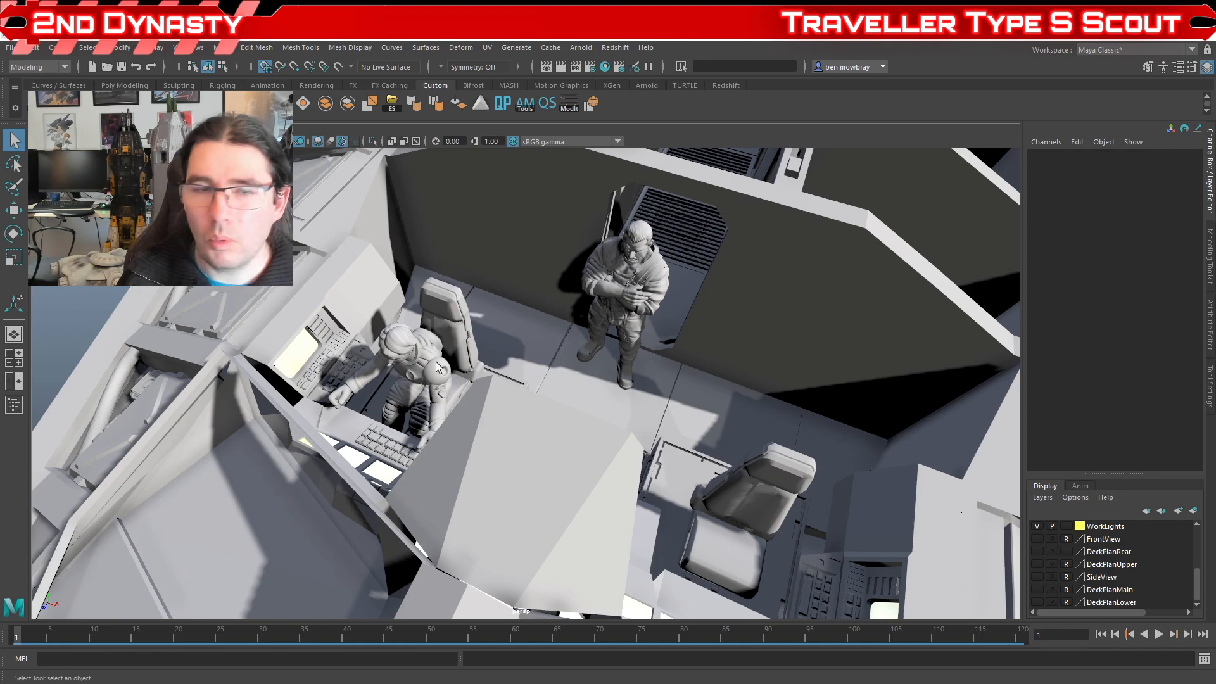
Step: Examine the cockpit interior and the seated pilot's keyboard console from several angles and distances
left_click_drag(329, 348, 405, 386, "alt")
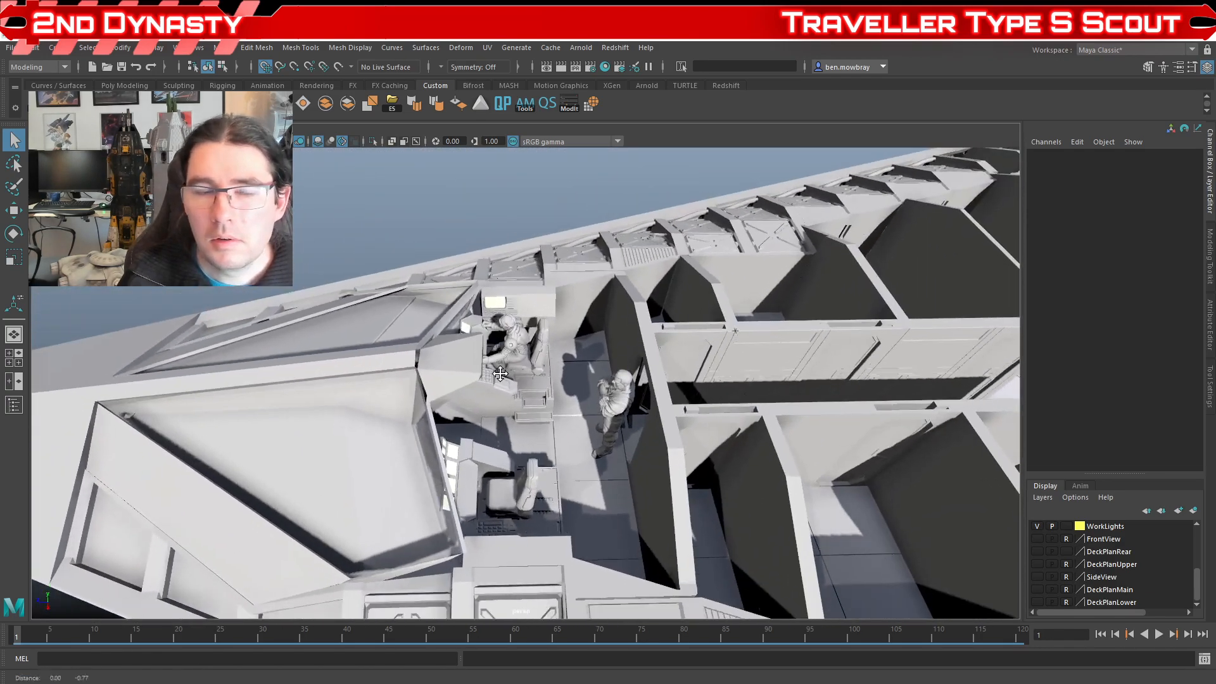
right_click_drag(405, 386, 420, 394, "alt")
middle_click_drag(421, 393, 472, 374, "alt")
left_click_drag(472, 374, 386, 370, "alt")
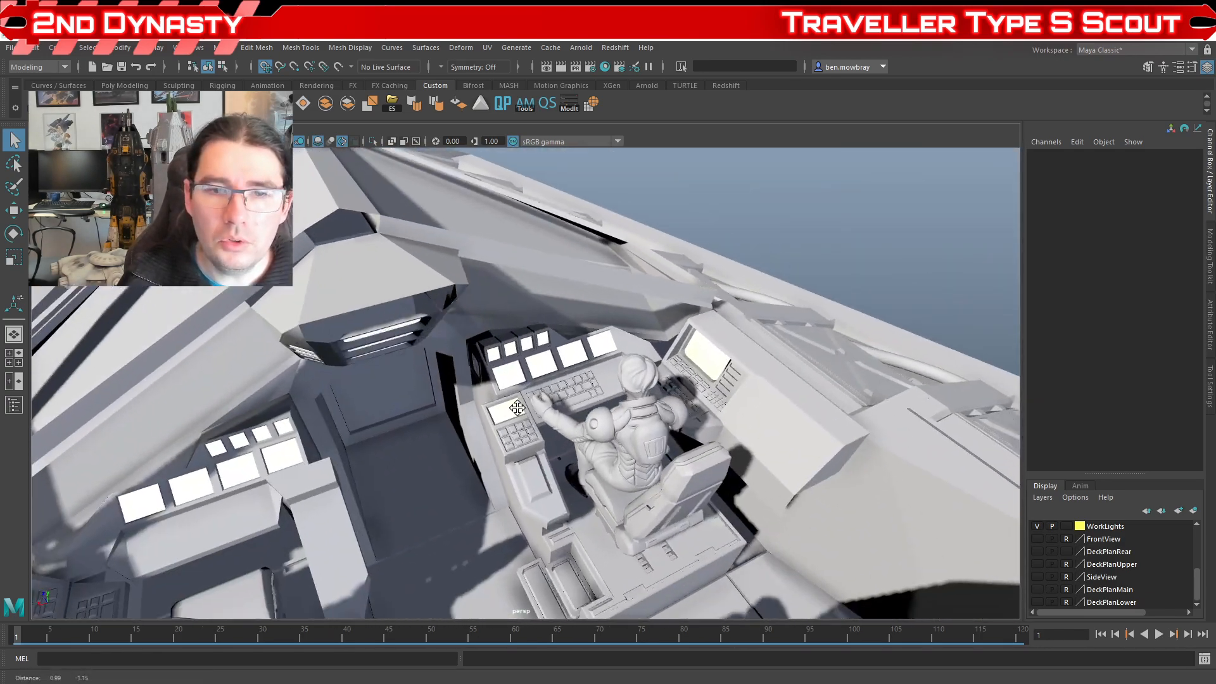
middle_click_drag(386, 371, 342, 342, "alt")
right_click_drag(342, 342, 380, 361, "alt")
left_click_drag(380, 361, 373, 384, "alt")
middle_click_drag(373, 383, 371, 384, "alt")
left_click_drag(371, 383, 584, 300, "alt")
middle_click_drag(584, 300, 423, 418, "alt")
right_click_drag(423, 417, 491, 375, "alt")
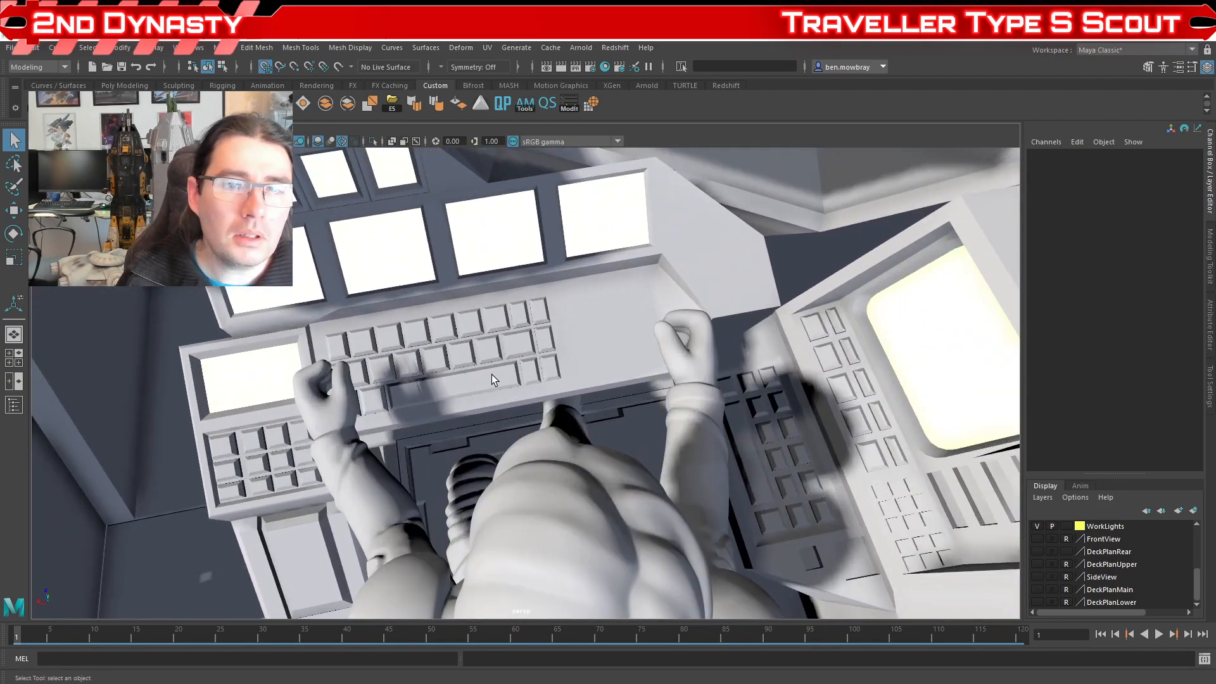
Step: Isolate the keyboard console mesh and delete its construction history
left_click(616, 337)
right_click_drag(616, 337, 638, 316, "alt")
middle_click_drag(639, 317, 530, 392, "alt")
left_click_drag(531, 392, 537, 328, "alt")
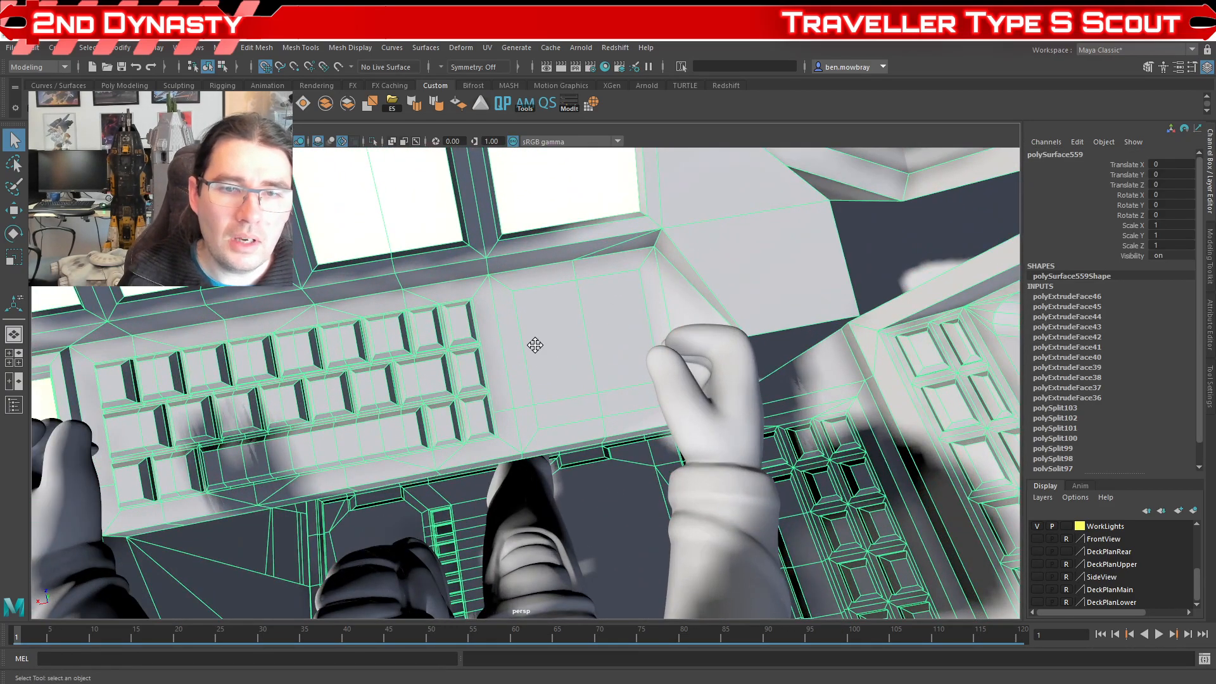
middle_click_drag(535, 345, 508, 355, "alt")
right_click_drag(468, 380, 507, 403, "alt")
right_click_drag(406, 404, 279, 399, "alt")
middle_click_drag(507, 352, 605, 342, "alt")
left_click_drag(605, 342, 494, 361, "alt")
right_click_drag(494, 361, 535, 366, "alt")
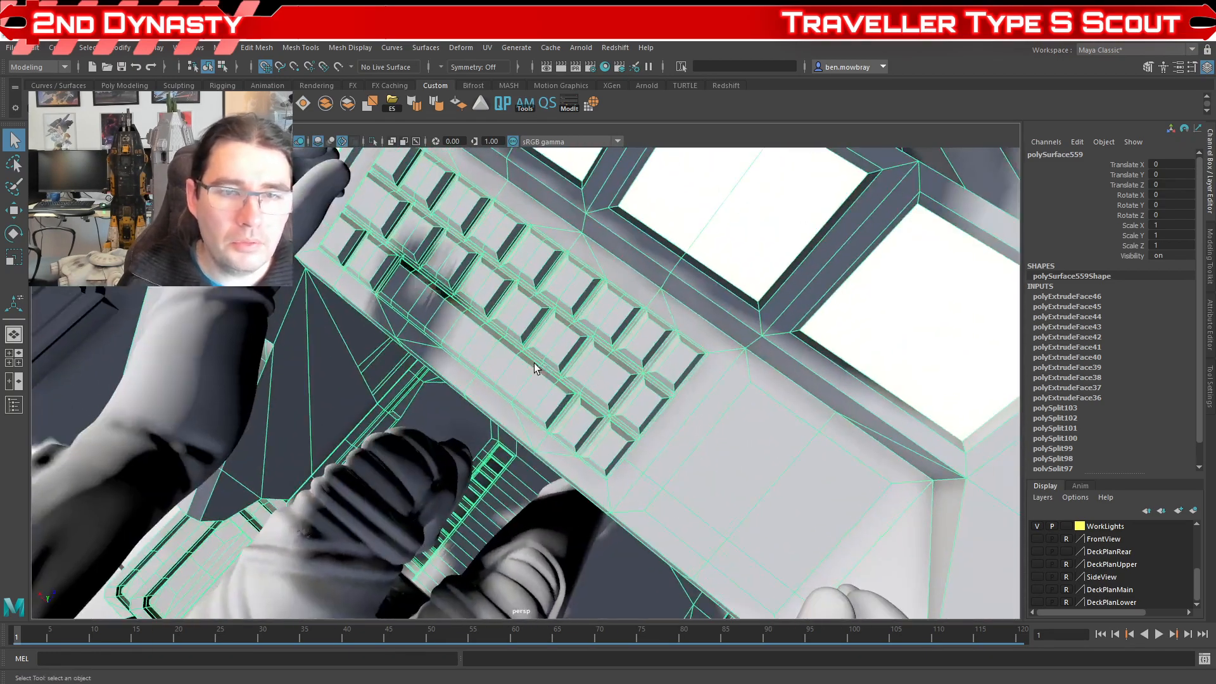
left_click_drag(535, 367, 617, 355, "alt")
key("ctrl+1")
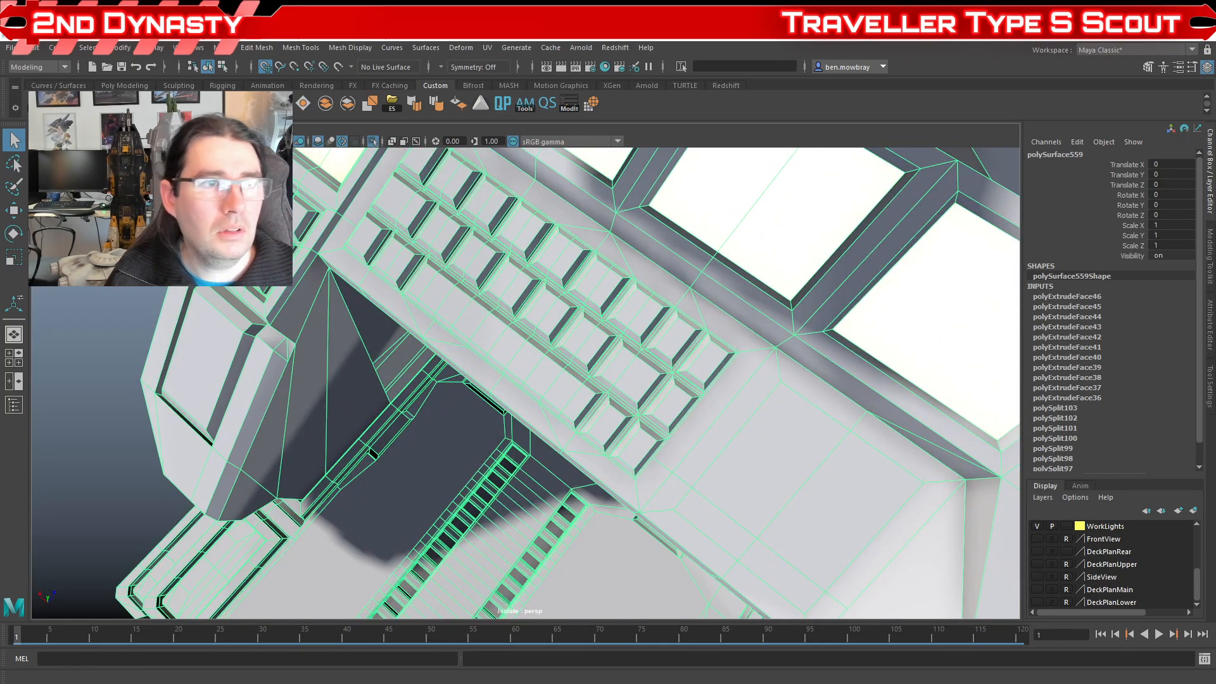
key("alt+shift+d")
Step: Delete the narrow strip faces beside both ends of the keyboard's key rows
left_click_drag(412, 379, 475, 339, "alt")
right_click_drag(285, 382, 380, 381, "alt")
middle_click_drag(379, 382, 602, 332, "alt")
right_click_drag(602, 332, 633, 336, "alt")
right_click_drag(448, 287, 446, 328)
left_click(432, 328)
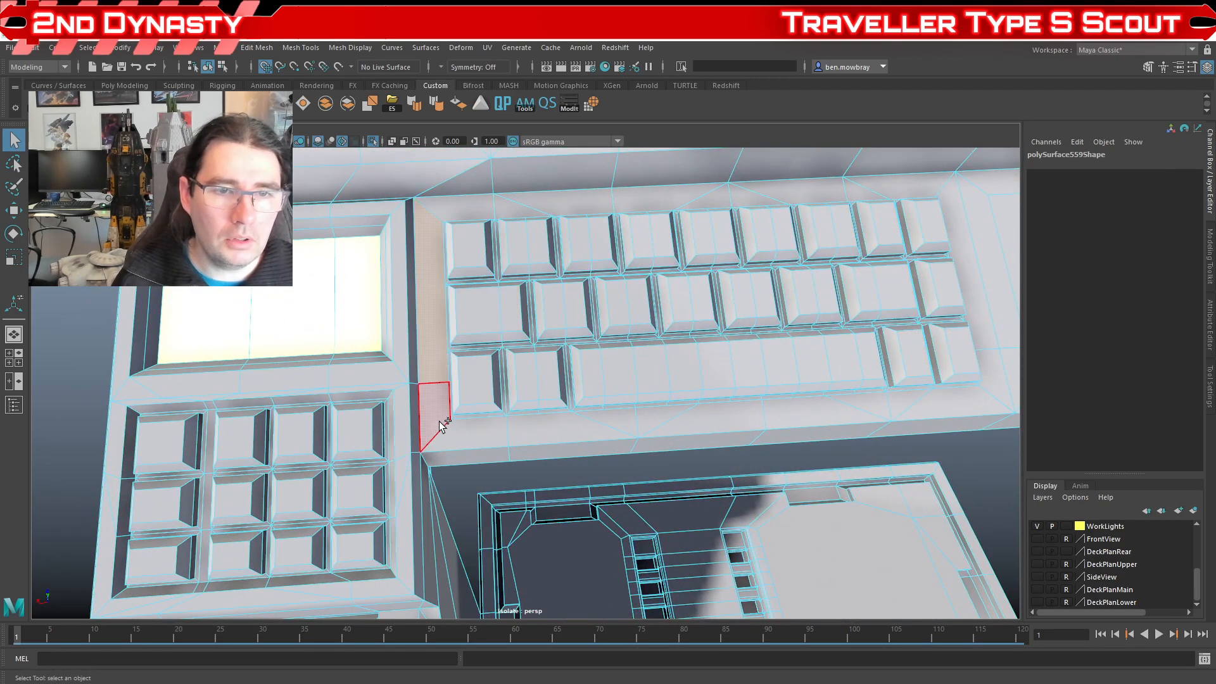
left_click(442, 427, "shift")
right_click_drag(545, 404, 462, 402, "alt")
middle_click_drag(462, 401, 205, 384, "alt")
right_click_drag(206, 383, 256, 380, "alt")
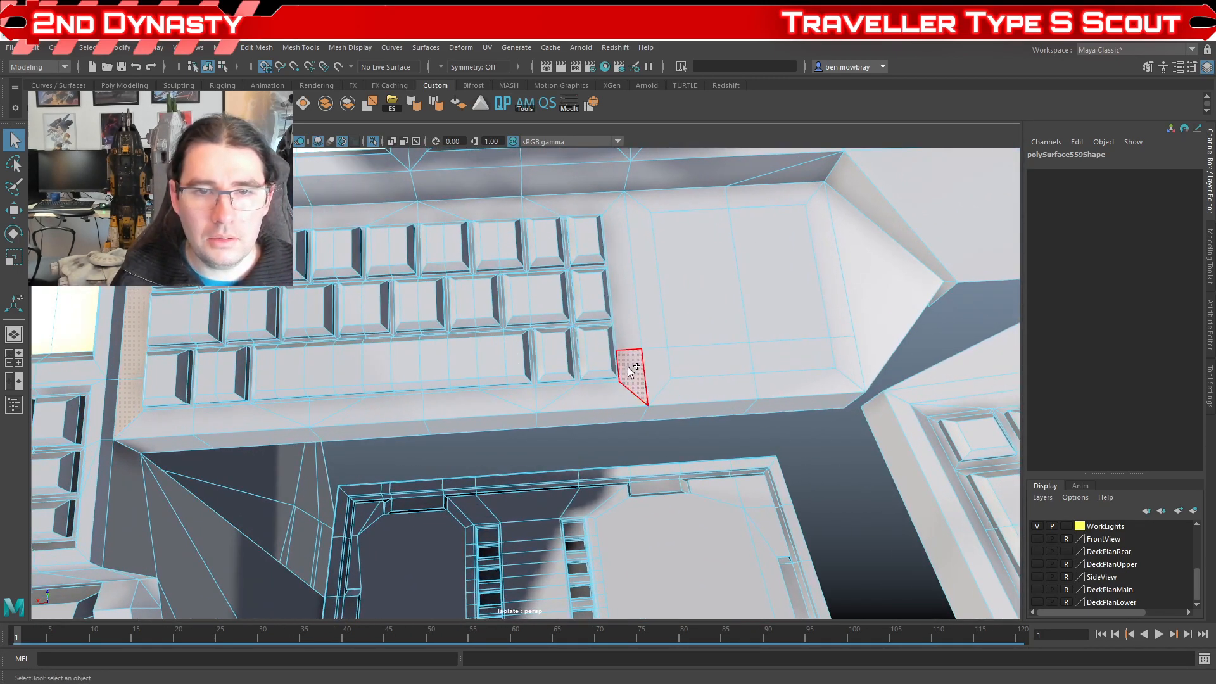
left_click(628, 367, "shift")
left_click(622, 330, "shift")
key("Delete")
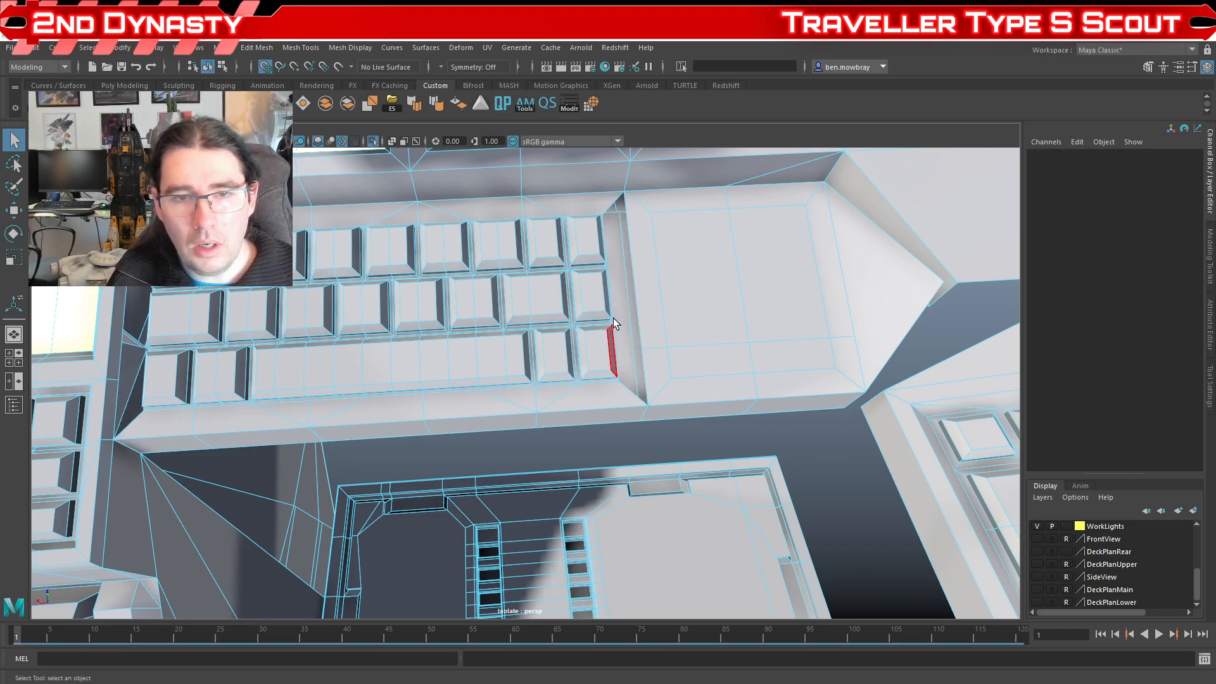
Step: Fill the two open borders at the keyboard's ends and triangulate the new faces
left_click(633, 249)
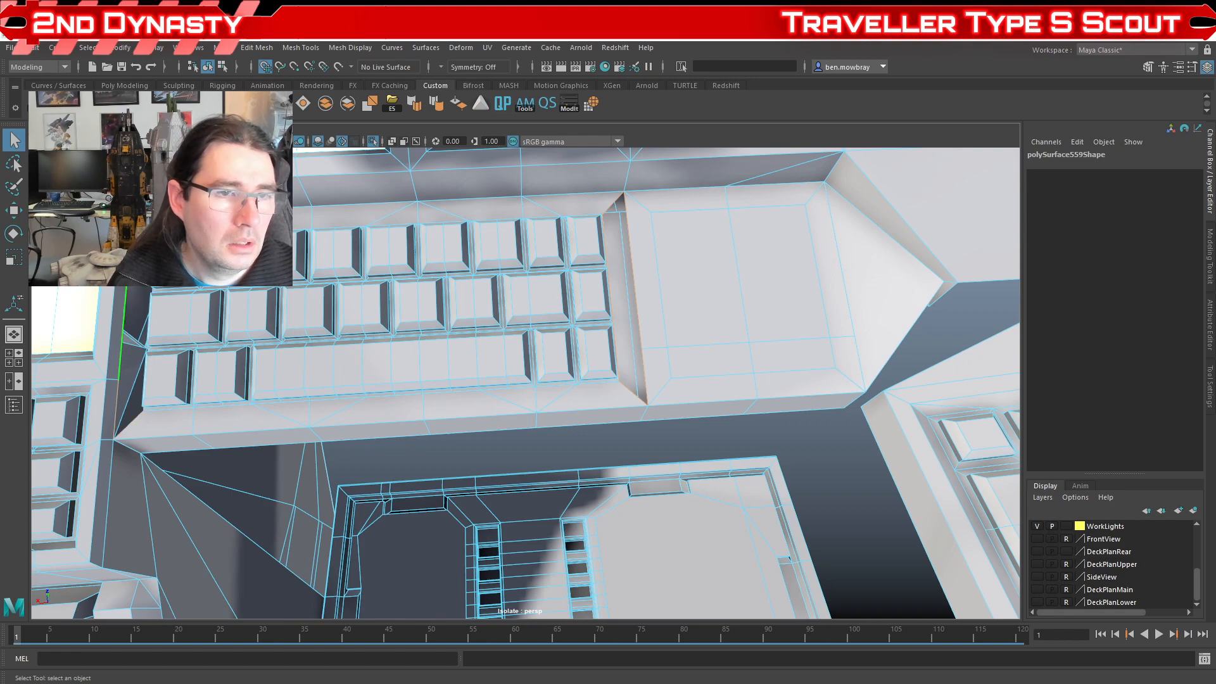
left_click(258, 103)
right_click_drag(127, 349, 126, 382)
key("q")
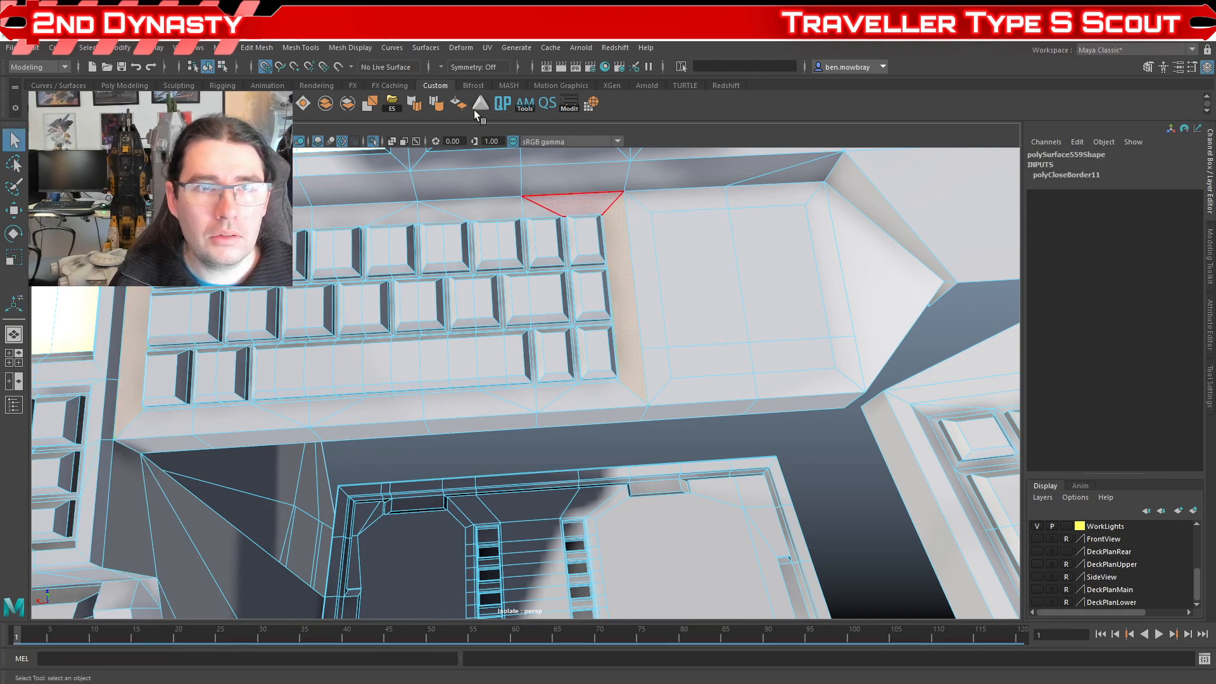
left_click(479, 105)
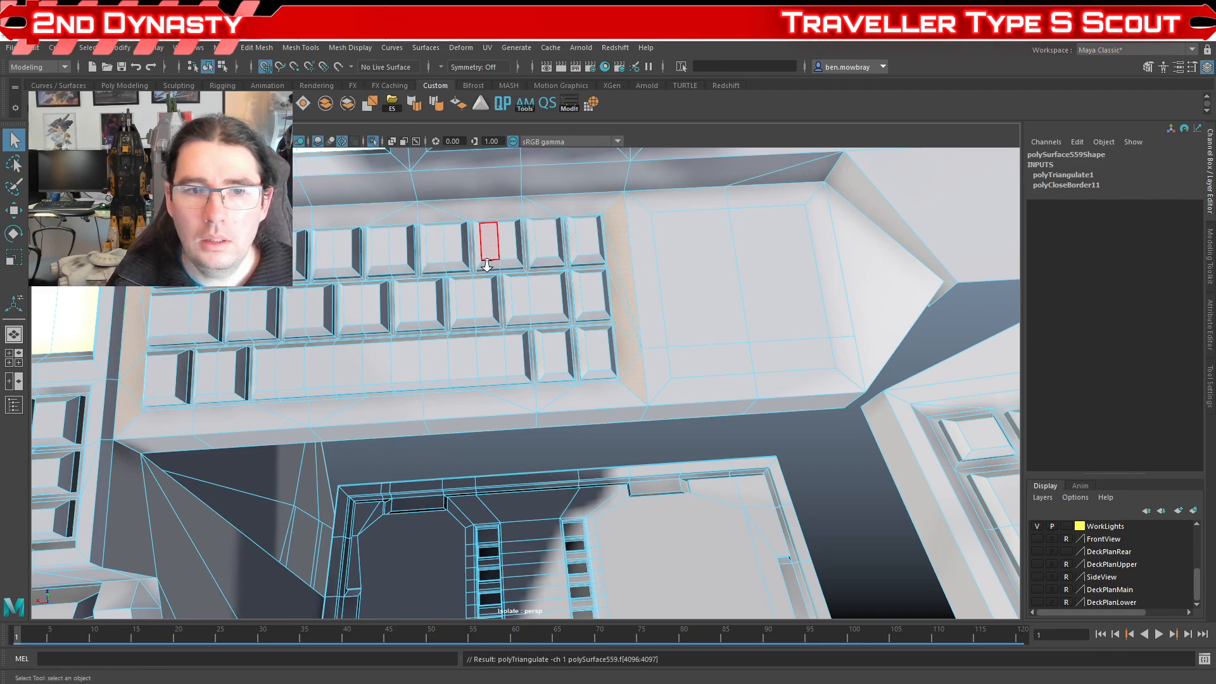
Step: Snap the horizontal edge loop across the blank panel beside the keyboard in line with the gap between the lower two key rows
right_click_drag(487, 266, 472, 317, "alt")
left_click_drag(472, 316, 521, 329, "alt")
middle_click_drag(521, 329, 386, 333, "alt")
right_click_drag(386, 333, 409, 334, "alt")
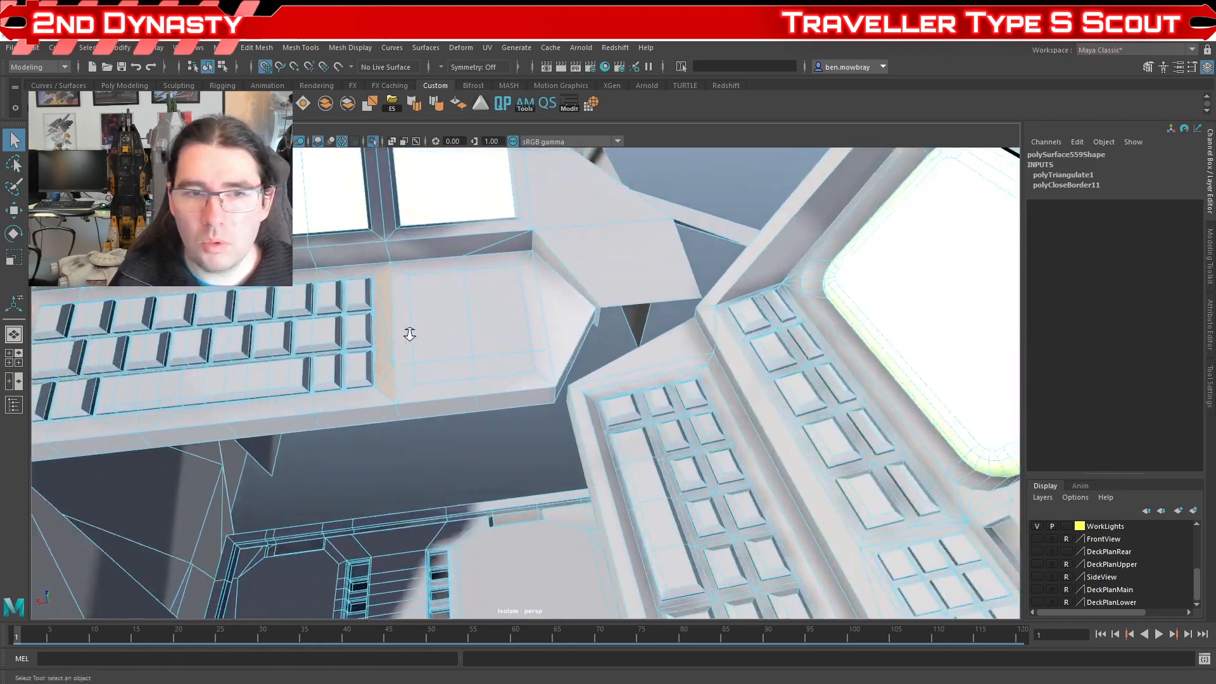
left_click_drag(410, 334, 488, 489, "alt")
right_click_drag(488, 489, 501, 468, "alt")
left_click_drag(500, 469, 594, 413, "alt")
scroll(570, 429, "down", 1)
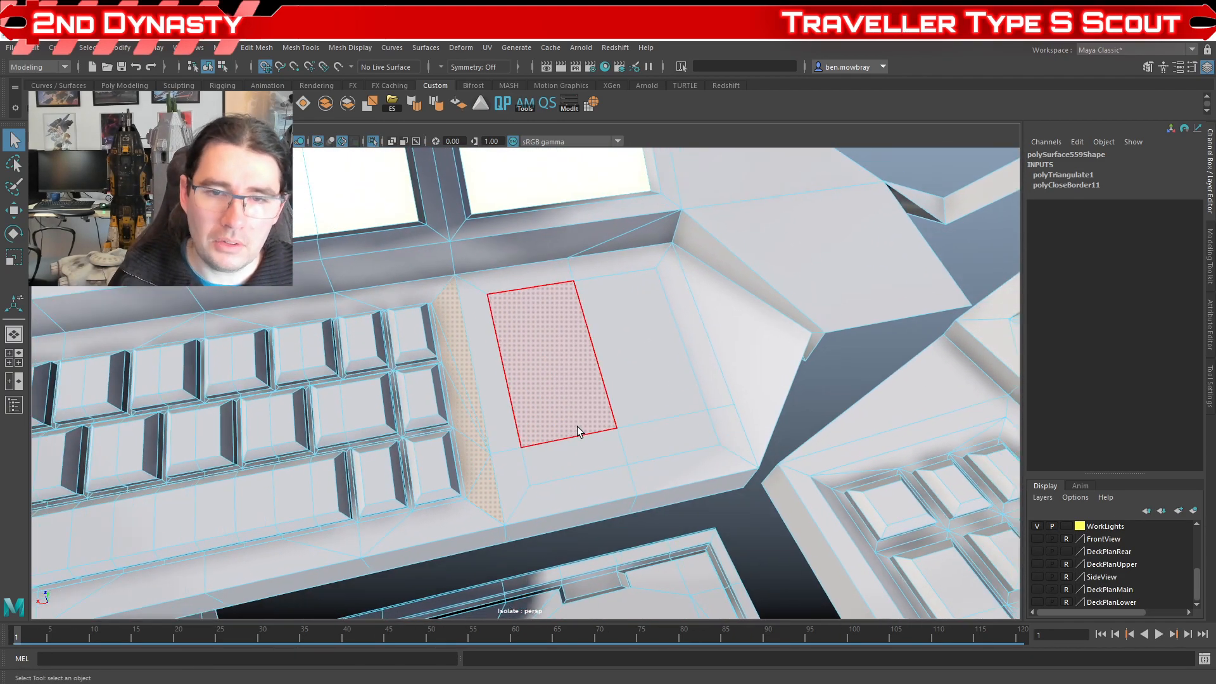
scroll(526, 434, "down", 2)
right_click_drag(559, 345, 557, 316)
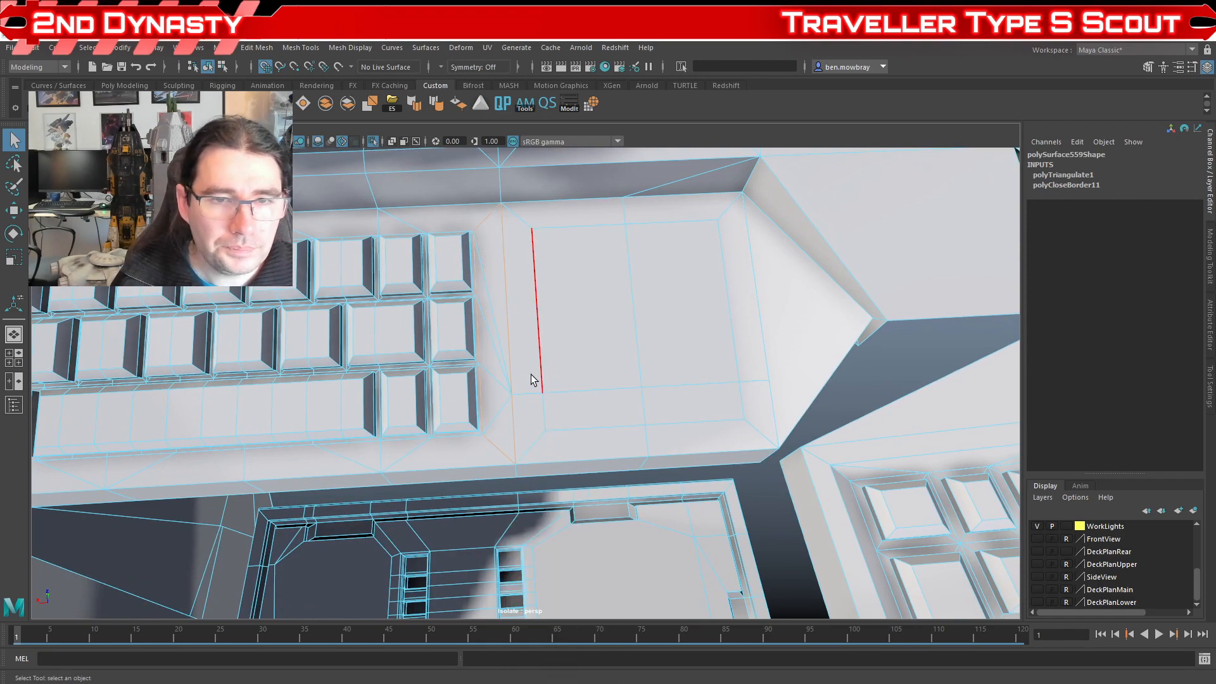
left_click(603, 391)
key("w")
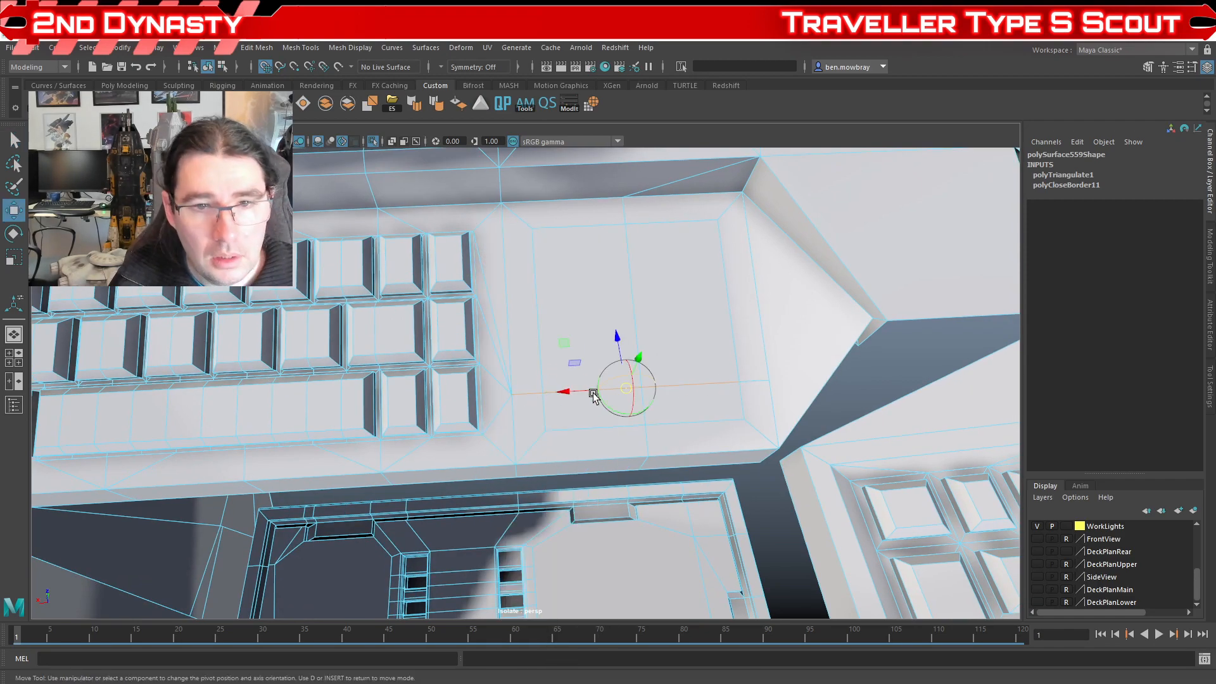
left_click(295, 68)
left_click_drag(617, 342, 480, 363)
key("ctrl+z")
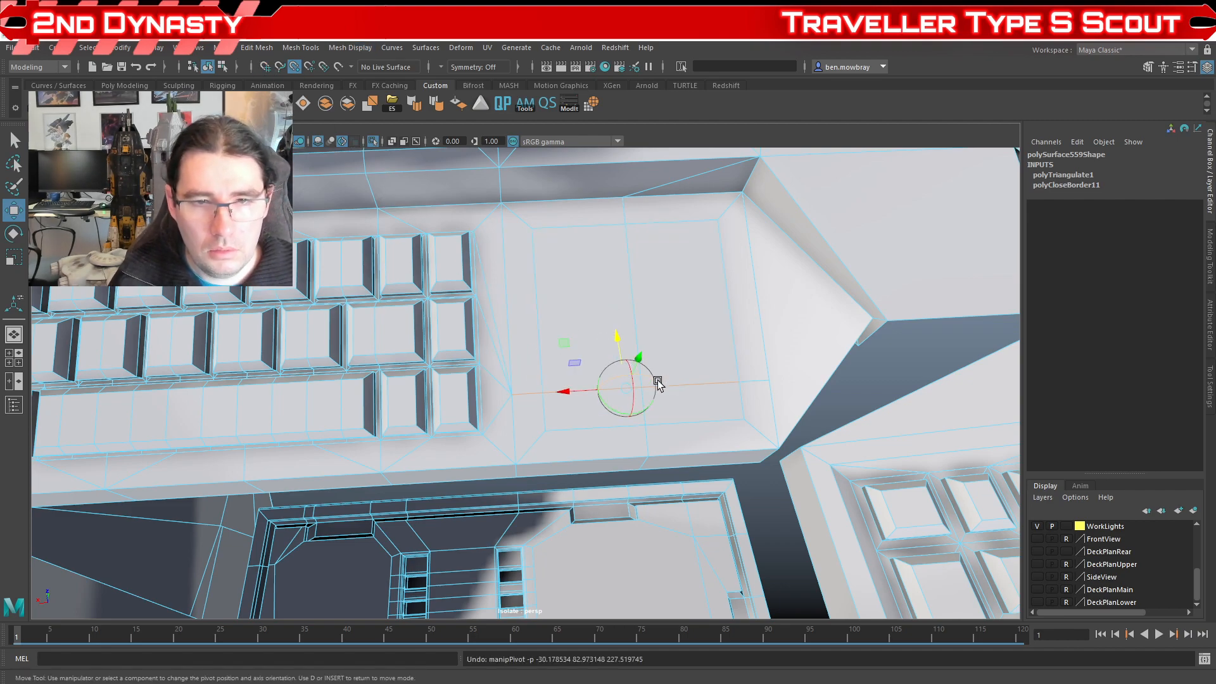
left_click_drag(616, 352, 480, 362)
left_click_drag(634, 328, 480, 362)
Step: Delete the blank panel's central vertical edge loop, the adjoining diagonal edge and their leftover vertices
middle_click_drag(653, 390, 590, 439, "alt")
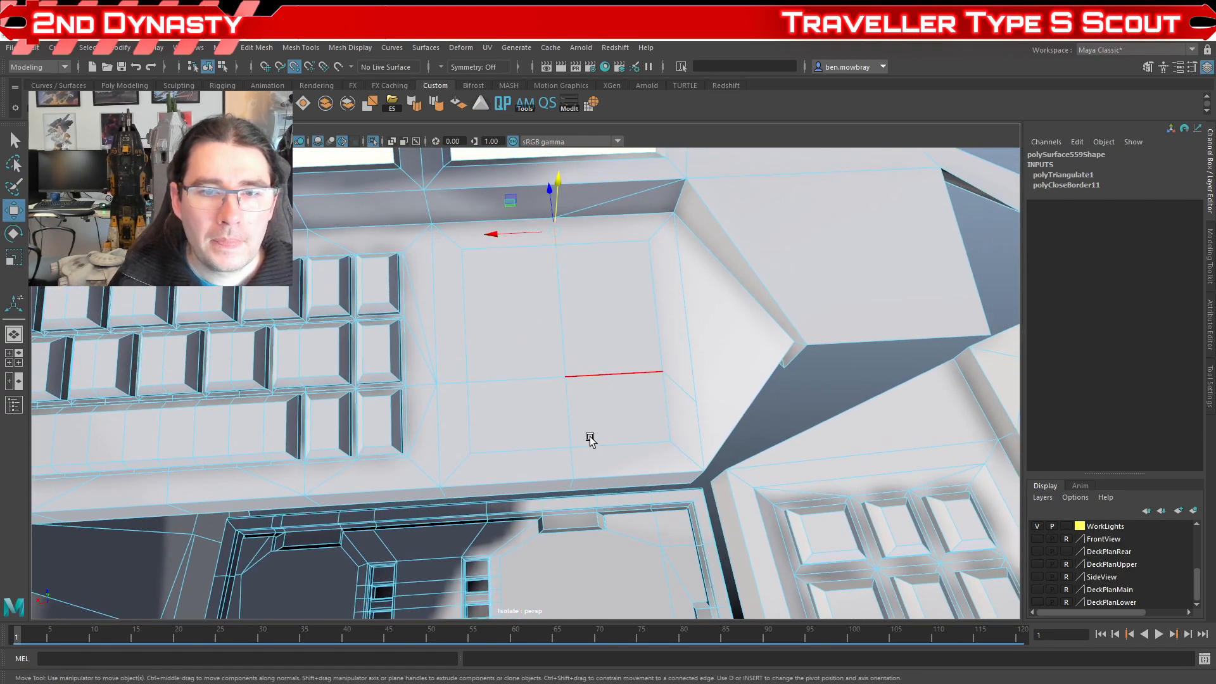
double_click(571, 459, "shift")
left_click_drag(523, 345, 592, 346)
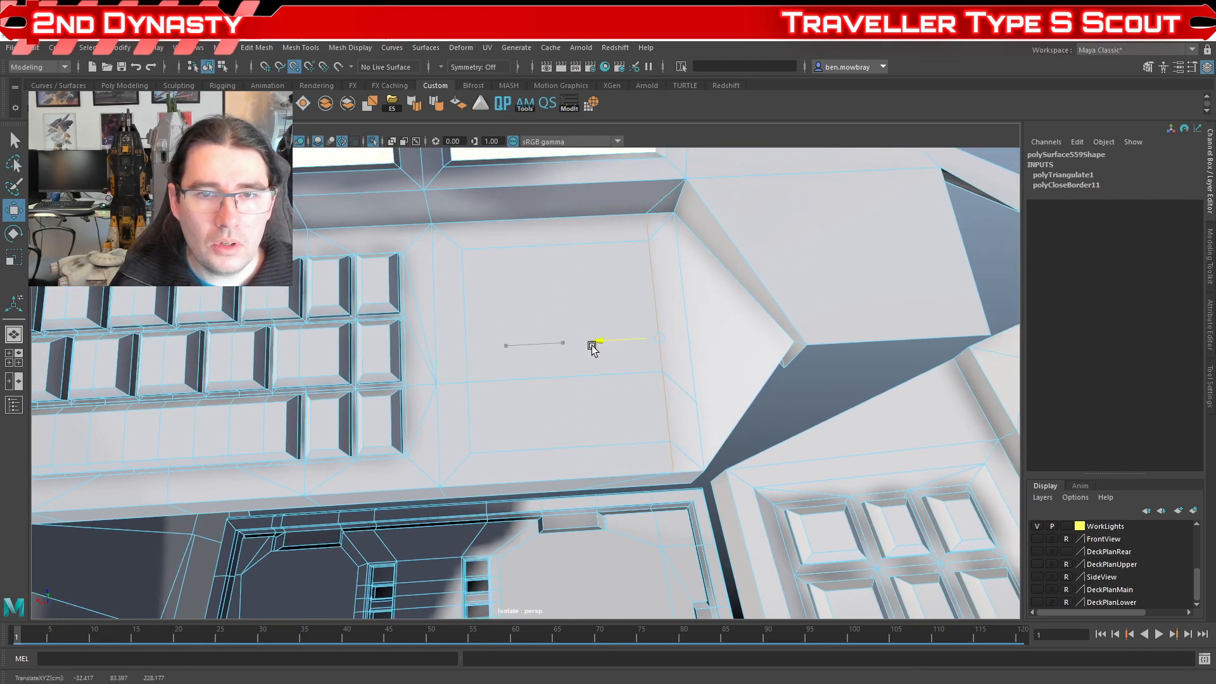
key("ctrl+z")
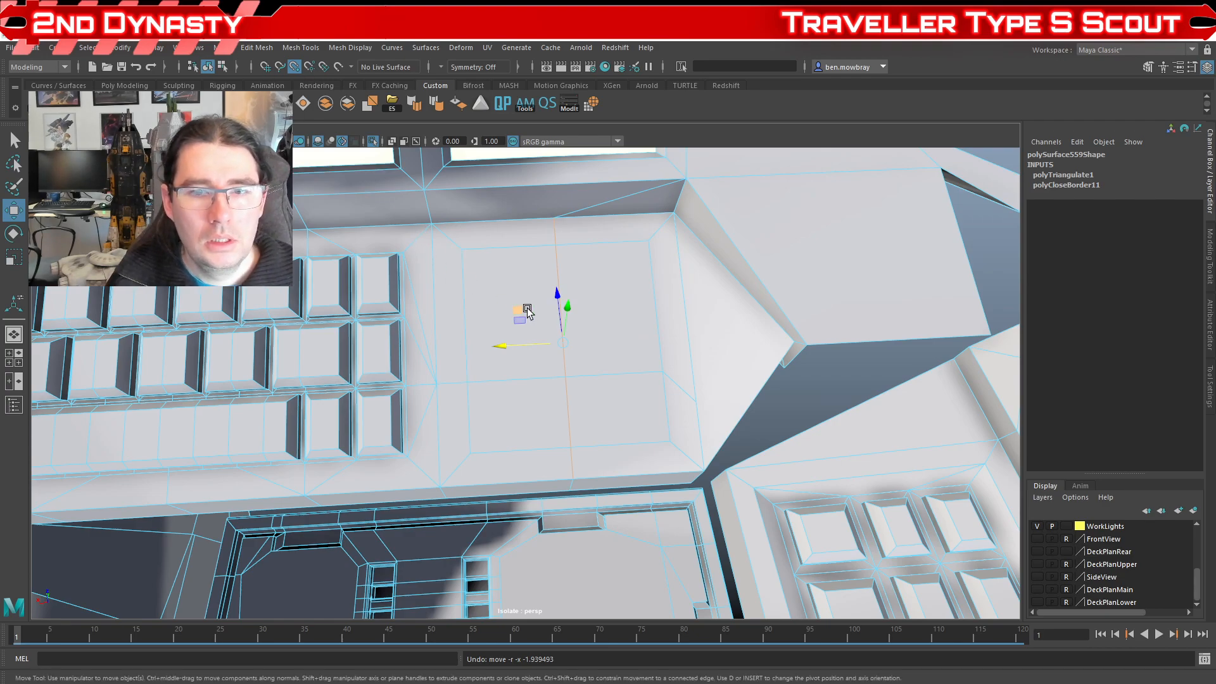
left_click(581, 204, "shift")
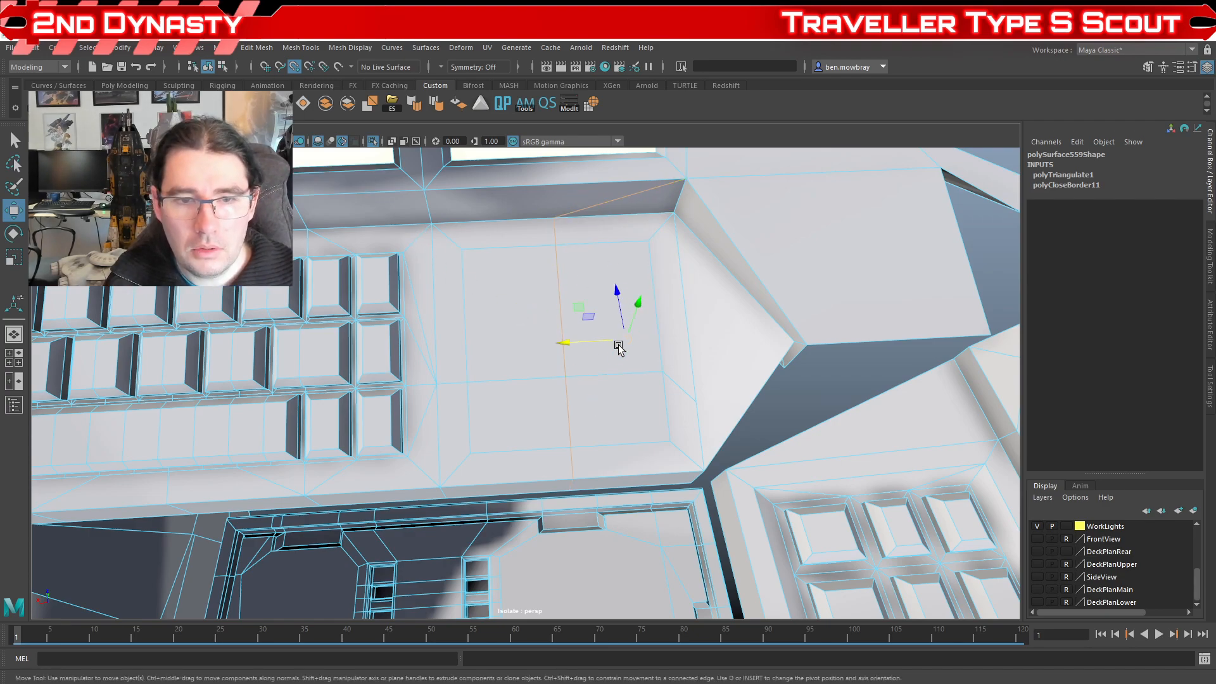
scroll(618, 347, "down", 3)
key("Delete")
right_click_drag(571, 284, 505, 278)
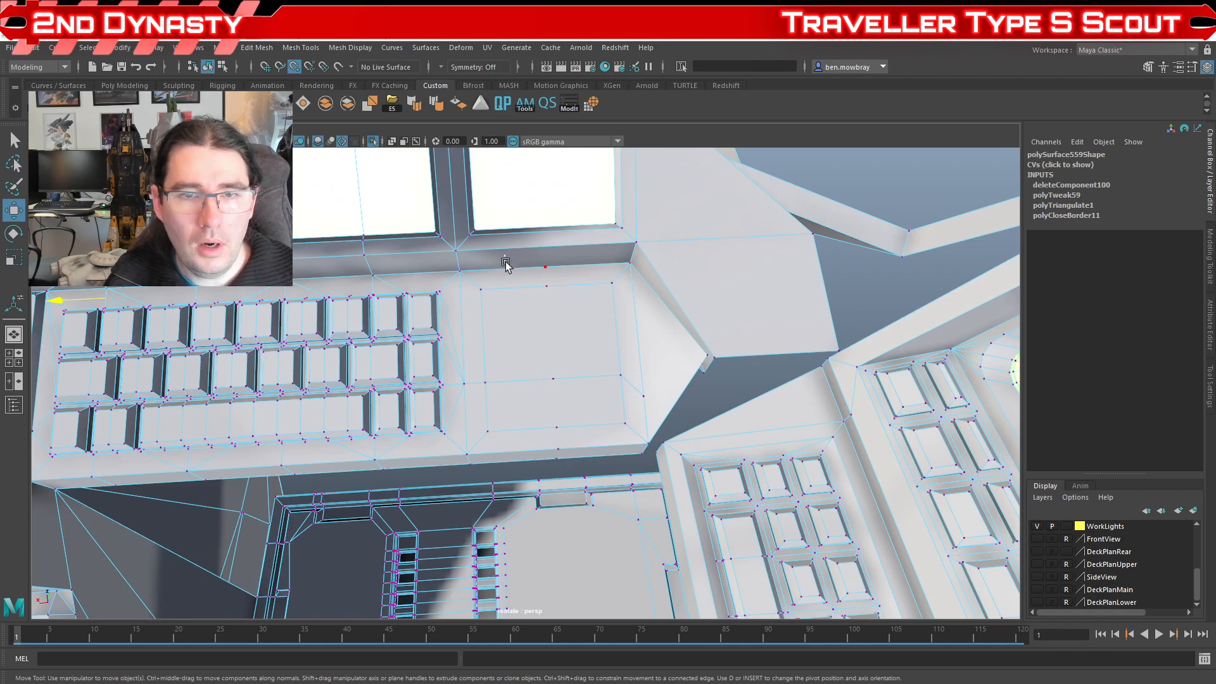
left_click_drag(506, 260, 590, 475)
key("Delete")
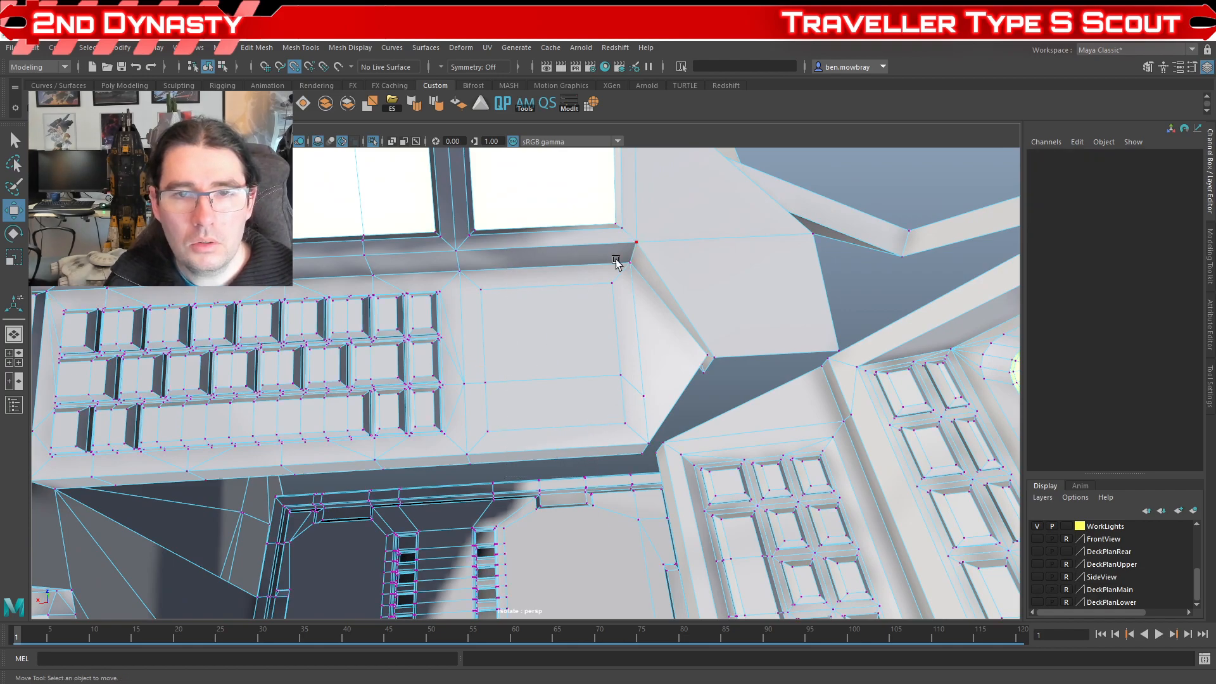
Step: Delete the blank panel's two inner faces and bridge the opening between its two side edges
right_click_drag(557, 331, 551, 353)
left_click(525, 366)
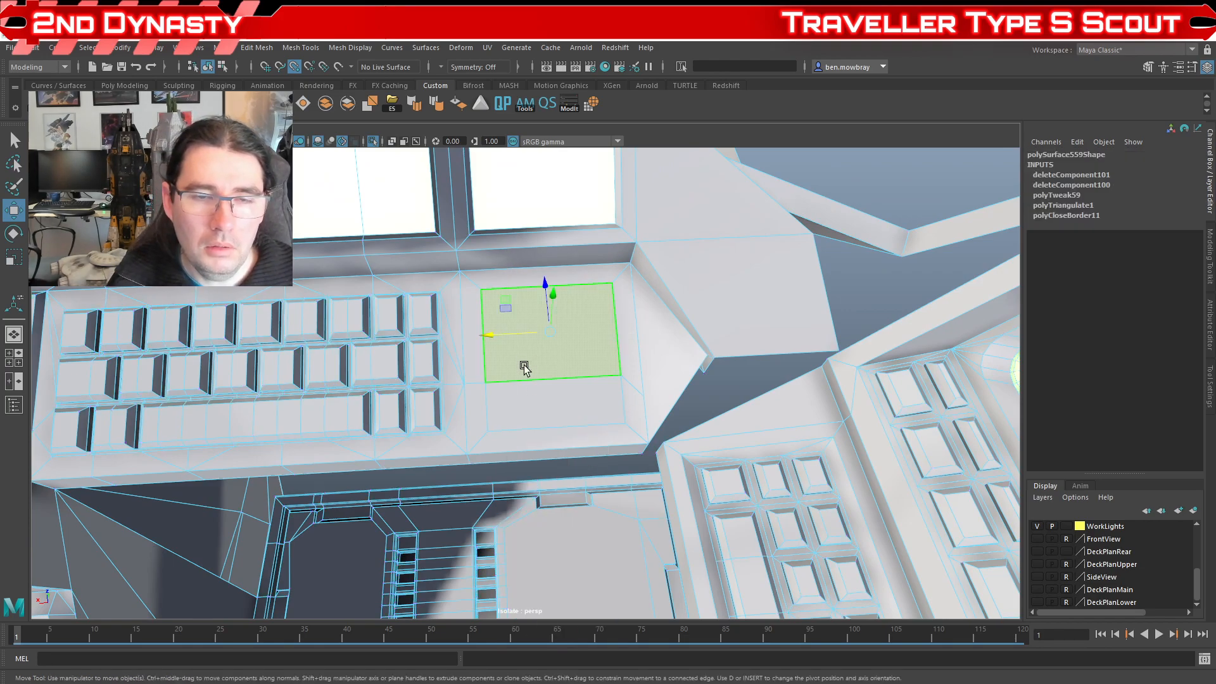
left_click(538, 402, "shift")
key("Delete")
right_click_drag(538, 320, 538, 280)
left_click(511, 287)
left_click(511, 287)
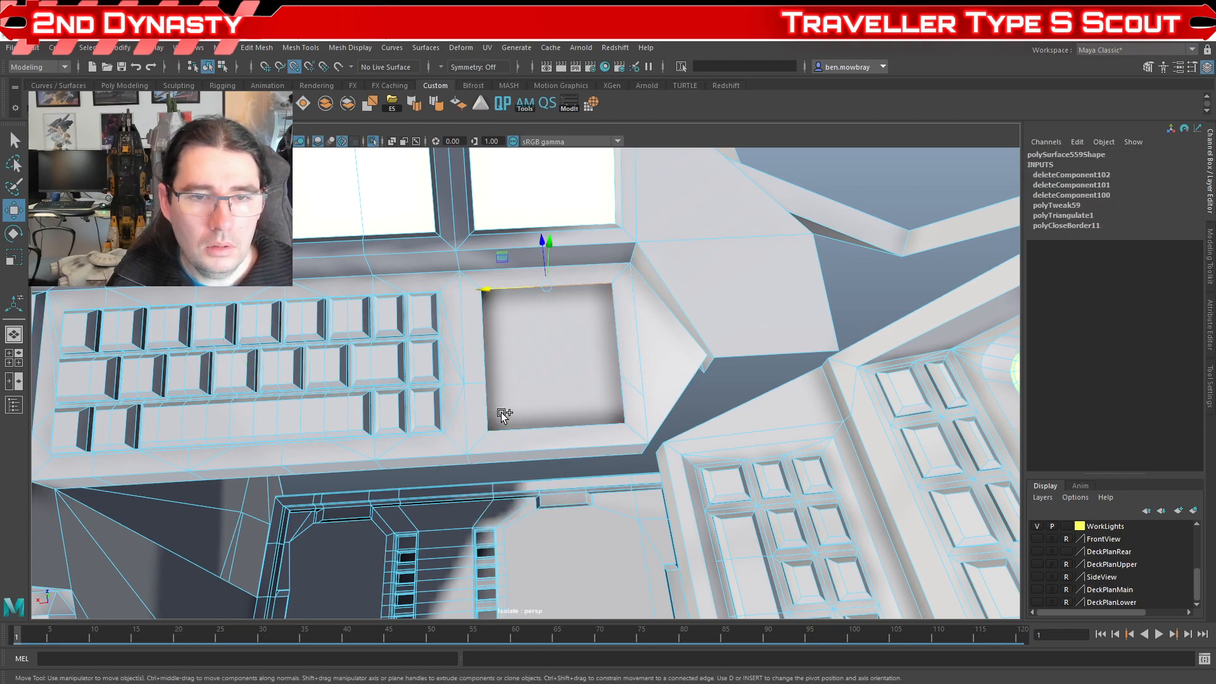
left_click(484, 363)
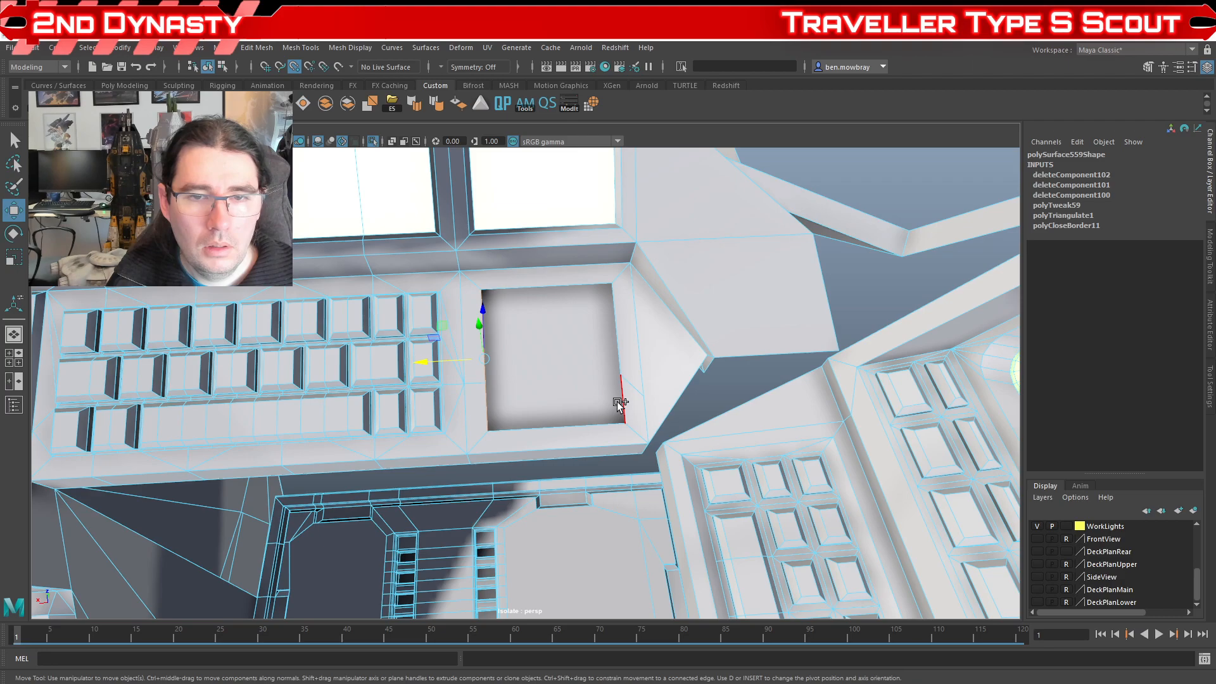
left_click(616, 364, "shift")
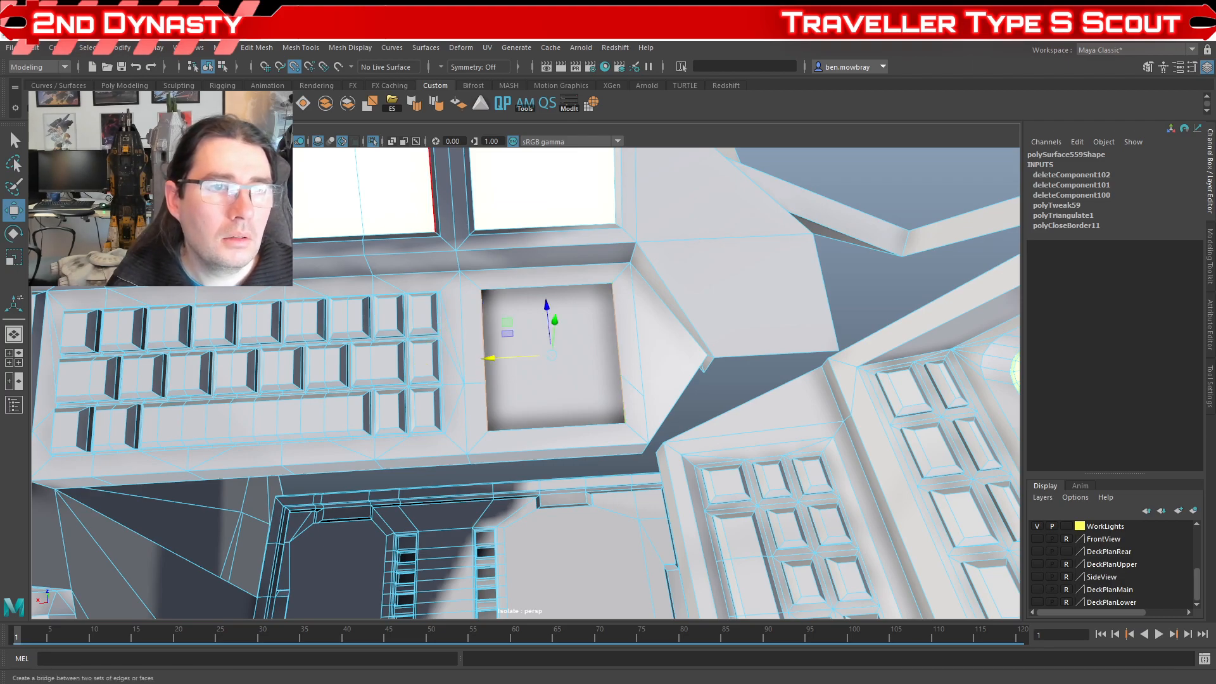
left_click(83, 104)
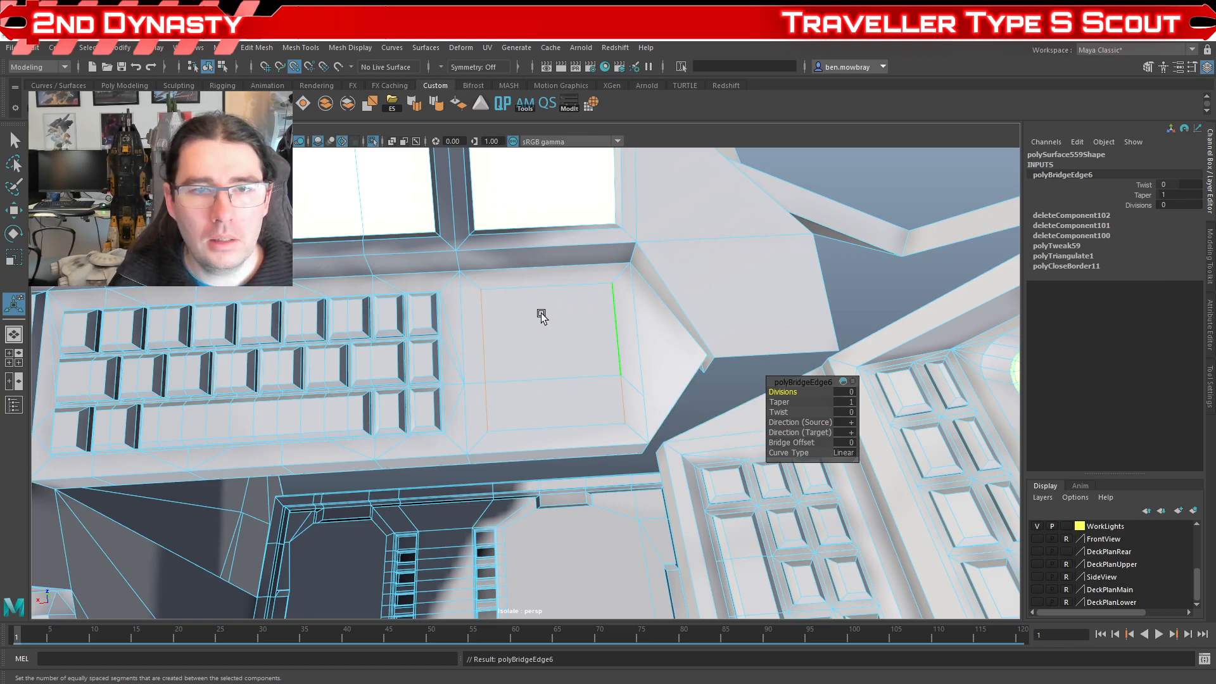
Step: Delete the horizontal edge across the blank panel, the short connecting edges at its ends and the leftover vertices
scroll(428, 338, "down", 1)
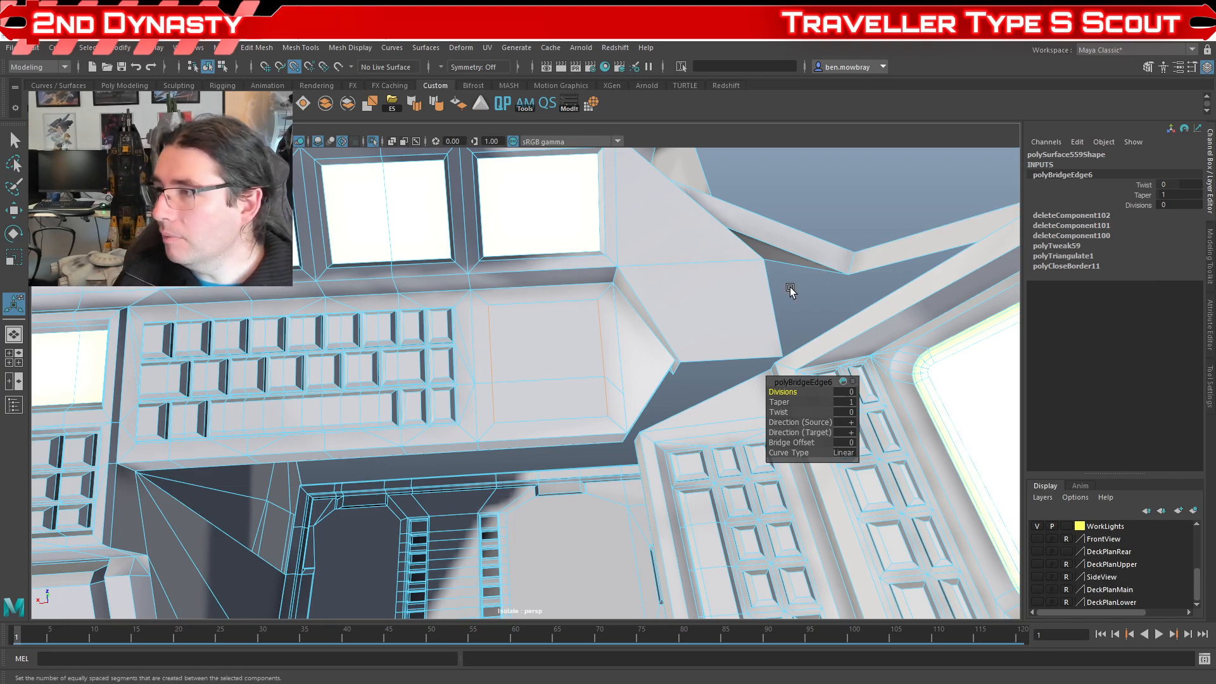
scroll(544, 383, "up", 2)
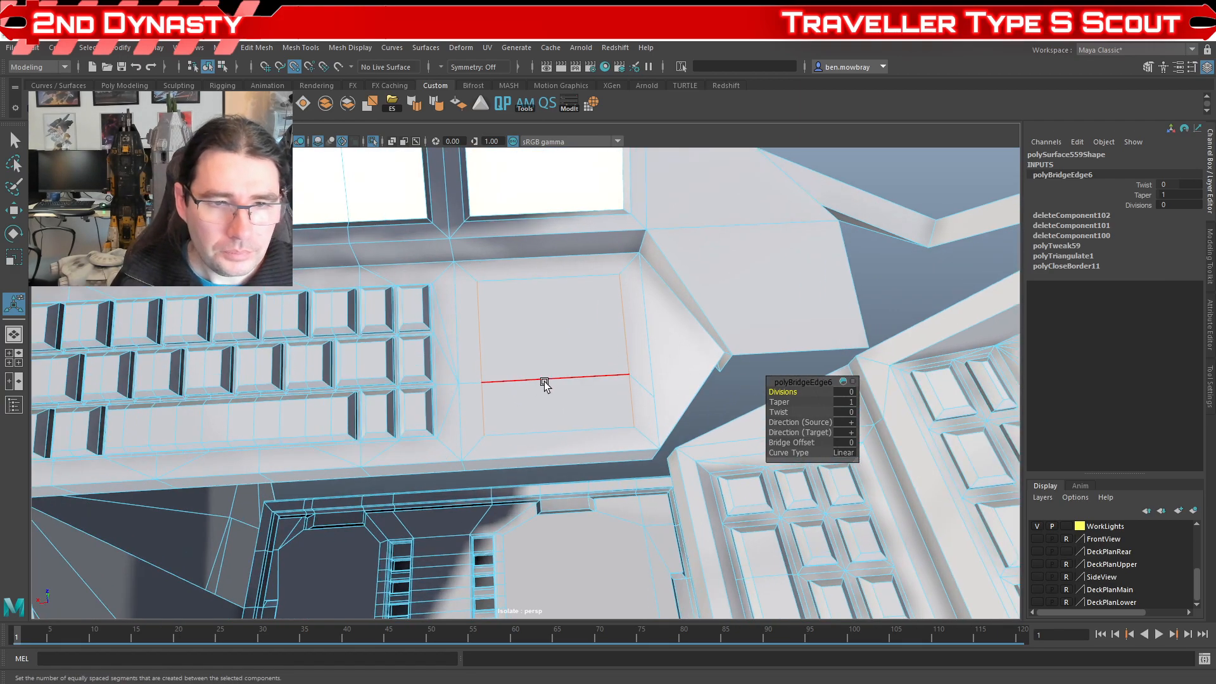
left_click(514, 381)
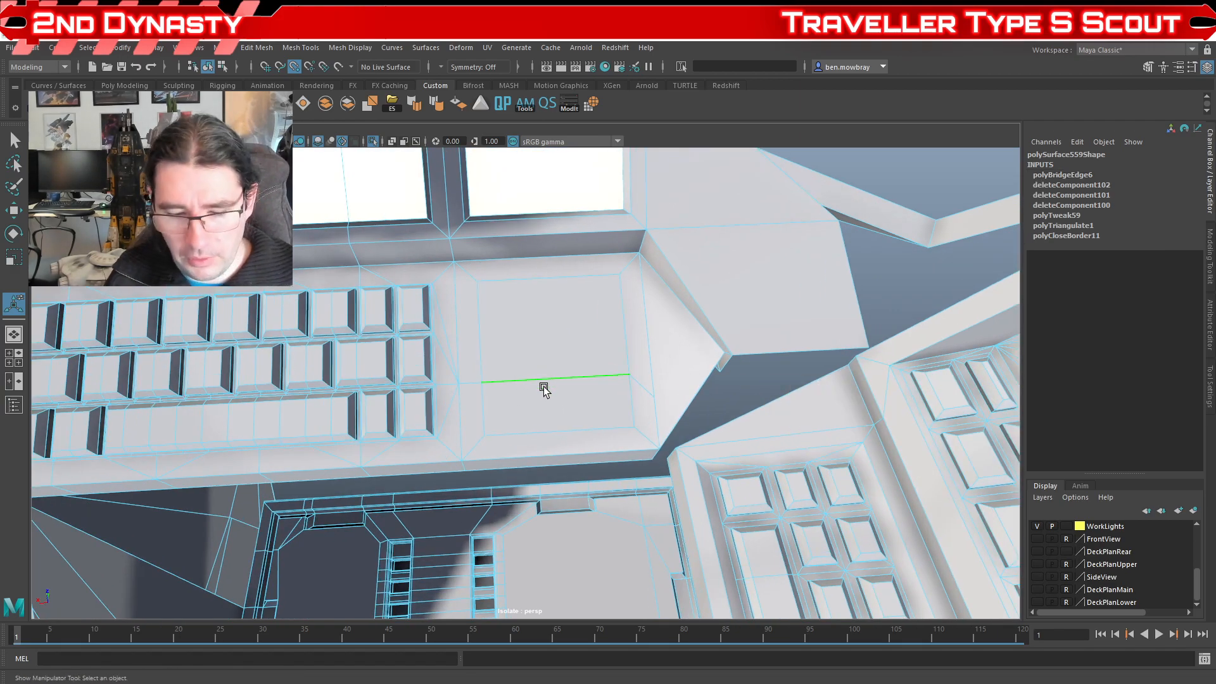
key("Delete")
right_click_drag(524, 348, 468, 311)
left_click(477, 382)
key("Delete")
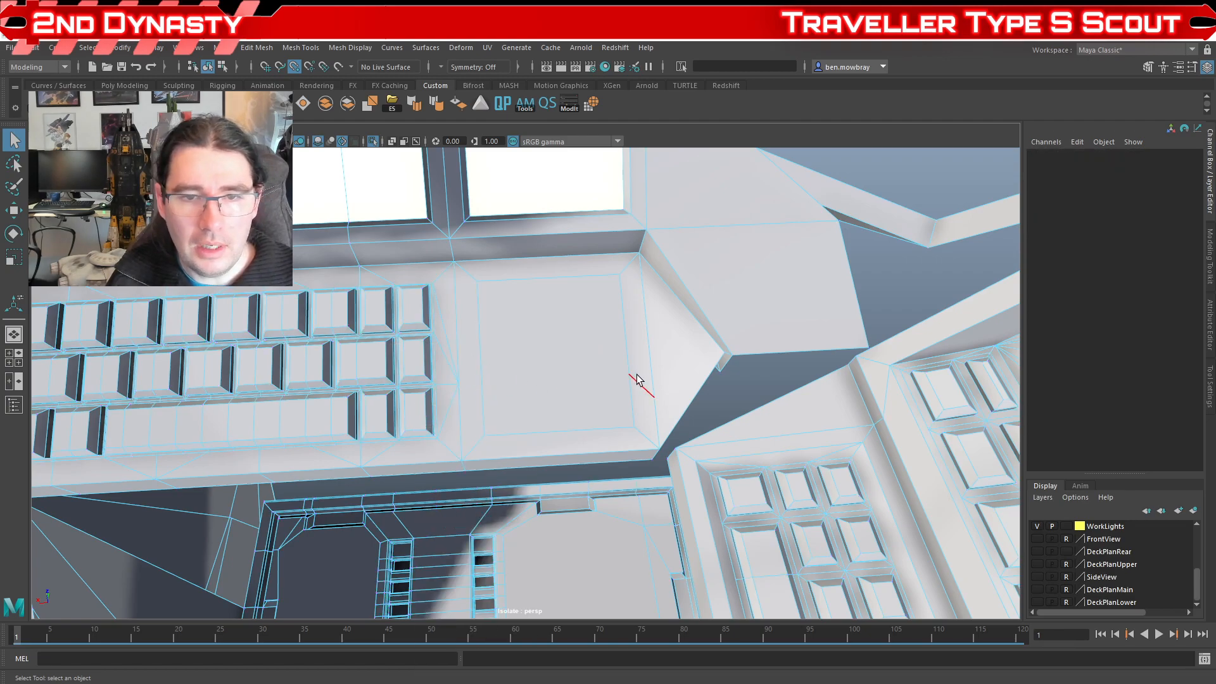
left_click(637, 375)
key("Delete")
right_click_drag(635, 348, 531, 383)
left_click(636, 373)
left_click(651, 395, "shift")
key("Delete")
Step: Delete the blank panel's inner face, fill the hole with a single new face and switch to face selection
left_click(545, 360)
key("Delete")
right_click_drag(515, 262, 524, 267)
double_click(523, 267)
left_click(301, 103)
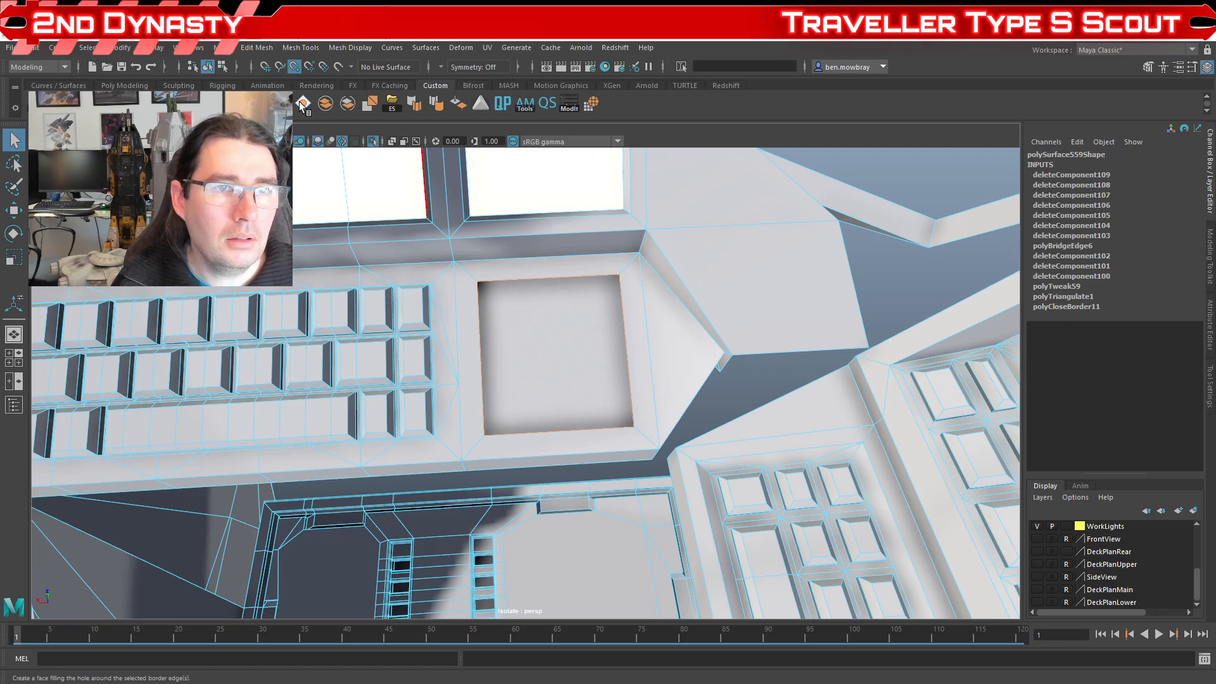
scroll(550, 310, "down", 2)
right_click_drag(548, 310, 470, 305)
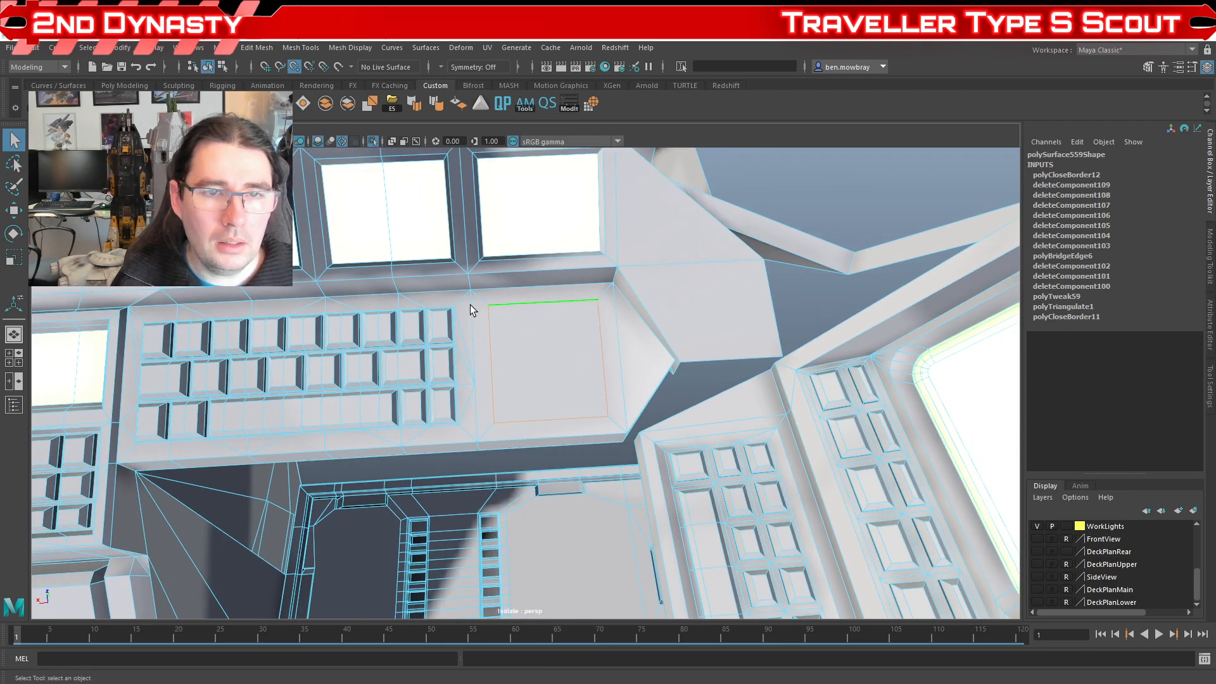
right_click_drag(553, 353, 525, 360)
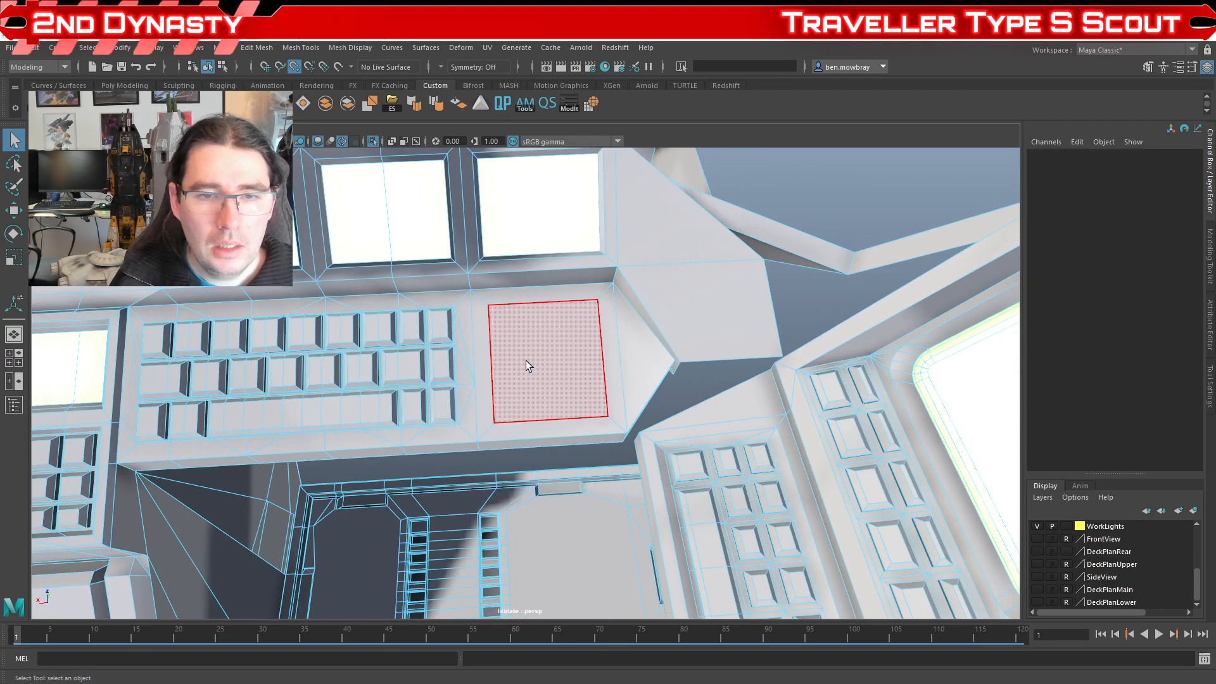
Step: Circularize the blank panel's new inner face with 12 added divisions
left_click(526, 360)
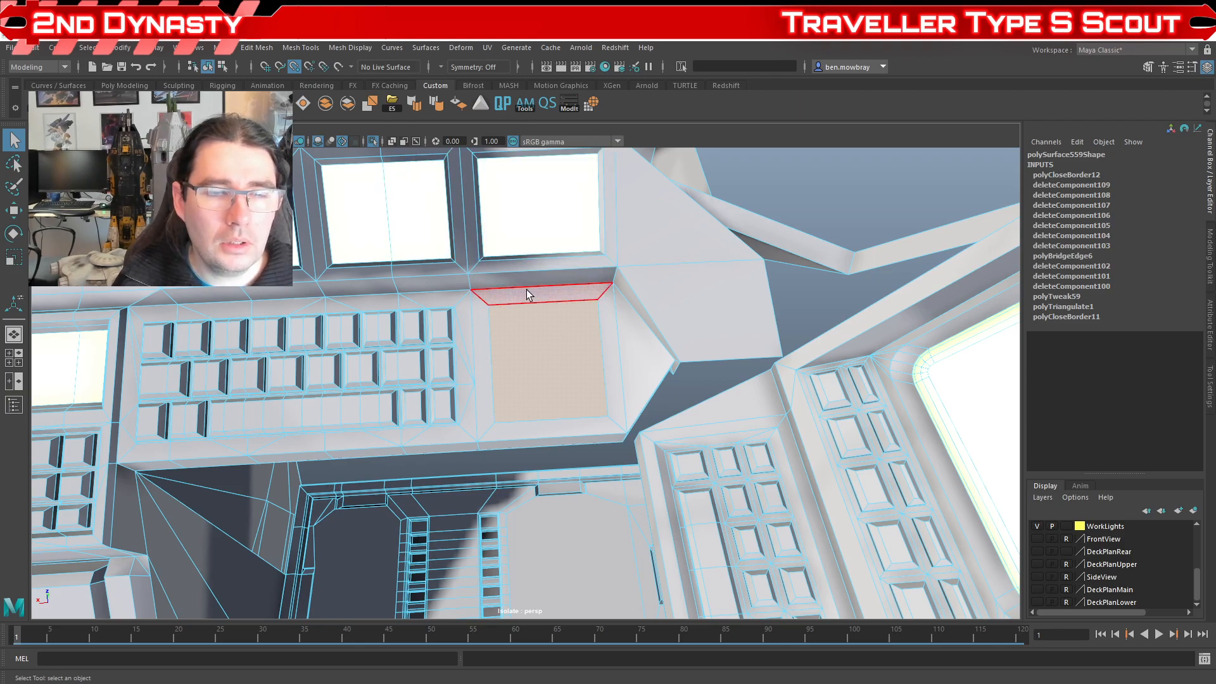
left_click(252, 48)
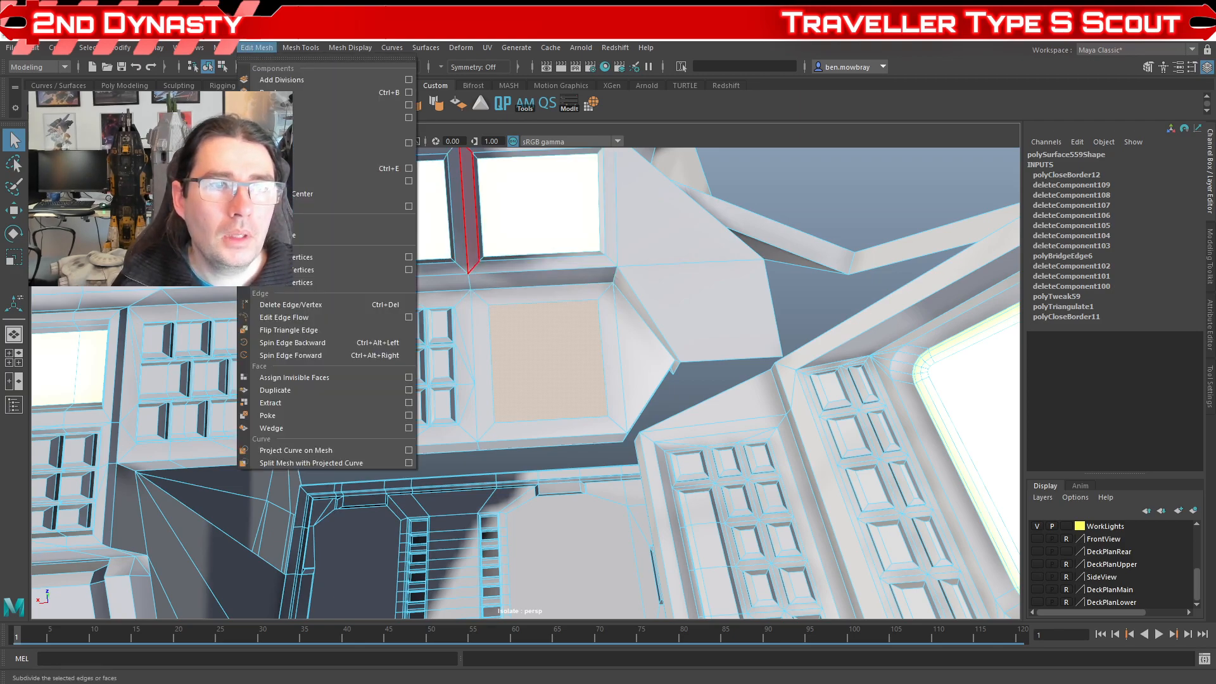
left_click(302, 118)
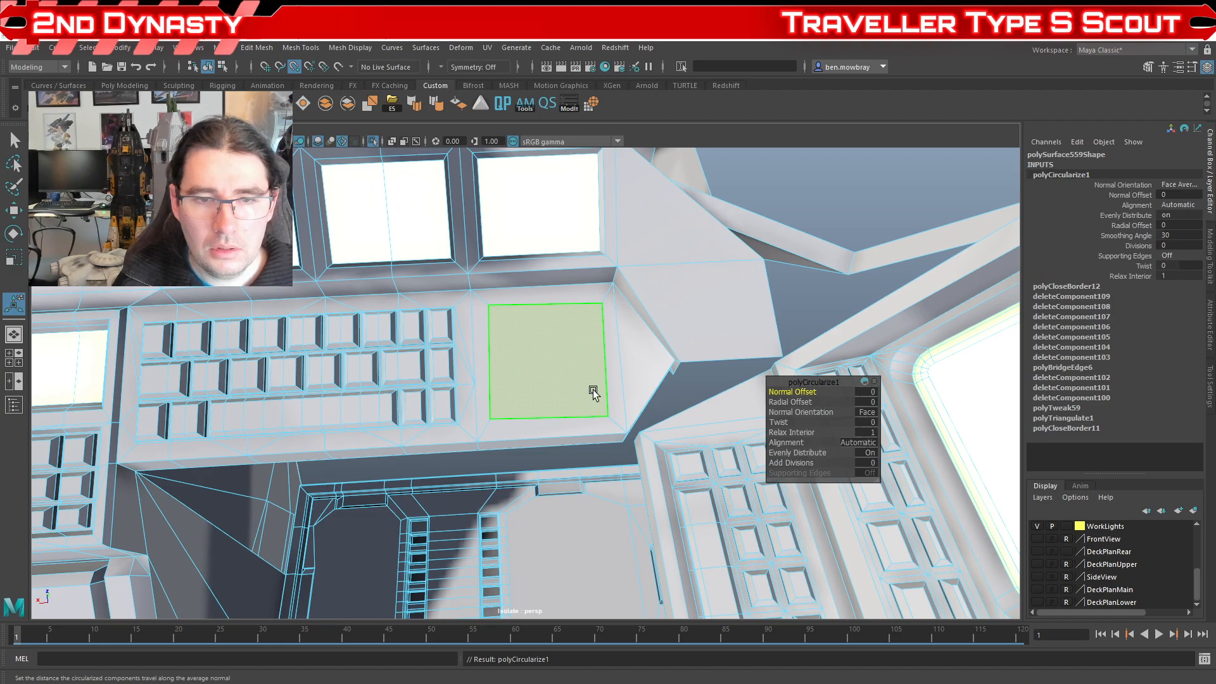
key("f")
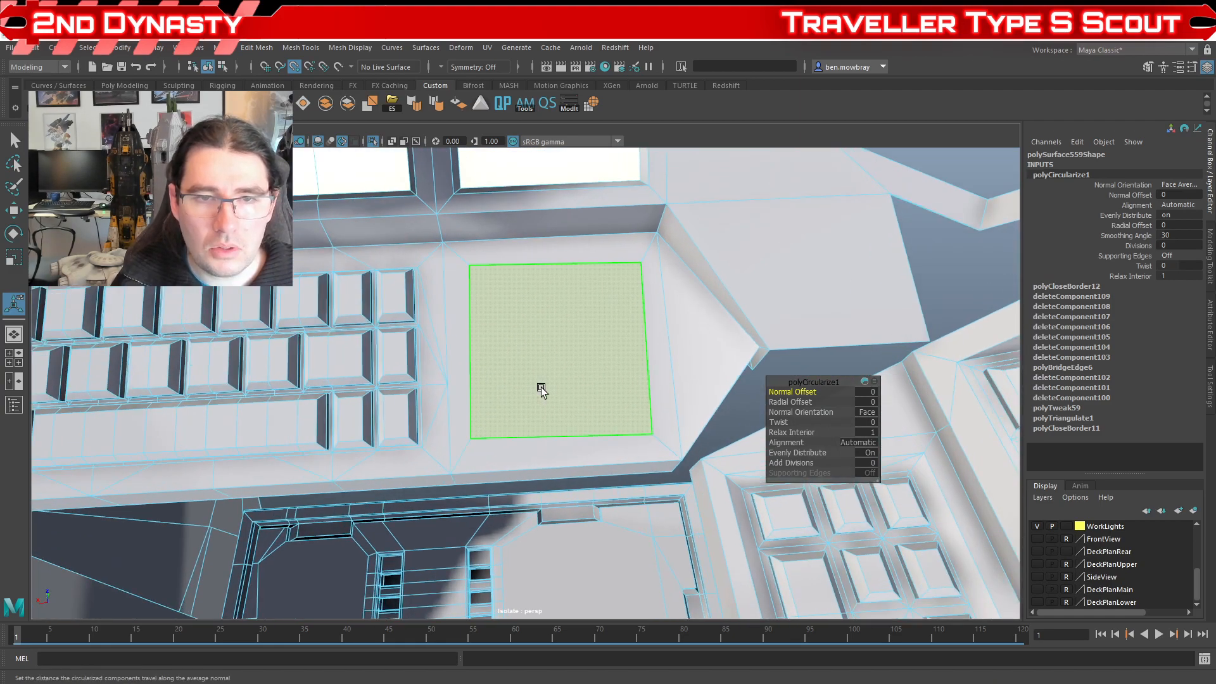
left_click_drag(793, 462, 867, 460)
Step: Try 8 added divisions on the circularized face and return the value to 12
left_click(867, 464)
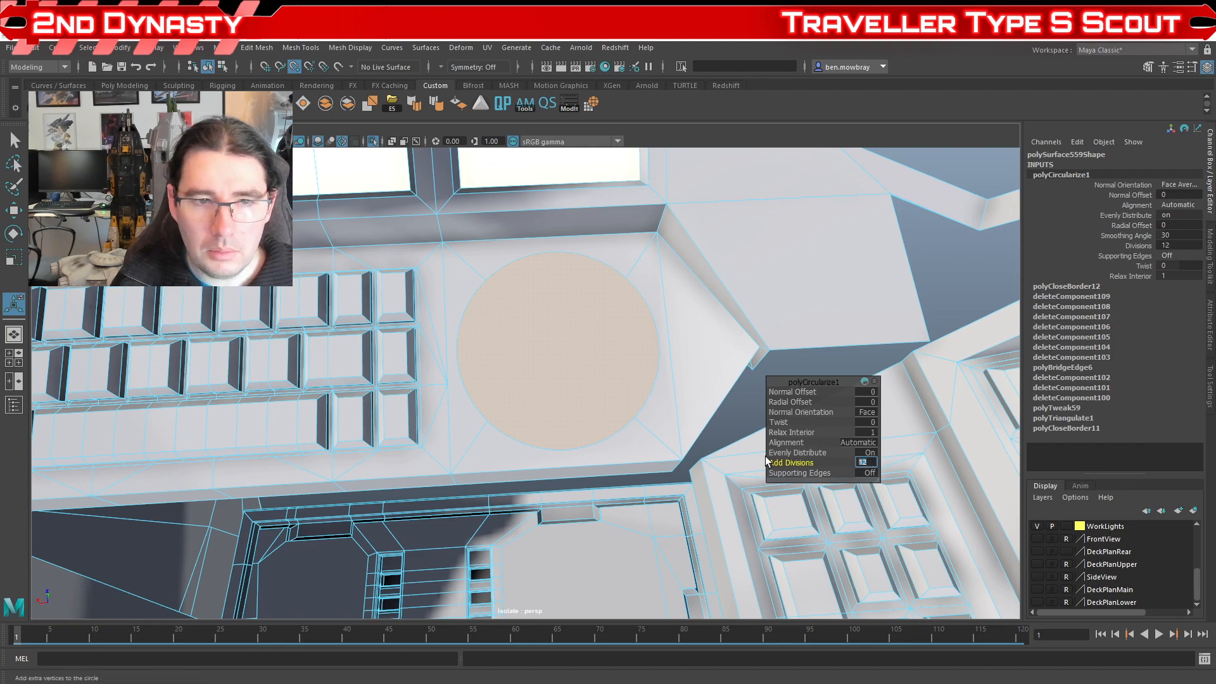
type("8")
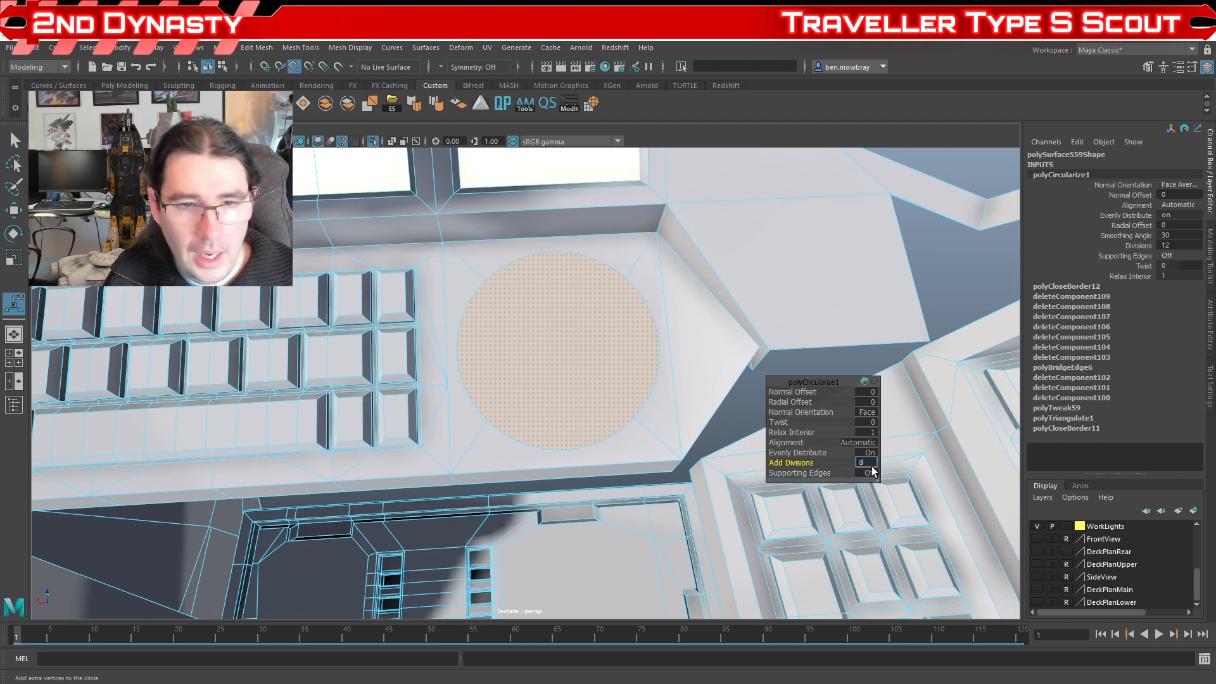
key("Return")
scroll(597, 407, "up", 3)
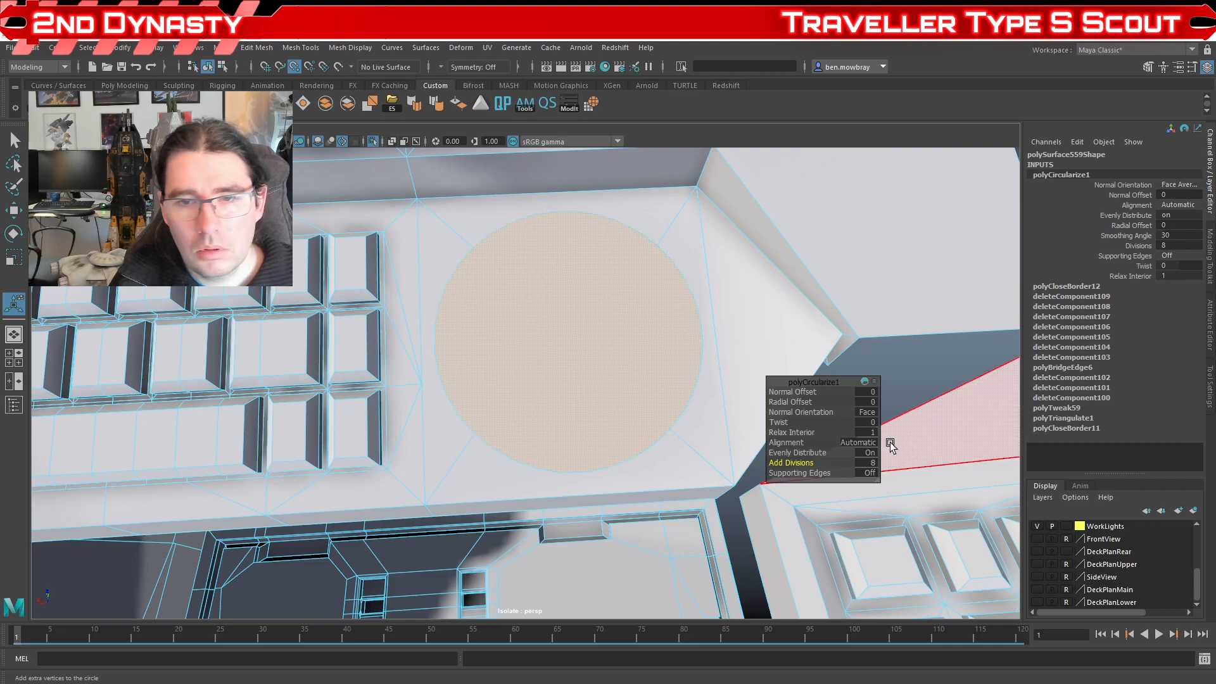
left_click(869, 463)
type("12")
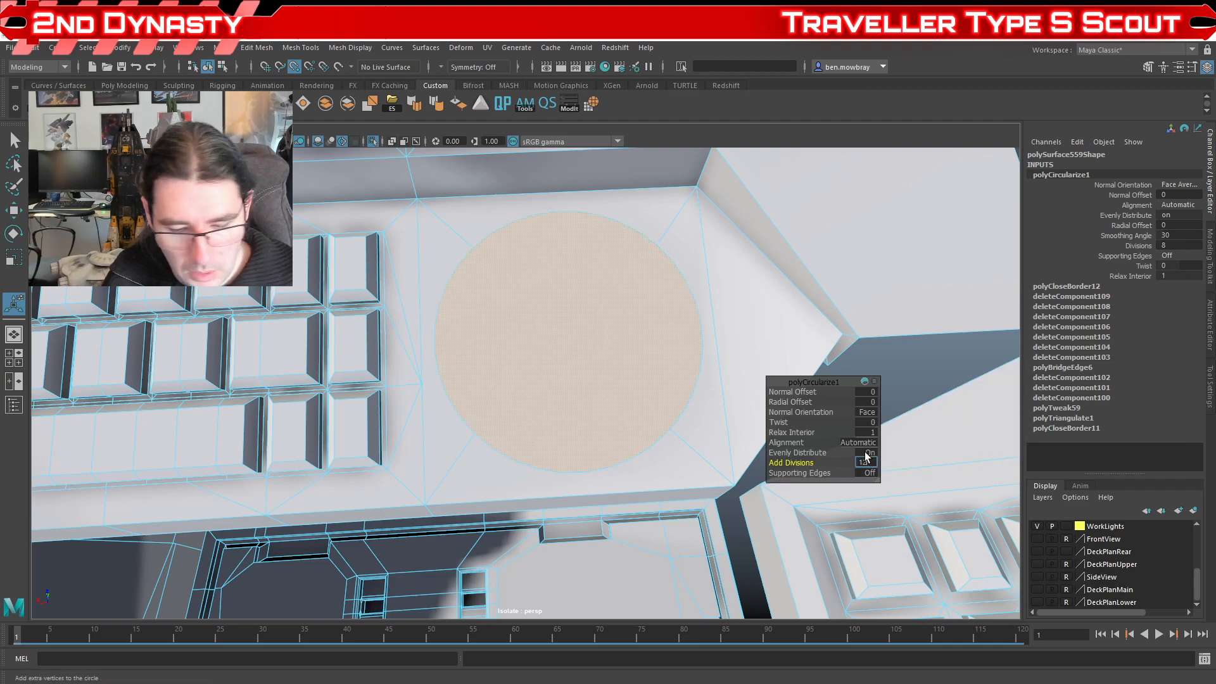
key("Return")
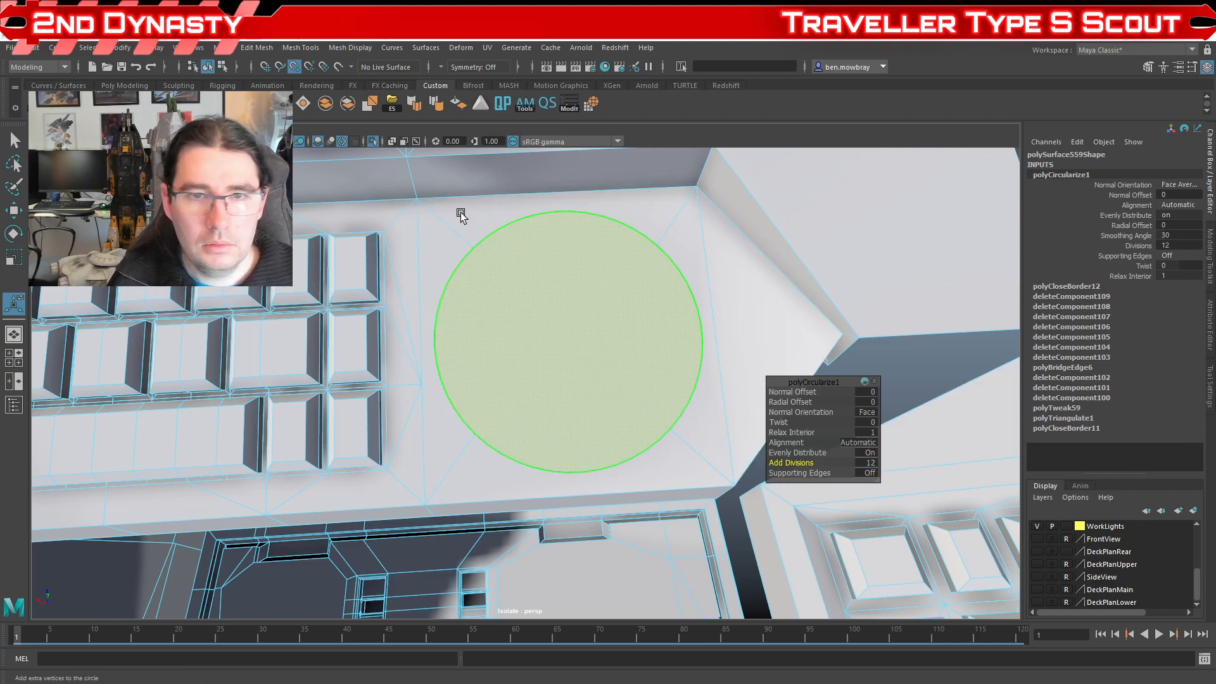
Step: Align the scale pivot to the circular face and scale the circle down slightly within the panel
left_click_drag(491, 380, 556, 385, "alt")
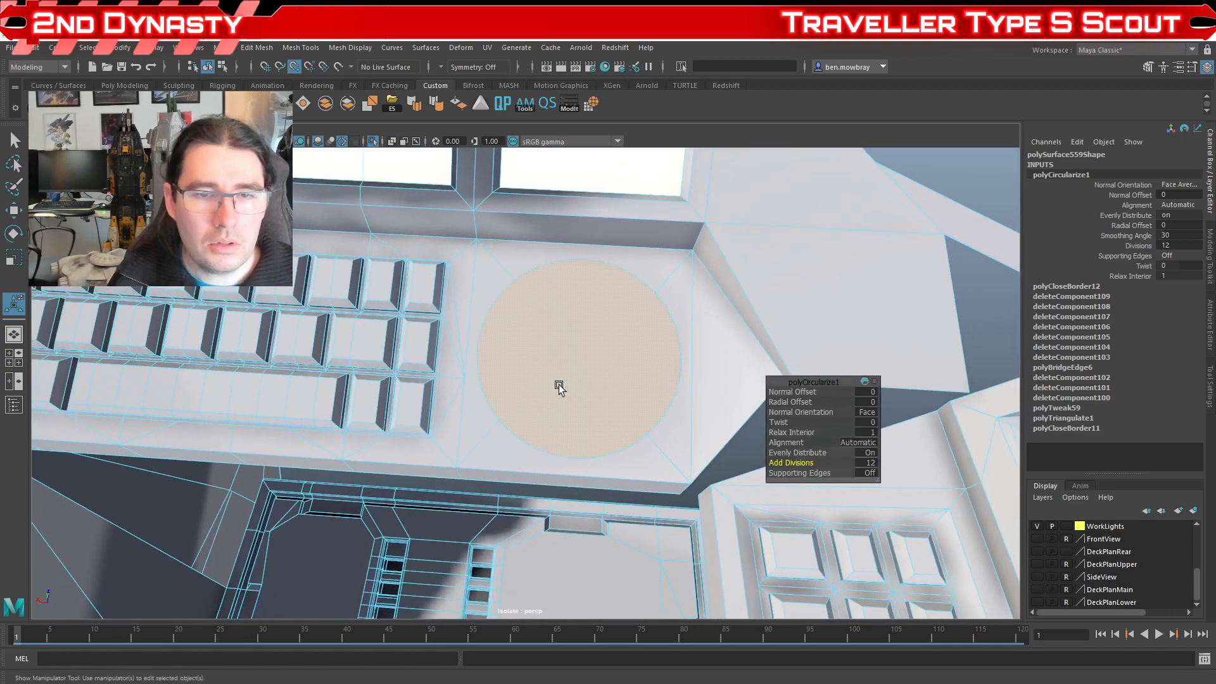
key("r")
key("d")
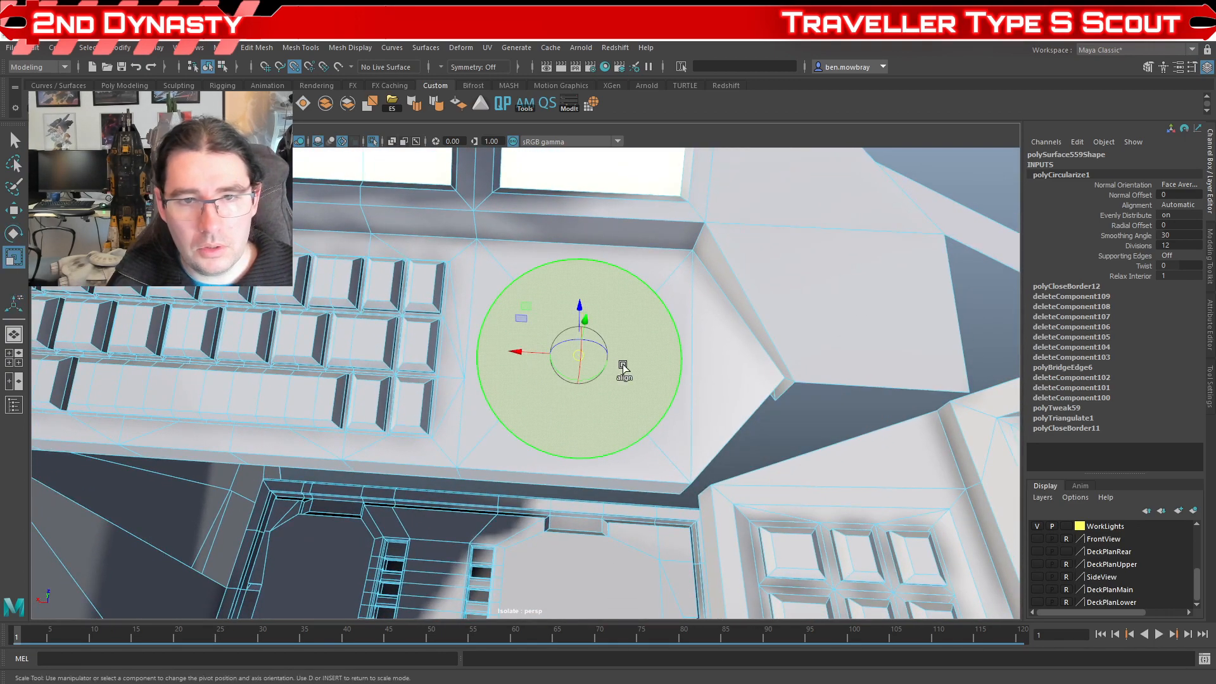
left_click(614, 371)
left_click_drag(579, 355, 589, 408)
scroll(529, 383, "up", 2)
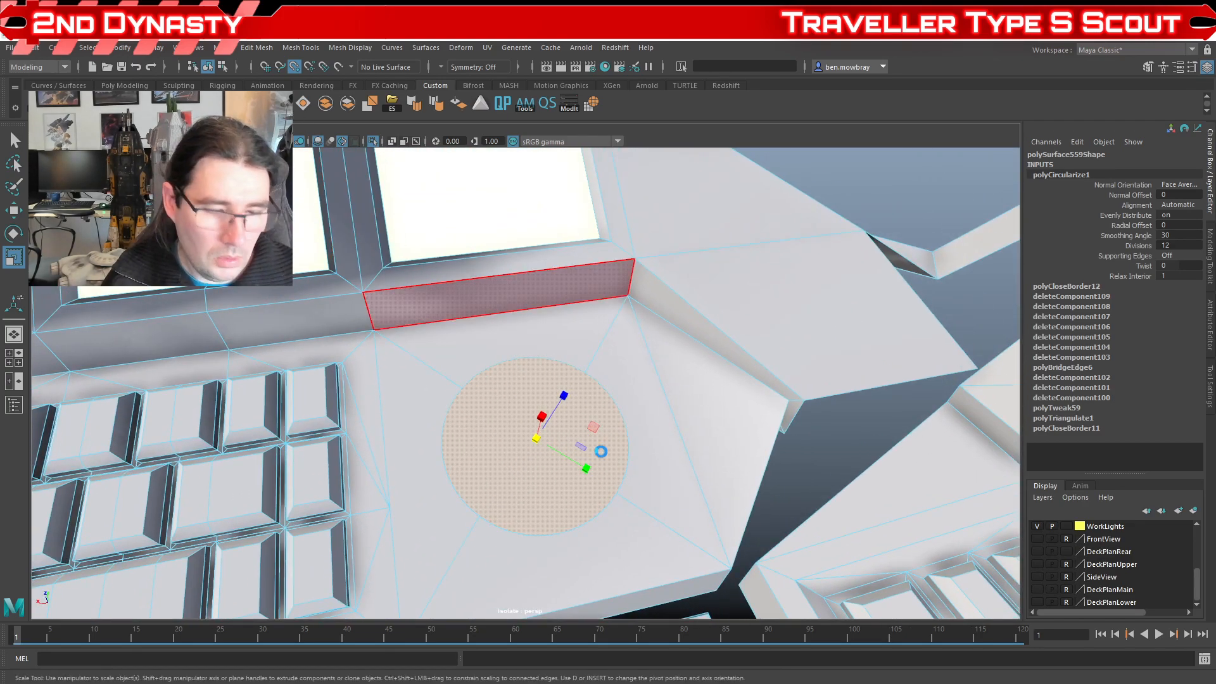
Step: Extrude the circular face inward with an offset of 0.2 and a Local Translate Z of -0.2
key("ctrl+e")
mouse_move(788, 413)
left_mouse_down()
mouse_move(768, 413)
mouse_move(787, 413)
left_mouse_up()
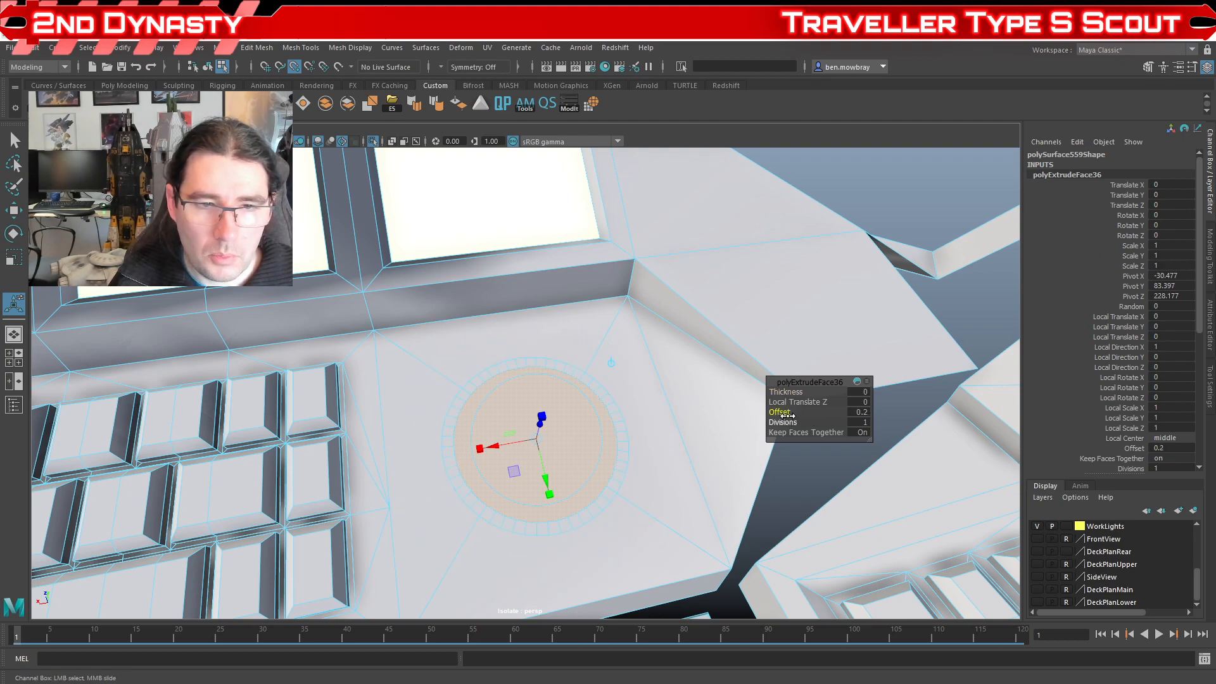
left_click(859, 402)
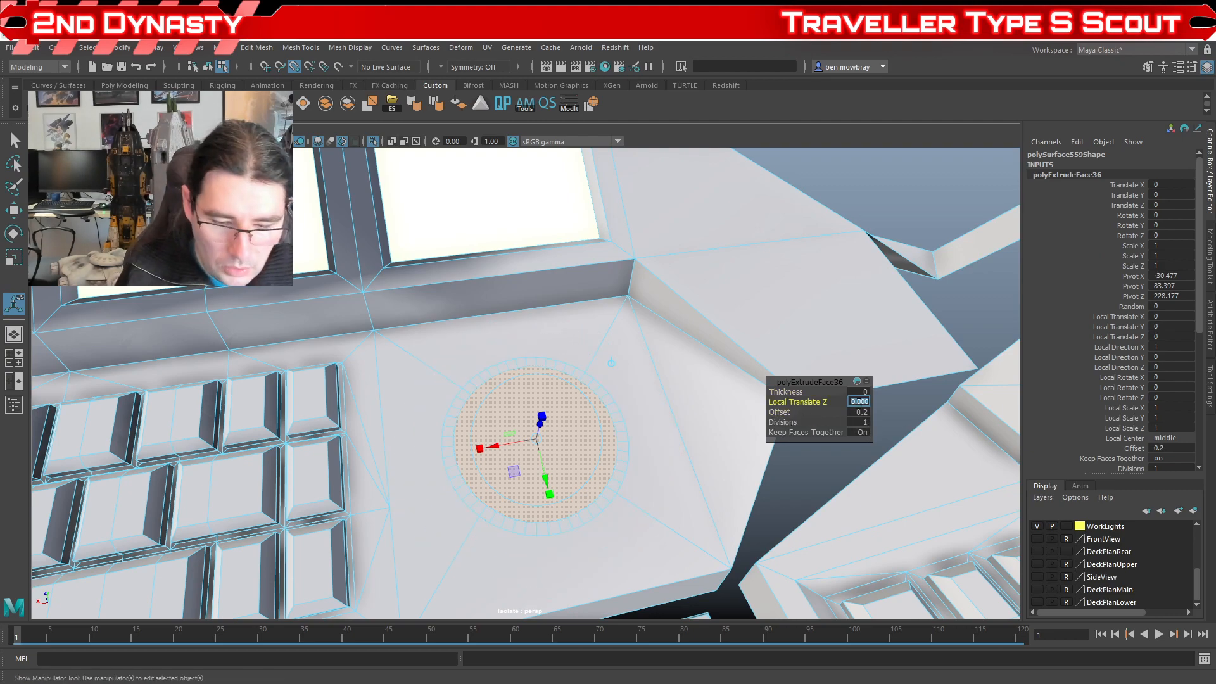
type("-2")
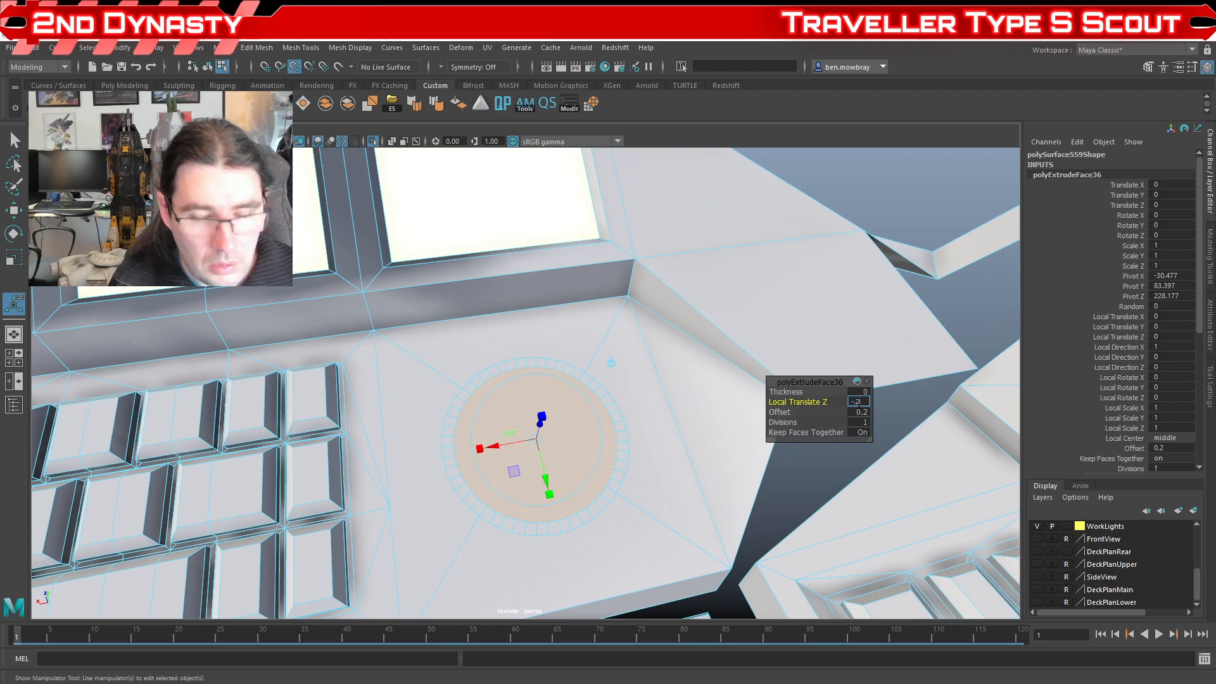
key("Return")
Step: Return to object mode, select the console mesh and delete its construction history
left_click_drag(564, 424, 496, 415, "alt")
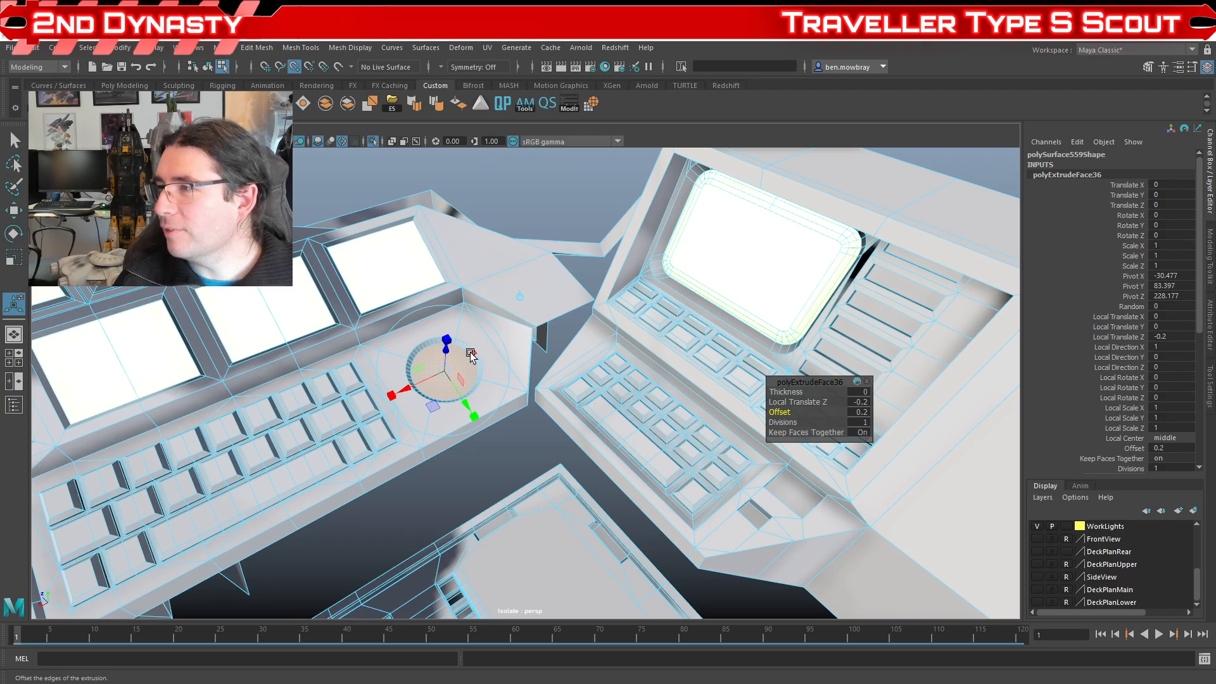
left_click_drag(475, 356, 463, 384, "alt")
scroll(464, 384, "down", 5)
left_click_drag(520, 356, 559, 372, "alt")
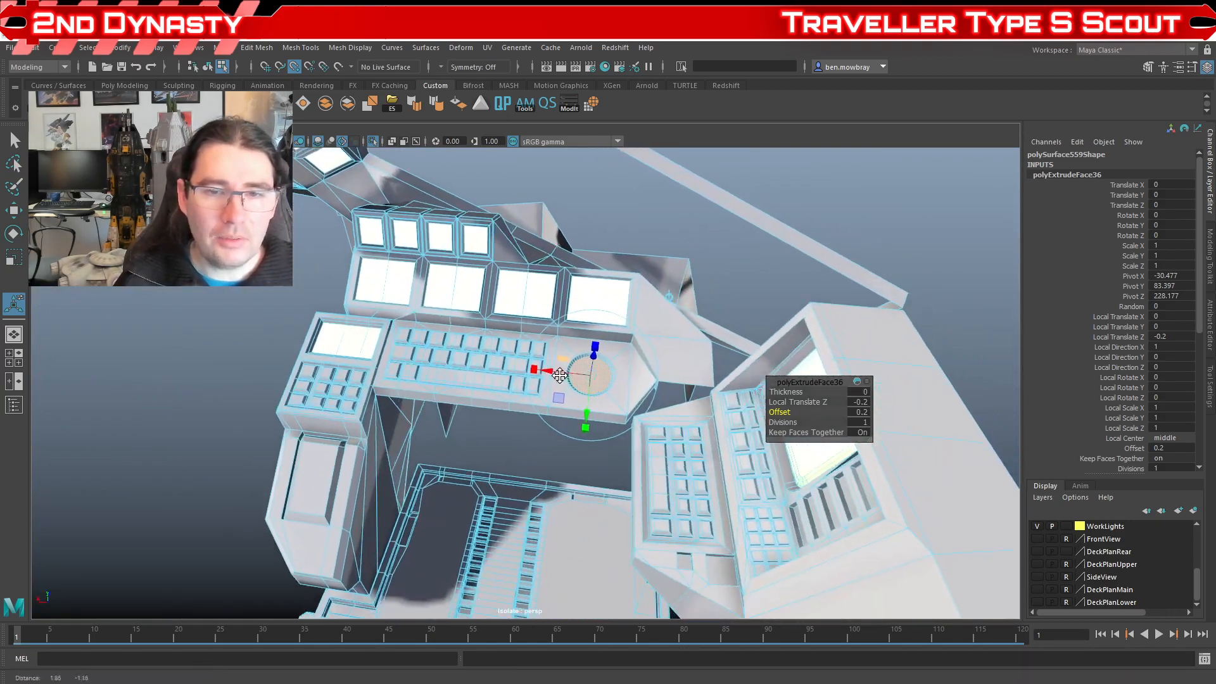
scroll(507, 373, "up", 5)
mouse_move(475, 385)
left_mouse_down("alt")
mouse_move(468, 378)
mouse_move(486, 385)
left_mouse_up("alt")
right_click_drag(521, 298, 583, 276)
scroll(481, 363, "down", 5)
scroll(517, 402, "up", 5)
left_click(495, 337)
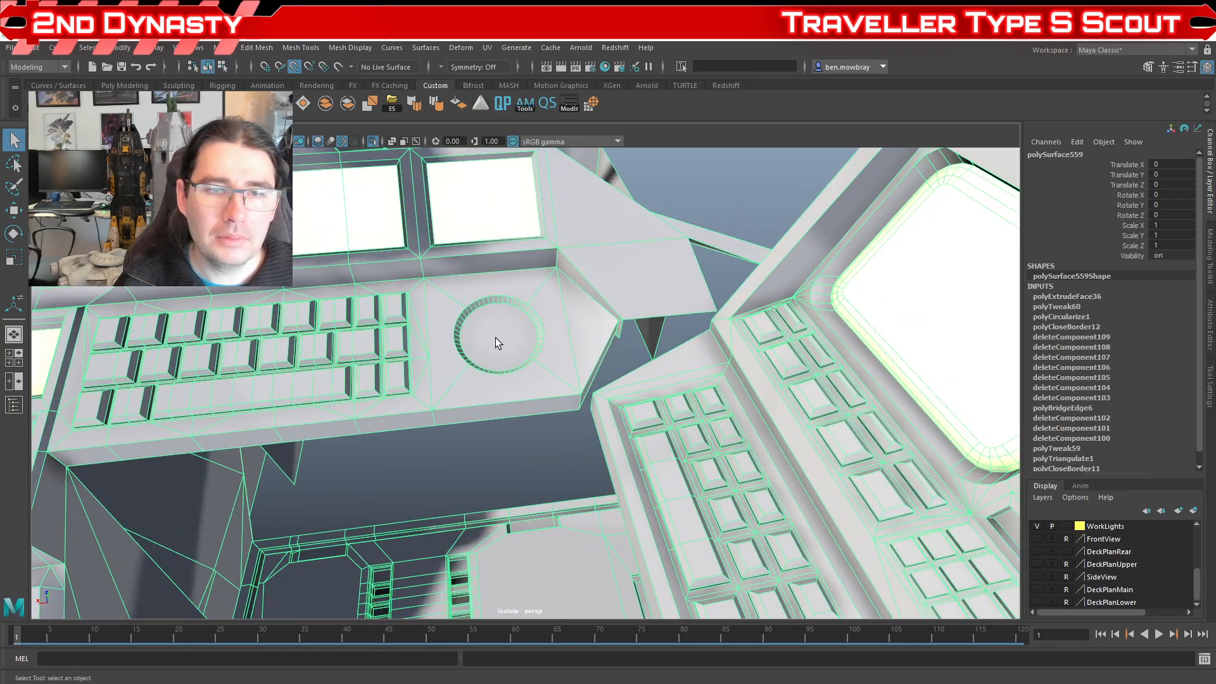
key("alt+shift+d")
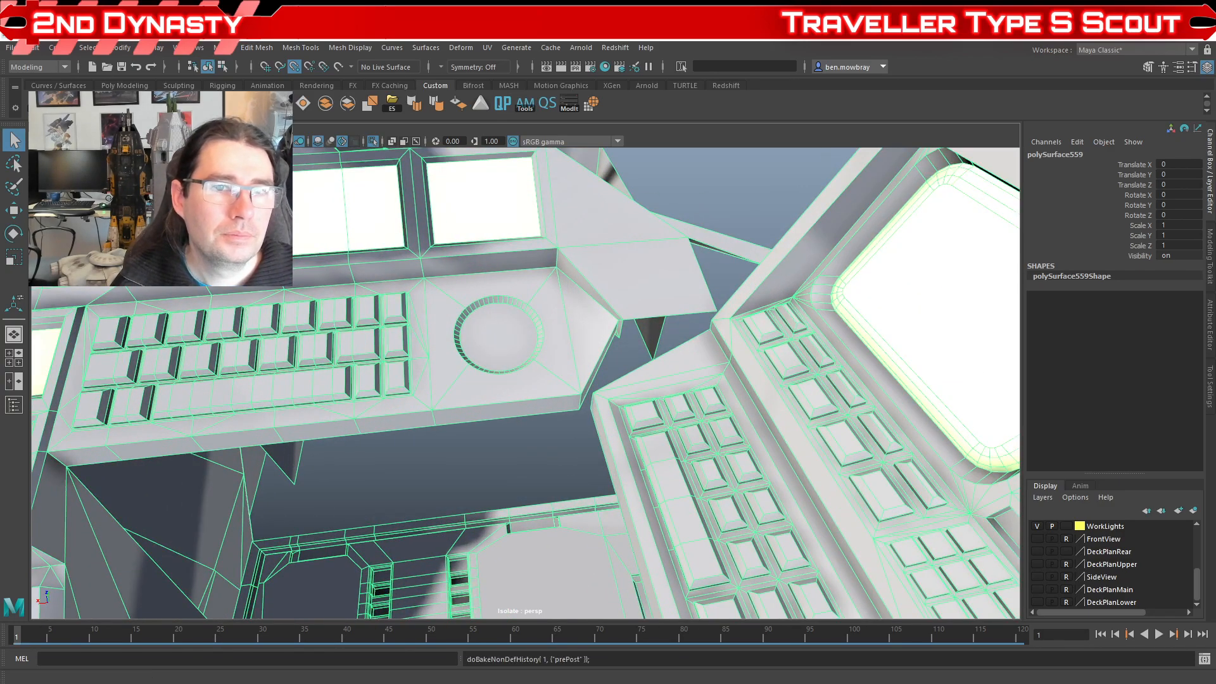
Step: Turn off isolation of the console to show the whole cockpit again
scroll(451, 298, "down", 5)
scroll(451, 298, "down", 5)
left_click_drag(468, 316, 481, 354, "alt")
scroll(523, 358, "up", 4)
key("ctrl+1")
middle_click_drag(481, 353, 584, 321, "alt")
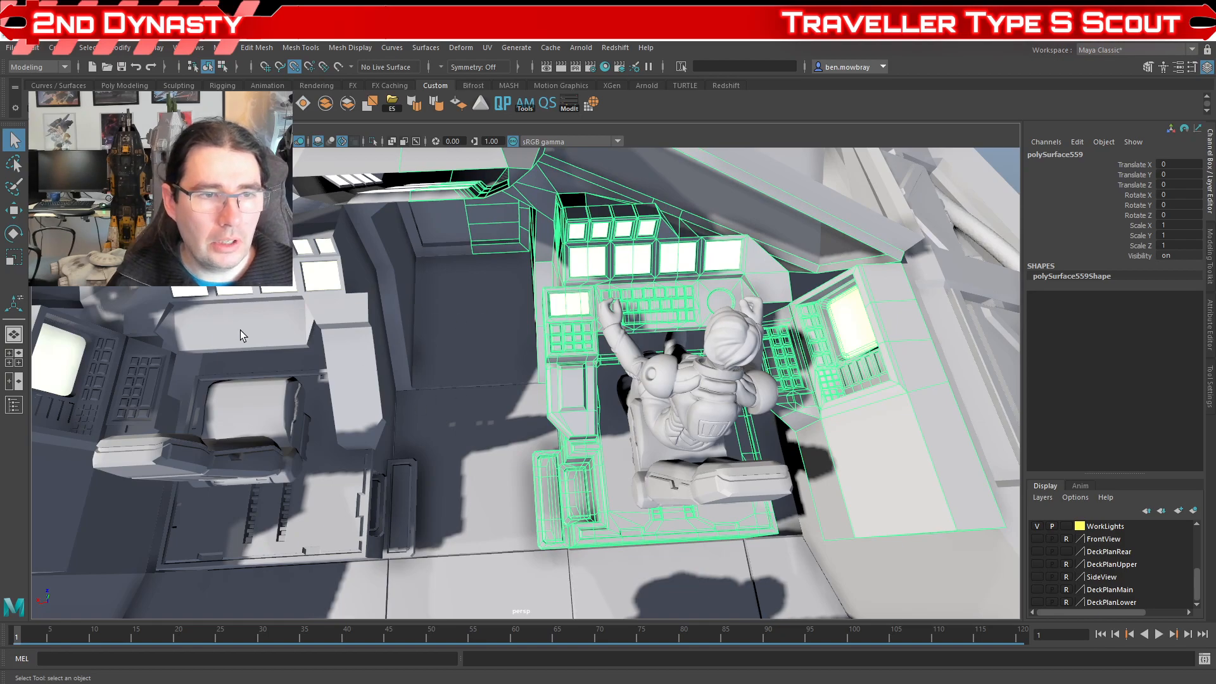
Step: Examine the detailed console around the seated pilot figure and compare it with the opposite station
middle_click_drag(689, 356, 531, 410, "alt")
scroll(440, 368, "up", 6)
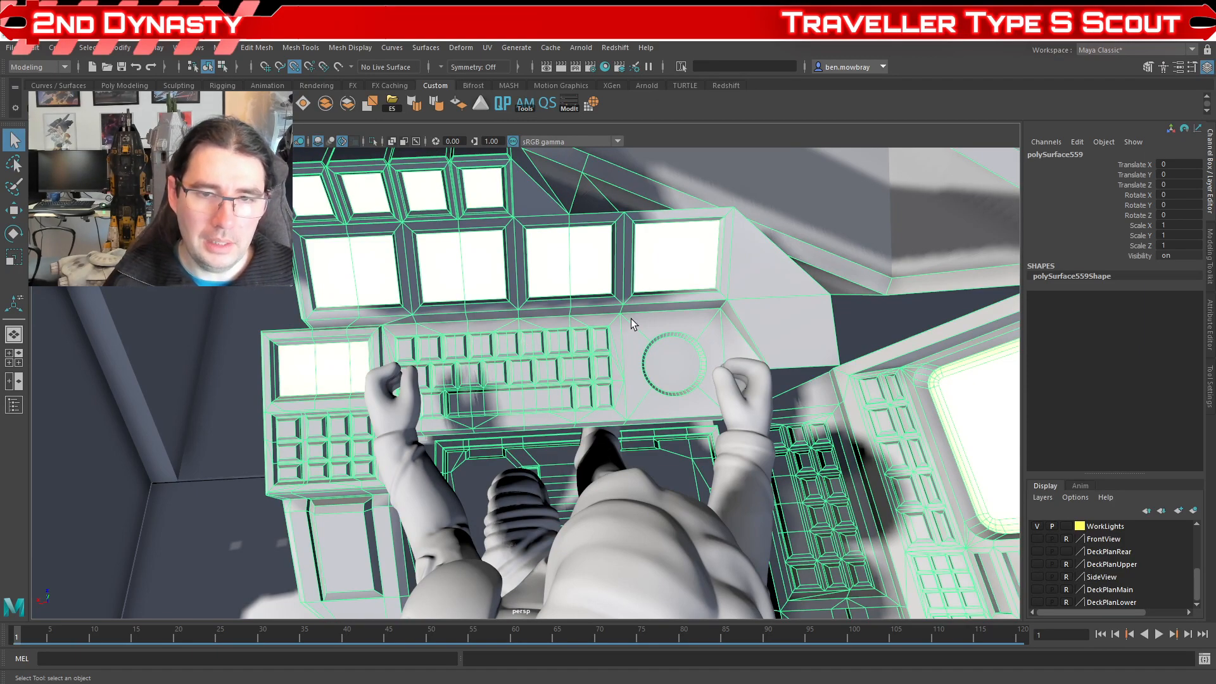
scroll(599, 355, "down", 7)
middle_click_drag(472, 387, 756, 359, "alt")
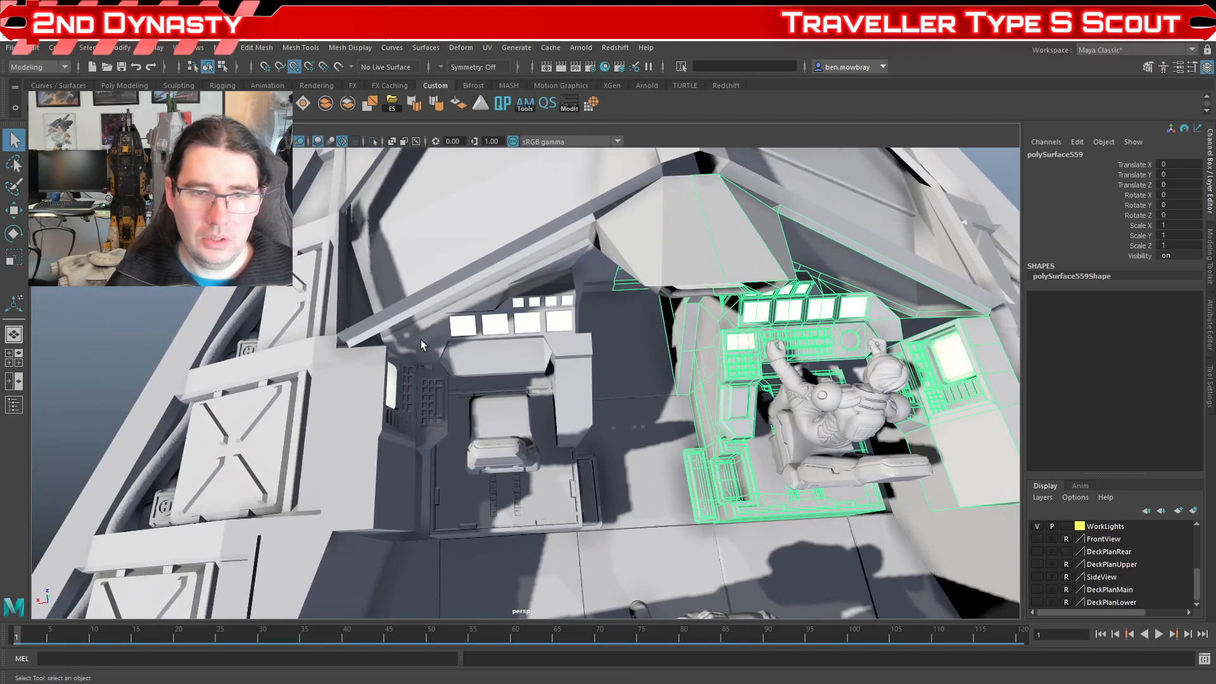
middle_click_drag(728, 419, 370, 410, "alt")
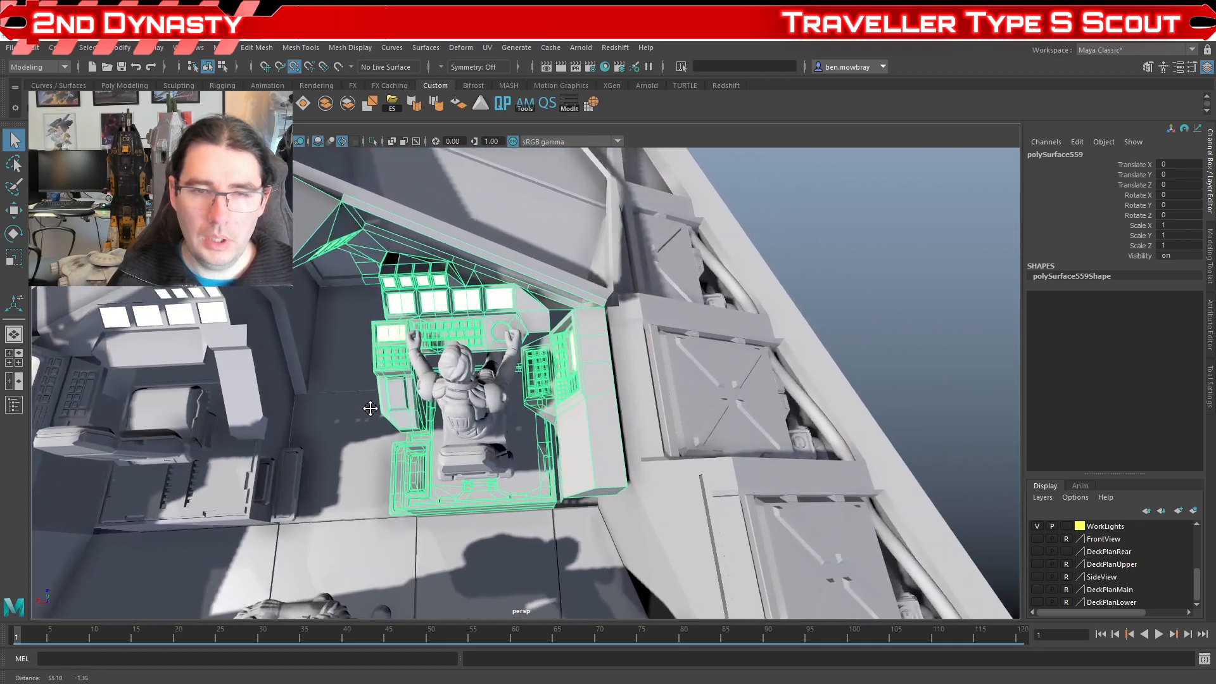
scroll(380, 411, "up", 5)
left_click_drag(490, 436, 564, 428, "alt")
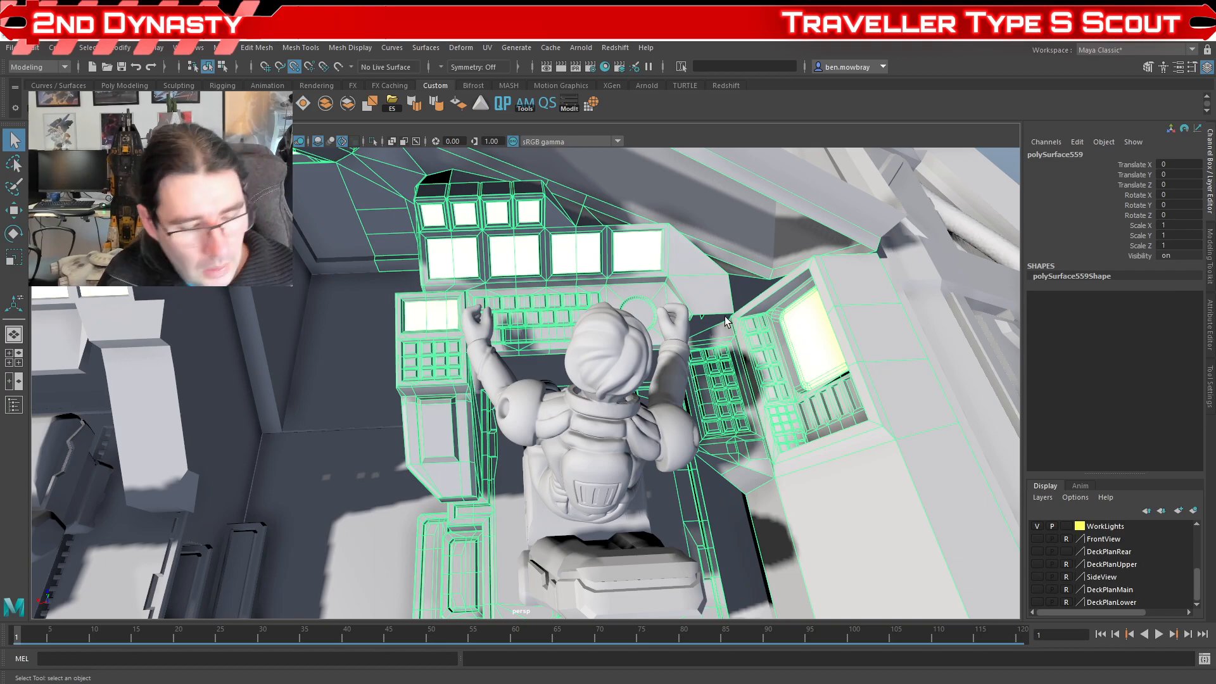
Step: Examine the equipment bays along the ship's side and the overall deck layout behind the cockpit
right_click_drag(694, 331, 590, 367, "alt")
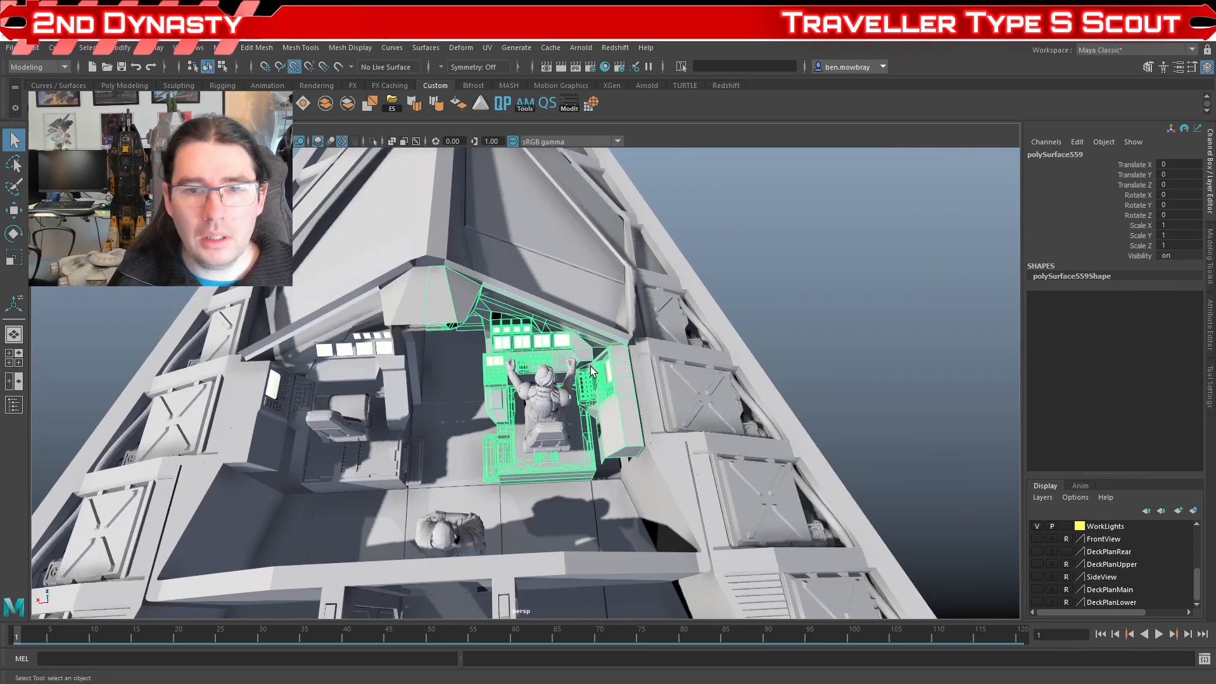
left_click_drag(619, 381, 617, 410, "alt")
middle_click_drag(618, 412, 388, 376, "alt")
middle_click_drag(528, 402, 511, 312, "alt")
scroll(509, 377, "up", 6)
scroll(509, 379, "down", 8)
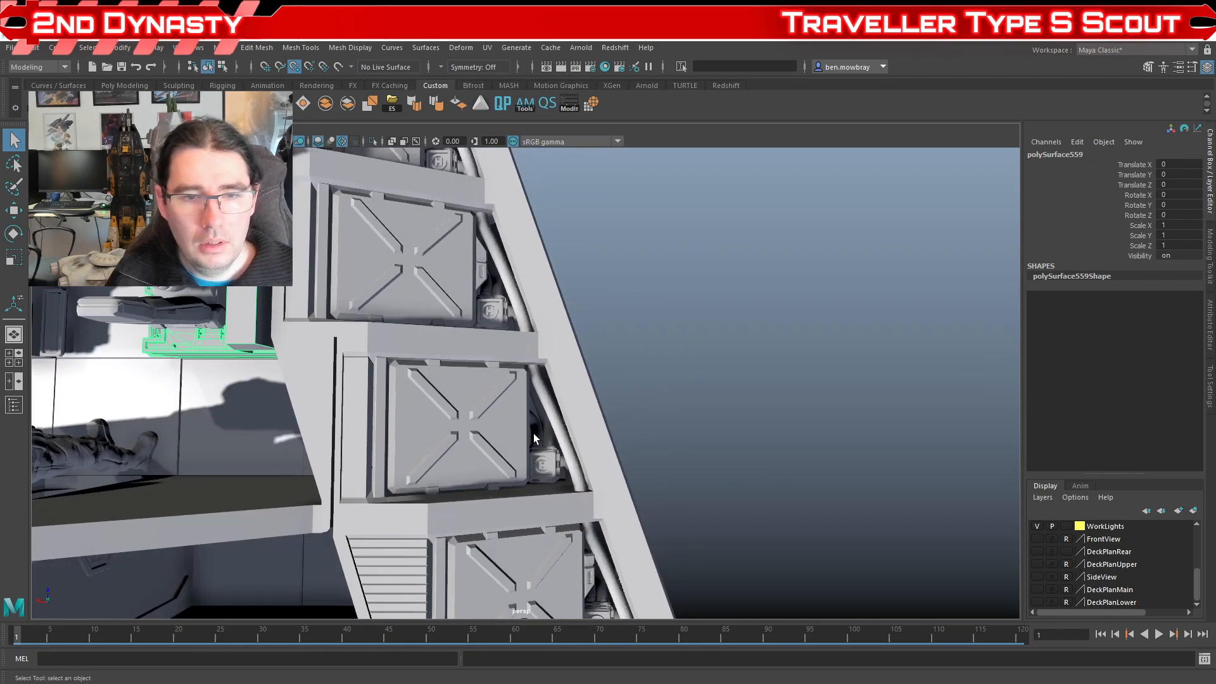
middle_click_drag(497, 466, 482, 332, "alt")
scroll(549, 308, "up", 6)
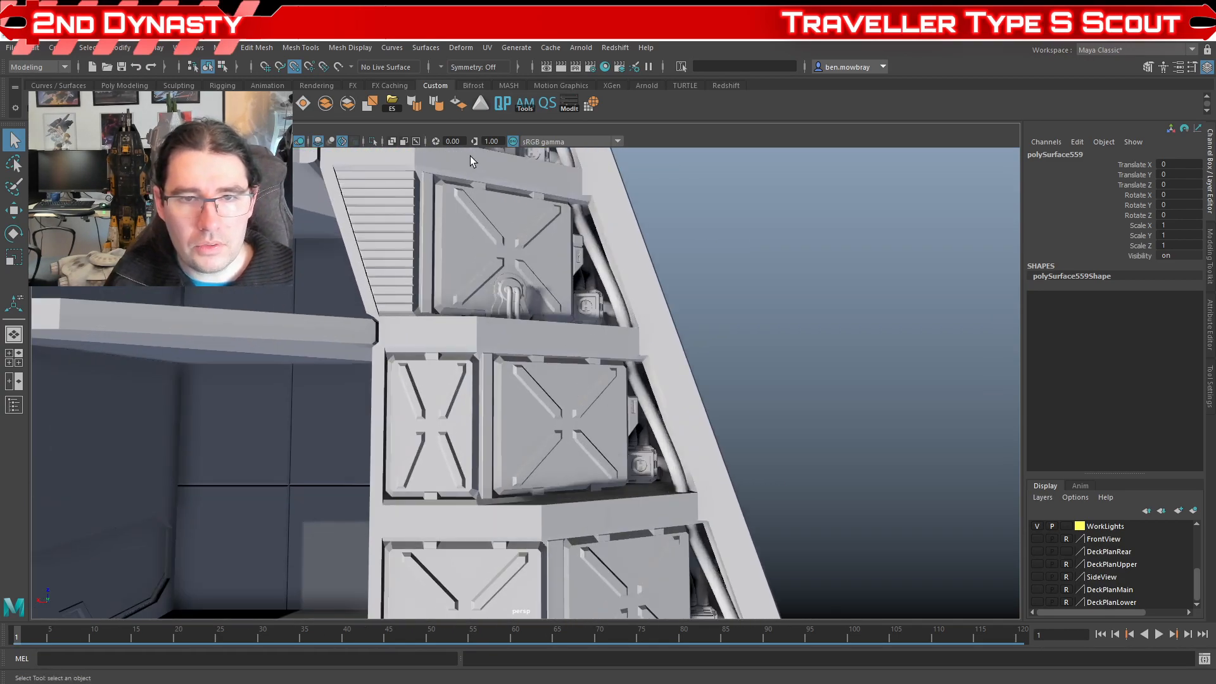
scroll(470, 156, "down", 3)
middle_click_drag(520, 253, 547, 448, "alt")
scroll(547, 449, "up", 2)
scroll(531, 350, "down", 6)
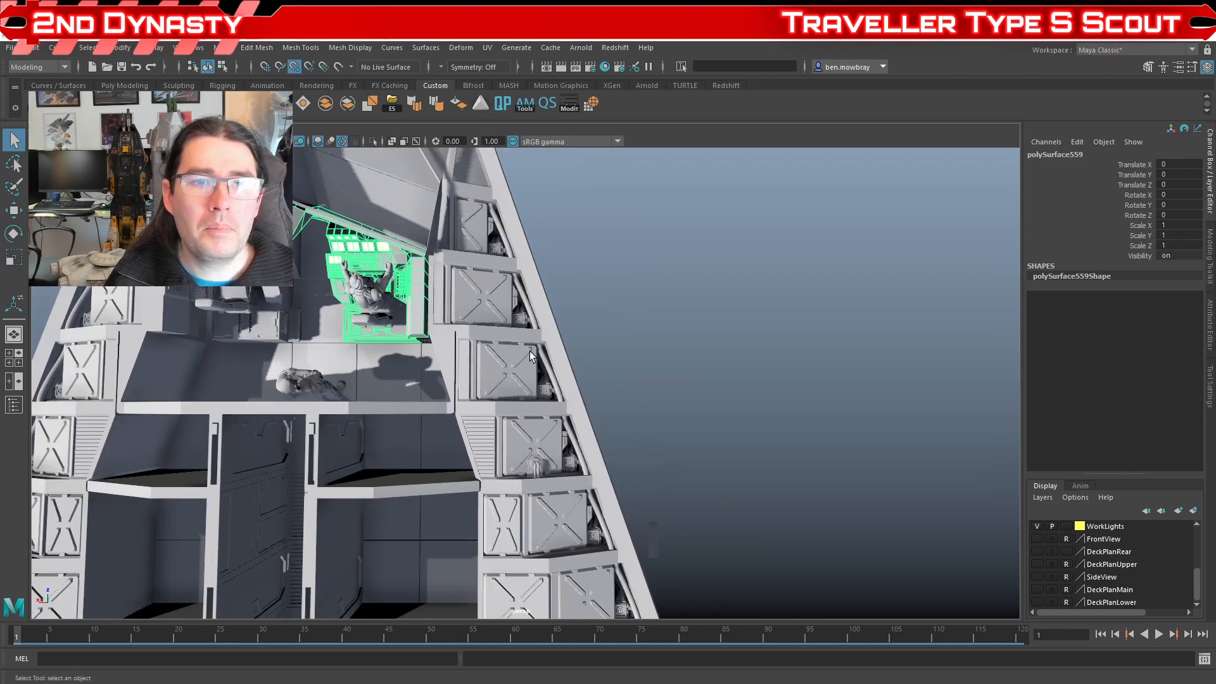
scroll(530, 355, "down", 1)
middle_click_drag(402, 386, 646, 372, "alt")
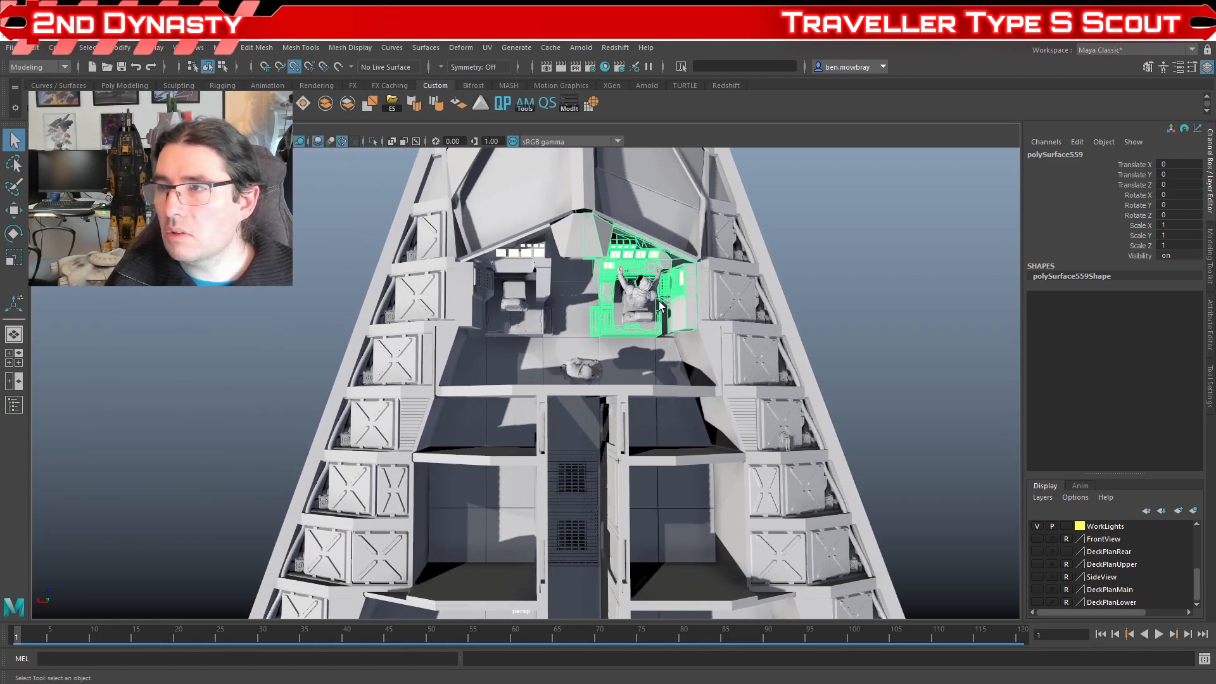
Step: Clear the selection and examine both cockpit stations side by side from behind the seats
middle_click_drag(660, 306, 548, 382, "alt")
scroll(614, 375, "up", 4)
scroll(616, 381, "down", 1)
left_click_drag(456, 431, 470, 378, "alt")
middle_click_drag(470, 378, 513, 406, "alt")
scroll(513, 406, "up", 4)
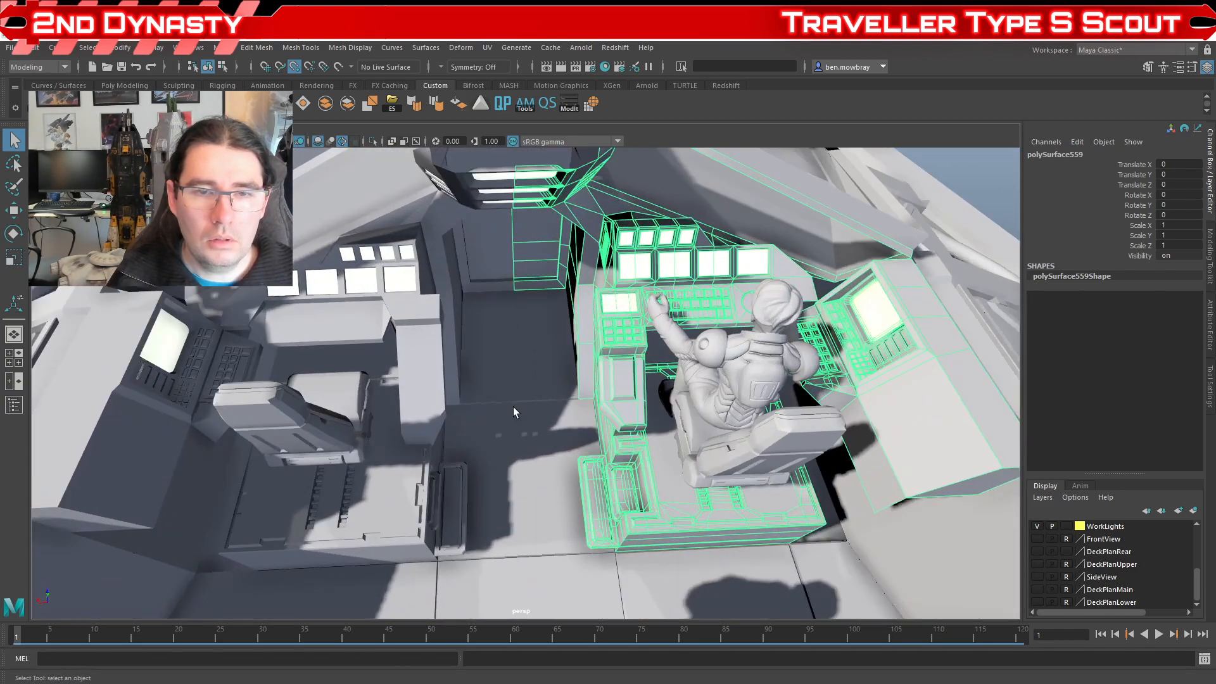
scroll(516, 401, "down", 5)
left_click(805, 291)
left_click_drag(695, 383, 635, 396, "alt")
scroll(648, 395, "up", 5)
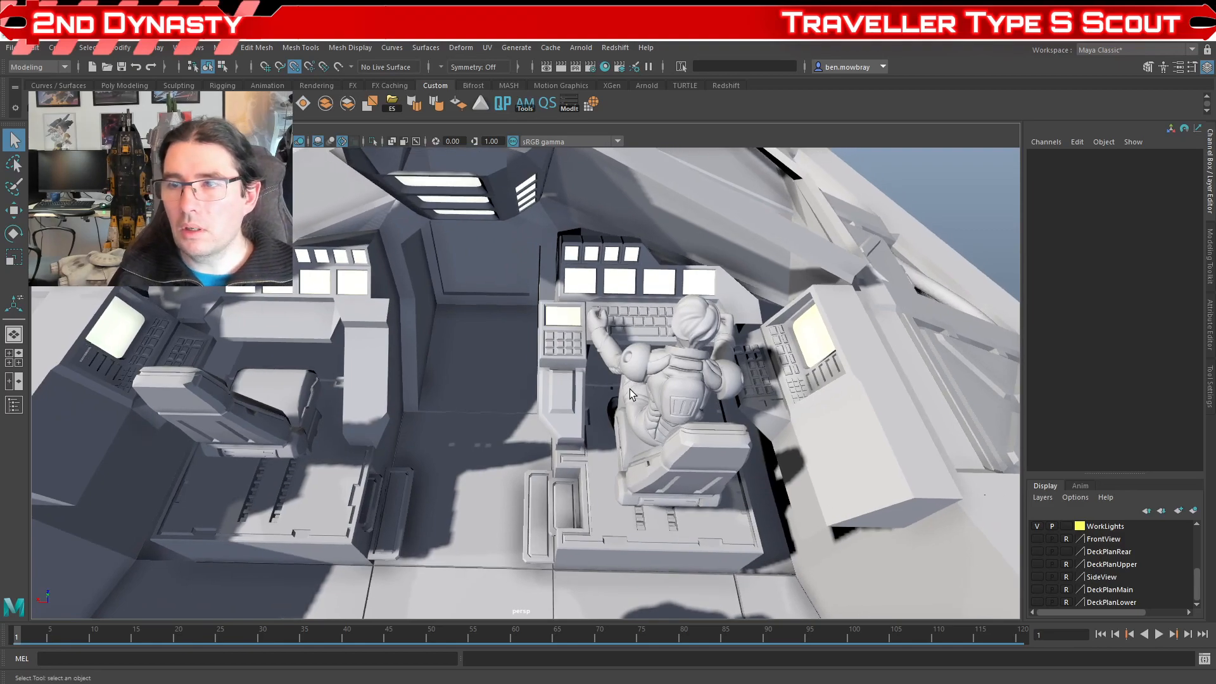
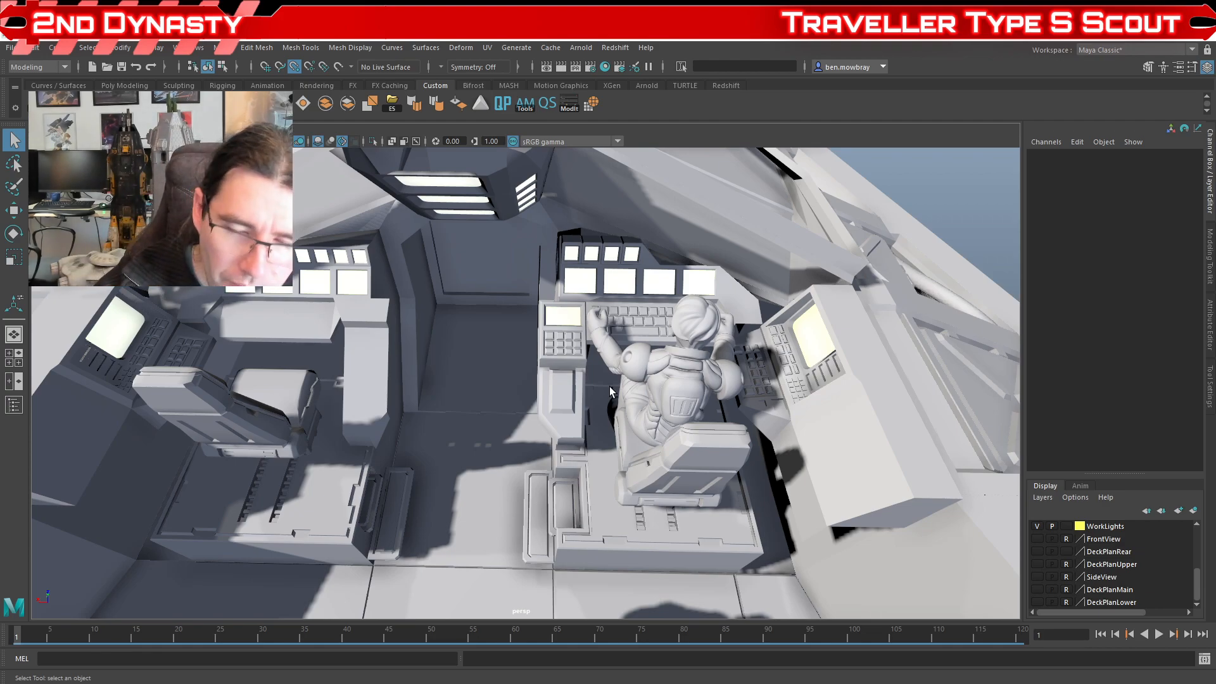
Step: Select the detailed console mesh at the occupied pilot station
scroll(629, 405, "down", 5)
scroll(526, 432, "up", 3)
left_click_drag(629, 405, 506, 440, "alt")
scroll(525, 431, "up", 5)
left_click(537, 341)
middle_click_drag(537, 363, 515, 380, "alt")
scroll(515, 379, "down", 10)
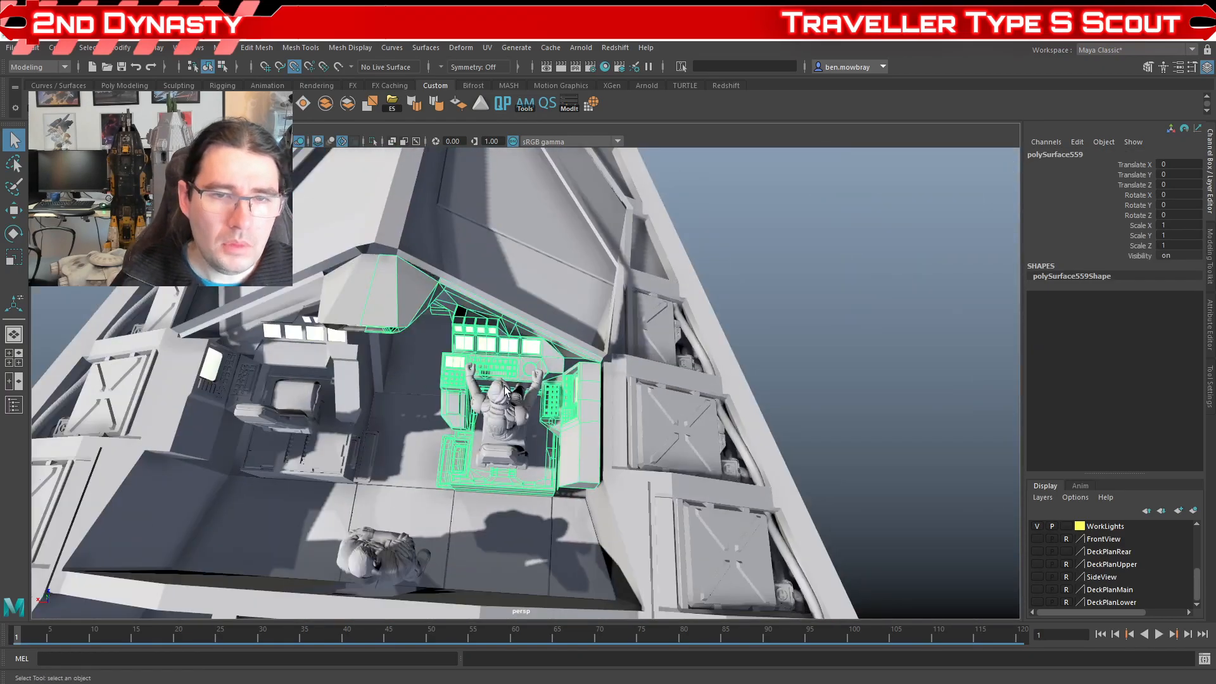
Step: Create a polygon sphere primitive while viewing the ship's cockpit from above
key("space")
scroll(376, 273, "down", 3)
middle_click_drag(380, 273, 481, 264, "alt")
key("space")
scroll(398, 272, "down", 8)
middle_click_drag(543, 370, 457, 176, "alt")
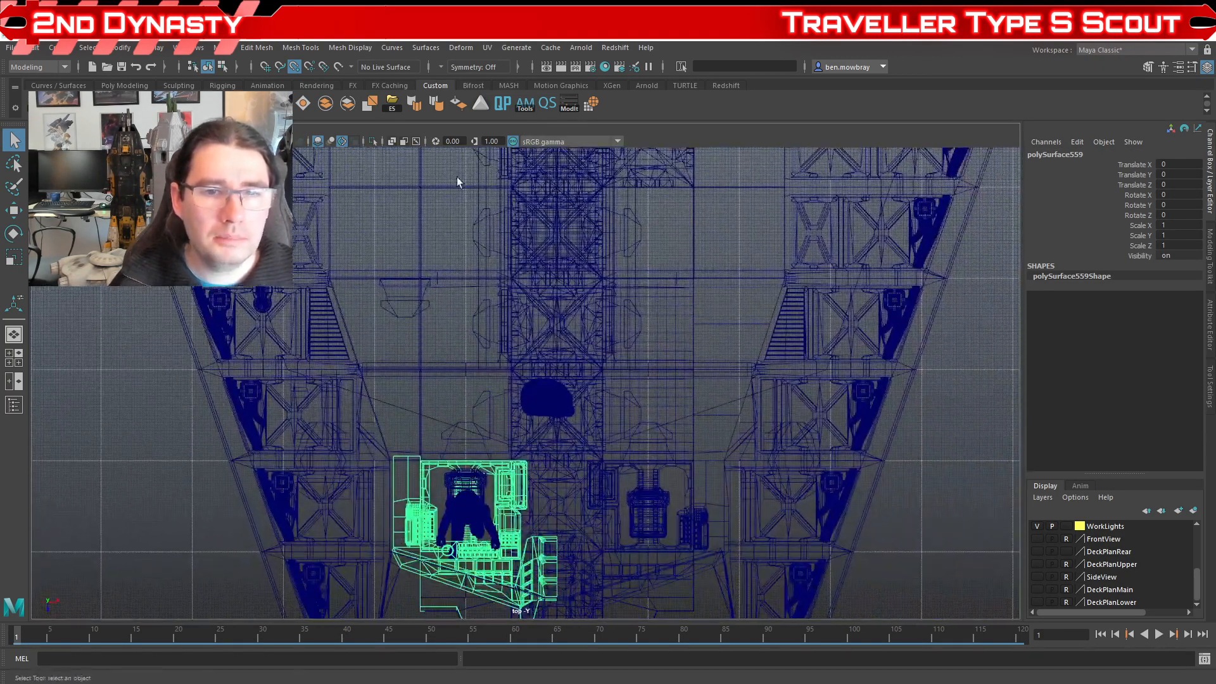
middle_click_drag(490, 360, 458, 222, "alt")
scroll(450, 260, "down", 3)
left_click(56, 47)
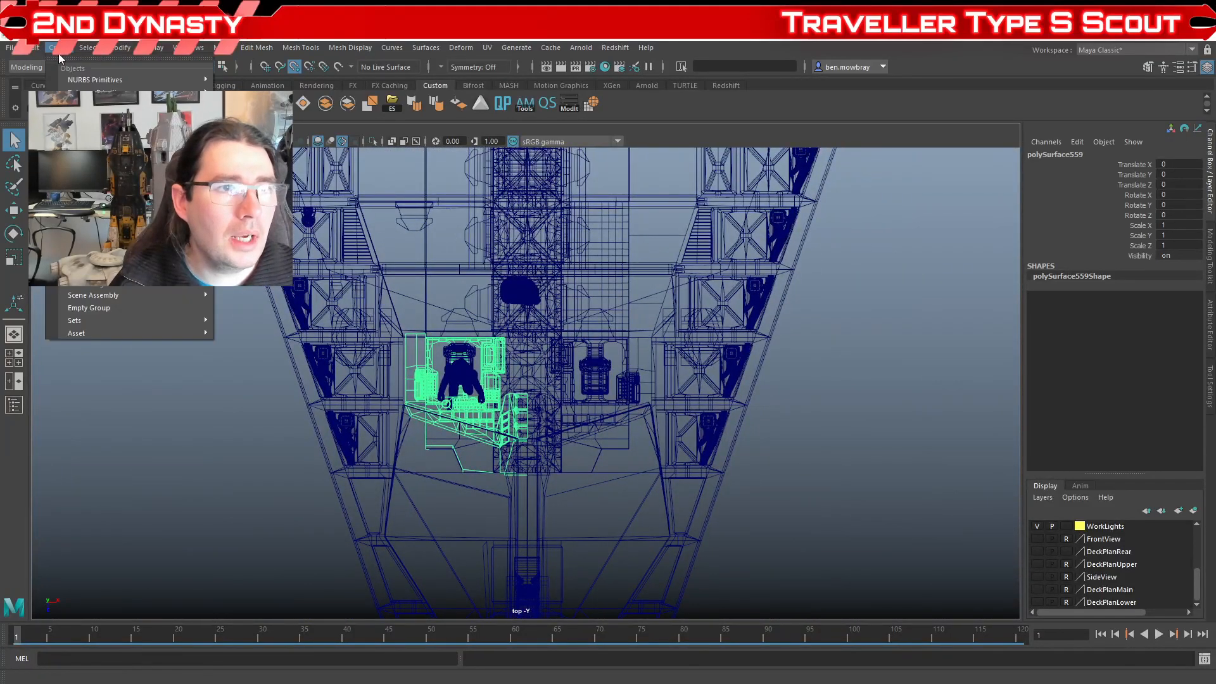
mouse_move(126, 91)
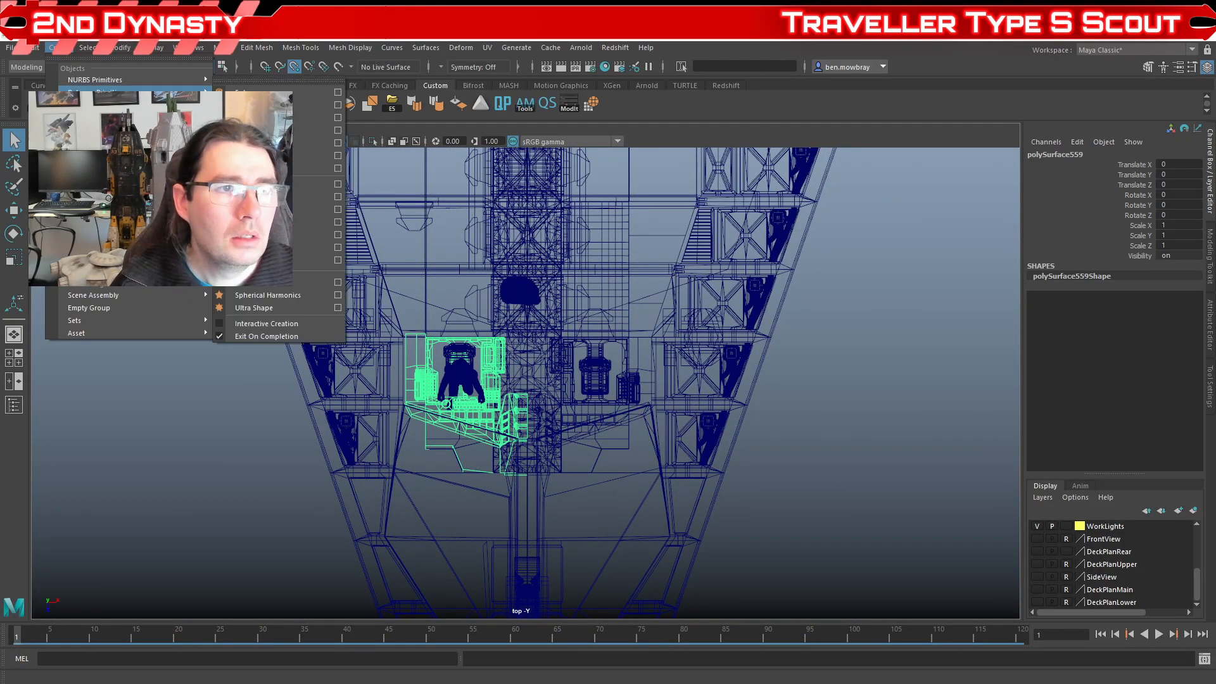
left_click(253, 92)
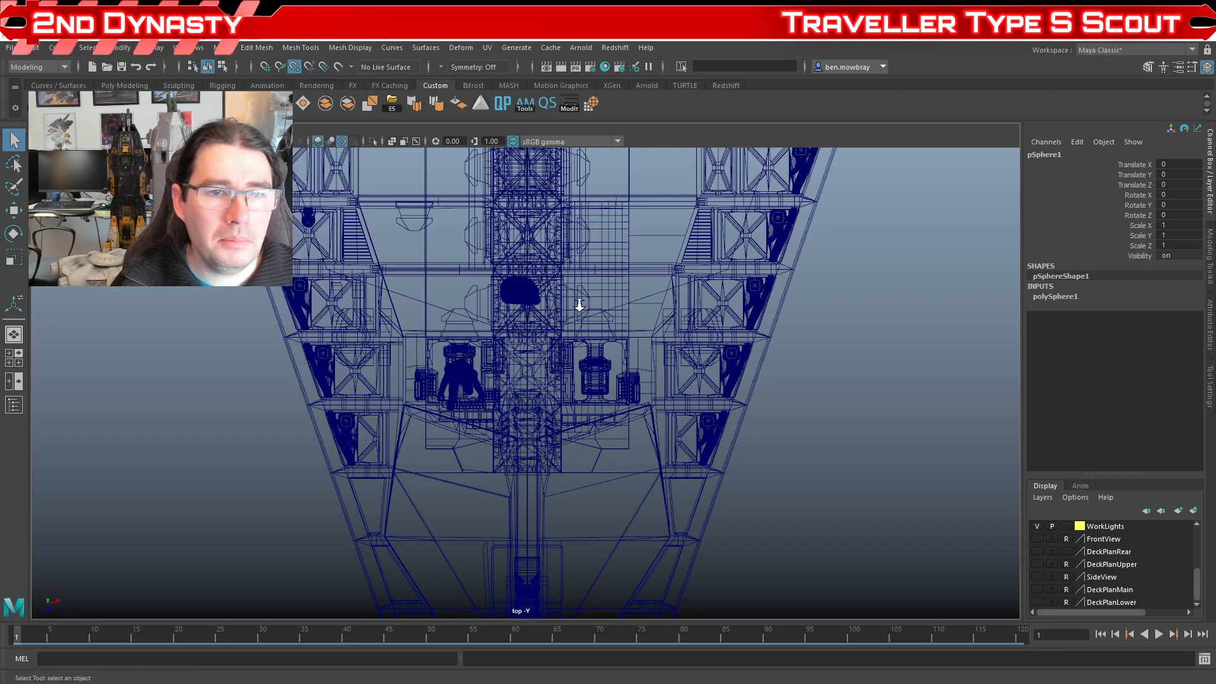
Step: Move the sphere over the circular recess beside the pilot's hand, at Translate X -30.48 and Translate Z about 228.177
scroll(519, 291, "down", 5)
key("w")
left_click_drag(520, 291, 521, 416)
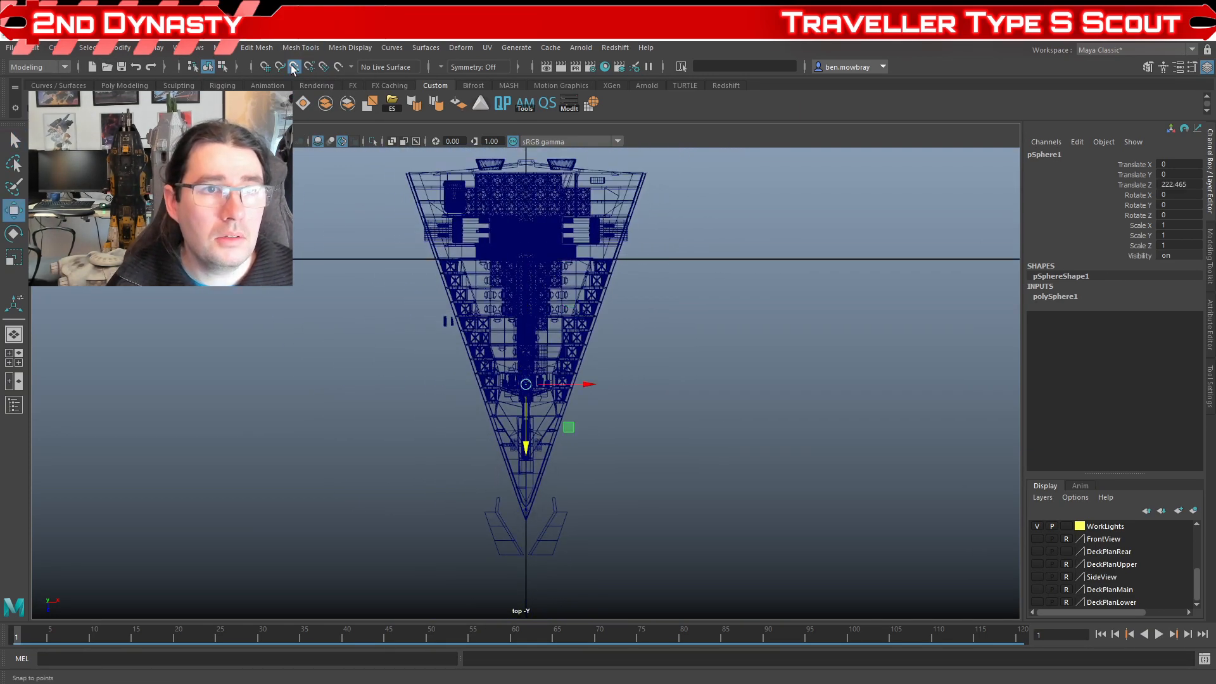
scroll(547, 400, "up", 4)
scroll(545, 401, "up", 10)
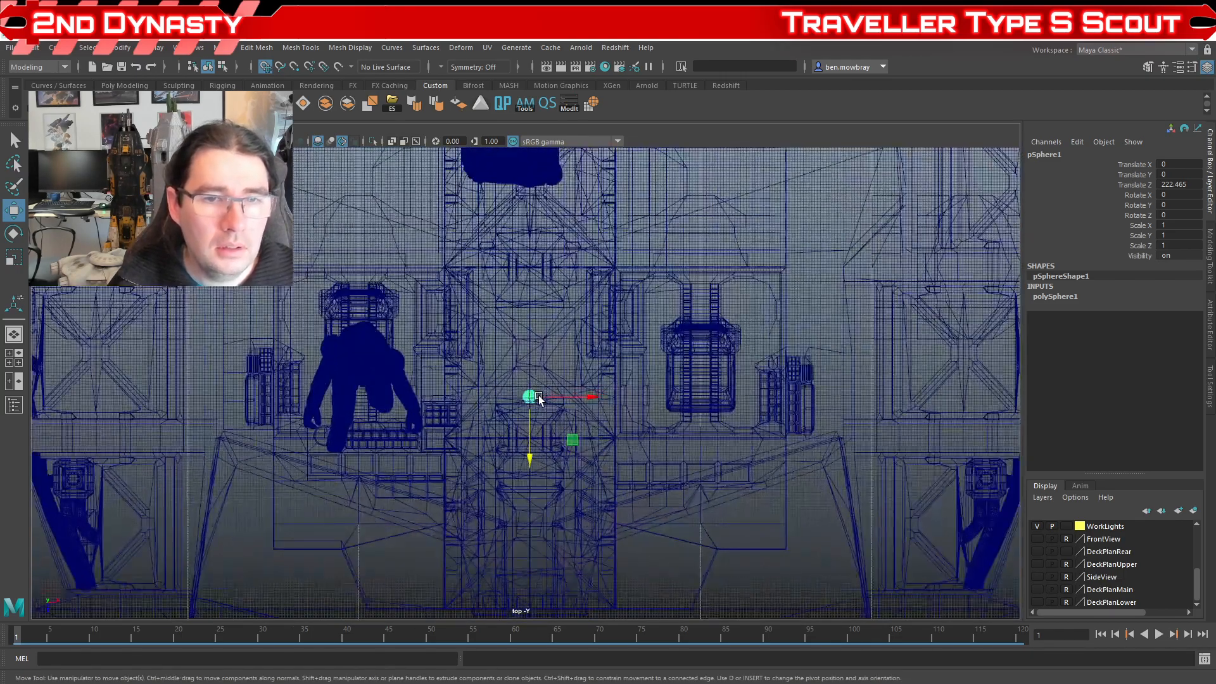
middle_click_drag(538, 412, 673, 314, "alt")
scroll(709, 309, "up", 3)
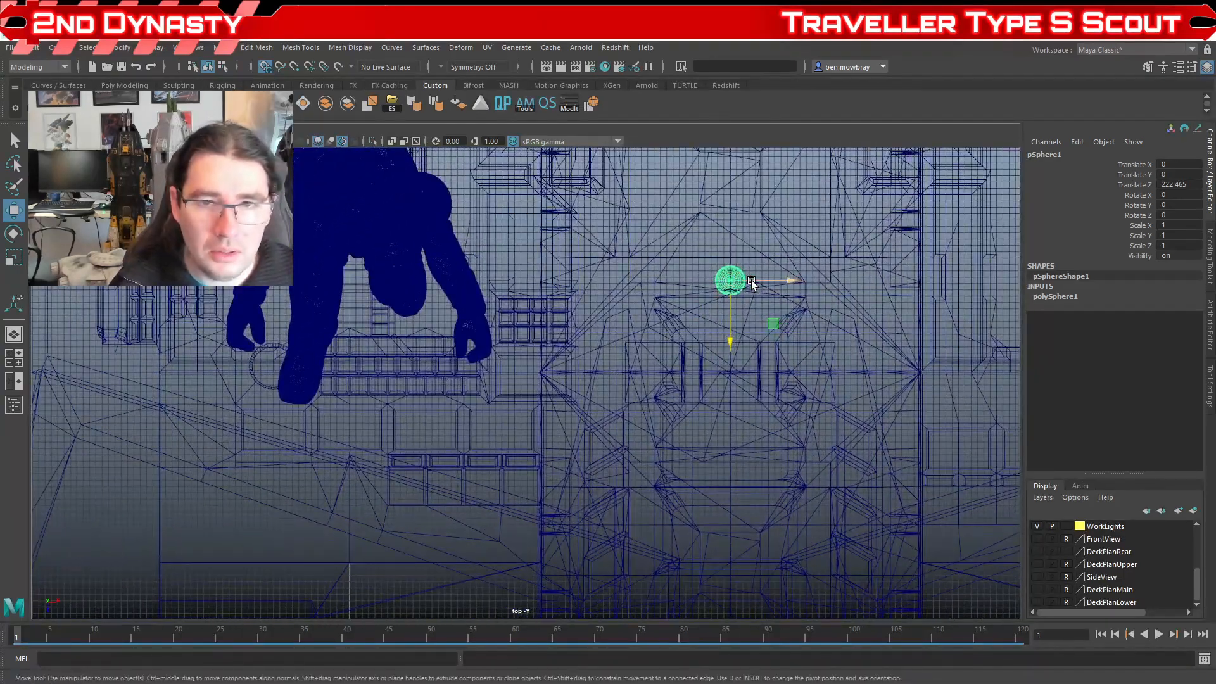
left_click_drag(754, 281, 297, 336)
middle_click_drag(273, 332, 432, 260, "alt")
scroll(432, 261, "up", 4)
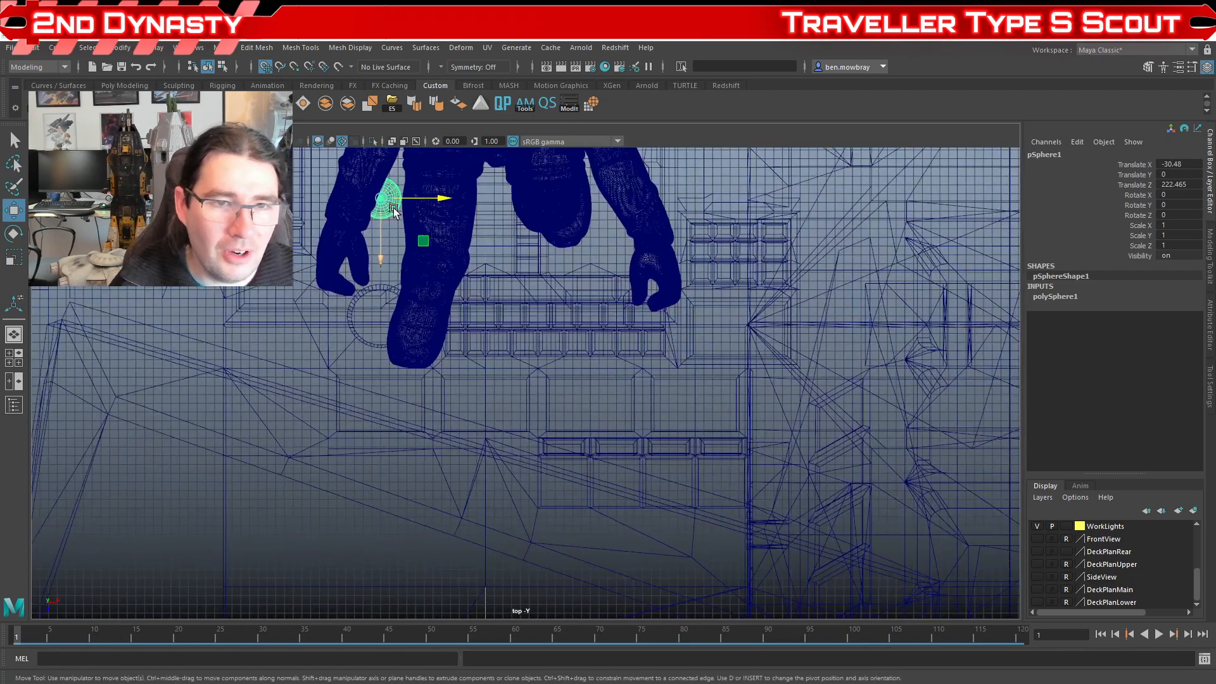
left_click_drag(466, 229, 467, 406)
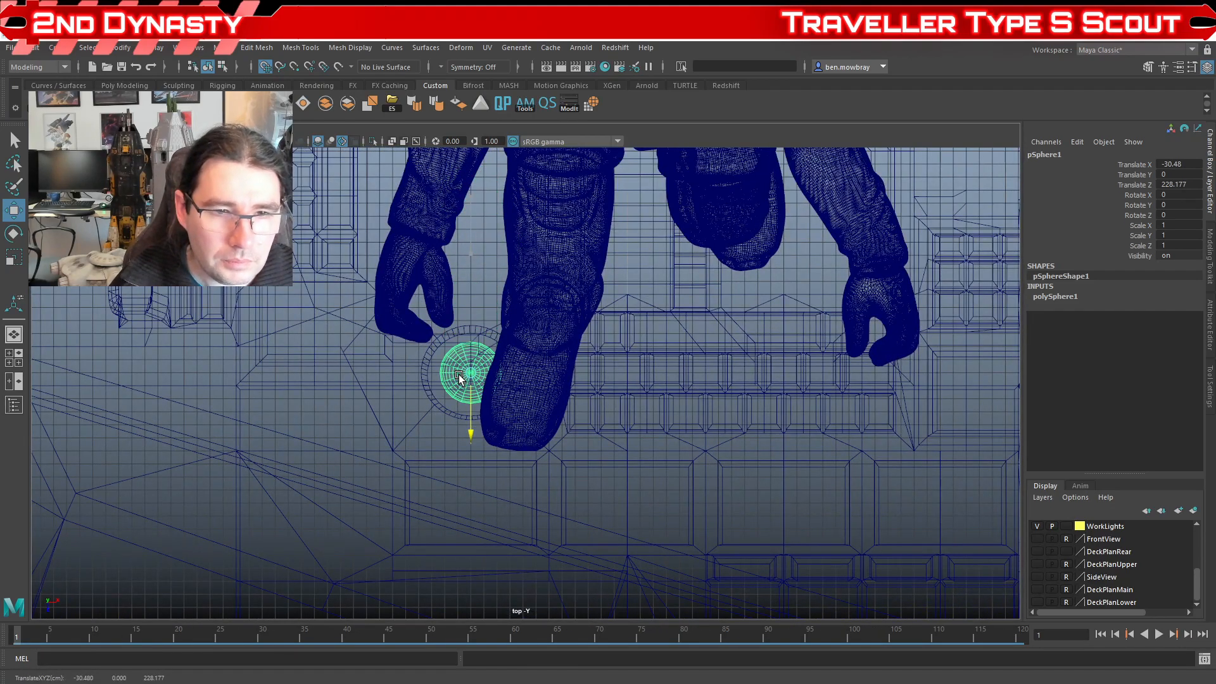
Step: Show the full model in the side view and raise the sphere to console height, at Translate Y 87.63
key("space")
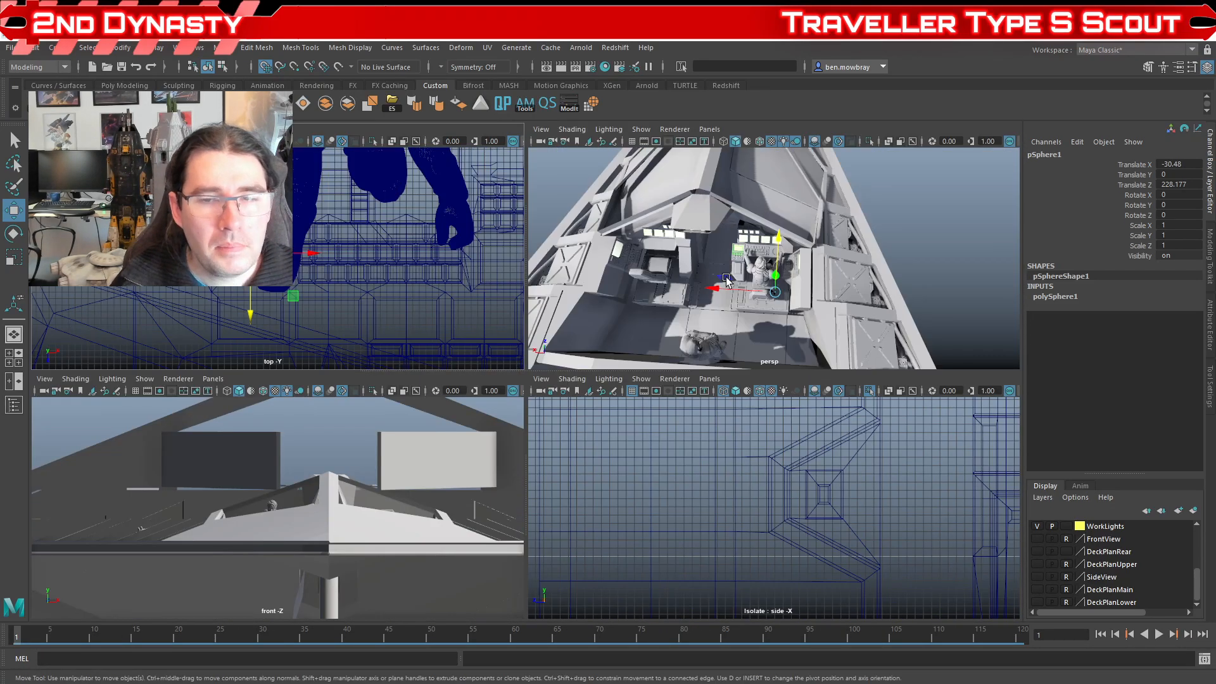
key("space")
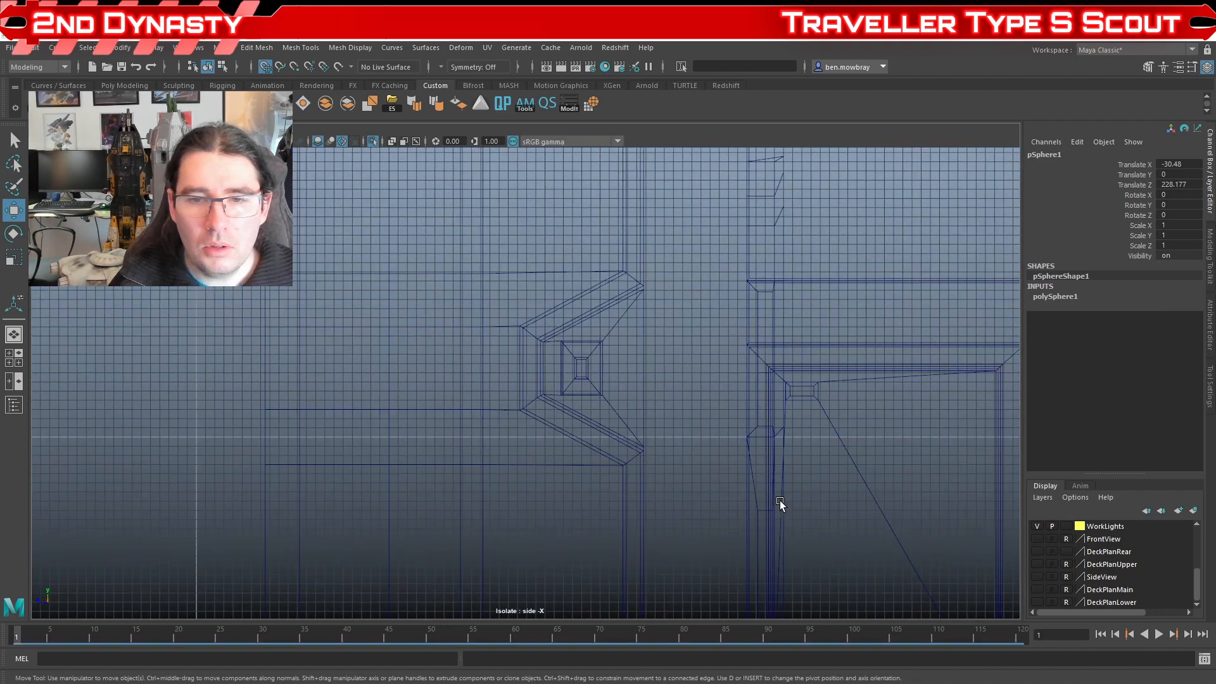
right_click_drag(723, 473, 557, 456, "alt")
key("f")
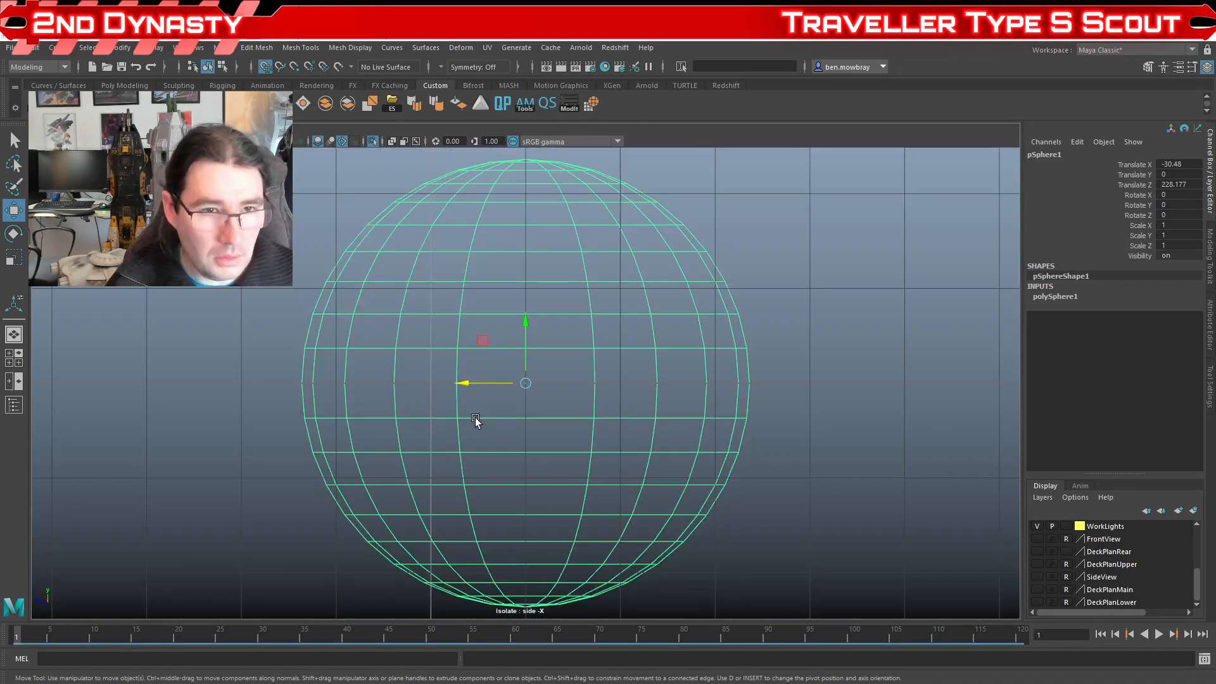
scroll(489, 419, "down", 8)
key("ctrl+1")
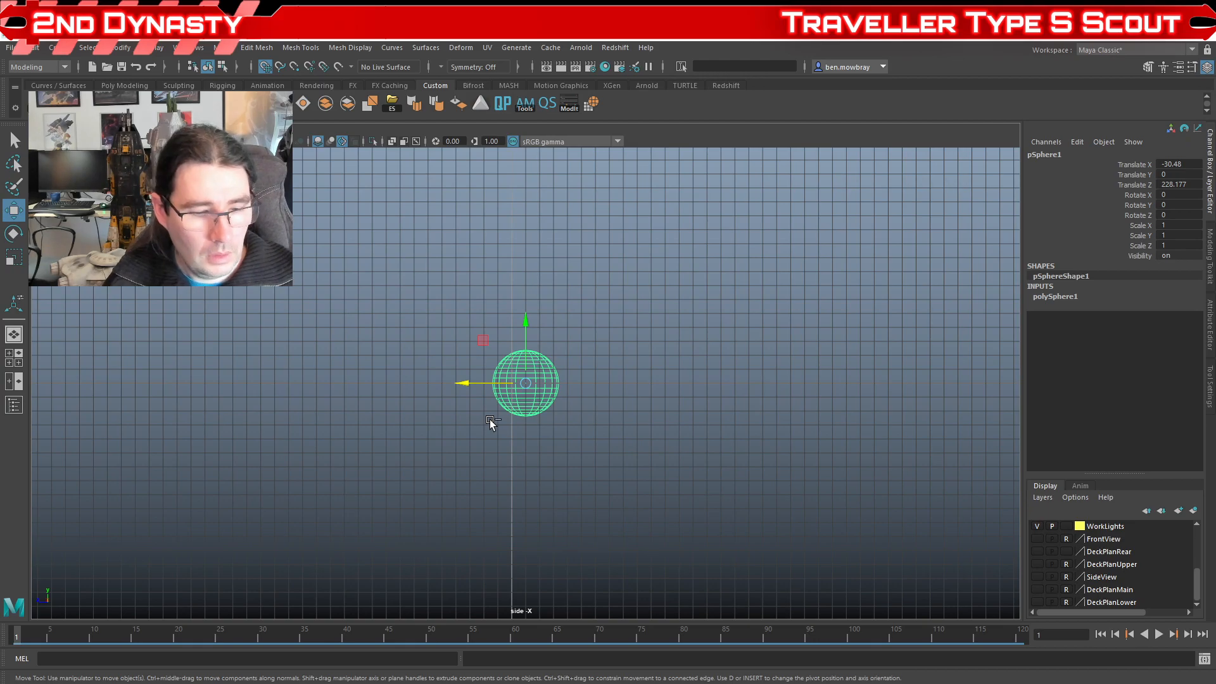
scroll(489, 420, "down", 6)
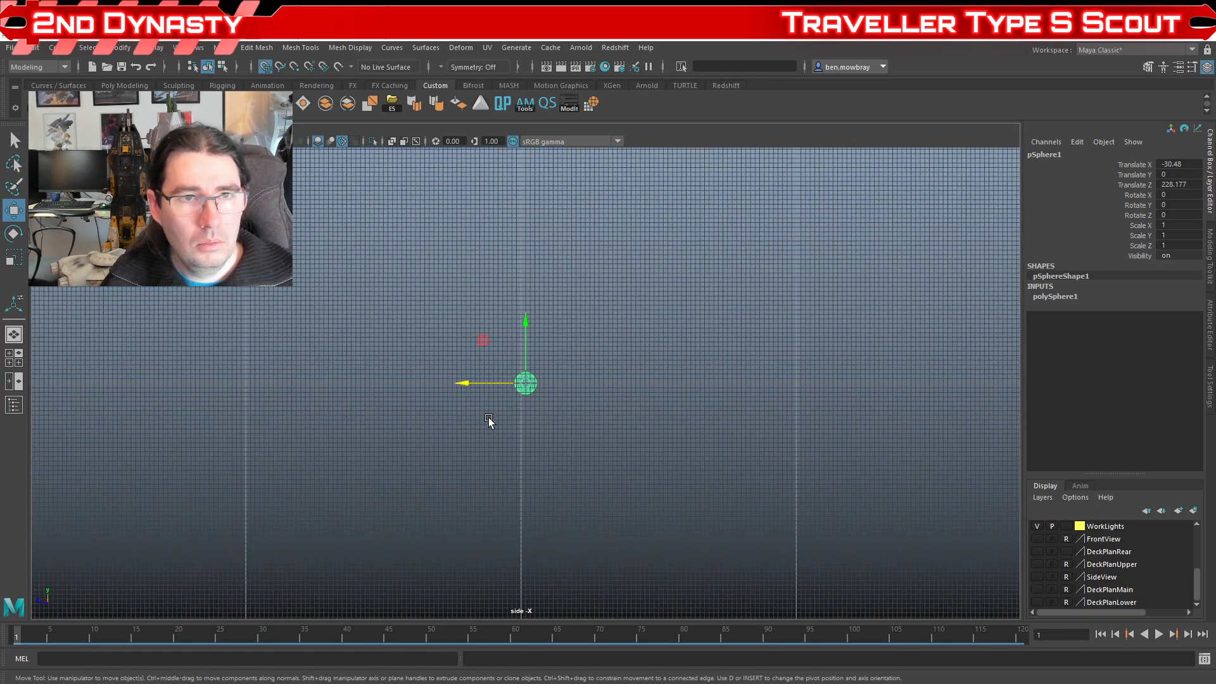
scroll(489, 419, "down", 3)
scroll(570, 382, "down", 3)
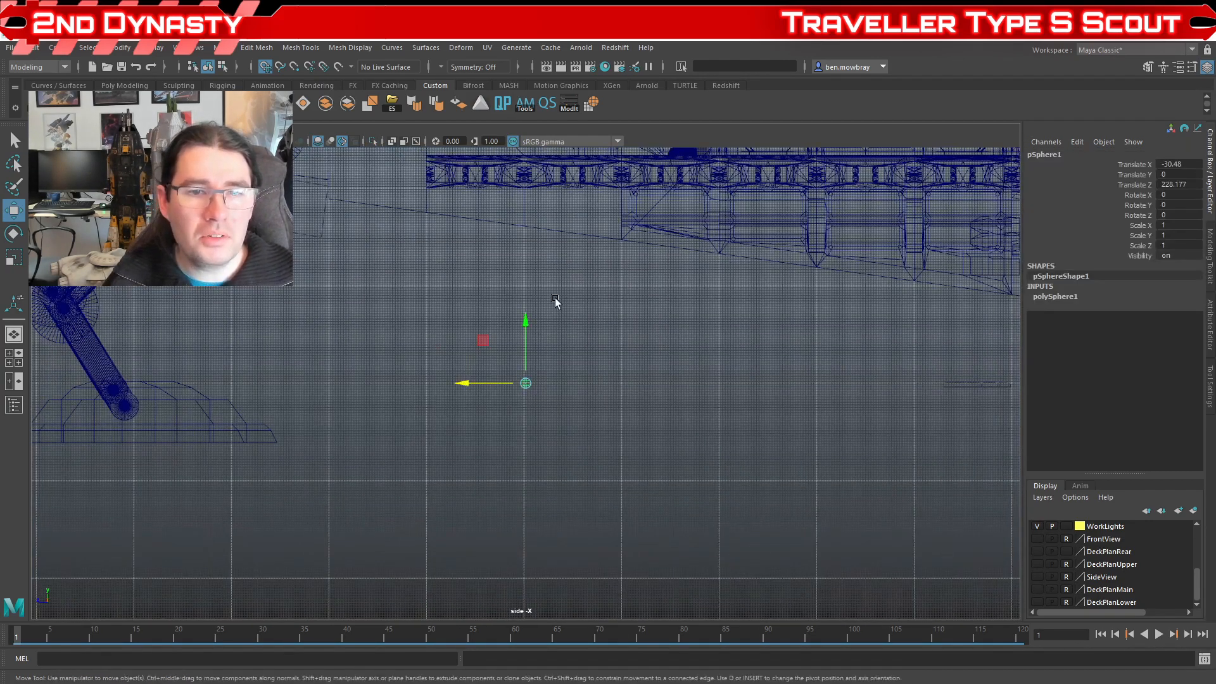
middle_click_drag(555, 298, 530, 507, "alt")
left_click_drag(501, 533, 515, 266)
middle_click_drag(511, 273, 516, 342, "alt")
Step: Add the pilot's console mesh to the sphere selection and isolate both objects in the side view
key("space")
scroll(805, 258, "up", 7)
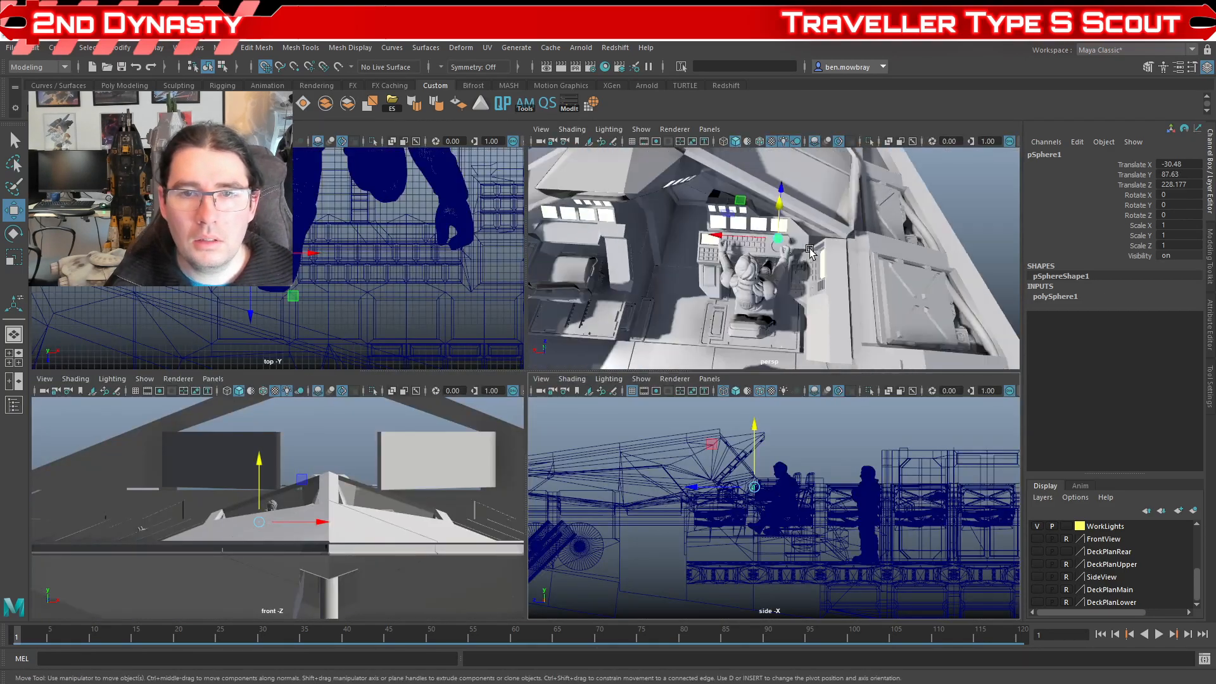
left_click(810, 208)
key("space")
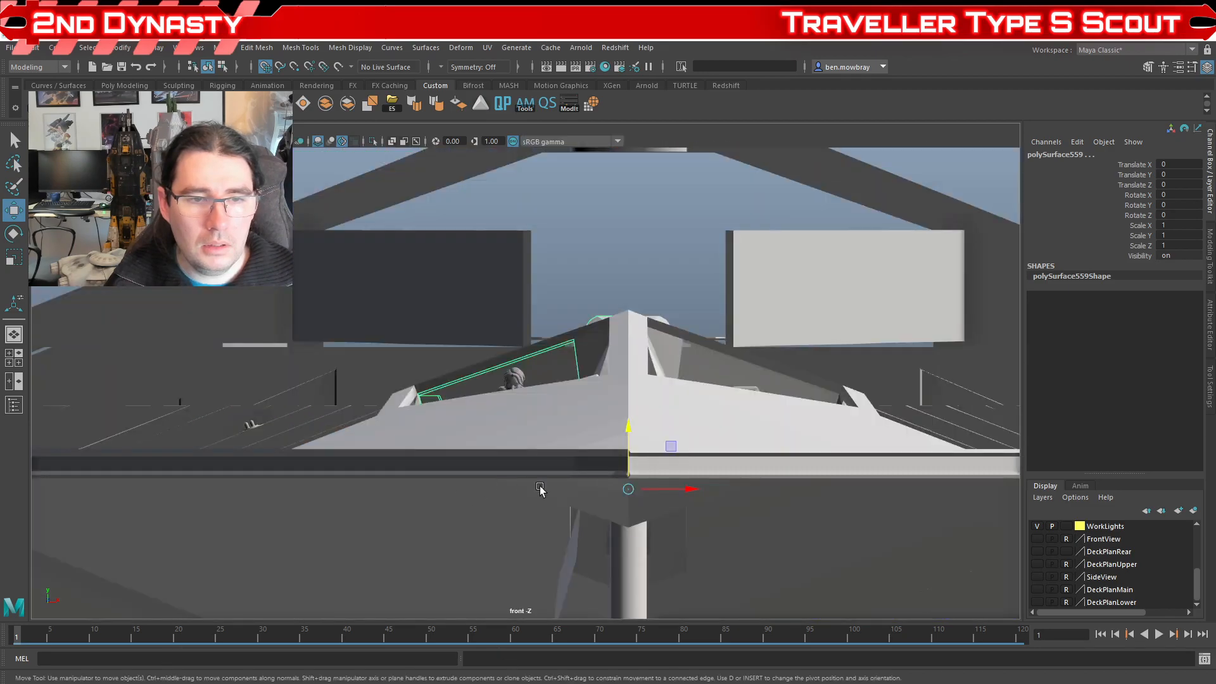
key("space")
key("space")
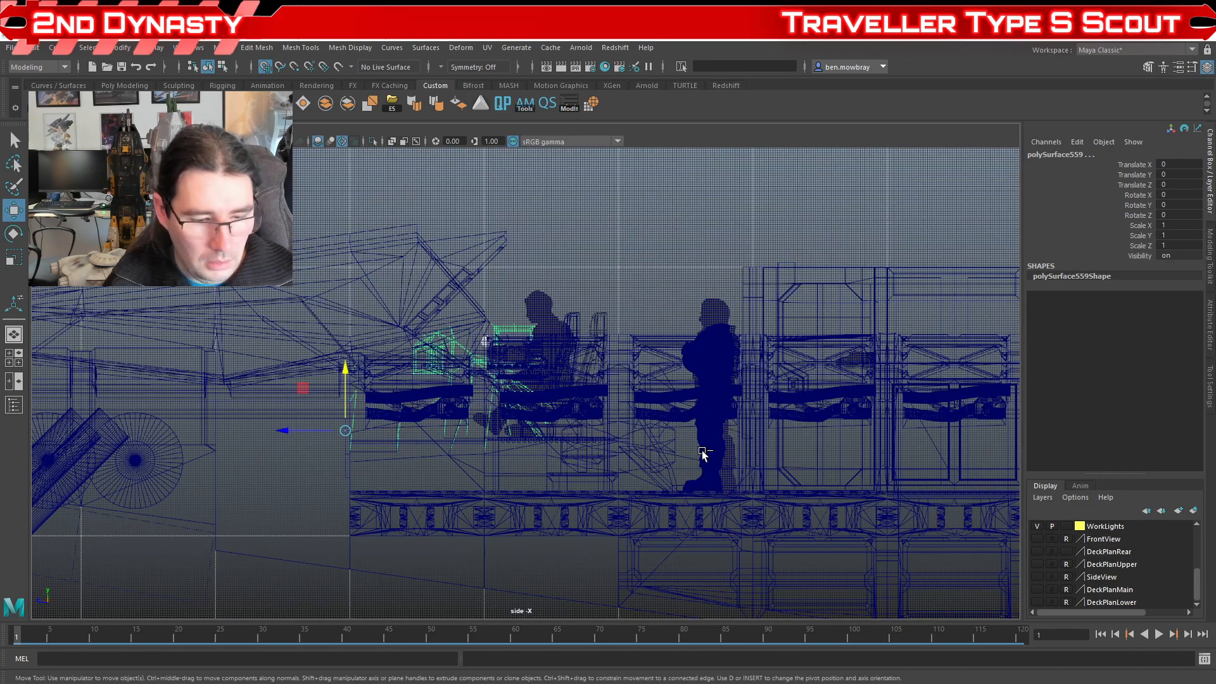
key("ctrl+1")
scroll(485, 438, "up", 10)
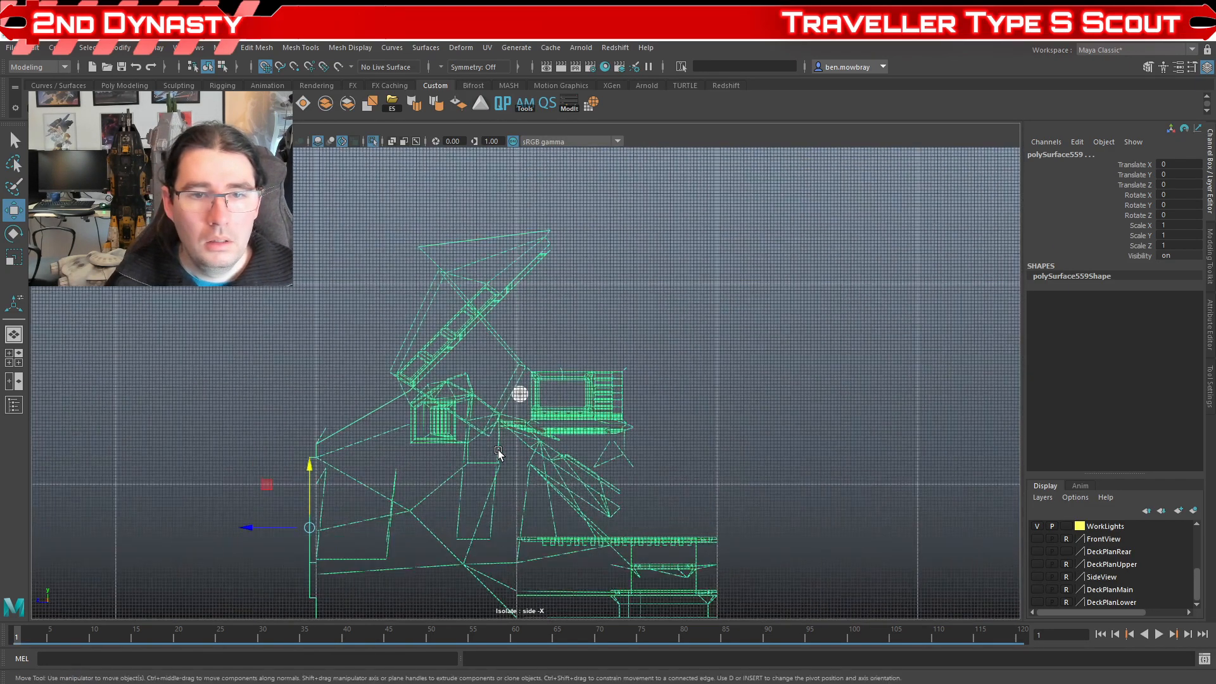
Step: Examine the console's sloped circular recess below the sphere in shaded and wireframe display
scroll(494, 441, "down", 6)
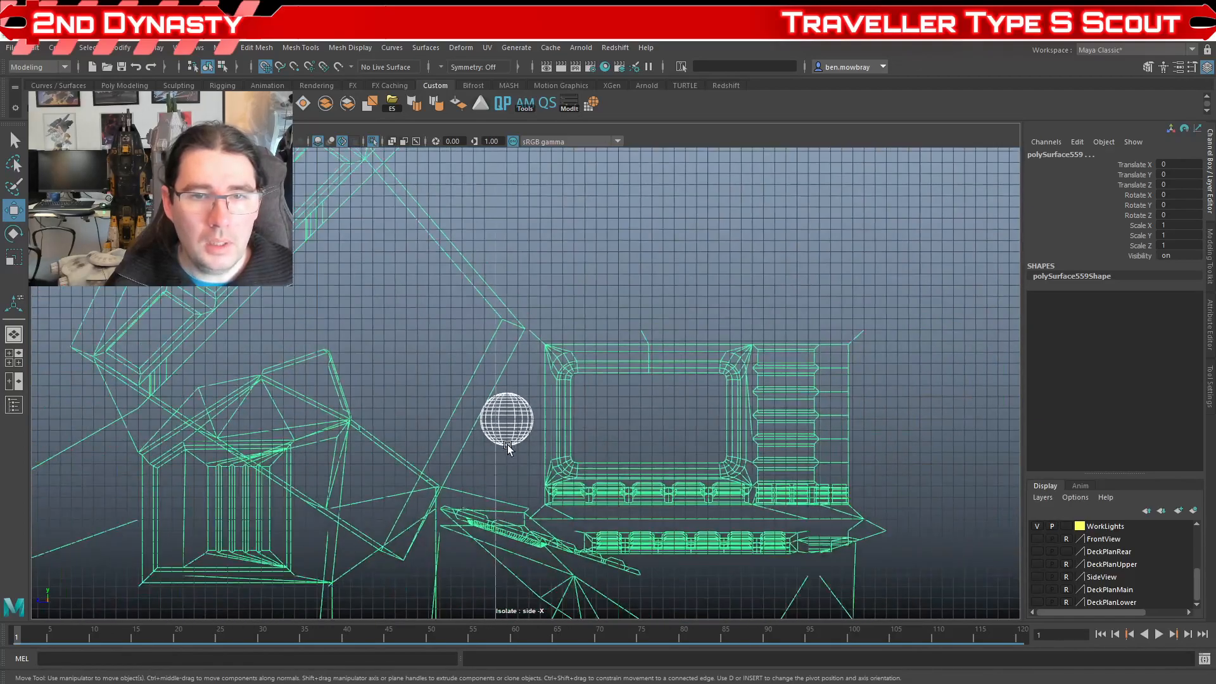
scroll(522, 476, "up", 2)
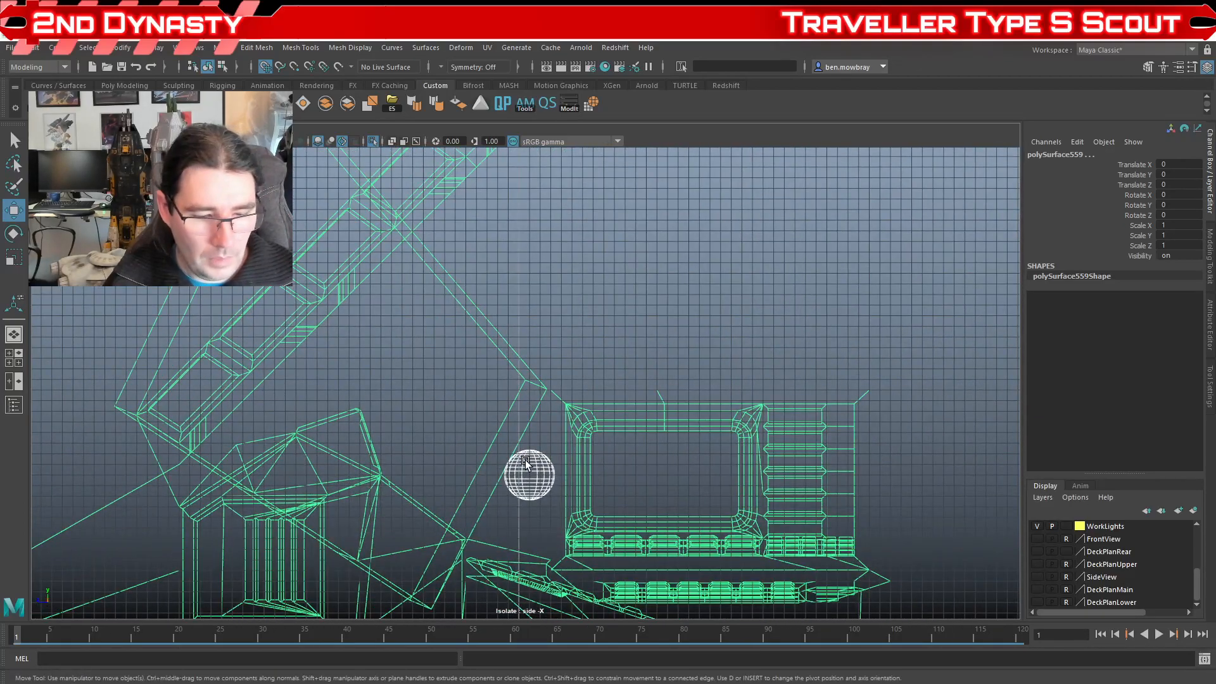
key("5")
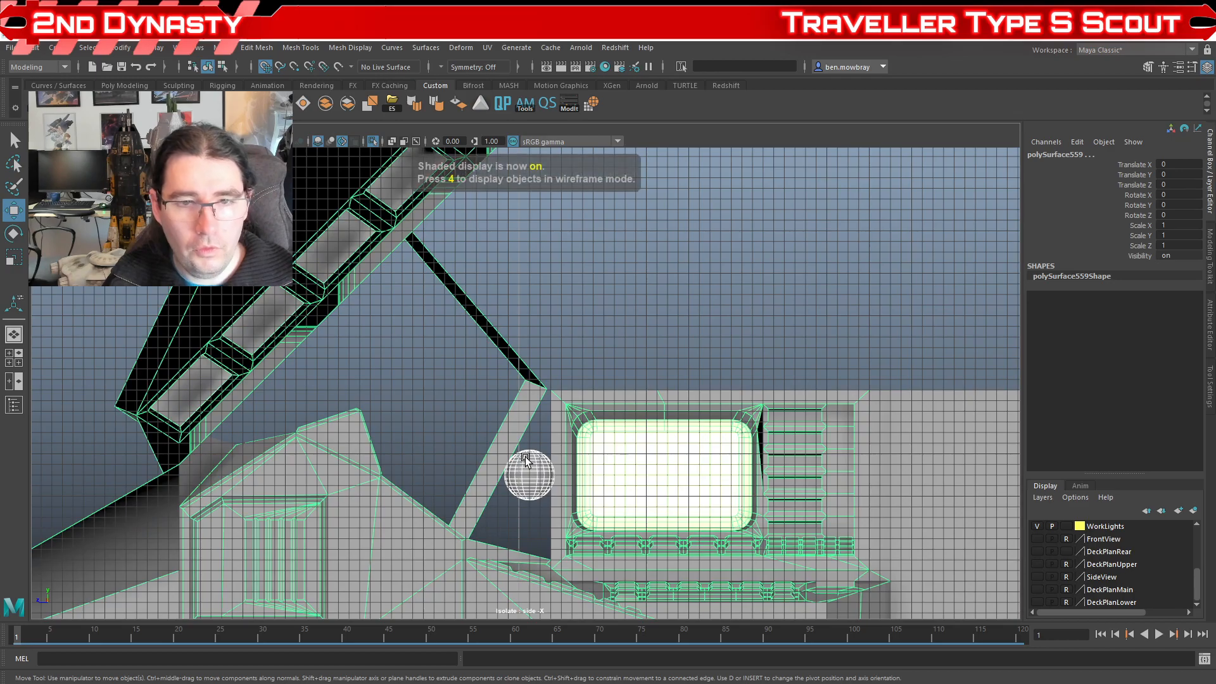
scroll(526, 437, "down", 5)
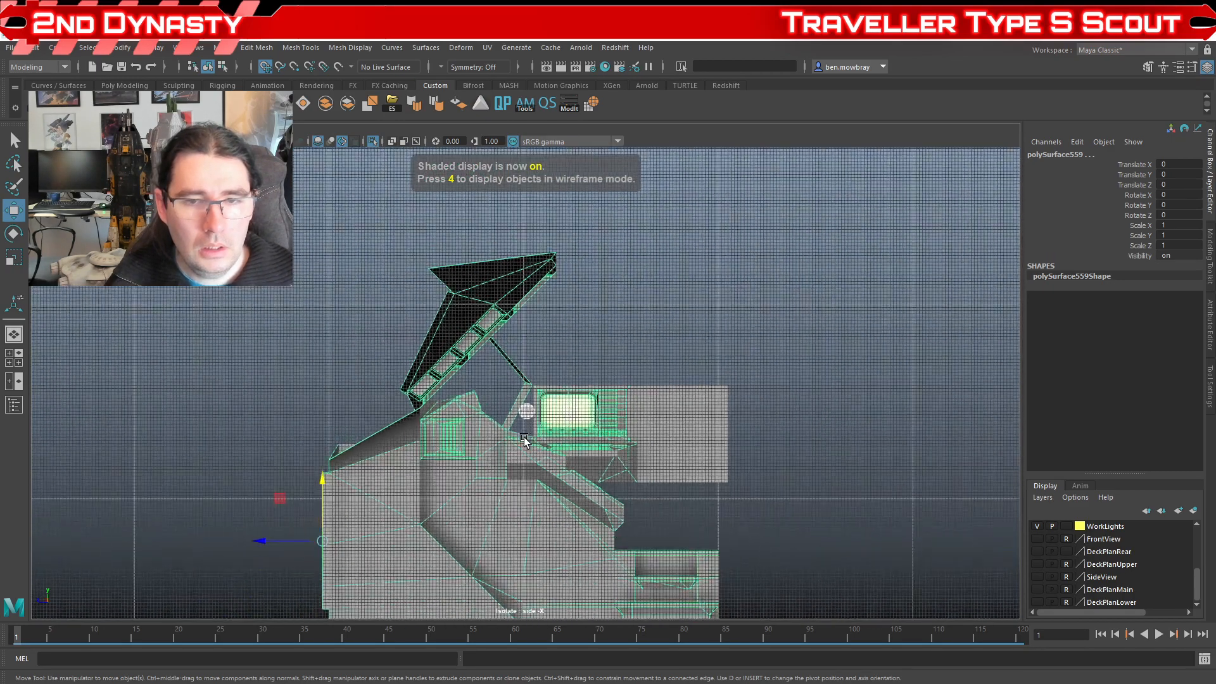
scroll(563, 437, "up", 3)
scroll(562, 437, "up", 5)
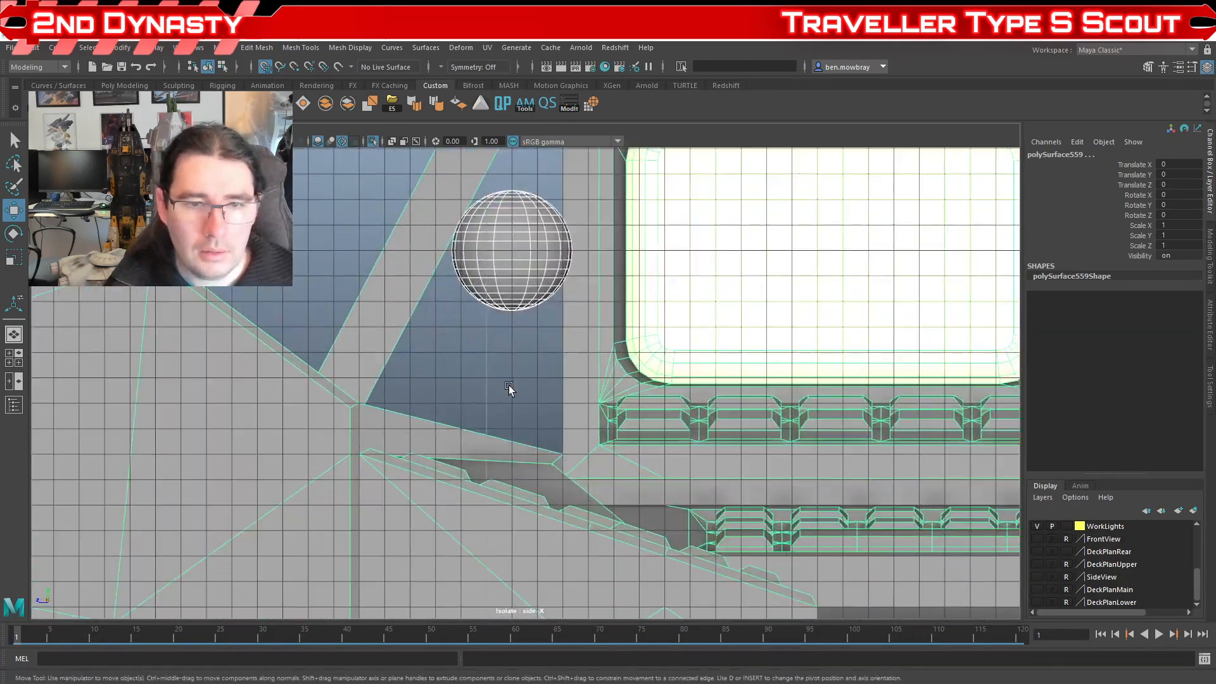
scroll(510, 388, "up", 2)
middle_click_drag(514, 366, 515, 370, "alt")
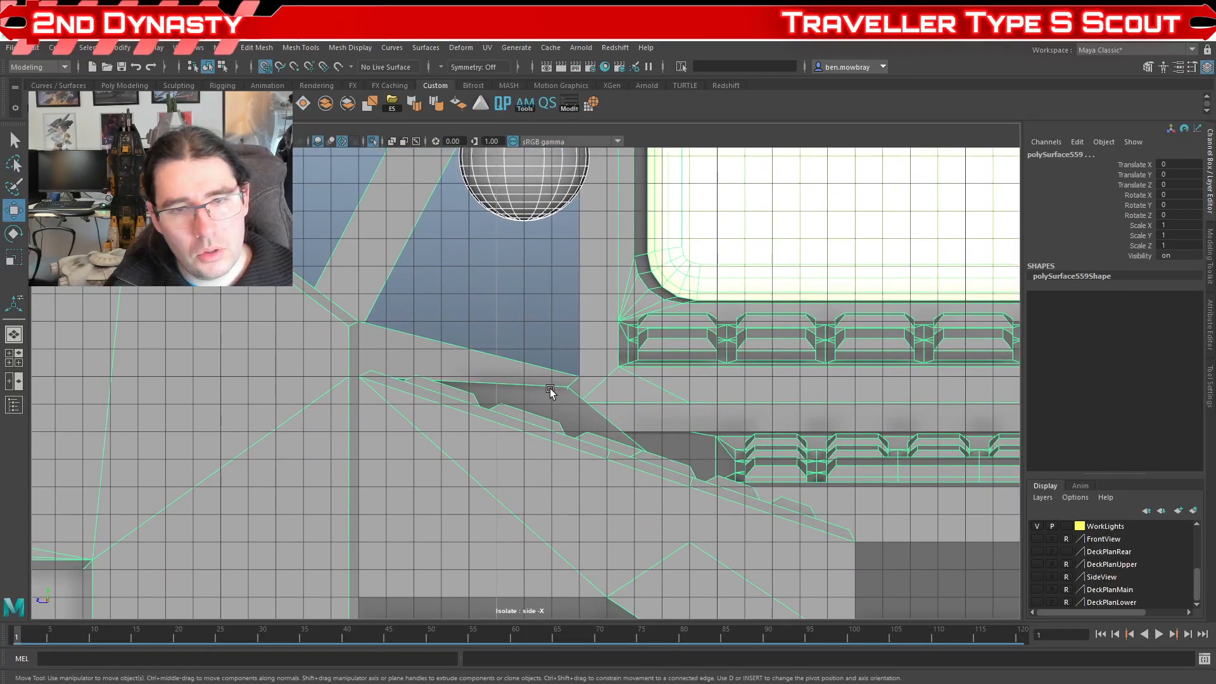
key("4")
scroll(519, 424, "down", 4)
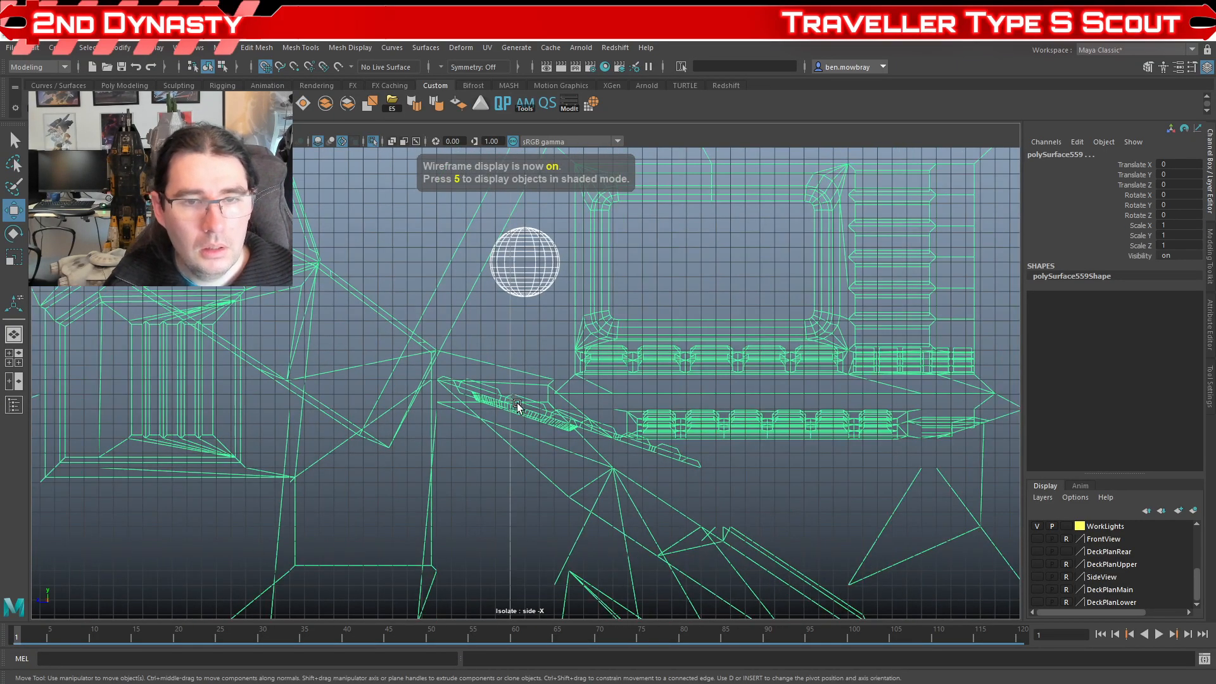
scroll(534, 432, "up", 3)
scroll(534, 432, "up", 2)
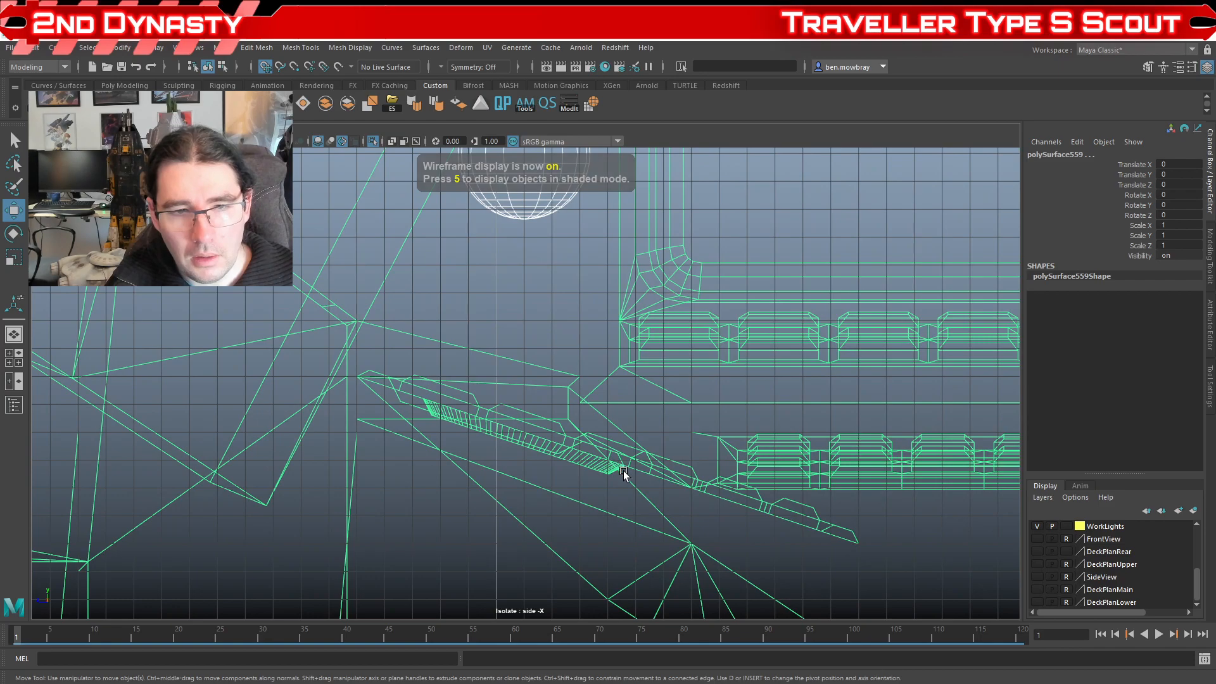
scroll(463, 289, "down", 3)
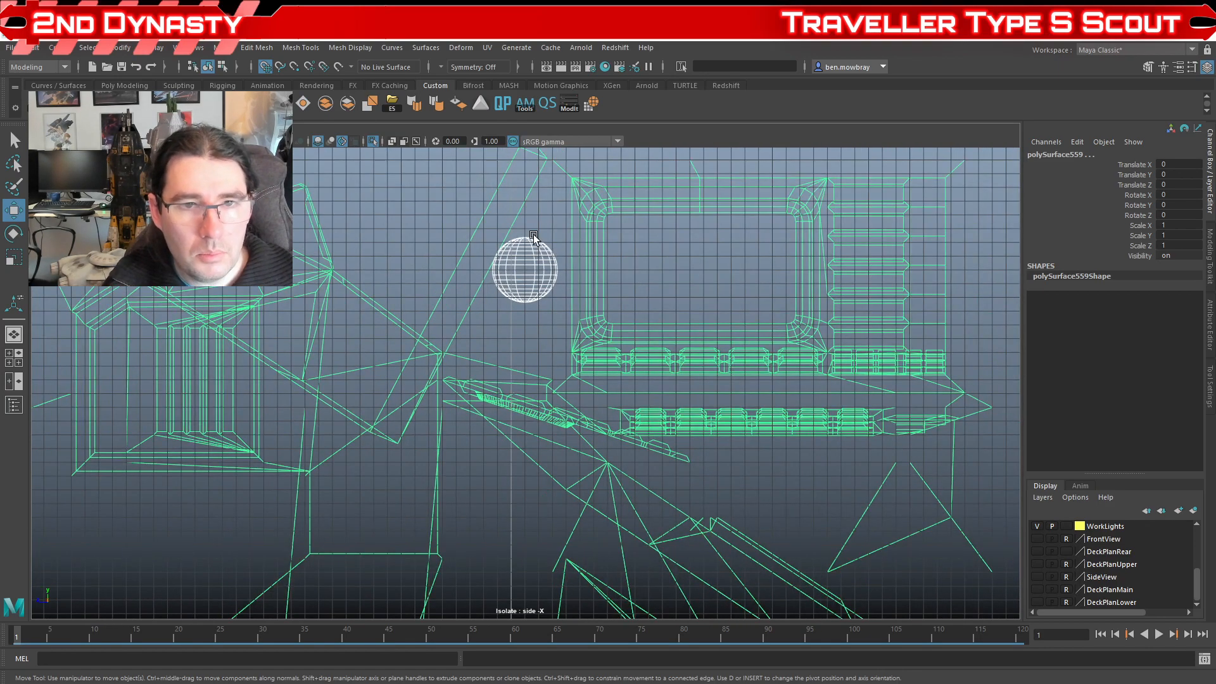
Step: Select only the sphere and lower it into the console's circular recess, to Translate Y about 83.397
scroll(527, 272, "down", 2)
left_click(528, 301)
left_click_drag(526, 304, 519, 398)
scroll(519, 398, "up", 6)
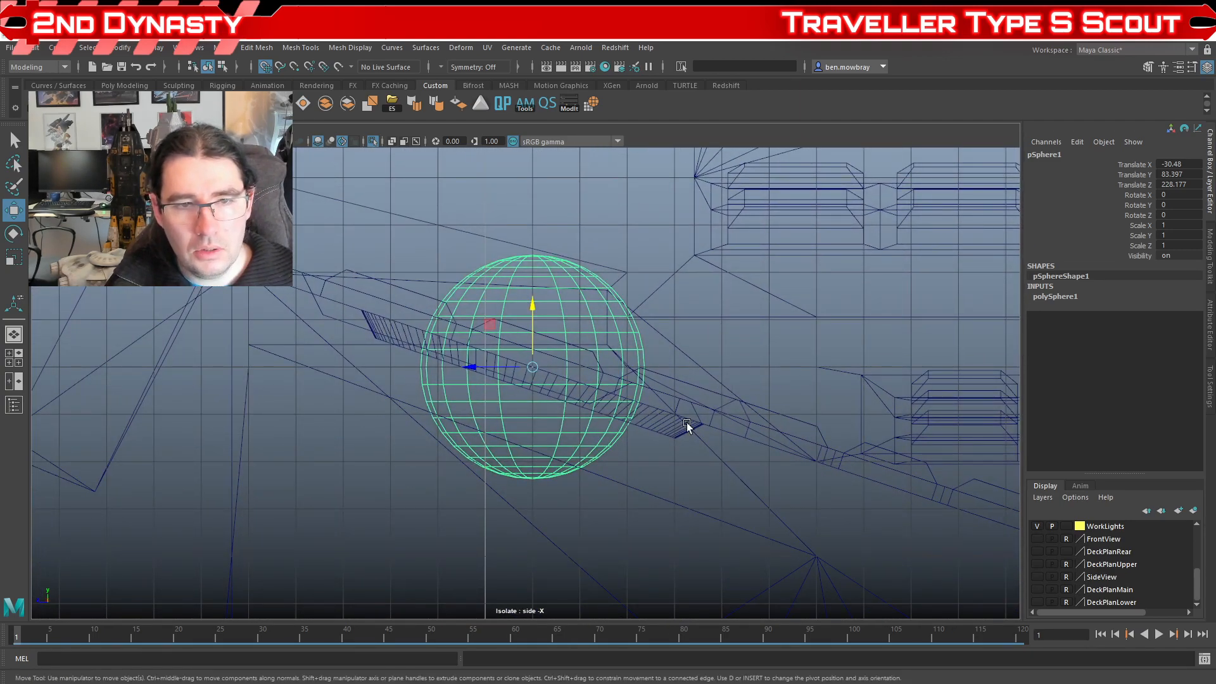
Step: Rotate the sphere to -20 degrees about X to match the slope of the console surface
key("e")
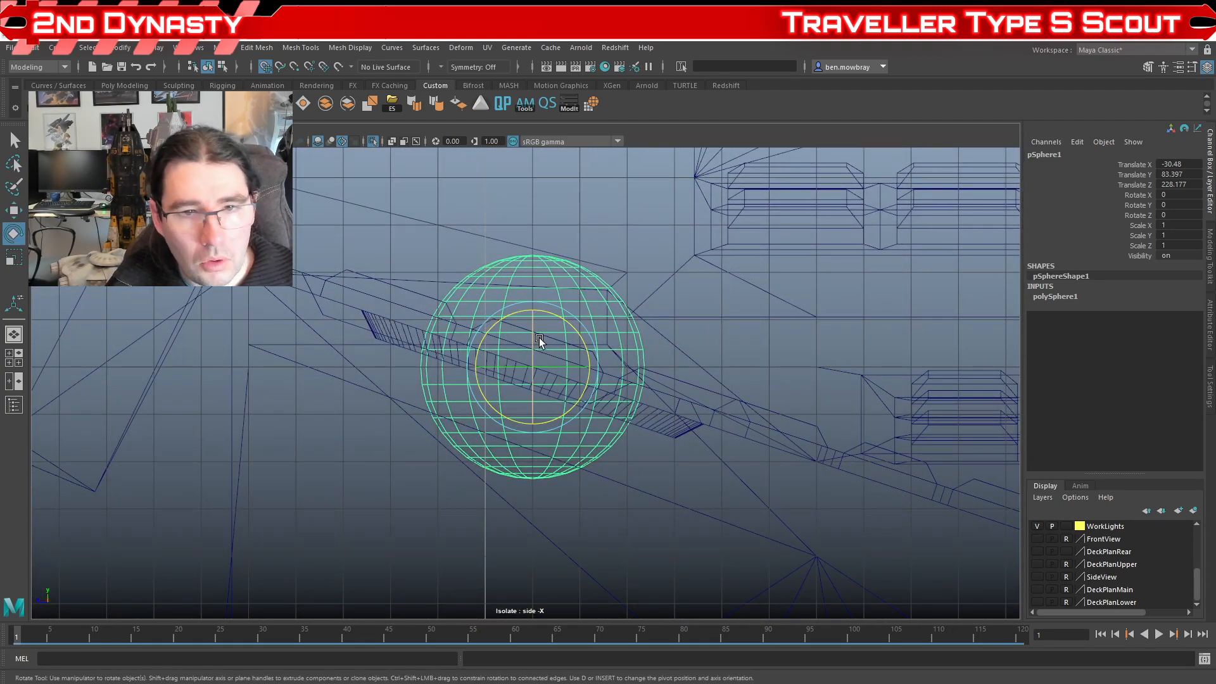
left_click_drag(570, 331, 523, 385)
key("w")
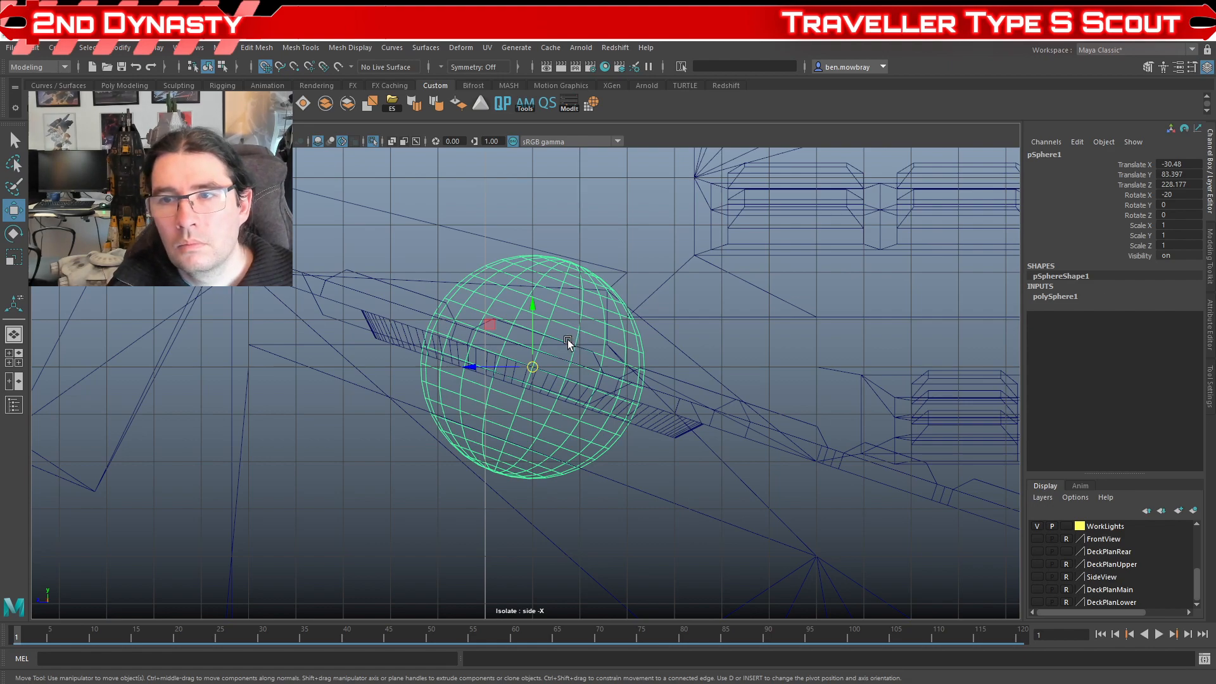
Step: Set the Move tool's axis orientation to Object and sink the sphere deeper into the recess along its tilted vertical axis
left_click(1192, 69)
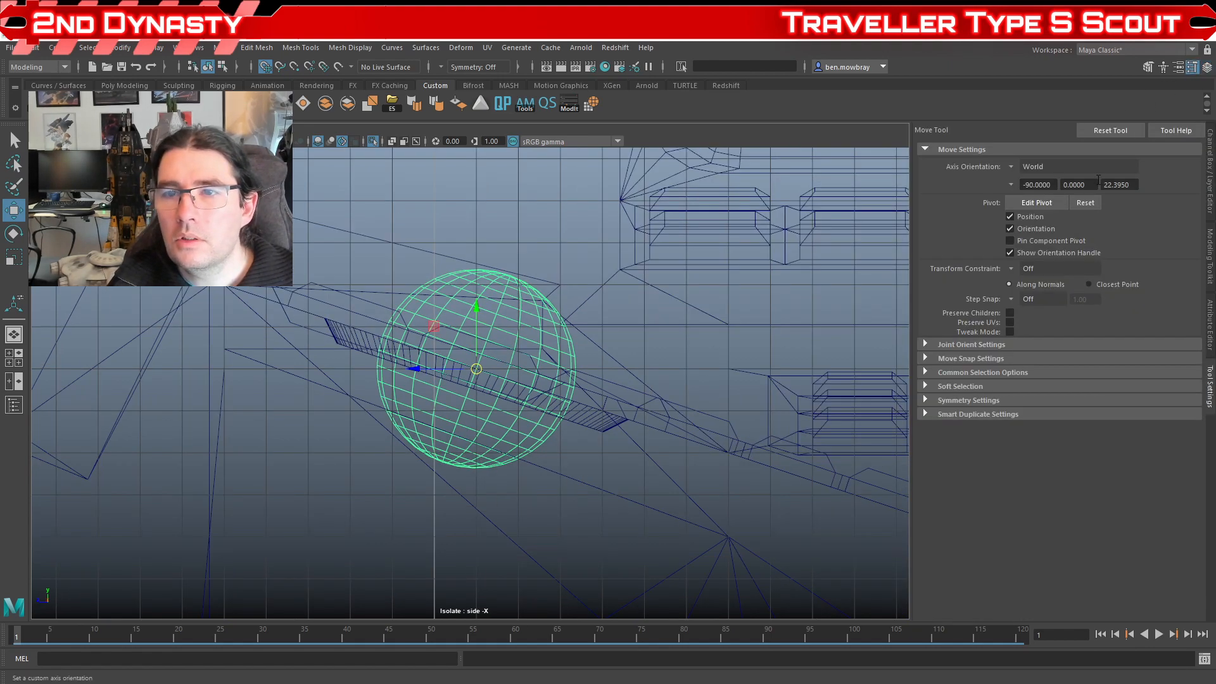
left_click(1009, 168)
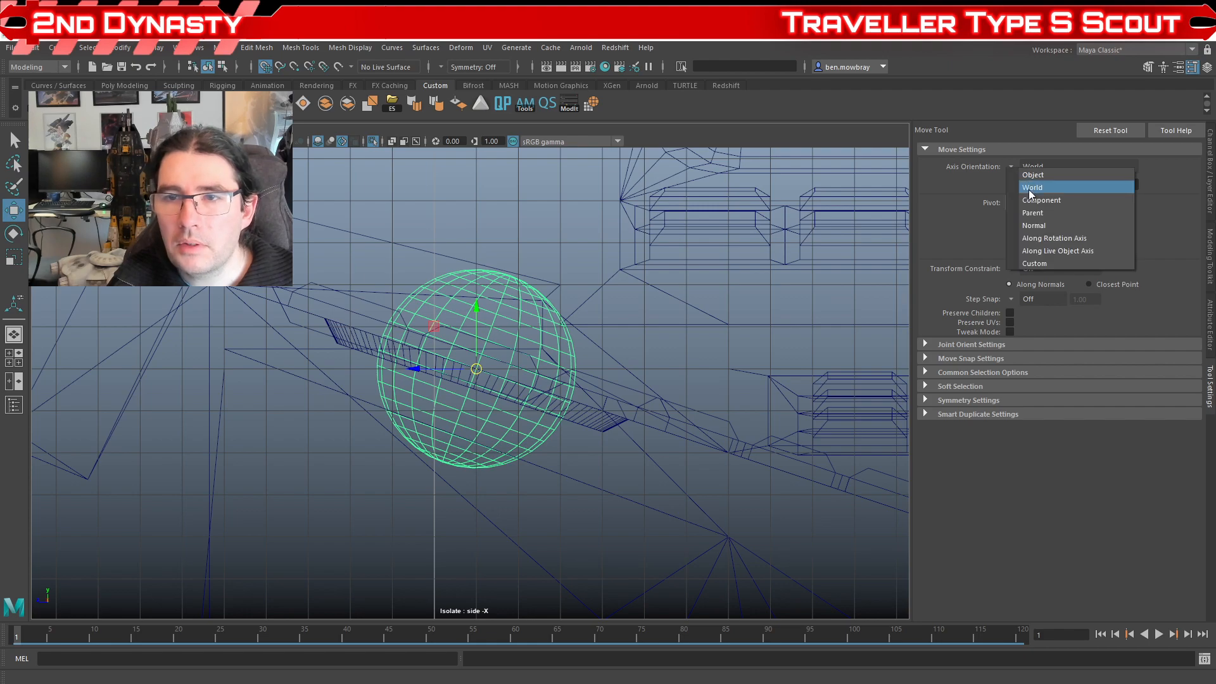
left_click(1033, 175)
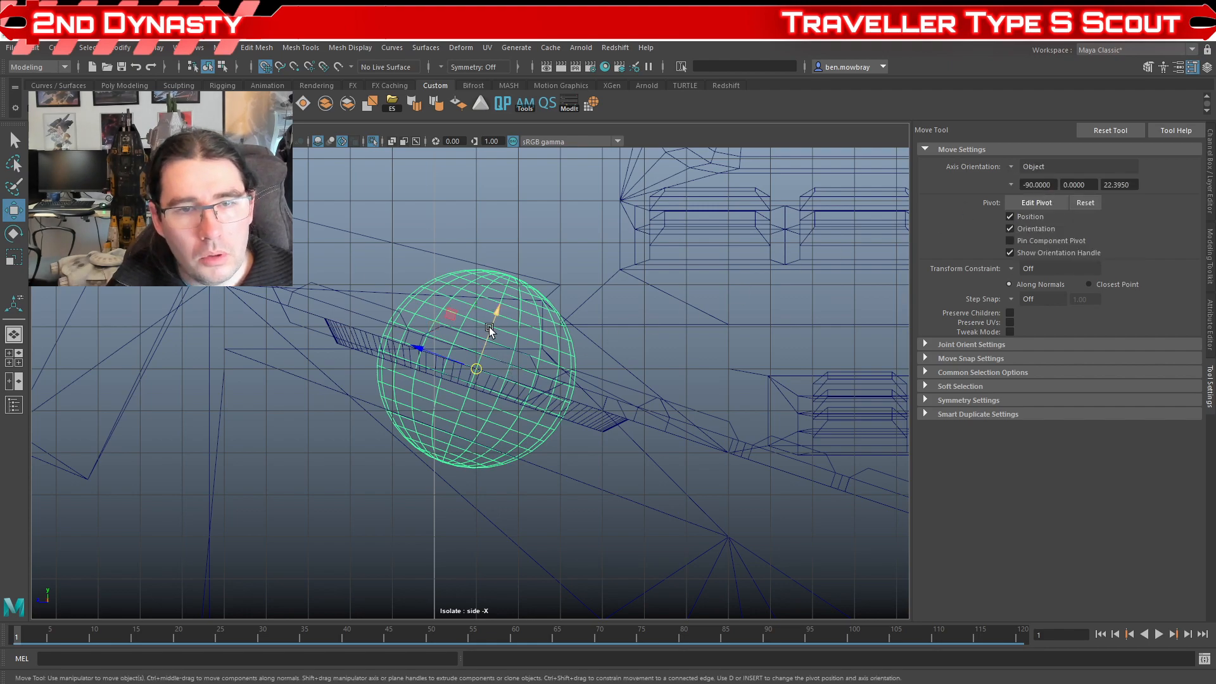
left_click_drag(489, 334, 464, 385)
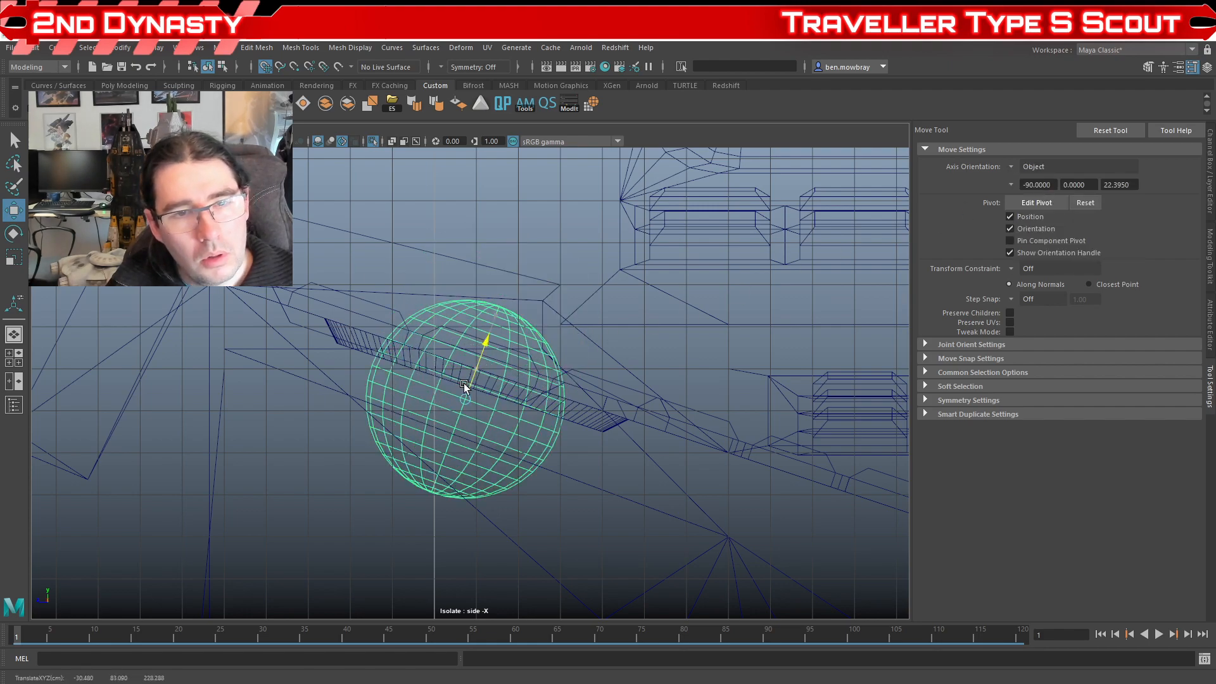
Step: Snap the sphere's centre onto the lower sloped edge of the recess, at Translate Y 83.208 and Translate Z 228.245
left_click(294, 67)
left_click_drag(469, 383, 464, 389)
scroll(462, 383, "up", 5)
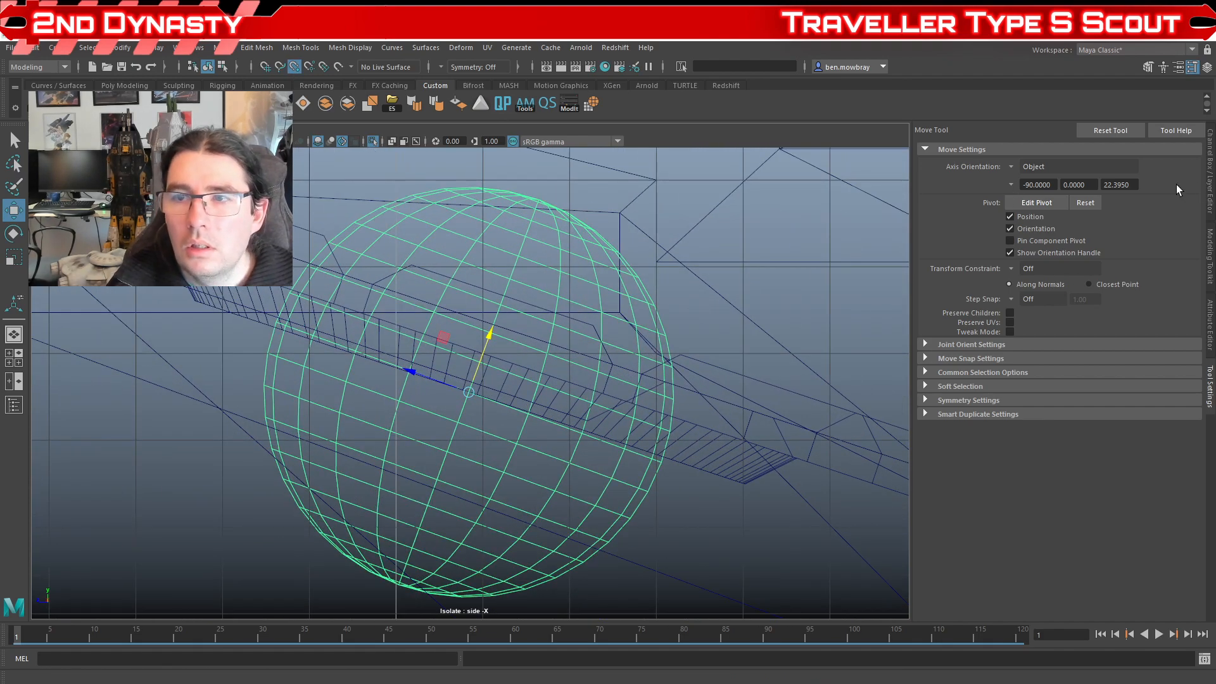
Step: Try X rotations of -22.5, -19 and -18.5 degrees on the sphere to match the recess slope
left_click(1210, 178)
double_click(1171, 195)
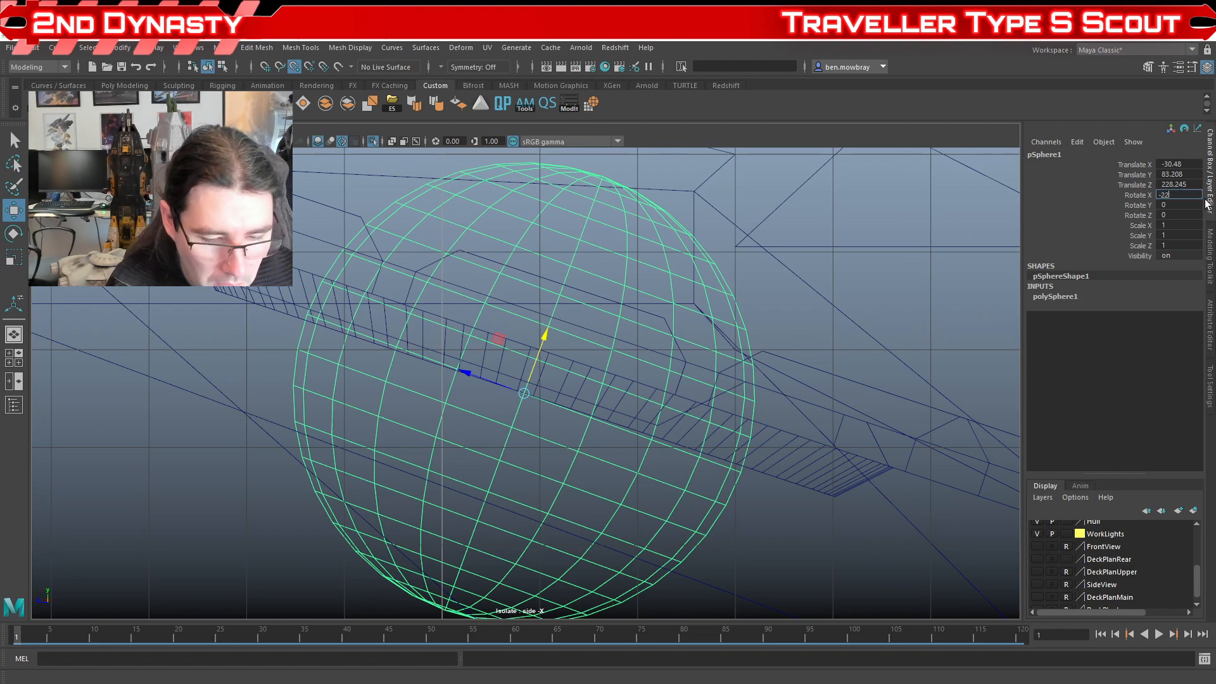
type("-22.5")
key("Return")
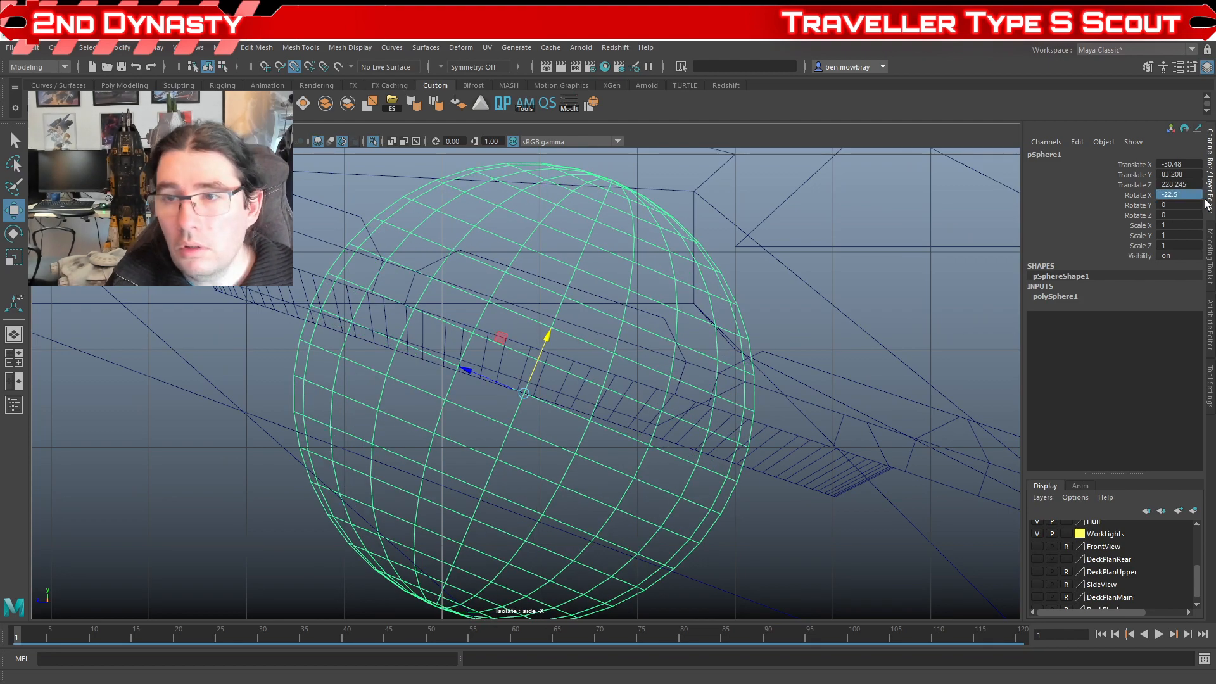
double_click(1179, 195)
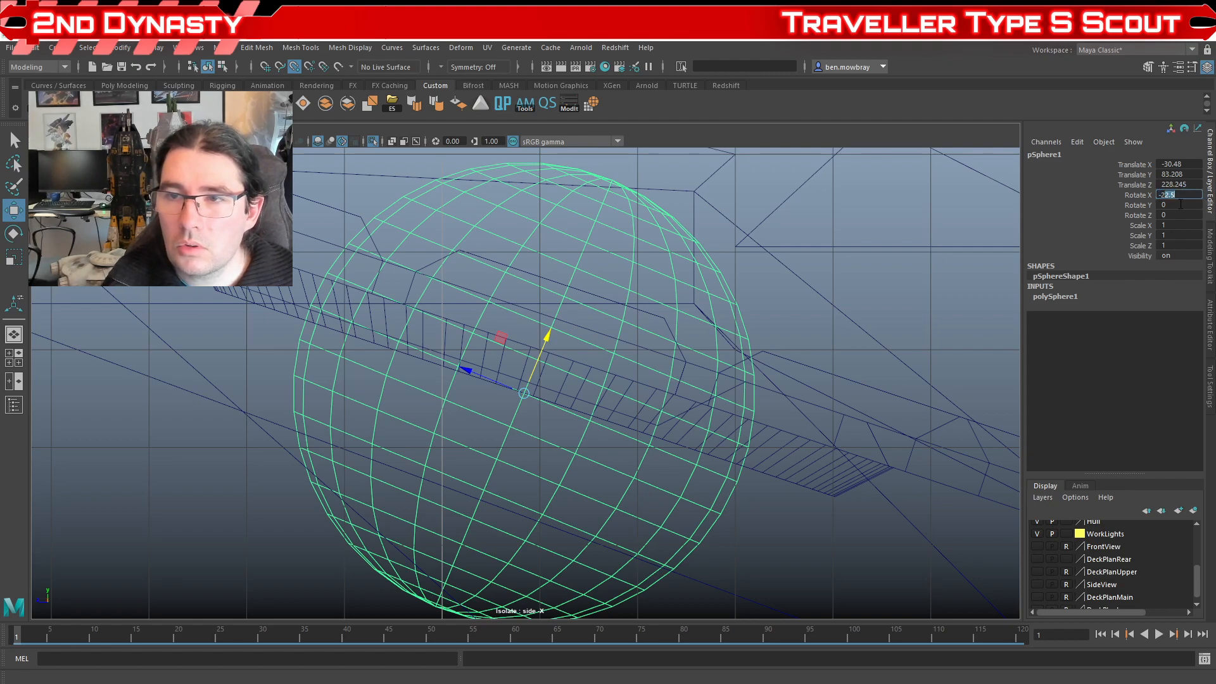
type("-1")
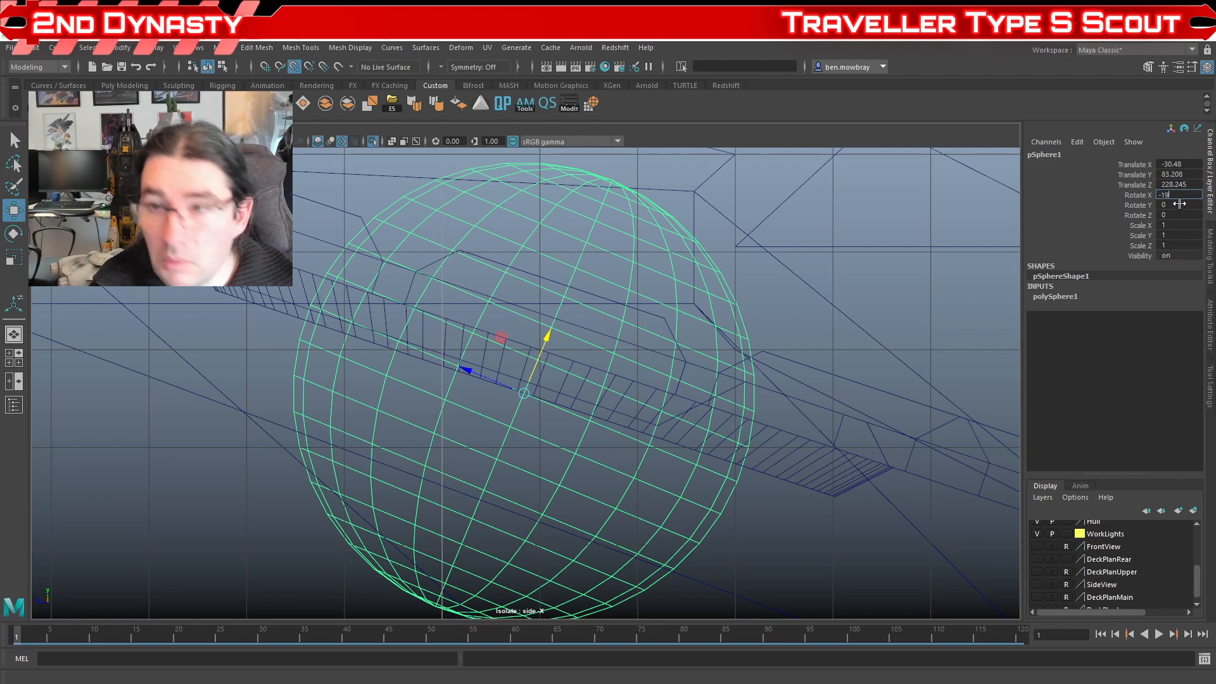
type("9")
key("Return")
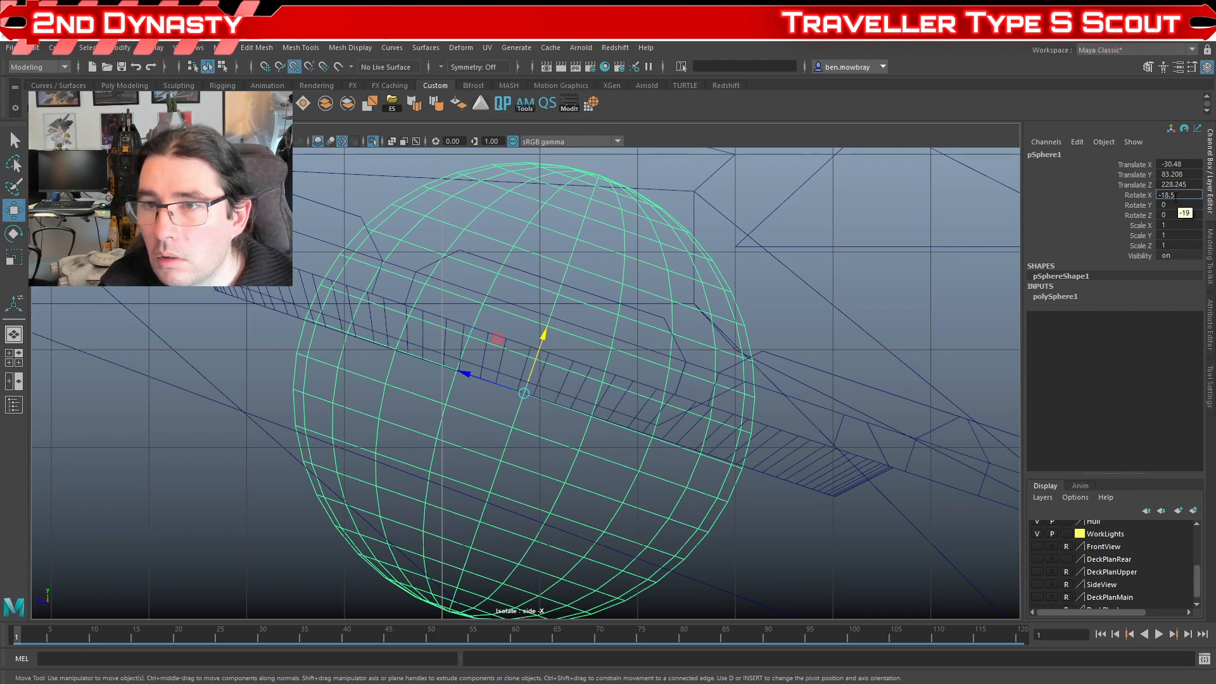
key("Return")
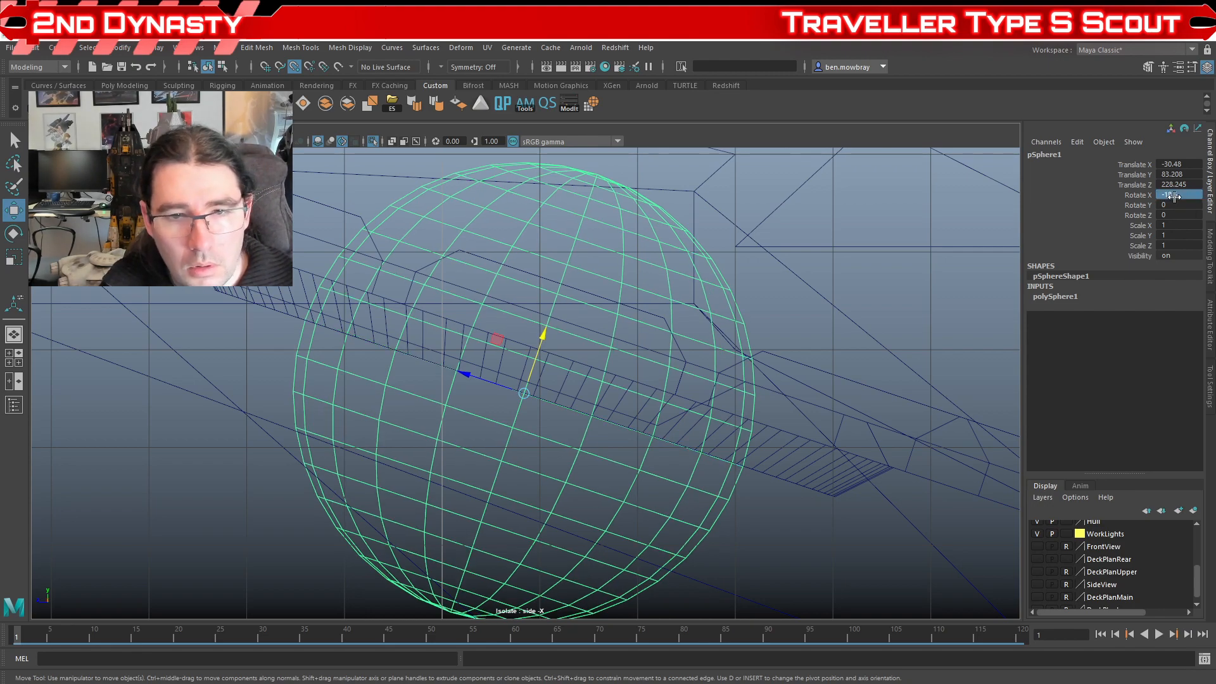
Step: Fine-tune the sphere's rotation about X to -18.4 degrees so its rings run parallel to the recess
left_click(1188, 194)
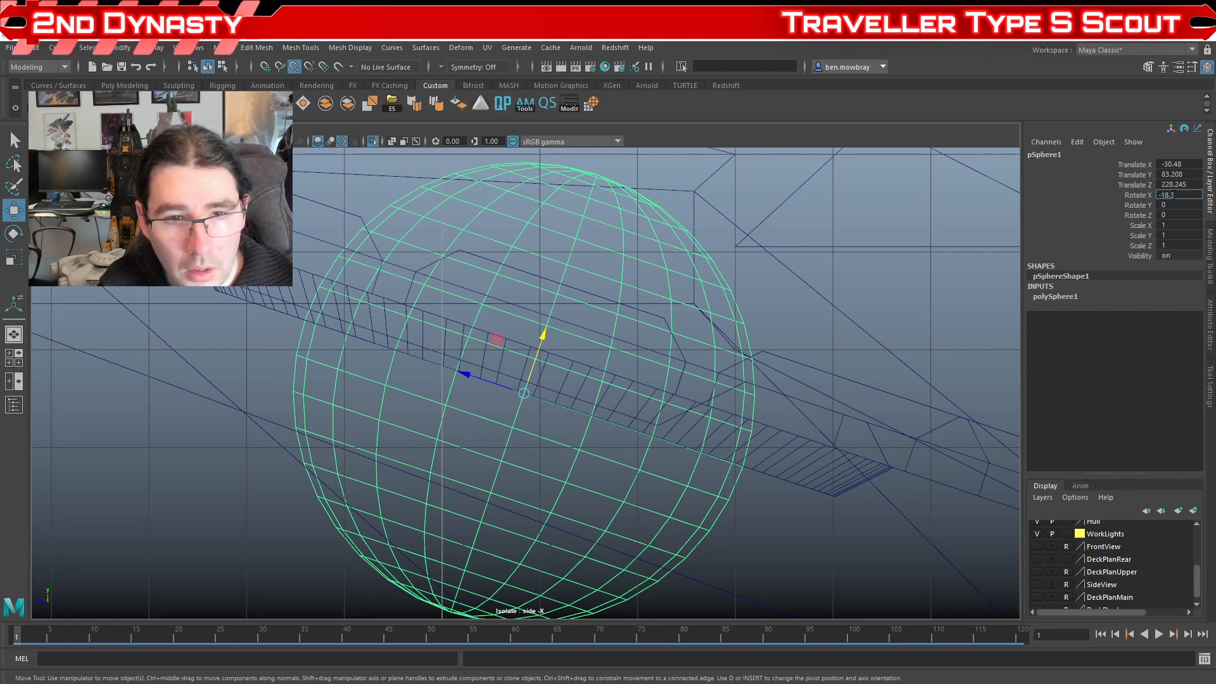
type("-18.3")
key("Return")
left_click(1182, 196)
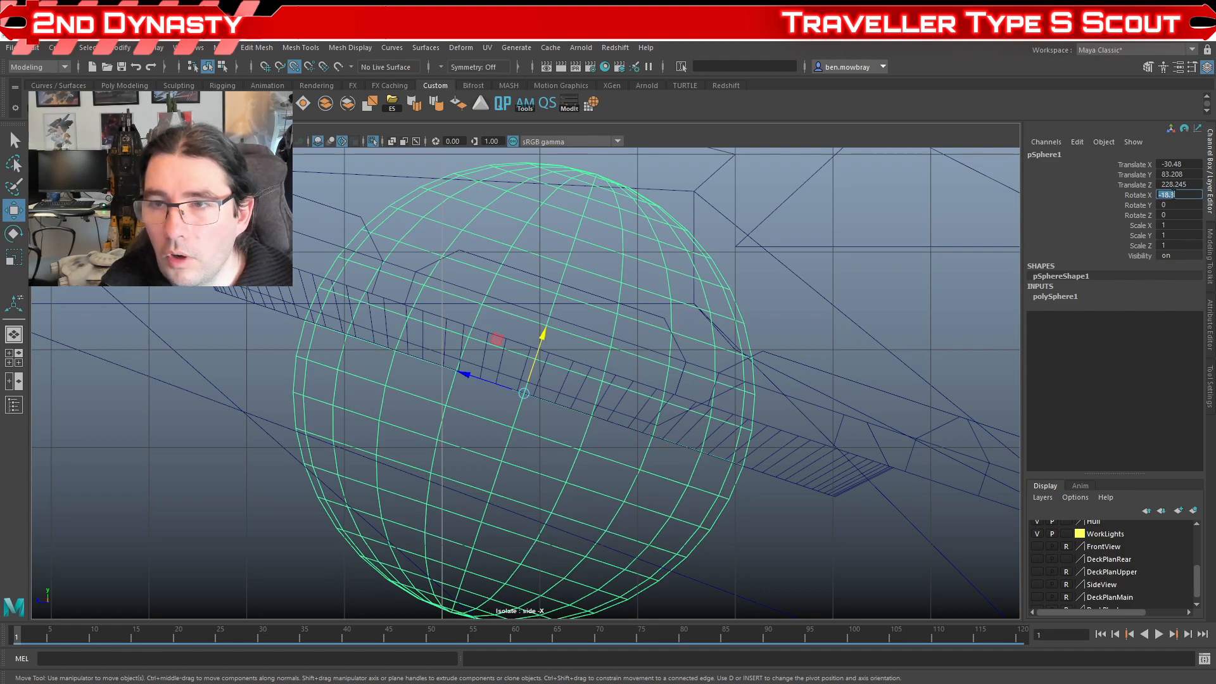
type("4")
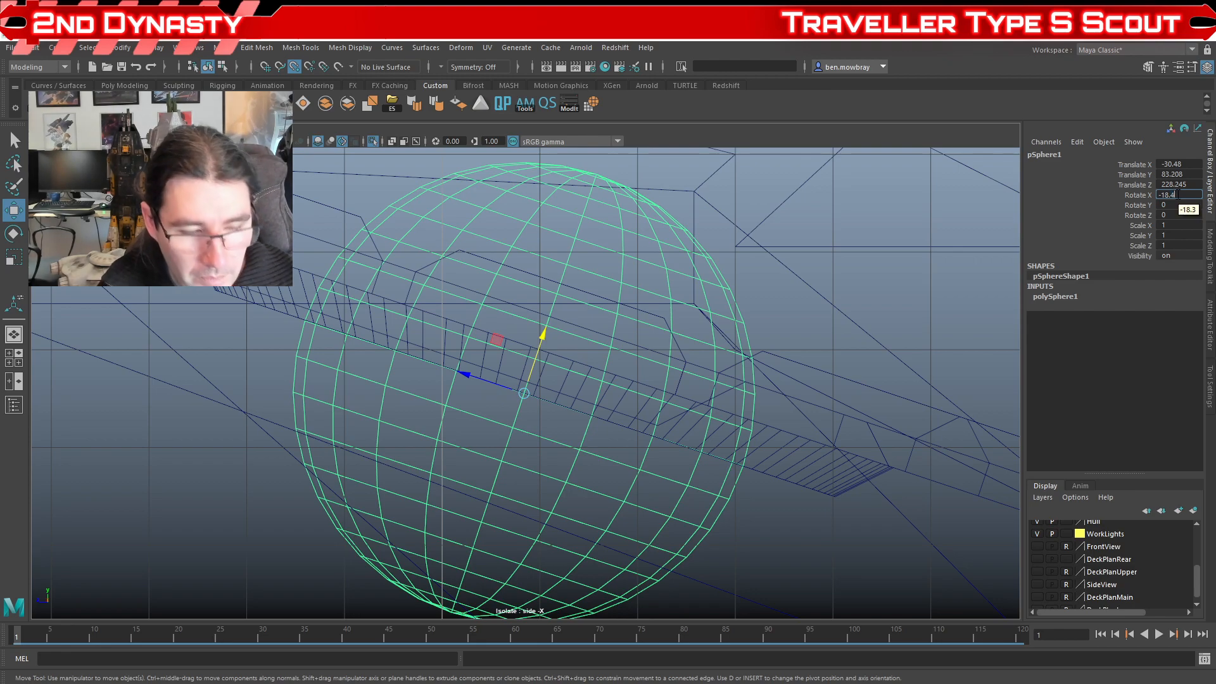
key("Return")
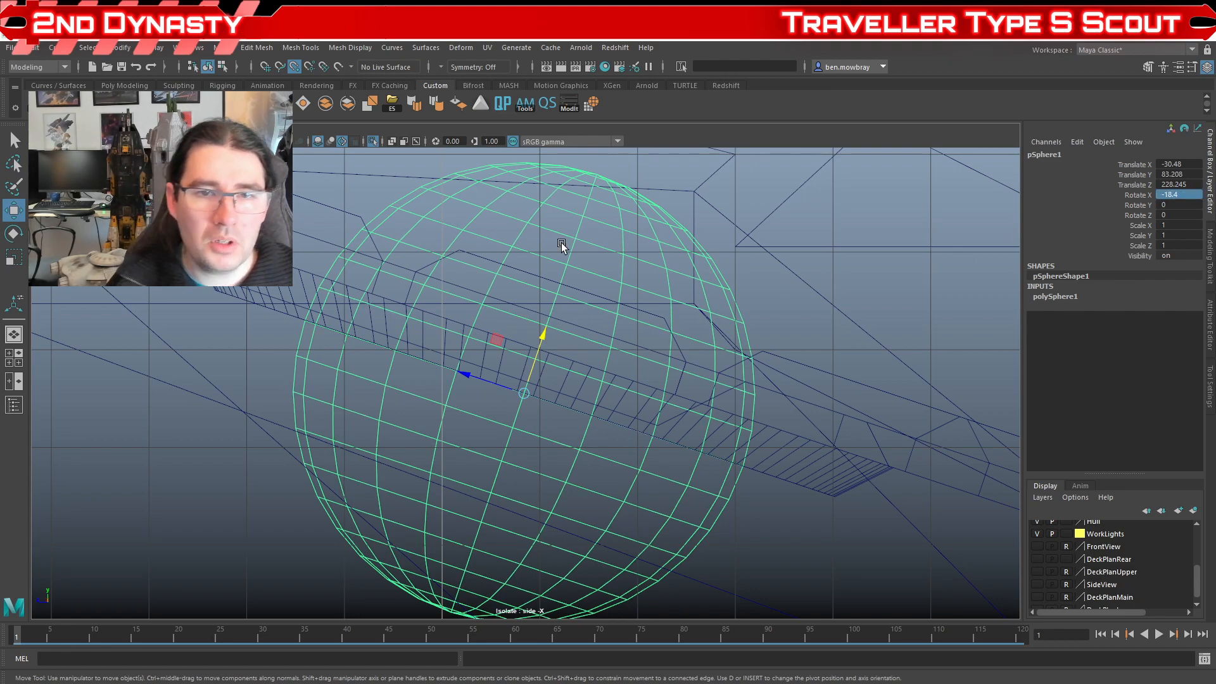
Step: Examine in the perspective view how the tilted sphere sits in the circular recess beside the keys
right_click_drag(608, 218, 680, 198)
key("space")
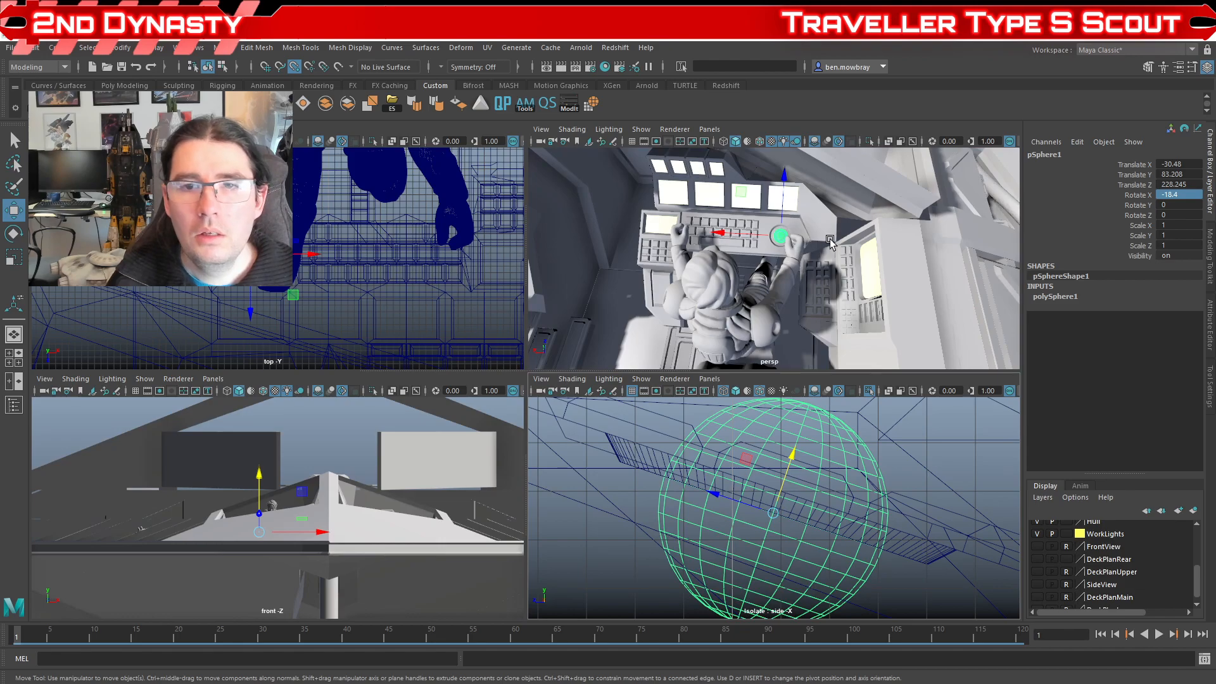
key("space")
right_click_drag(734, 279, 745, 257, "alt")
left_click_drag(744, 257, 652, 290, "alt")
middle_click_drag(652, 290, 691, 304, "alt")
right_click_drag(691, 303, 708, 340, "alt")
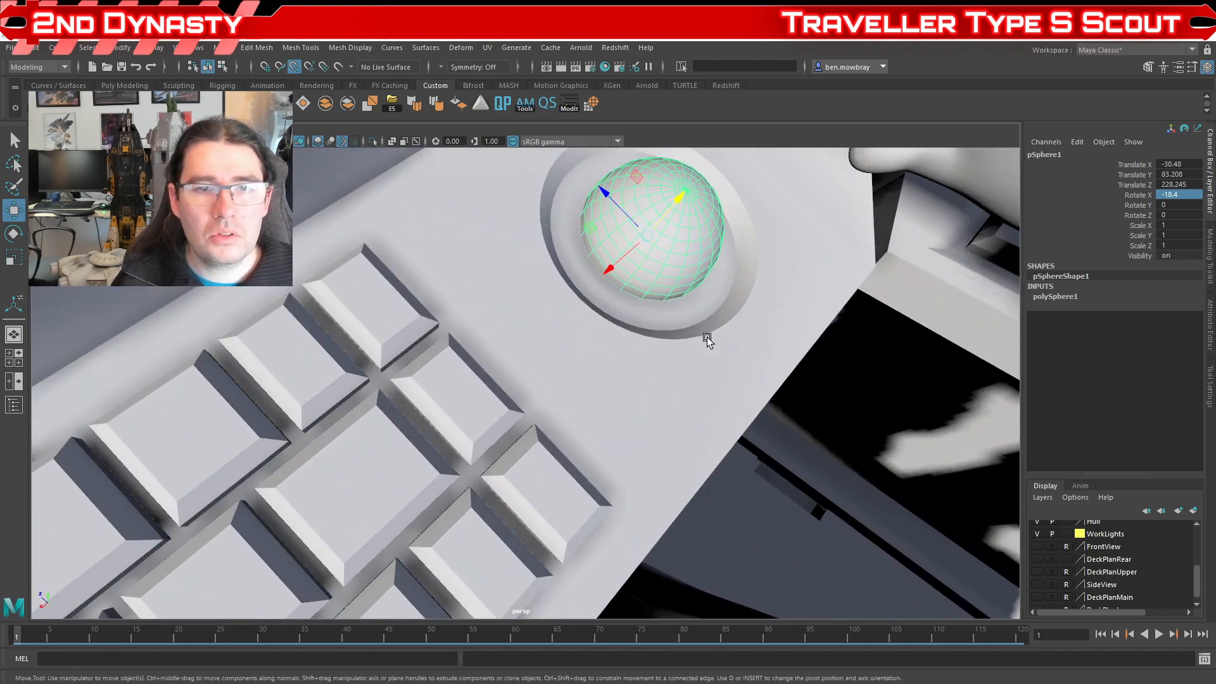
left_click_drag(708, 340, 609, 322, "alt")
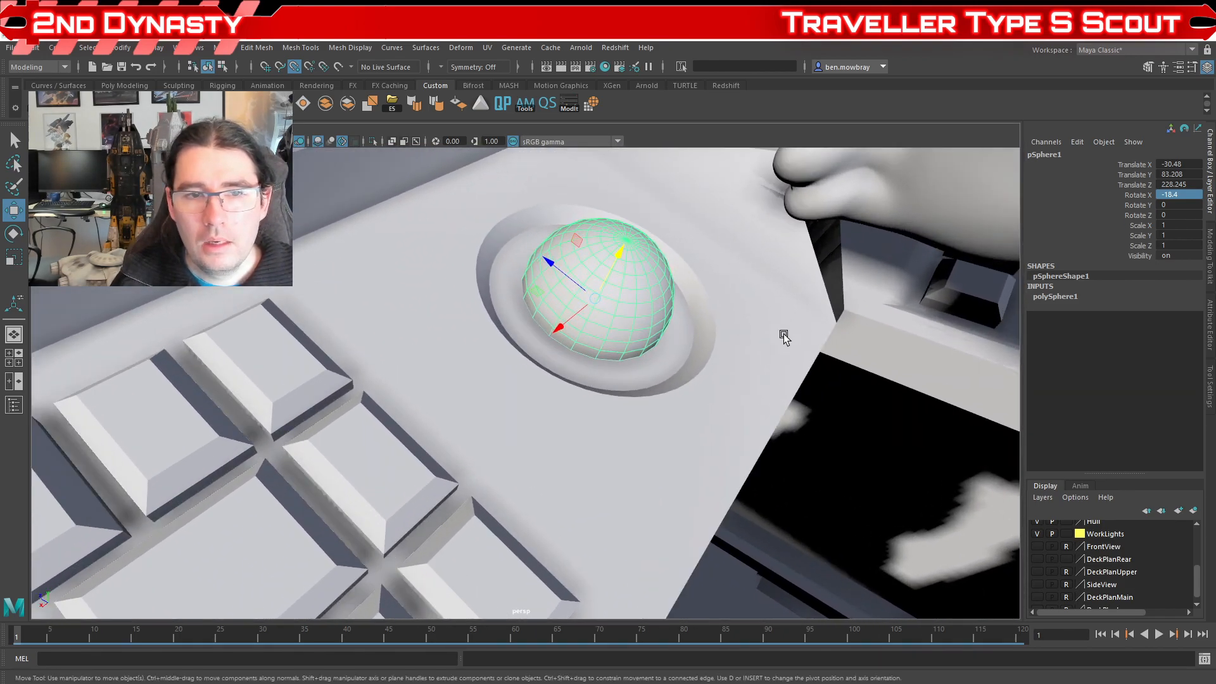
Step: Enlarge the sphere through its polySphere input, bringing the radius up to 1.2
left_click(1061, 299)
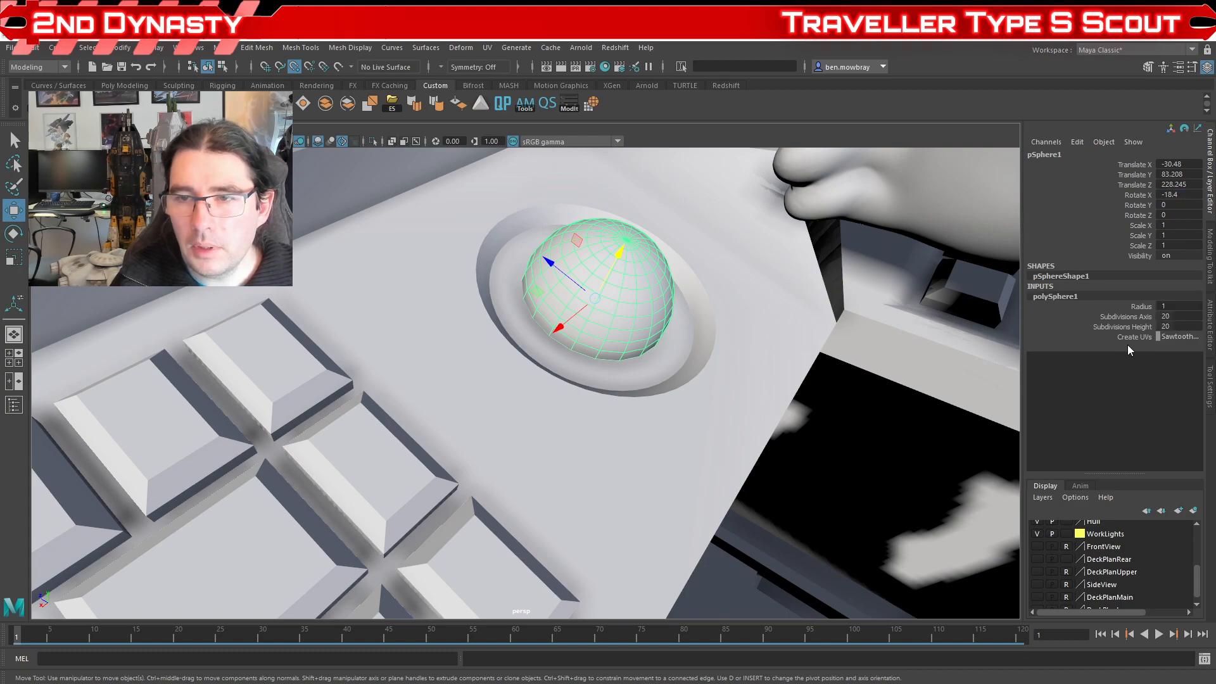
double_click(1174, 306)
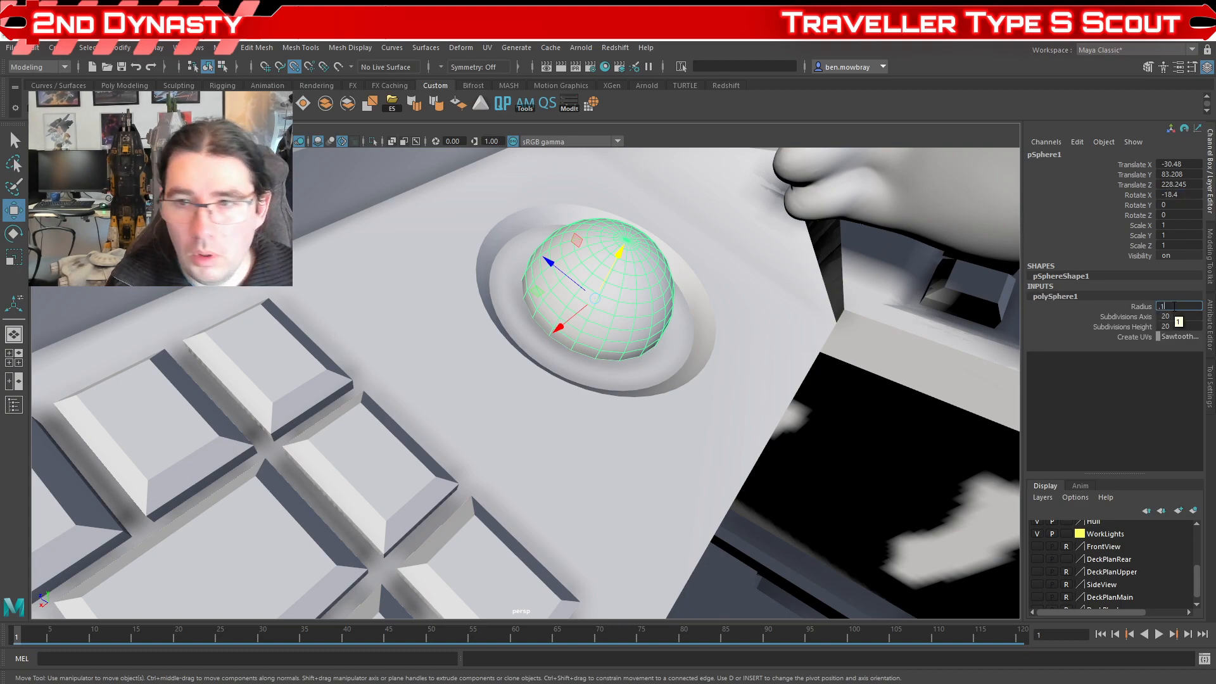
key("Return")
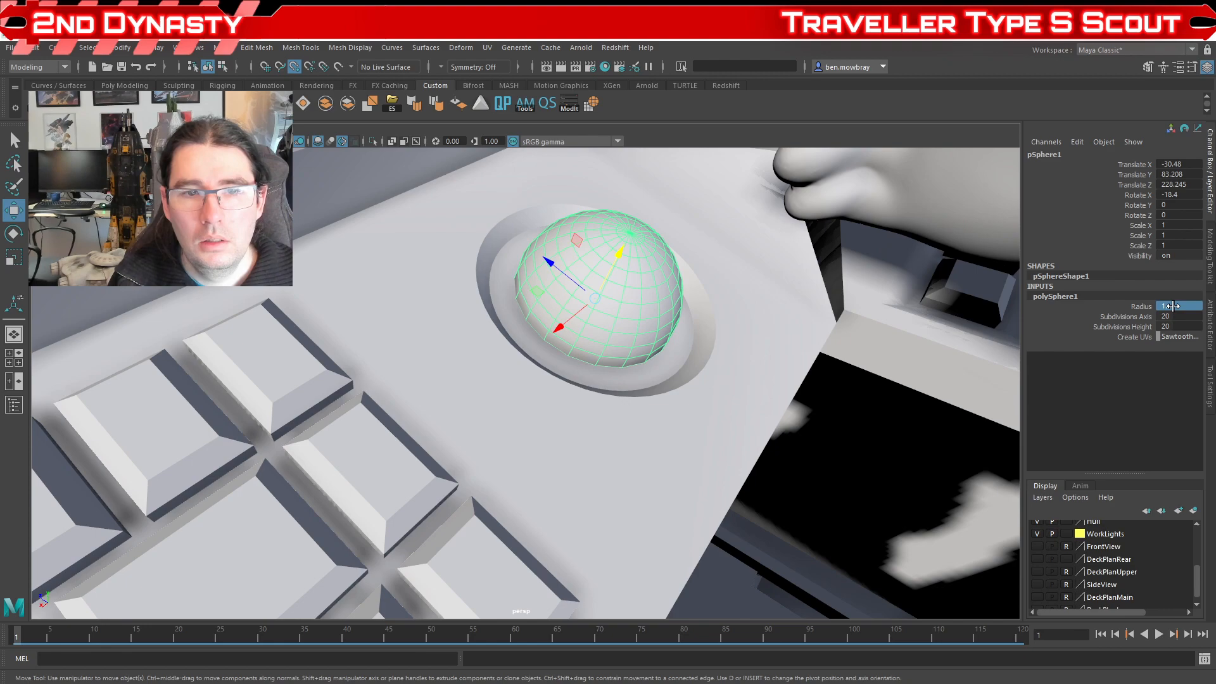
double_click(1174, 306)
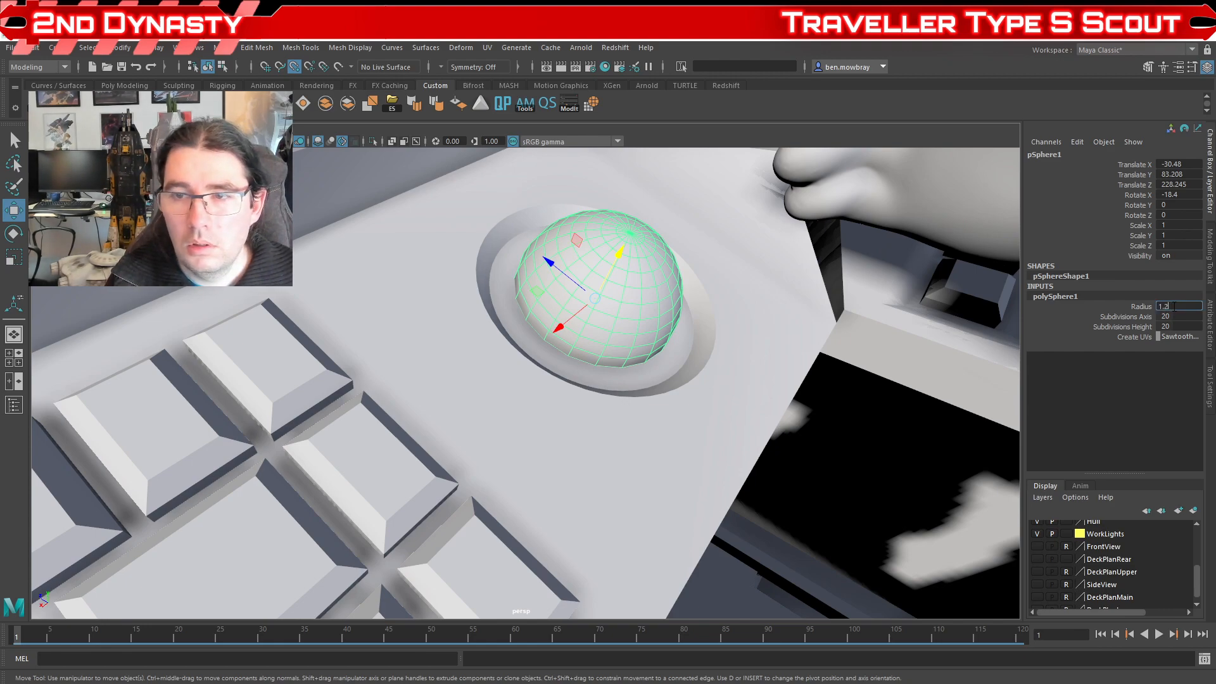
key("Return")
Step: Sink the sphere deeper into the recess along its tilted vertical axis, to about Translate Y 82.678 and Translate Z 228.422
left_click_drag(670, 290, 730, 332, "alt")
middle_click_drag(730, 331, 575, 289, "alt")
left_click_drag(502, 395, 811, 351, "alt")
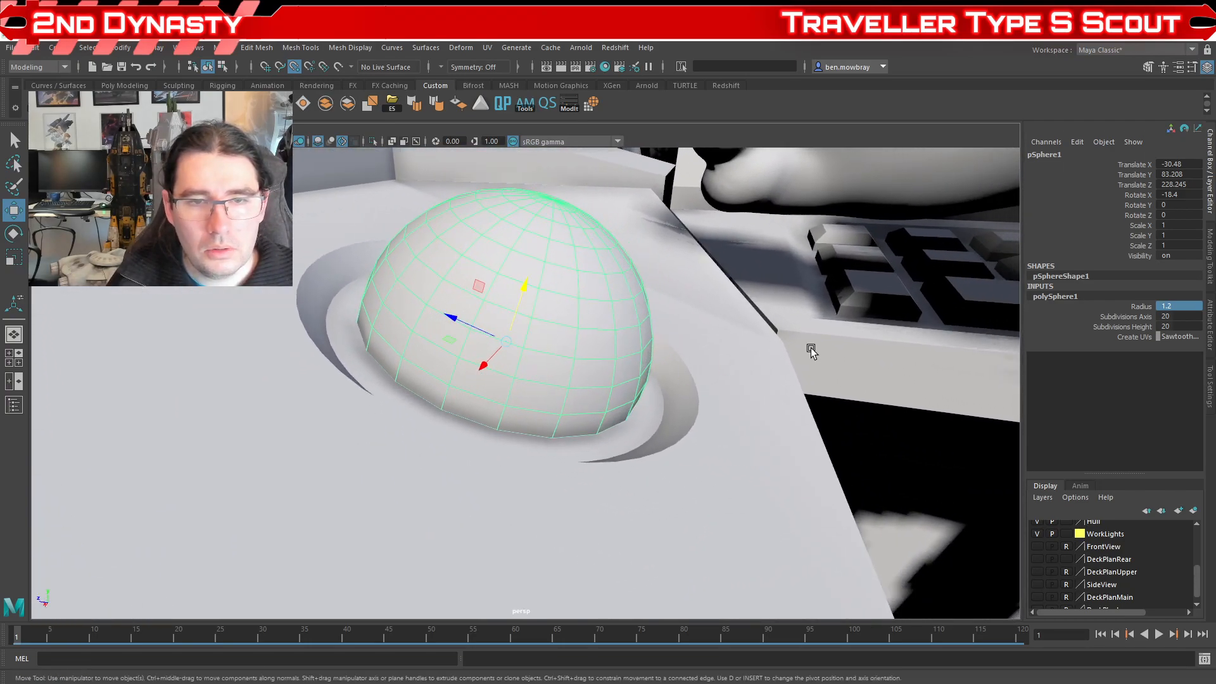
left_click_drag(658, 360, 540, 371, "alt")
key("space")
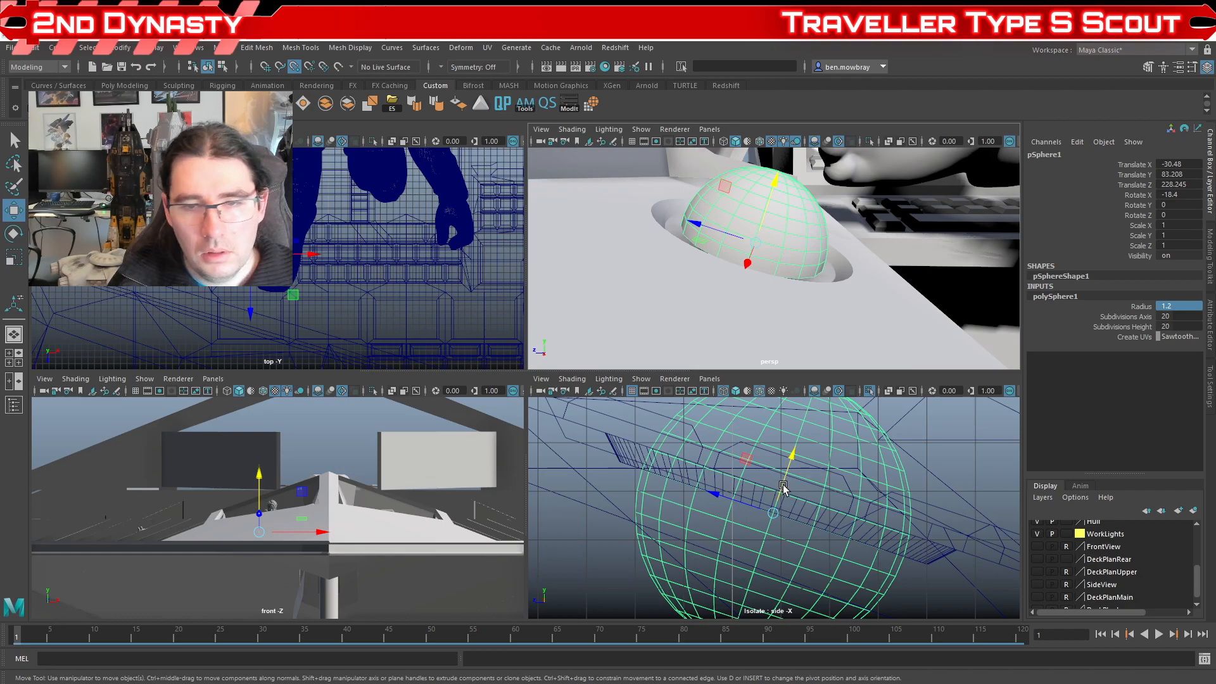
left_click(269, 71)
left_click_drag(772, 513, 748, 566)
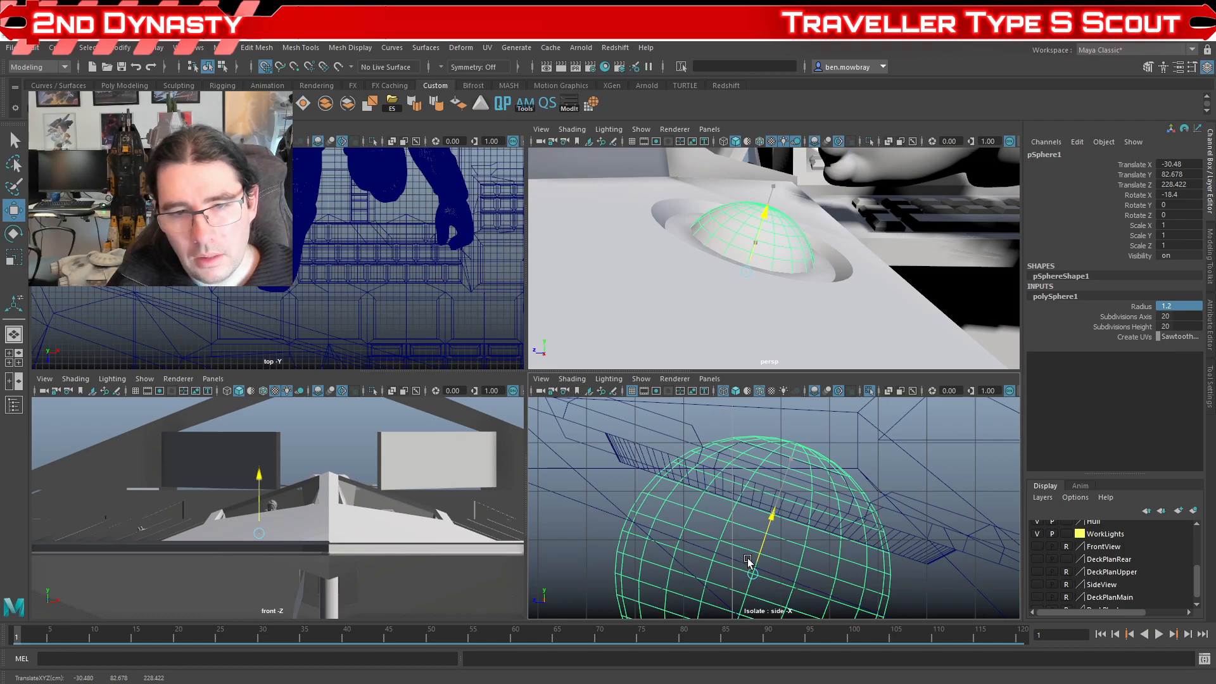
Step: Set the sphere's radius to 1.4 so that its exposed dome fills more of the recess
left_click_drag(728, 250, 812, 249, "alt")
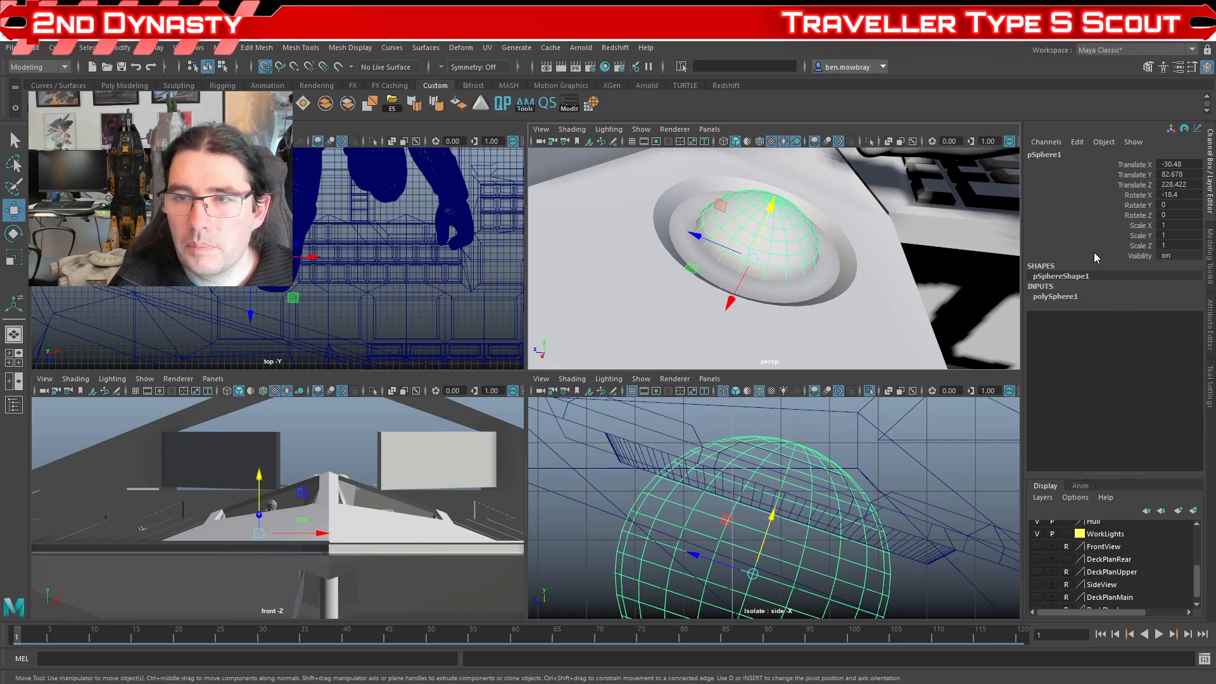
left_click(1052, 296)
left_click(1170, 305)
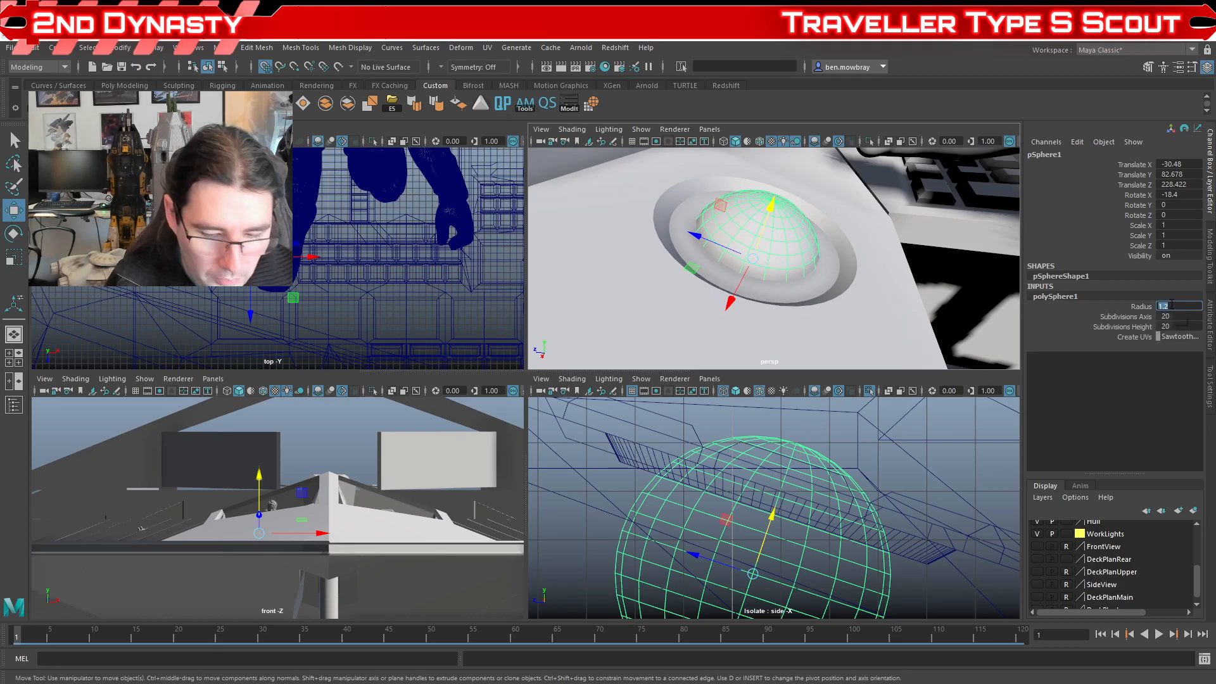
type("18")
type(".4")
key("Return")
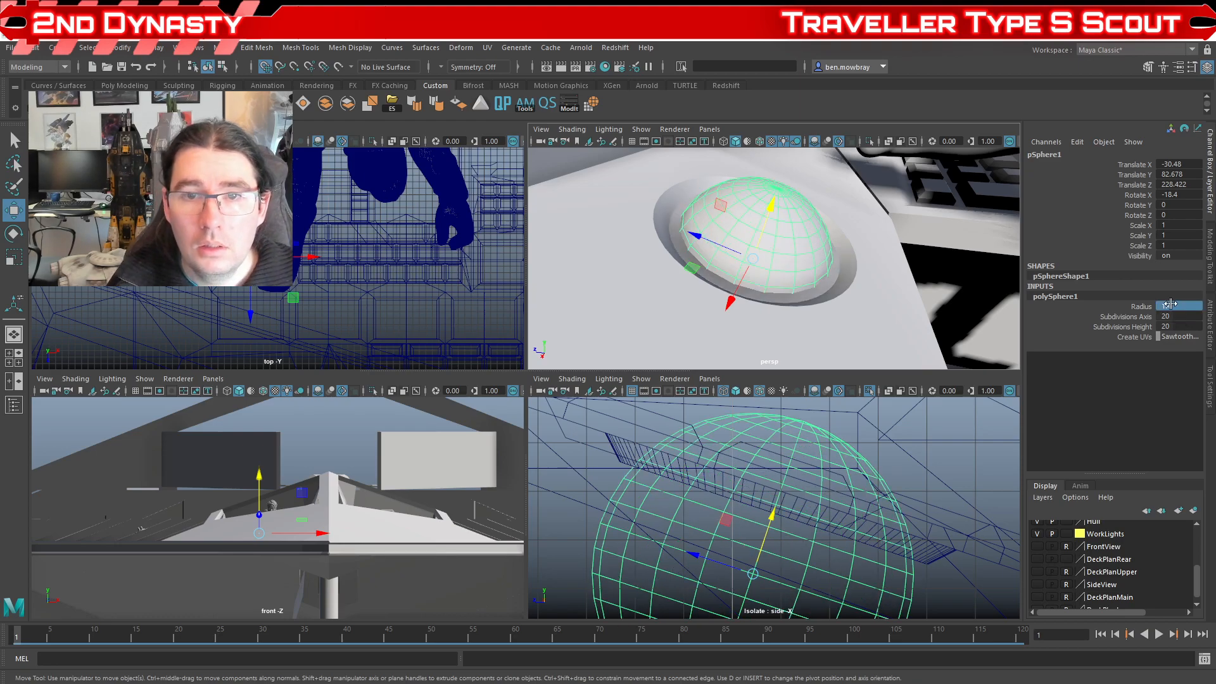
Step: Examine the dome's size against the surrounding console keys and the pilot's hand from near and far
scroll(842, 266, "down", 10)
left_click_drag(842, 266, 812, 314, "alt")
scroll(771, 300, "up", 10)
scroll(771, 300, "down", 10)
scroll(808, 320, "up", 8)
scroll(811, 315, "down", 2)
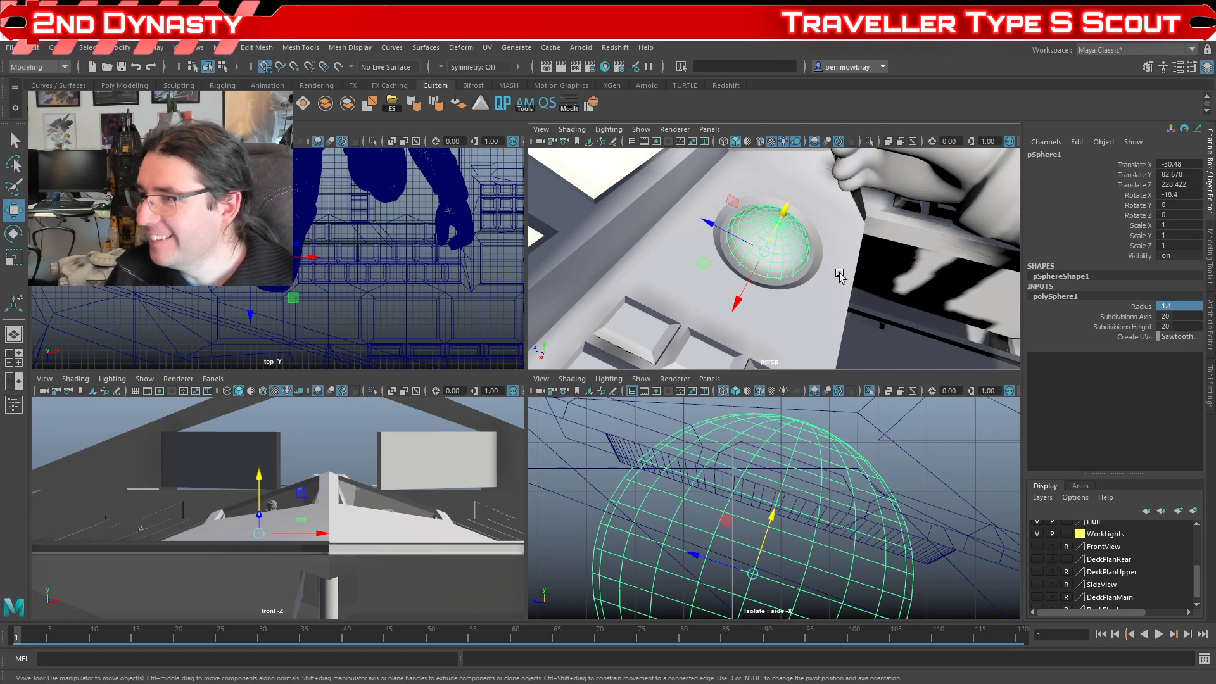
scroll(746, 303, "down", 3)
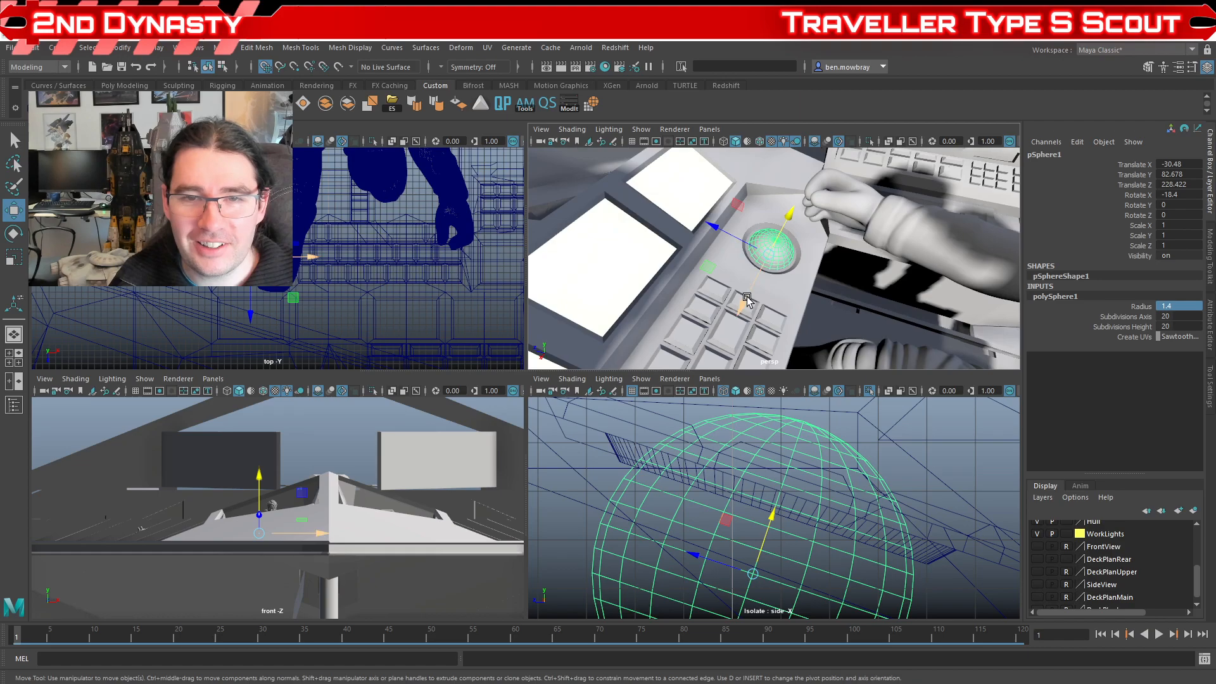
scroll(798, 296, "up", 7)
Step: Try a higher Subdivisions Axis value on the sphere and compare its segments with those of the recess rim
left_click_drag(779, 304, 708, 337, "alt")
key("space")
left_click(1176, 317)
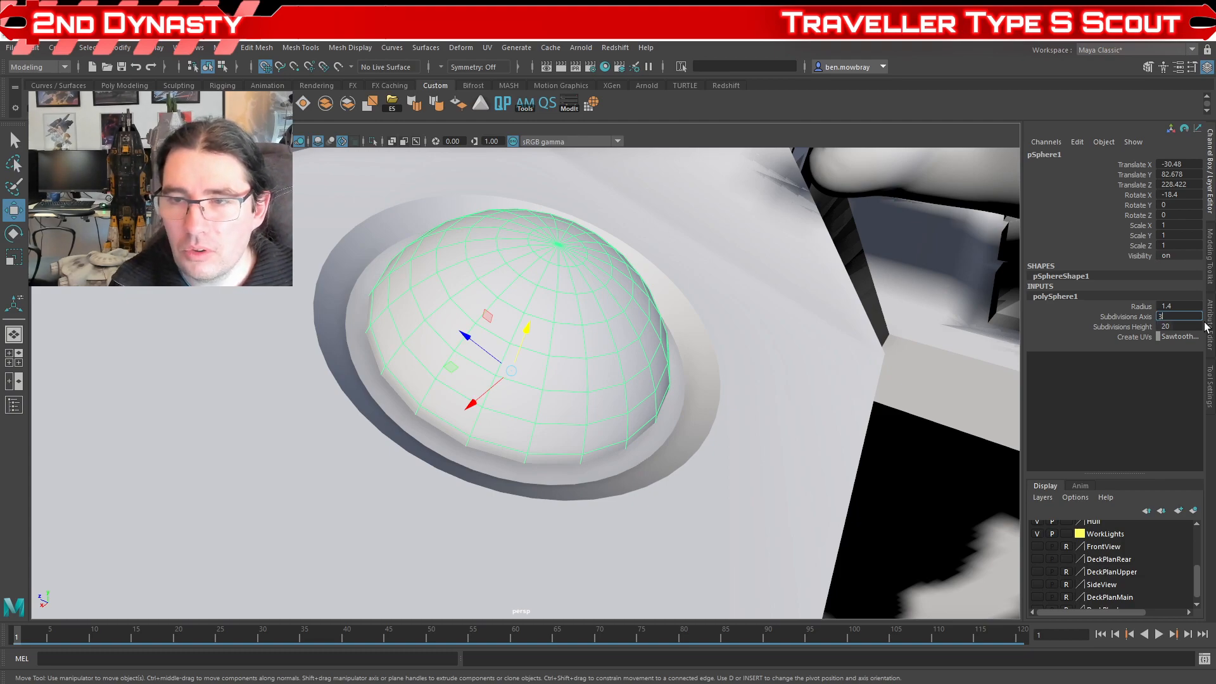
key("Return")
left_click_drag(567, 338, 479, 377, "alt")
left_click(400, 443)
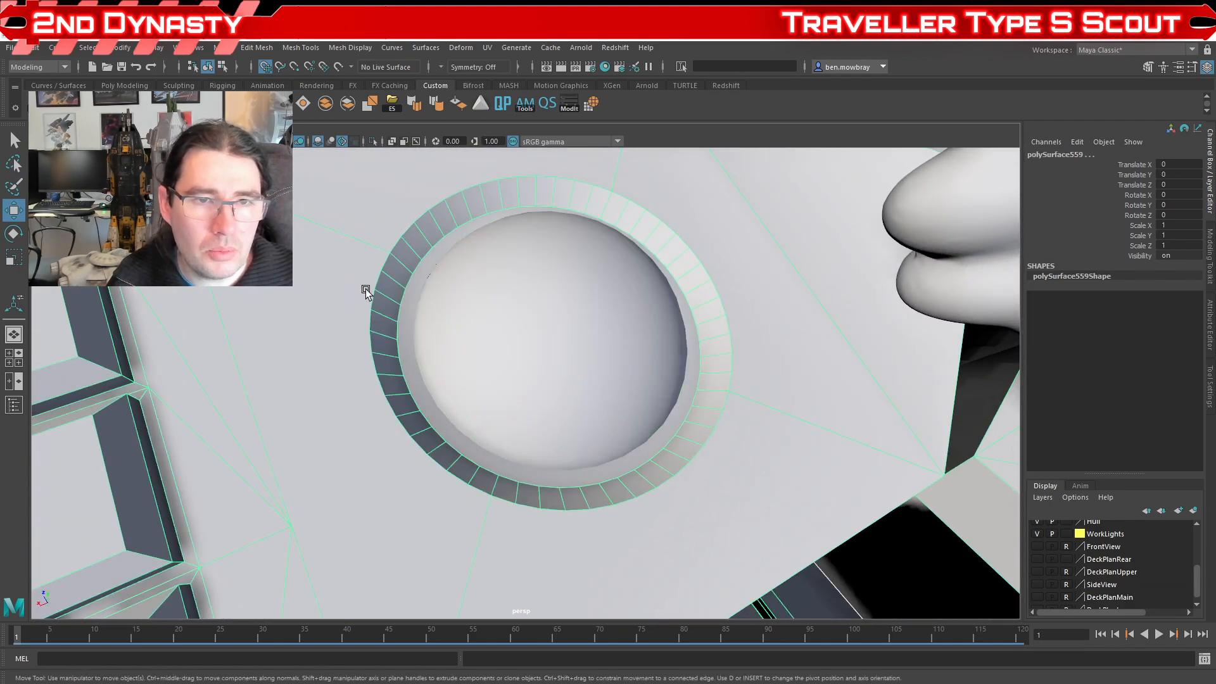
left_click(544, 368)
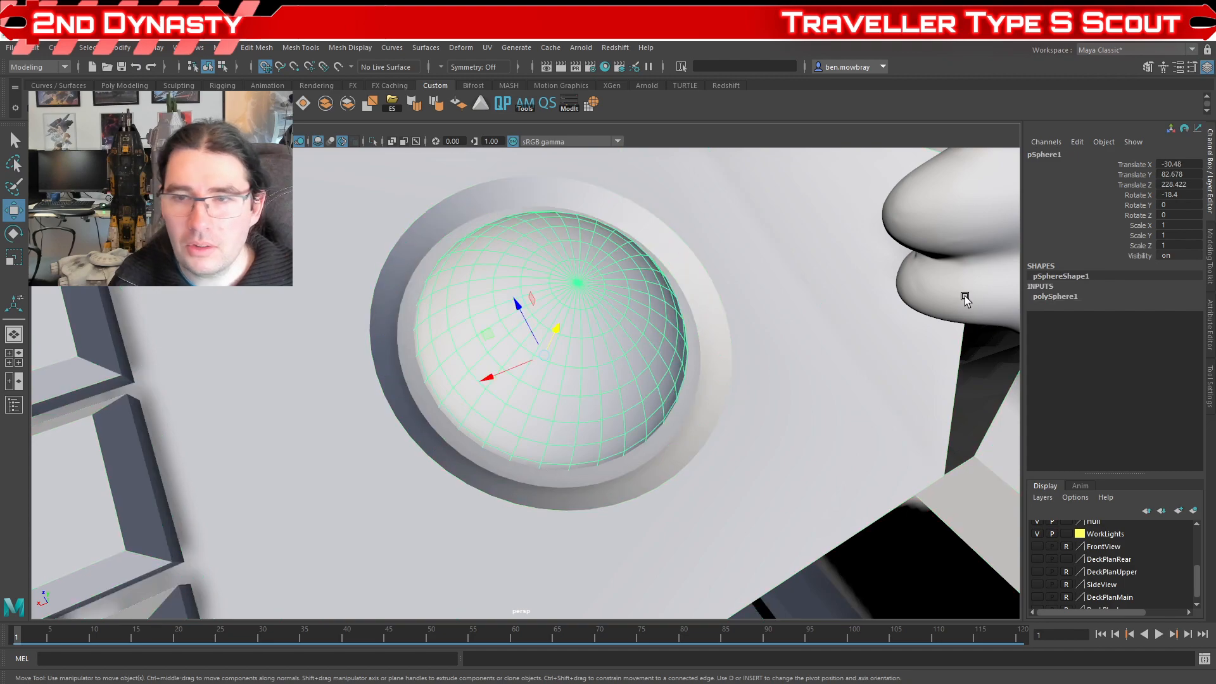
Step: Set the sphere's Subdivisions Axis and Subdivisions Height both to 48
left_click(1098, 297)
double_click(1167, 316)
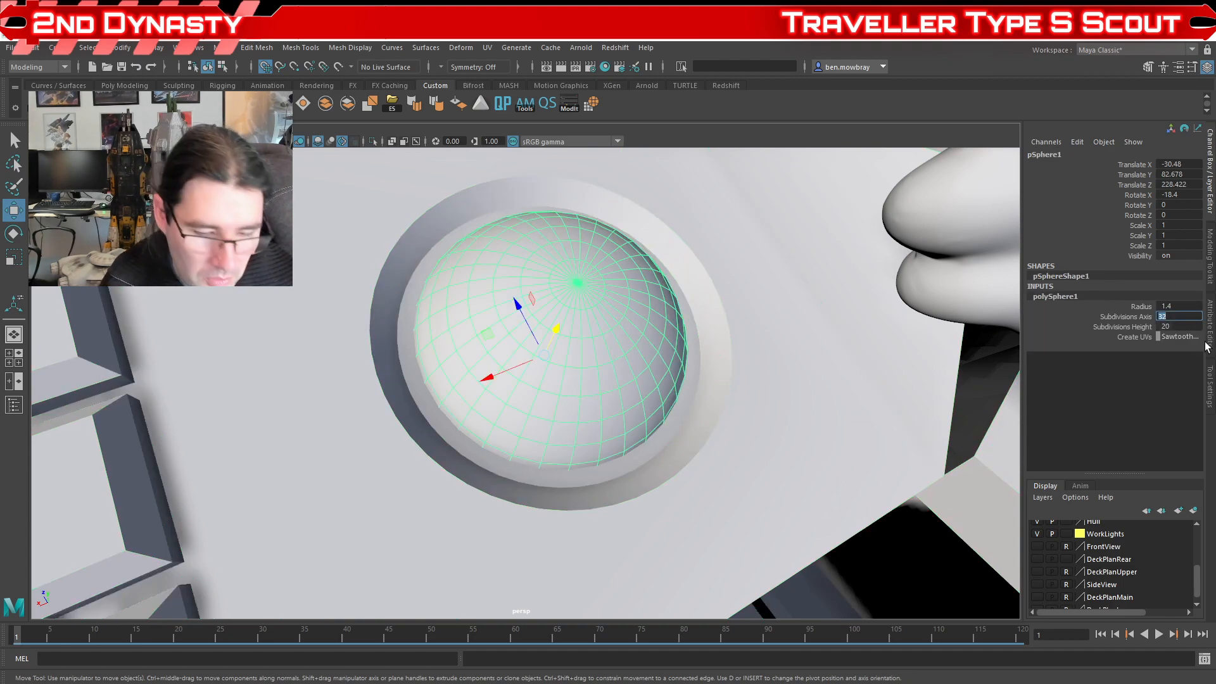
type("48")
key("Tab")
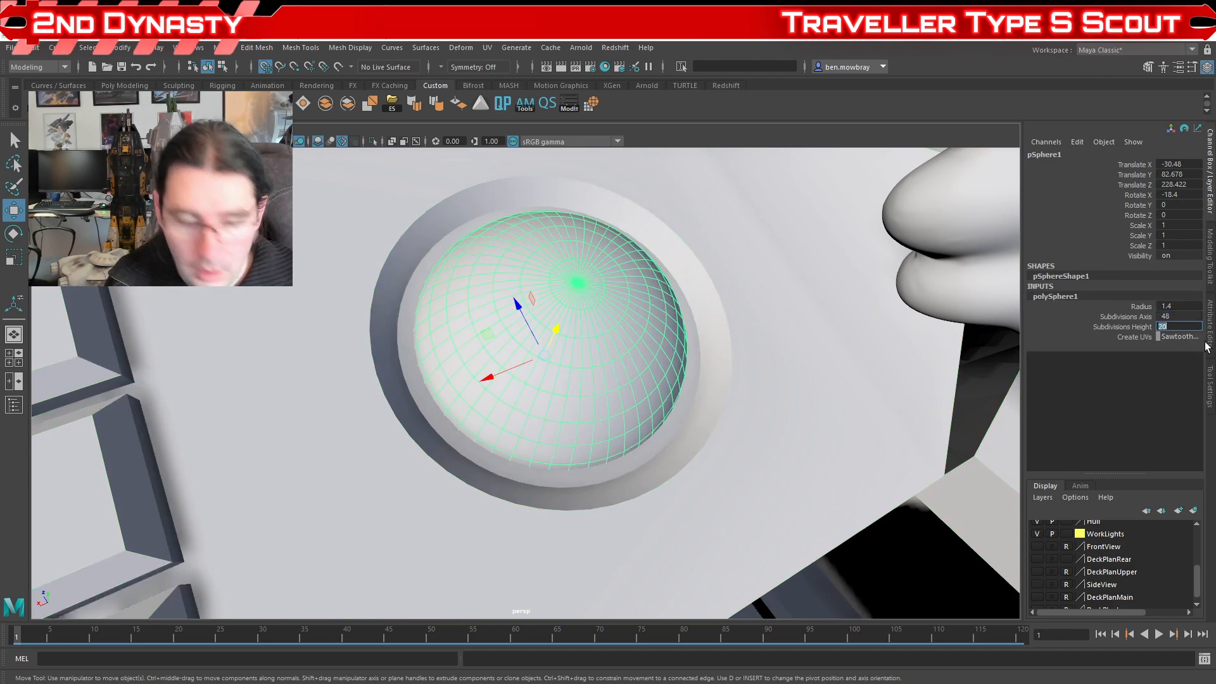
key("Return")
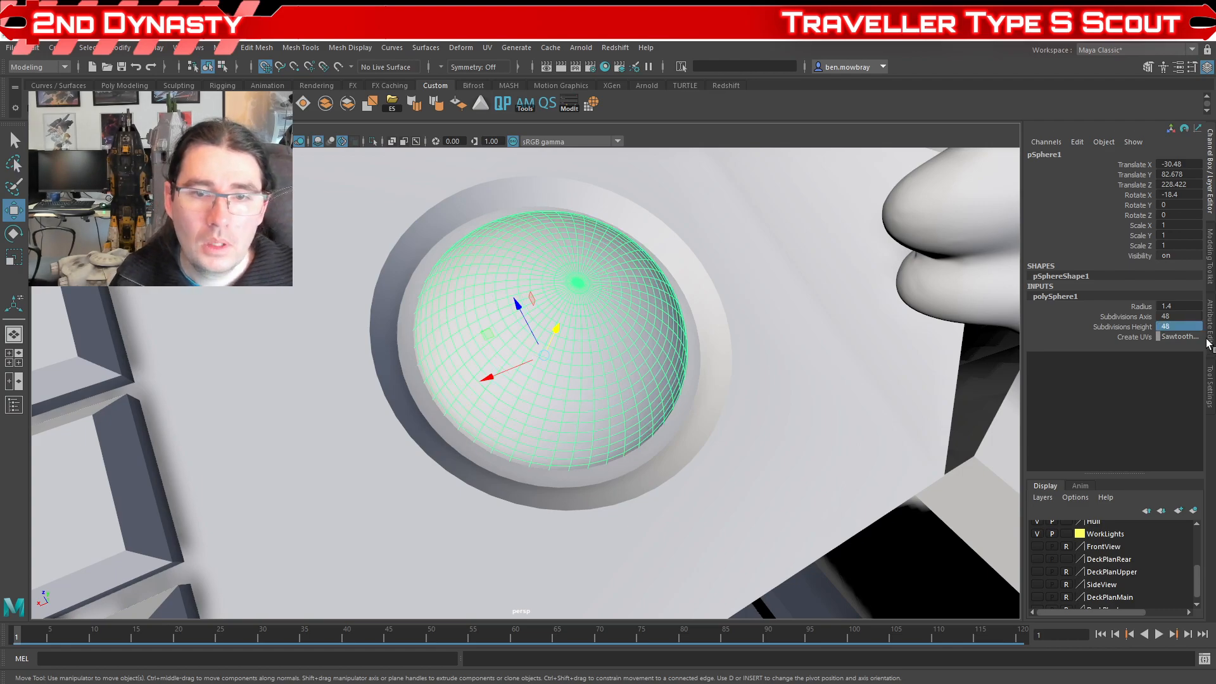
Step: Try deleting the console face that forms the recess floor beneath the sphere, and undo the deletion
left_click_drag(602, 469, 690, 406, "alt")
scroll(619, 405, "up", 4)
left_click_drag(478, 397, 524, 383, "alt")
left_click(520, 382)
right_click_drag(497, 348, 498, 384)
left_click(503, 378)
key("Delete")
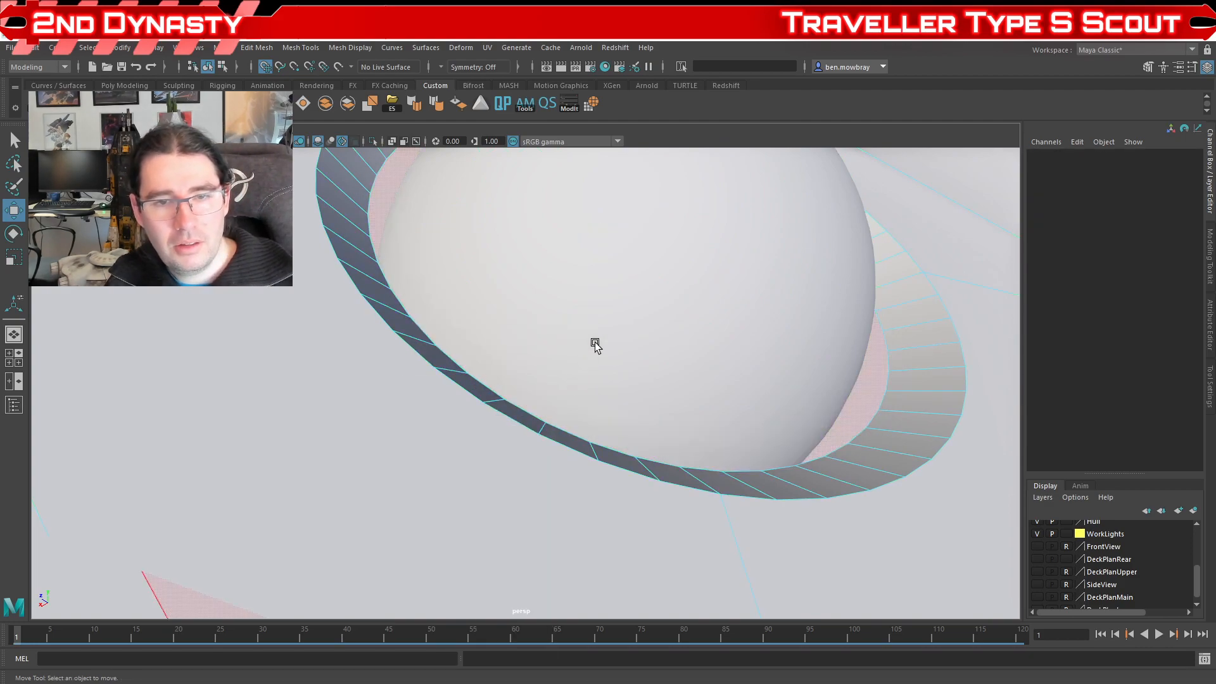
key("ctrl+z")
key("ctrl+z")
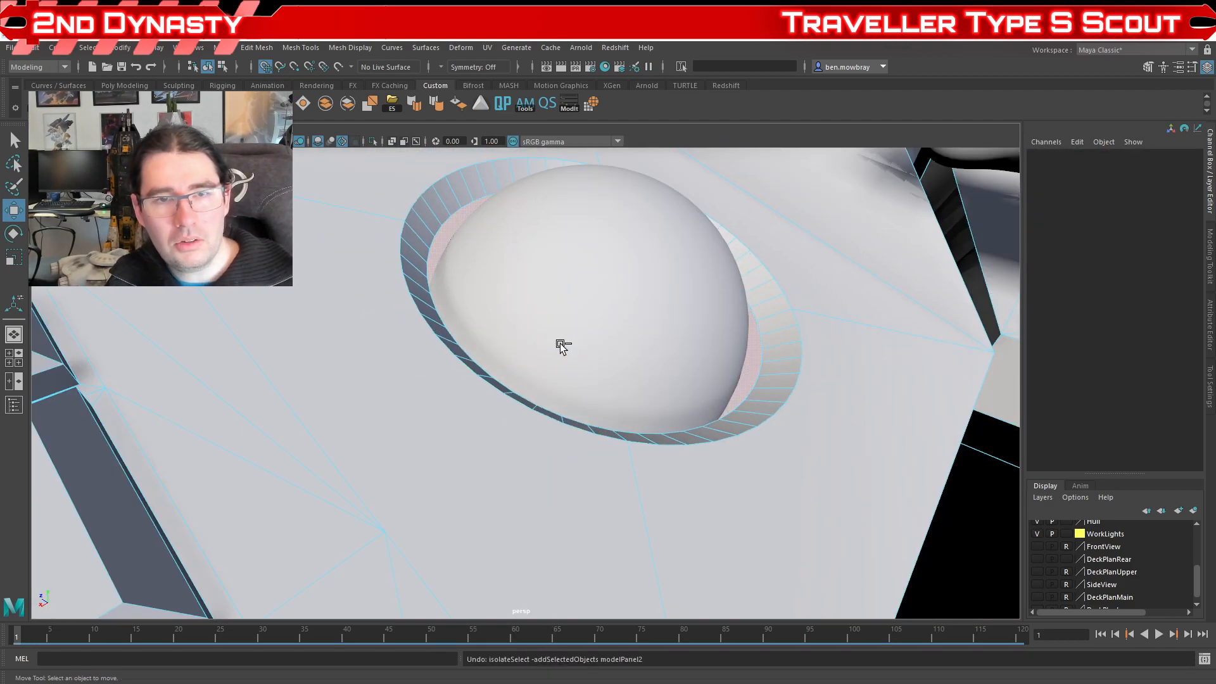
left_click(564, 347)
right_click_drag(641, 320, 668, 301)
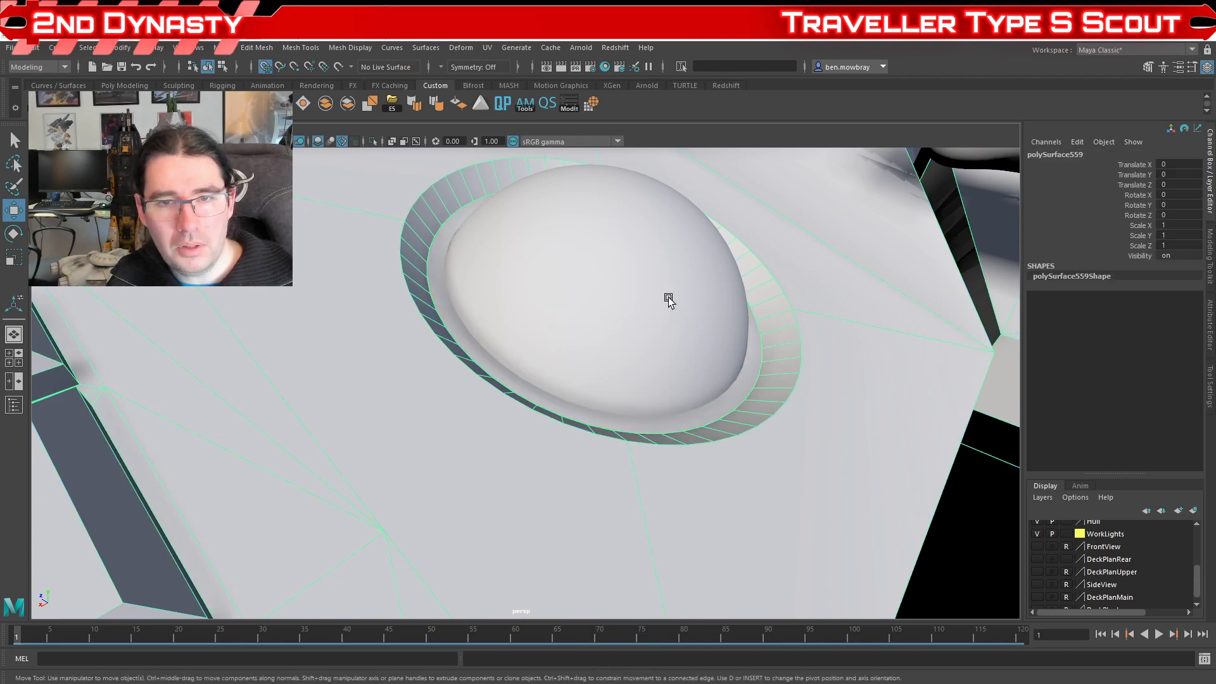
Step: Delete the rows of sphere faces hidden beneath the console surface
left_click(669, 299)
scroll(592, 374, "up", 3)
right_click_drag(575, 348, 575, 384)
left_click_drag(483, 383, 502, 329, "alt")
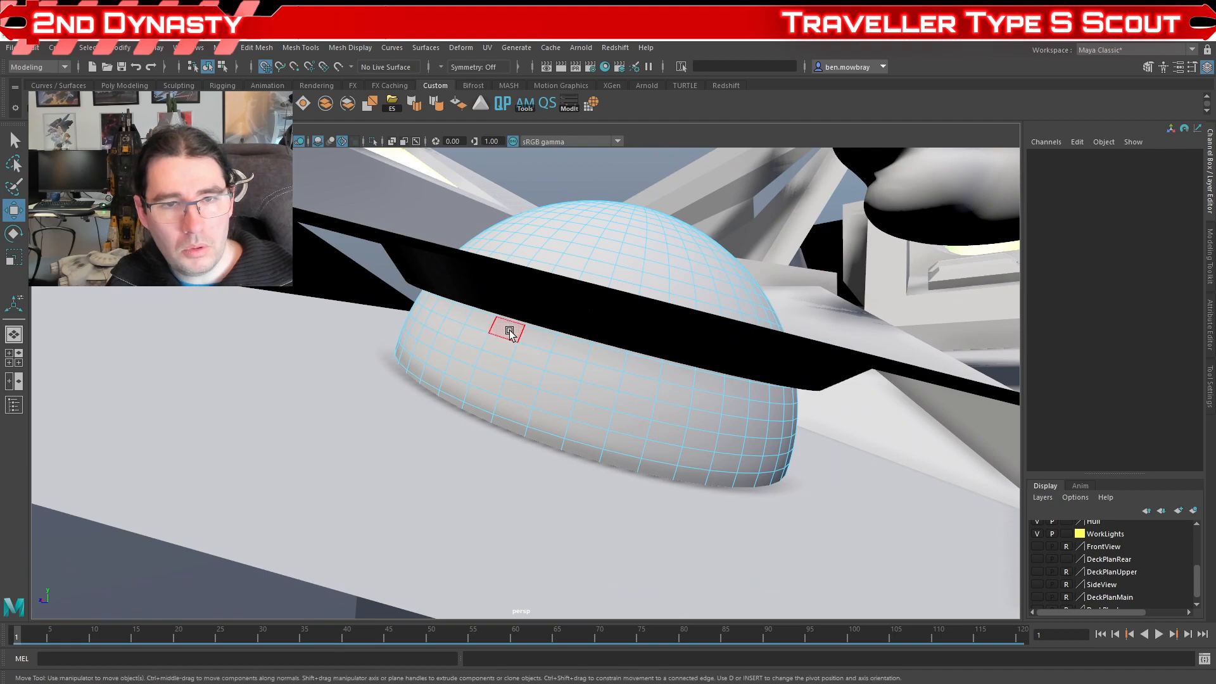
left_click(510, 331)
double_click(556, 340)
double_click(555, 388, "shift")
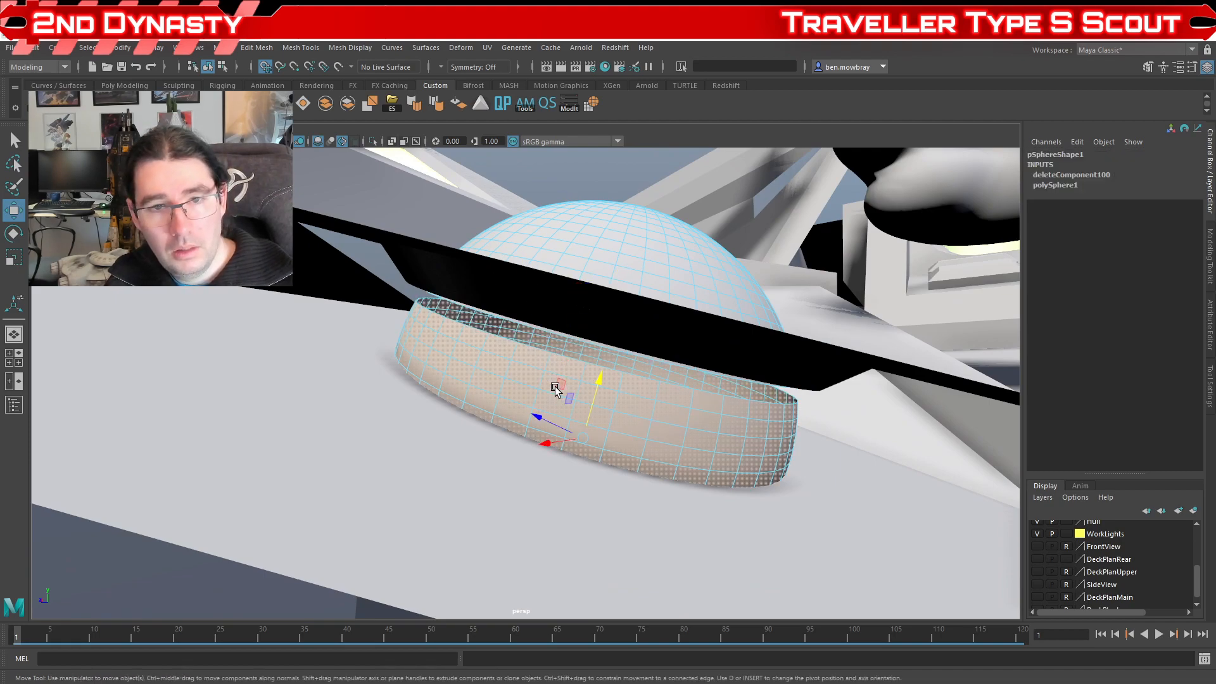
key("Delete")
Step: Combine the trimmed sphere and the console into a single mesh
mouse_move(572, 353)
left_mouse_down("alt")
mouse_move(637, 298)
mouse_move(586, 353)
left_mouse_up("alt")
right_click_drag(612, 329, 649, 314)
left_click(448, 344)
left_click(562, 336, "shift")
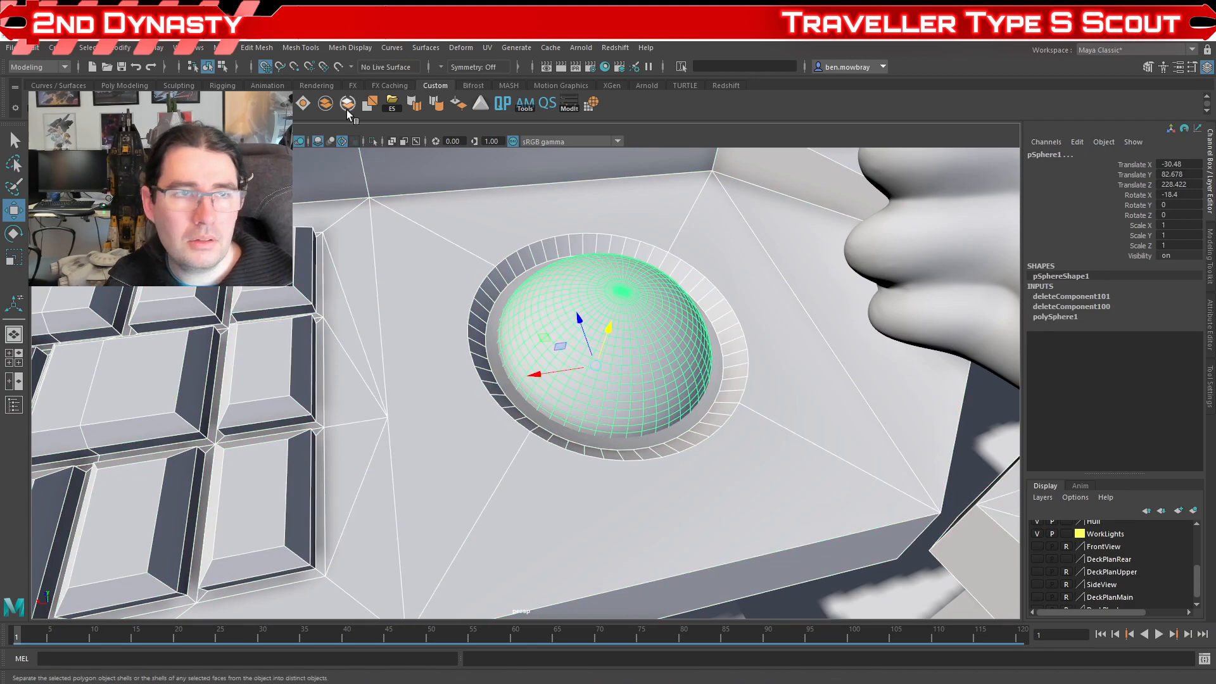
left_click(217, 48)
left_click(244, 95)
Step: Delete the recess floor face beneath and around the sphere
key("r")
scroll(530, 321, "up", 4)
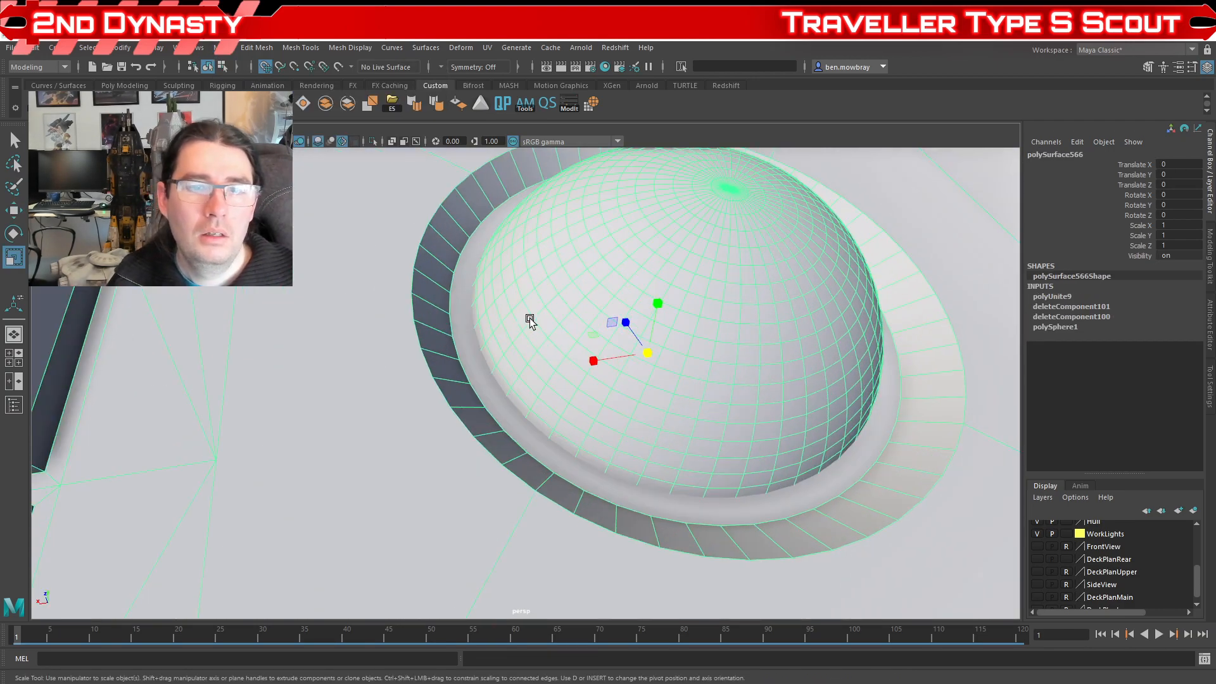
right_click_drag(491, 314, 488, 353)
double_click(477, 366)
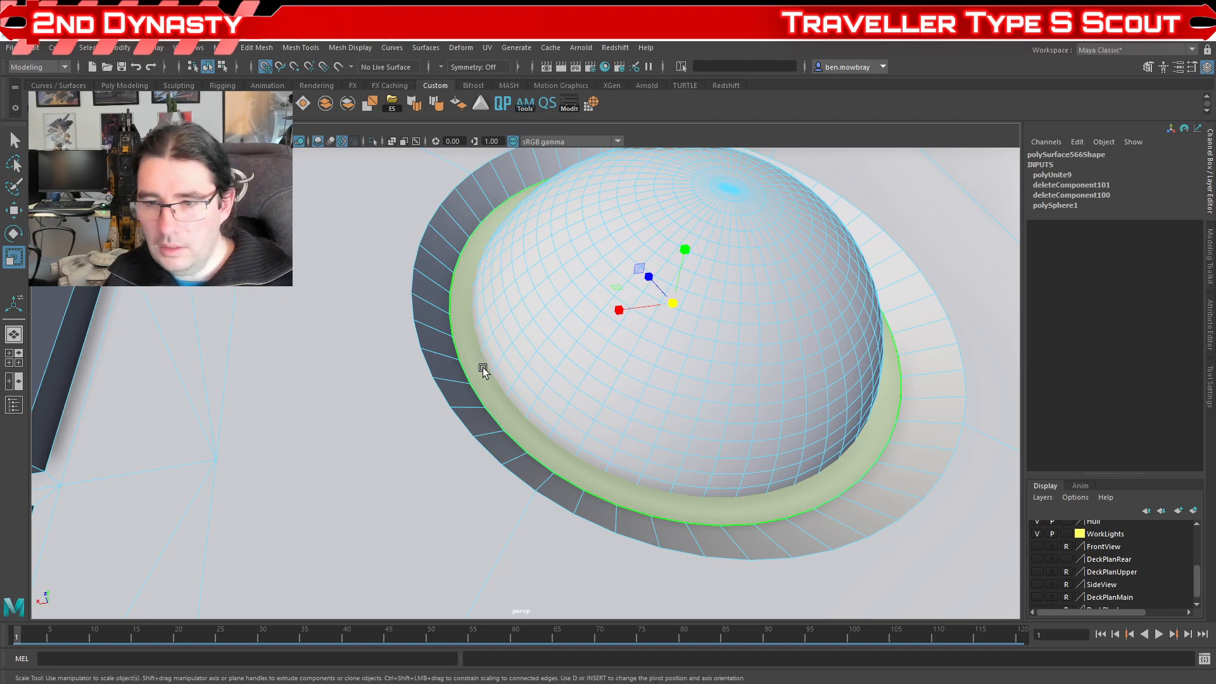
key("Delete")
Step: Try to bridge the sphere's open lower border to the inner border of the recess rim
right_click_drag(508, 298, 452, 331)
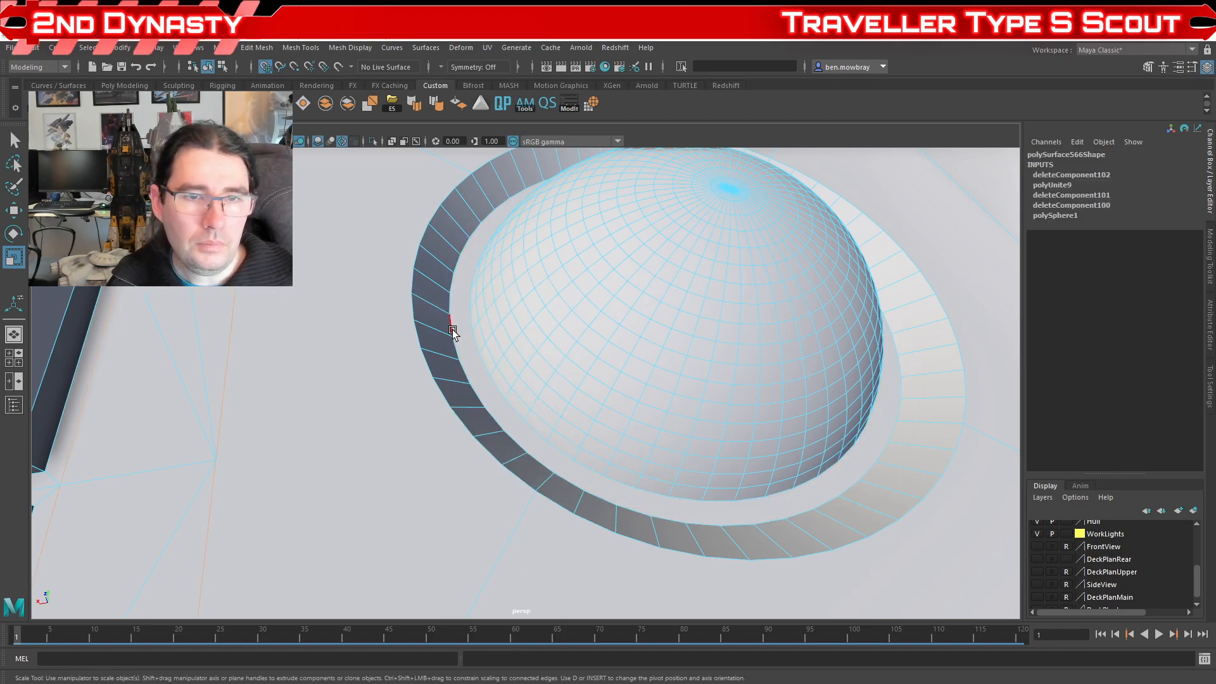
left_click(452, 330)
double_click(472, 320, "shift")
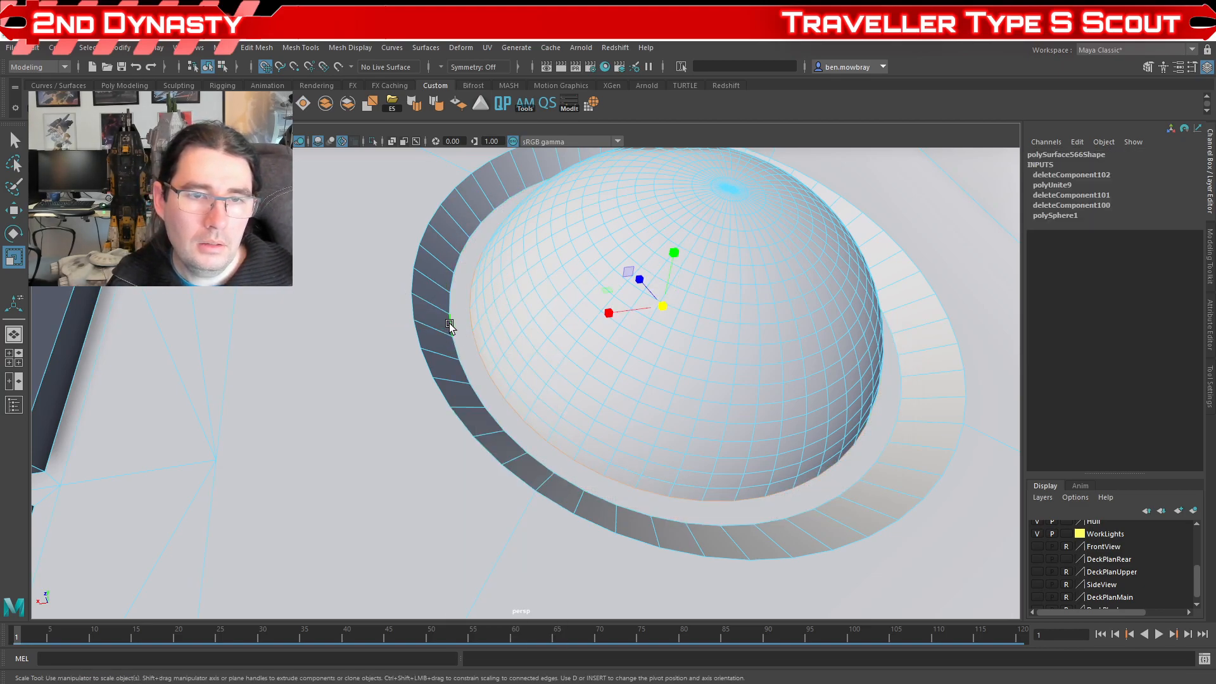
double_click(451, 327, "shift")
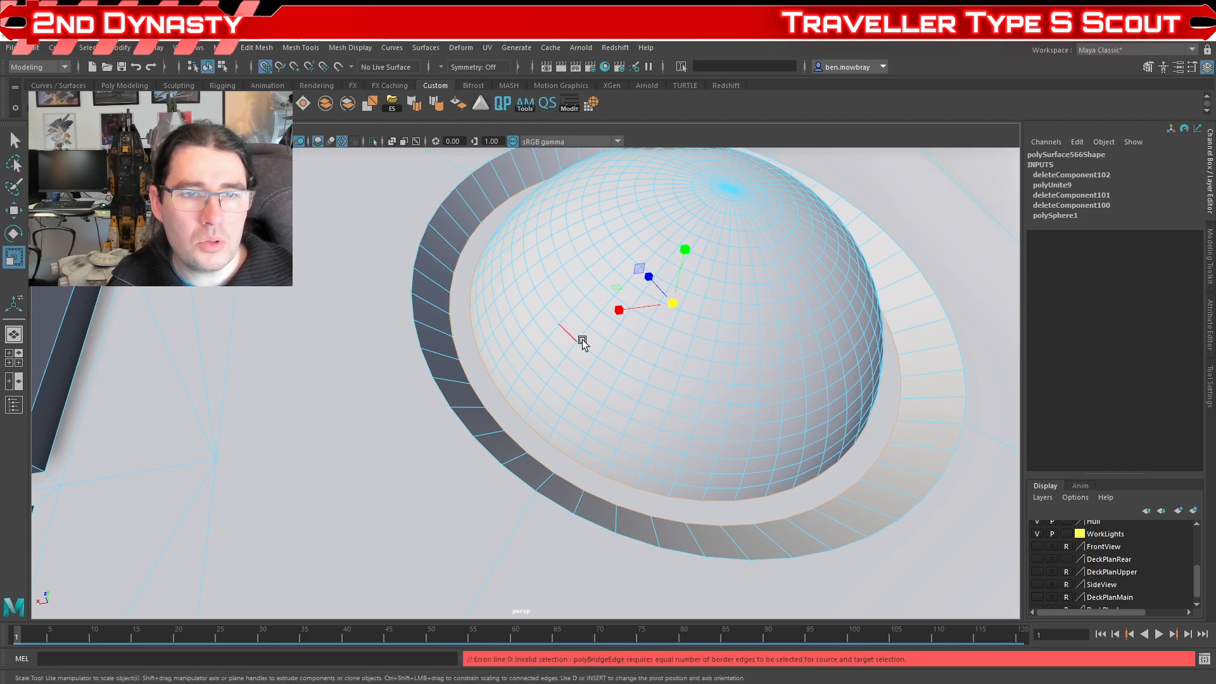
Step: Bridge one edge of the sphere's lower border to the facing edge of the recess rim
left_click_drag(551, 332, 492, 366, "alt")
left_click_drag(595, 372, 621, 350, "alt")
right_click_drag(621, 350, 563, 376, "alt")
middle_click_drag(563, 376, 637, 377, "alt")
right_click_drag(636, 377, 618, 410, "alt")
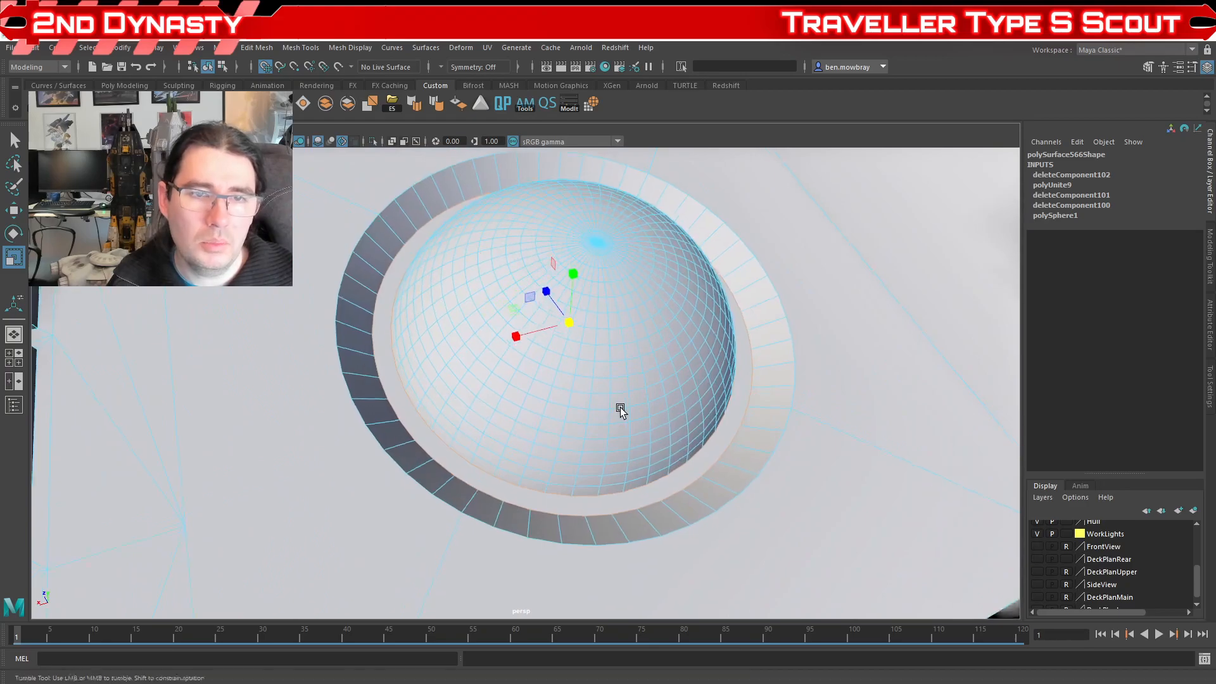
mouse_move(619, 410)
left_mouse_down("alt")
mouse_move(565, 426)
mouse_move(535, 410)
mouse_move(634, 411)
left_mouse_up("alt")
left_click(424, 448)
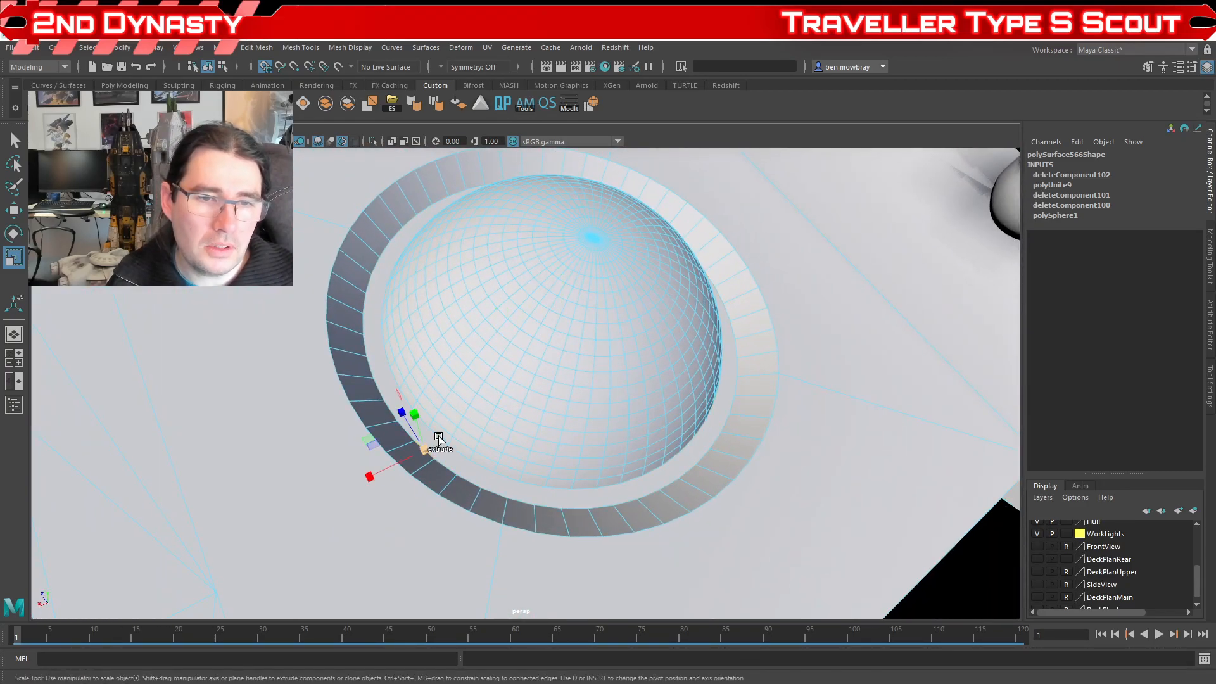
scroll(456, 443, "up", 2)
left_click(395, 462, "shift")
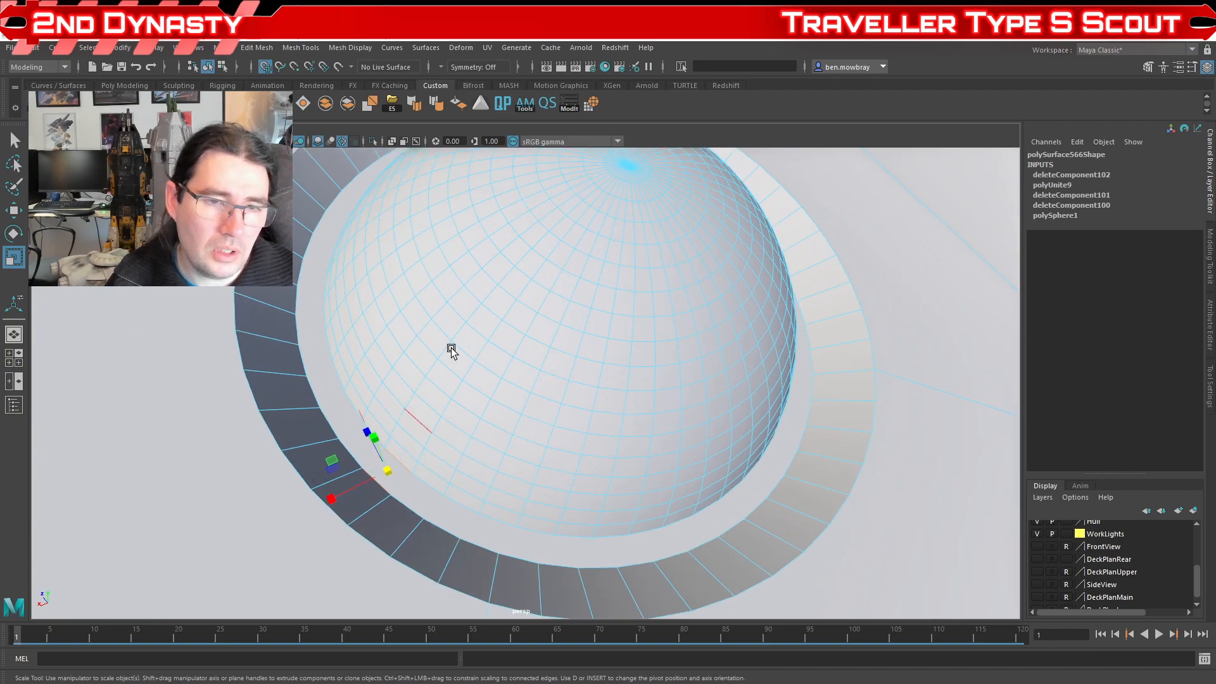
left_click(280, 103)
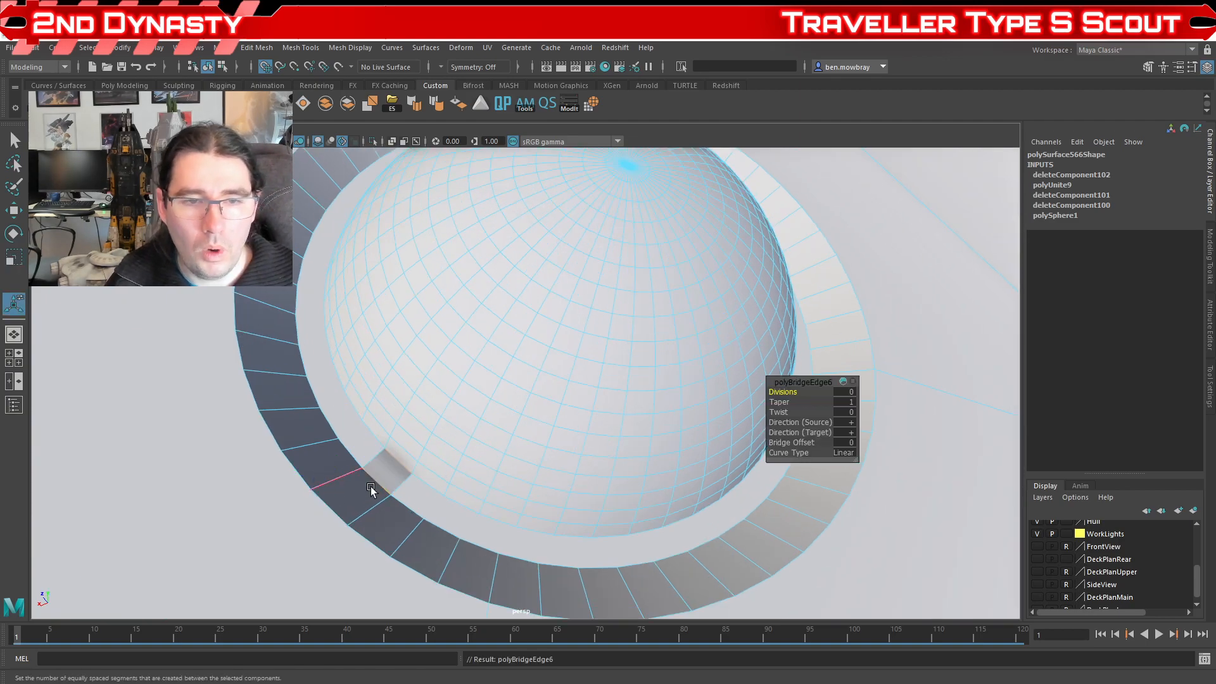
Step: Fill the remaining ring-shaped gap around the sphere and triangulate the new face
double_click(405, 482)
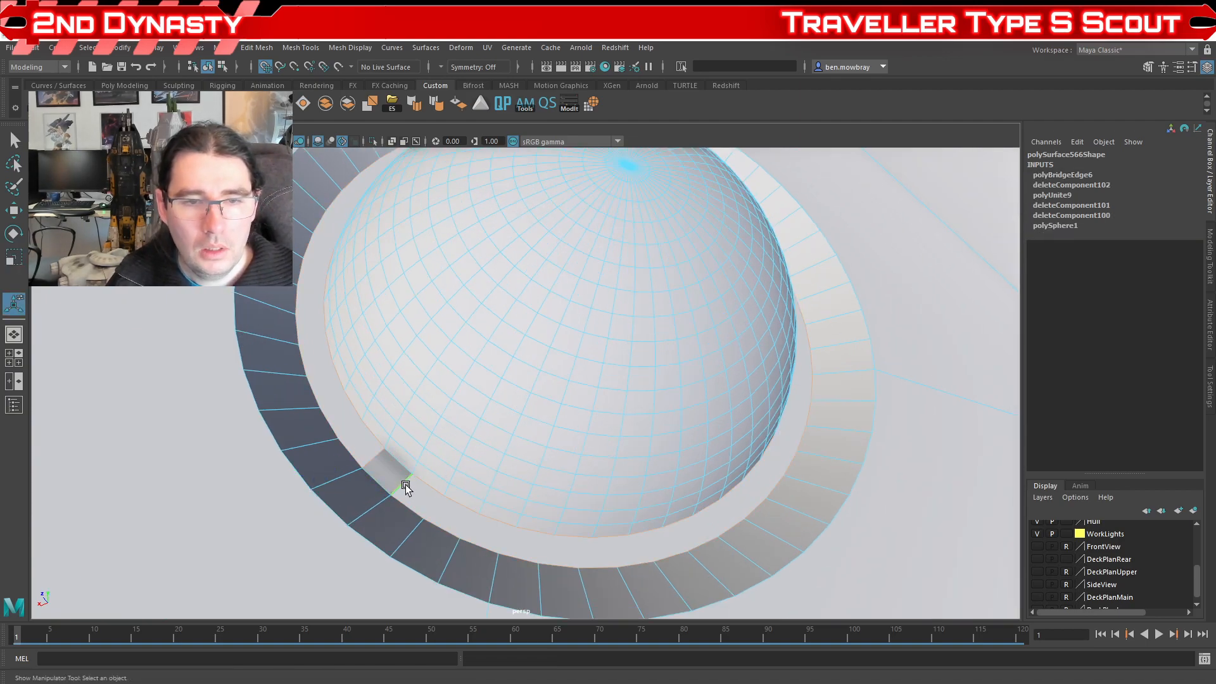
left_click(304, 107)
scroll(568, 399, "down", 4)
right_click_drag(679, 348, 679, 382)
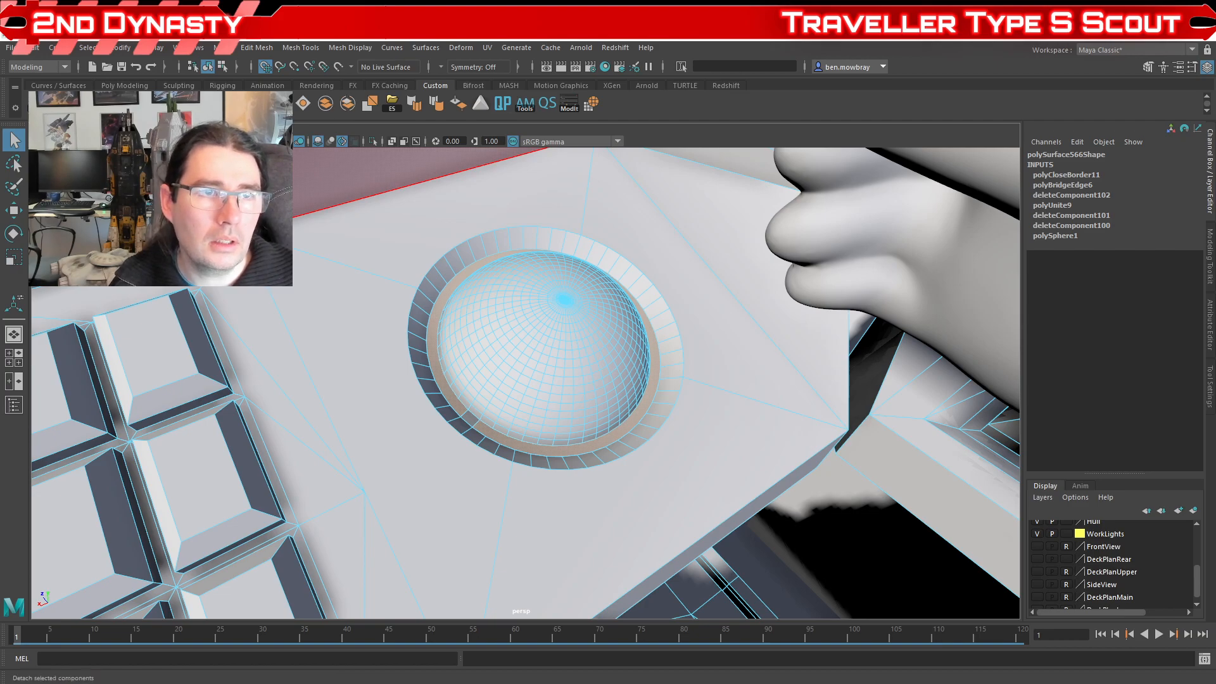
left_click(370, 105)
scroll(631, 396, "up", 4)
scroll(631, 396, "down", 6)
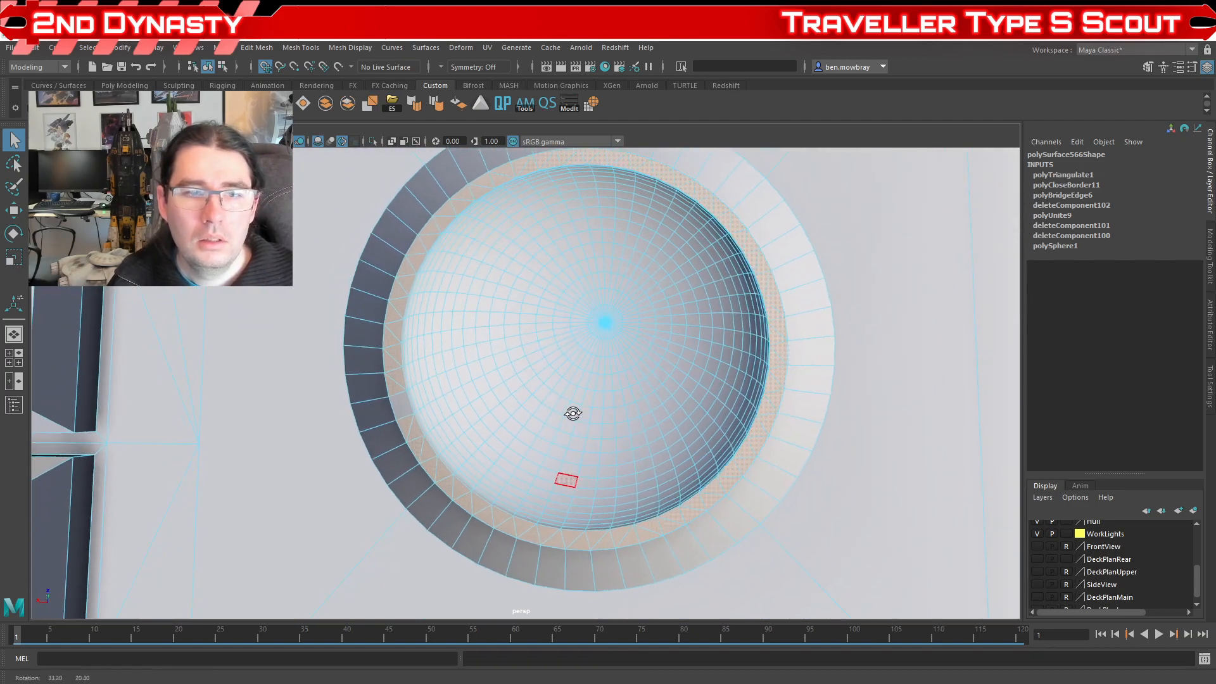
Step: Examine the trackball and its recess against the console keys and the pilot's hand from near and far
right_click_drag(588, 315, 633, 299)
scroll(592, 316, "down", 5)
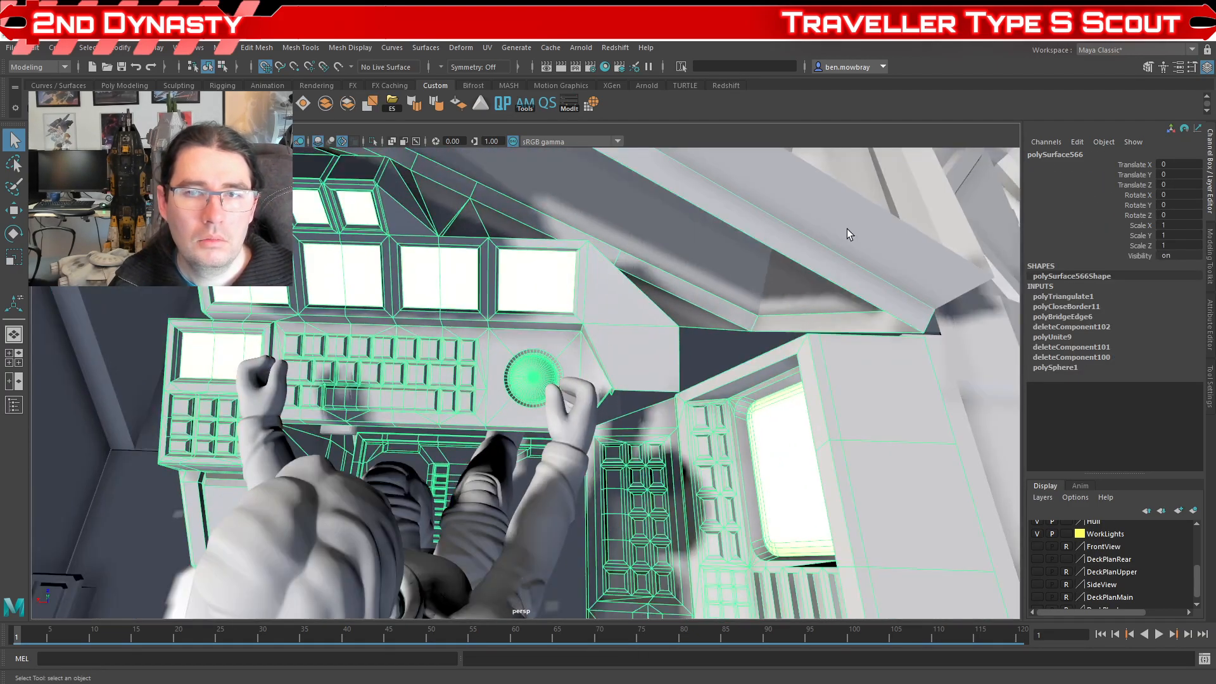
scroll(855, 269, "down", 5)
left_click(857, 277)
scroll(753, 332, "up", 5)
left_click_drag(667, 381, 641, 394, "alt")
scroll(641, 394, "down", 6)
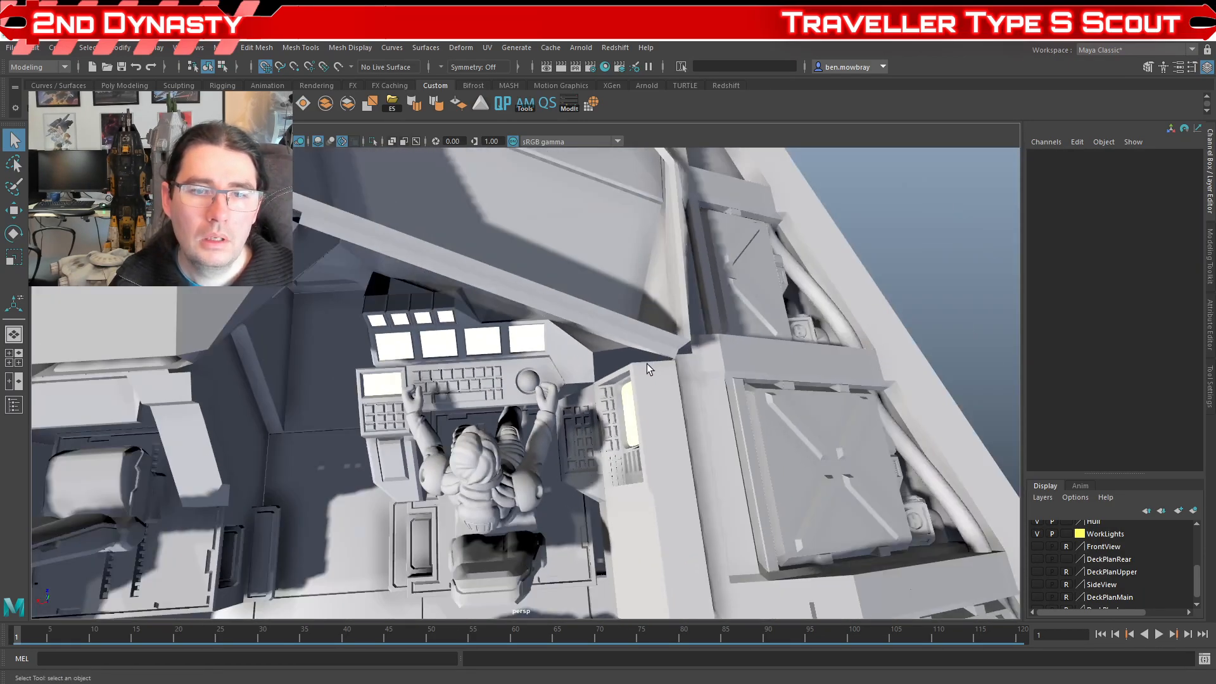
mouse_move(507, 395)
left_mouse_down("alt")
mouse_move(476, 374)
mouse_move(500, 382)
left_mouse_up("alt")
scroll(500, 382, "up", 6)
left_click(500, 383)
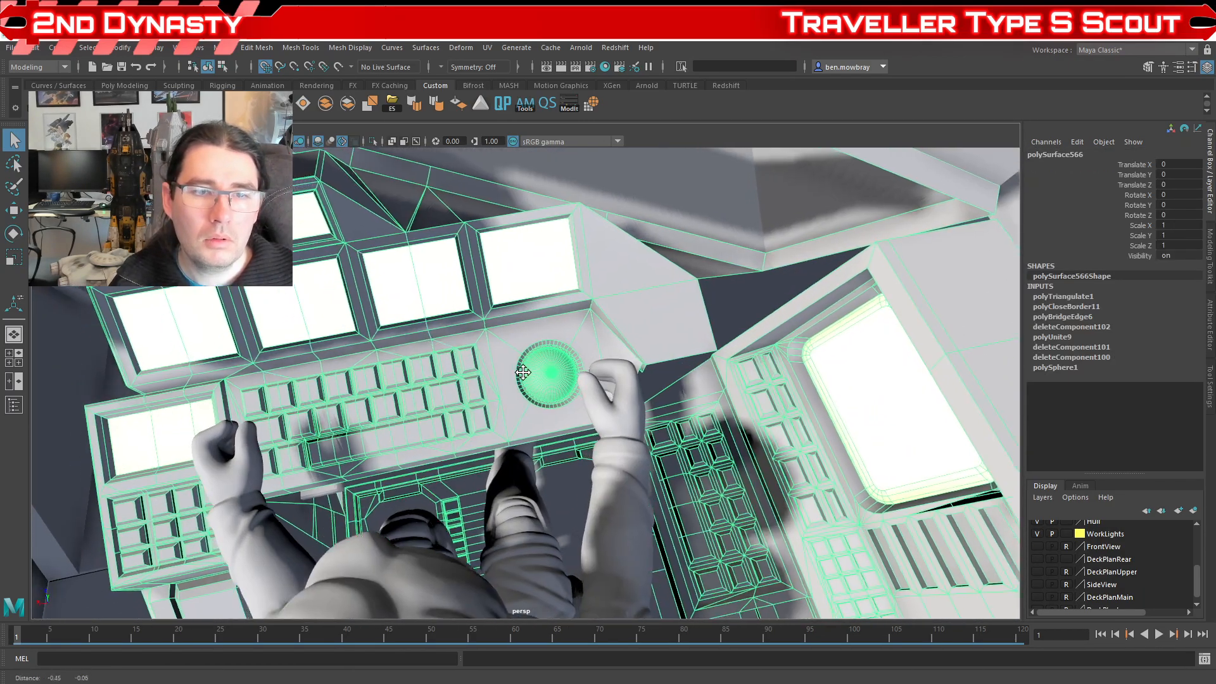
scroll(602, 412, "up", 6)
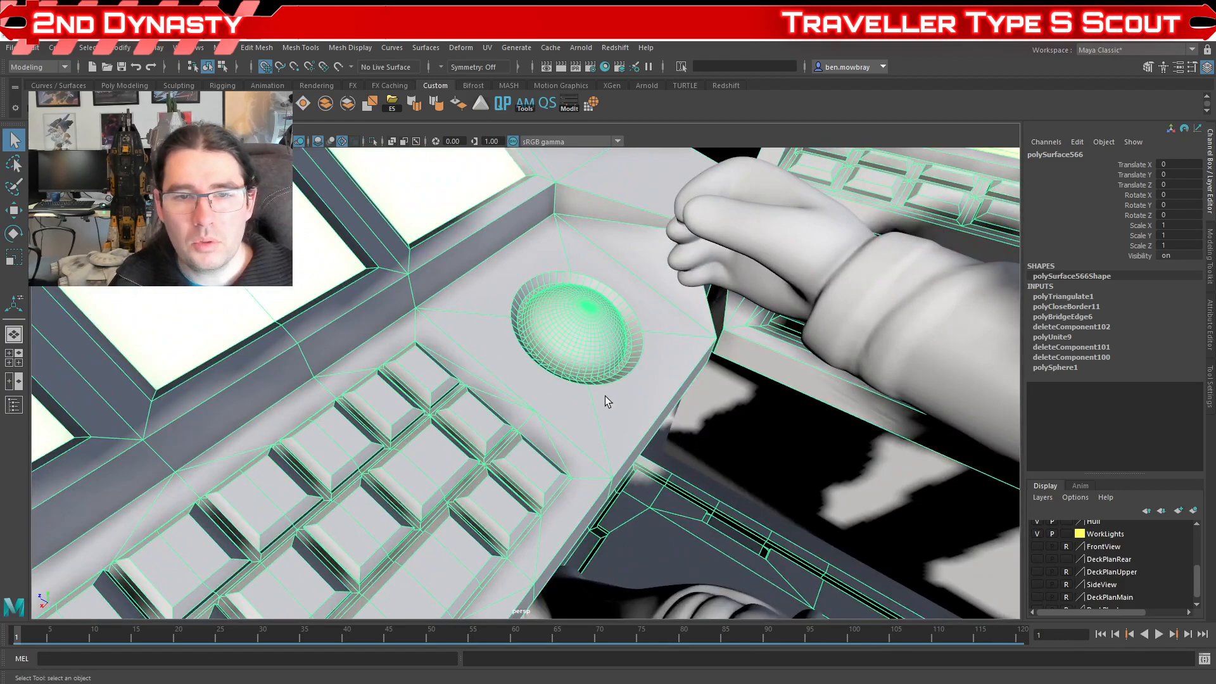
left_click_drag(595, 369, 506, 373, "alt")
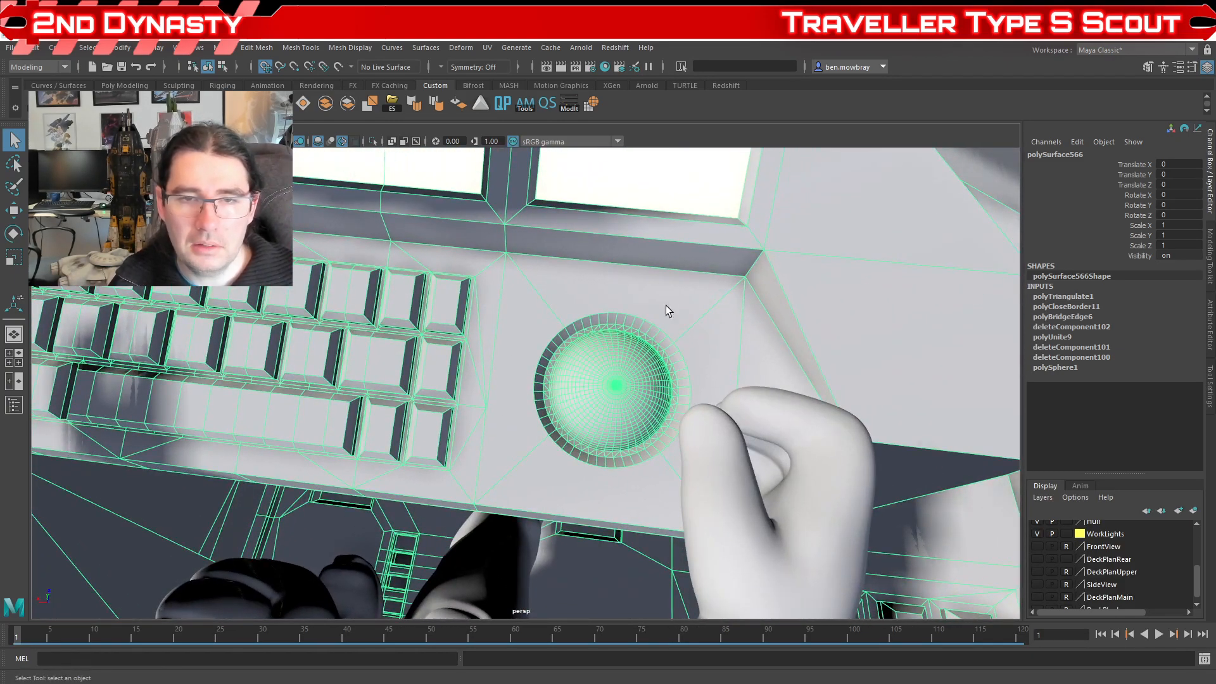
left_click_drag(508, 436, 605, 443, "alt")
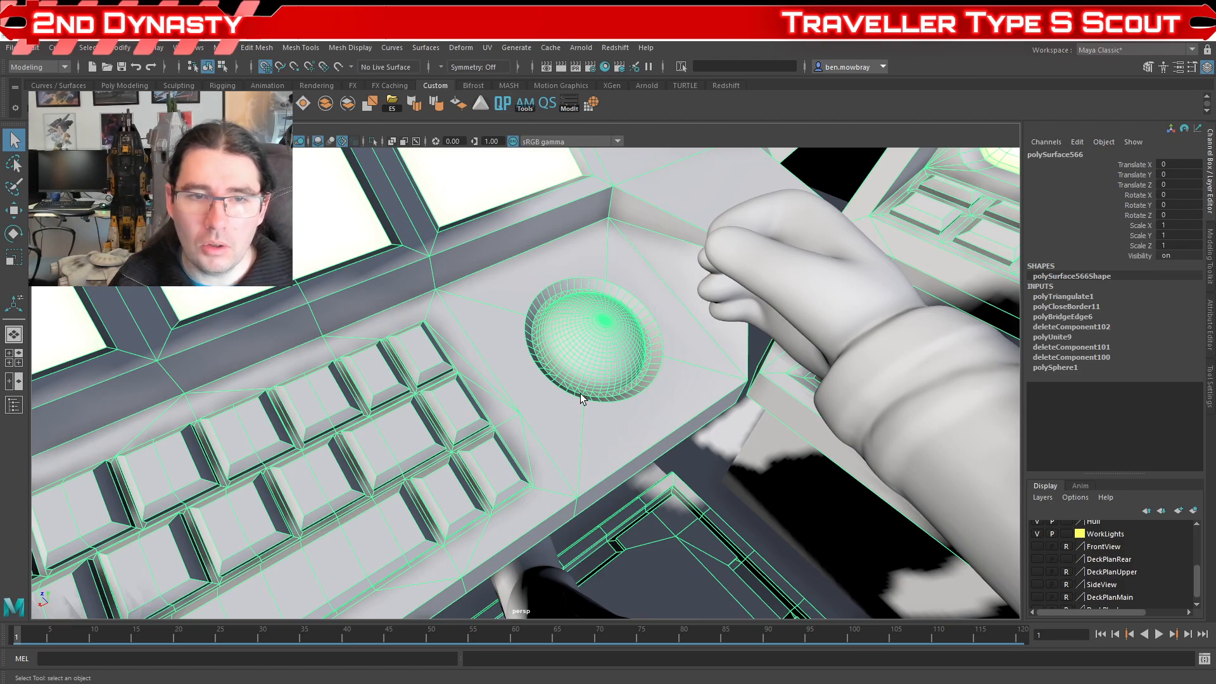
left_click_drag(546, 373, 398, 305, "alt")
scroll(547, 443, "up", 2)
scroll(548, 442, "down", 2)
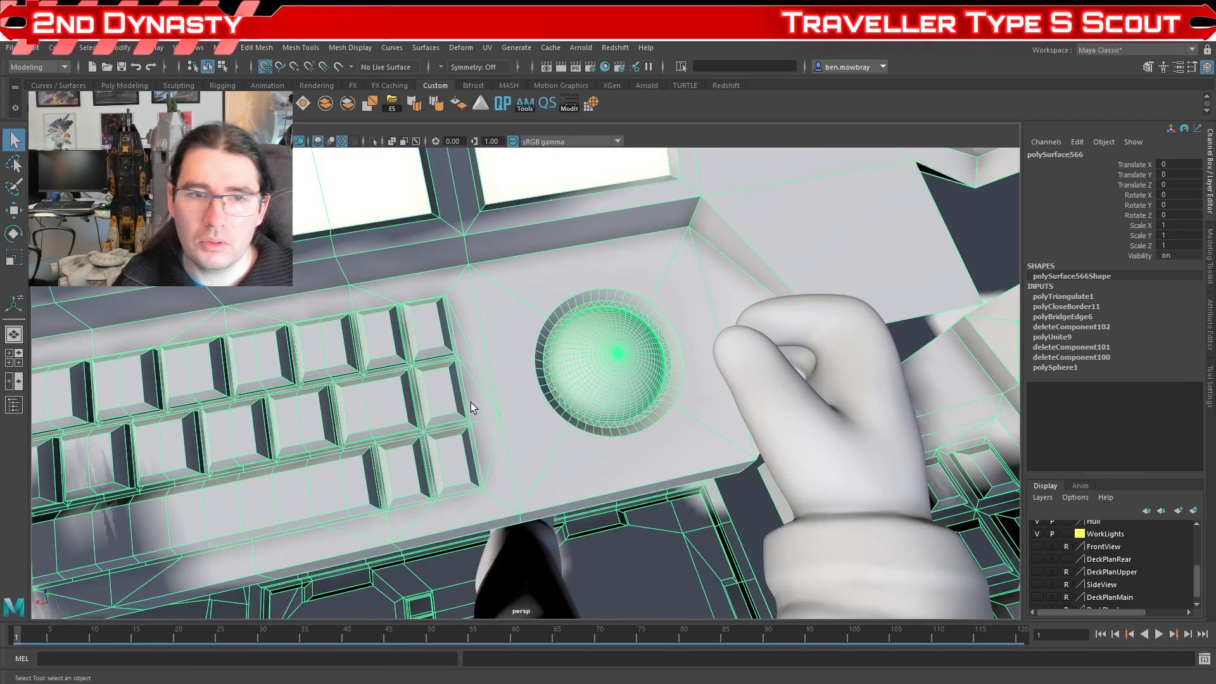
left_click_drag(471, 407, 403, 428, "alt")
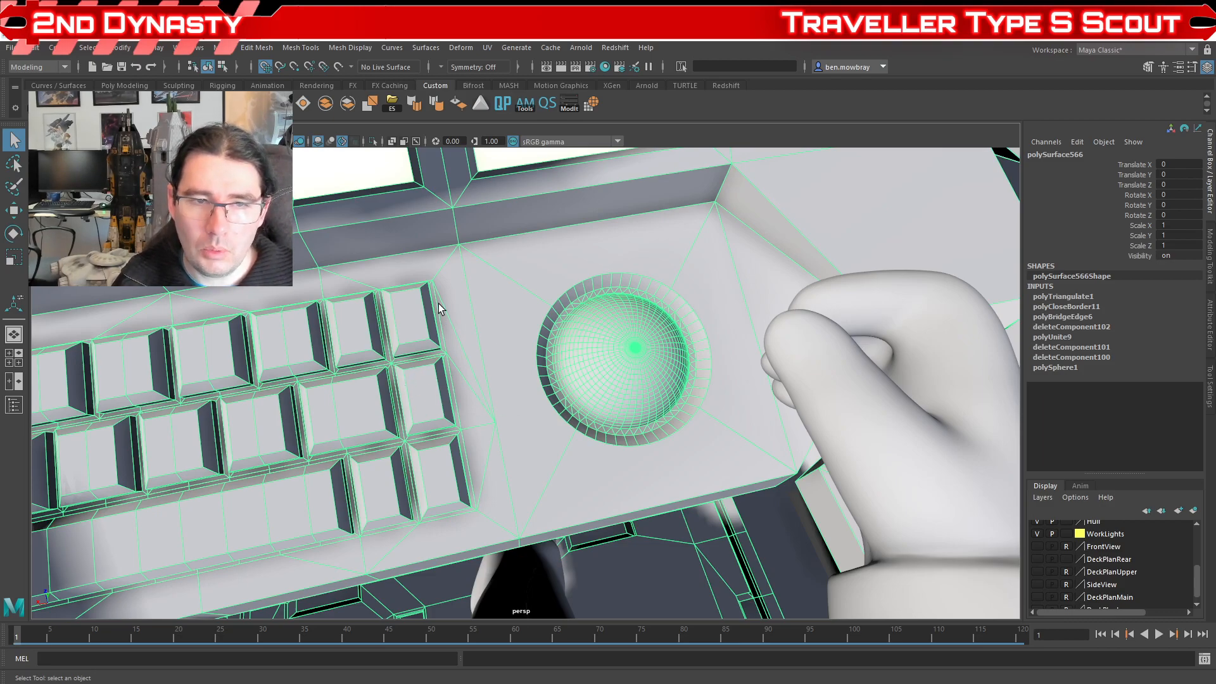
left_click_drag(453, 309, 598, 398, "alt")
Step: Cut a closed square of edges into the console face around the trackball recess with Multi-Cut
right_click_drag(598, 404, 582, 394)
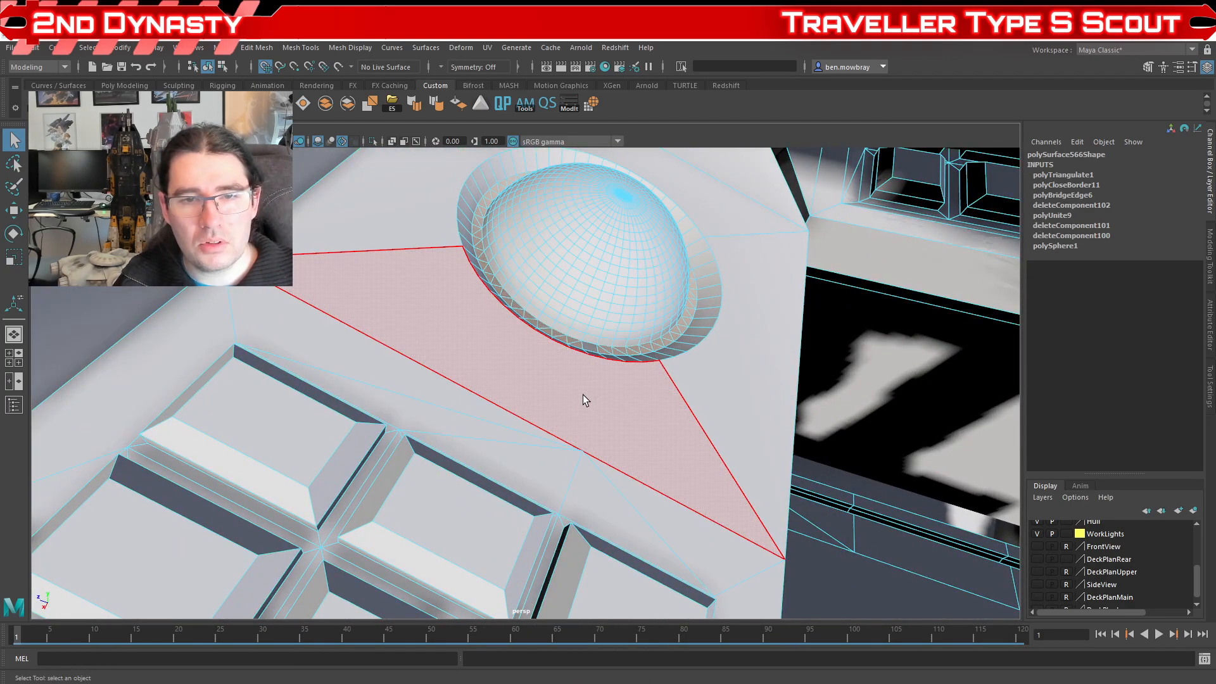
left_click(583, 396)
left_click_drag(582, 396, 463, 444, "alt")
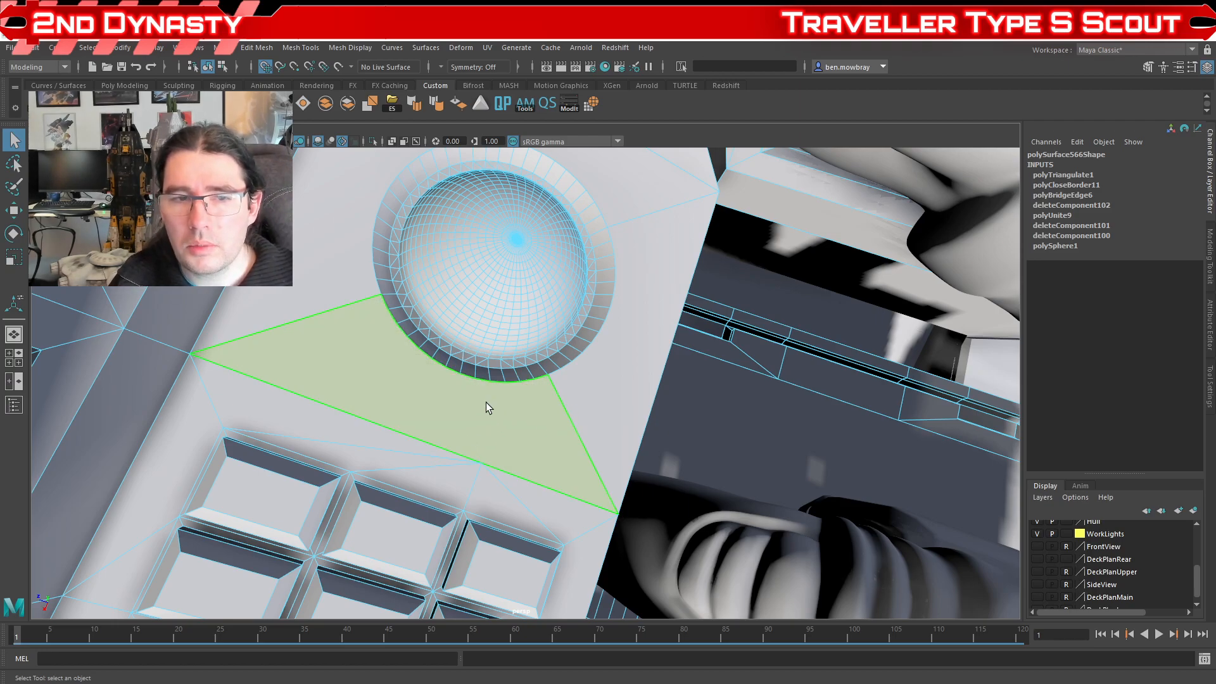
left_click_drag(540, 450, 506, 427, "alt")
scroll(484, 419, "down", 5)
scroll(495, 438, "up", 5)
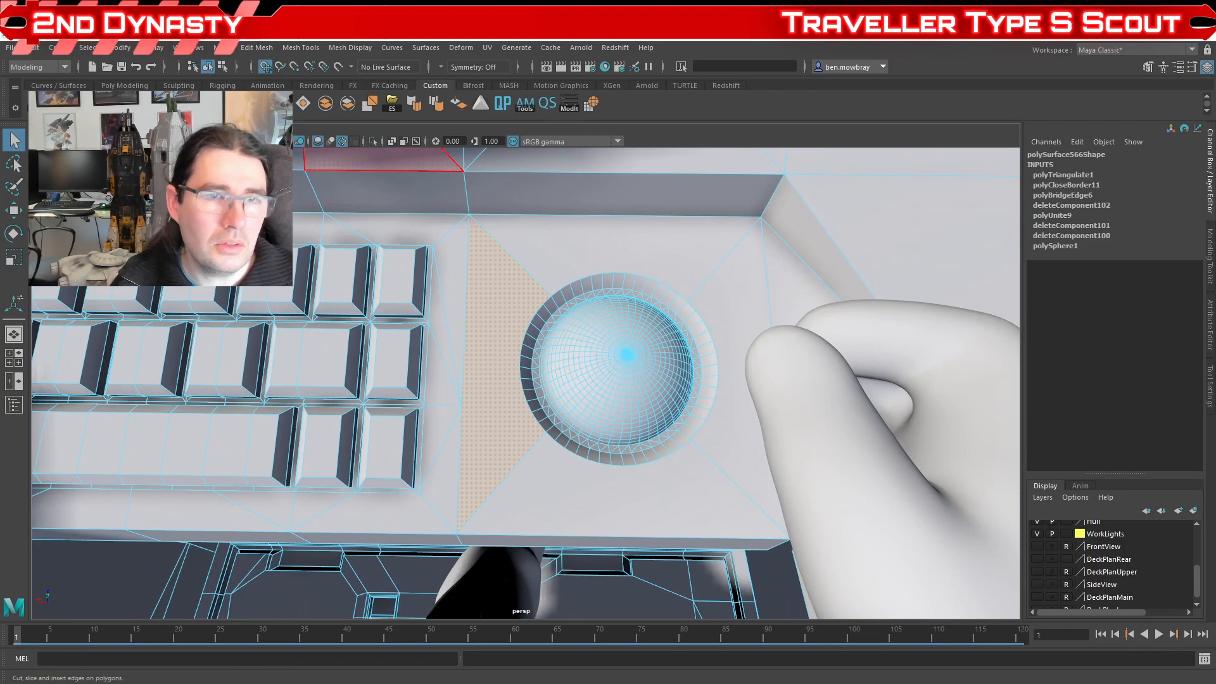
left_click(280, 103)
left_click(506, 252, "shift")
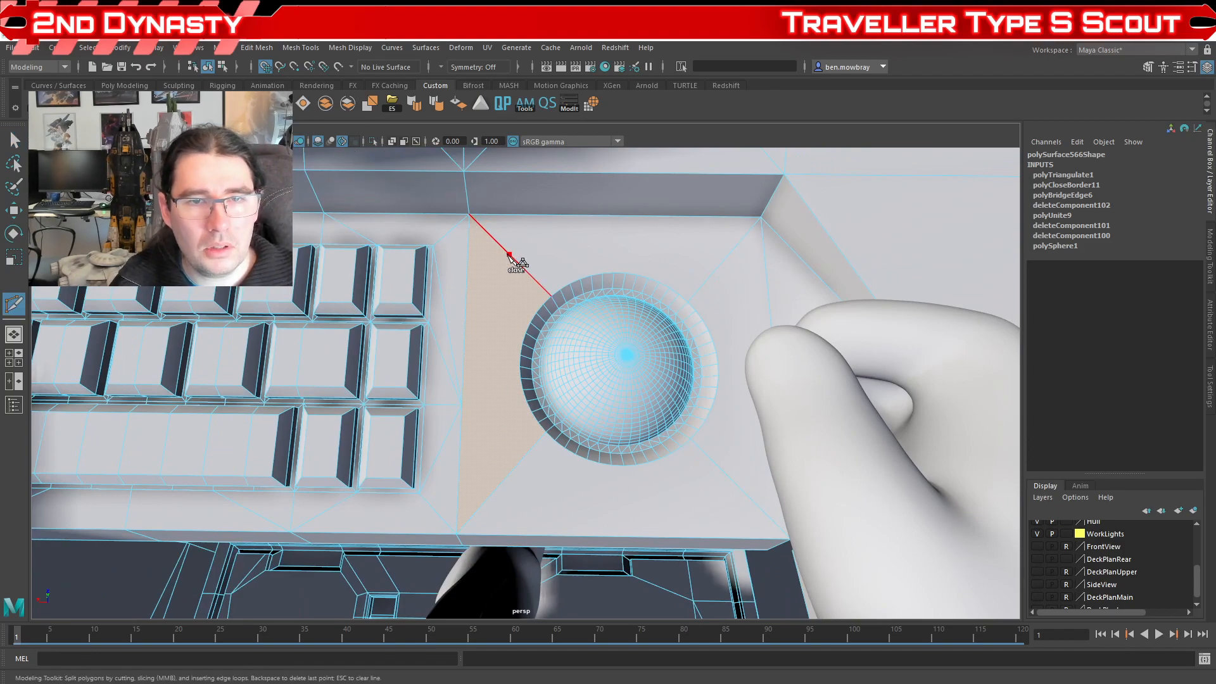
left_click(501, 482)
left_click(738, 489)
left_click(728, 260)
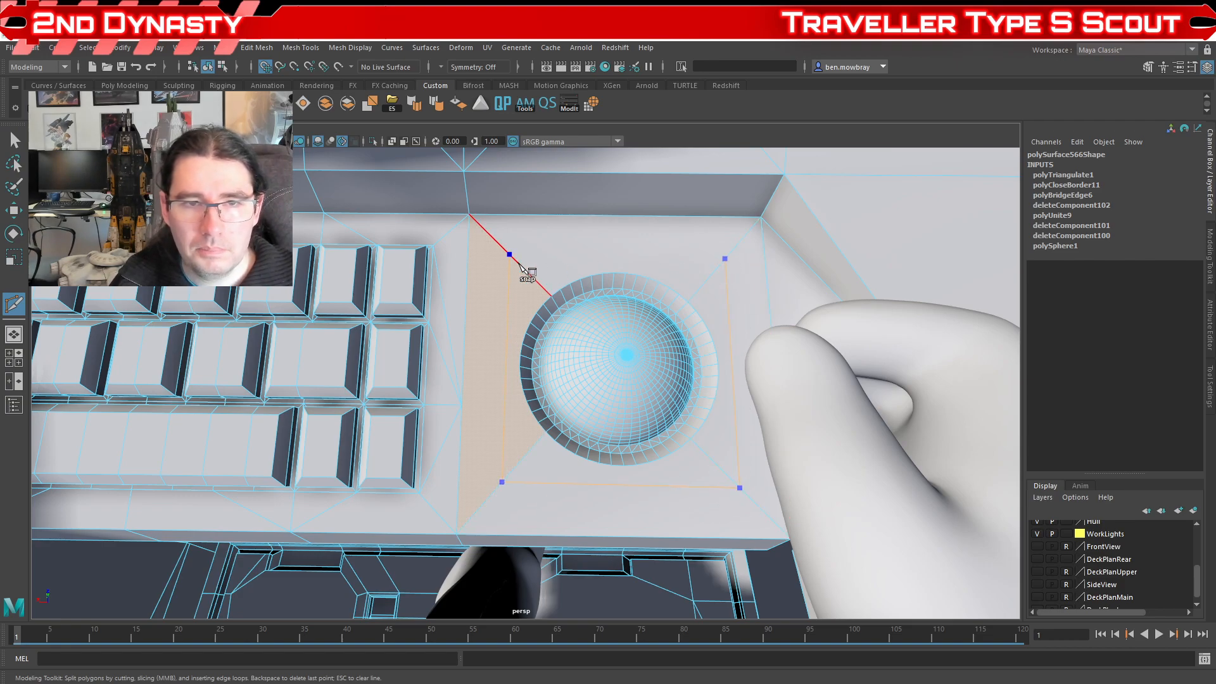
left_click(510, 255)
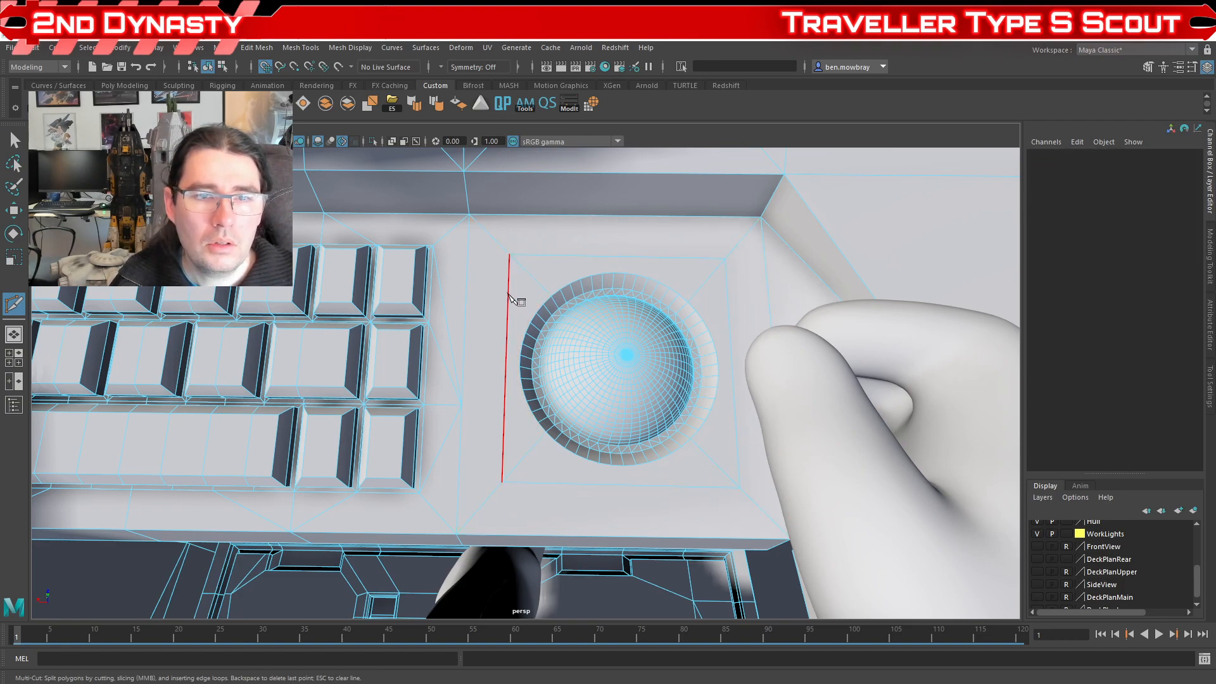
Step: Triangulate the four console faces between the new square and the recess rim
key("w")
right_click_drag(526, 425, 524, 385)
left_click(511, 428)
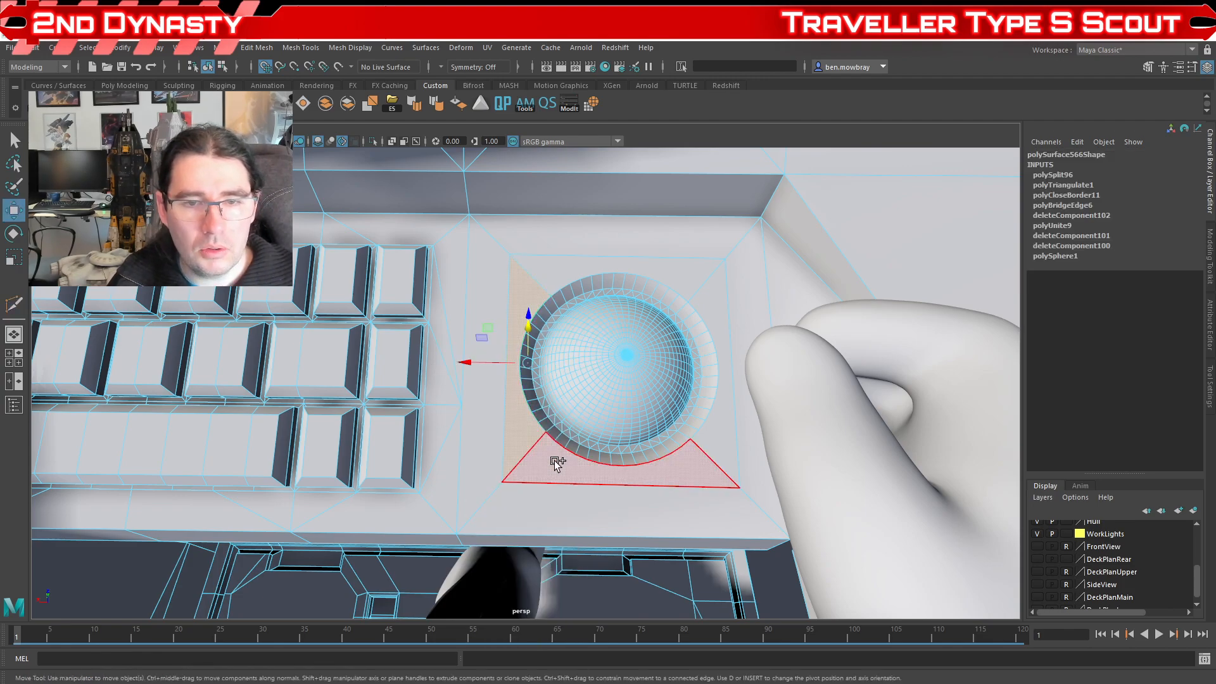
left_click(557, 462, "shift")
left_click(718, 301, "shift")
left_click(617, 266, "shift")
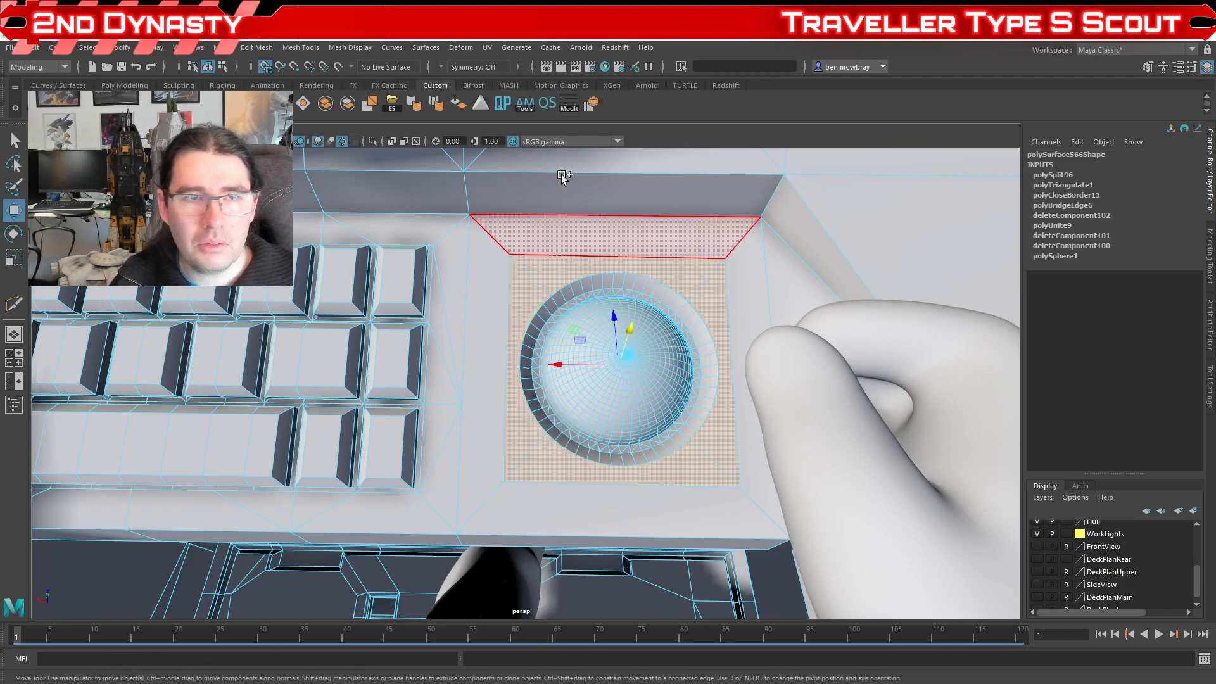
left_click(379, 105)
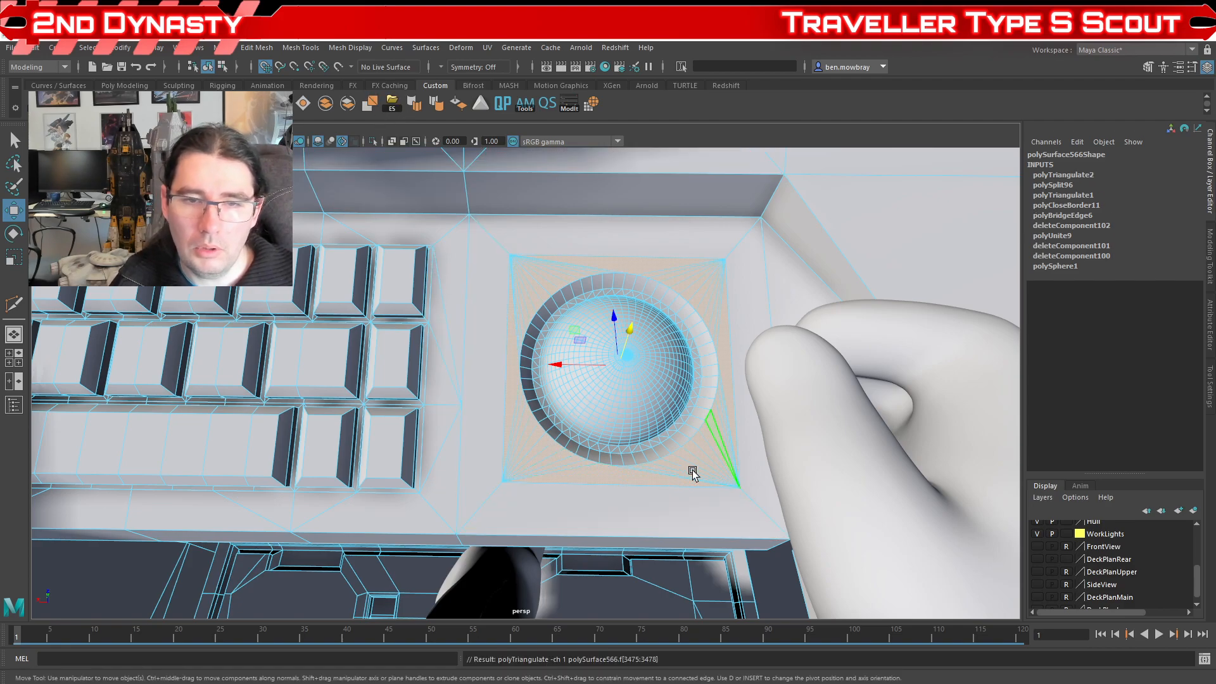
Step: Delete the modeling history of the combined console mesh and deselect it to check the trackball
scroll(499, 331, "down", 5)
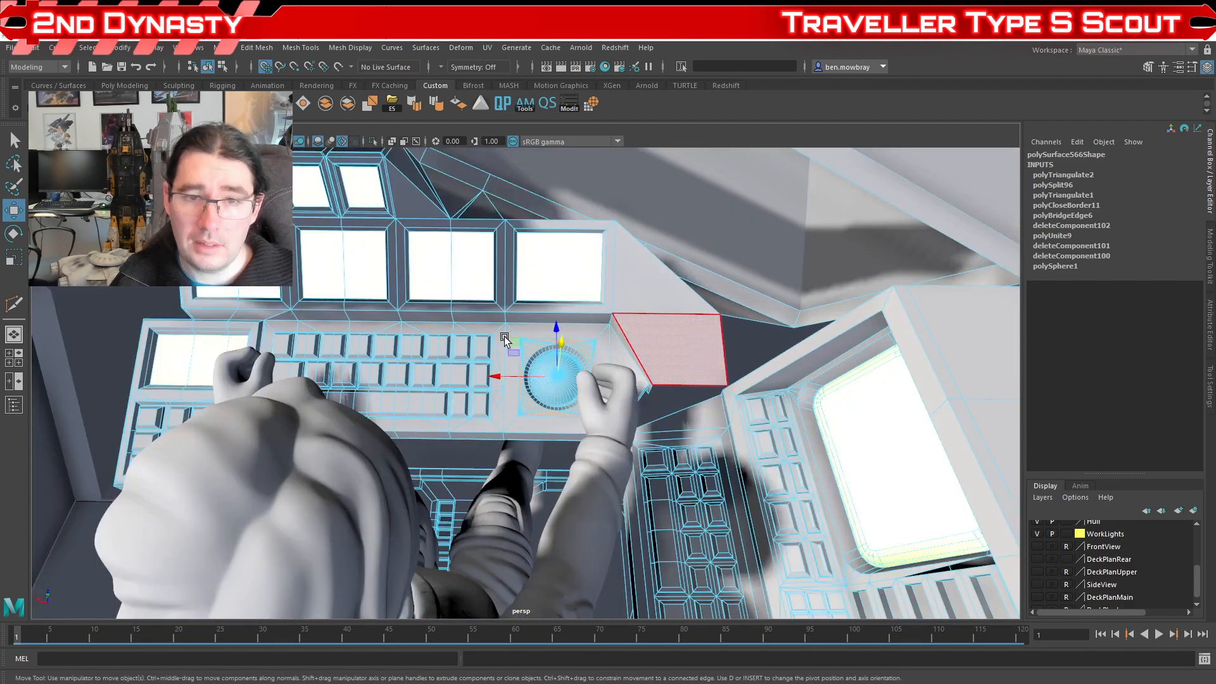
right_click_drag(578, 312, 578, 272)
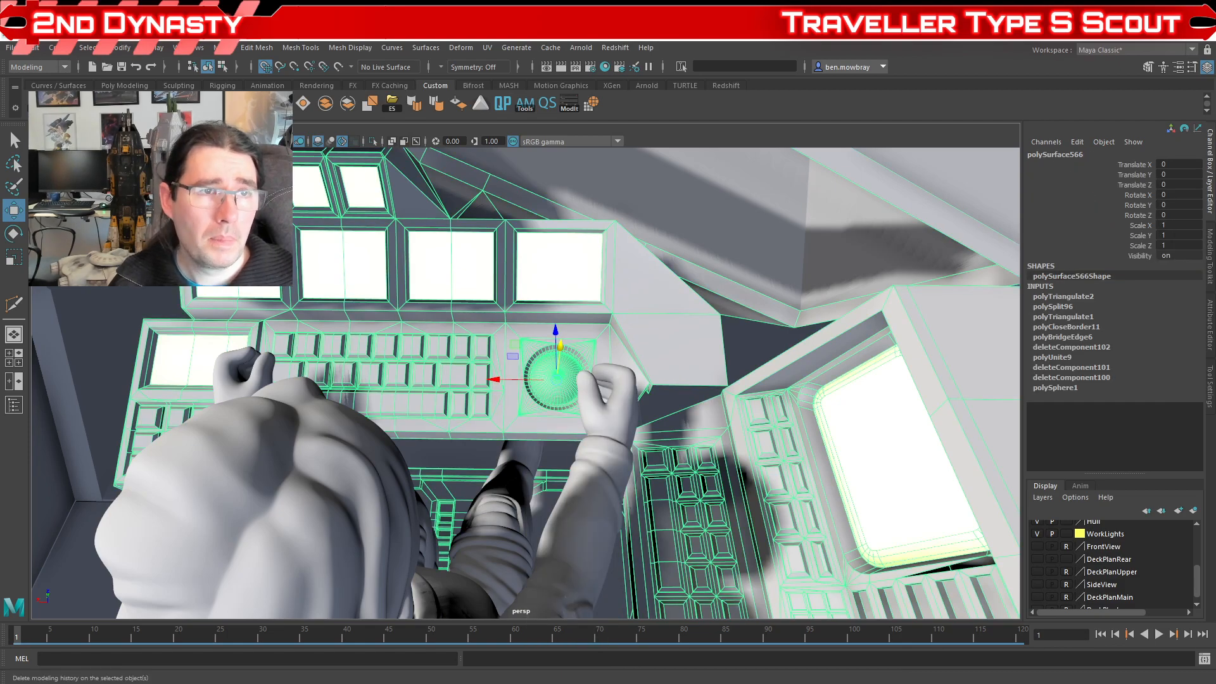
left_click(281, 104)
scroll(532, 282, "down", 5)
left_click(863, 282)
scroll(540, 351, "up", 10)
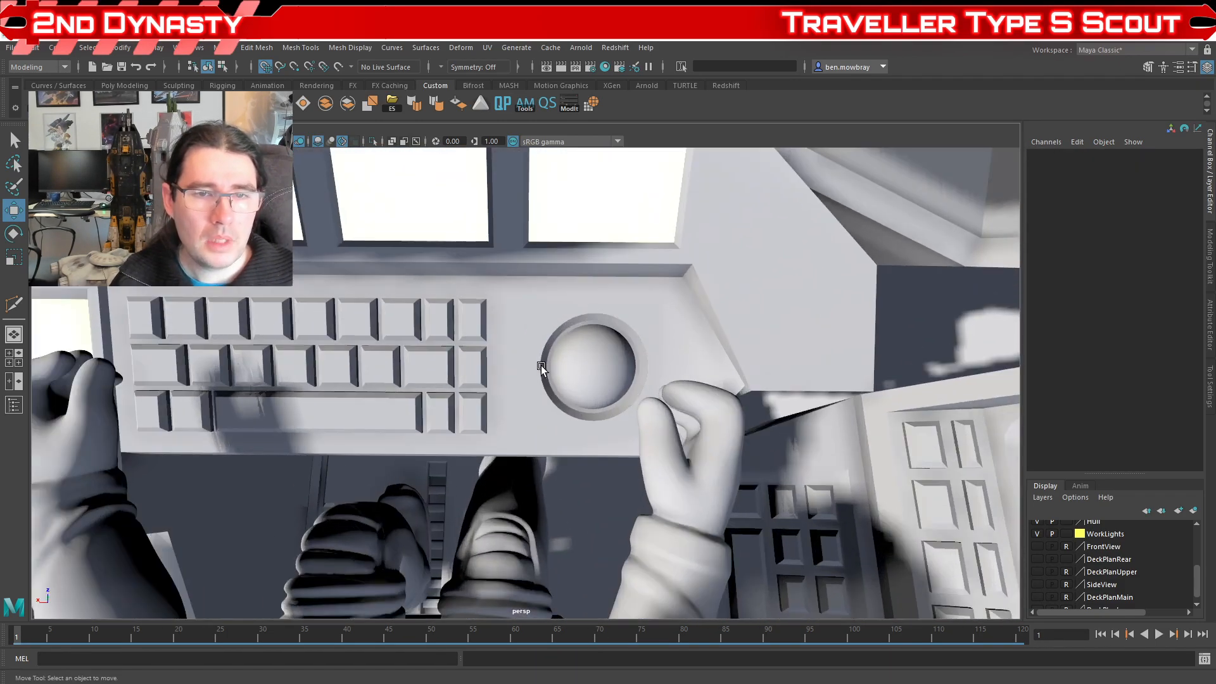
Step: Examine the console mesh's wireframe around the trackball recess and beside the keys from several angles
left_click(527, 335)
scroll(527, 337, "up", 3)
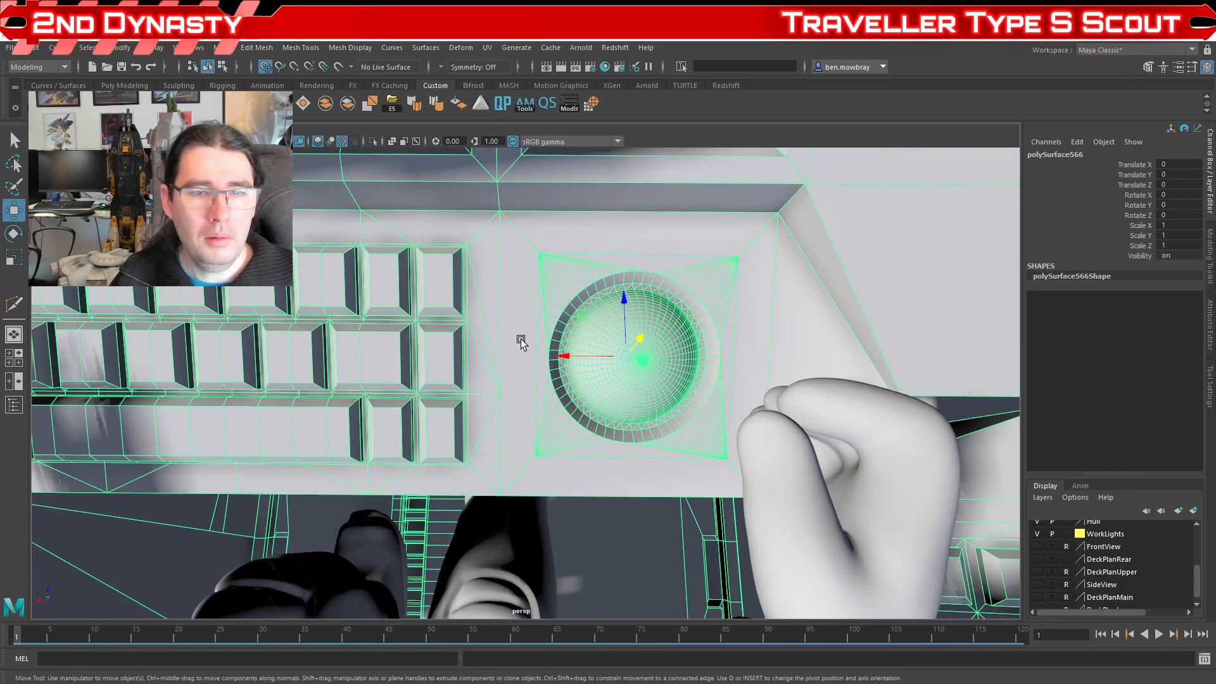
mouse_move(525, 340)
left_mouse_down("alt")
mouse_move(486, 334)
mouse_move(519, 323)
left_mouse_up("alt")
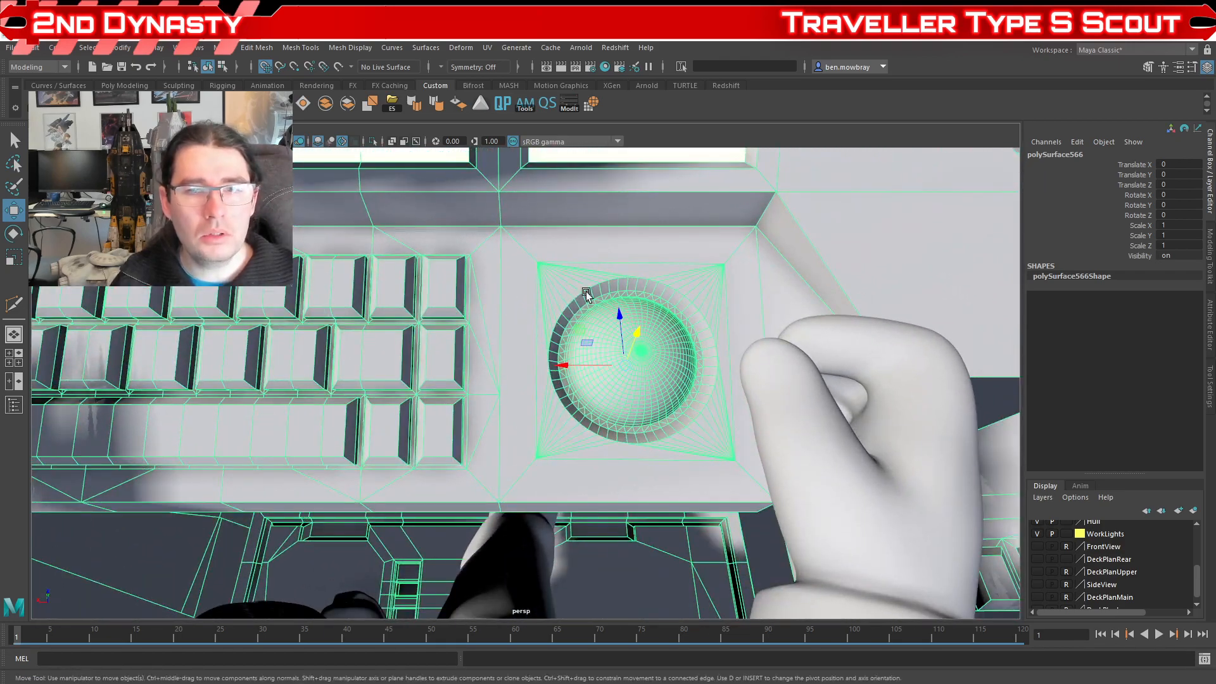
left_click_drag(580, 293, 742, 391, "alt")
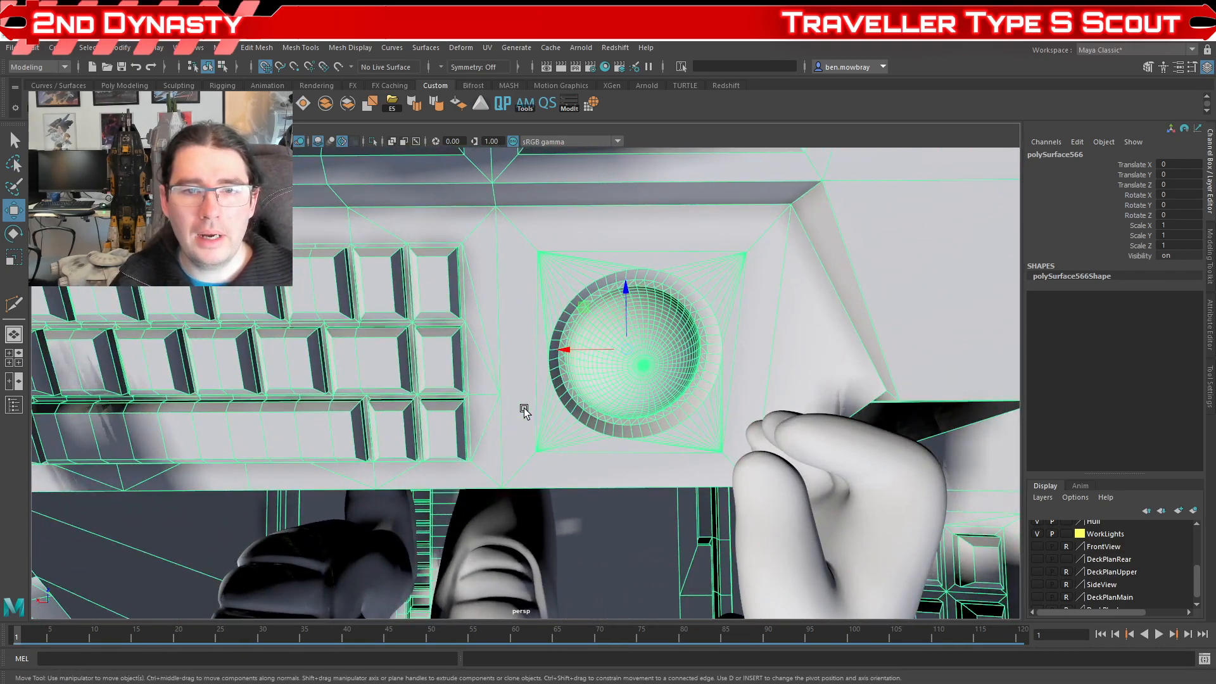
left_click_drag(567, 365, 675, 385, "alt")
scroll(676, 385, "up", 4)
left_click_drag(531, 367, 412, 397, "alt")
scroll(412, 397, "down", 8)
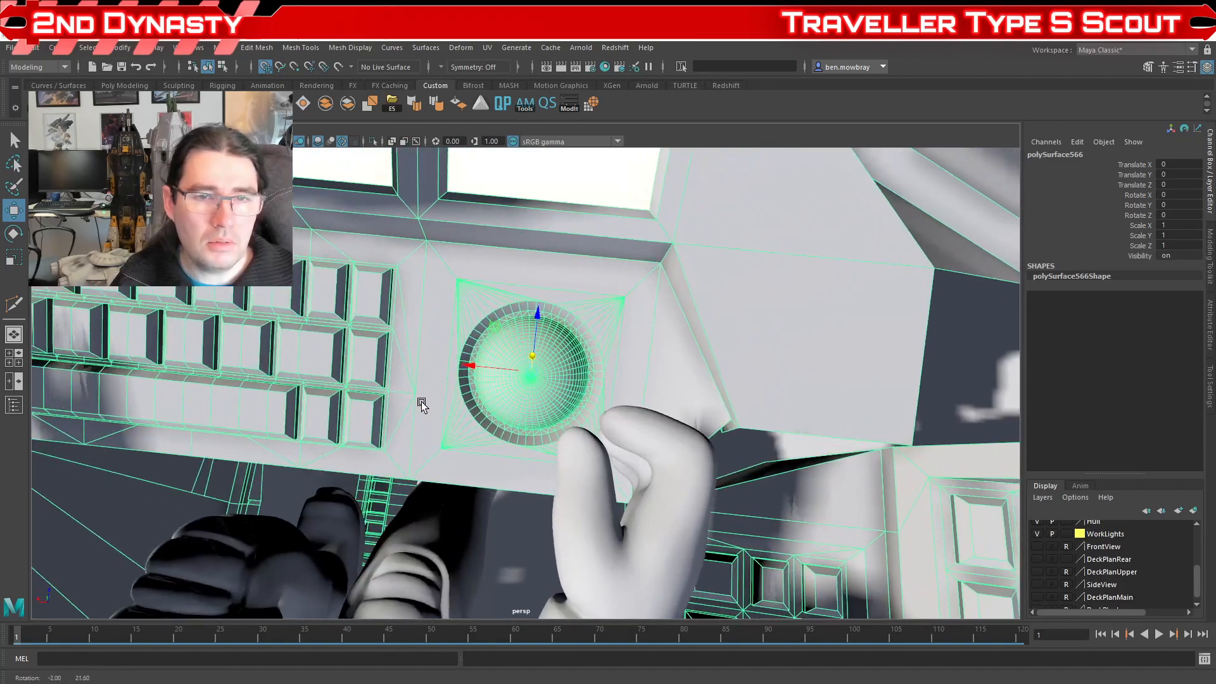
middle_click_drag(429, 395, 586, 386, "alt")
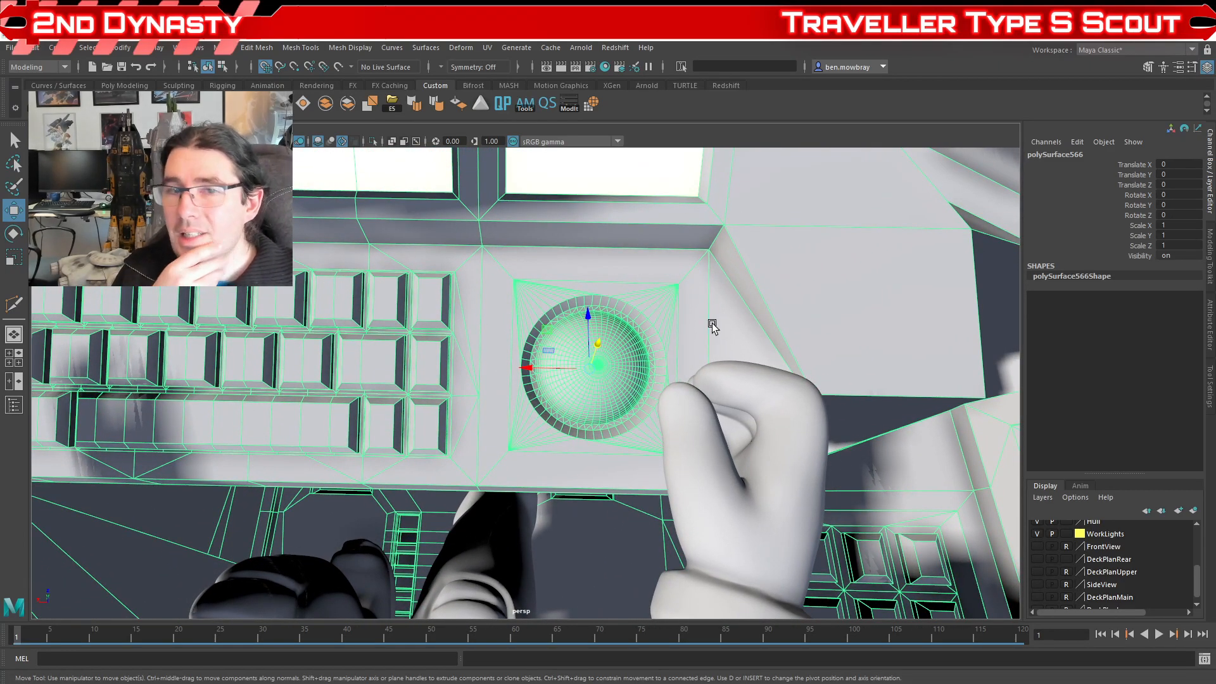
scroll(490, 314, "up", 3)
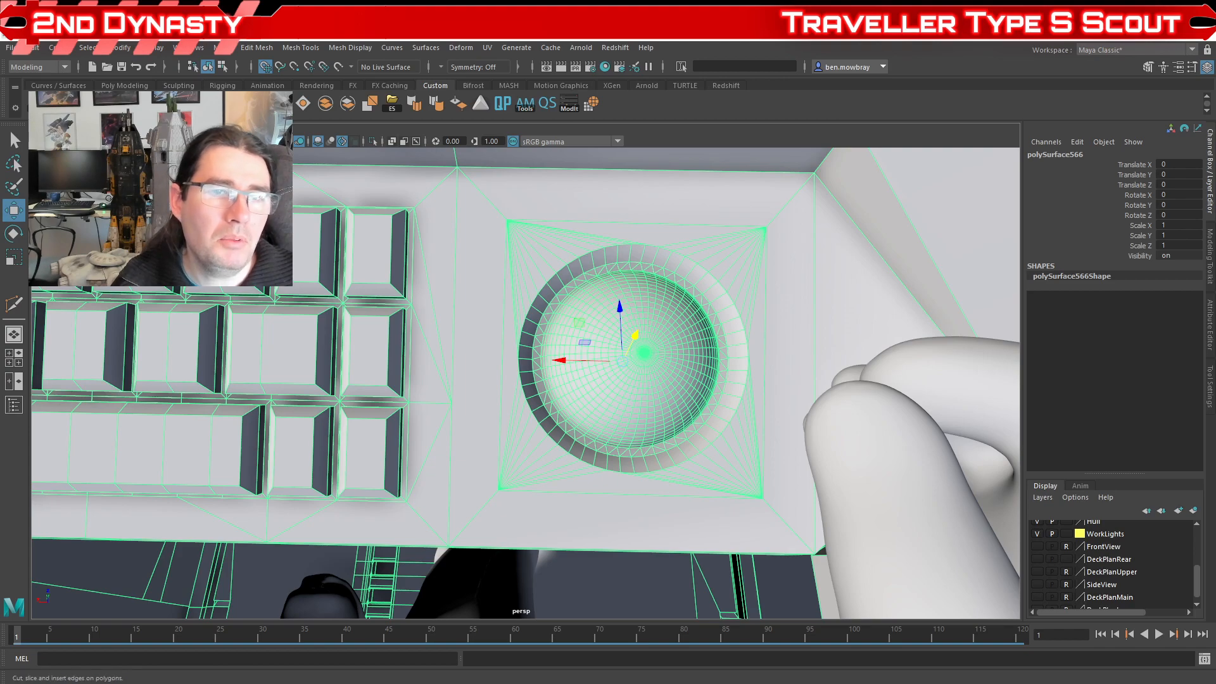
Step: Connect the trackball square's two key-side corners to the edge beside the keys with Multi-Cut, continuing the upper cut to the keypad's corner
left_click(13, 304)
left_click(491, 219)
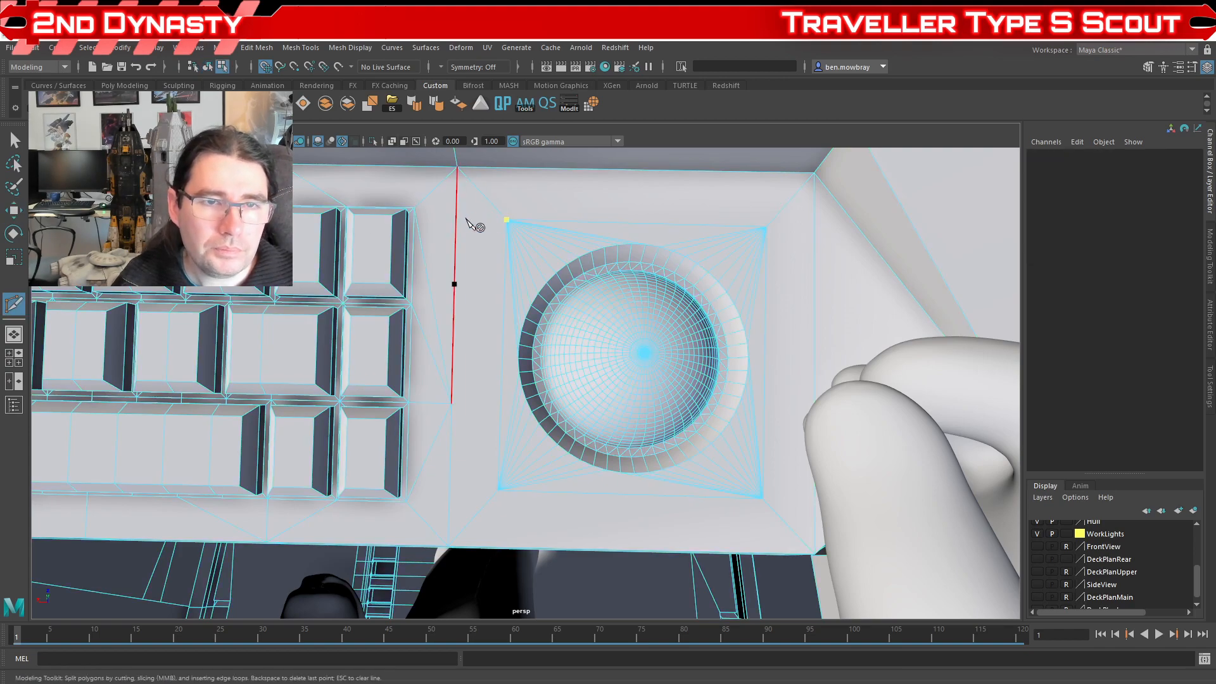
left_click(456, 214)
right_click(456, 280)
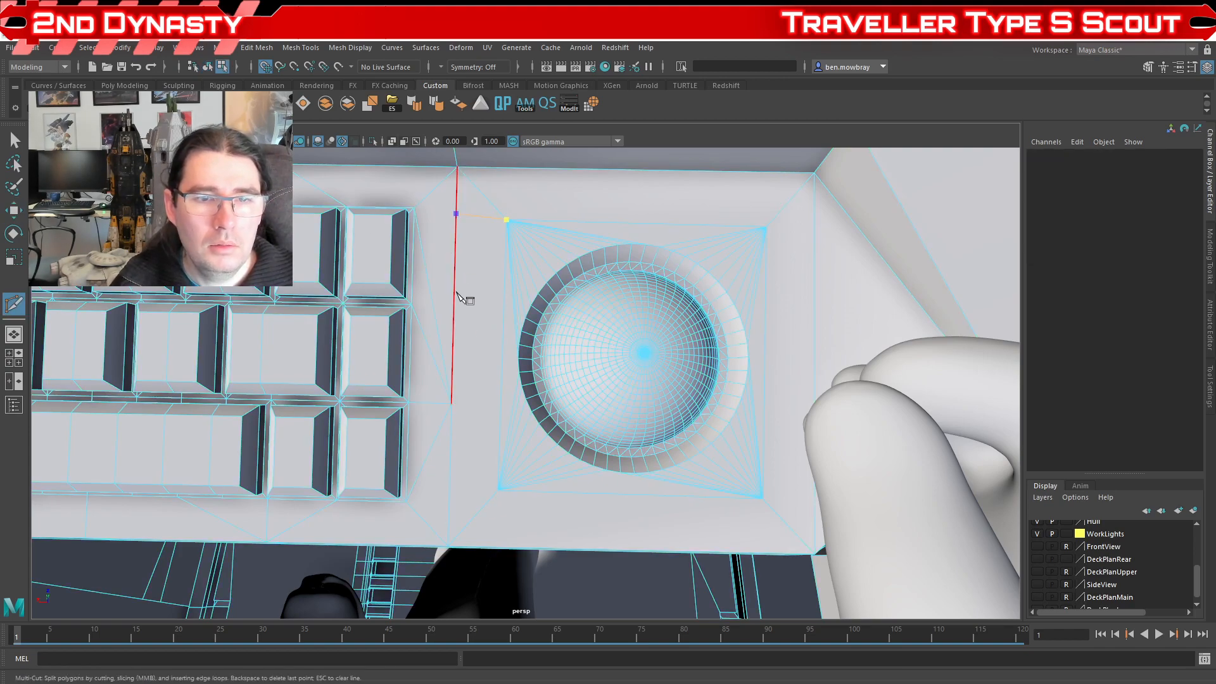
left_click(452, 404)
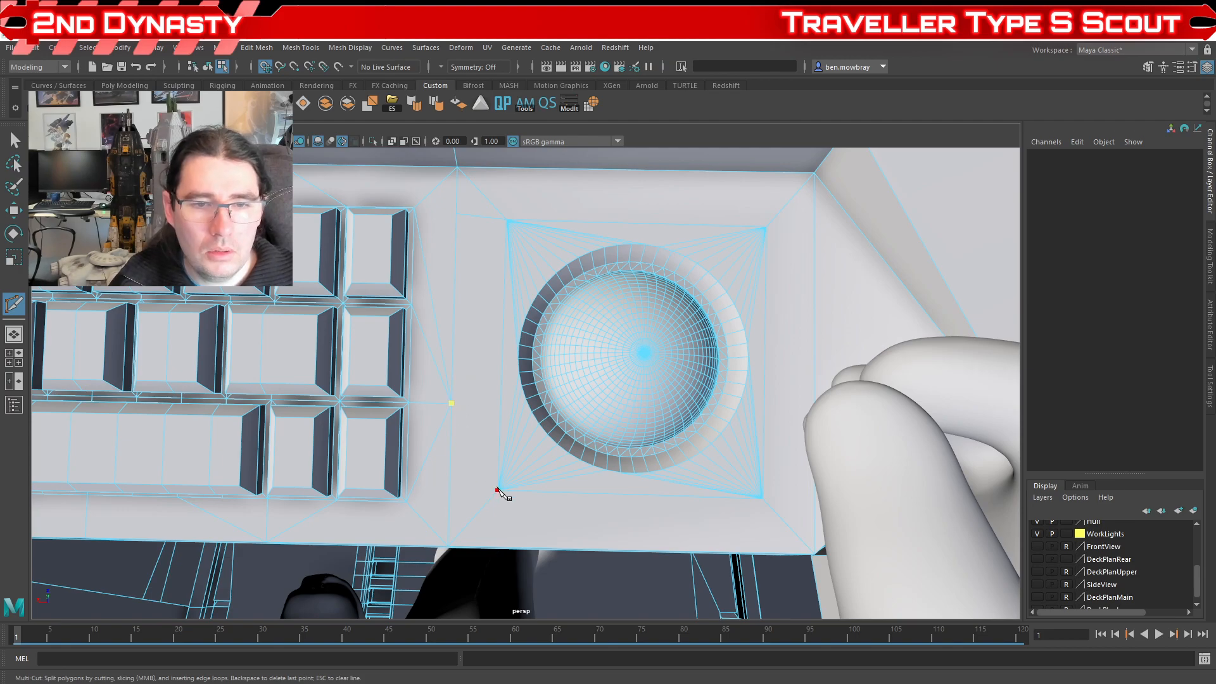
mouse_move(768, 409)
middle_mouse_down("alt")
mouse_move(701, 402)
mouse_move(749, 418)
middle_mouse_up("alt")
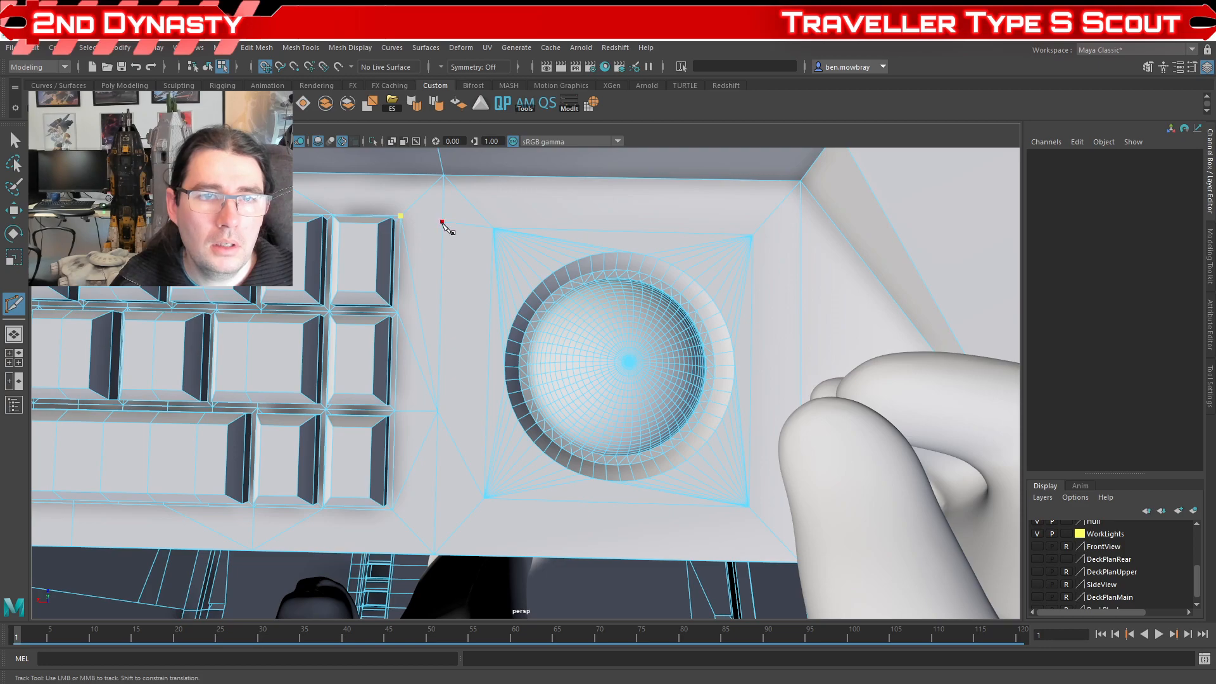
Step: Move the new upper vertex beside the keys along one axis, snapping it level with the trackball square's upper corner
key("w")
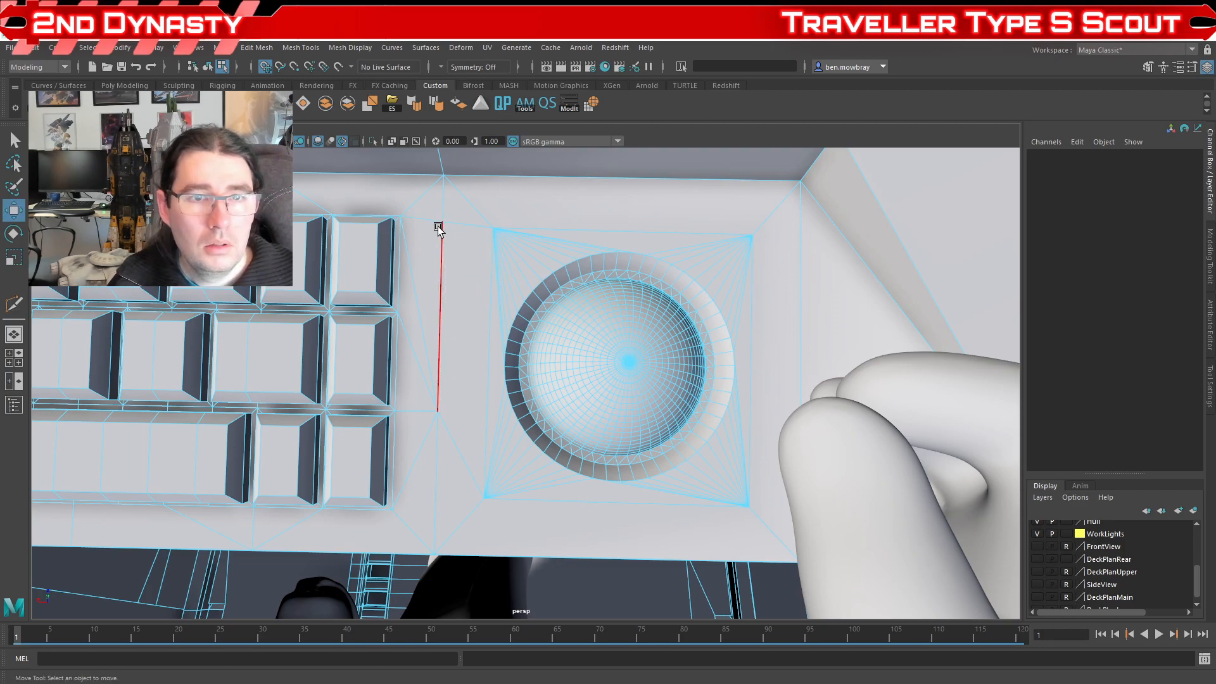
left_click(439, 223)
left_click(266, 68)
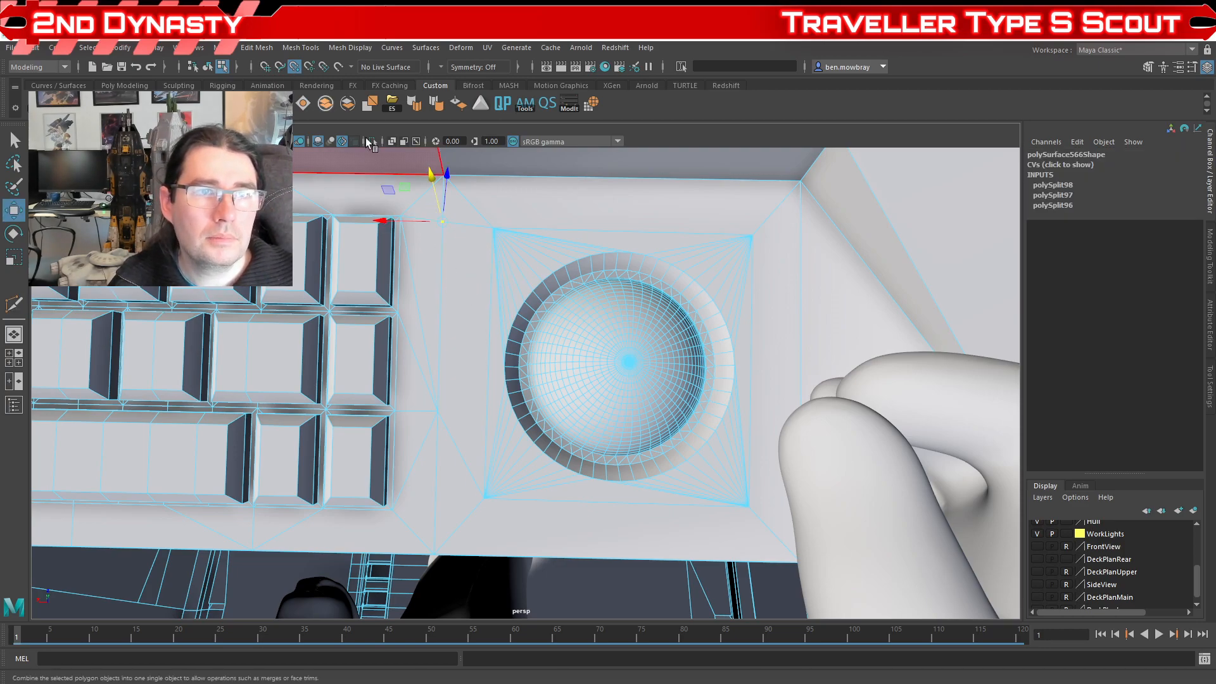
left_click_drag(602, 342, 538, 359, "alt")
left_click_drag(600, 315, 580, 380, "alt")
left_click_drag(575, 278, 578, 370)
key("ctrl+z")
left_click_drag(598, 318, 576, 370)
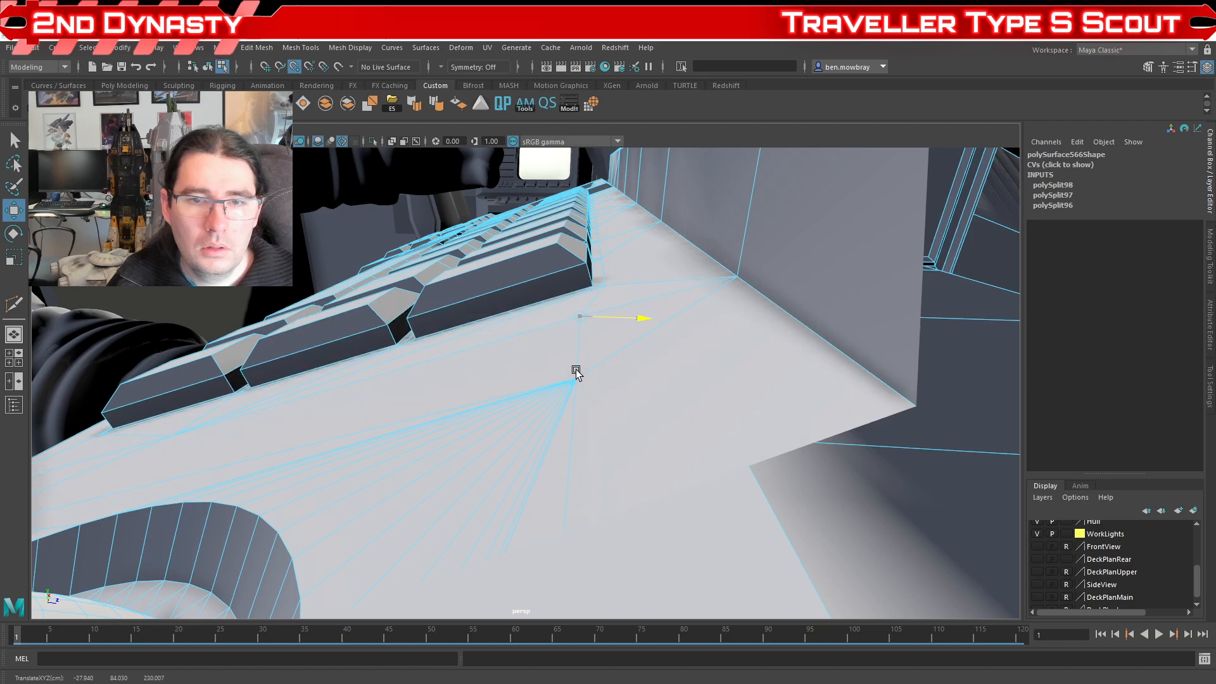
left_click_drag(580, 279, 508, 397)
Step: Return to object selection and isolate the console mesh in the viewport
scroll(503, 366, "down", 6)
right_click_drag(516, 306, 565, 293)
key("ctrl+1")
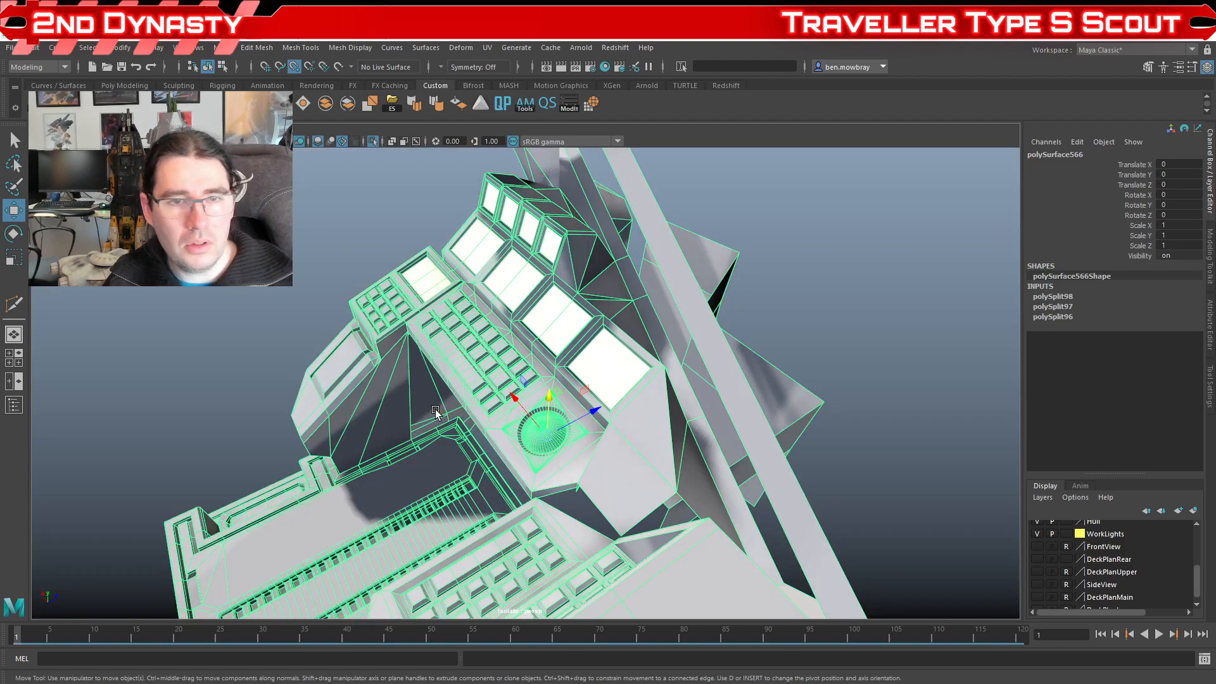
Step: Snap the lower vertex beside the keys along its axes into line with the trackball square's lower corner
scroll(562, 440, "up", 3)
left_click_drag(435, 409, 525, 424, "alt")
middle_click_drag(525, 424, 489, 404, "alt")
scroll(489, 404, "up", 3)
left_click_drag(489, 404, 579, 326, "alt")
scroll(464, 449, "up", 4)
scroll(388, 412, "up", 4)
right_click_drag(579, 325, 523, 326)
left_click_drag(594, 315, 522, 419)
left_click_drag(484, 313, 559, 420)
Step: Examine the isolated console's keys, screens and trackball area from near and far
scroll(510, 399, "down", 5)
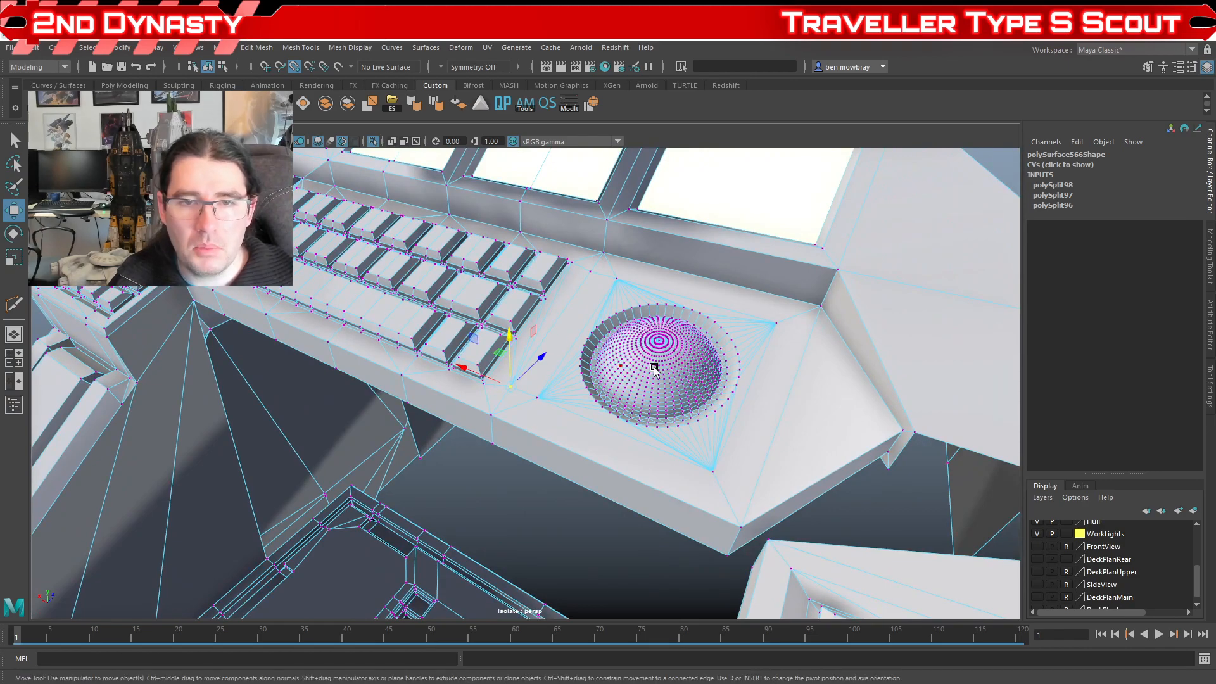
scroll(526, 410, "down", 5)
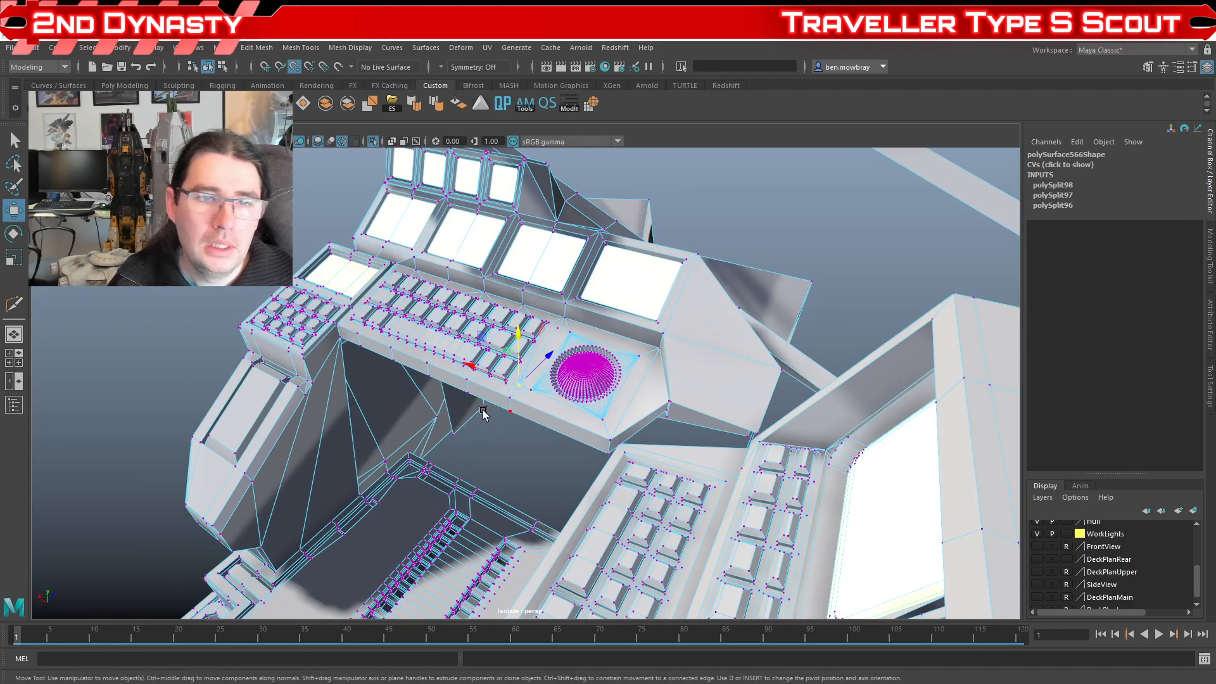
left_click_drag(485, 413, 368, 196, "alt")
left_click_drag(290, 313, 468, 312, "alt")
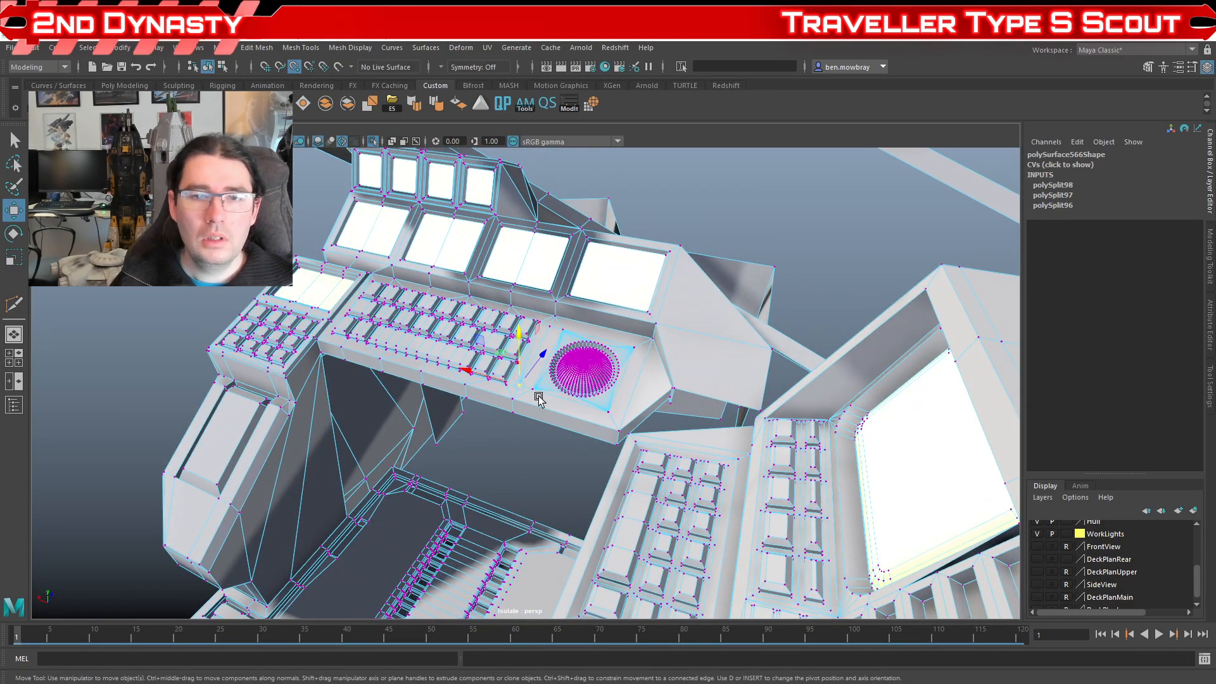
scroll(546, 377, "up", 1)
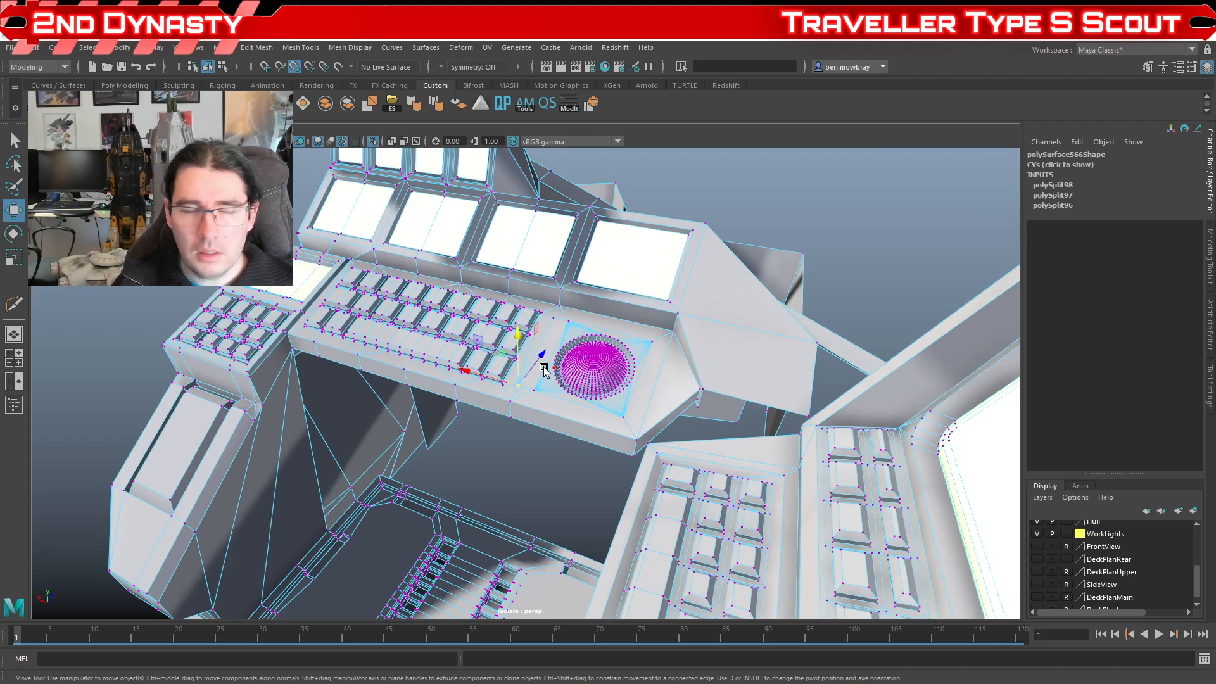
left_click_drag(483, 304, 525, 366, "alt")
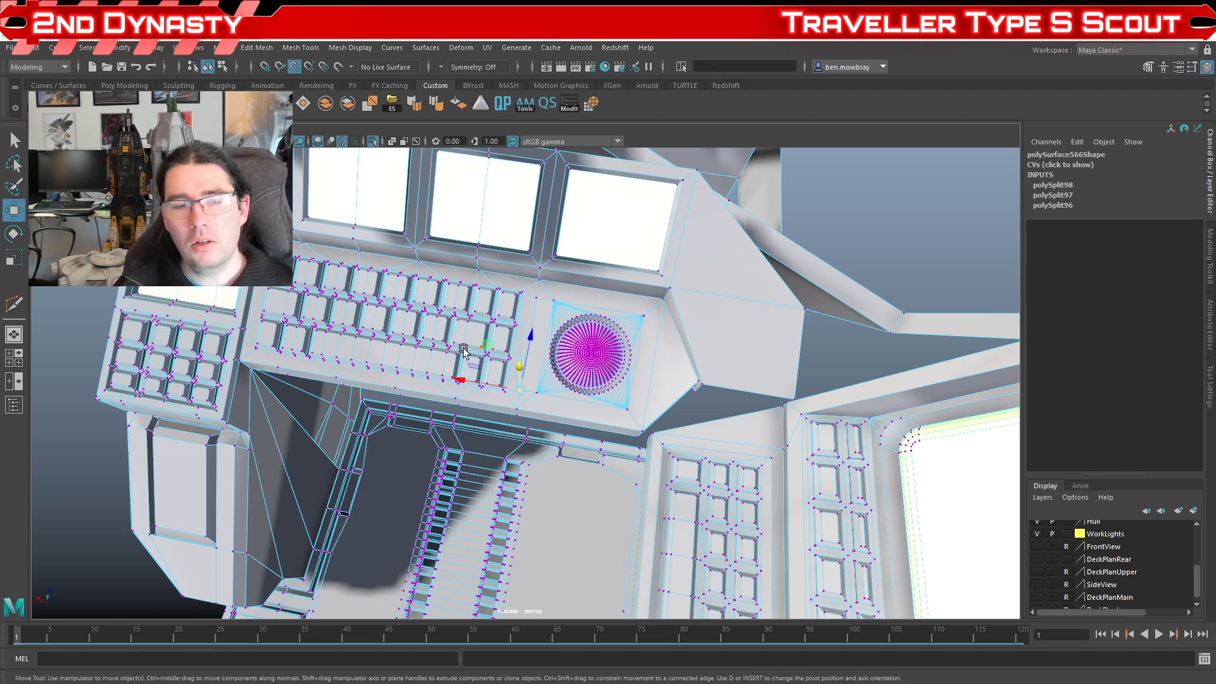
scroll(519, 367, "up", 5)
left_click_drag(519, 367, 469, 425, "alt")
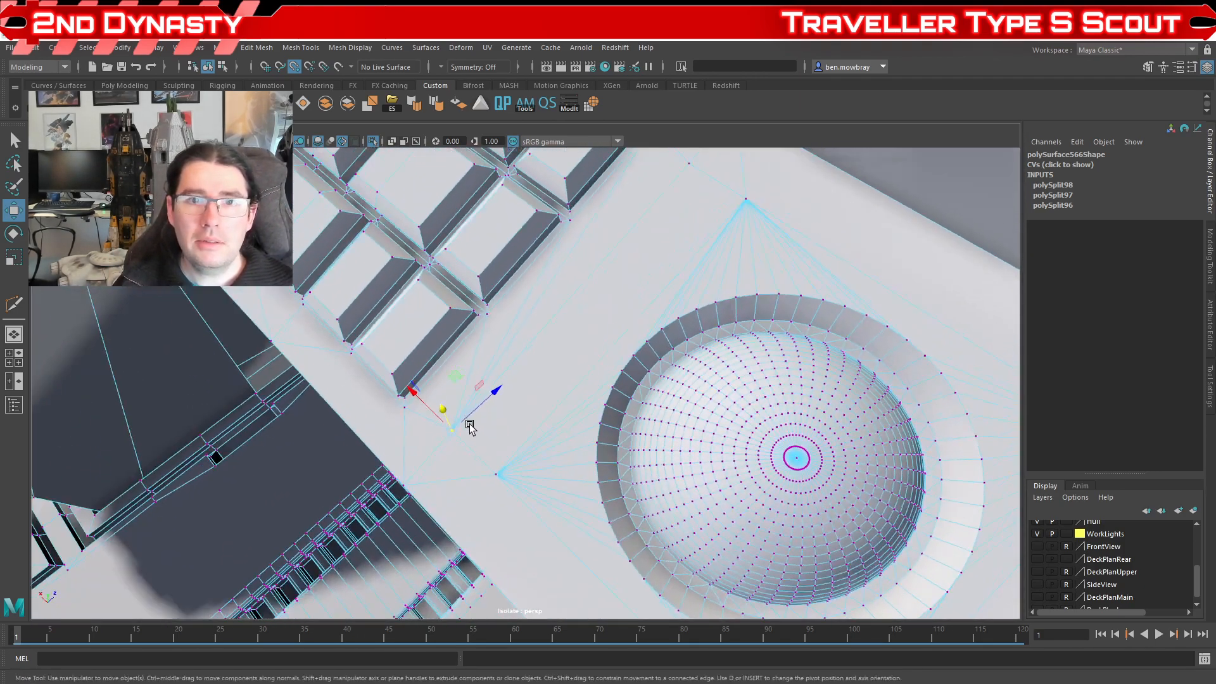
Step: Select the narrow rectangular face between the keys and the trackball square
right_click(584, 347)
scroll(592, 367, "down", 3)
left_click_drag(592, 366, 542, 398, "alt")
scroll(606, 374, "up", 3)
scroll(606, 374, "up", 2)
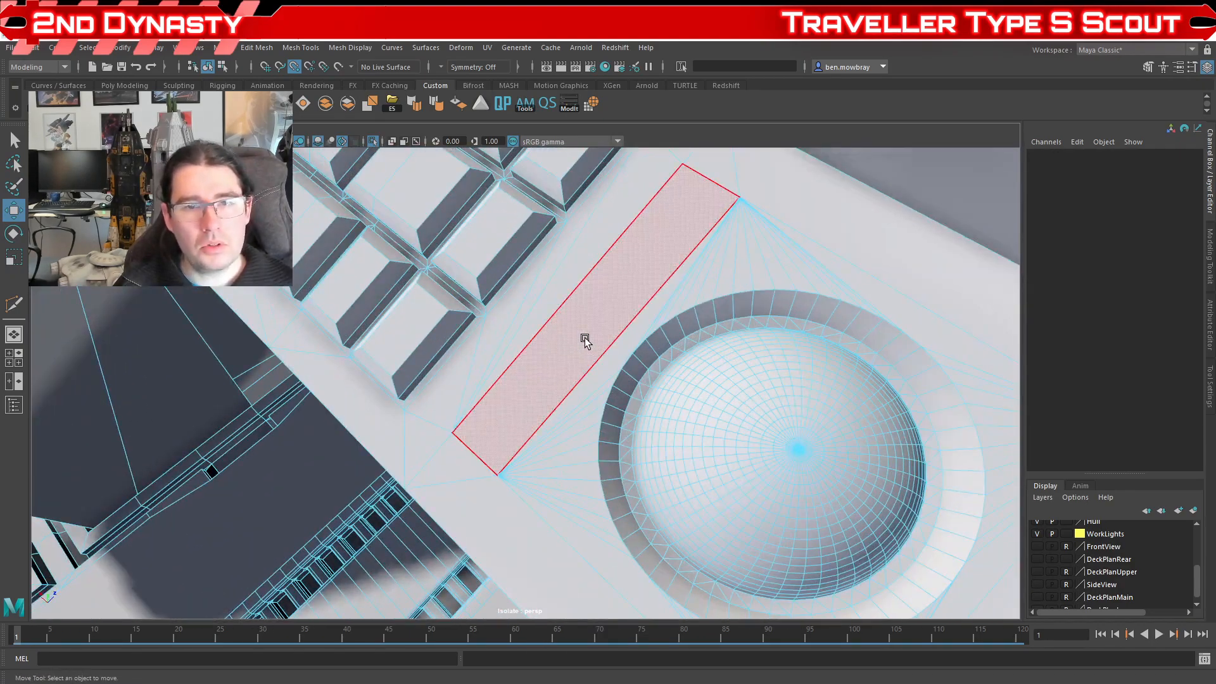
left_click(583, 339)
left_click_drag(583, 340, 503, 380, "alt")
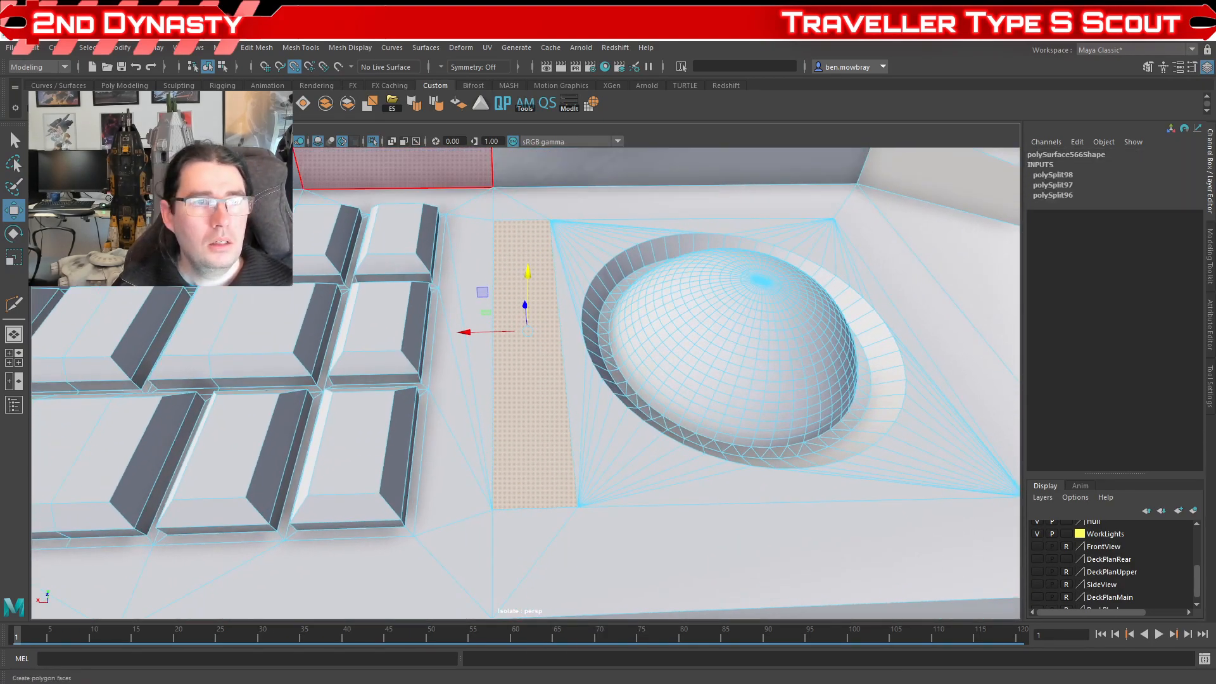
key("ctrl+e")
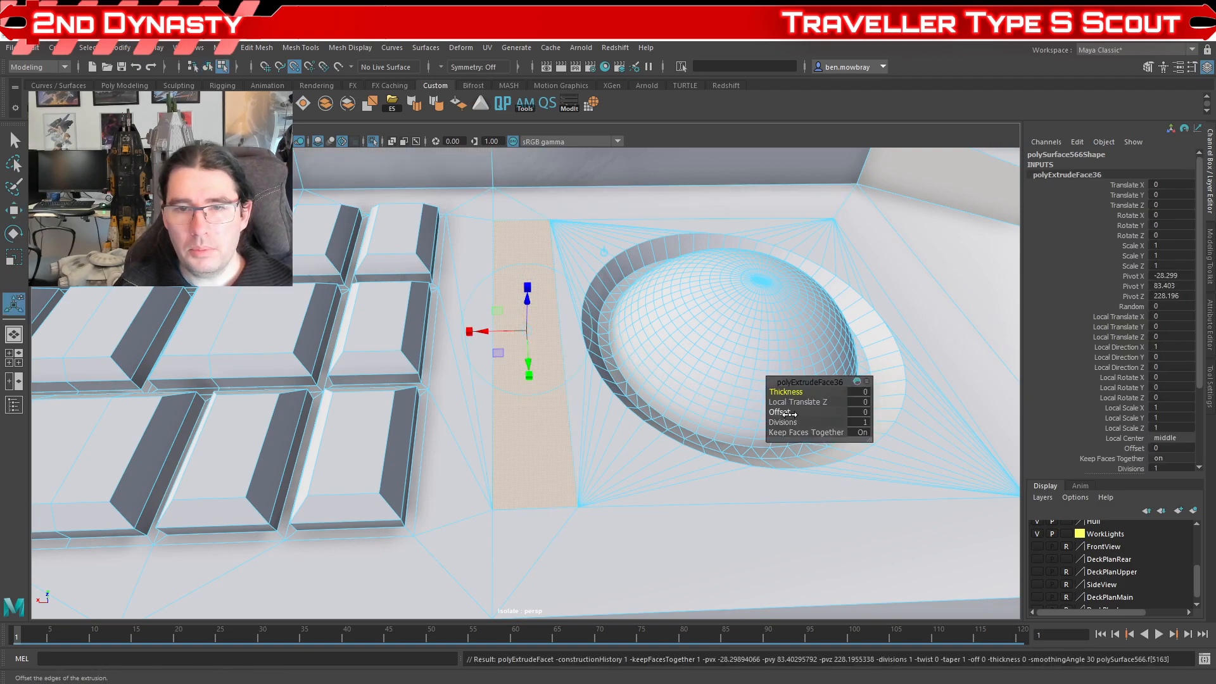
left_click_drag(783, 412, 793, 413)
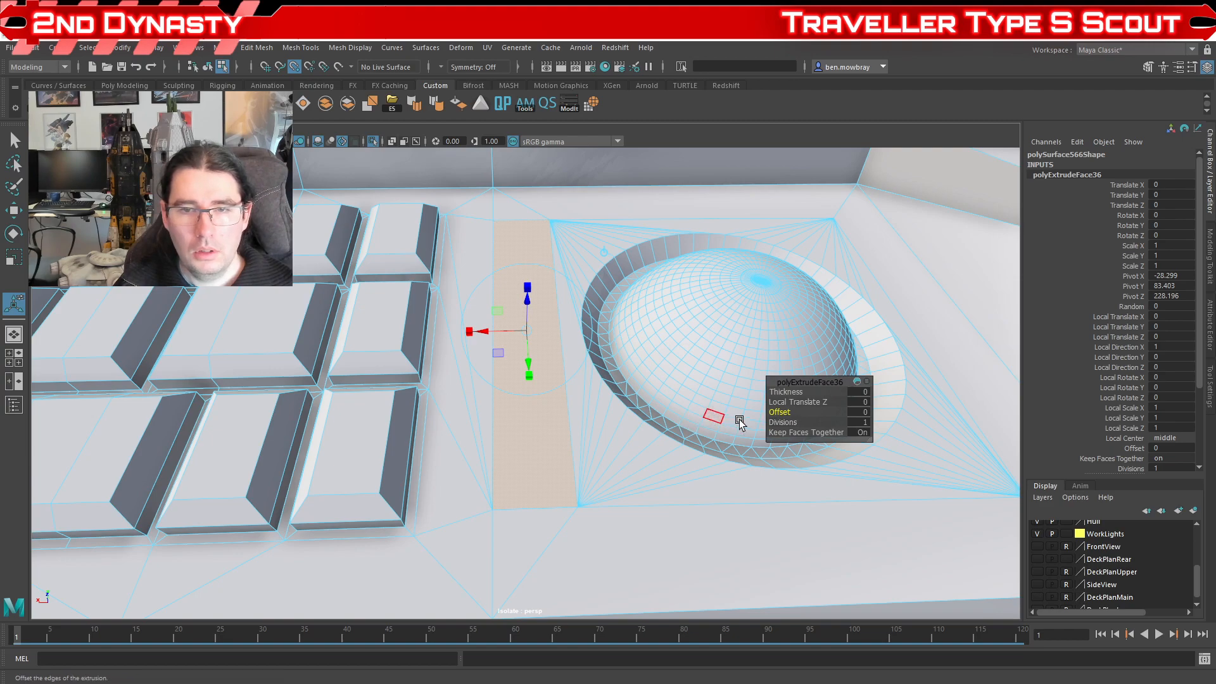
key("ctrl+z")
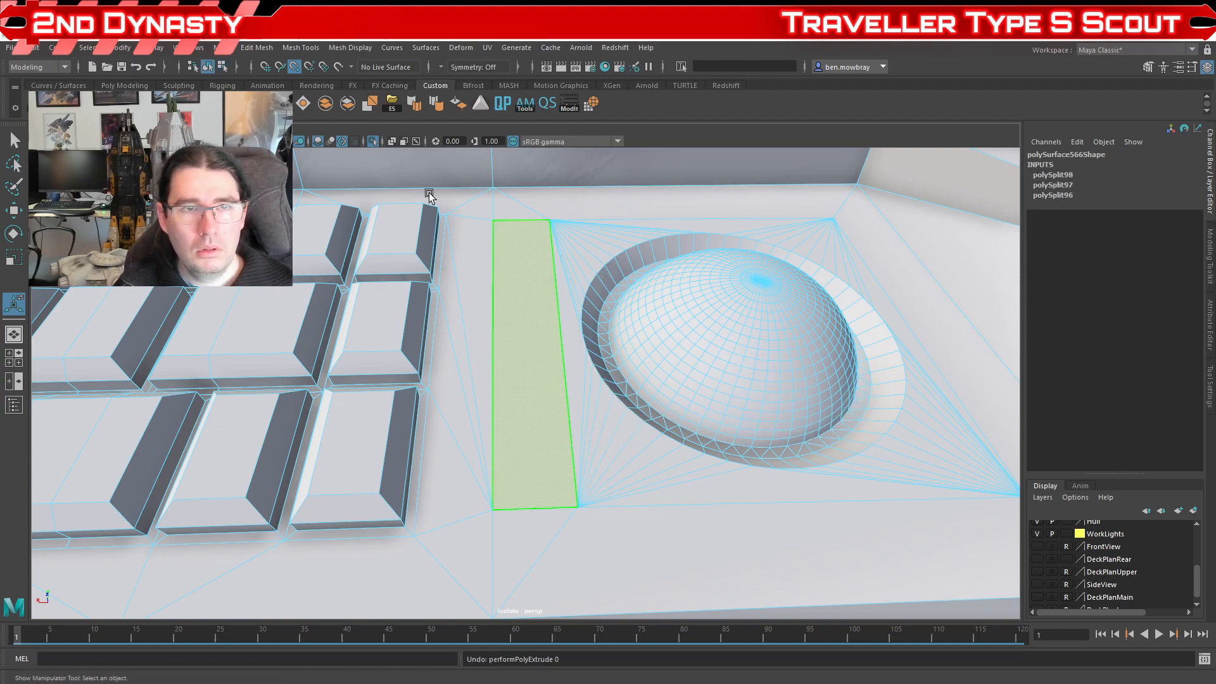
Step: Inset the narrow face with an extrude offset of 0.2, and sink it with a second extrude at Local Translate Z -0.2
key("ctrl+e")
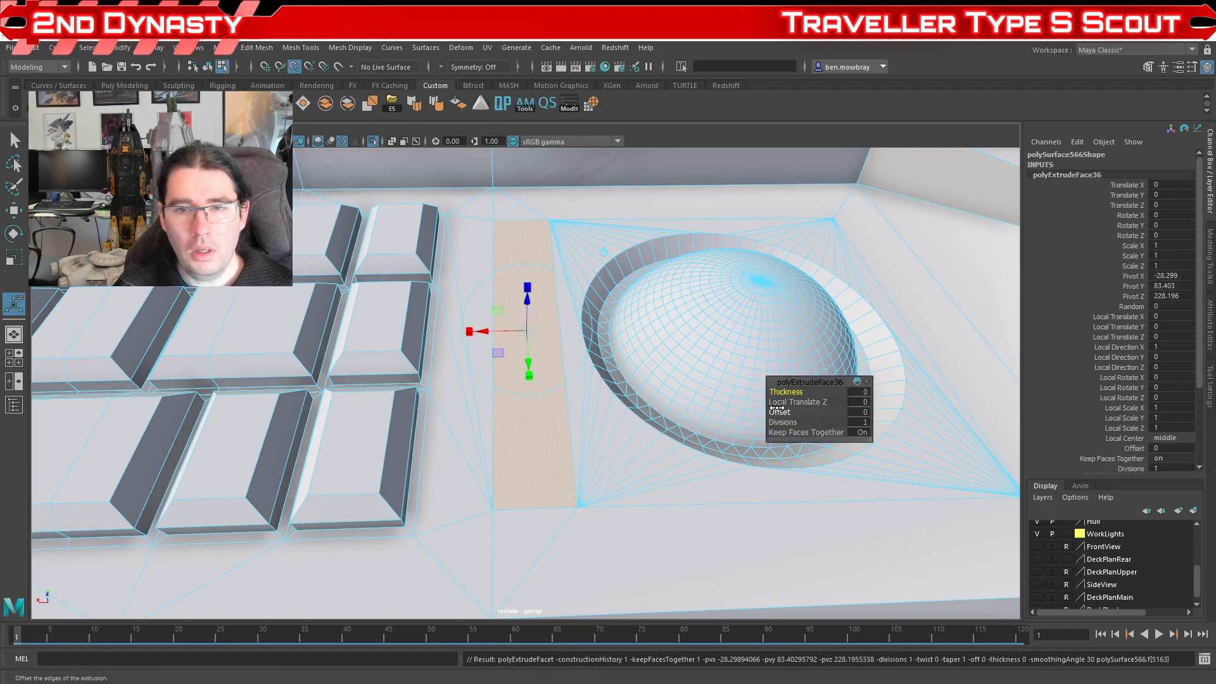
left_click_drag(682, 402, 621, 371, "alt")
key("ctrl+e")
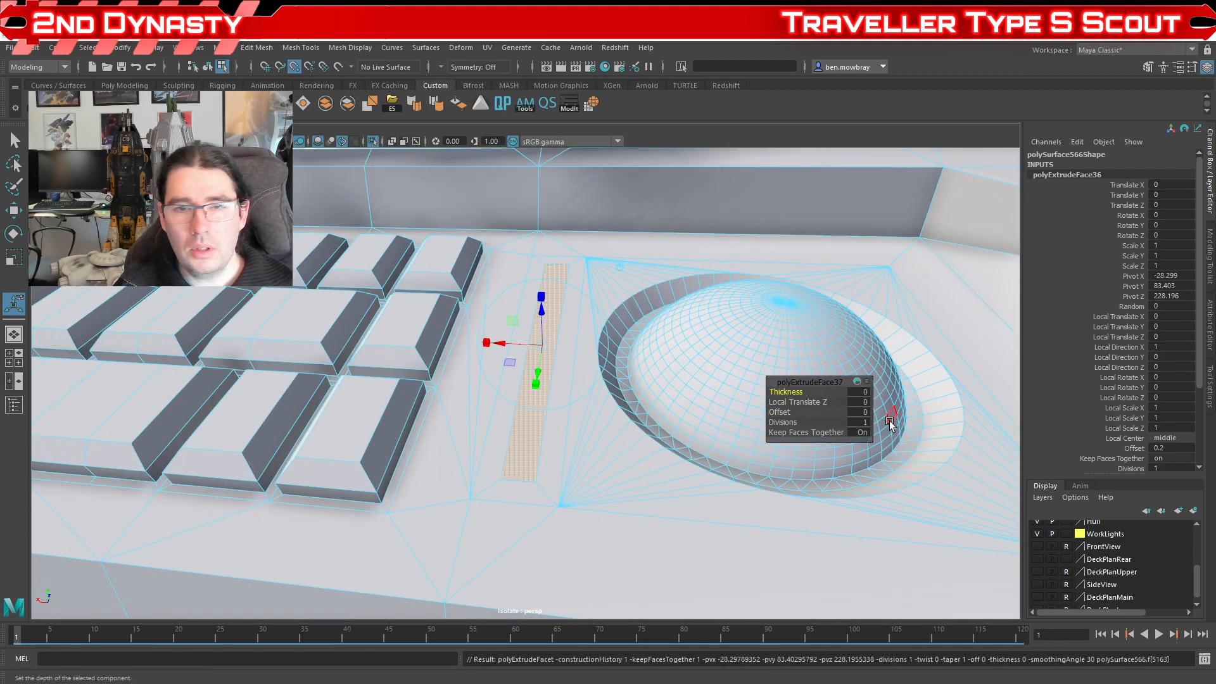
left_click(866, 402)
type("-")
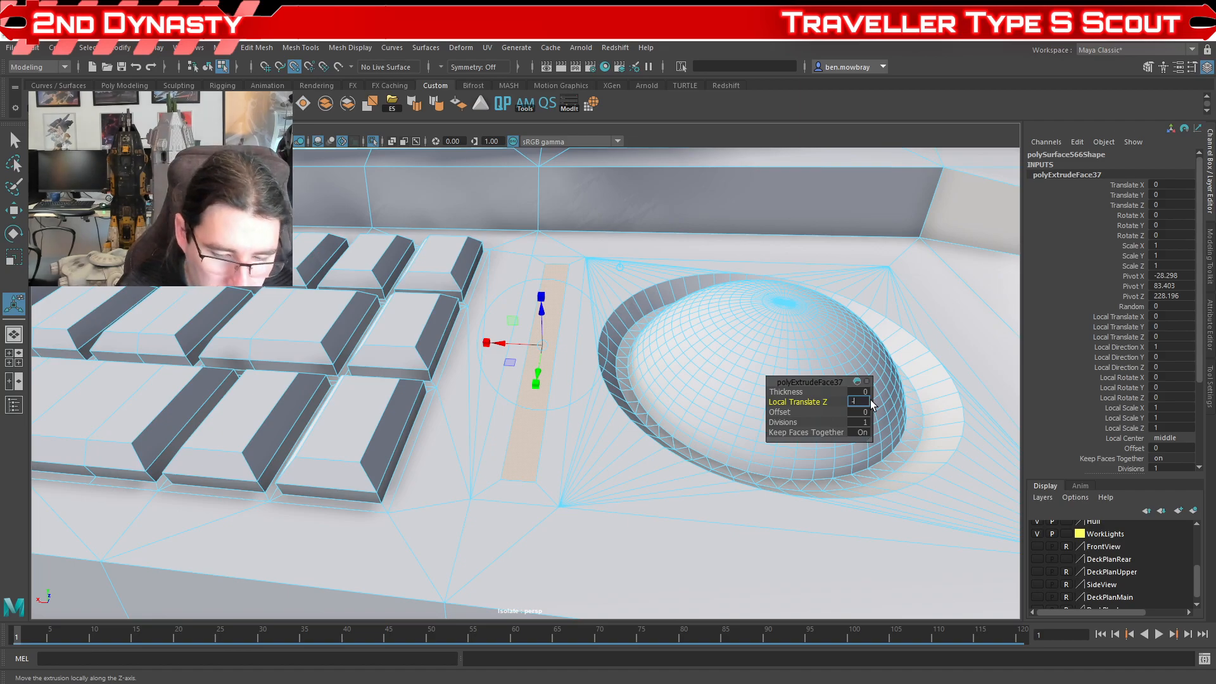
type("0.2")
key("Tab")
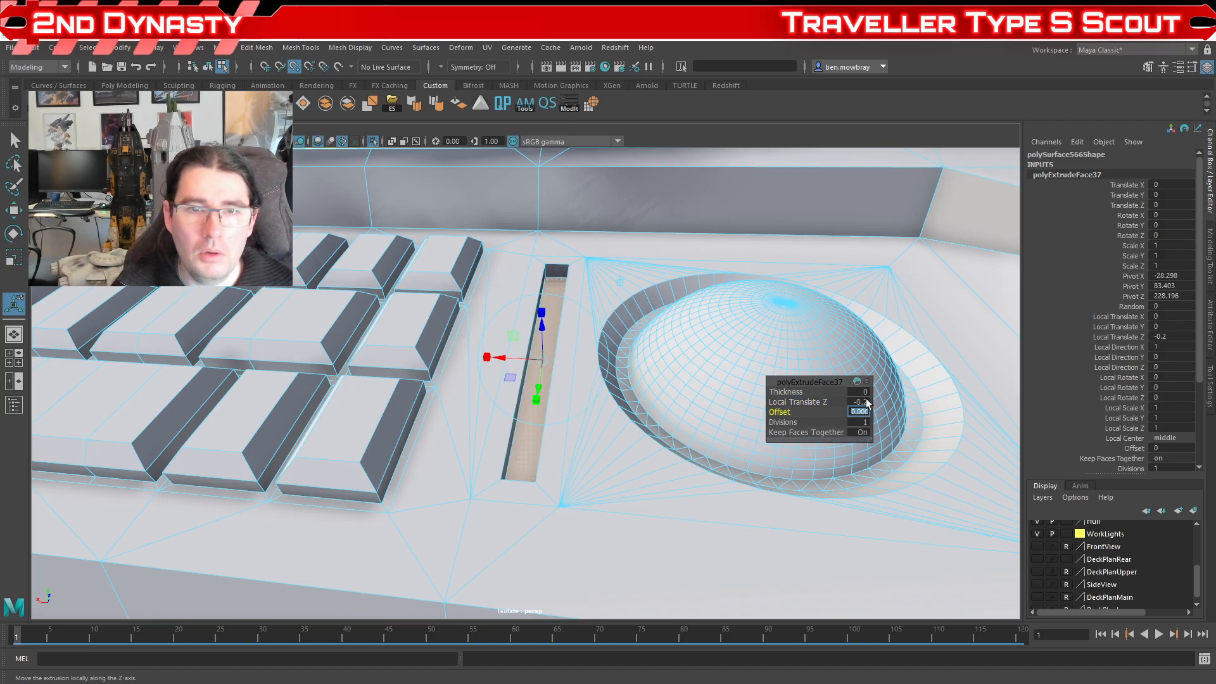
Step: Examine the recessed slot and the triangular face at the console's end beside the trackball
scroll(609, 364, "down", 5)
left_click_drag(609, 364, 543, 380, "alt")
right_click_drag(715, 341, 742, 329, "alt")
middle_click_drag(742, 330, 622, 360, "alt")
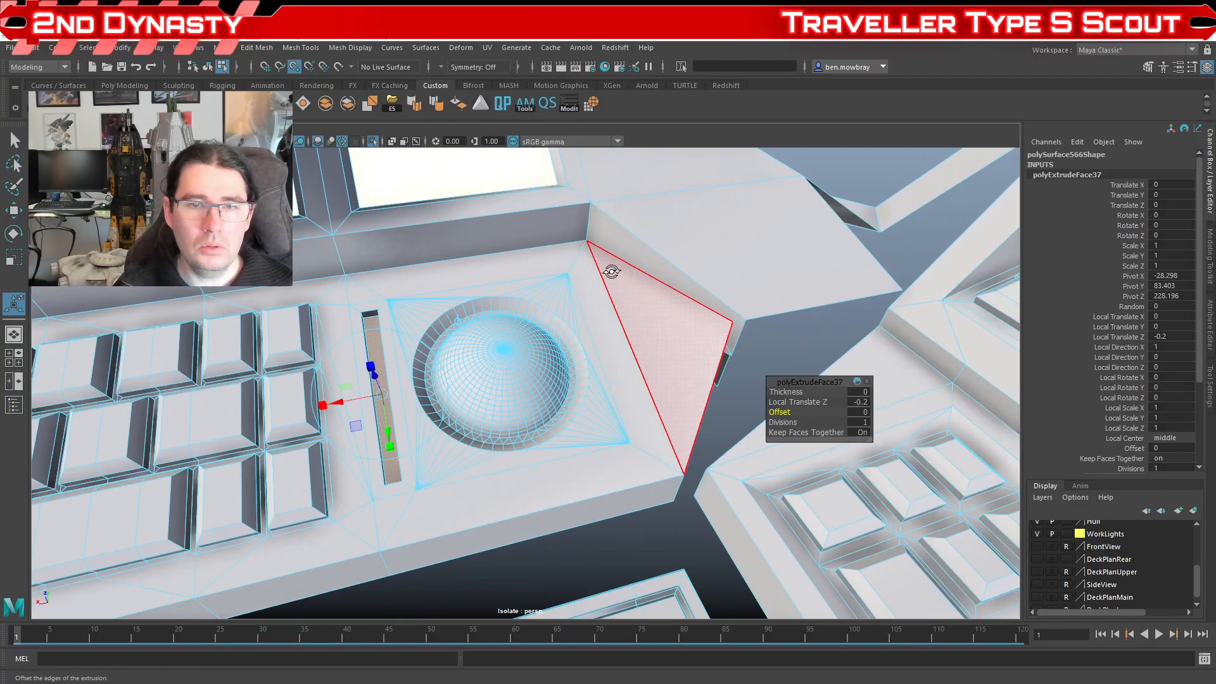
left_click_drag(611, 271, 591, 272, "alt")
right_click_drag(591, 271, 623, 271, "alt")
middle_click_drag(623, 271, 573, 289, "alt")
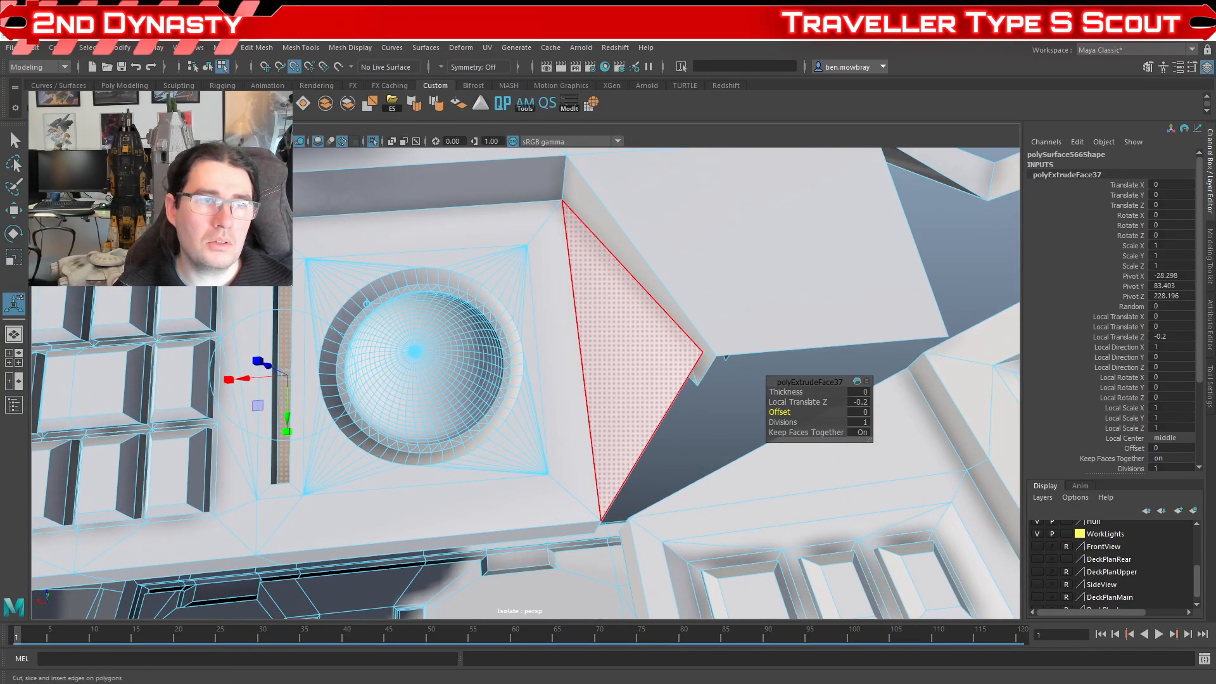
left_click_drag(557, 285, 564, 260, "alt")
key("ctrl+shift+x")
left_click_drag(506, 342, 589, 304, "alt")
right_click_drag(481, 329, 539, 329, "alt")
left_click(441, 313)
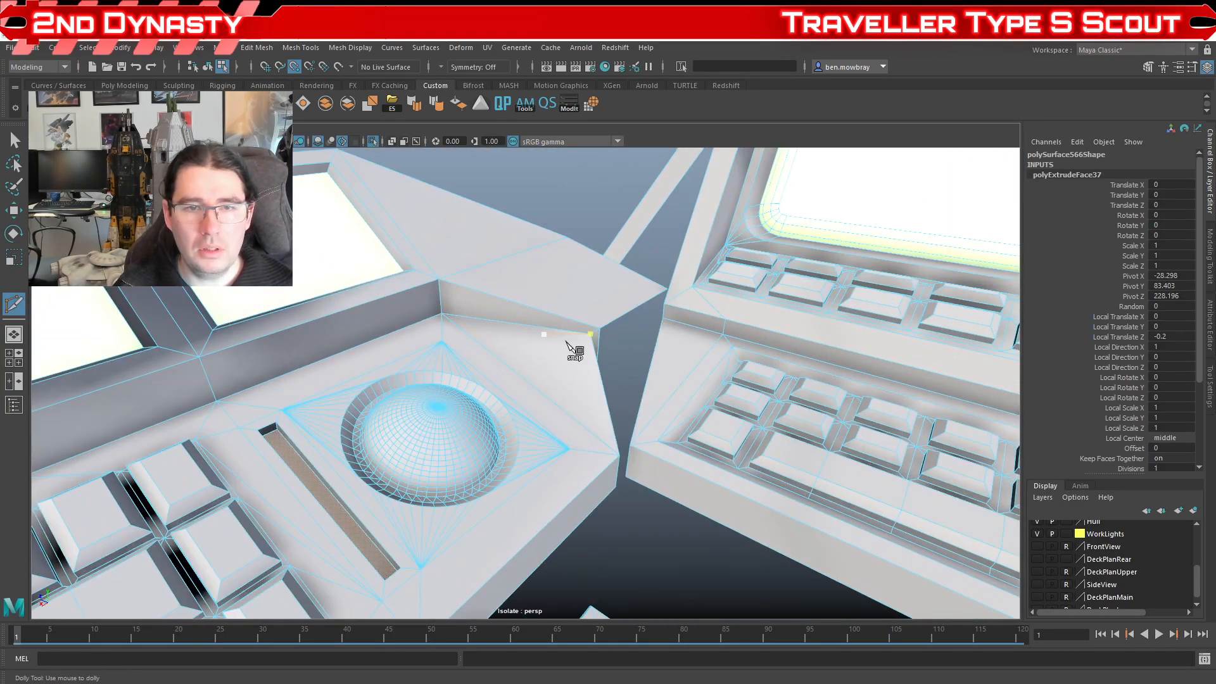
Step: Examine the slot and trackball in relation to the keys and the neighbouring side console
right_click_drag(613, 371, 589, 384, "alt")
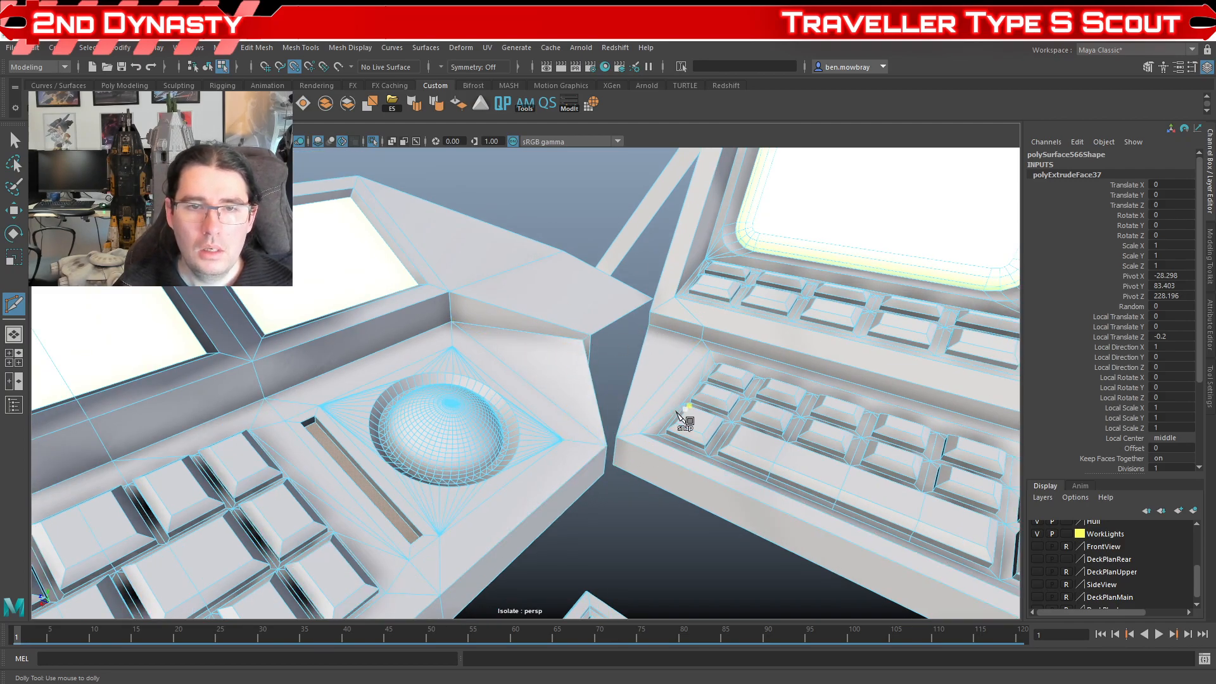
right_click_drag(676, 413, 627, 400, "alt")
left_click_drag(627, 400, 604, 385, "alt")
right_click_drag(600, 361, 567, 352, "alt")
left_click_drag(567, 352, 581, 233, "alt")
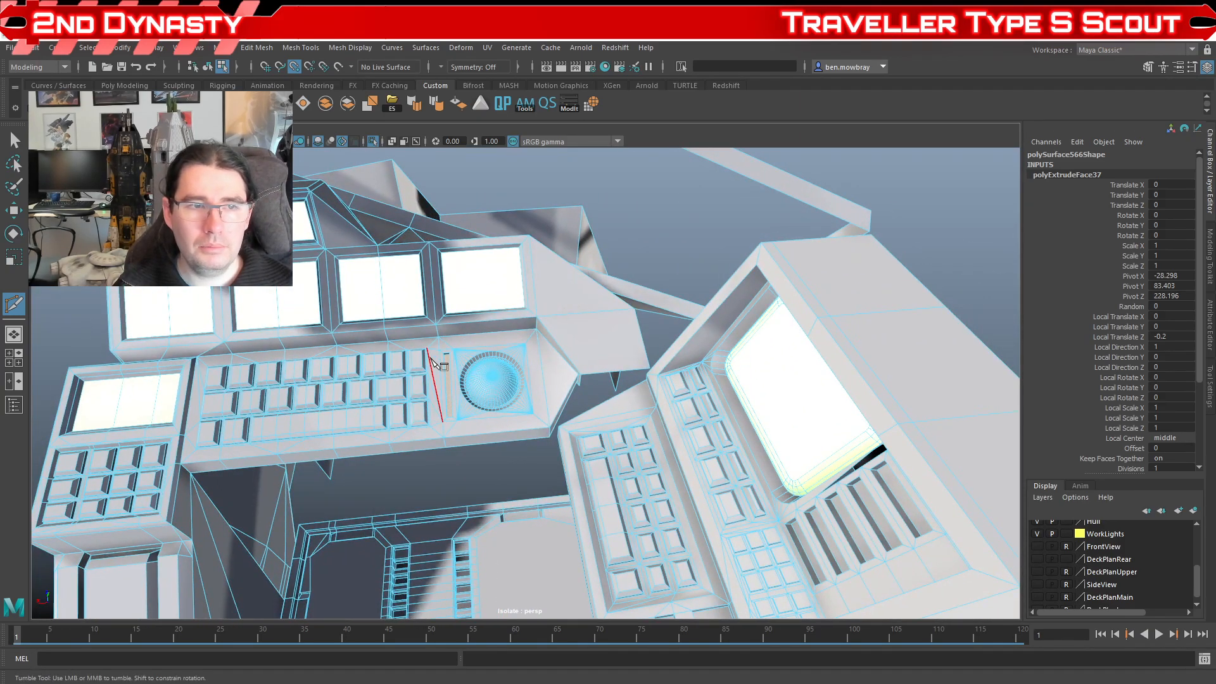
middle_click_drag(430, 358, 586, 319, "alt")
right_click_drag(586, 319, 612, 332, "alt")
left_click_drag(611, 332, 600, 289, "alt")
middle_click_drag(600, 288, 487, 326, "alt")
left_click_drag(487, 326, 522, 389, "alt")
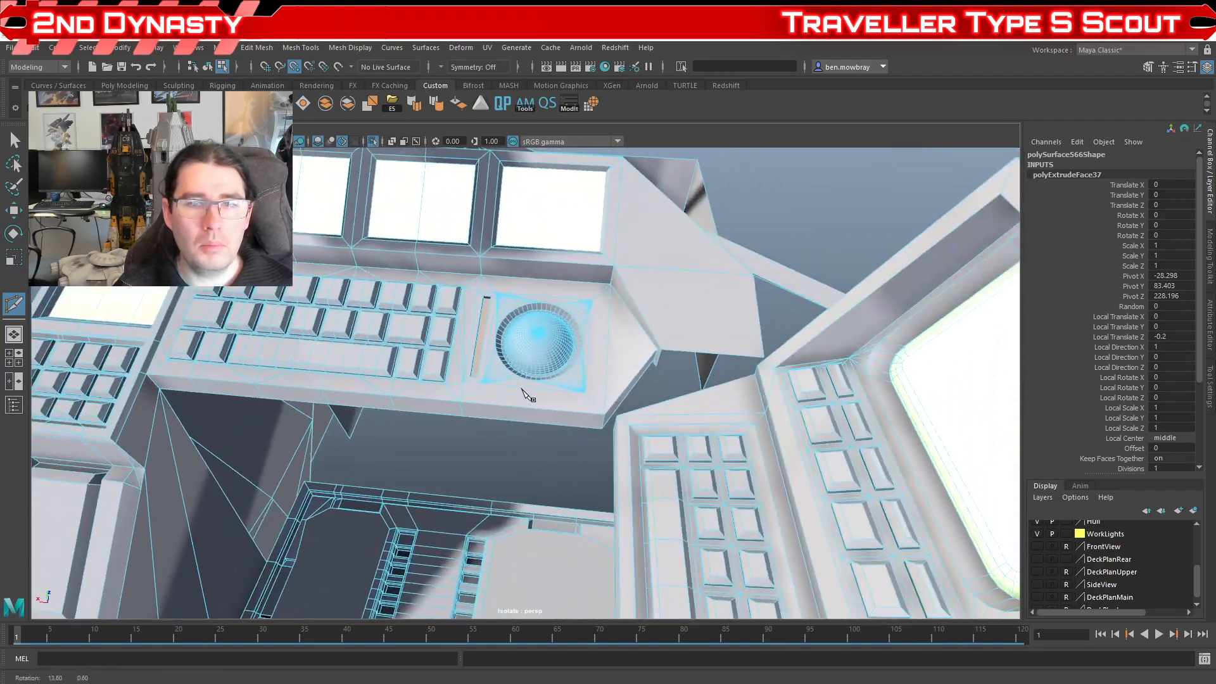
Step: Cut edges from the trackball square's two outer corners across the console's end panel to meet at its pointed tip
left_click_drag(608, 379, 621, 382, "alt")
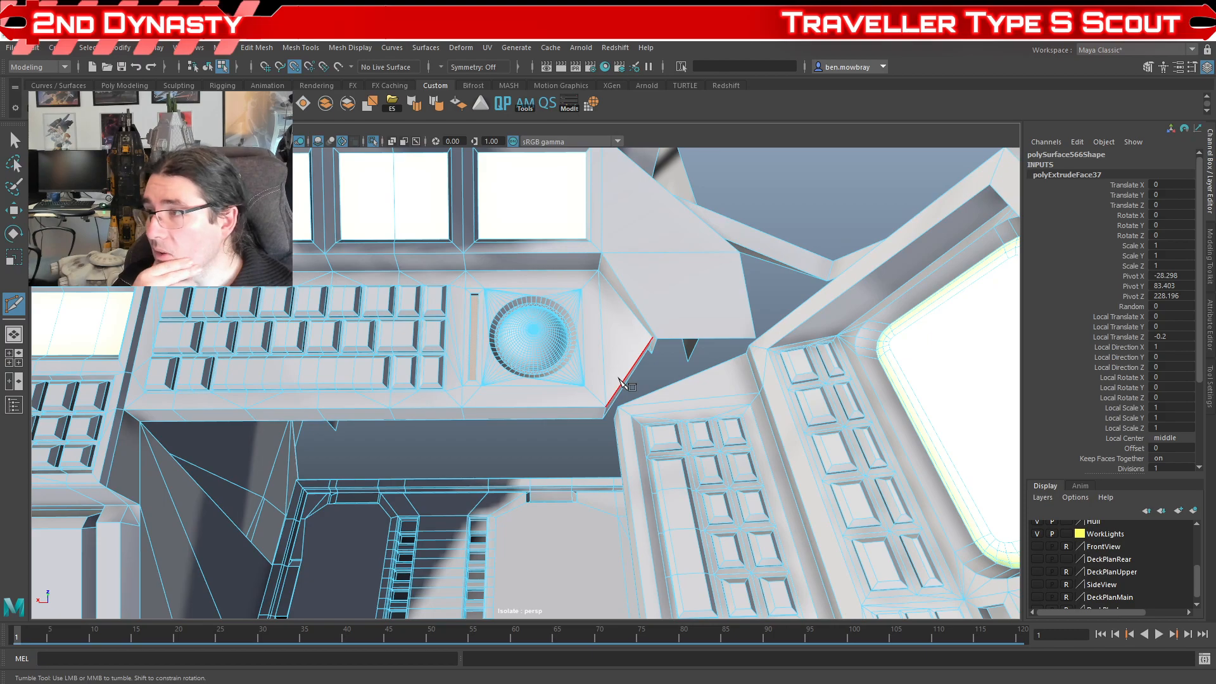
scroll(663, 400, "up", 4)
left_click_drag(662, 400, 582, 406, "alt")
scroll(669, 403, "up", 4)
scroll(636, 416, "down", 2)
scroll(583, 406, "up", 2)
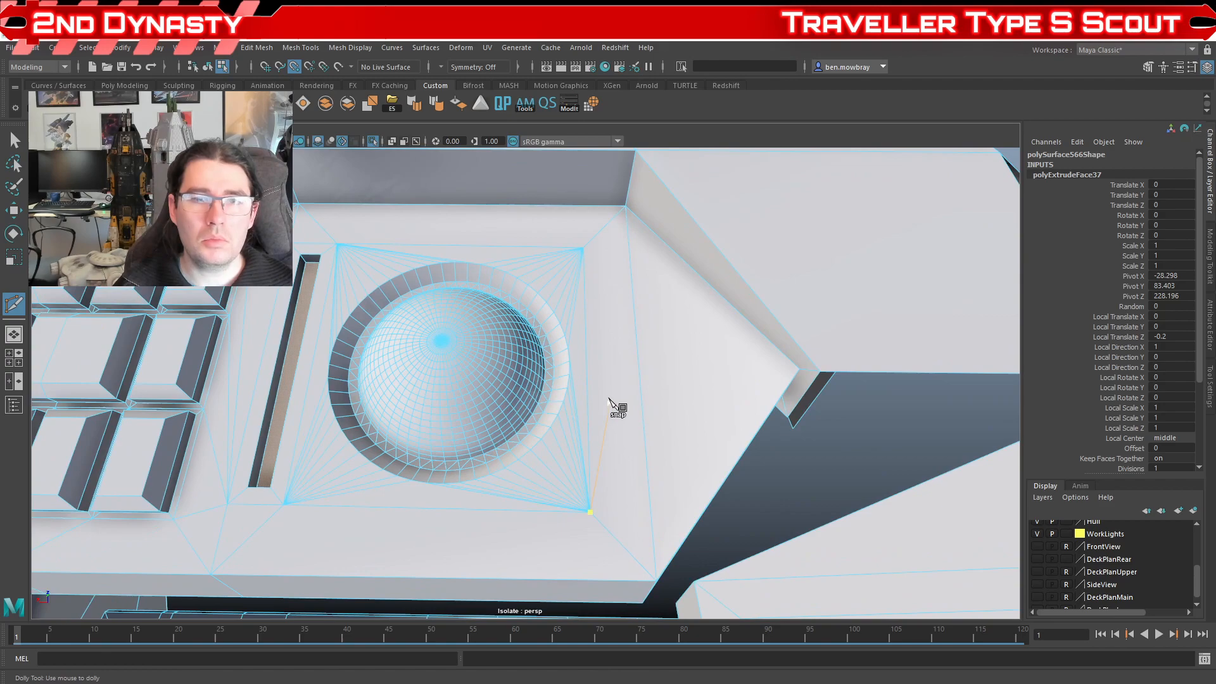
left_click(588, 244)
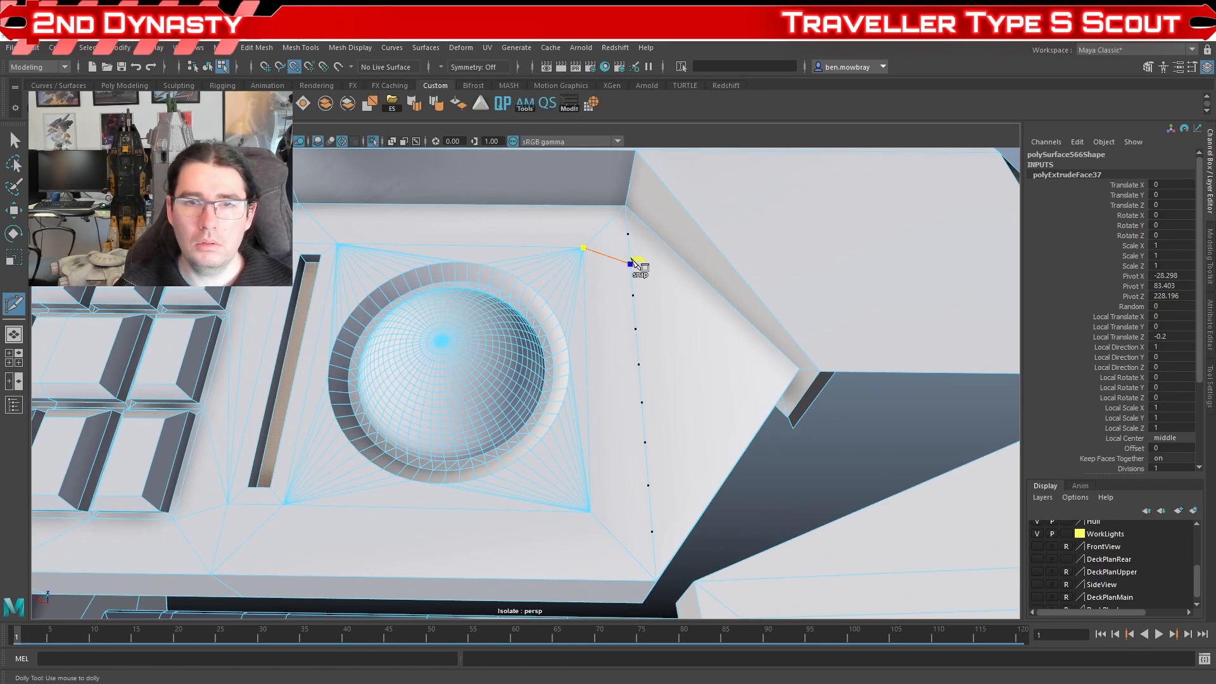
left_click(631, 263)
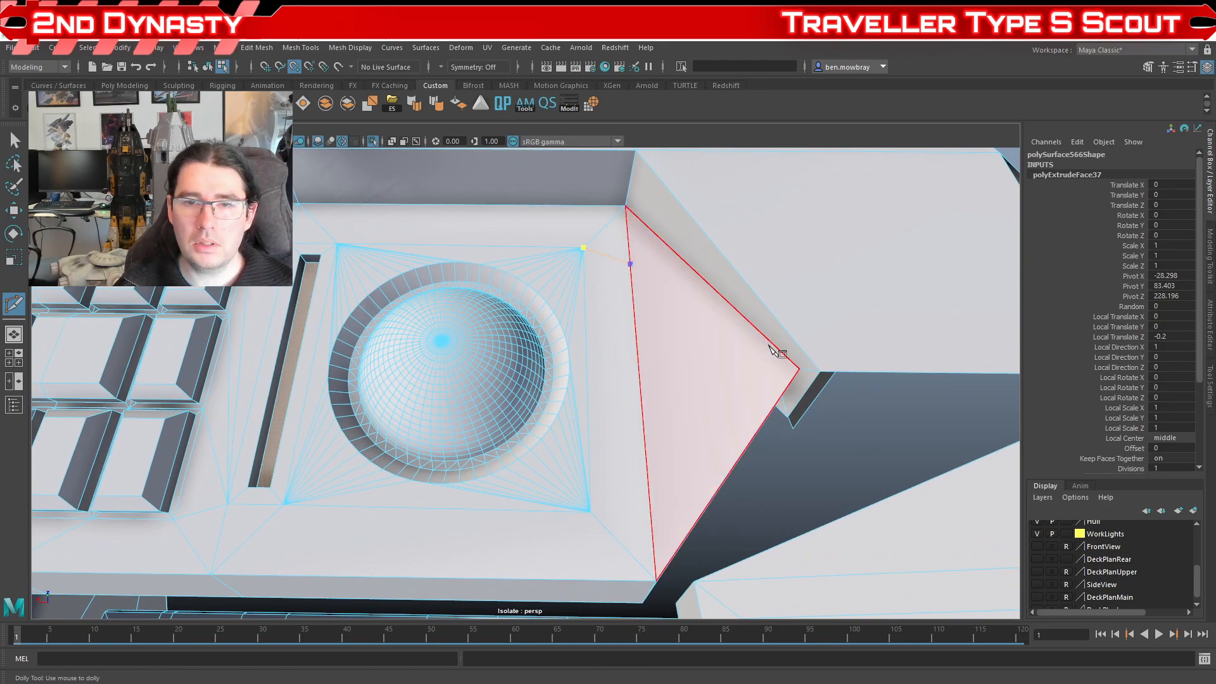
left_click(799, 369)
left_click(649, 485)
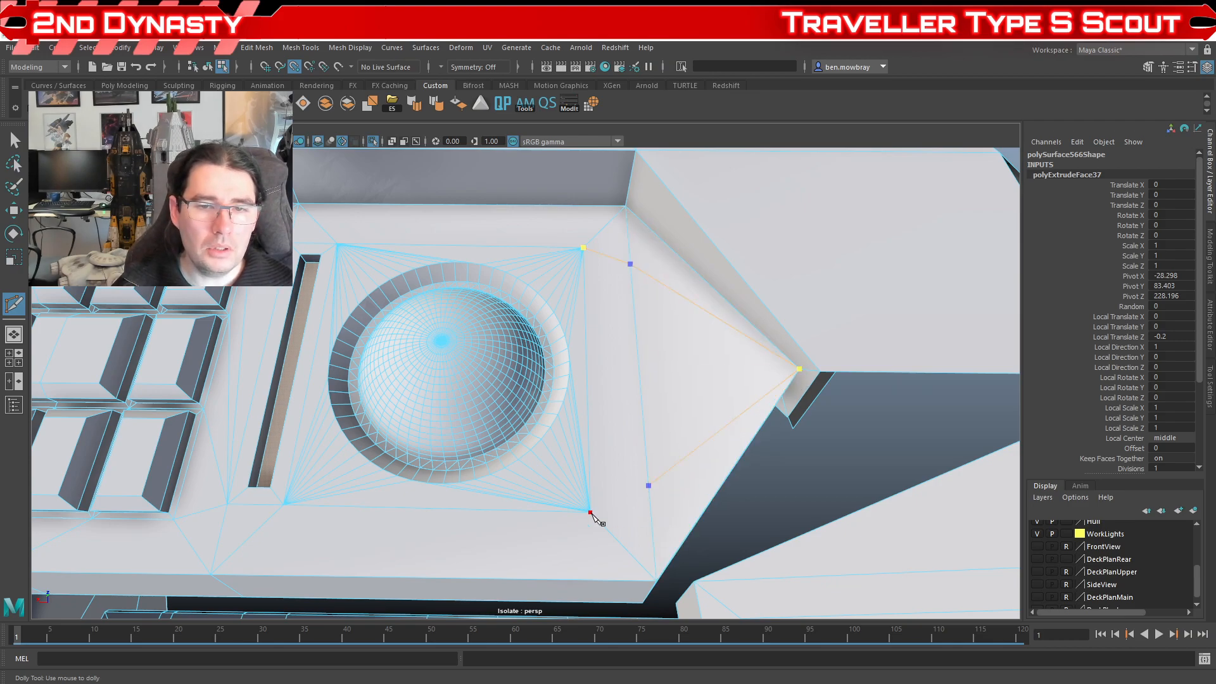
left_click(590, 511)
right_click(591, 513)
left_click(648, 486)
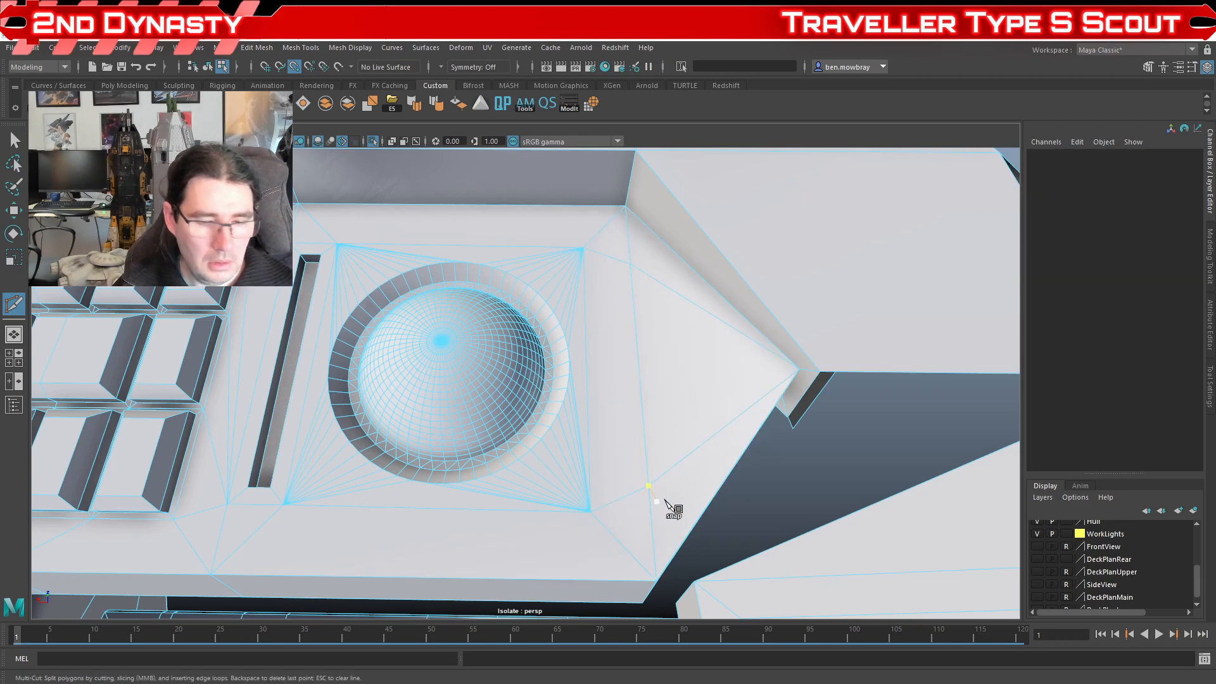
Step: Move the new vertex beside the trackball square's front outer corner, point-snapping it into line with that corner
right_click_drag(655, 480, 598, 348)
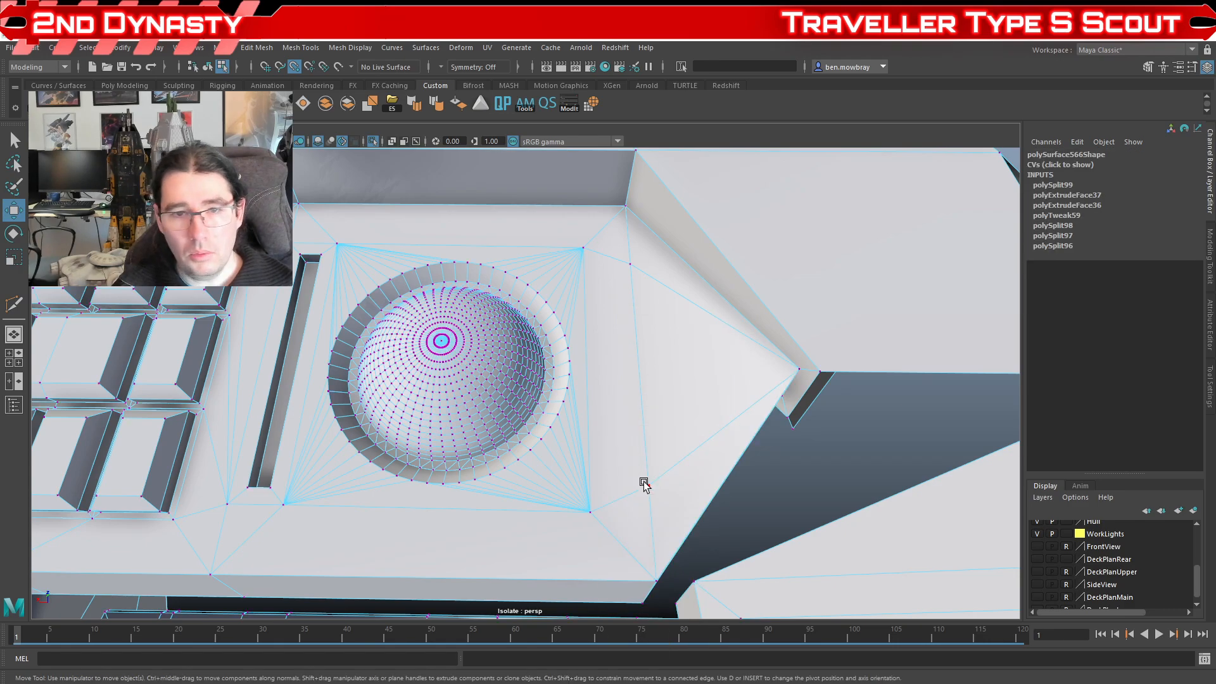
left_click_drag(583, 488, 673, 455, "alt")
scroll(673, 455, "up", 4)
middle_click_drag(673, 454, 571, 439, "alt")
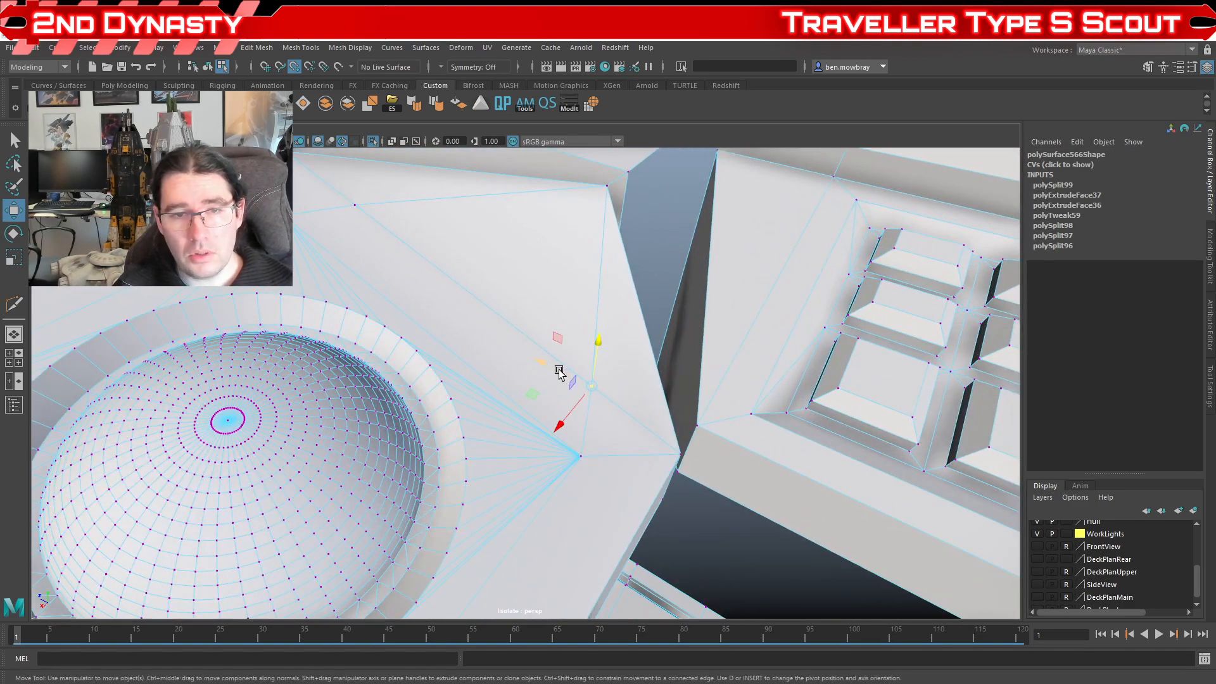
middle_click_drag(559, 372, 587, 464)
left_click_drag(627, 366, 585, 454)
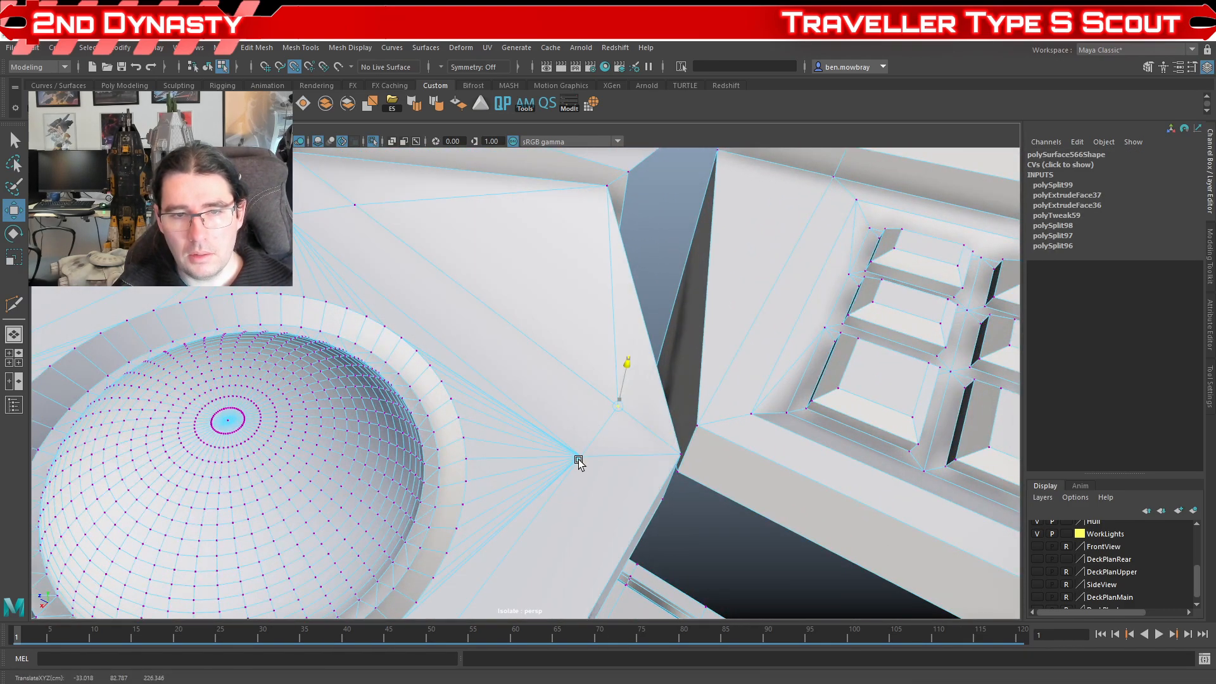
Step: Move the new vertex beside the trackball square's rear outer corner, point-snapping it into line with that corner
middle_click_drag(484, 250, 544, 356, "alt")
scroll(537, 356, "up", 3)
left_click(504, 333)
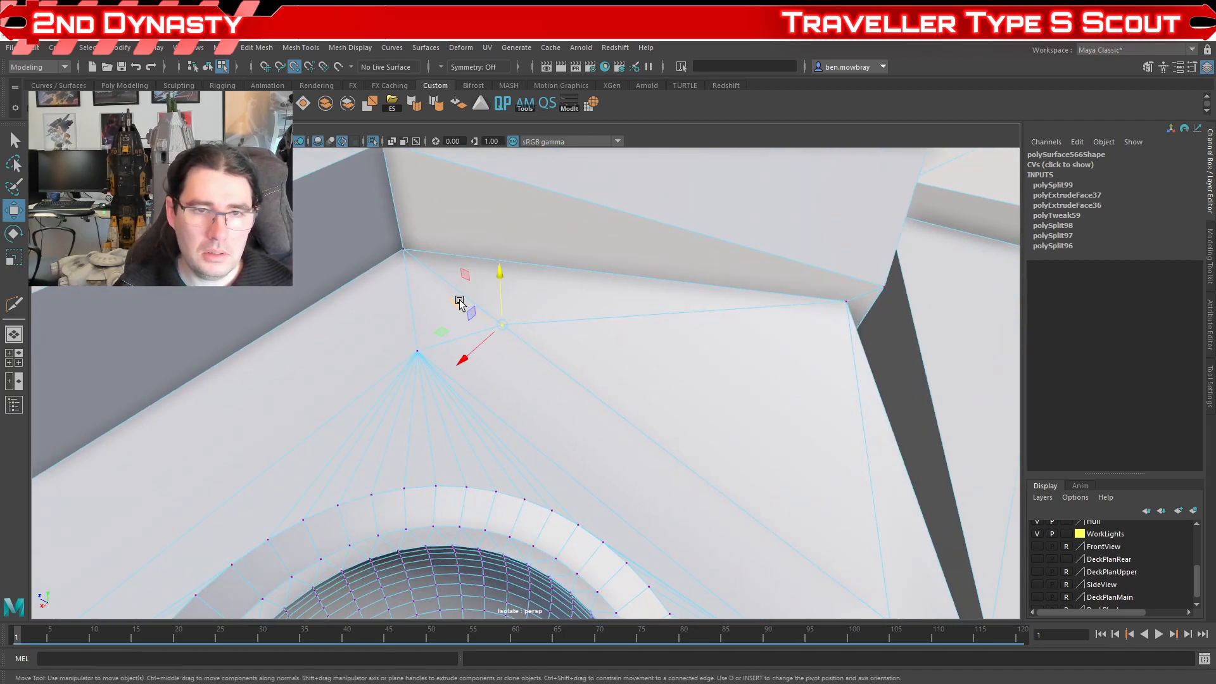
middle_click_drag(460, 303, 419, 354)
left_click_drag(474, 279, 414, 355)
Step: Select the narrow face on the outer side of the trackball and extrude it with an offset of 0.2
scroll(542, 377, "down", 5)
left_click_drag(543, 377, 523, 396, "alt")
middle_click_drag(523, 396, 538, 321, "alt")
right_click_drag(583, 343, 583, 377)
left_click(573, 379)
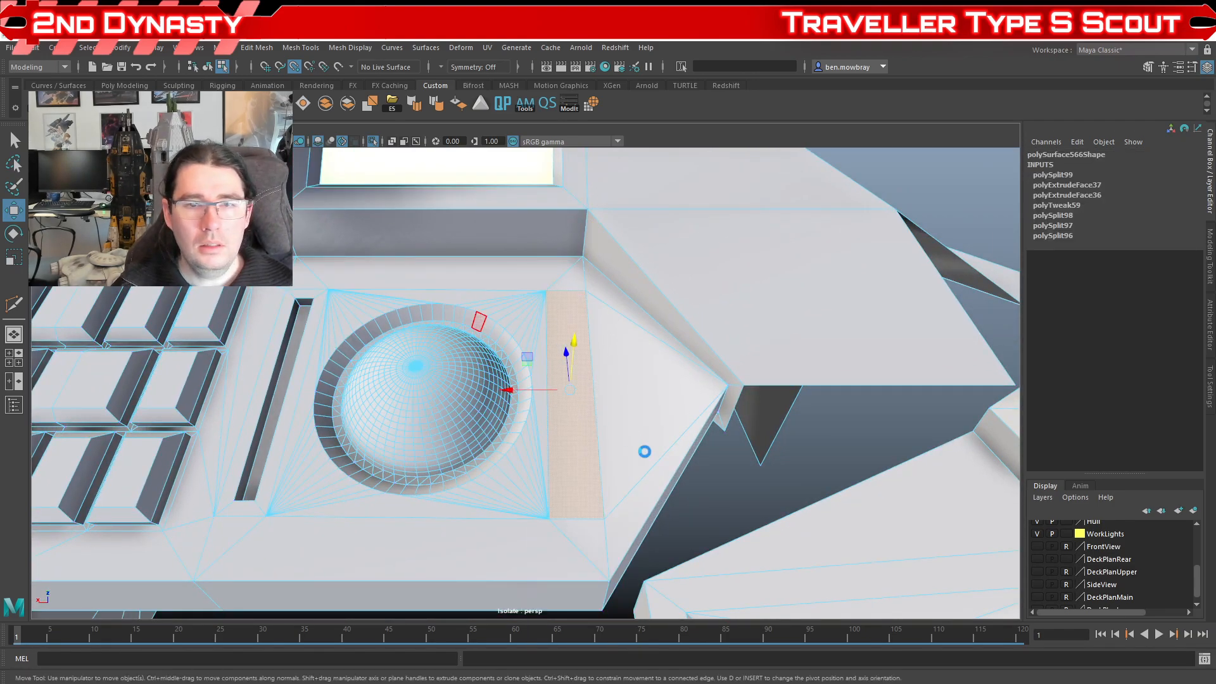
key("ctrl+e")
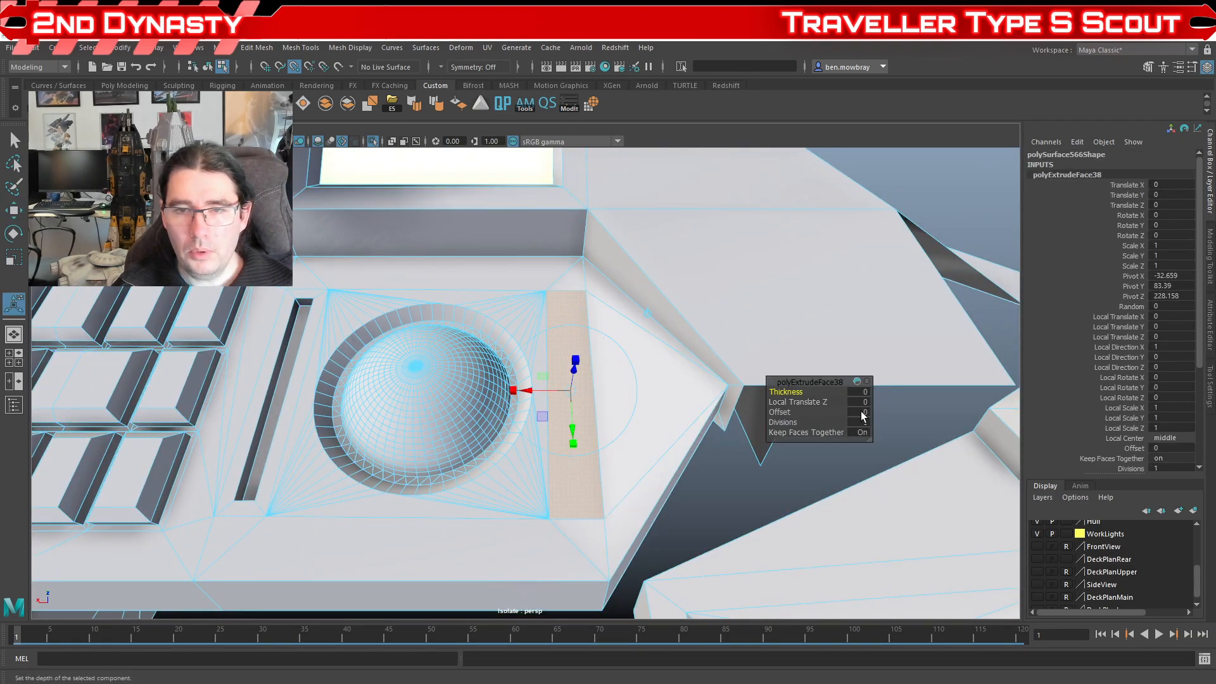
left_click(862, 412)
type(".2")
key("Tab")
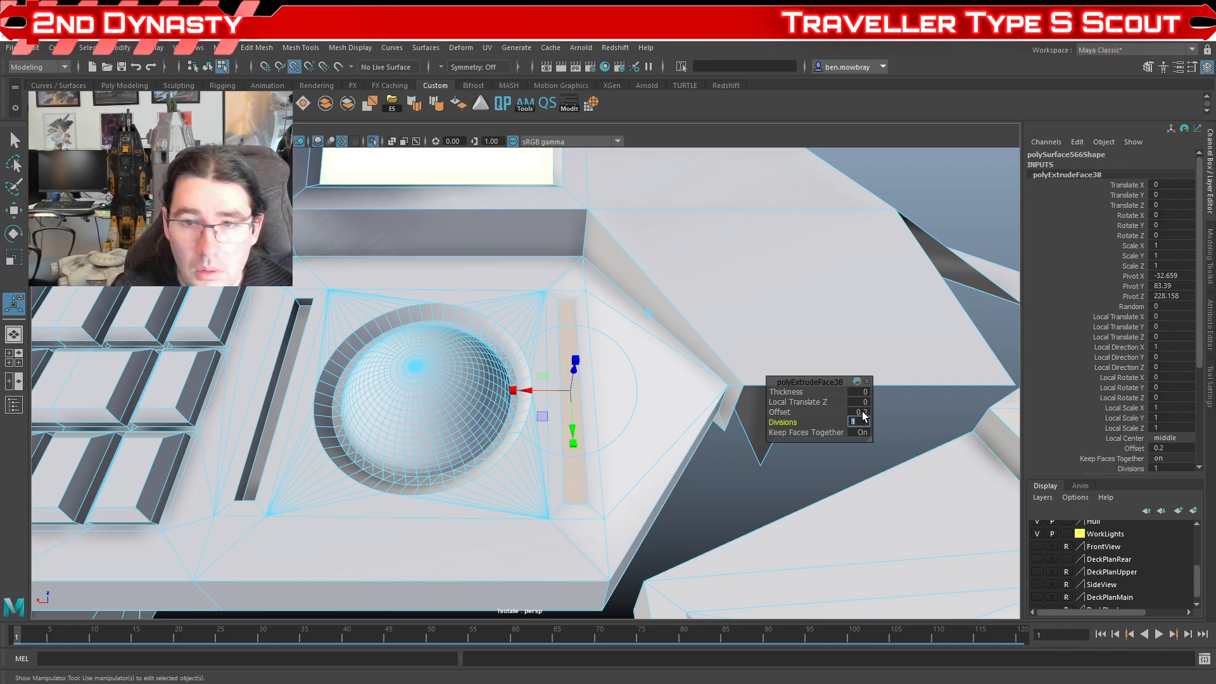
Step: Extrude the inset face on the trackball's outer side with Local Translate Z -0.2 to sink a matching slot
left_click(567, 314)
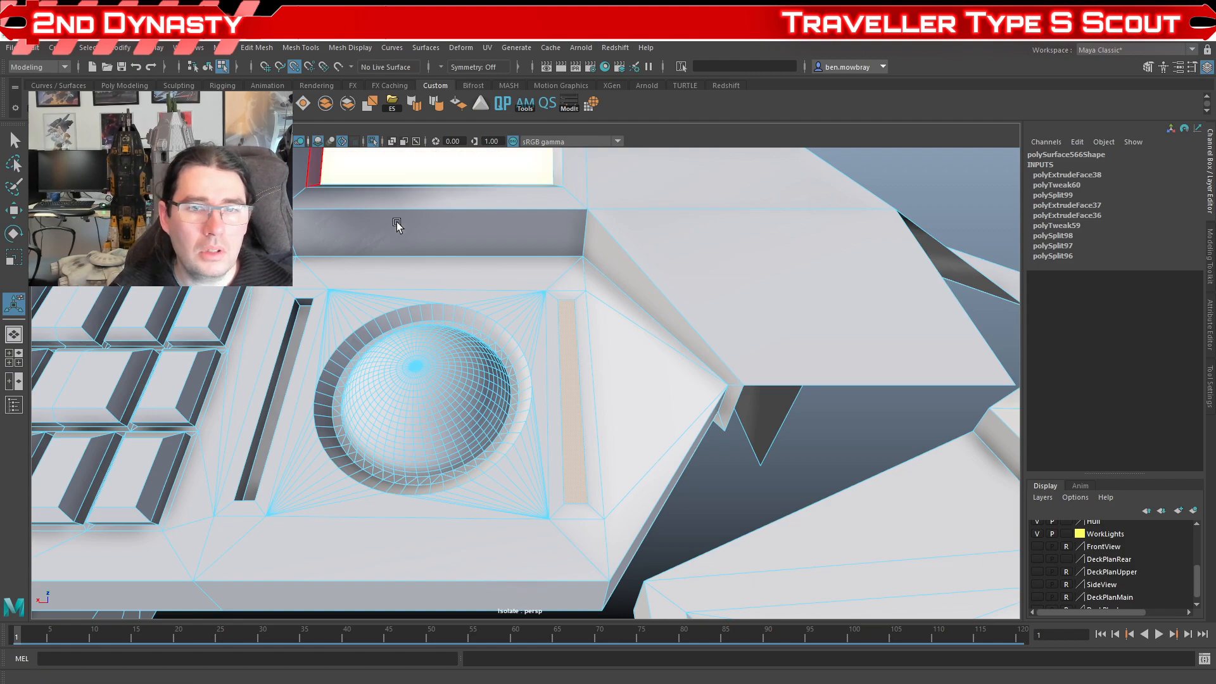
key("ctrl+e")
left_click(863, 403)
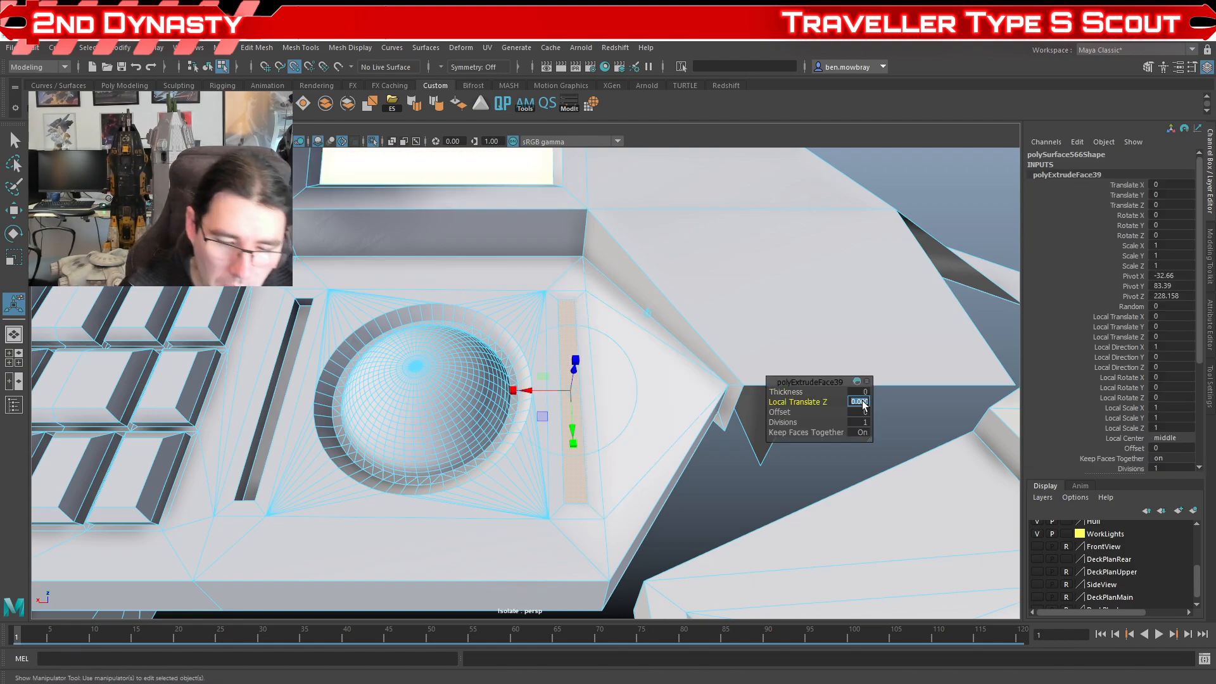
type("-0.2")
key("Return")
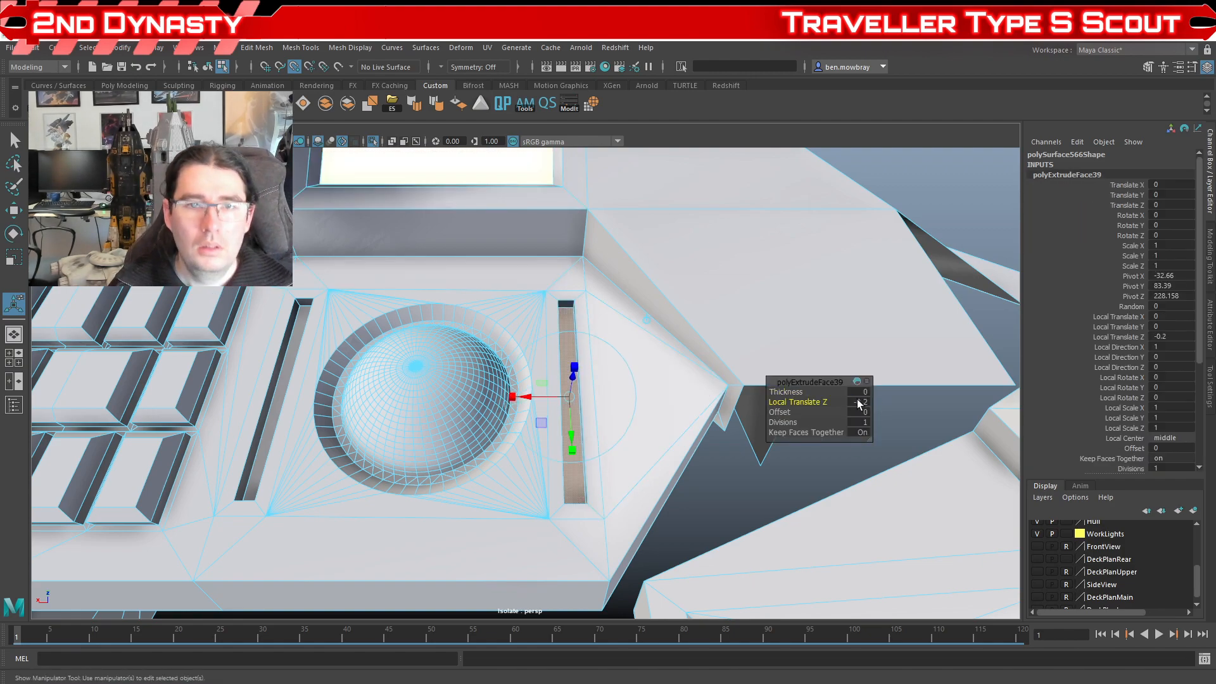
Step: Return to object selection and examine the trackball with its two flanking slots from several angles
right_click_drag(728, 354, 584, 341, "alt")
right_click_drag(503, 341, 552, 318)
right_click_drag(829, 335, 720, 342, "alt")
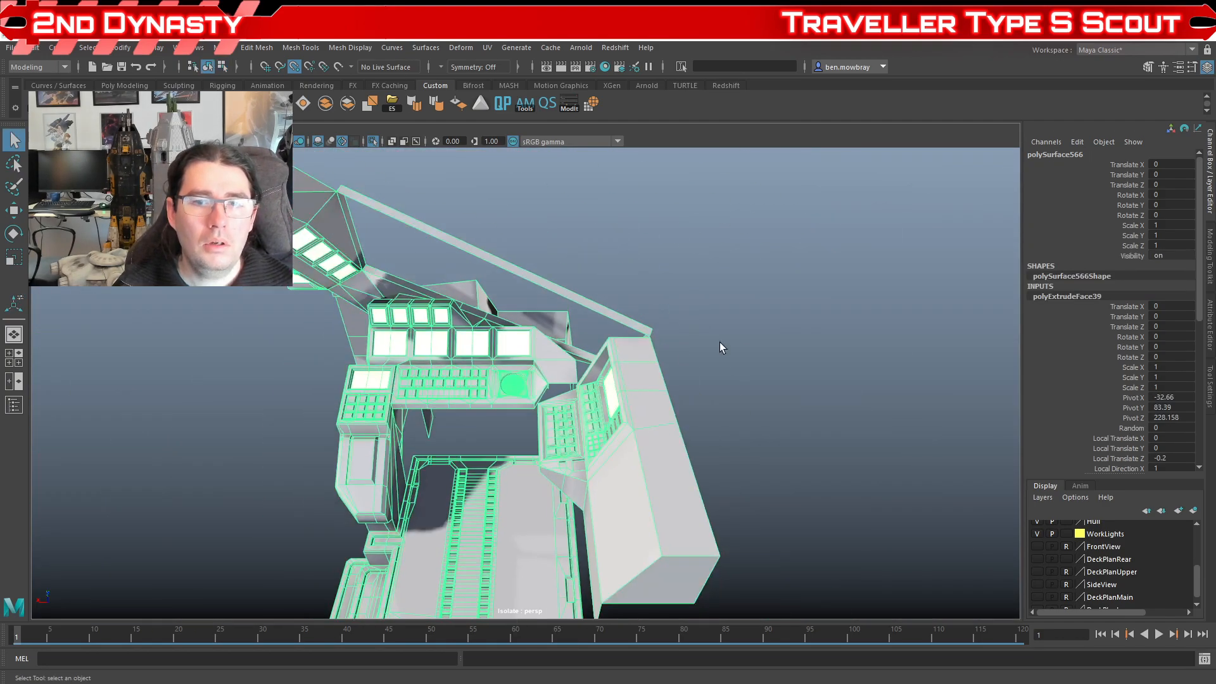
left_click(719, 347)
left_click_drag(546, 423, 621, 390, "alt")
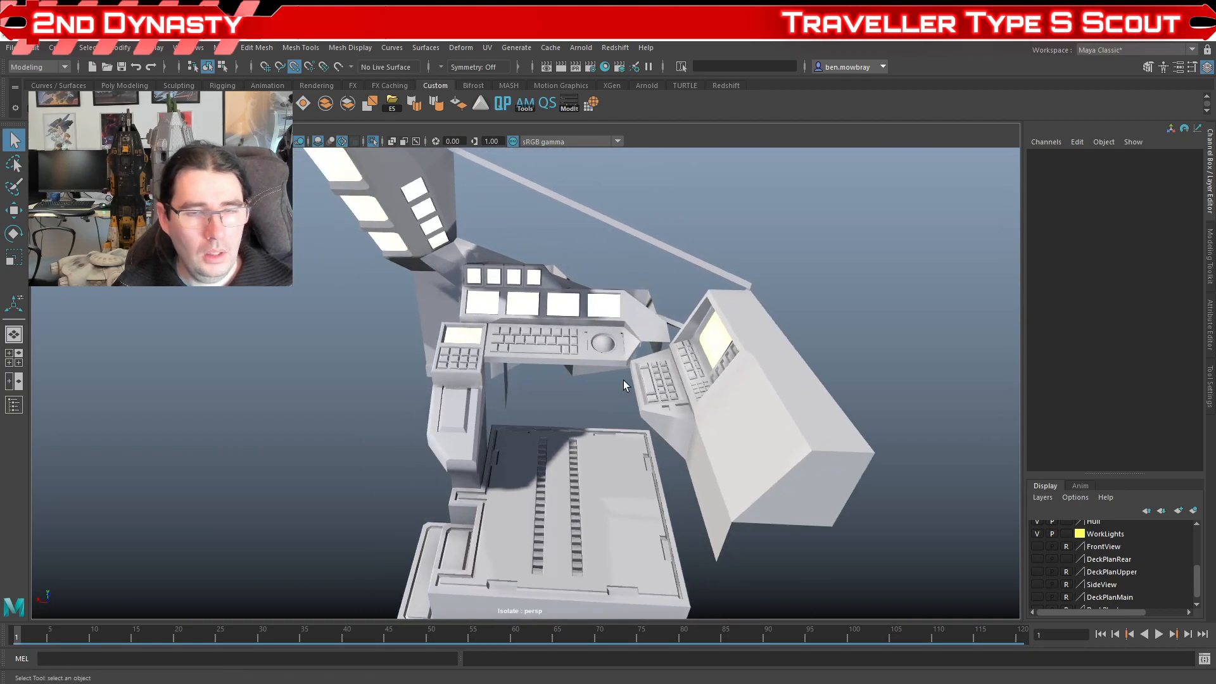
scroll(623, 385, "up", 5)
left_click_drag(528, 366, 513, 408, "alt")
left_click(595, 379)
scroll(514, 408, "up", 5)
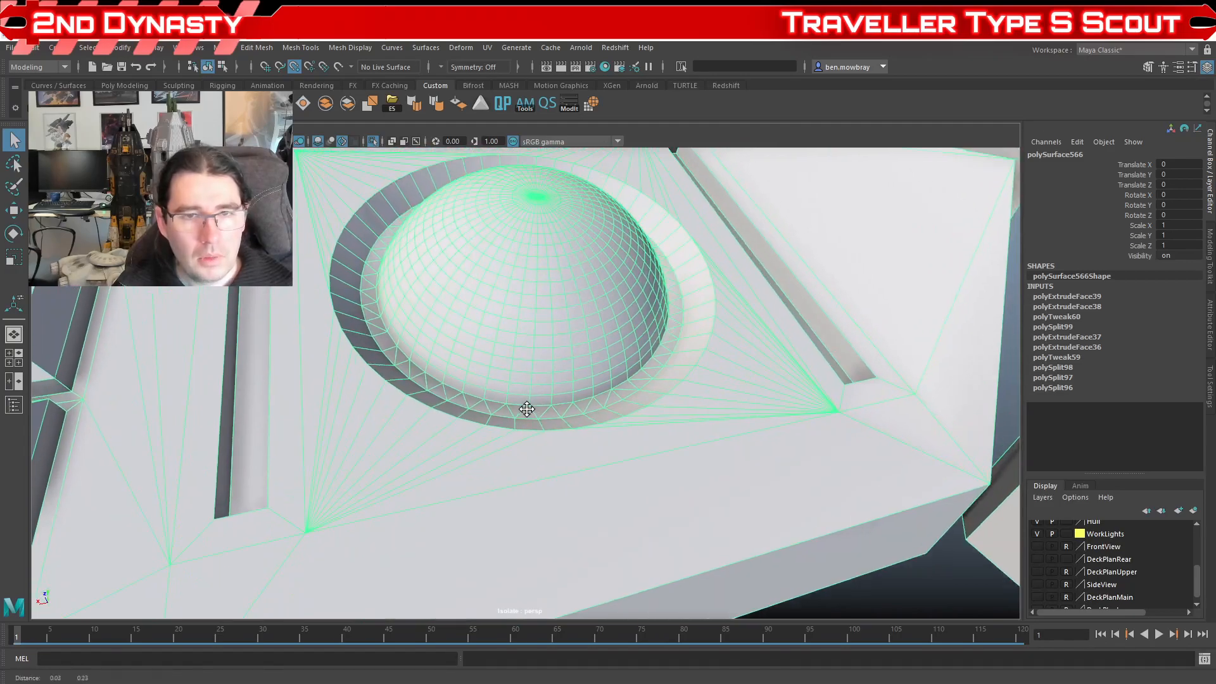
left_click_drag(355, 328, 483, 374, "alt")
scroll(436, 363, "down", 5)
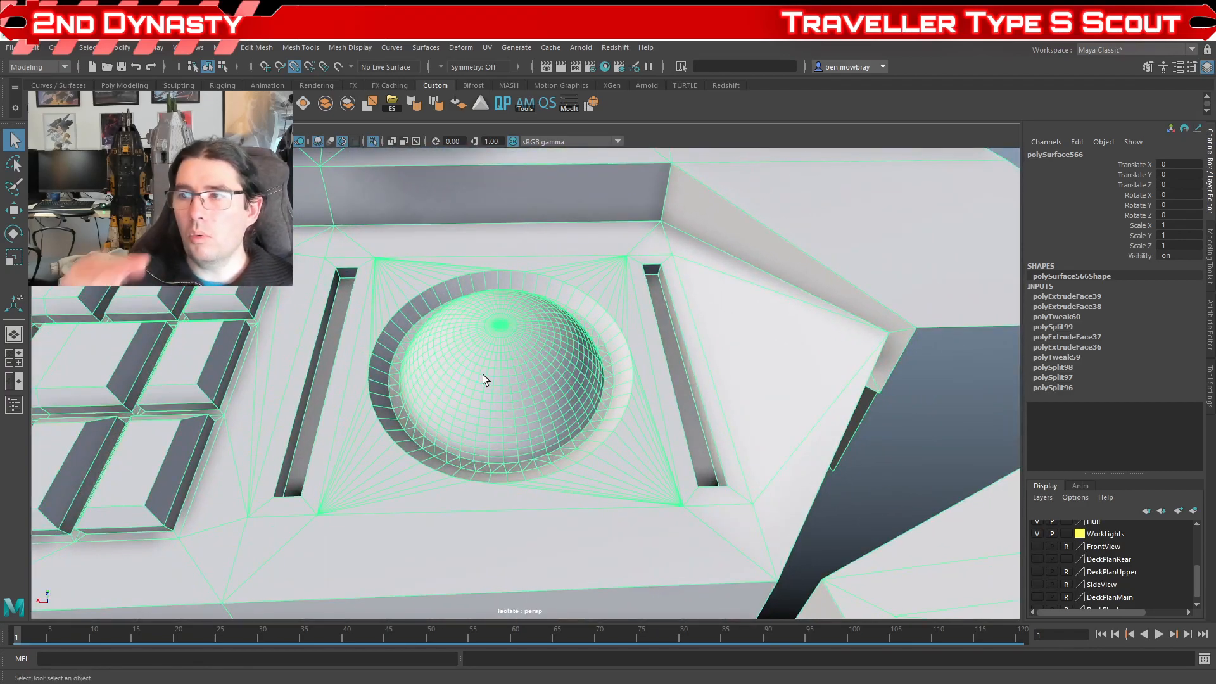
scroll(503, 372, "down", 8)
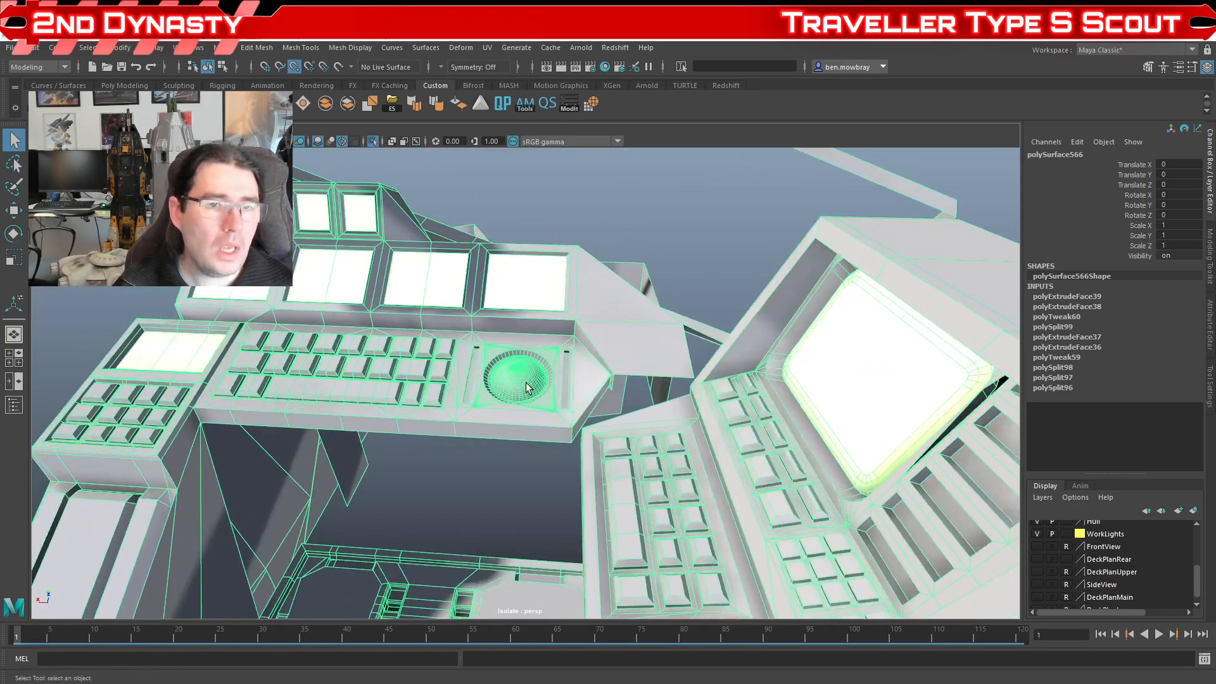
Step: Delete the console's construction history
key("alt+shift+d")
scroll(416, 348, "down", 5)
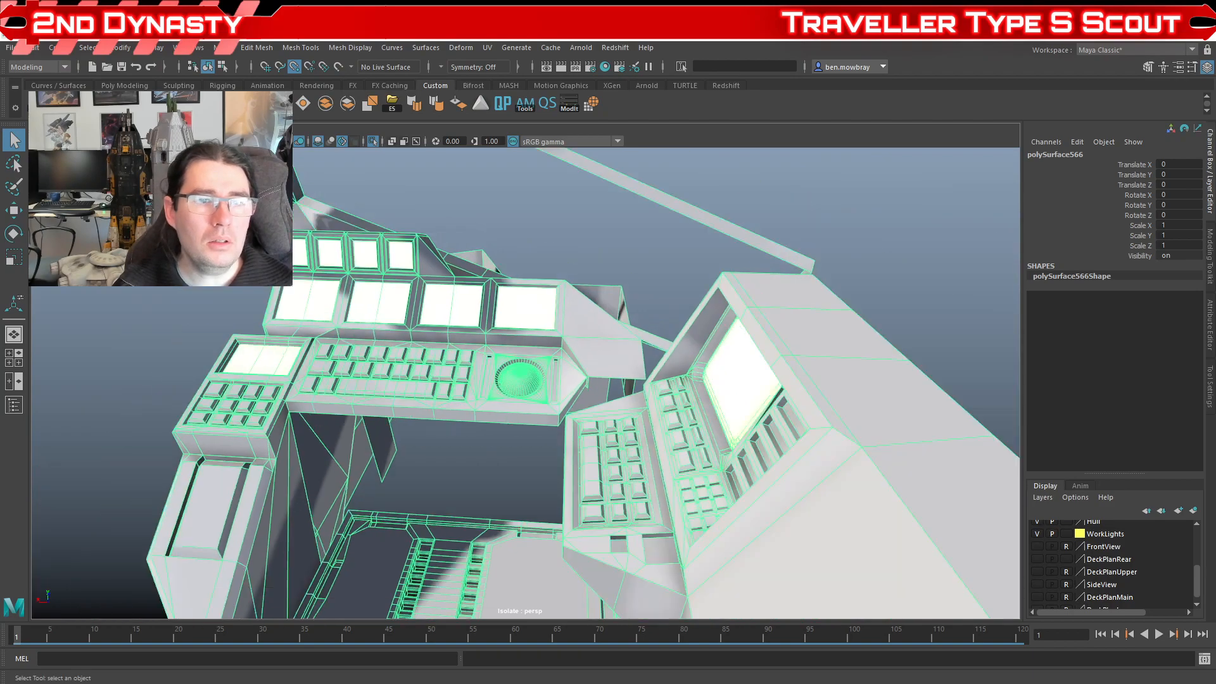
left_click_drag(411, 342, 416, 365, "alt")
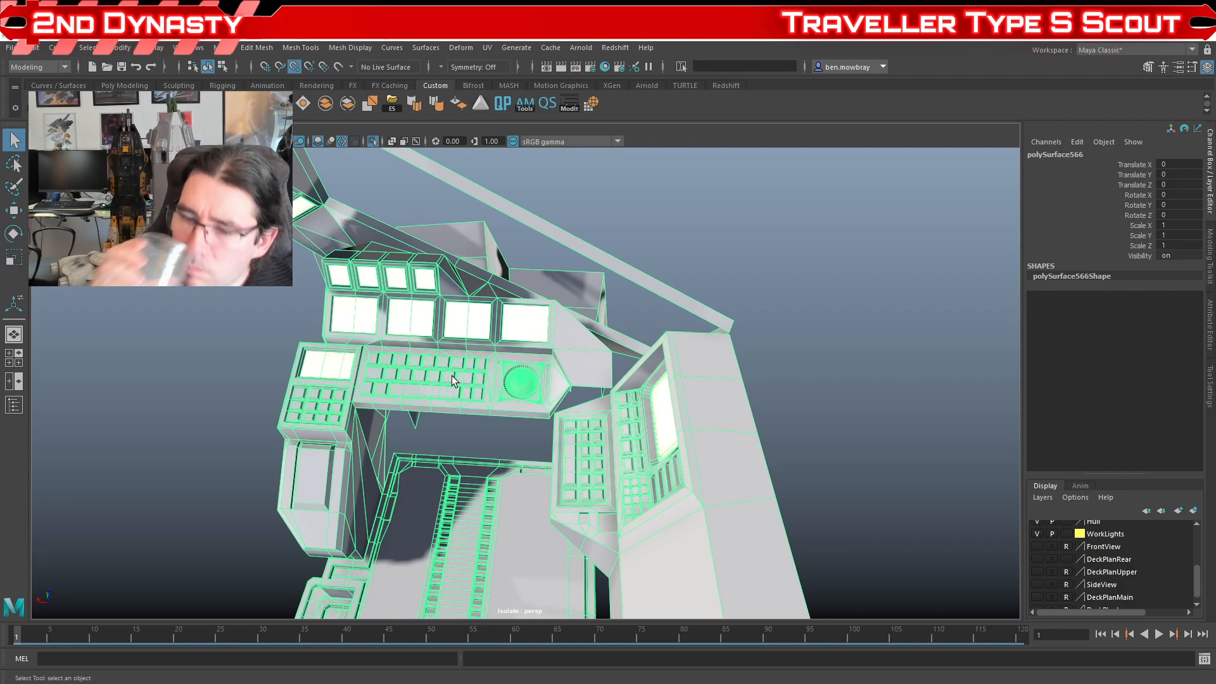
scroll(451, 375, "down", 6)
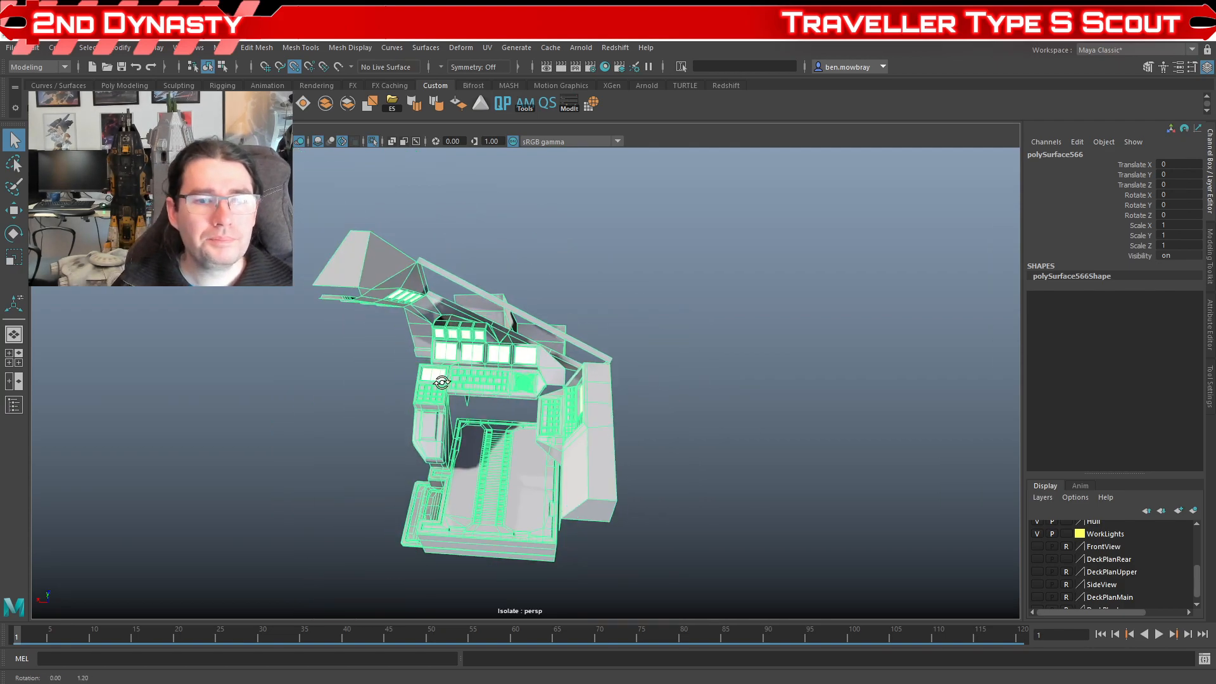
Step: Deselect the console and leave isolated view to show the whole ship again
left_click_drag(451, 375, 509, 340, "alt")
scroll(509, 339, "up", 3)
right_click(509, 339)
right_click_drag(510, 339, 571, 321)
key("ctrl+1")
scroll(571, 321, "down", 5)
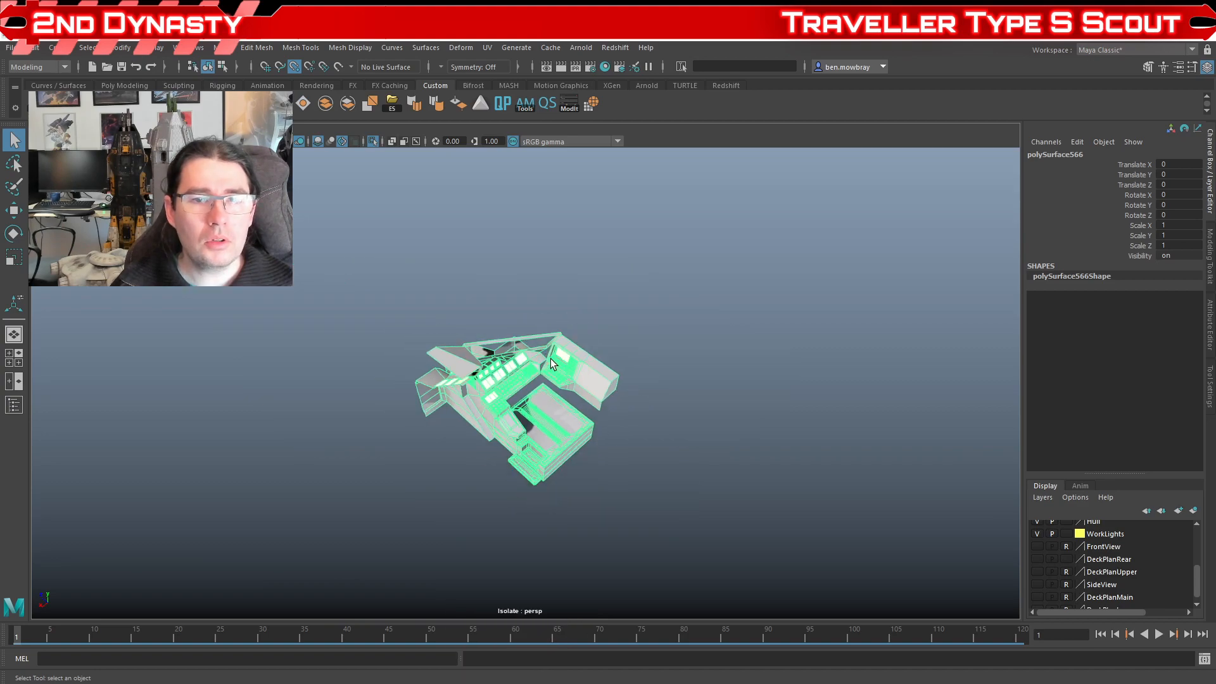
left_click(654, 361)
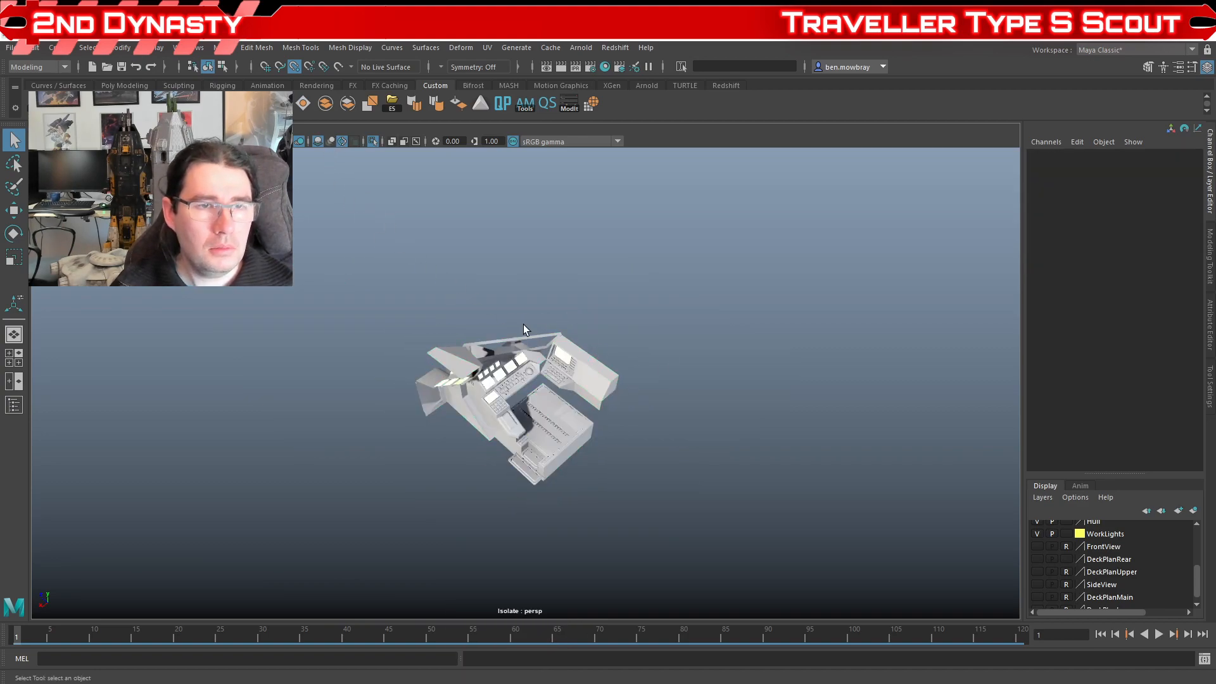
key("ctrl+1")
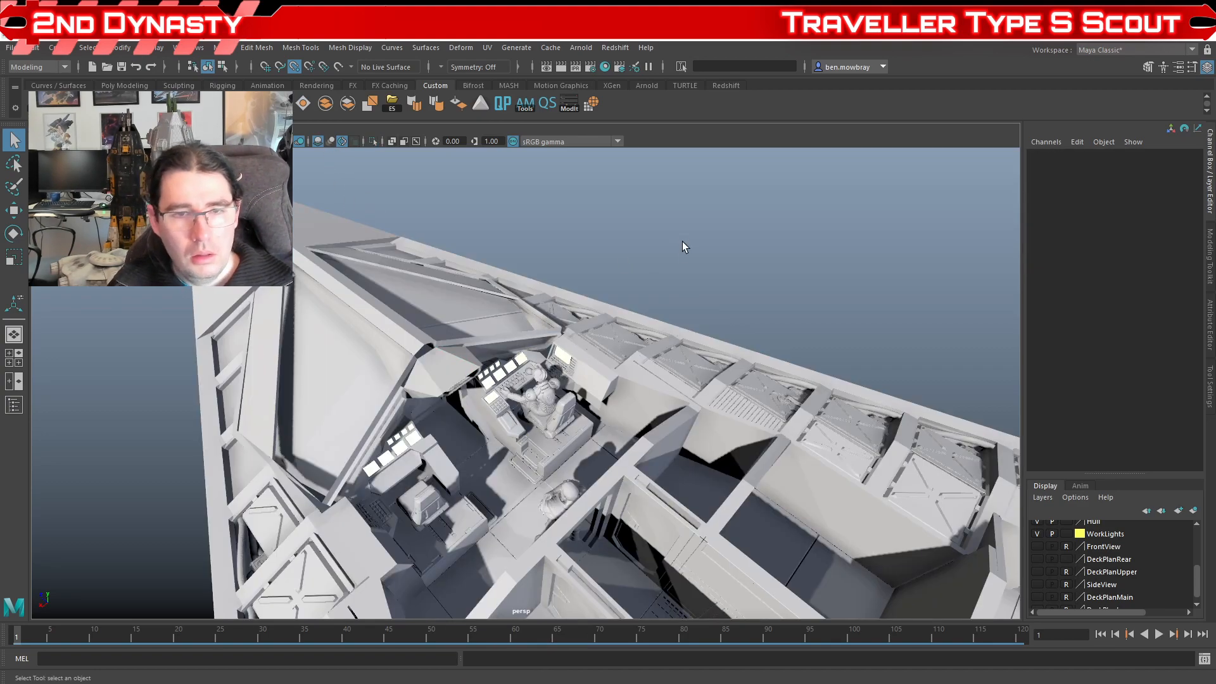
Step: Select the old console opposite the detailed one and move it out of the ship to about Translate X 1113, without point snapping
scroll(685, 247, "up", 4)
left_click_drag(686, 247, 592, 390, "alt")
left_click(432, 372)
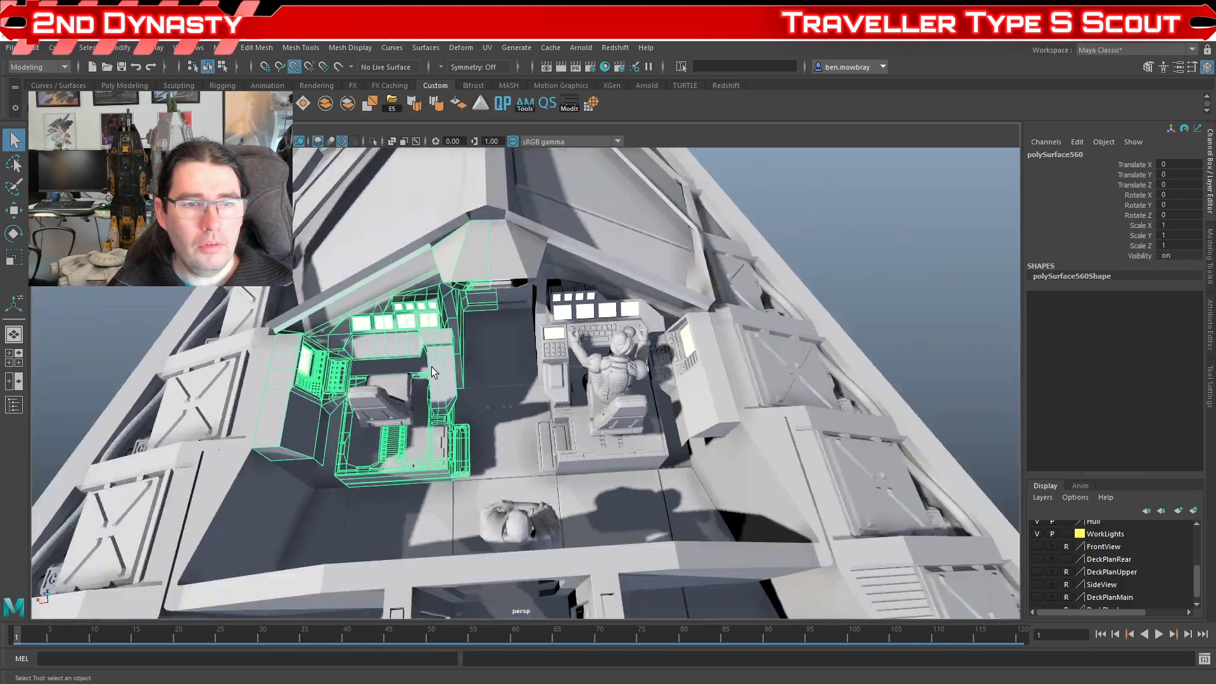
left_click_drag(432, 372, 451, 329, "alt")
key("w")
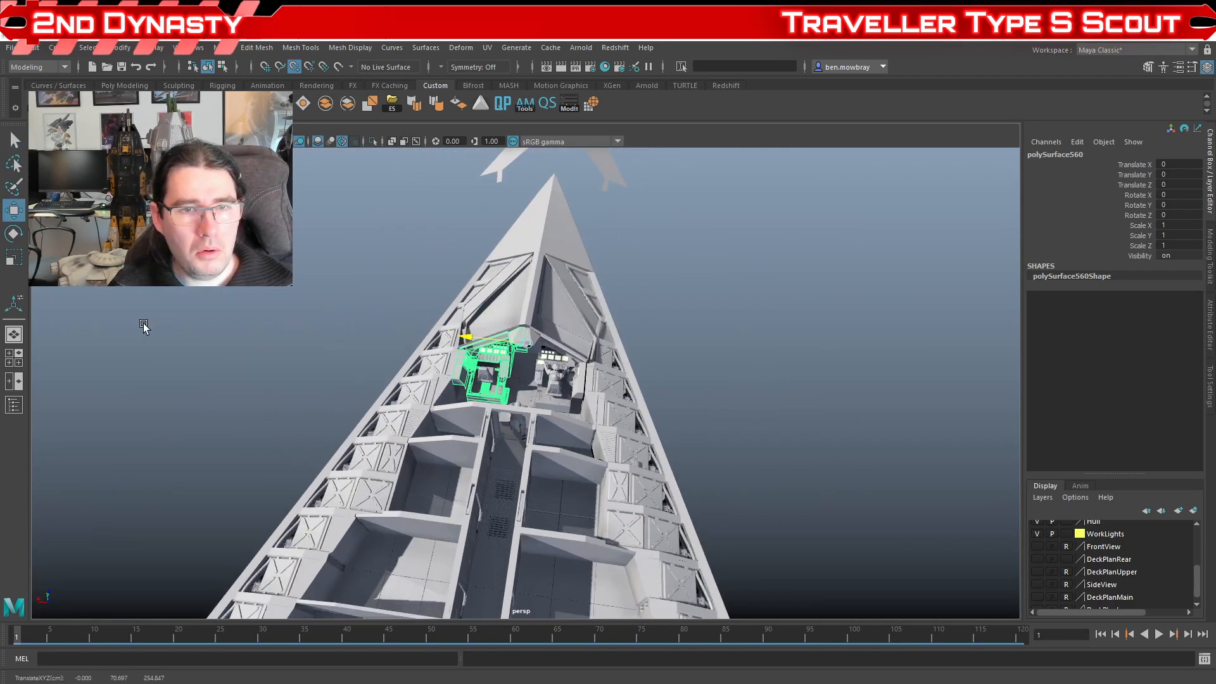
middle_click_drag(144, 325, 22, 309)
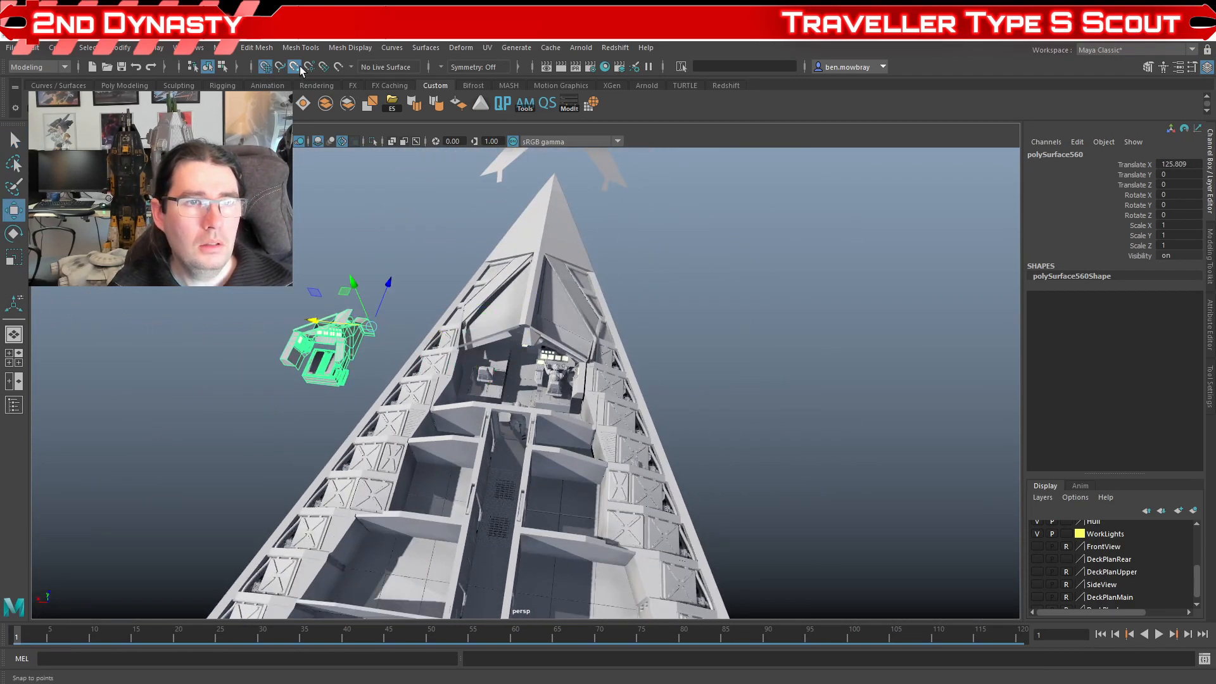
scroll(335, 323, "down", 10)
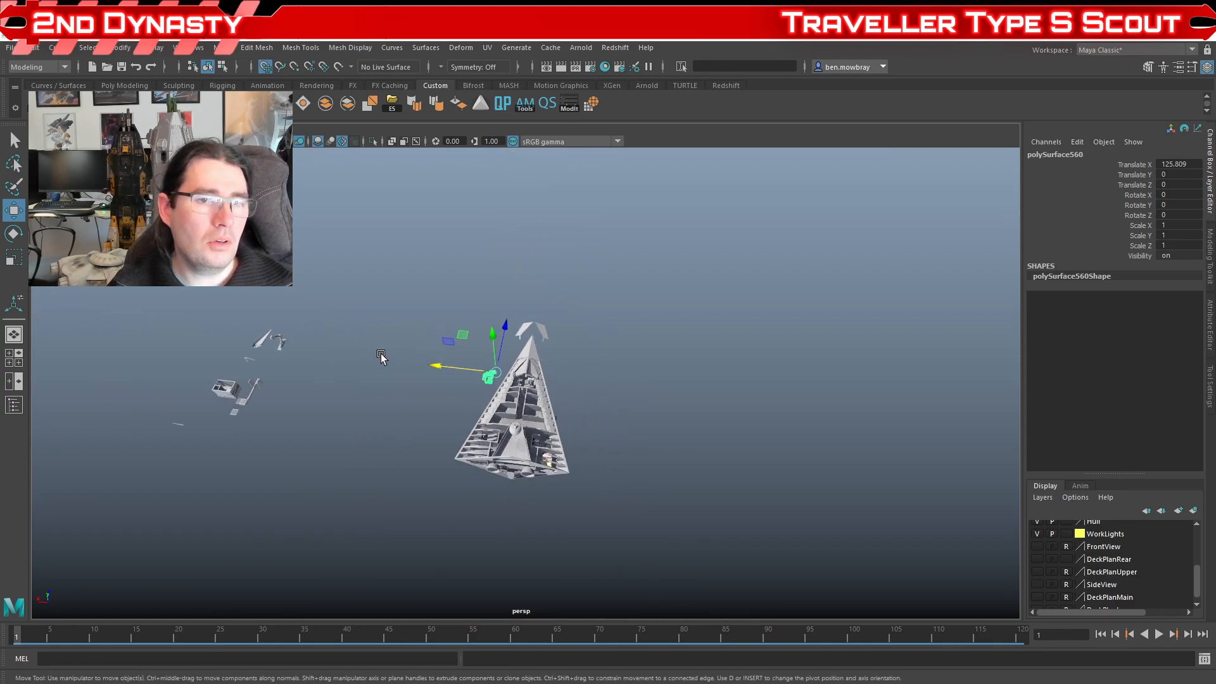
left_click_drag(445, 366, 199, 339)
Step: Delete the old seat platform beneath the unoccupied cockpit chair
scroll(320, 363, "up", 8)
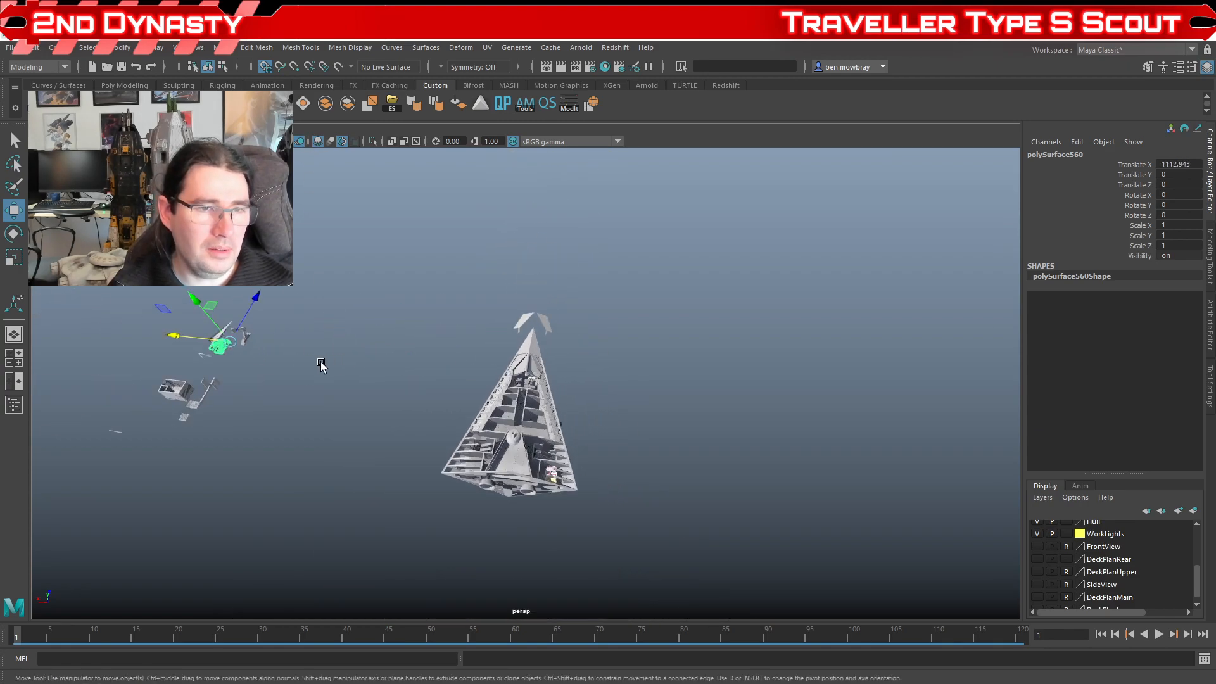
scroll(505, 381, "up", 10)
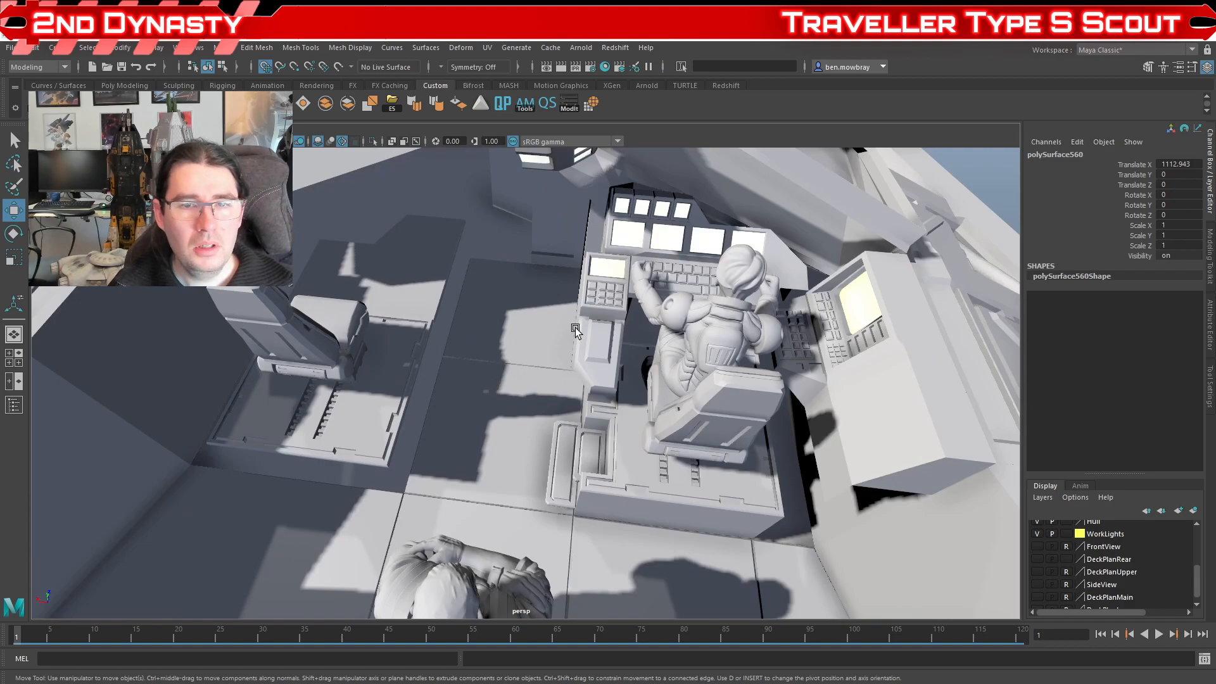
left_click(575, 329)
left_click(362, 420)
scroll(378, 410, "down", 6)
scroll(415, 407, "up", 5)
key("Delete")
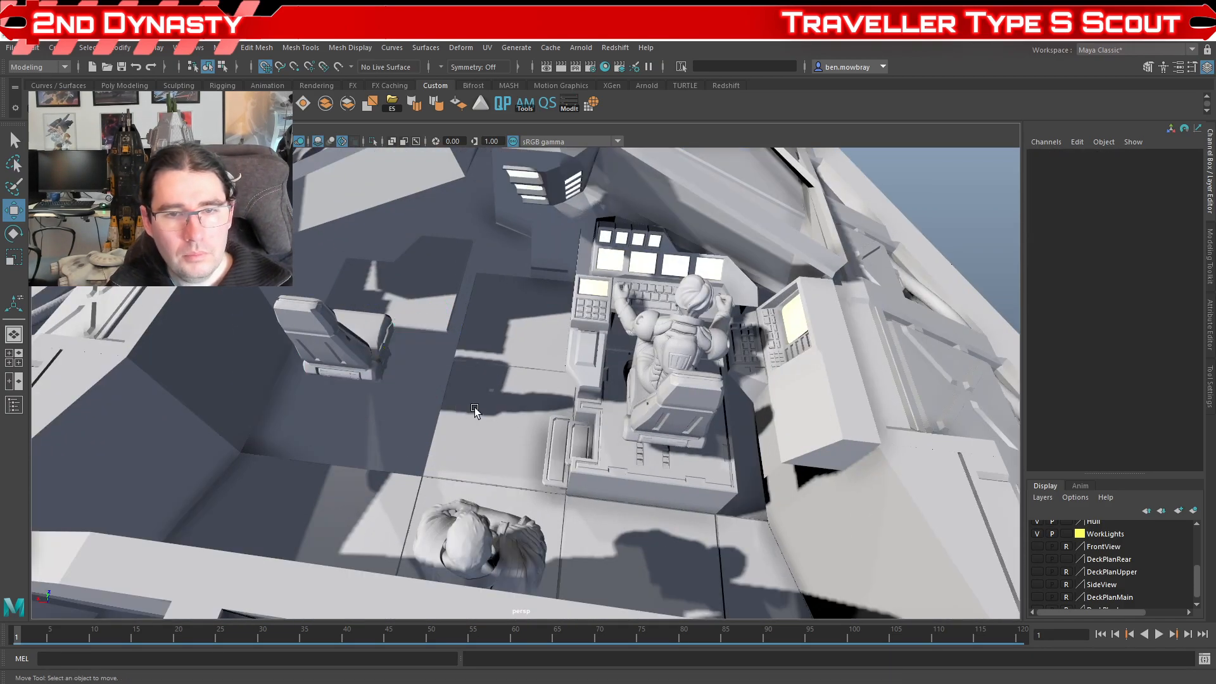
Step: Select the detailed cockpit console and move its pivot onto the ship's centreline
left_click(595, 389)
left_click_drag(573, 392, 529, 421, "alt")
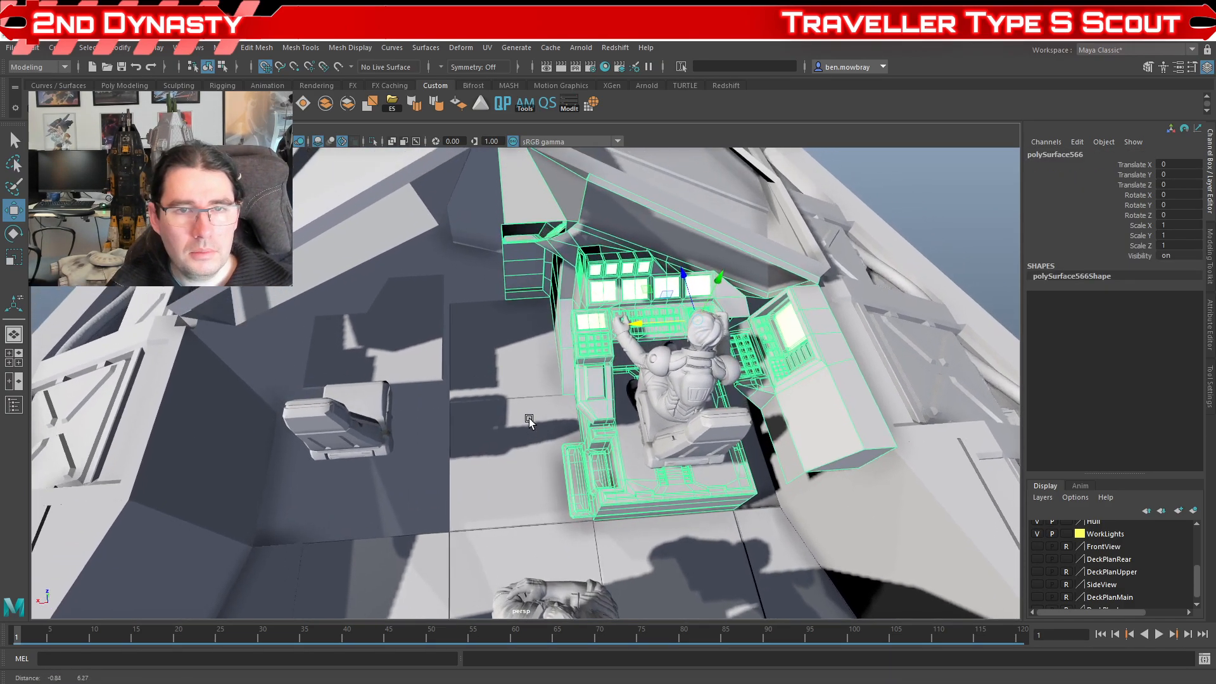
scroll(529, 421, "up", 2)
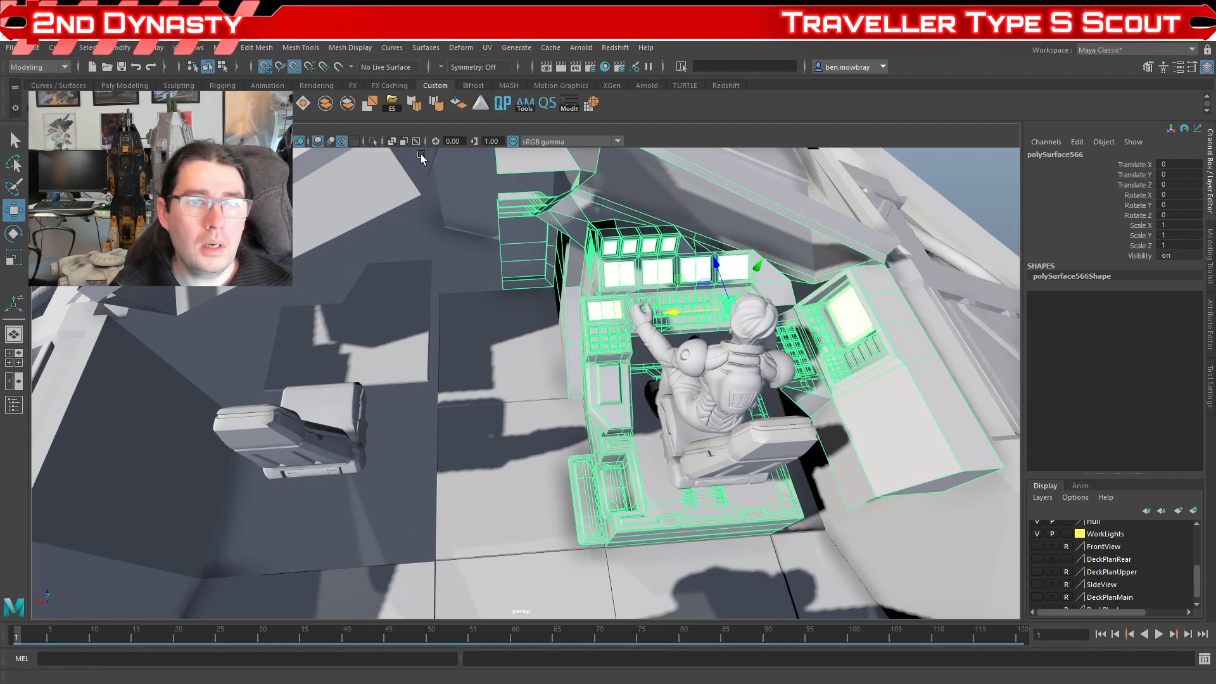
key("d")
left_click_drag(732, 308, 499, 261)
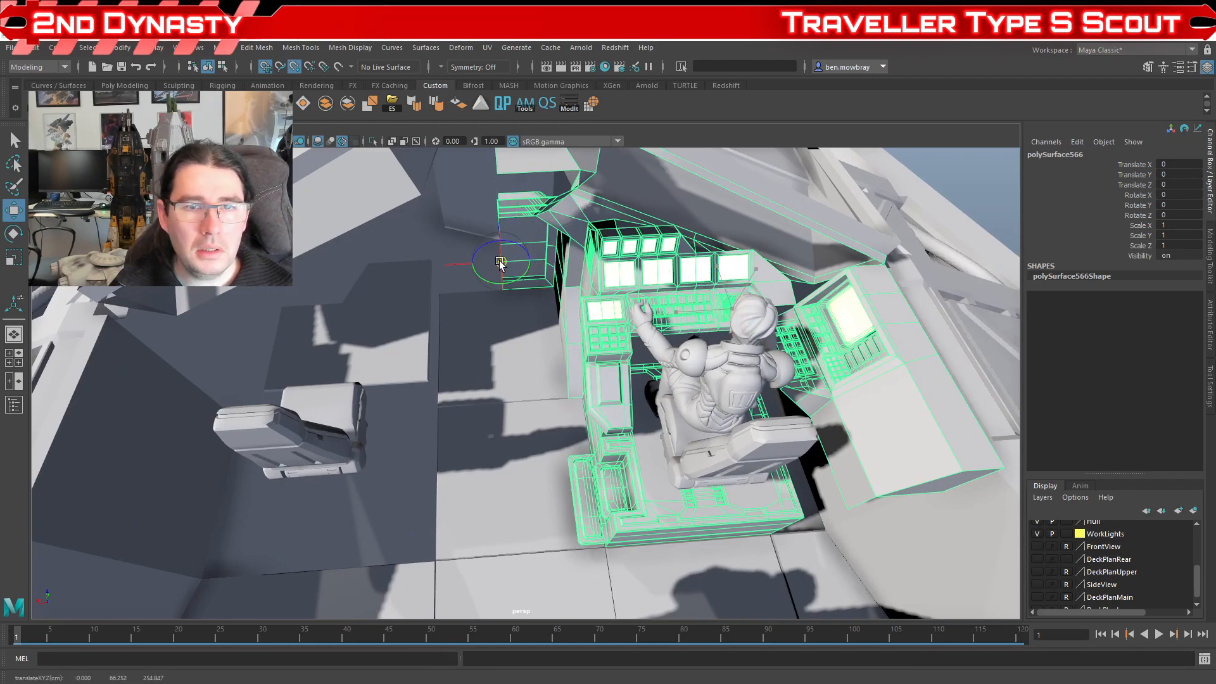
Step: Duplicate the detailed console and mirror the copy to the opposite side of the cockpit with Scale X -1
scroll(546, 313, "down", 5)
key("ctrl+d")
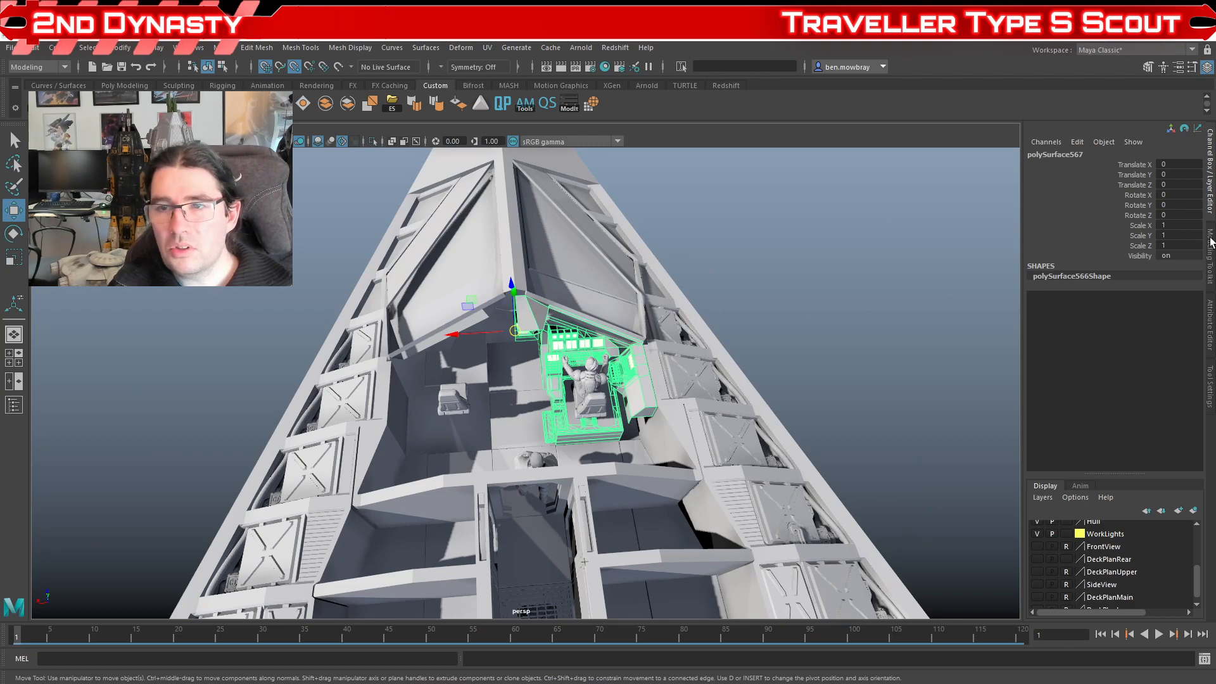
left_click(1181, 223)
type("-1")
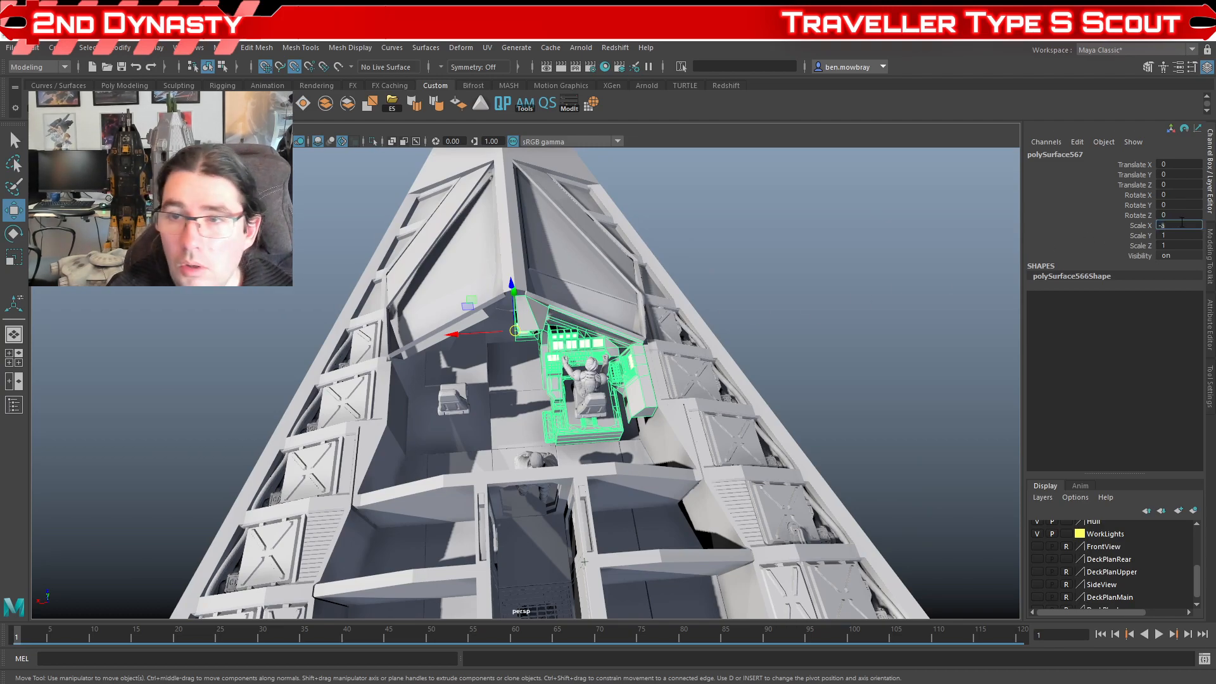
key("Return")
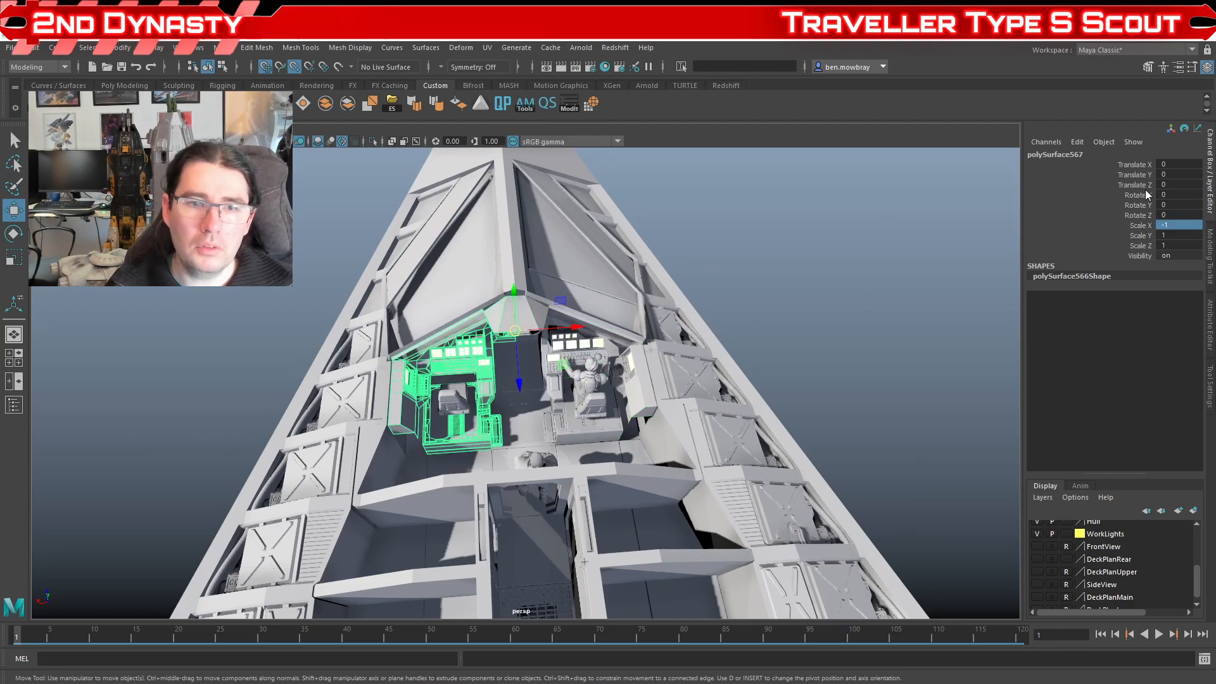
left_click(773, 297)
Step: Reposition the unoccupied cockpit chair on the mirrored console's seat platform and deselect it
scroll(709, 329, "up", 4)
left_click_drag(538, 380, 454, 387, "alt")
scroll(525, 371, "up", 4)
left_click(406, 354)
left_click_drag(409, 340, 398, 403)
scroll(398, 403, "down", 5)
left_click(827, 351)
scroll(655, 381, "up", 4)
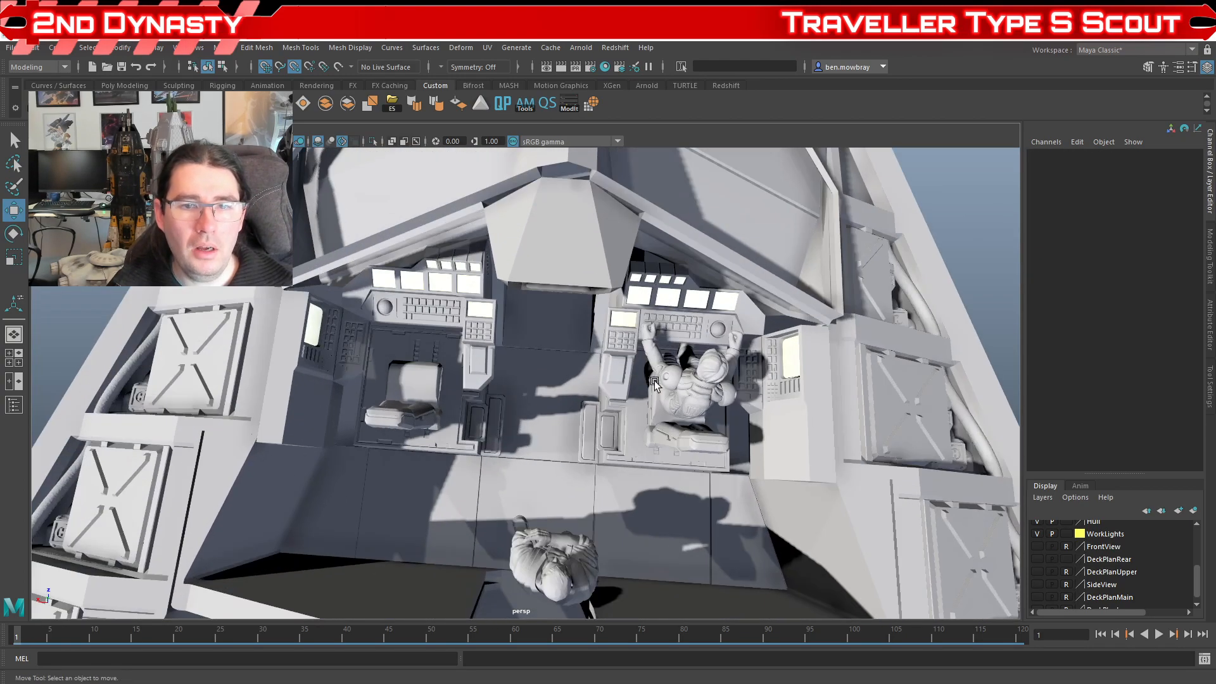
Step: Examine the mirrored cockpit consoles, the forward hull and the deck compartments behind them from several angles
left_click_drag(655, 381, 915, 346, "alt")
scroll(775, 342, "down", 4)
left_click_drag(562, 379, 663, 393, "alt")
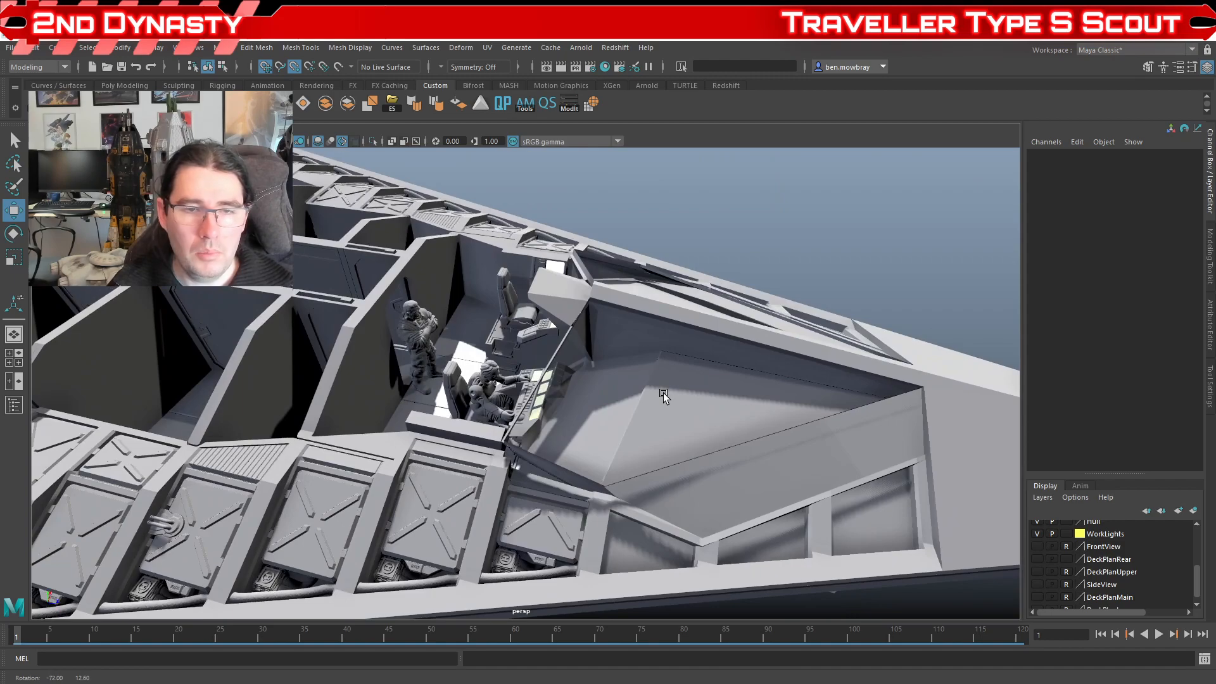
middle_click_drag(579, 386, 665, 390, "alt")
left_click_drag(665, 390, 640, 393, "alt")
scroll(617, 400, "down", 5)
scroll(618, 392, "up", 5)
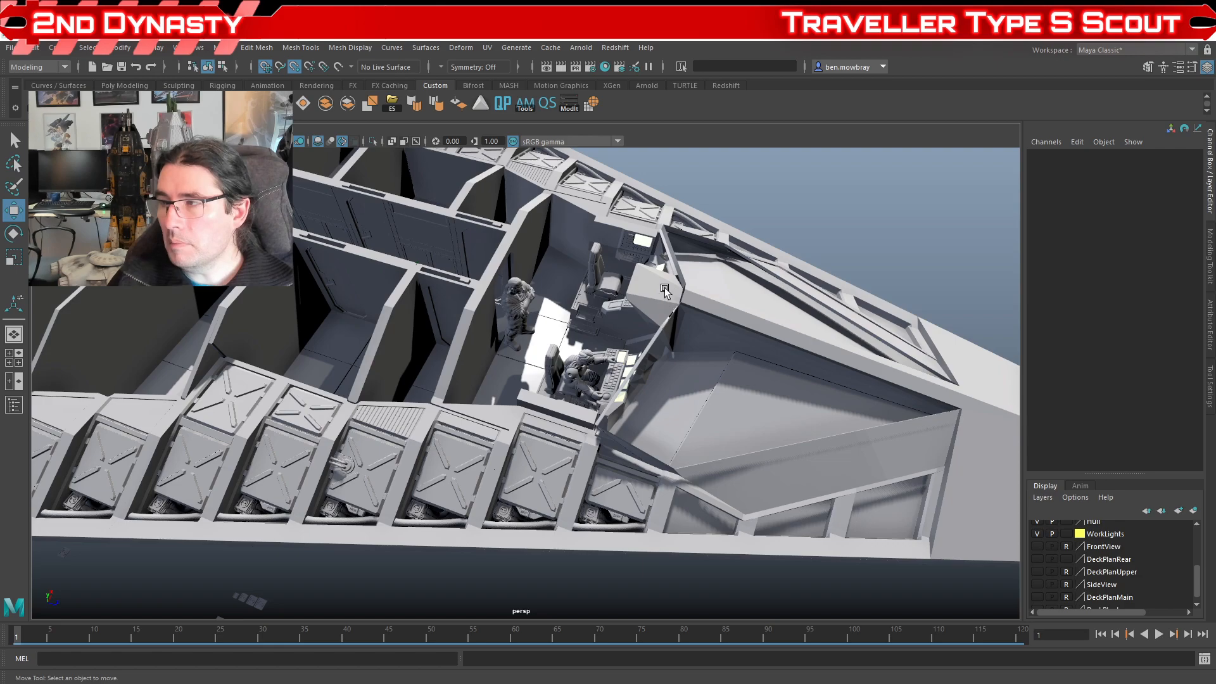
scroll(376, 328, "down", 5)
left_click_drag(376, 328, 336, 445, "alt")
scroll(538, 428, "down", 5)
left_click_drag(582, 434, 420, 507, "alt")
middle_click_drag(420, 507, 421, 449, "alt")
scroll(421, 450, "up", 3)
left_click_drag(421, 450, 610, 424, "alt")
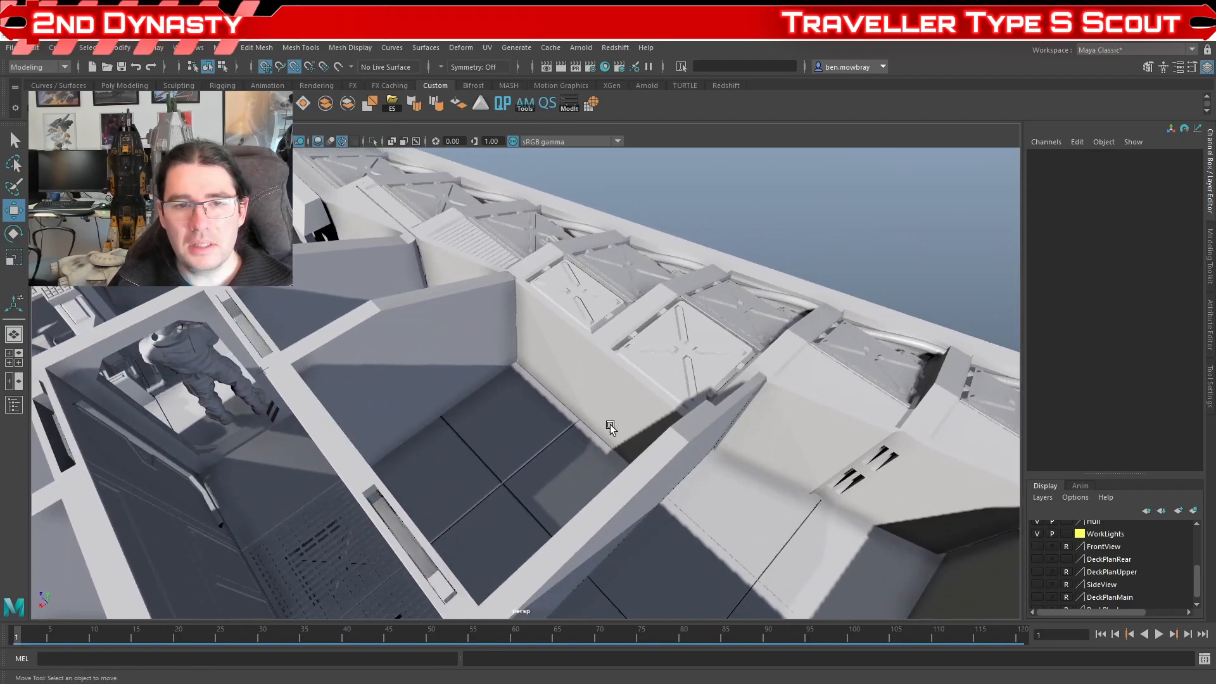
left_click_drag(541, 439, 586, 401, "alt")
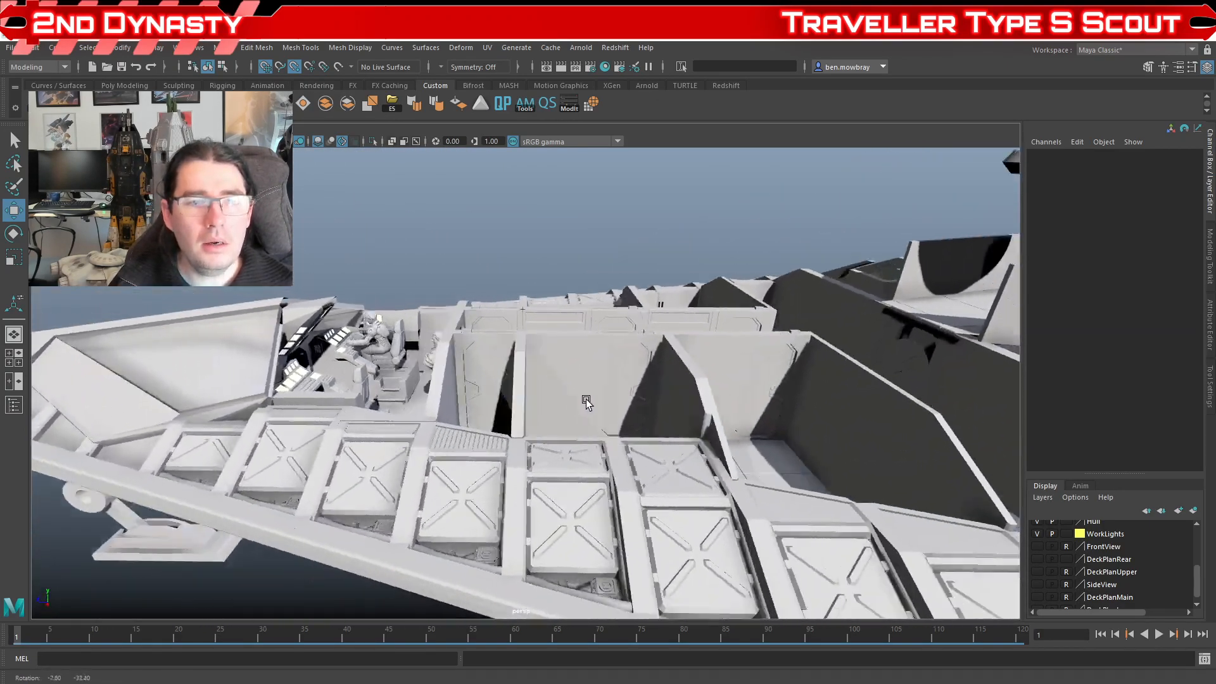
middle_click_drag(587, 401, 644, 421, "alt")
left_click_drag(644, 422, 527, 493, "alt")
scroll(530, 493, "up", 5)
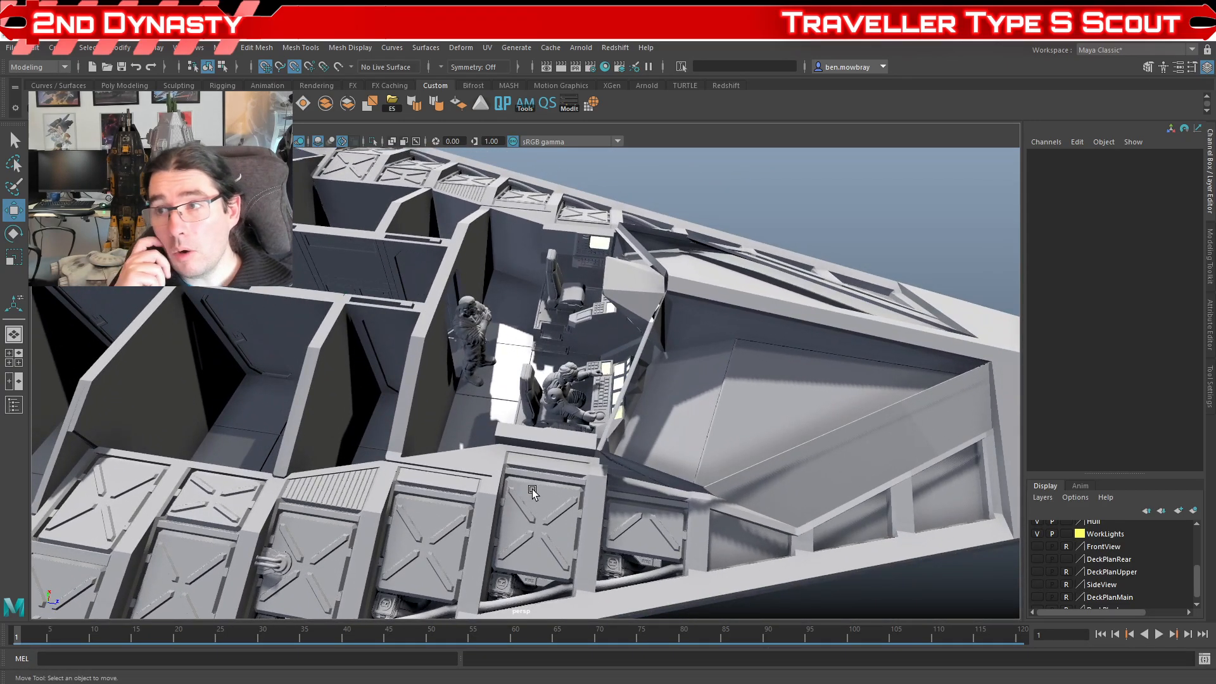